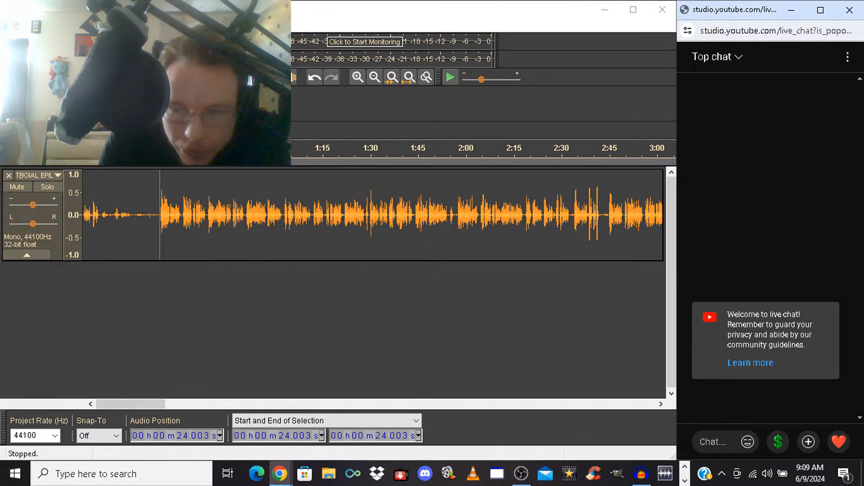
Silence the noise at the start of the track, from 0 s to 24.003 s
mouse_move(521, 474)
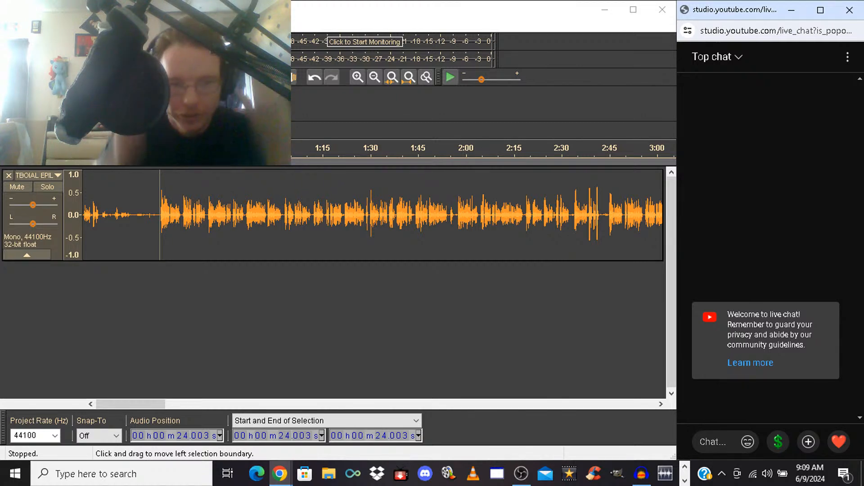
drag(160, 215, 83, 215)
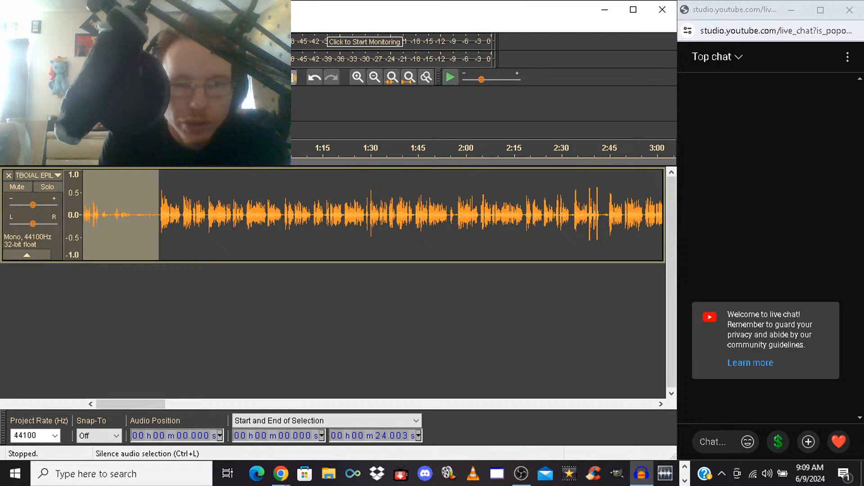
key(ctrl+l)
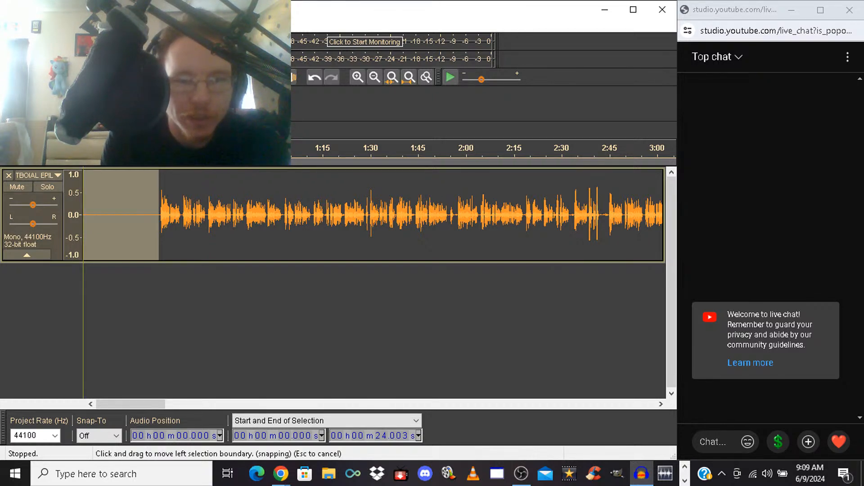
Delete the silent stretch from 6.348 s to 24.003 s and play back the track from the cut
drag(84, 216, 103, 216)
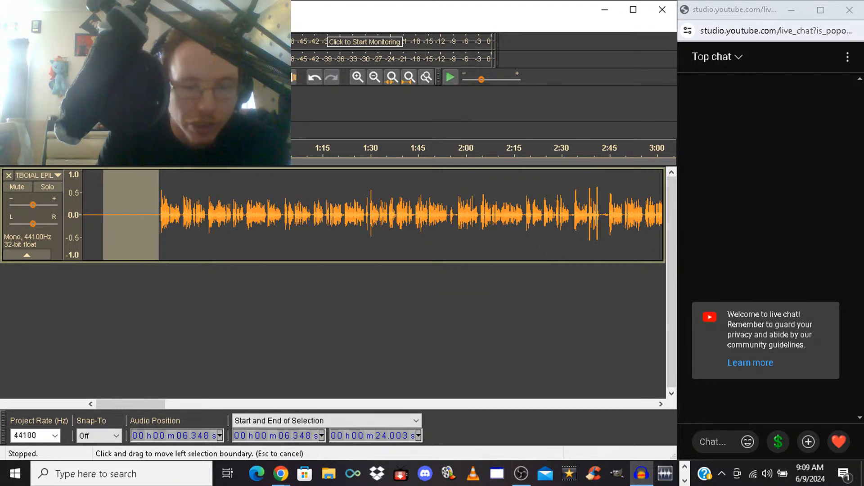
key(Delete)
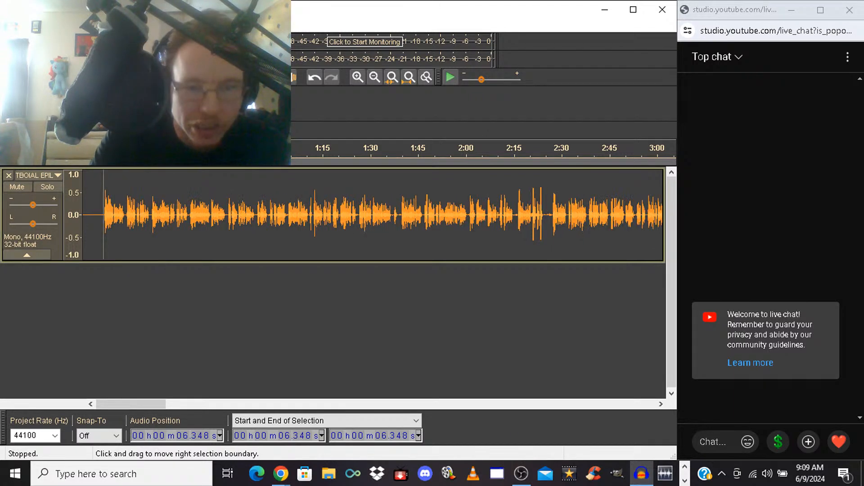
key(space)
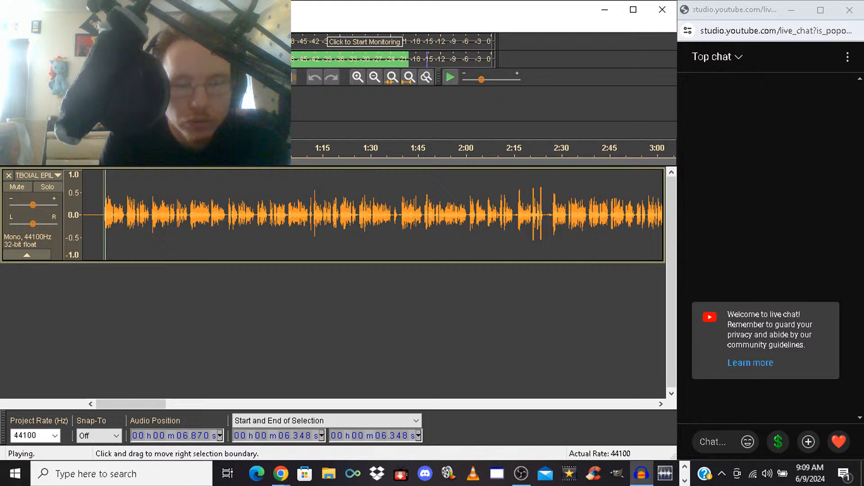
key(space)
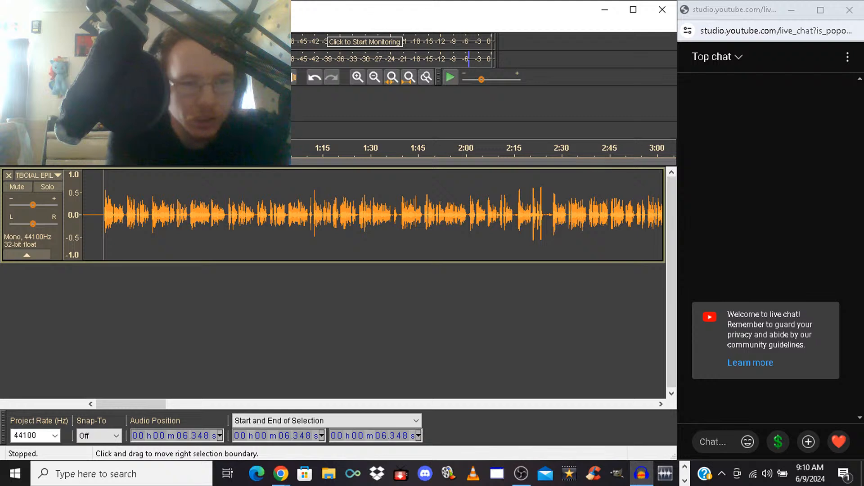
key(space)
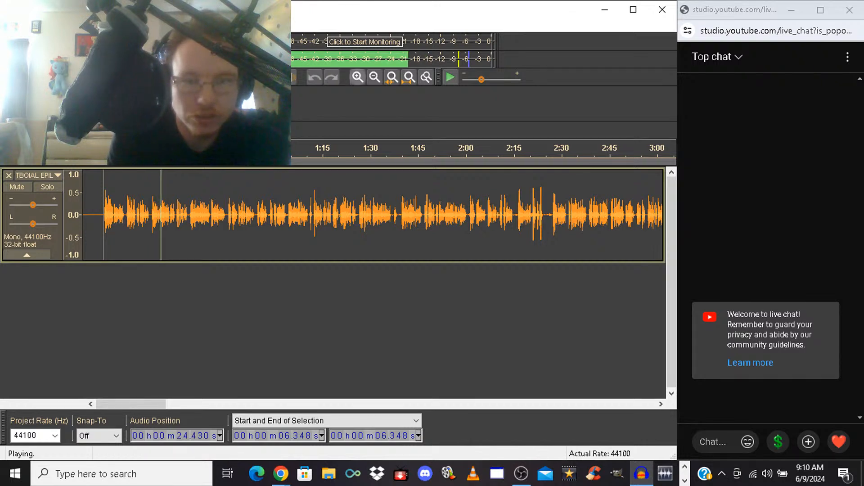
Stop playback and delete the part of the pause between 13.489 s and 13.737 s
click(358, 77)
click(358, 77)
key(space)
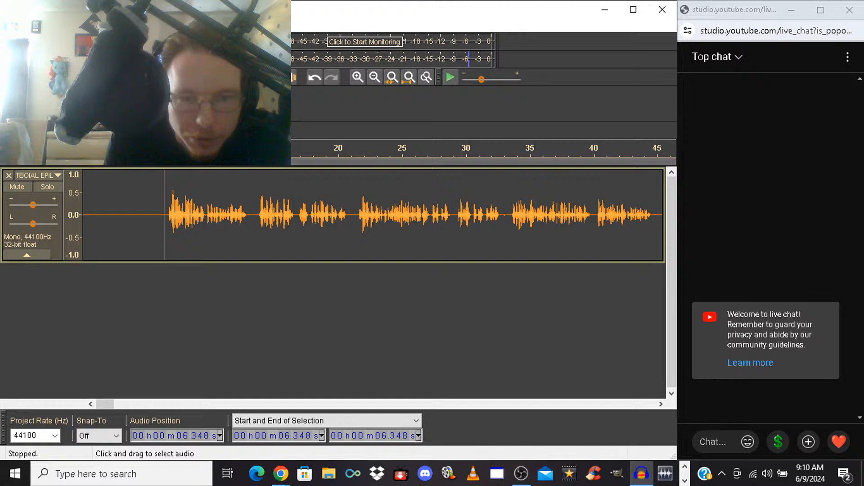
drag(255, 216, 259, 215)
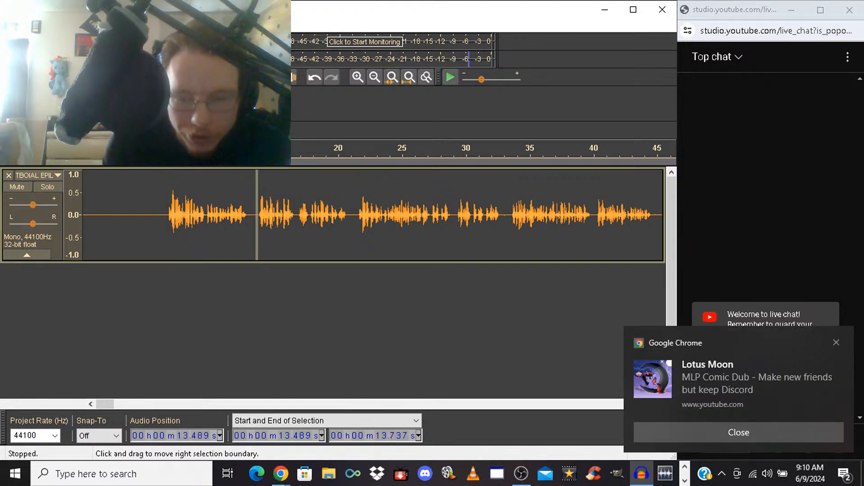
key(Delete)
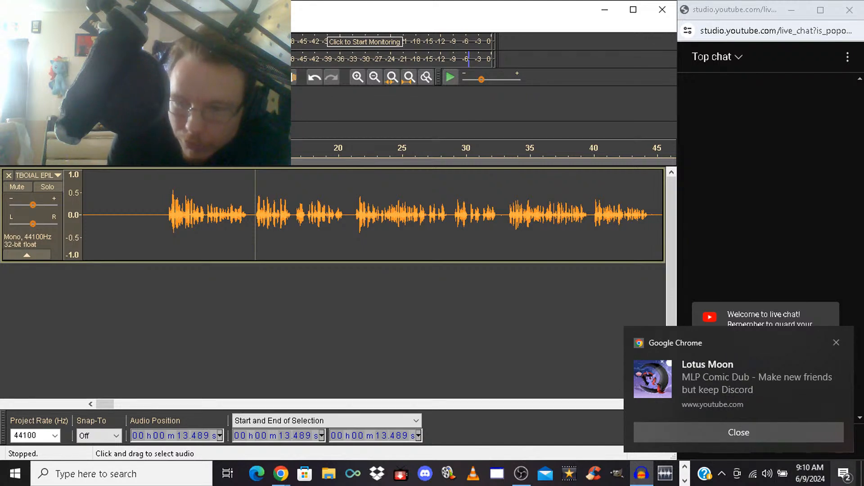
Clear all pending Windows notifications and dismiss the remaining Chrome pop-up
click(844, 474)
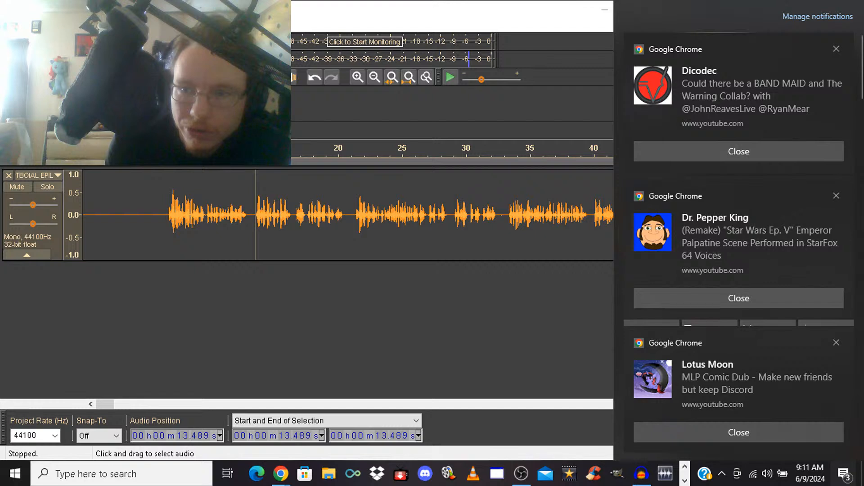
key(Escape)
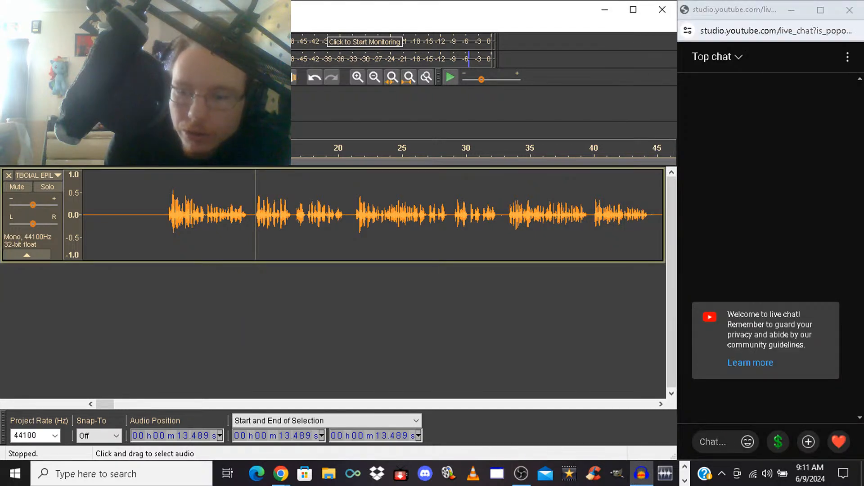
click(844, 474)
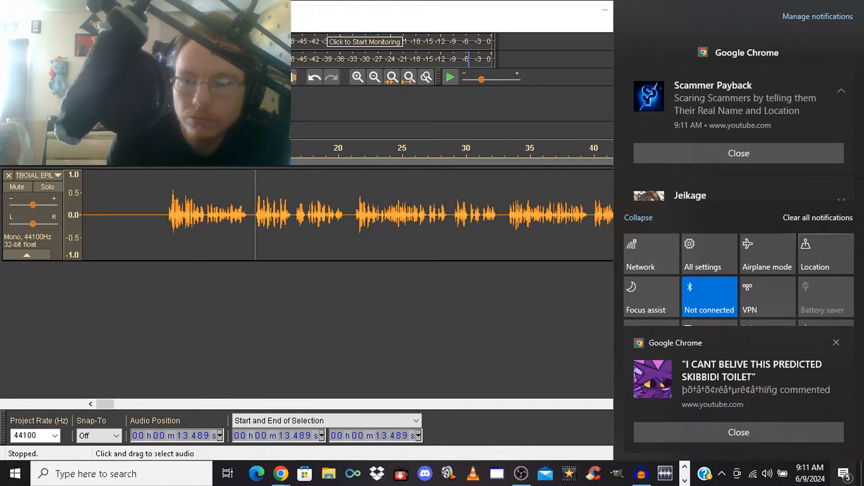
click(818, 218)
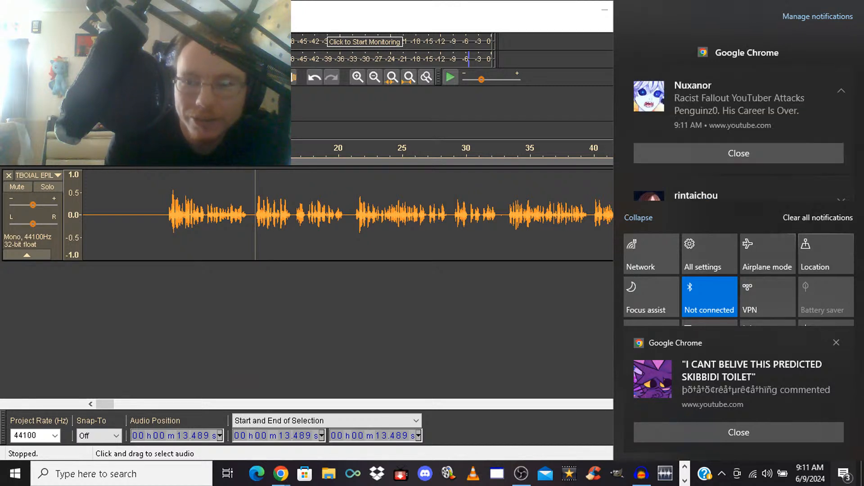
click(818, 218)
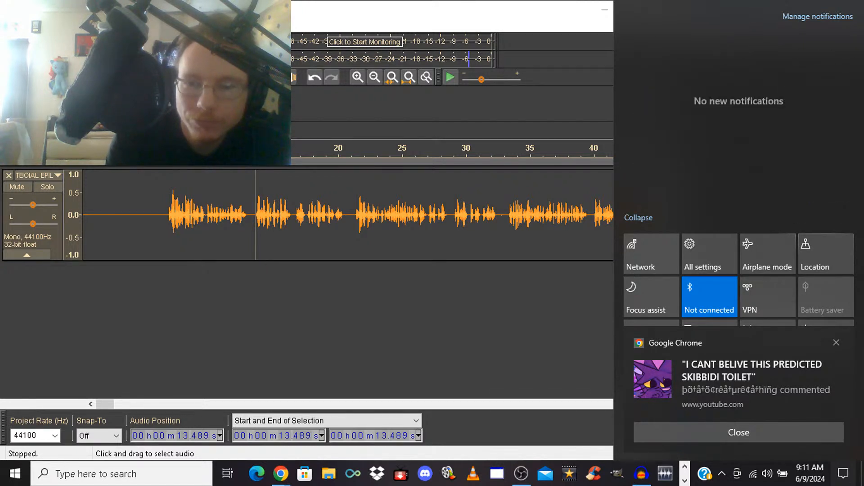
click(843, 473)
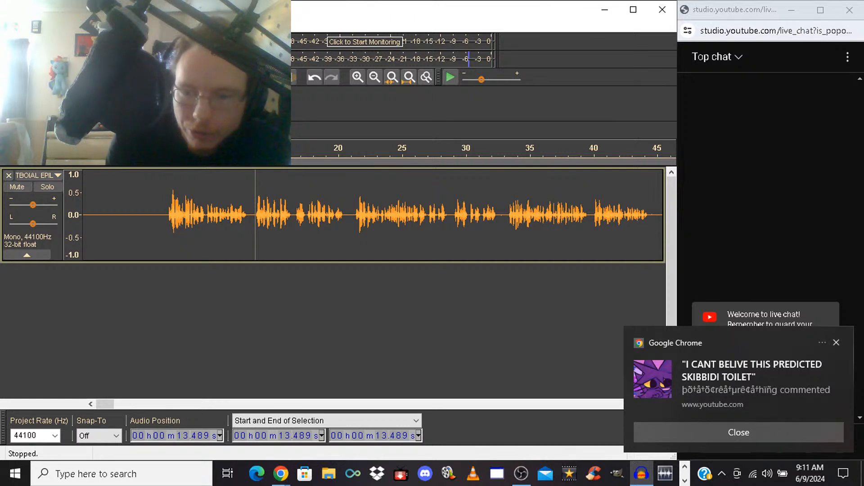
click(836, 342)
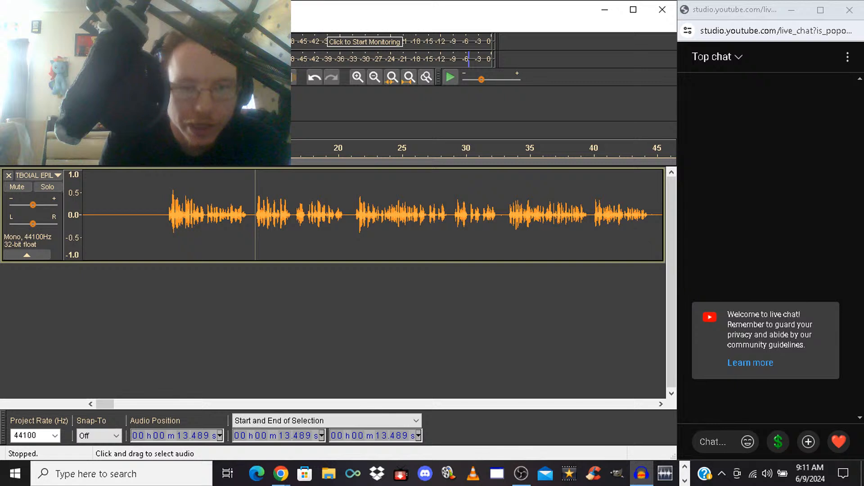
Play back the shortened pause from 11.059 s and undo its deletion
click(224, 216)
key(space)
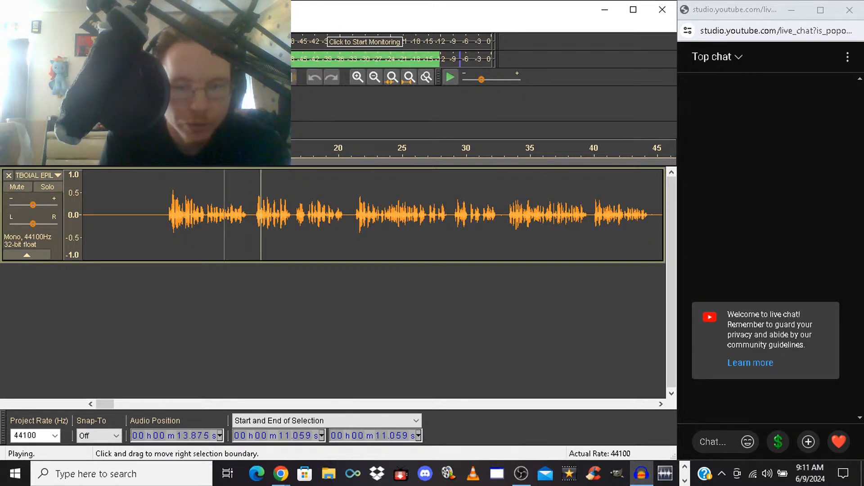
key(space)
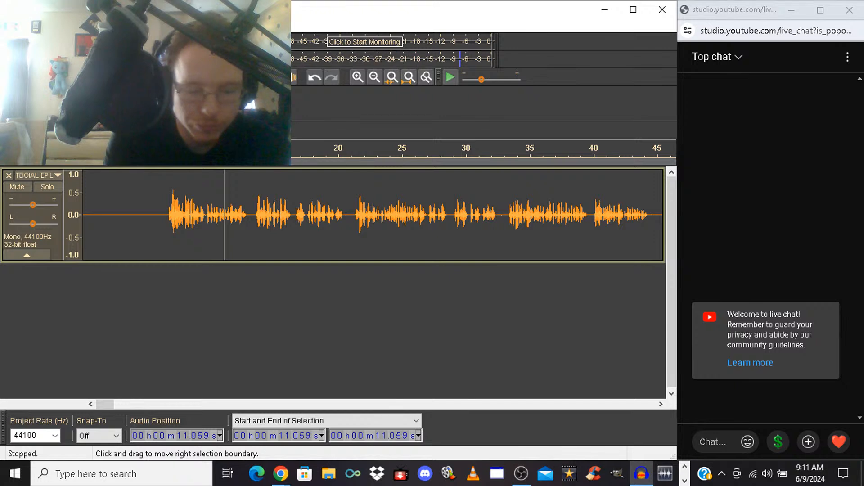
key(ctrl+z)
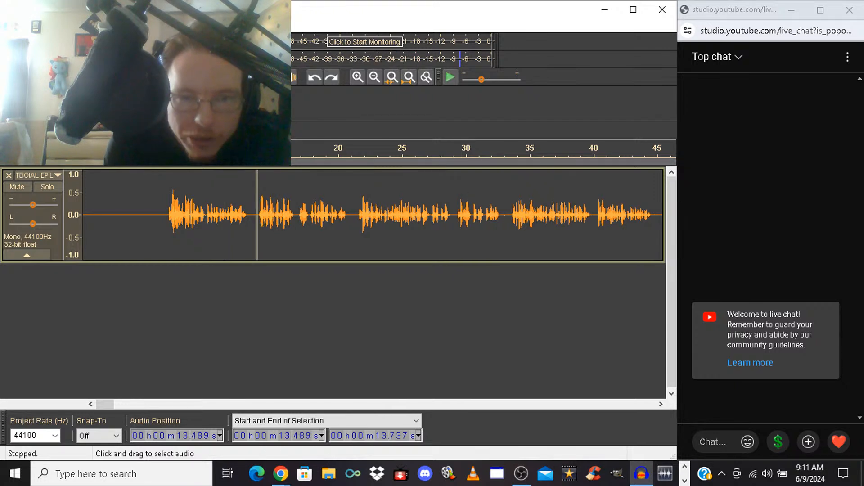
Shorten the pause by deleting 13.464 s to 13.663 s, and listen to the track from 12.051 s
click(357, 77)
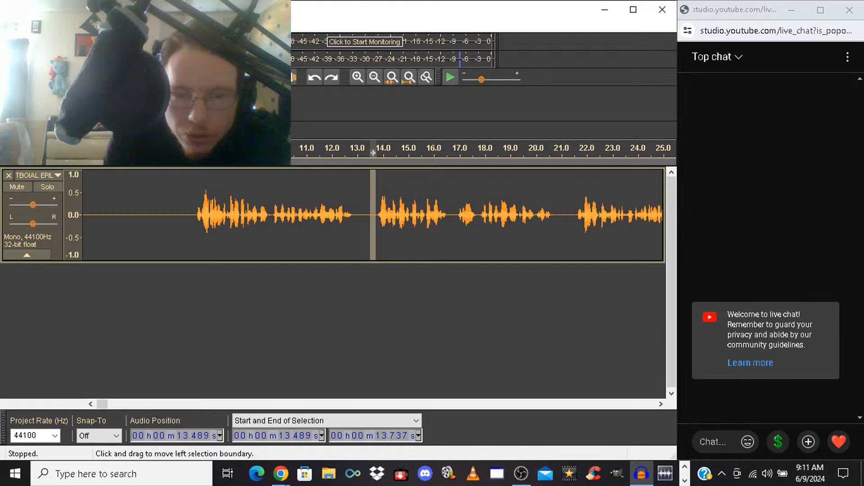
drag(373, 153, 366, 153)
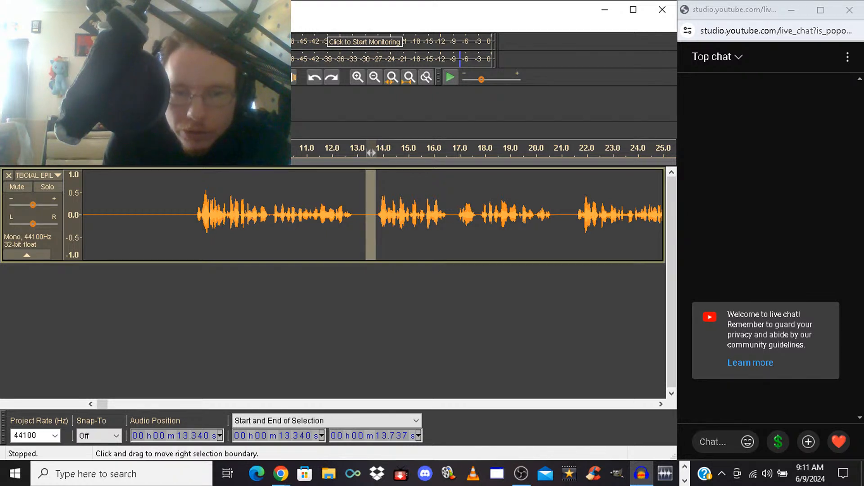
drag(372, 153, 372, 153)
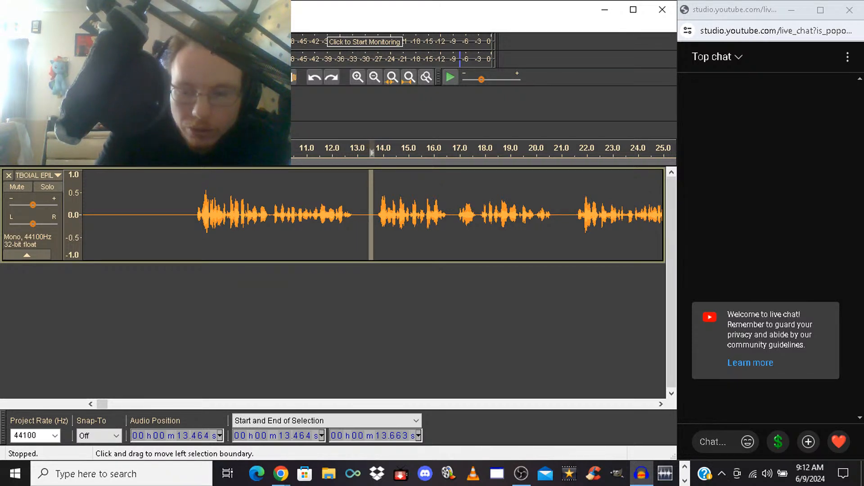
click(335, 153)
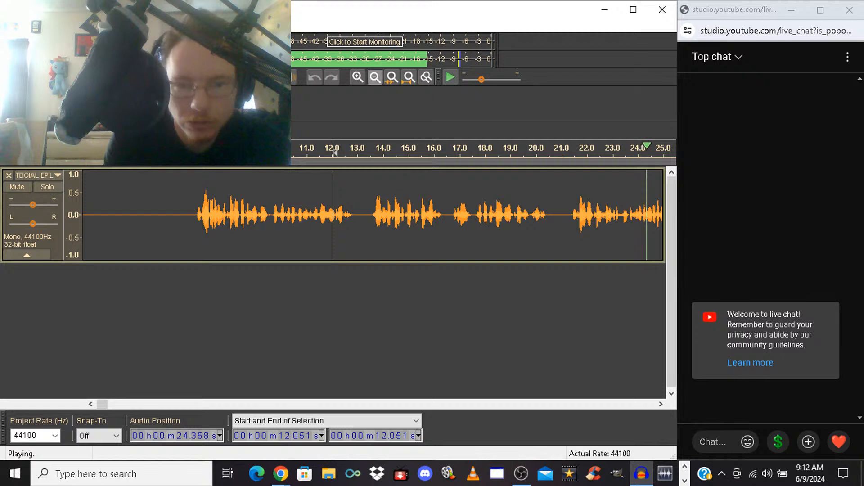
click(375, 78)
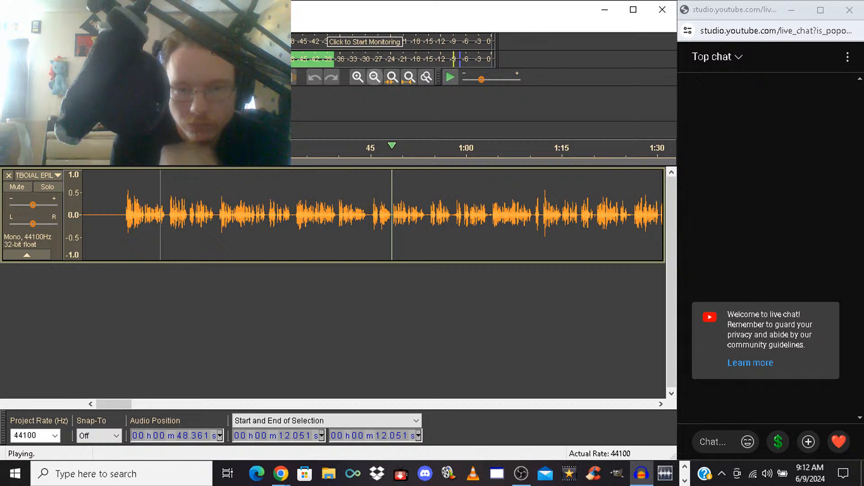
key(space)
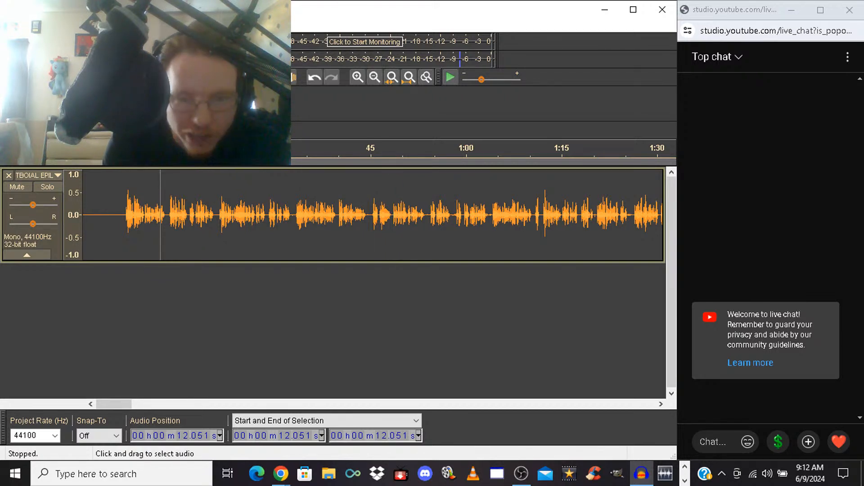
Delete the short phrase from 45.328 s to 46.394 s and listen across the cut and from 47.584 s
click(372, 180)
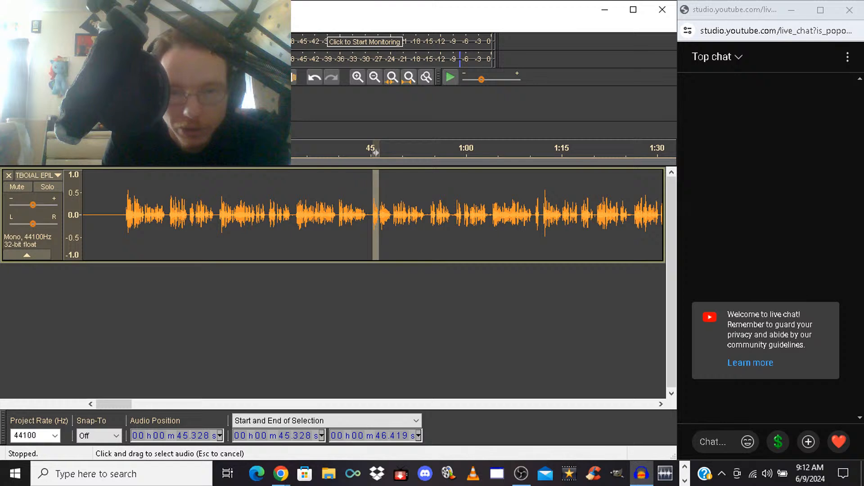
double_click(358, 77)
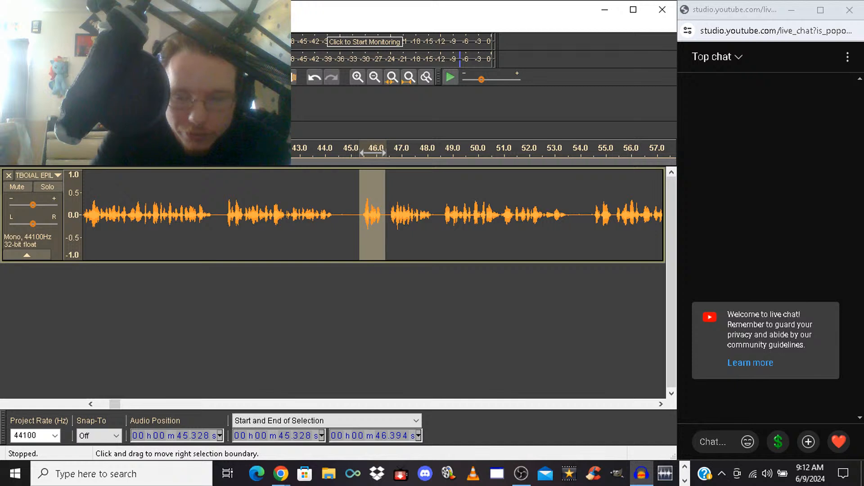
key(Delete)
key(space)
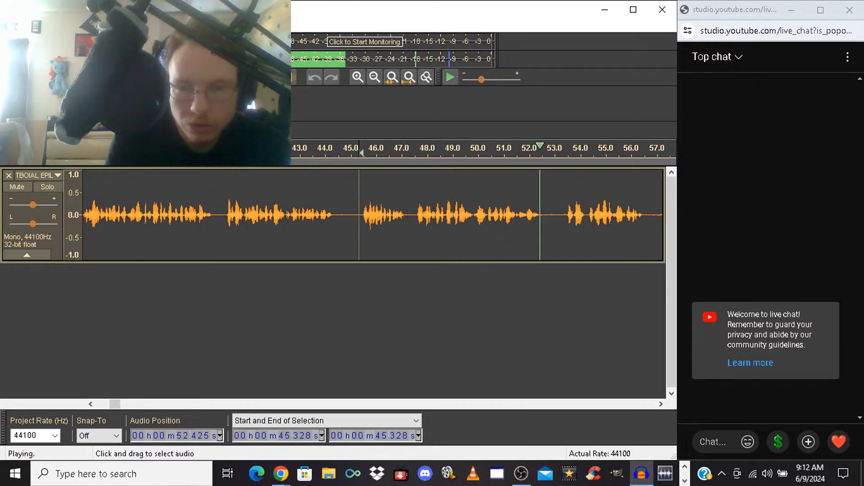
click(417, 217)
key(space)
key(space)
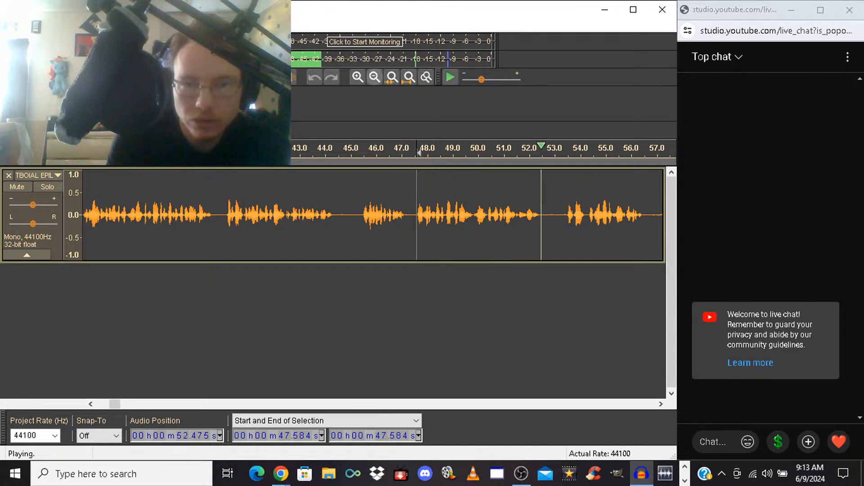
Delete the spoken section from 53.114 s to 58.569 s and play back from the cut
click(374, 77)
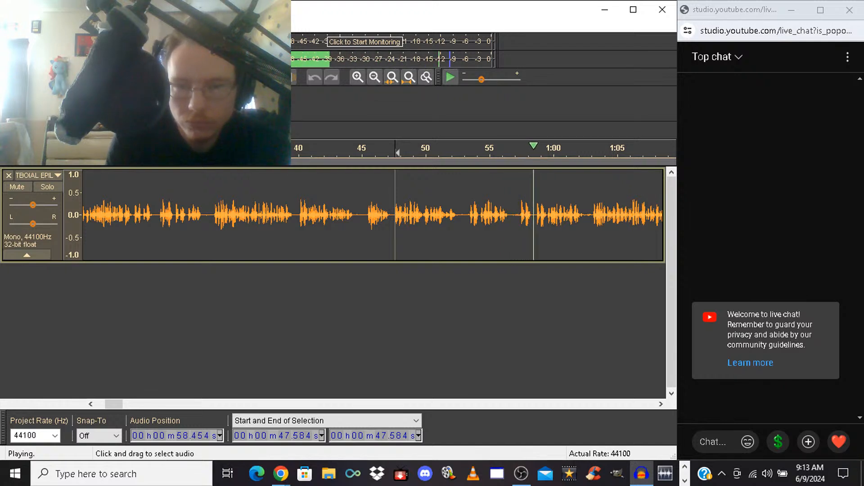
click(466, 215)
drag(465, 215, 496, 215)
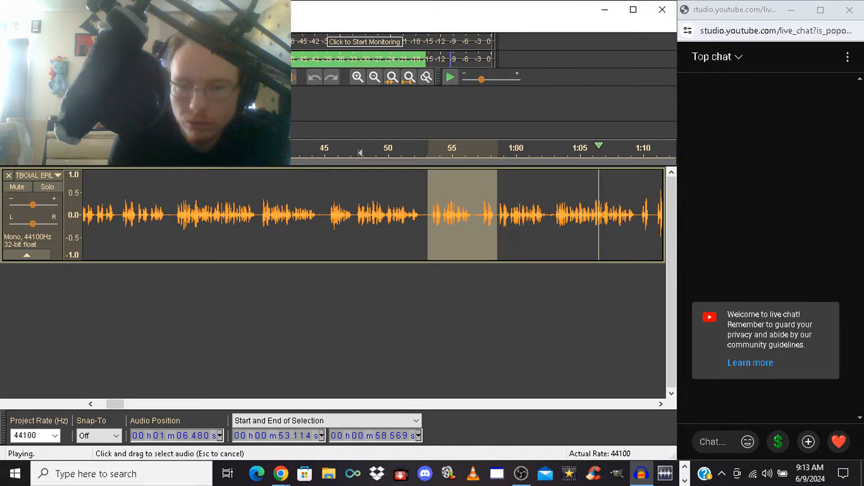
key(space)
key(Delete)
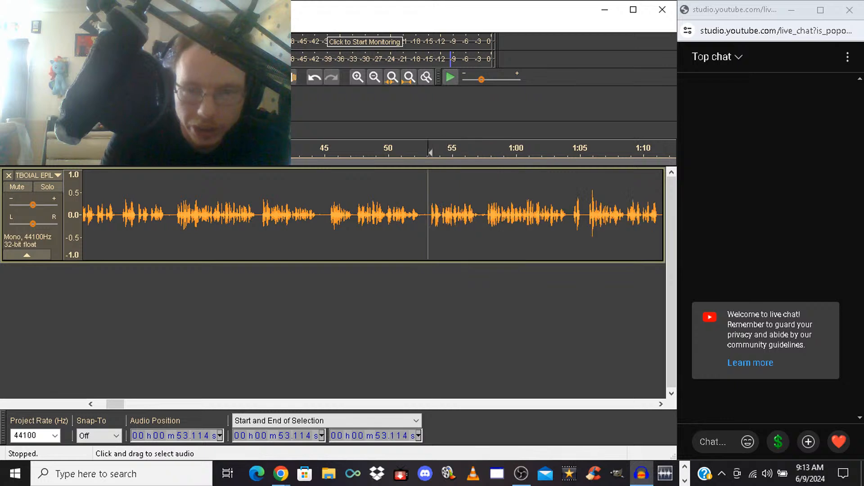
key(space)
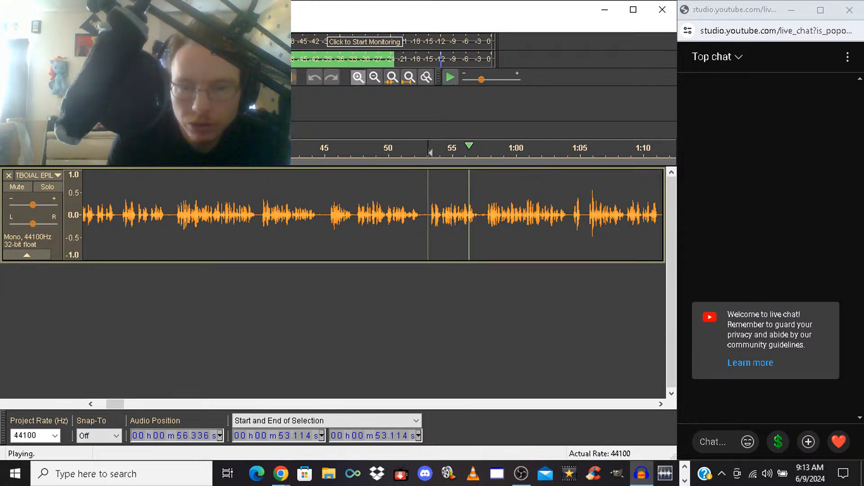
Delete the spoken section from 54.230 s to 57.788 s and play back across the cut from 53.064 s
key(ctrl+1)
key(space)
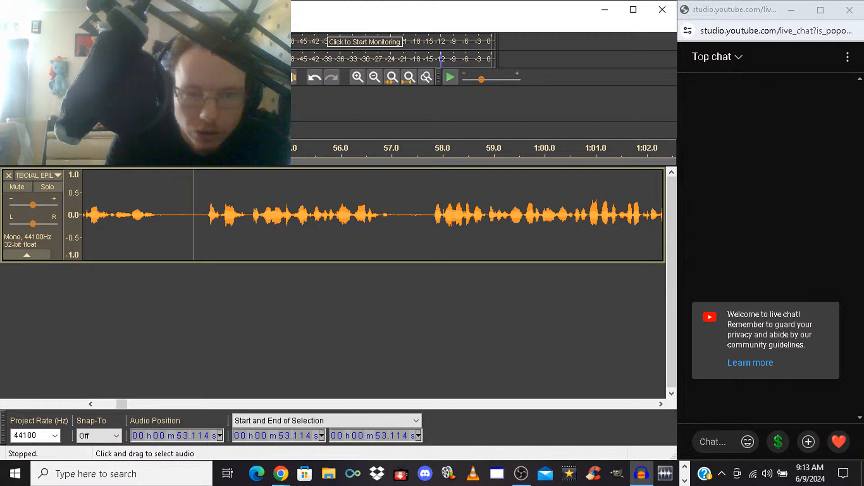
drag(250, 215, 432, 215)
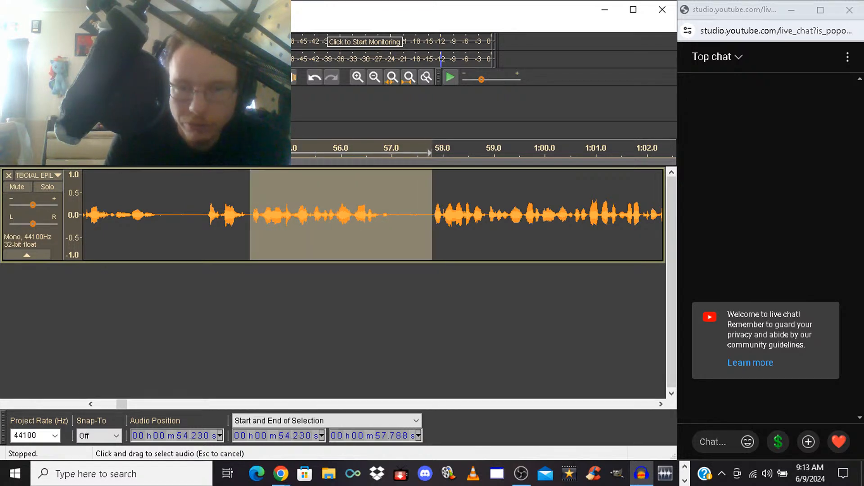
key(Delete)
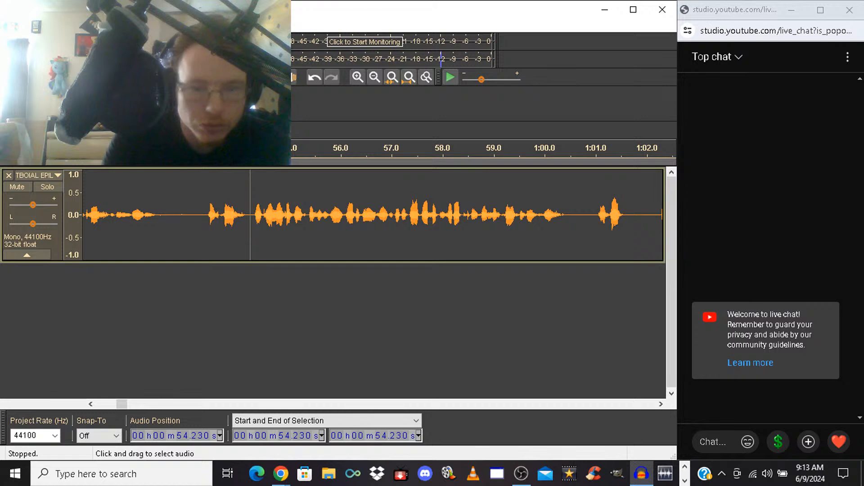
key(space)
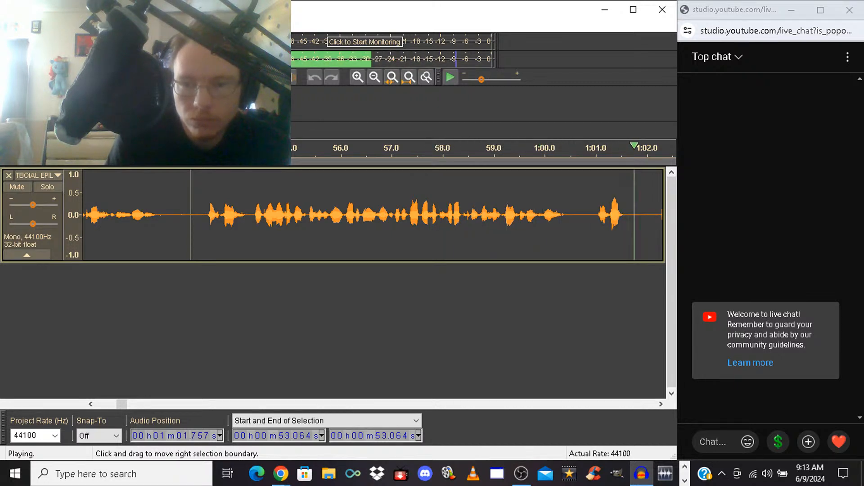
key(space)
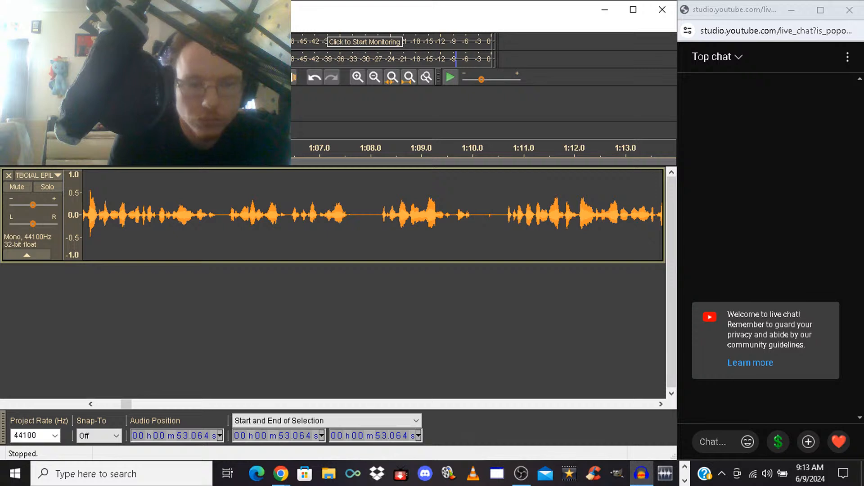
Try deleting the short phrase from 1:00.962 to about 1:02.2, listen from the cut, and undo the deletion
scroll(372, 215, left, 3)
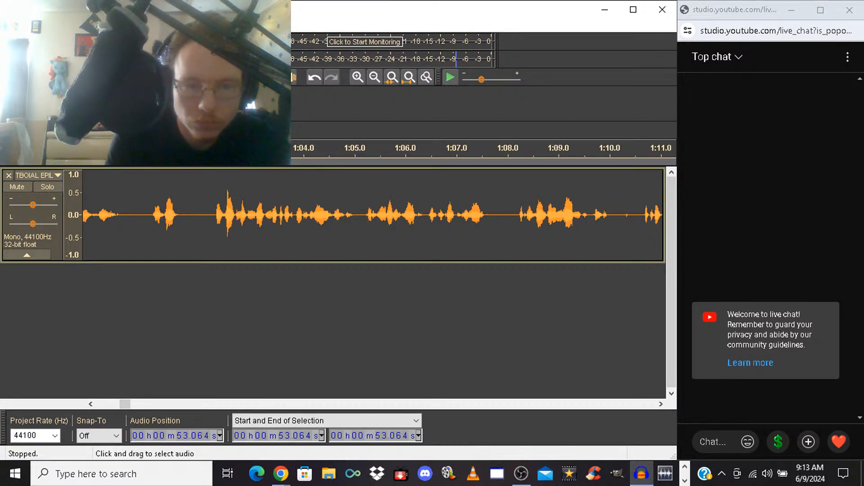
drag(148, 215, 213, 215)
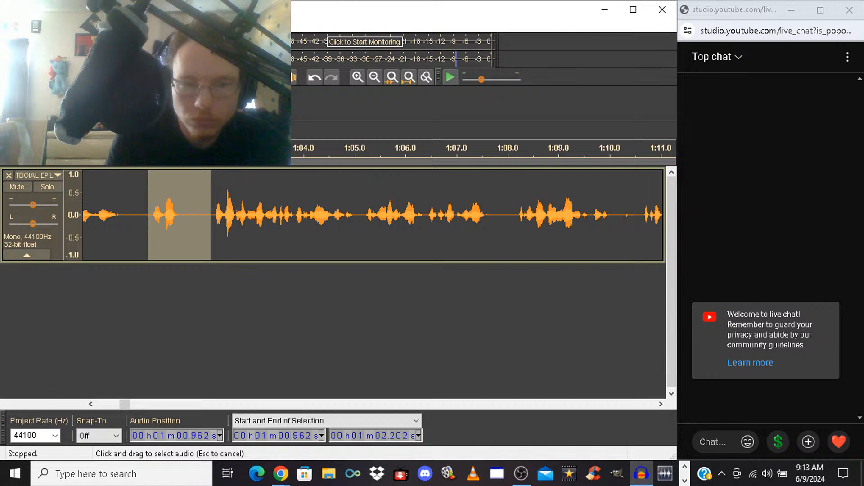
key(Delete)
key(Delete)
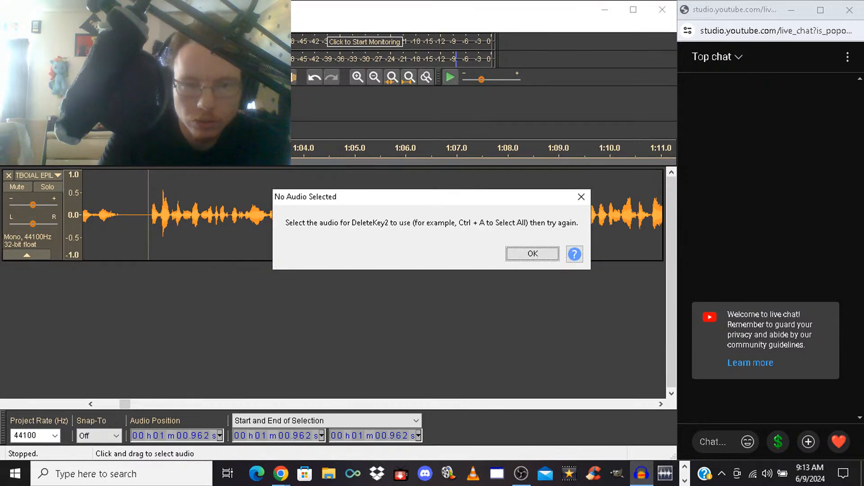
key(Return)
key(space)
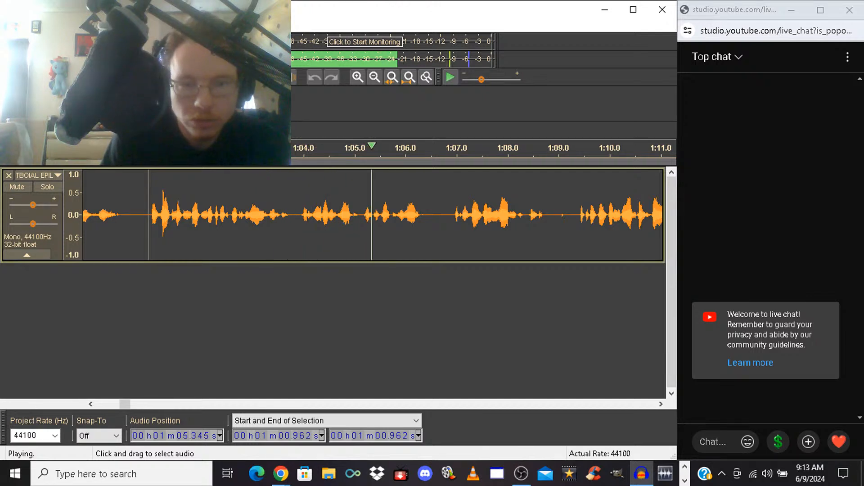
key(space)
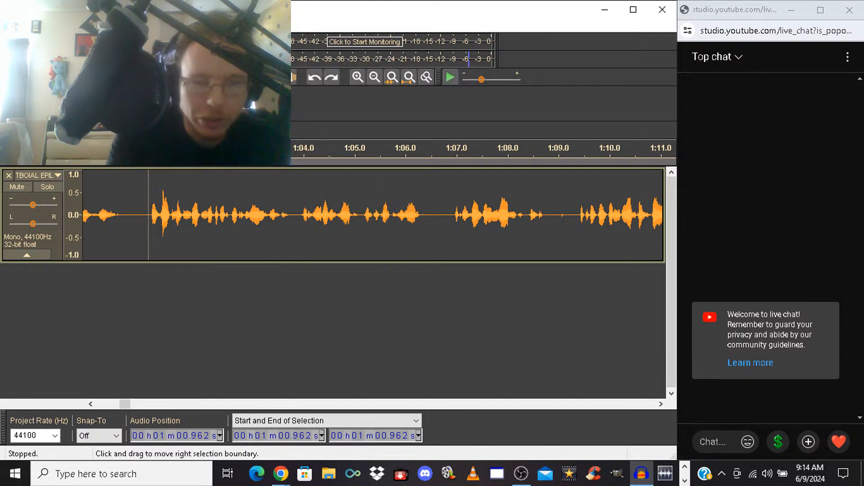
key(ctrl+v)
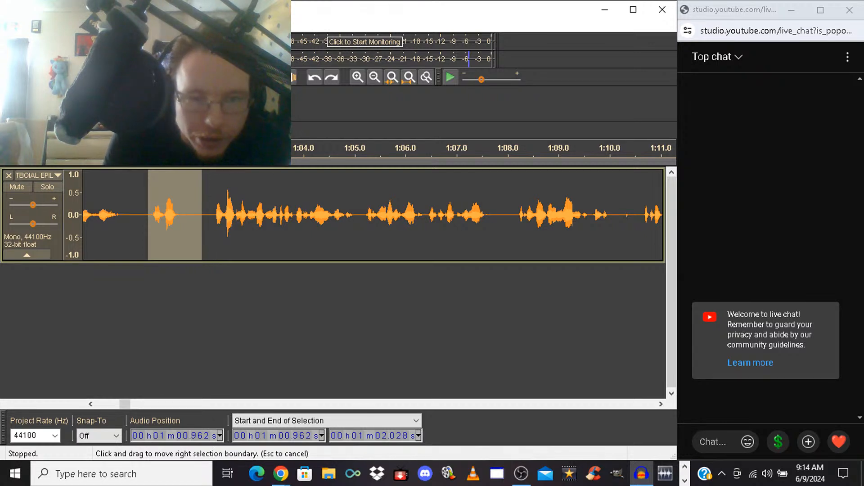
Delete the short phrase from 1:00.962 to 1:02.016 and play back across the cut from 59.747 s
drag(203, 216, 202, 216)
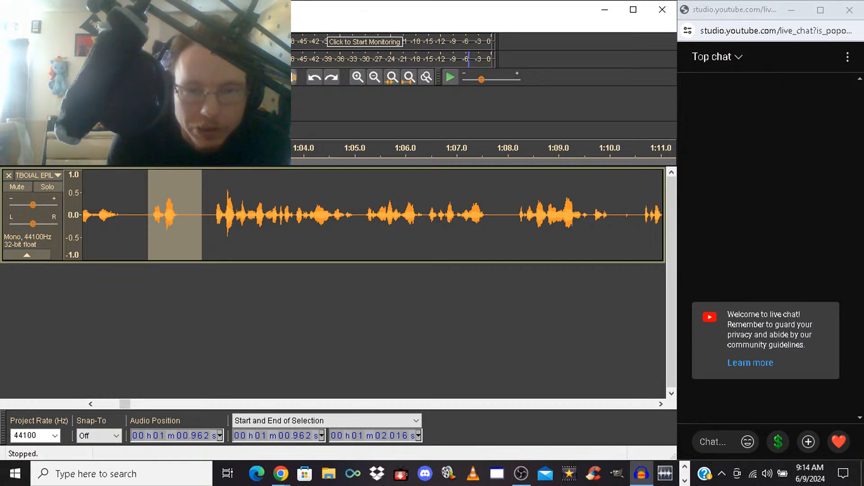
key(Delete)
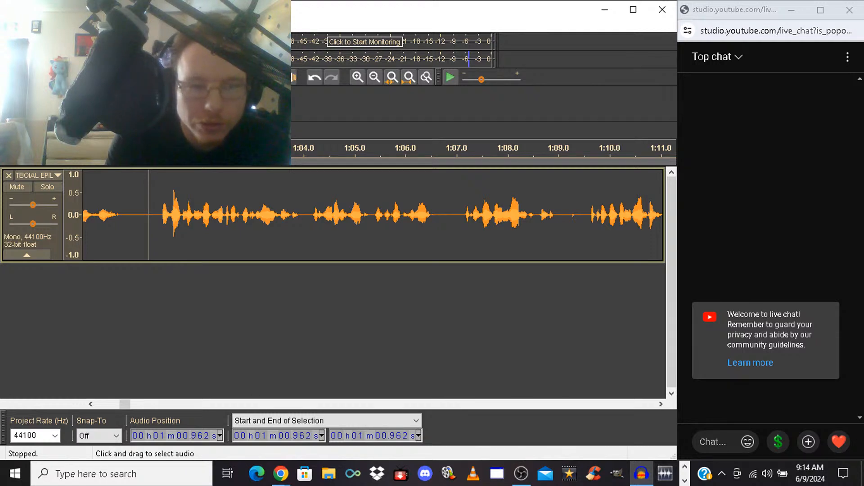
click(86, 216)
key(space)
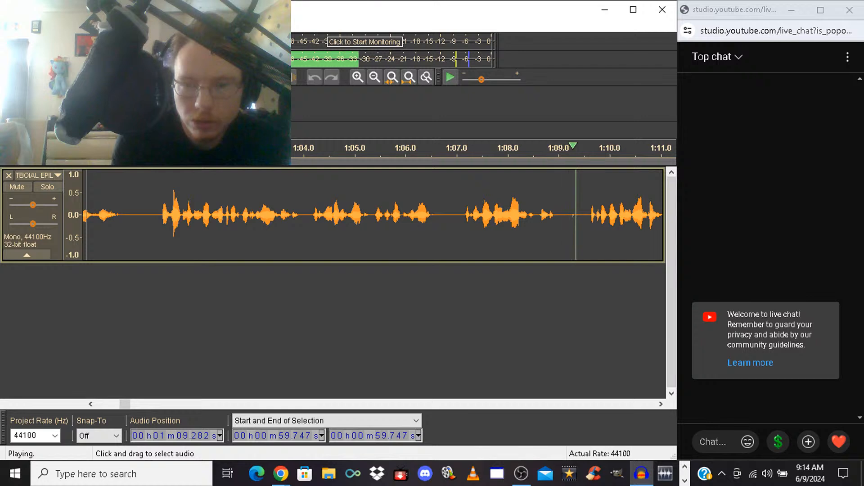
key(space)
Delete the phrase and pause from 1:07.112 to 1:09.591 and listen from the cut
drag(462, 217, 590, 216)
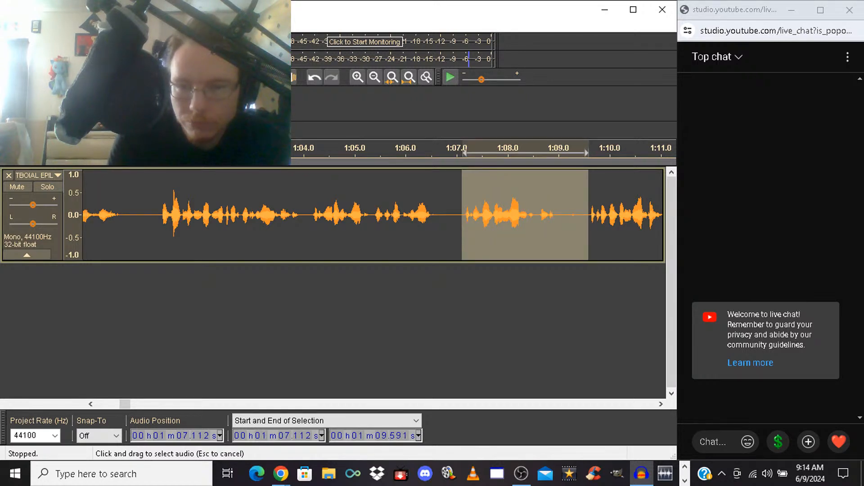
key(Delete)
key(space)
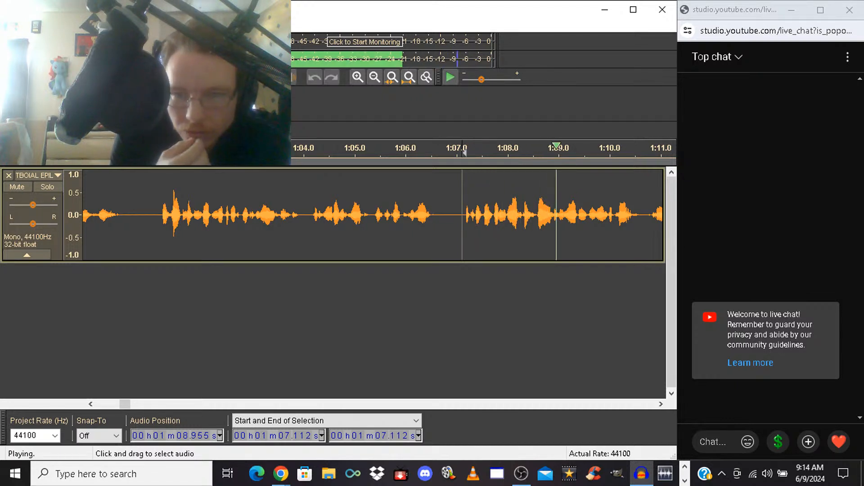
key(space)
key(space)
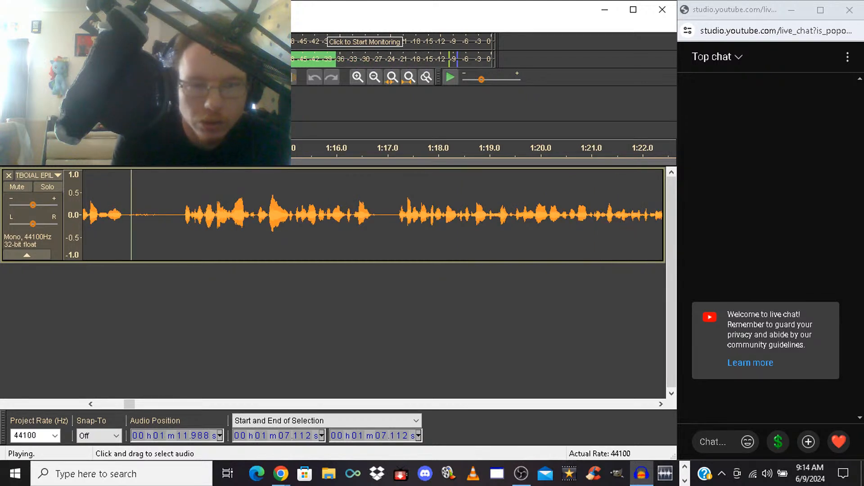
key(space)
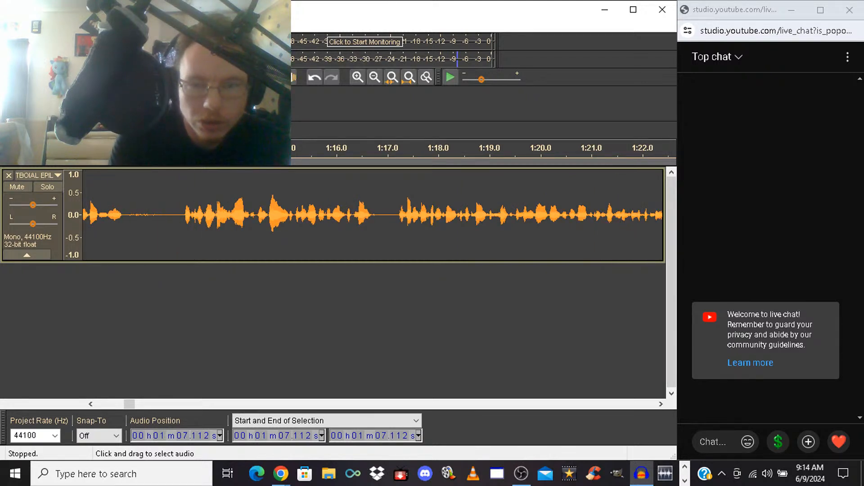
Delete the spoken section from 1:07.062 to 1:12.951 and play back from the cut
drag(180, 216, 110, 215)
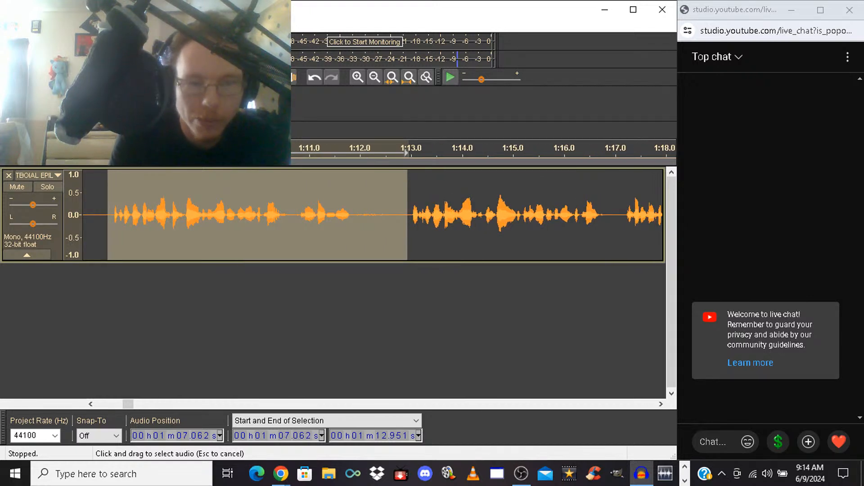
key(Delete)
key(space)
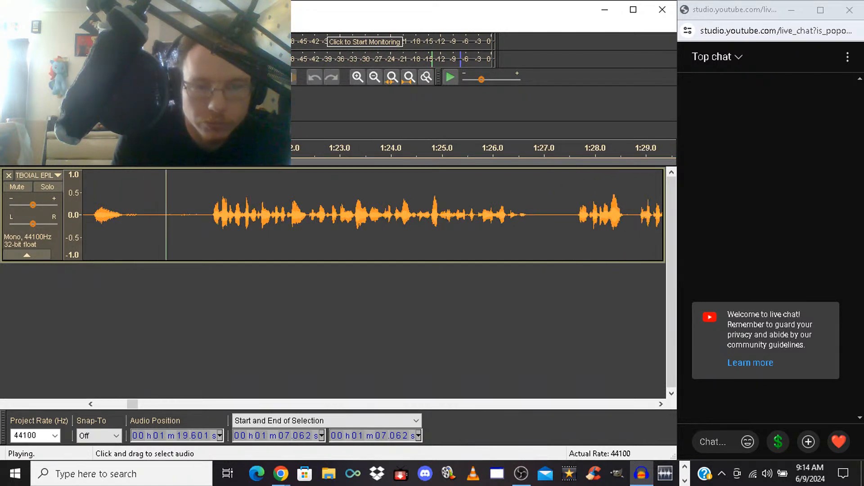
key(space)
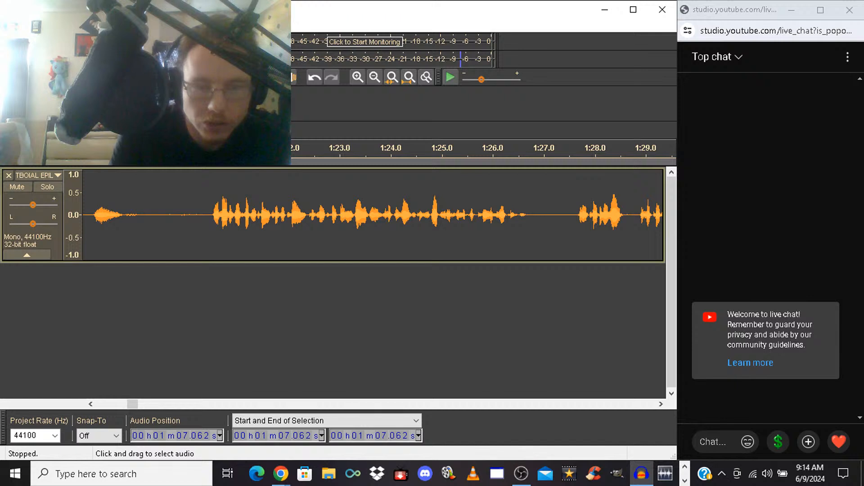
Delete the spoken section from 1:11.228 to 1:20.390 and listen from the cut
drag(207, 215, 117, 215)
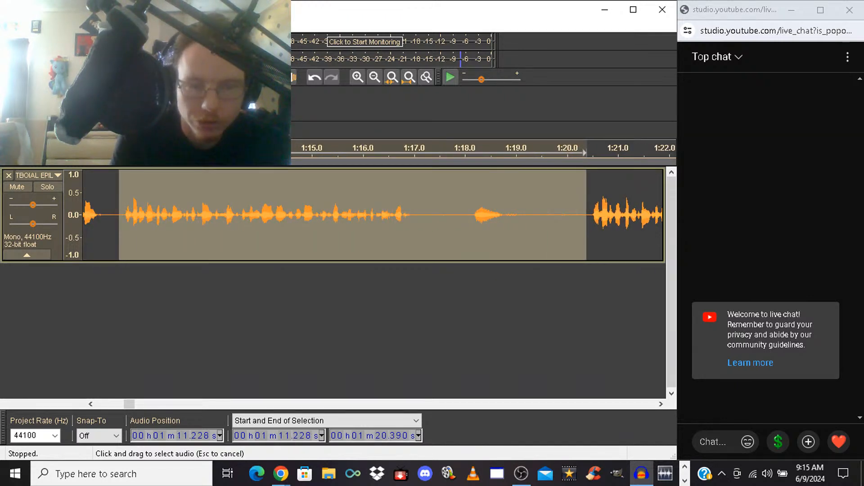
key(space)
key(space)
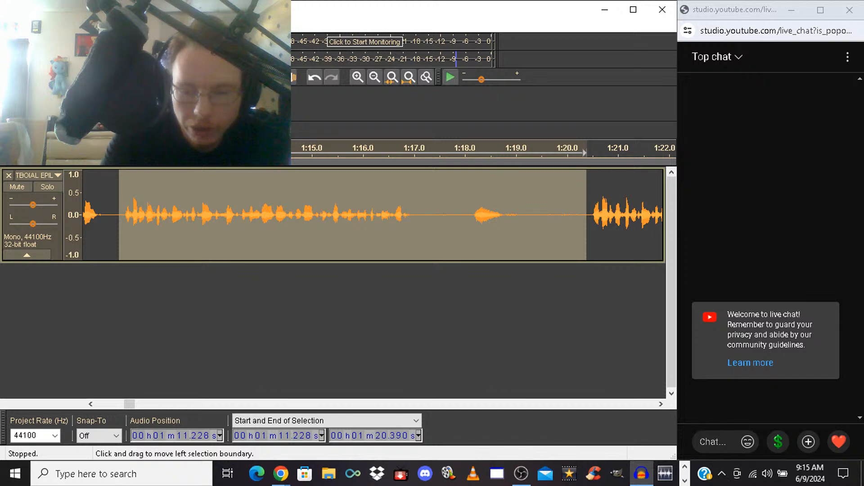
key(Delete)
key(space)
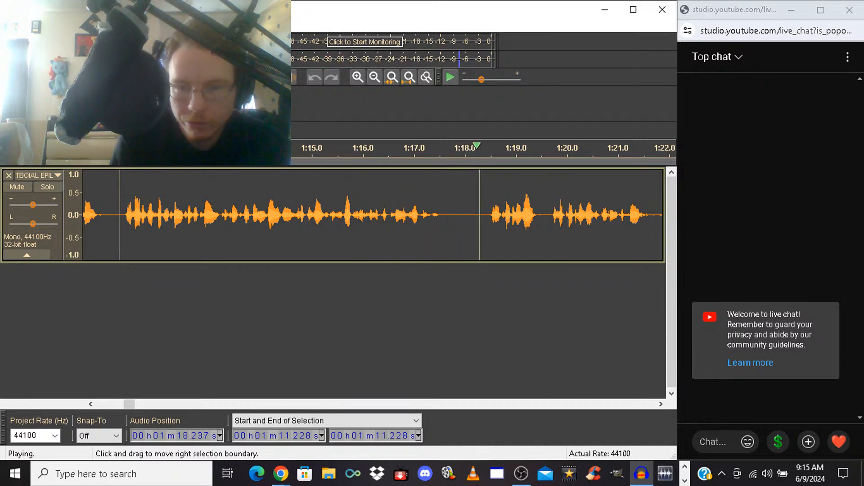
key(space)
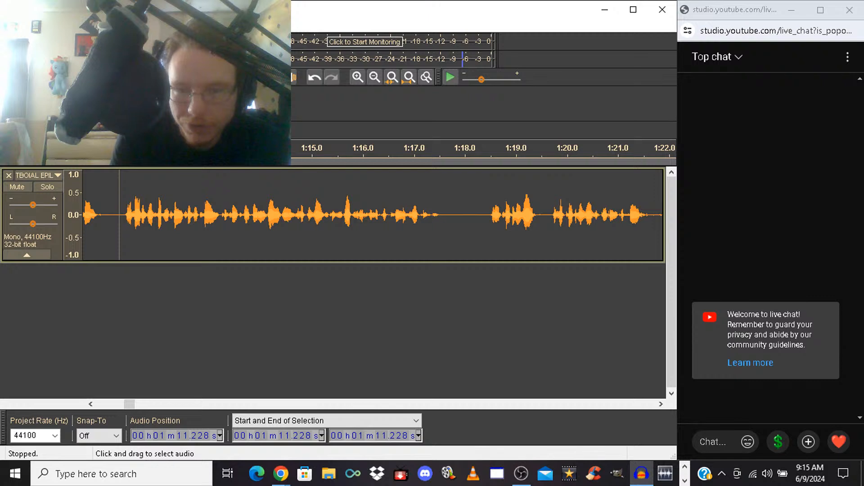
Delete the short phrase from 1:18.382 to 1:19.646
drag(484, 212, 545, 212)
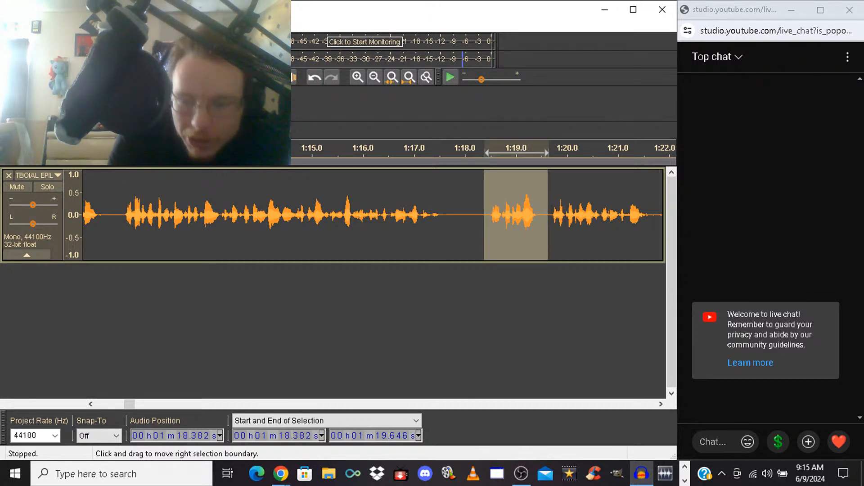
key(Delete)
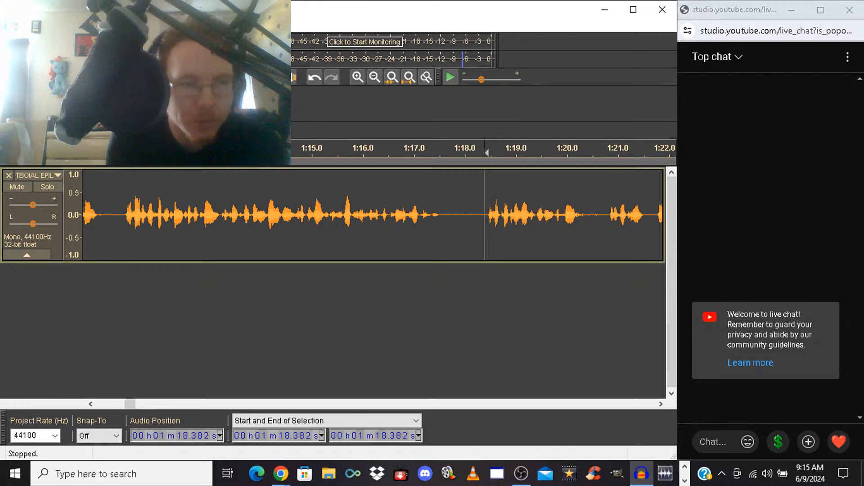
Save the edited recording as an Audacity project named TBOIAL EPILOGUE RAW
click(9, 25)
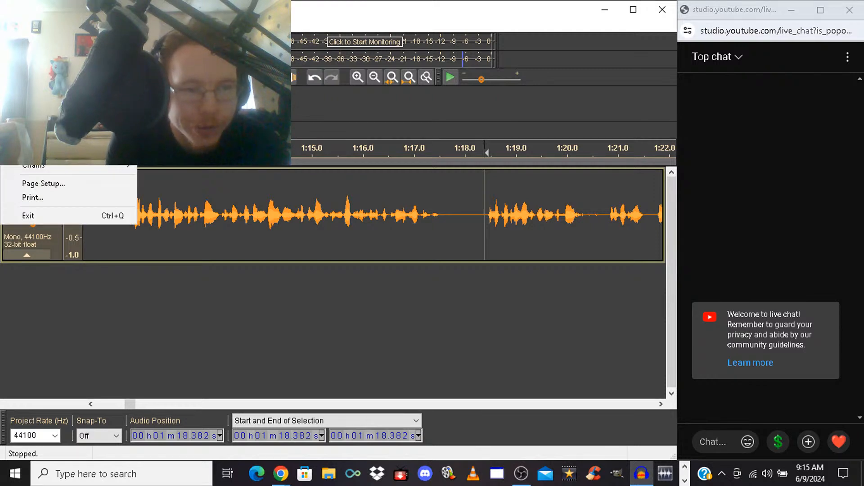
click(50, 115)
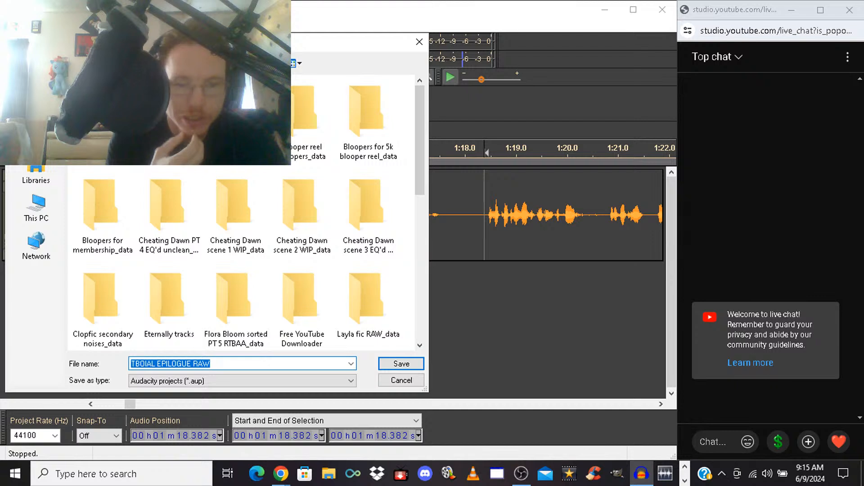
key(Return)
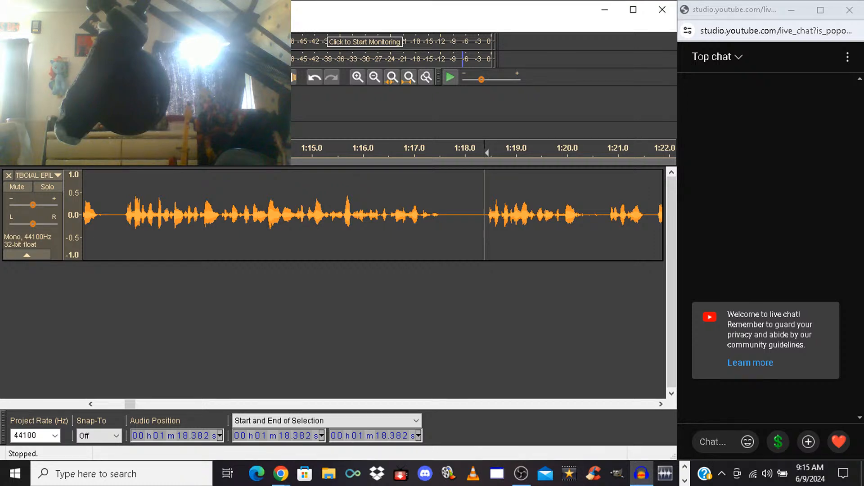
key(ctrl+s)
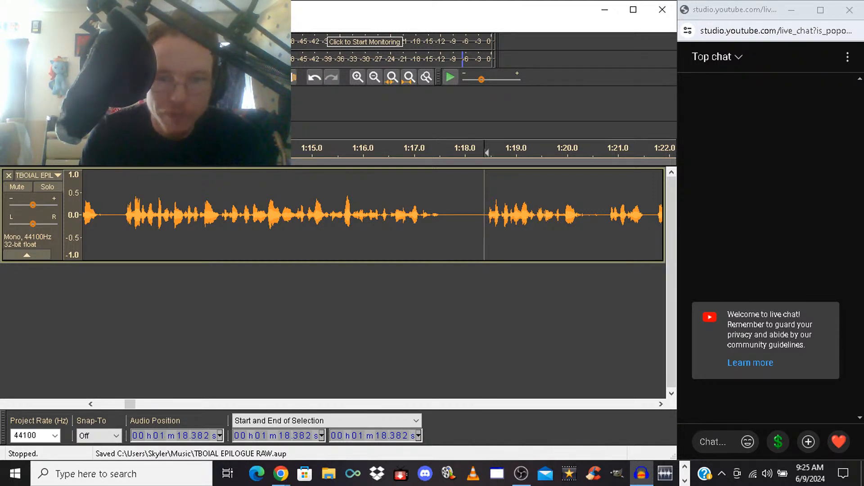
Listen from 1:18.382, delete the spoken section from 1:33.421 to about 1:41.9, and play back from the cut
key(space)
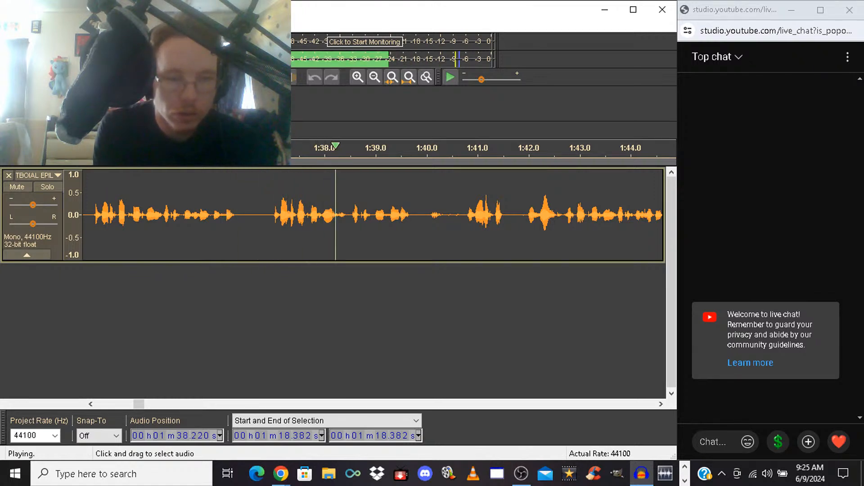
drag(91, 221, 525, 221)
key(space)
key(ctrl+z)
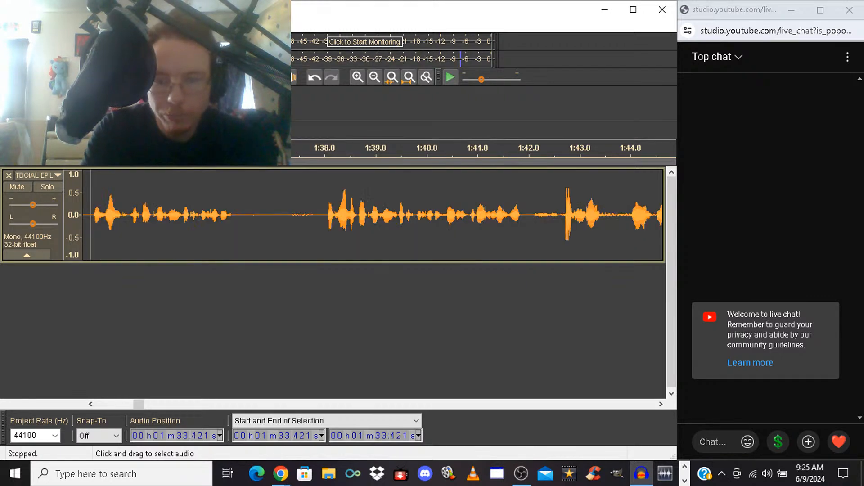
key(space)
key(space)
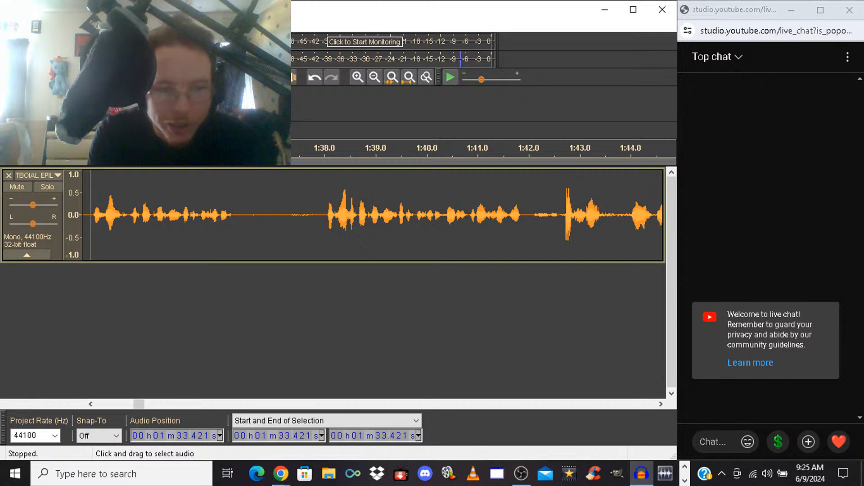
Delete the spoken section from 1:33.421 to 1:48.919 and play back from the cut
mouse_move(91, 215)
mouse_down()
mouse_move(665, 215)
mouse_move(494, 215)
mouse_move(502, 216)
mouse_up()
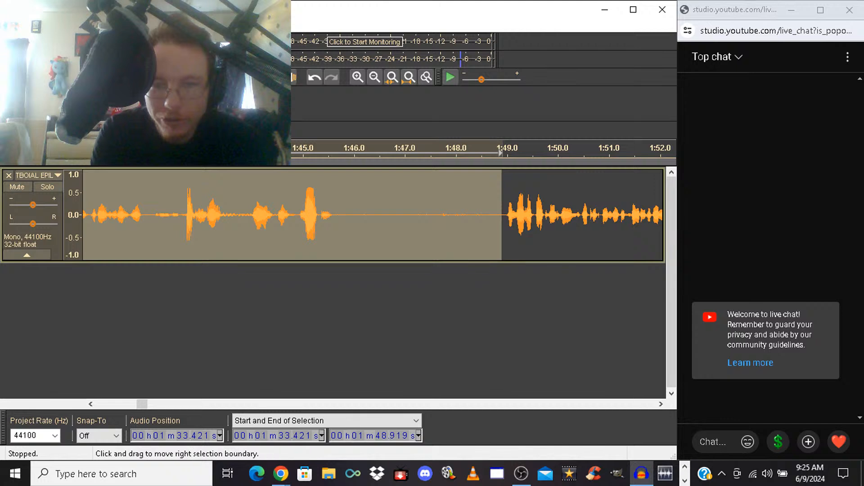
key(Delete)
key(space)
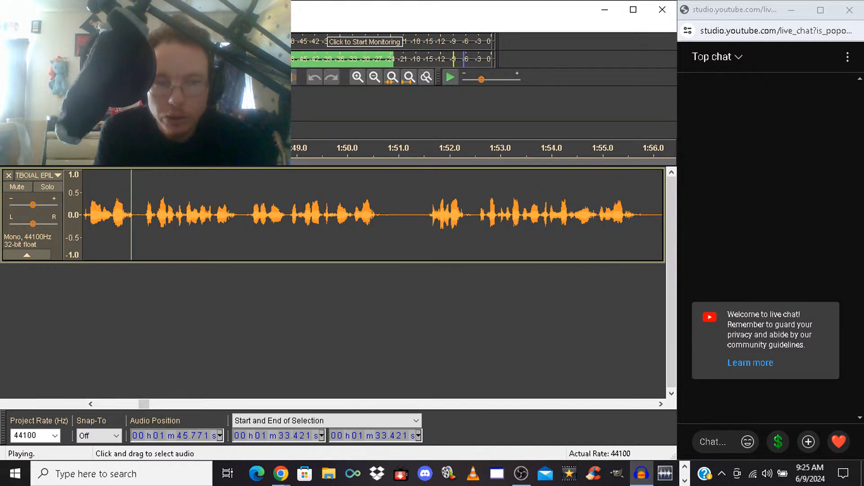
key(space)
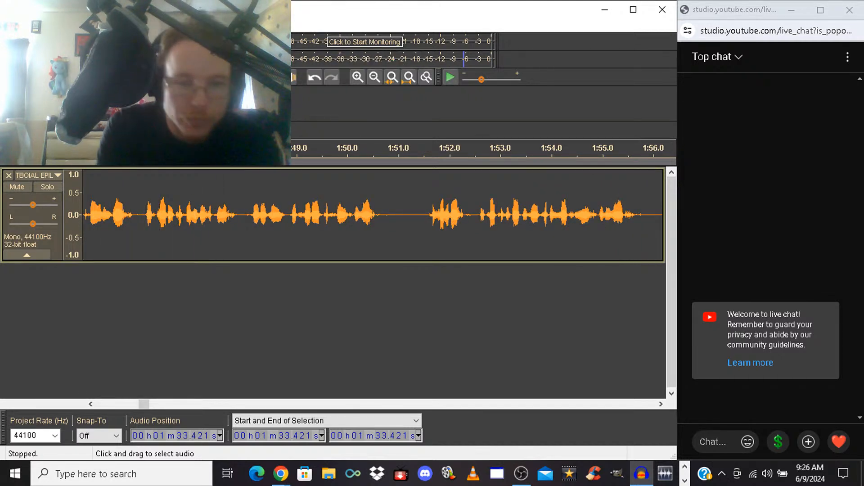
Try tightening the pause by deleting 1:45.844 to 1:45.931, listen from 1:45.162, and undo the deletion
drag(134, 215, 142, 215)
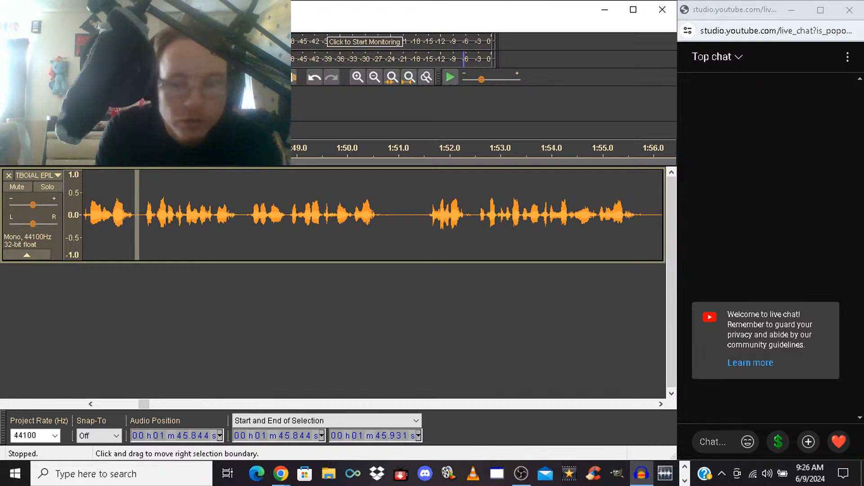
key(Delete)
click(101, 216)
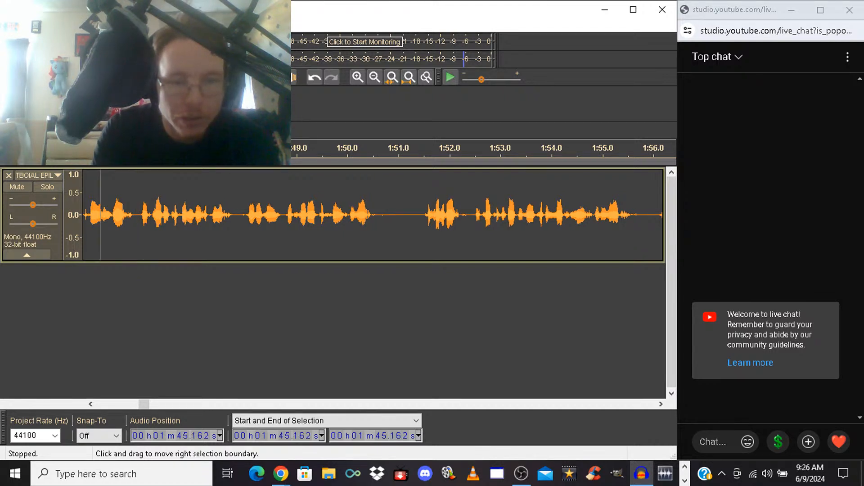
key(space)
key(space)
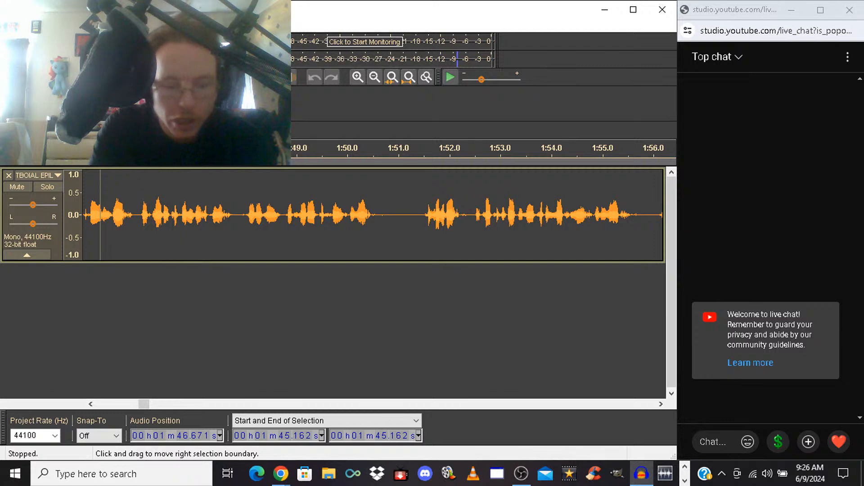
key(ctrl+z)
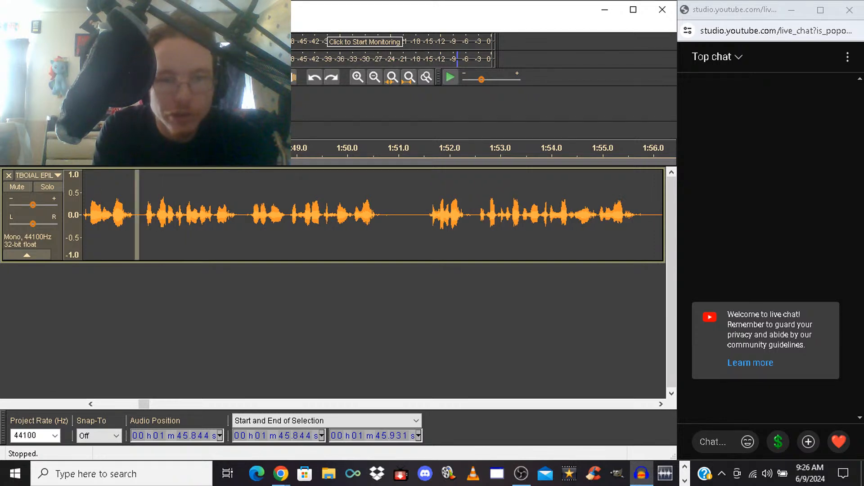
Listen to the phrase around the short pause from 1:44.988, and replay it from 1:45.038
click(289, 77)
key(space)
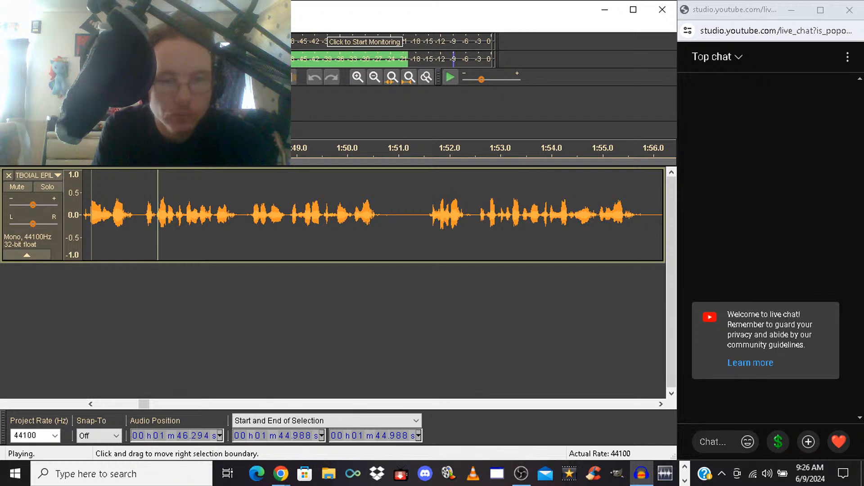
key(space)
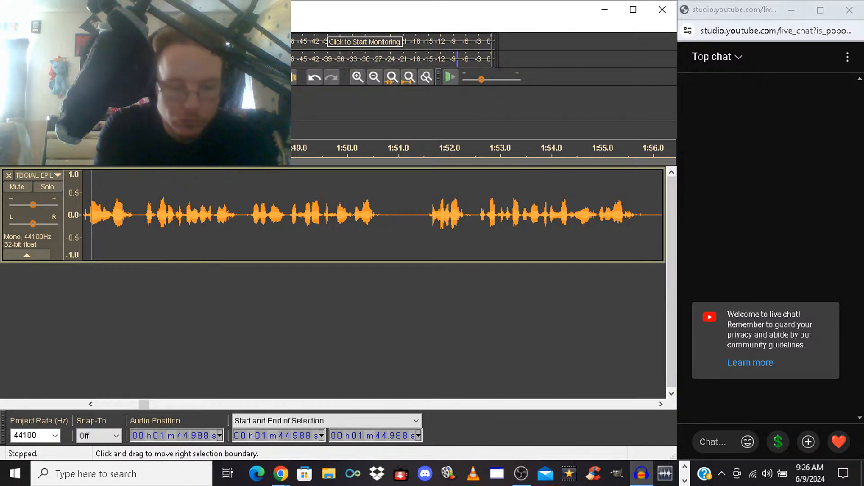
key(ctrl+z)
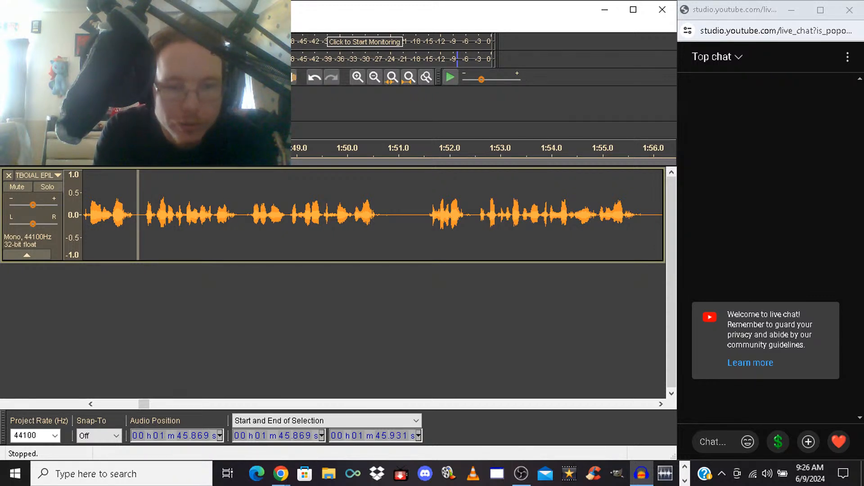
click(93, 221)
key(space)
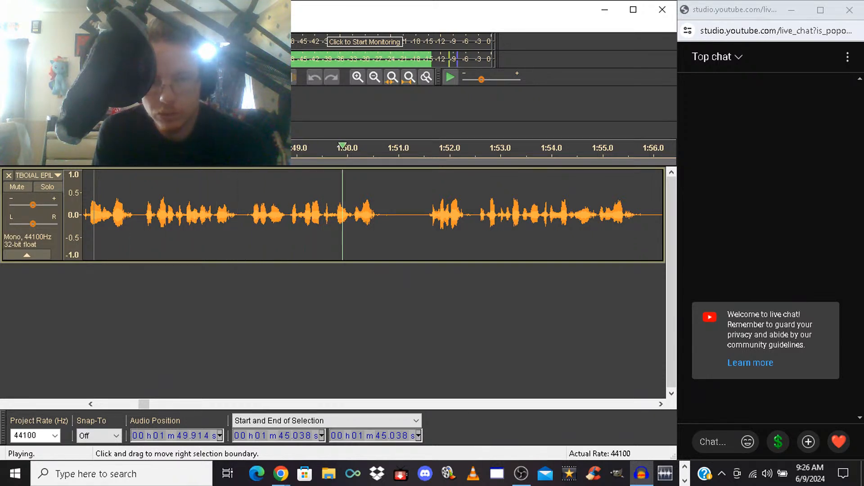
key(space)
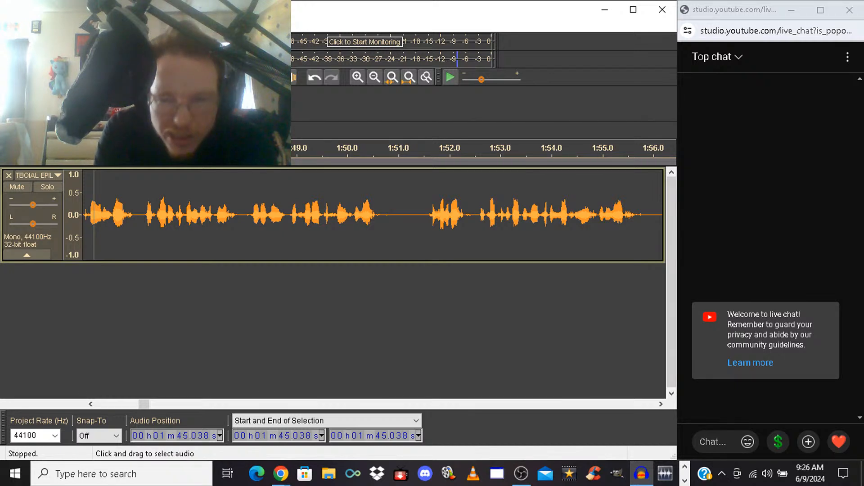
Copy the silence from 1:51.088 to 1:51.187, paste it into the pause at 1:47.951, and listen from 1:46.451
click(403, 215)
key(space)
key(space)
key(space)
key(space)
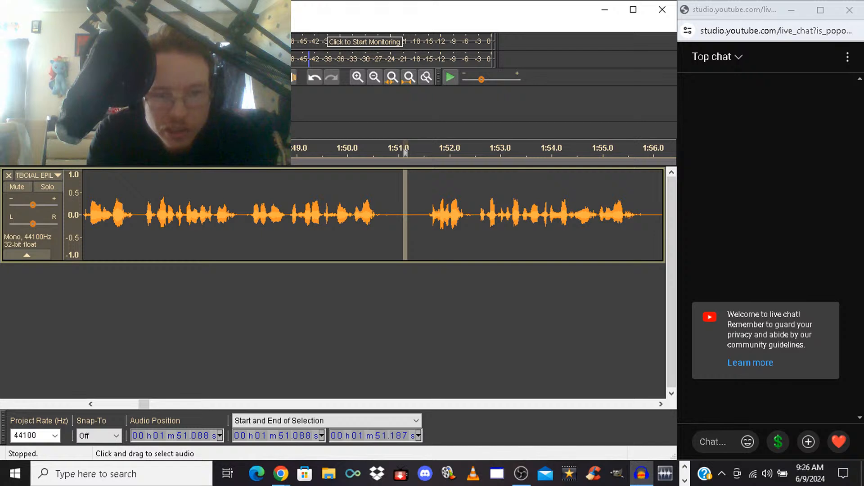
click(243, 212)
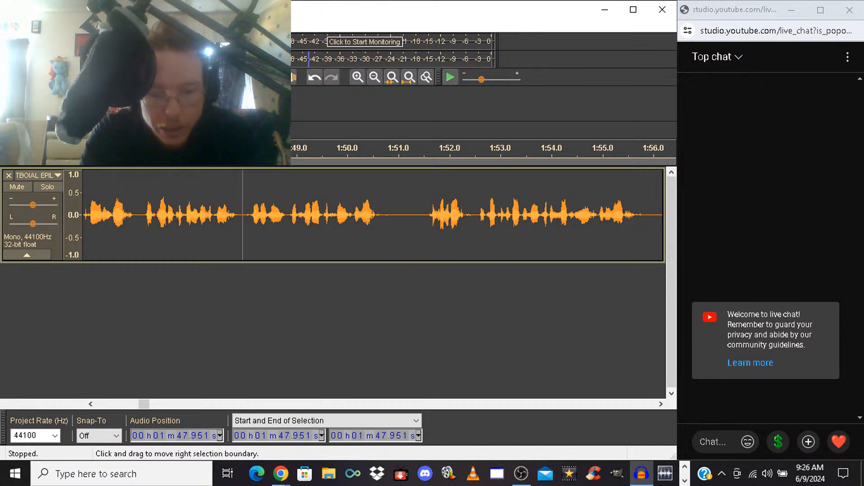
key(ctrl+v)
click(167, 211)
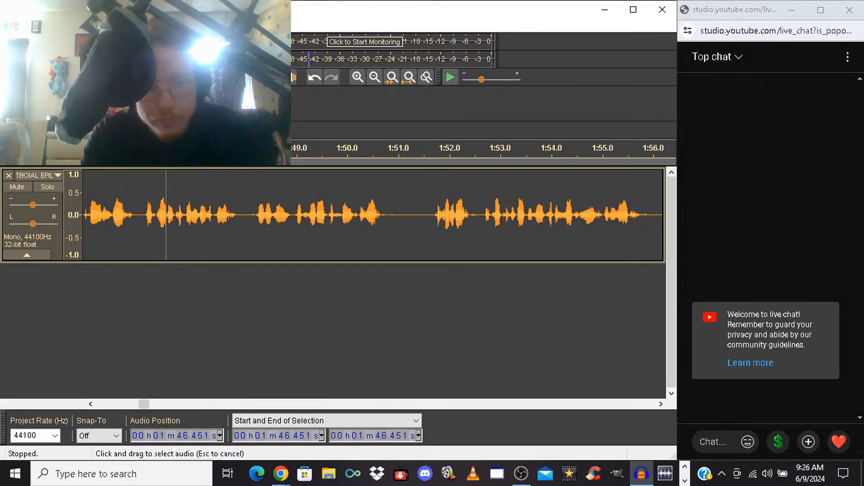
key(space)
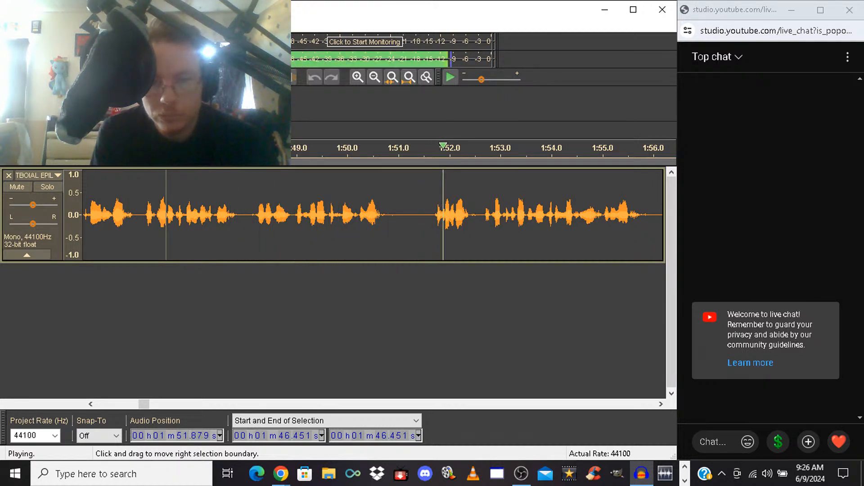
key(space)
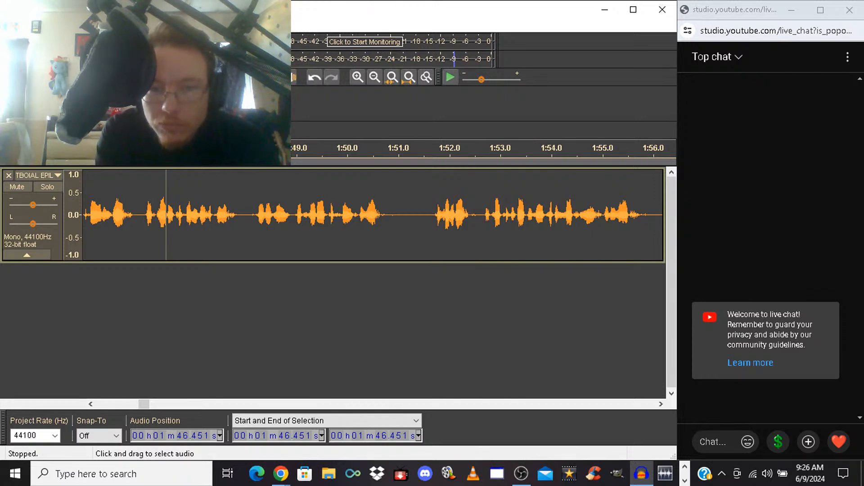
Apply the Equalization effect to the short pause from 1:52.291 to 1:52.576 and listen from 1:50.034
drag(464, 215, 476, 216)
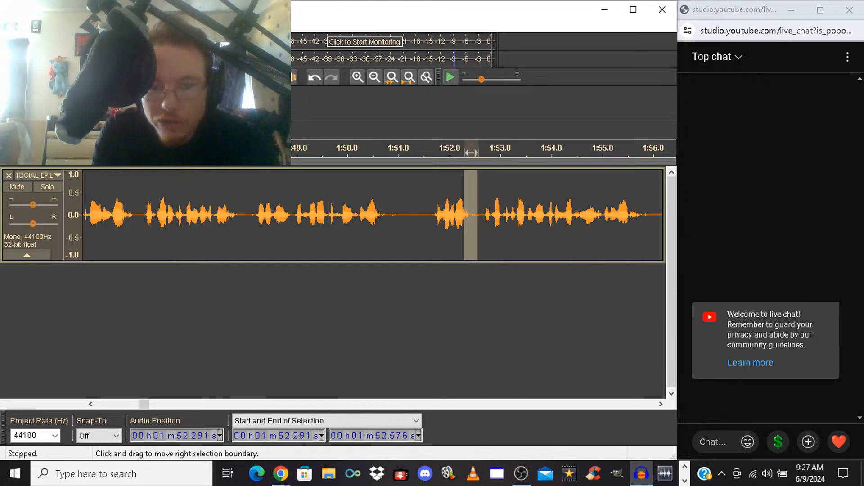
click(243, 26)
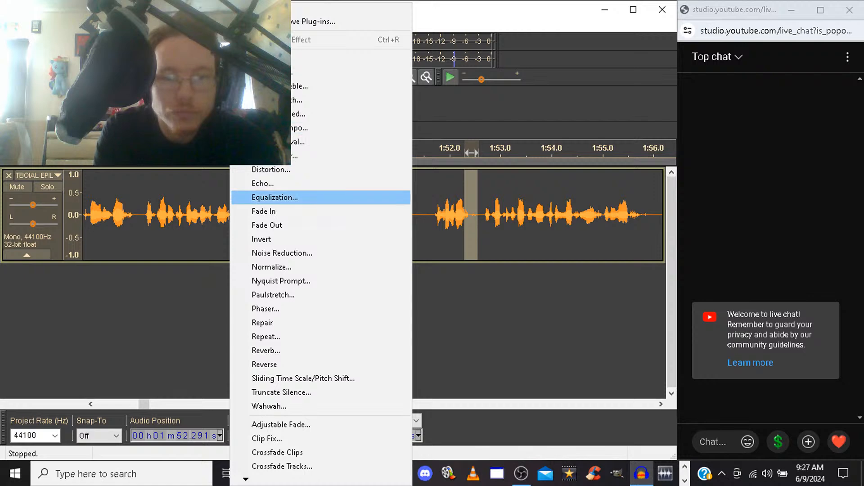
click(274, 197)
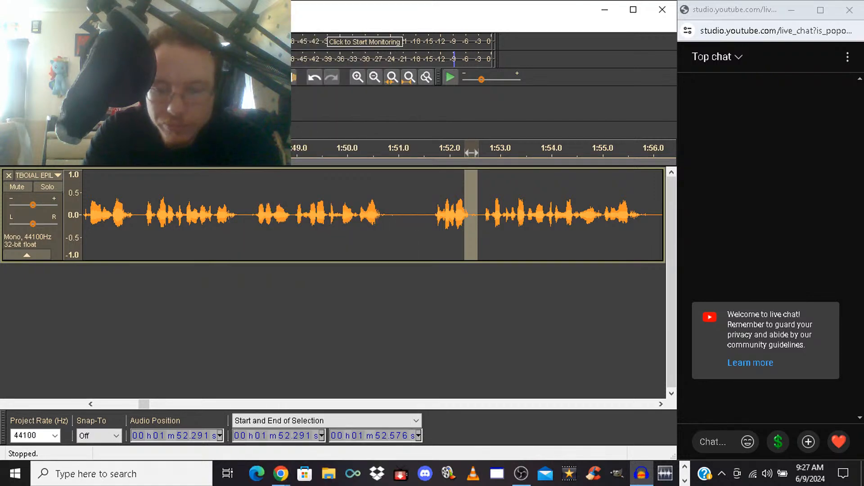
key(Return)
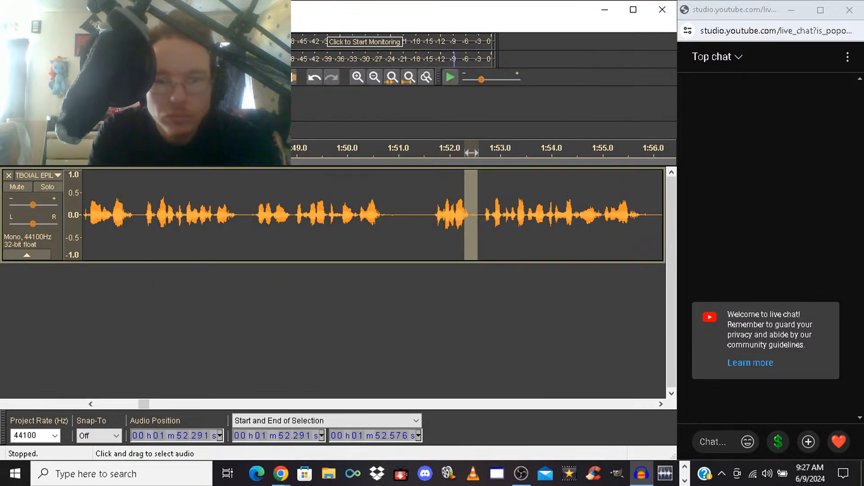
click(350, 151)
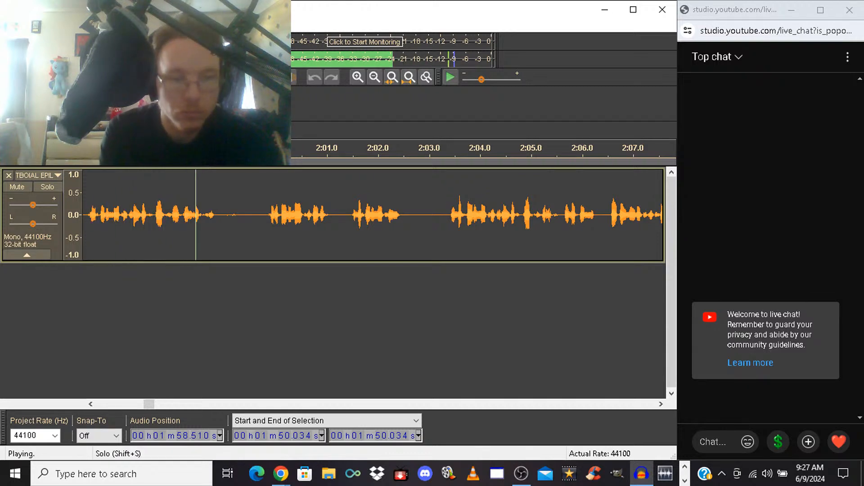
Delete the spoken section from 1:56.283 to 2:03.338 and play back from the cut
drag(86, 215, 446, 214)
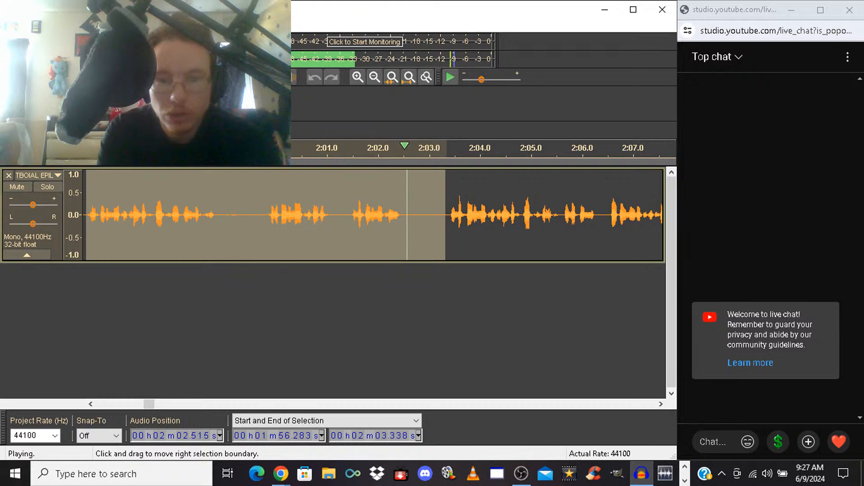
key(space)
key(Delete)
key(space)
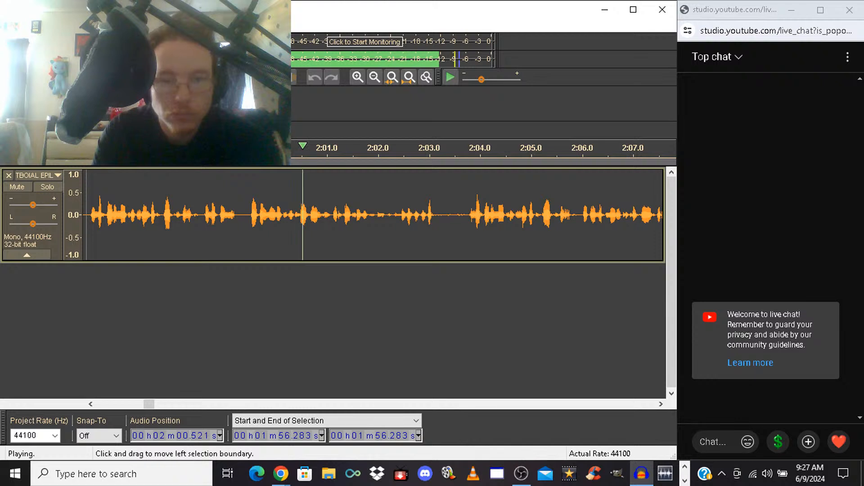
Delete the next spoken section from 1:56.283 to 2:03.734 and listen from the cut
drag(86, 216, 466, 215)
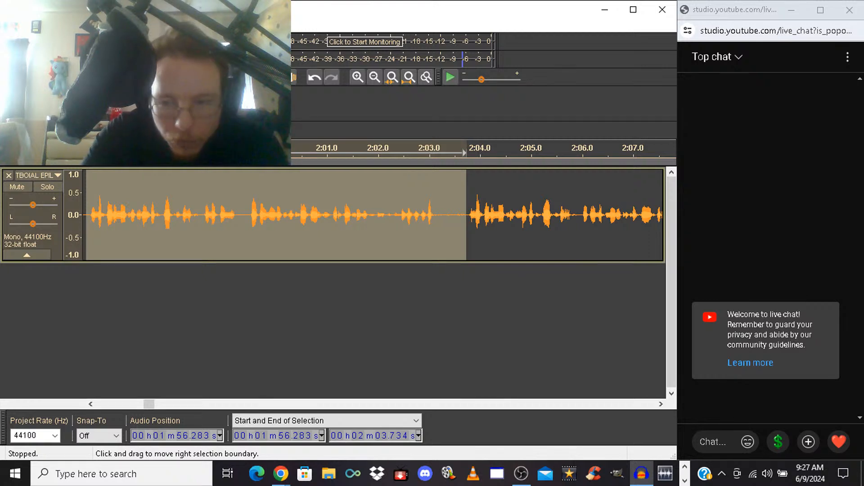
key(ctrl+z)
key(space)
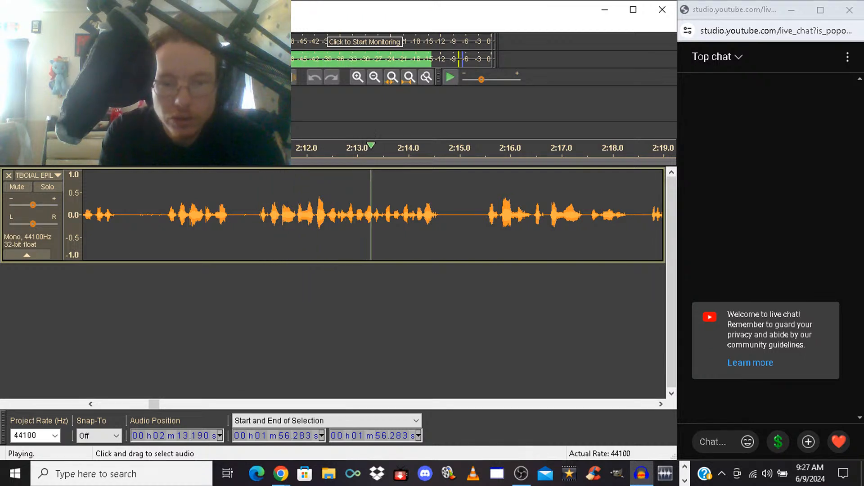
key(space)
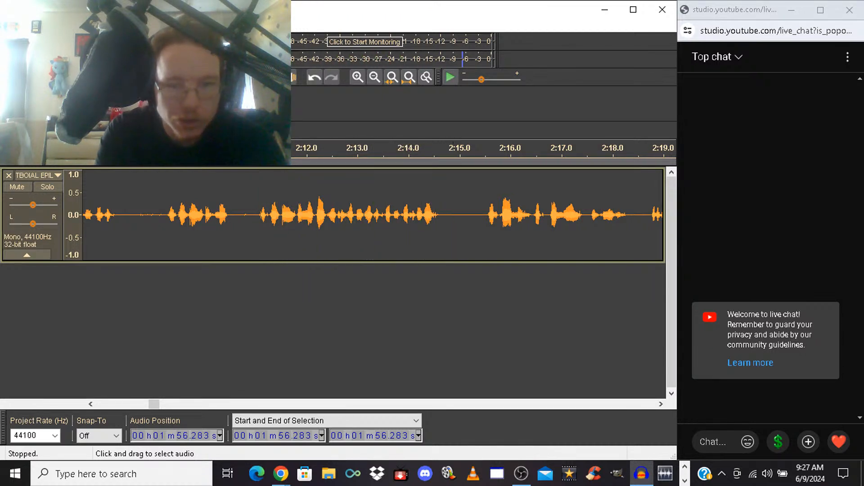
Delete the spoken section from 2:05.371 to about 2:11.0 and listen across the cut from 2:04.788
drag(257, 212, 118, 212)
key(space)
key(space)
key(Delete)
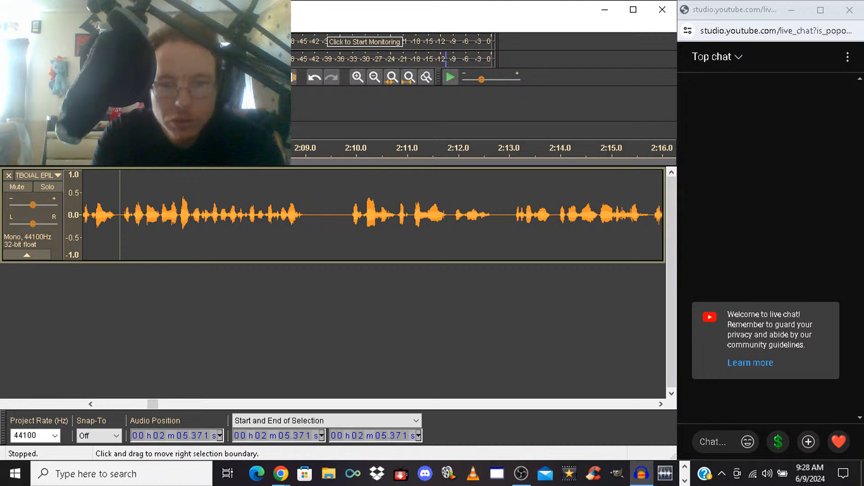
click(91, 212)
key(space)
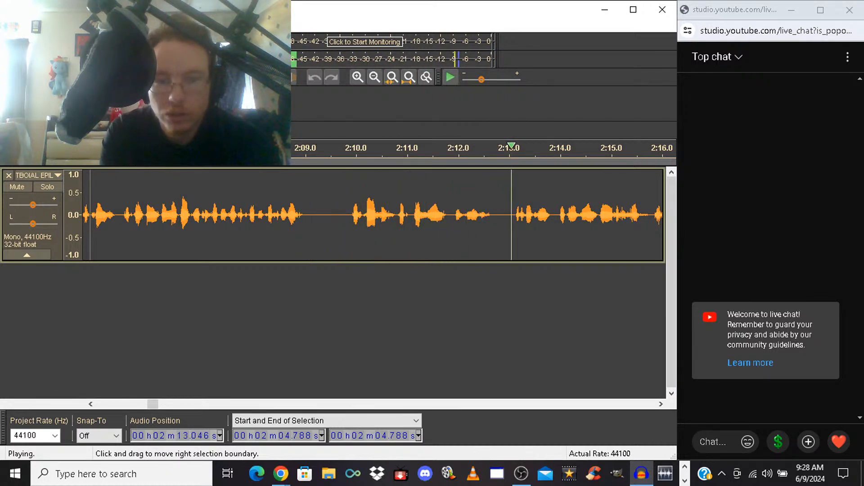
key(space)
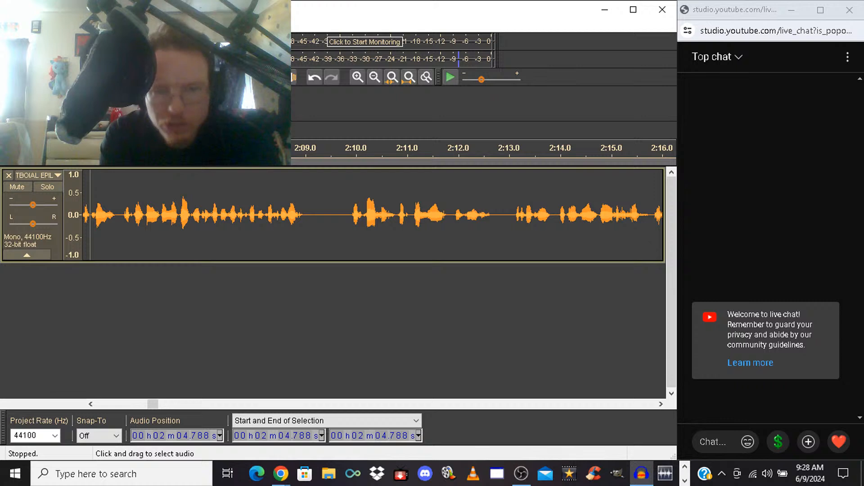
Listen to the following takes from 2:09.921, and replay from 2:13.058
click(352, 215)
key(space)
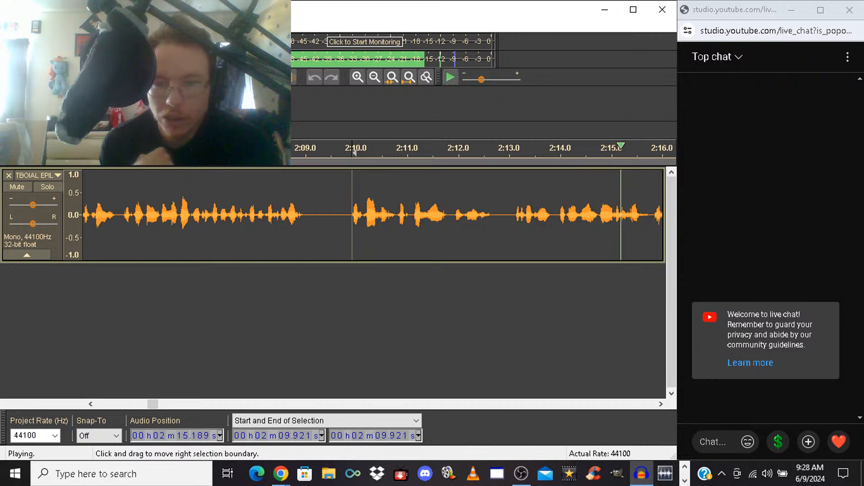
key(space)
key(space)
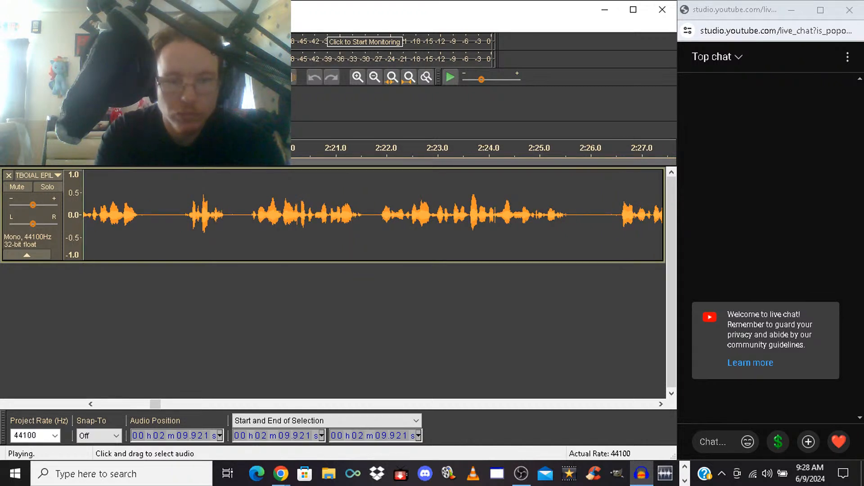
click(242, 221)
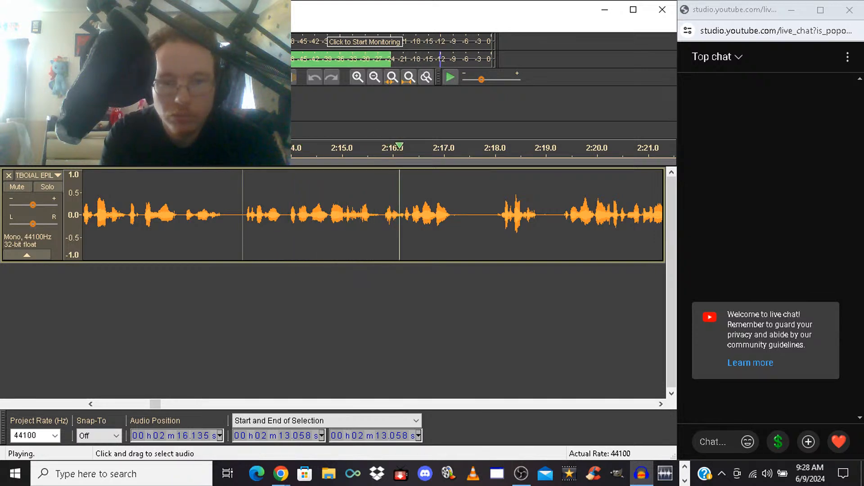
Delete the spoken section from 2:13.963 to 2:19.232 and play back from the cut
click(288, 221)
drag(289, 220, 557, 221)
key(space)
key(space)
key(space)
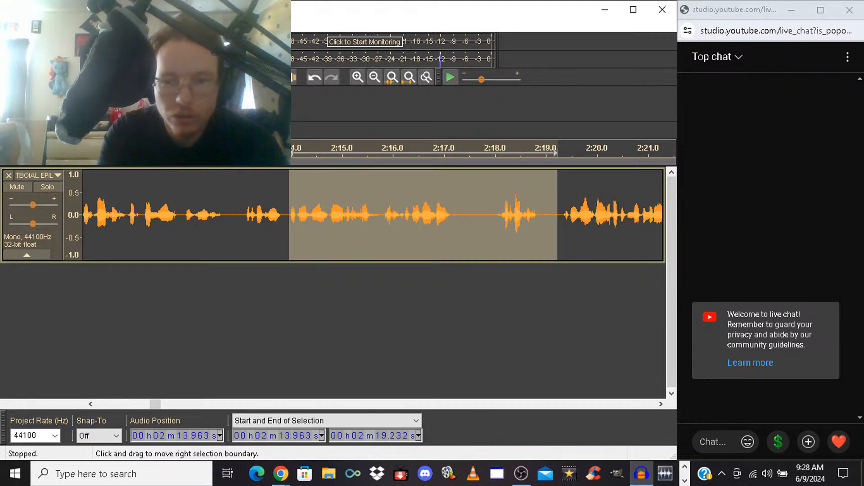
key(Delete)
key(space)
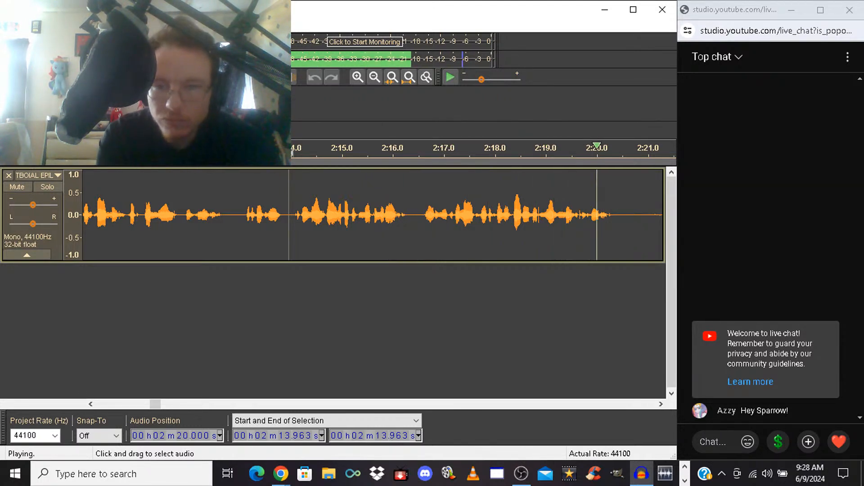
Stop playback and replay across the last cut from 2:13.008
key(space)
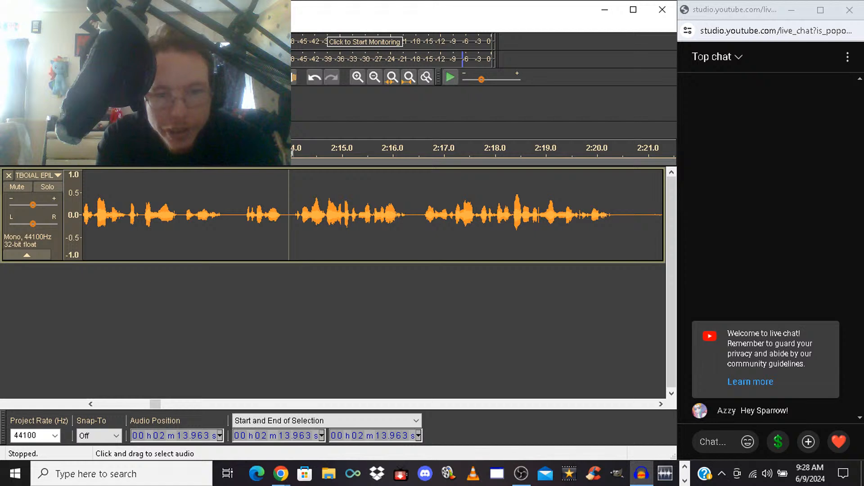
click(240, 216)
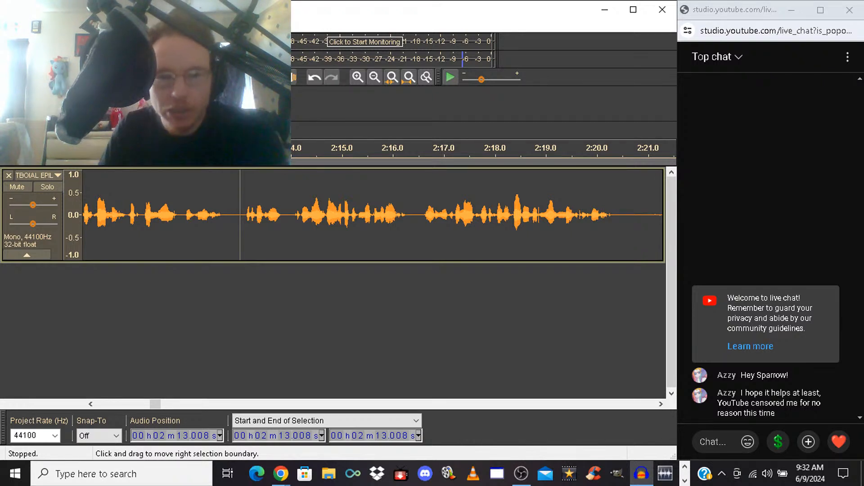
key(space)
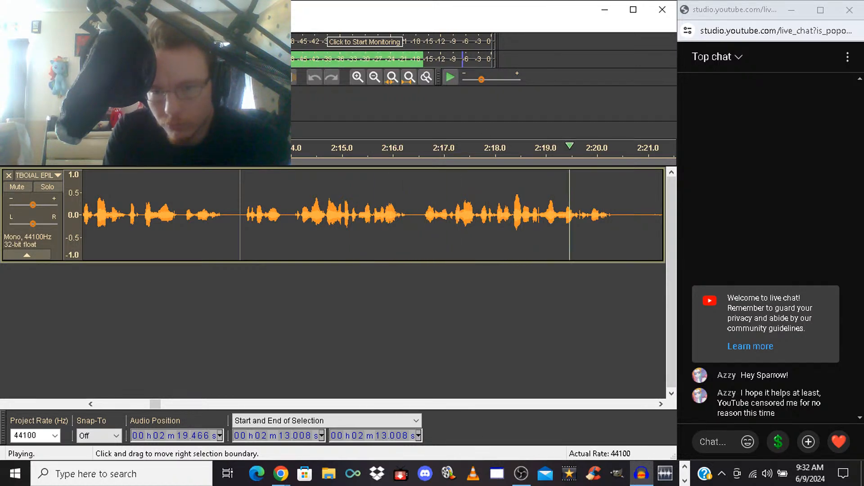
key(space)
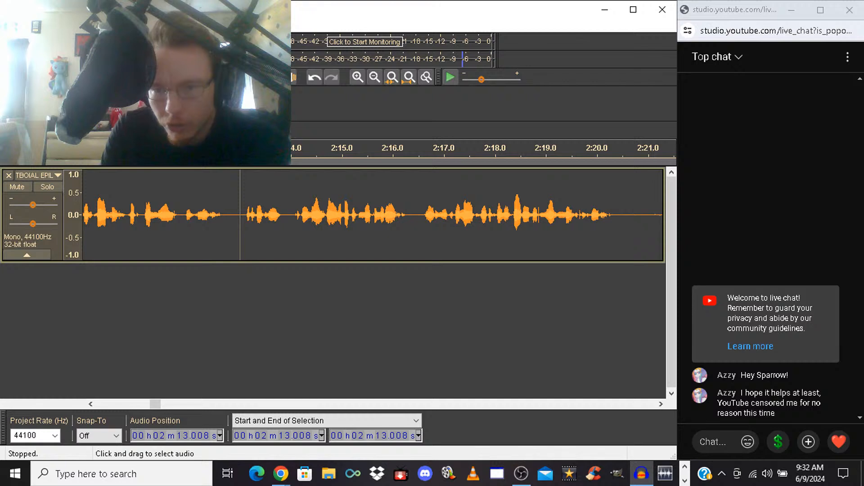
Listen to the following takes from 2:19.344, and replay them from 2:16.604
click(632, 215)
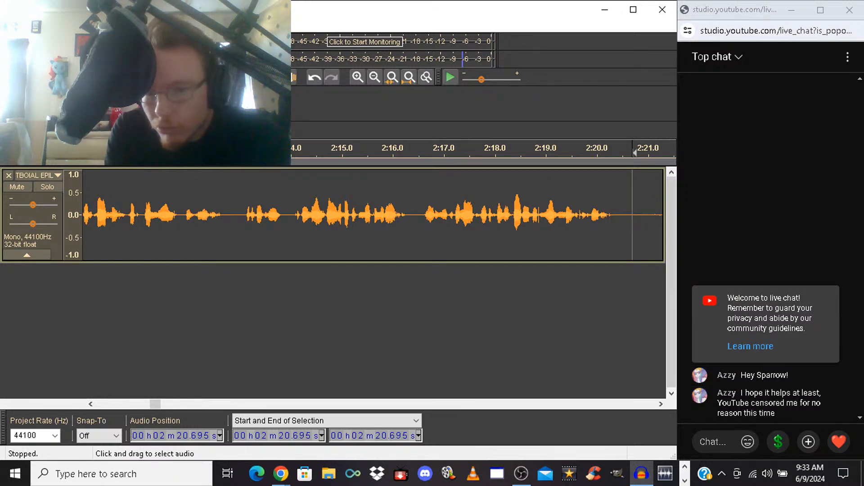
click(661, 404)
click(661, 404)
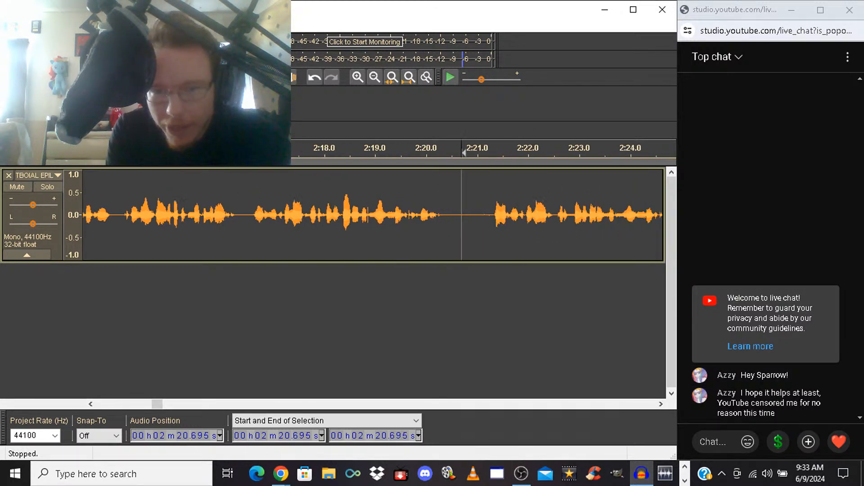
click(660, 404)
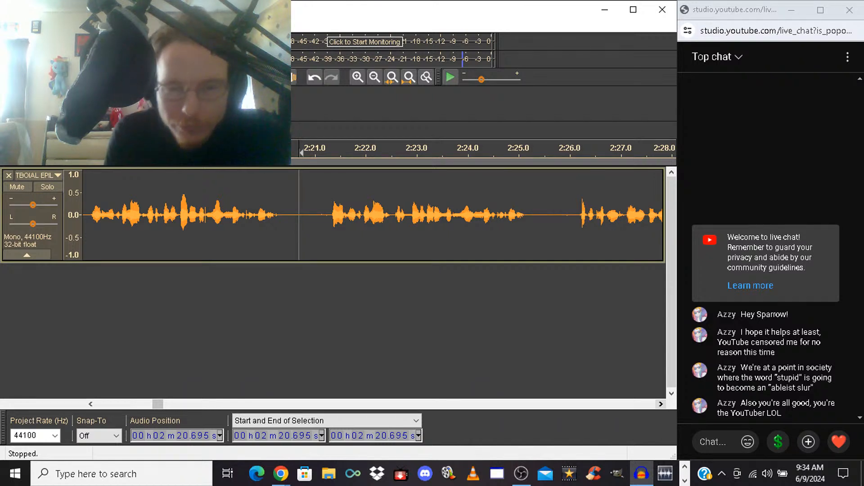
click(230, 215)
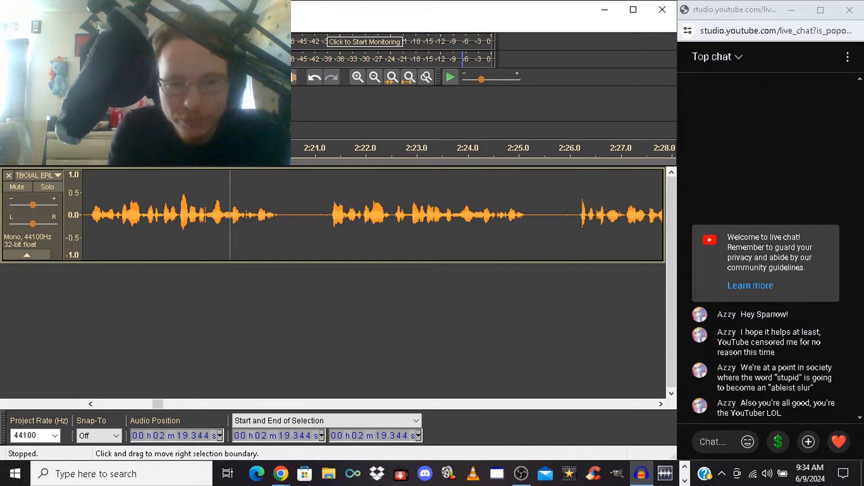
key(space)
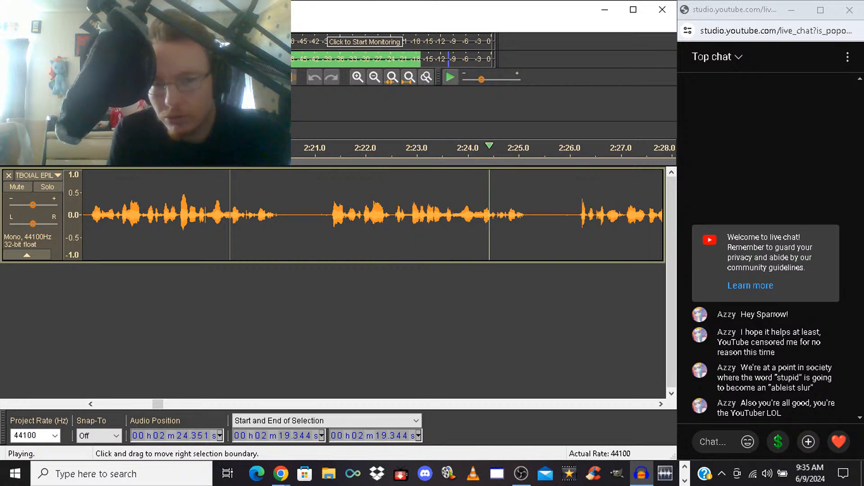
key(space)
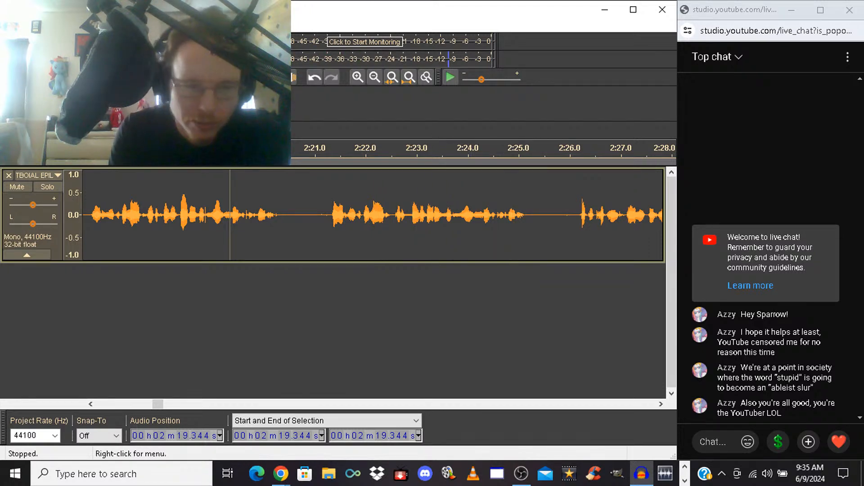
click(90, 215)
key(space)
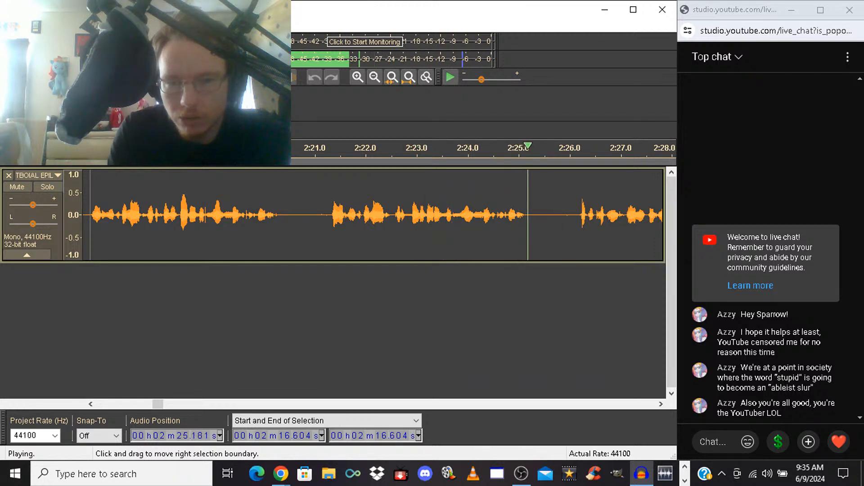
key(space)
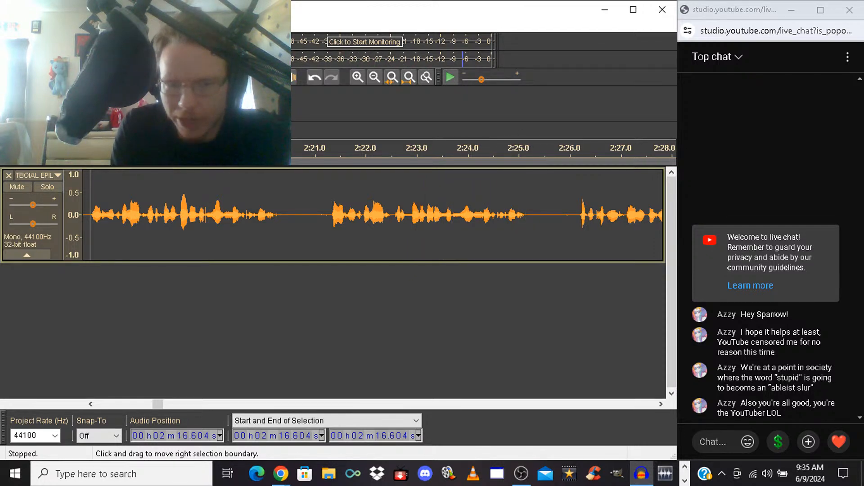
Delete the spoken section from 2:21.080 to 2:25.977 and play back from the cut
drag(318, 214, 568, 215)
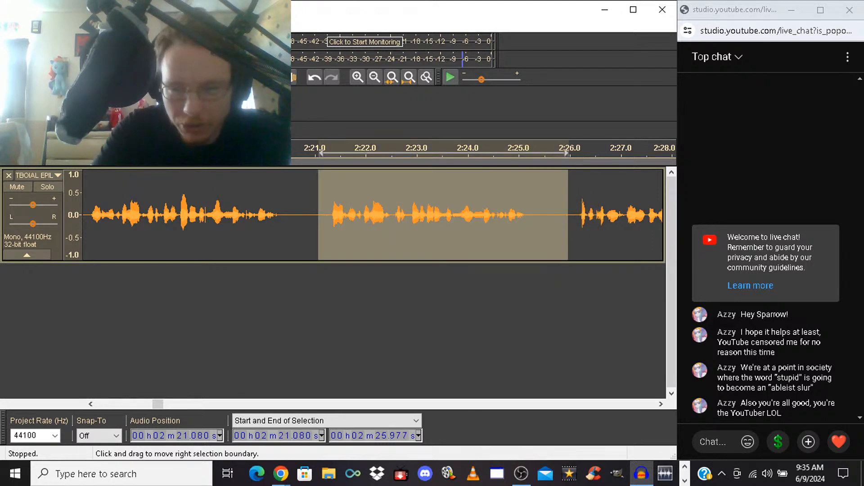
key(Delete)
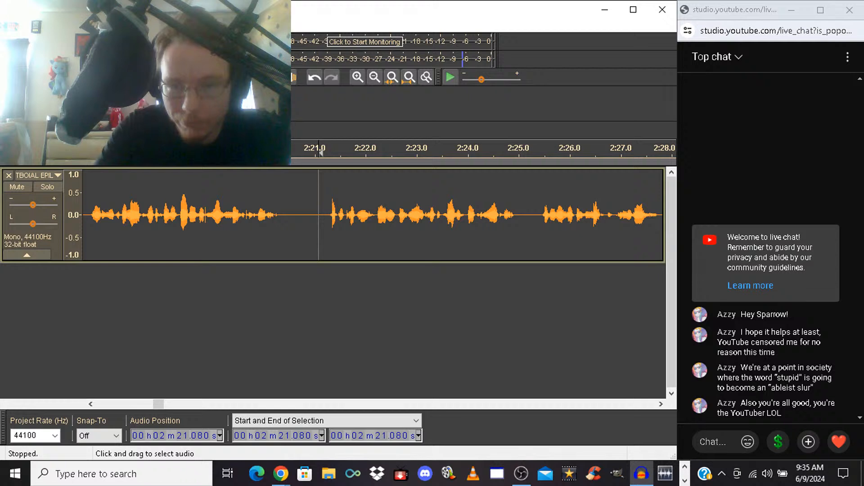
key(space)
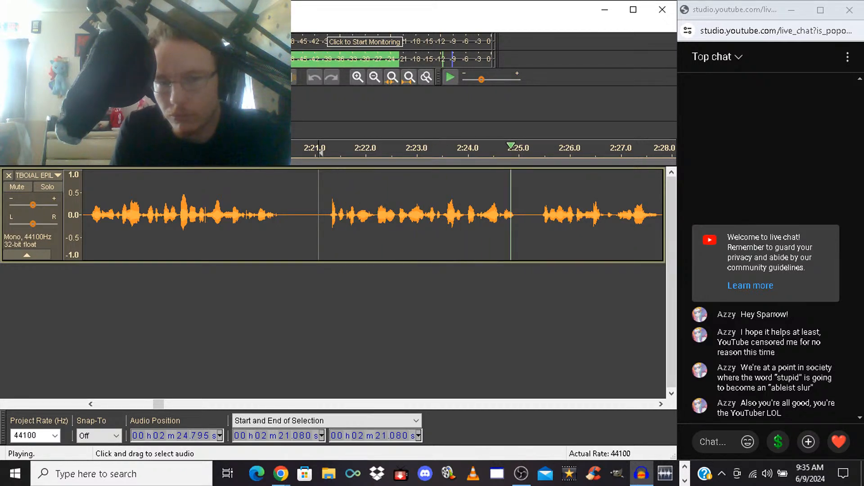
key(space)
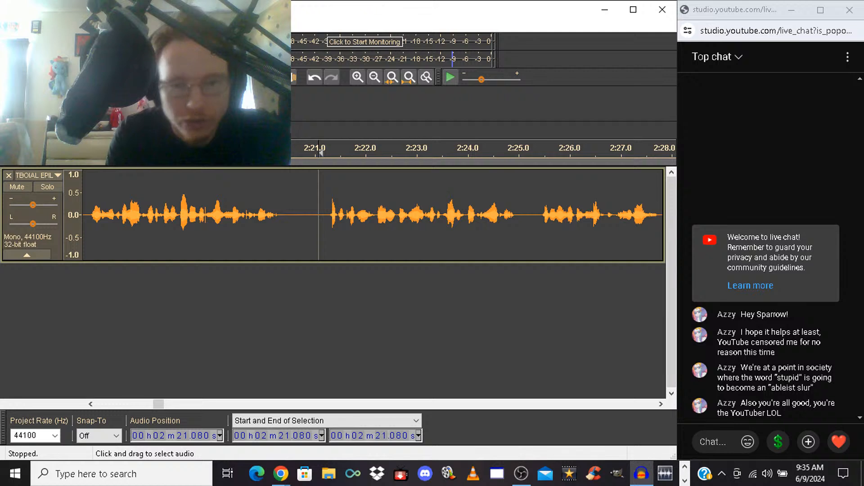
Lengthen the pause by pasting the copied short silence at 2:20.782, and listen from 2:18.860
click(304, 216)
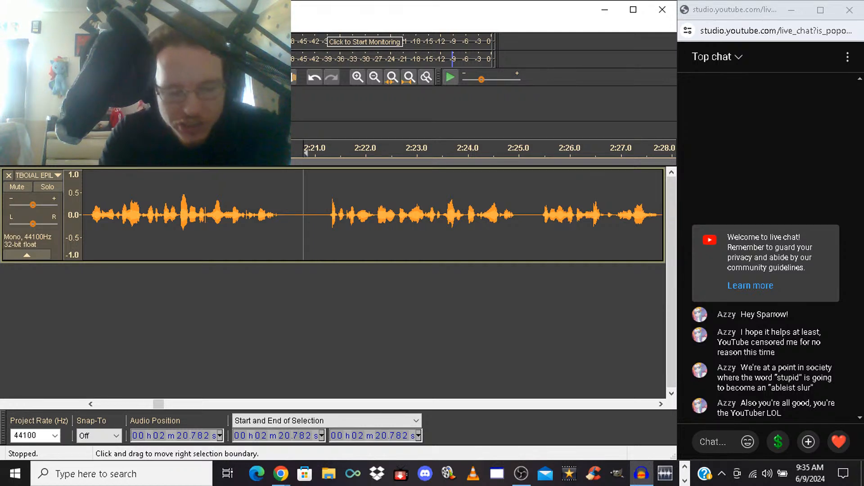
key(ctrl+v)
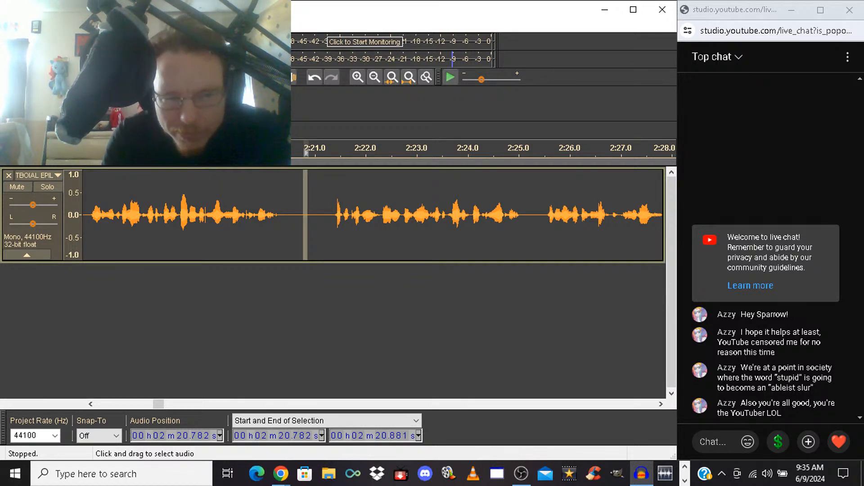
click(205, 215)
key(space)
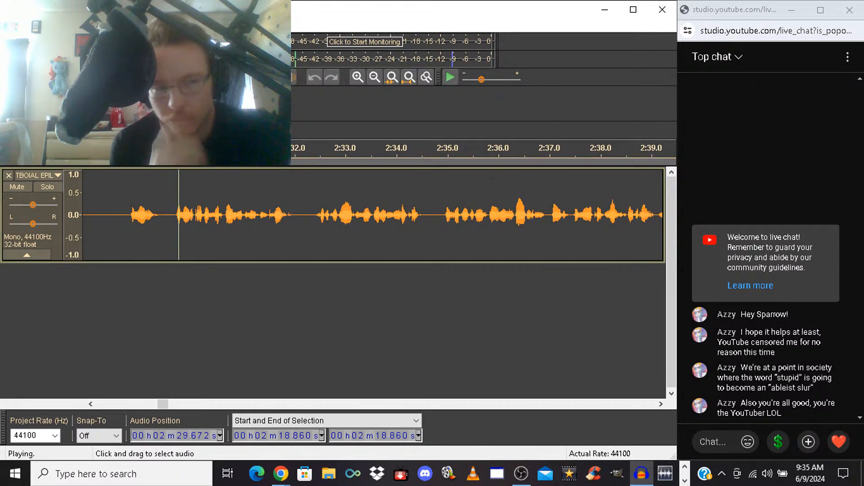
Delete the short phrase from 2:28.705 to 2:29.610 and listen onward from the cut
click(126, 216)
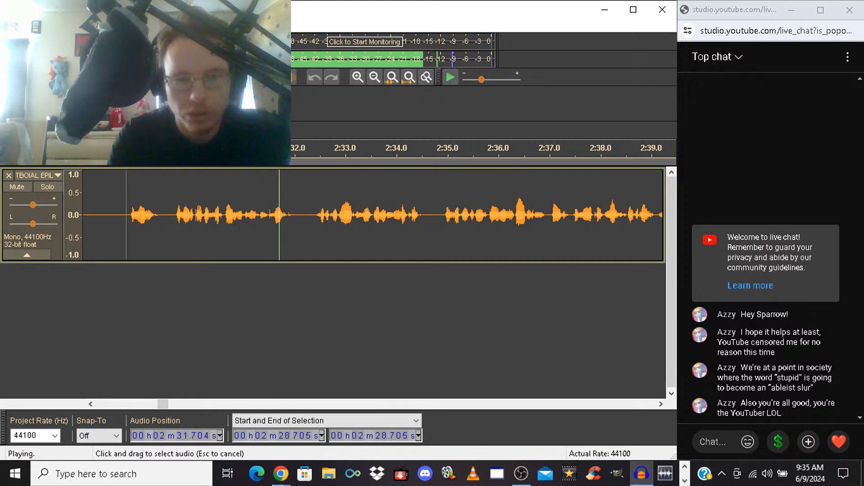
drag(126, 216, 173, 216)
key(space)
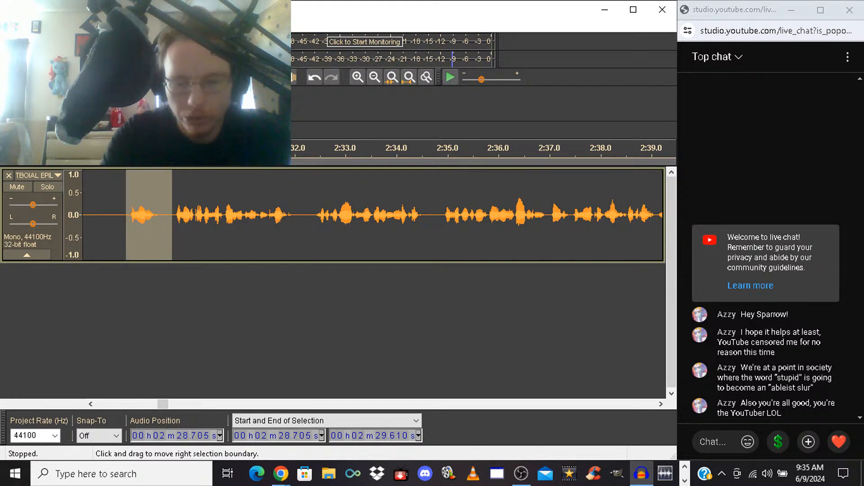
key(Delete)
key(space)
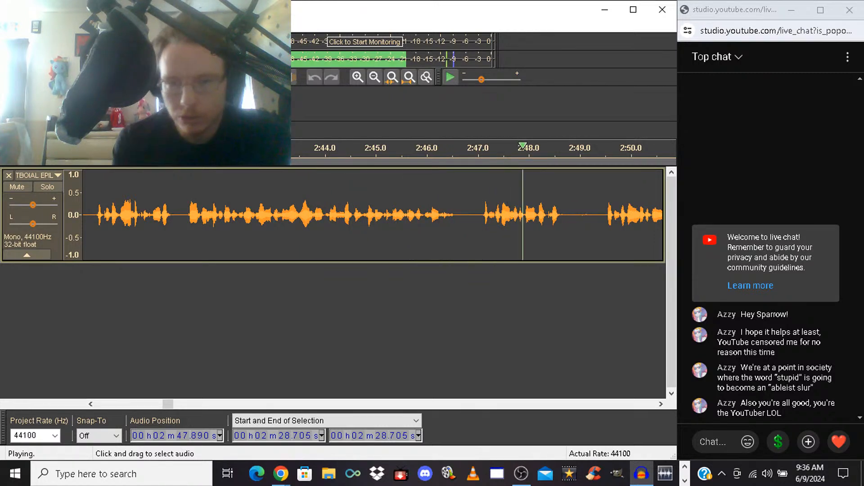
key(space)
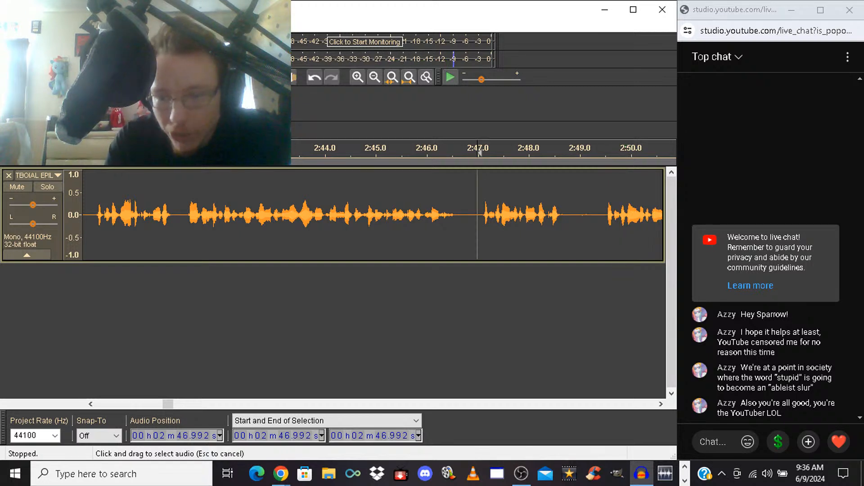
Delete the short spoken section from 2:46.992 to about 2:49.4 and listen onward from the cut
drag(478, 153, 419, 153)
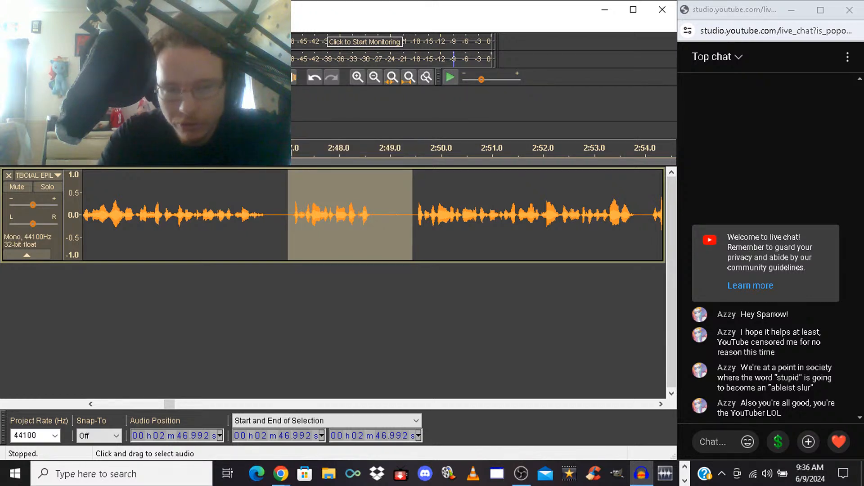
key(Delete)
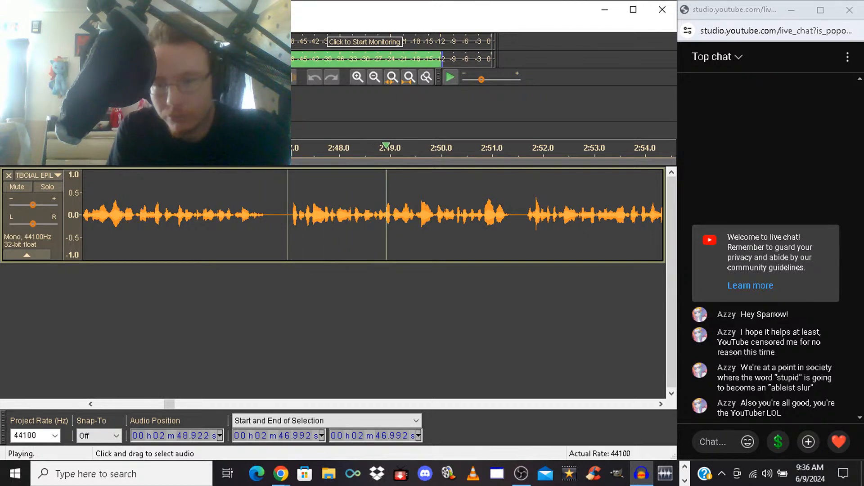
key(space)
key(space)
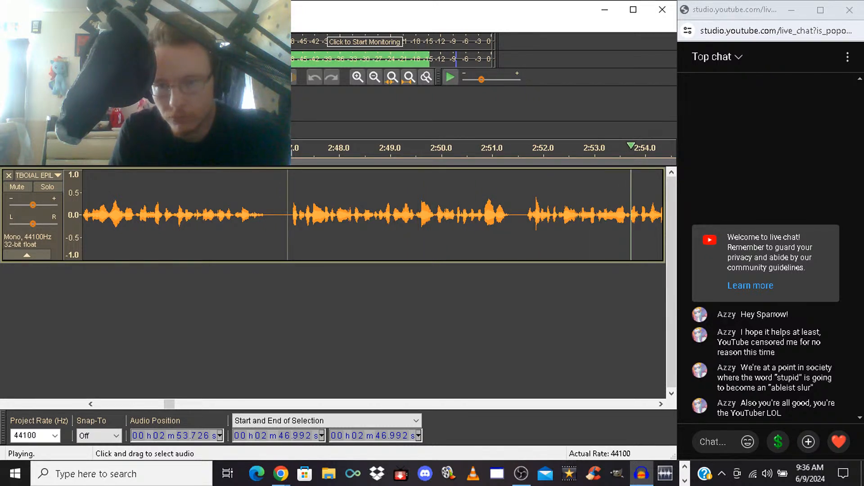
key(space)
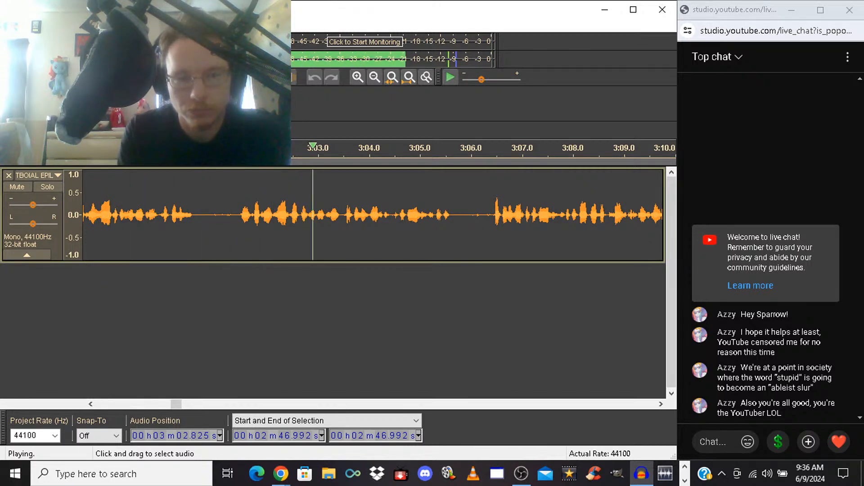
Try deleting the section from 2:57.791 up to the next phrase, play back the cut, and undo the deletion
click(234, 215)
key(space)
mouse_move(234, 216)
mouse_down()
mouse_move(82, 215)
mouse_move(260, 215)
mouse_move(223, 215)
mouse_up()
key(Delete)
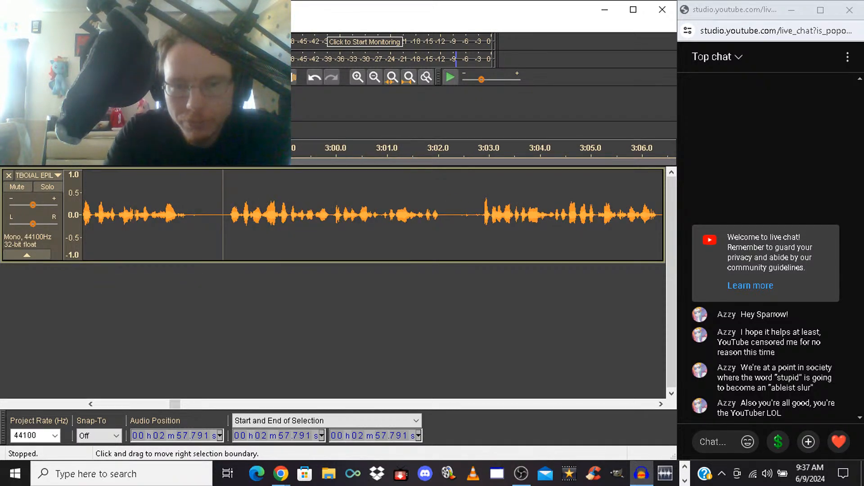
key(space)
Delete the section from 2:57.890 up to the next phrase, and play back from the cut
key(space)
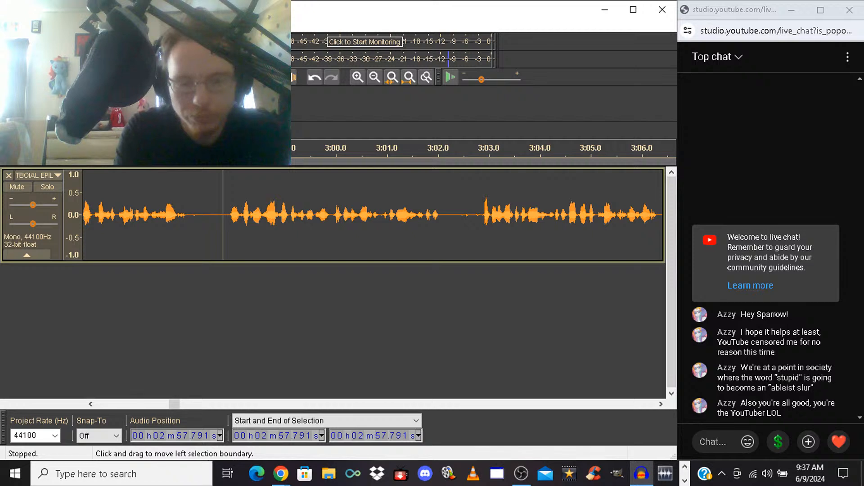
key(ctrl+z)
drag(229, 215, 229, 215)
key(Delete)
key(space)
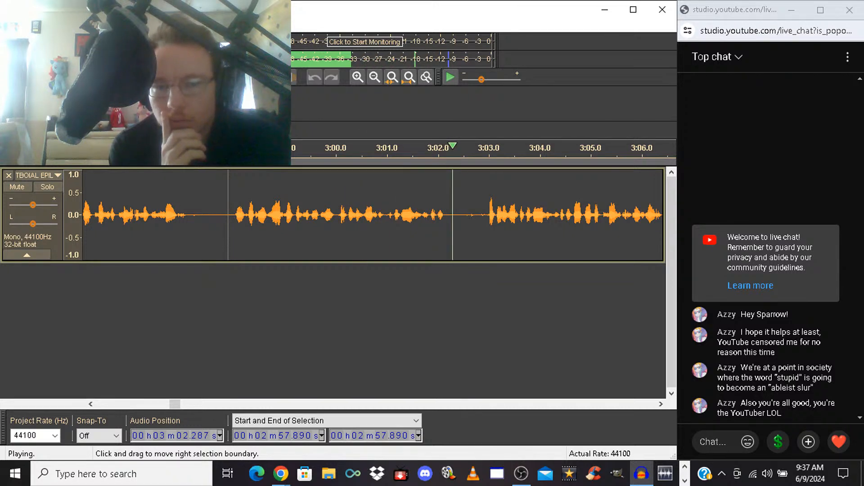
key(space)
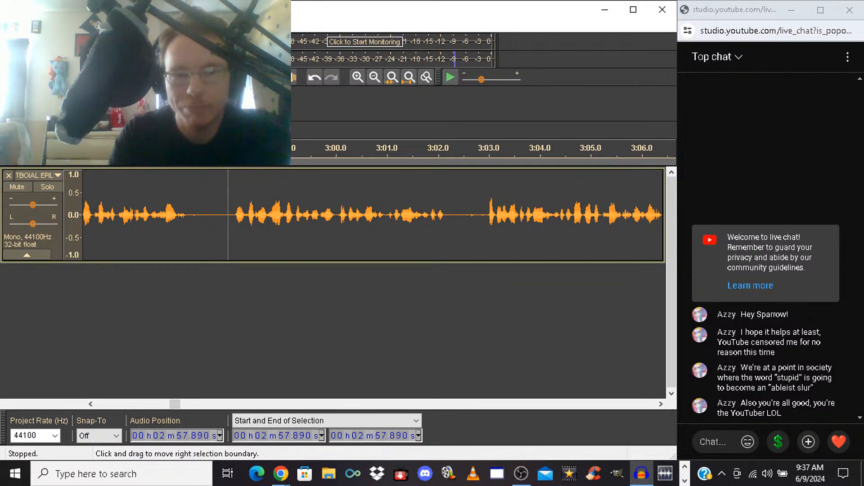
Listen briefly from 2:59.998 and silence the phrase from 3:00.035 to 3:02.948
click(336, 215)
key(space)
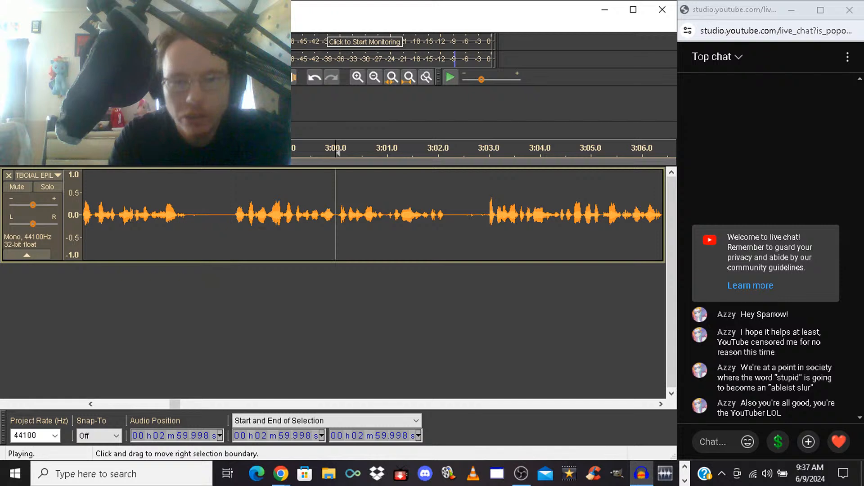
key(space)
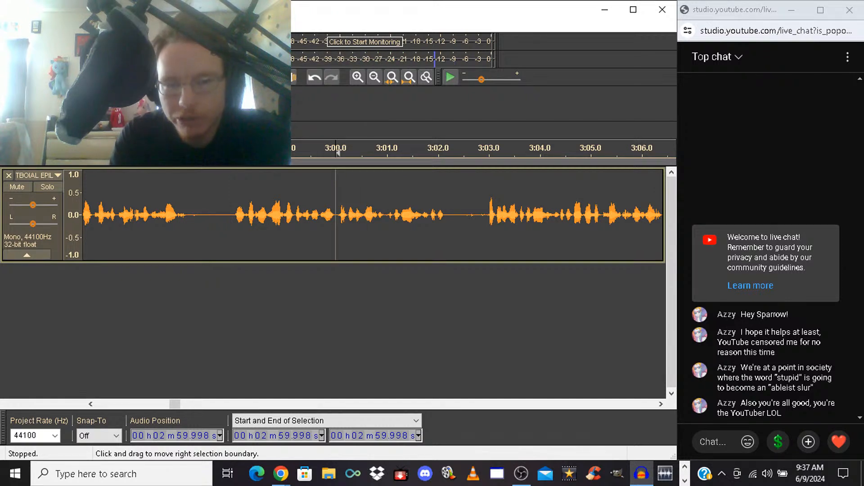
click(337, 215)
drag(337, 215, 491, 216)
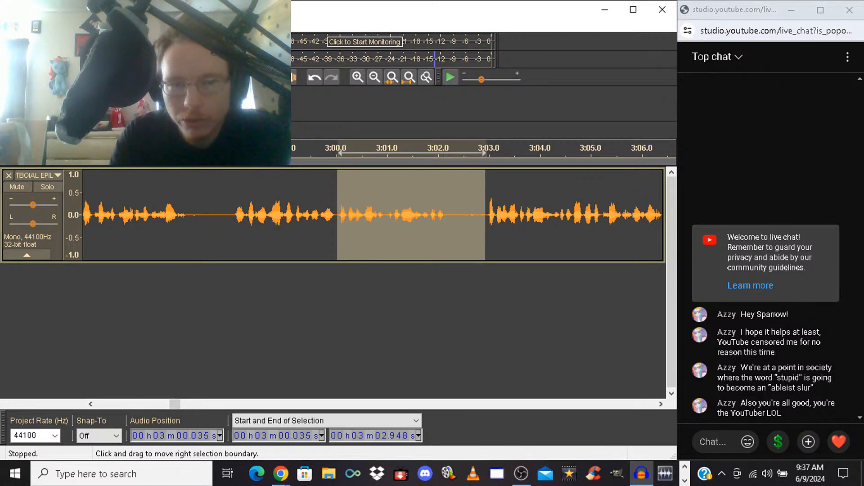
key(ctrl+l)
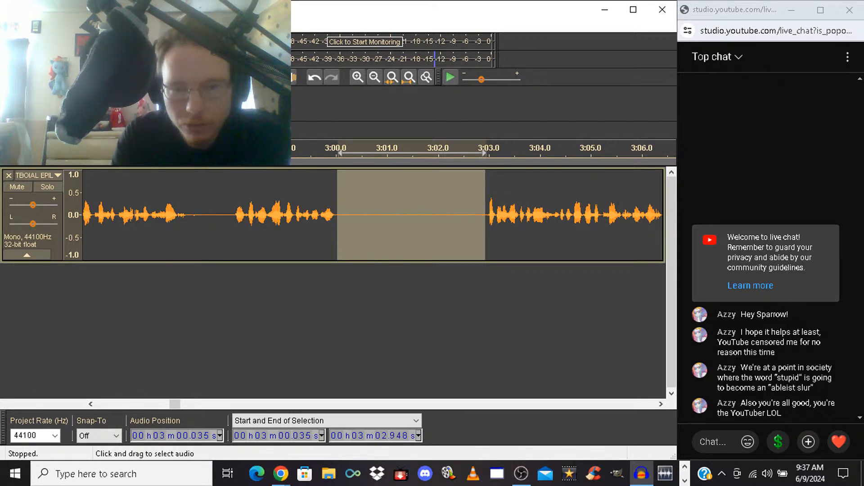
Delete the silent stretch from 3:00.171 to 3:02.948, and play back across the cut from 2:57.940
drag(337, 215, 344, 215)
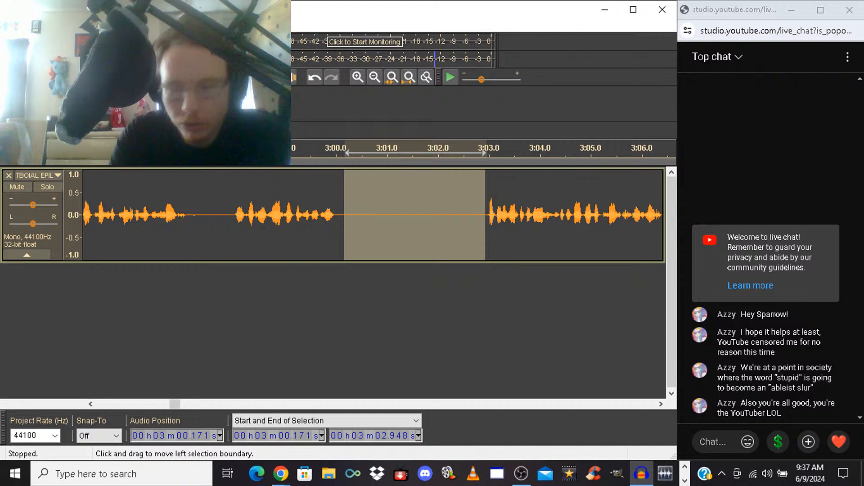
key(Delete)
key(Delete)
key(Return)
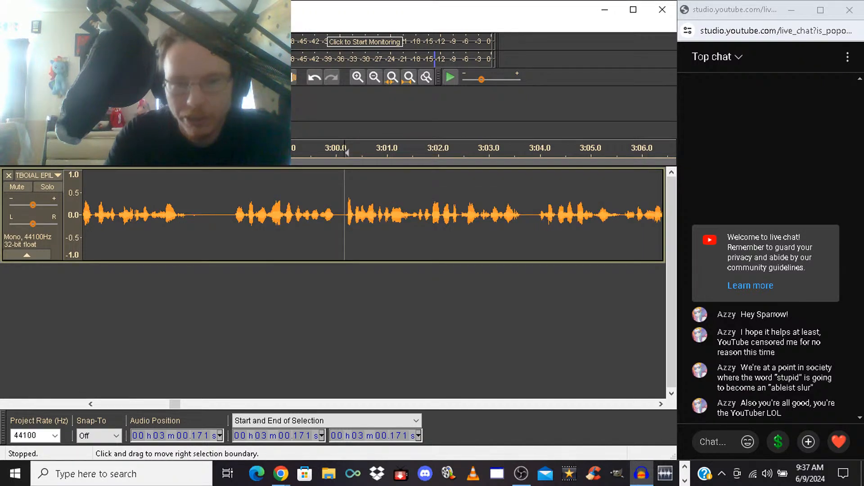
click(230, 215)
key(space)
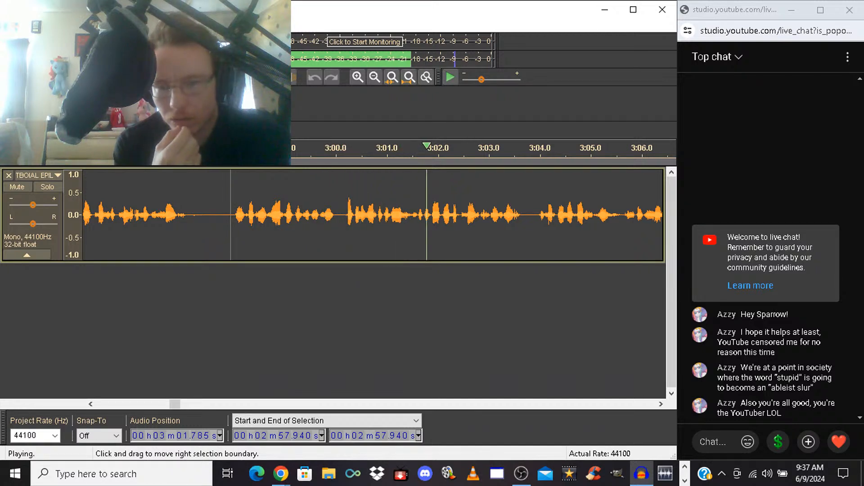
key(space)
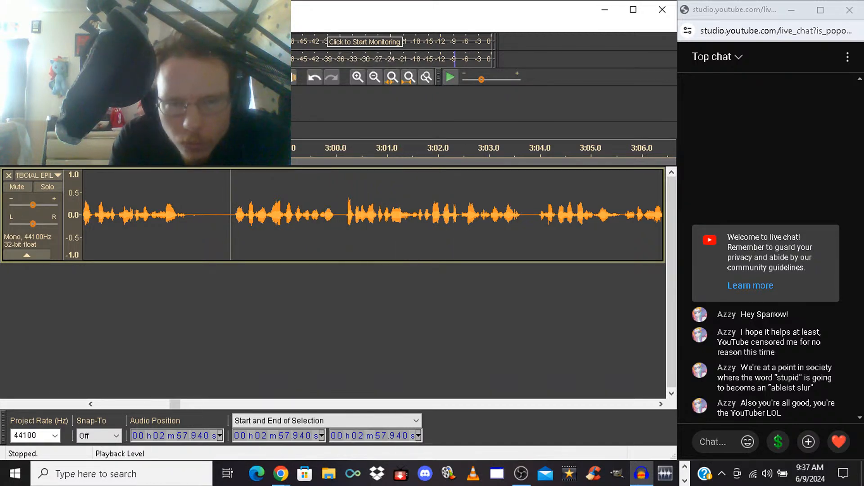
Select the short gap from 2:59.973 to 3:00.171, and listen onward from 2:57.927
click(334, 208)
drag(337, 153, 339, 153)
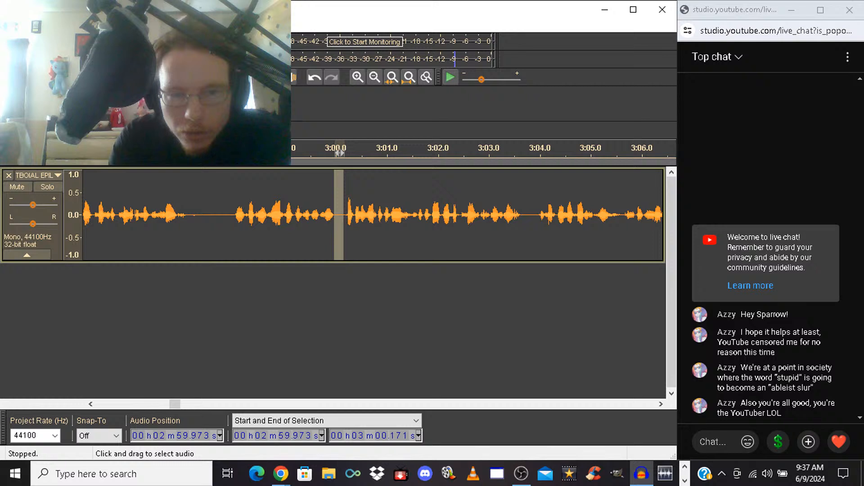
key(space)
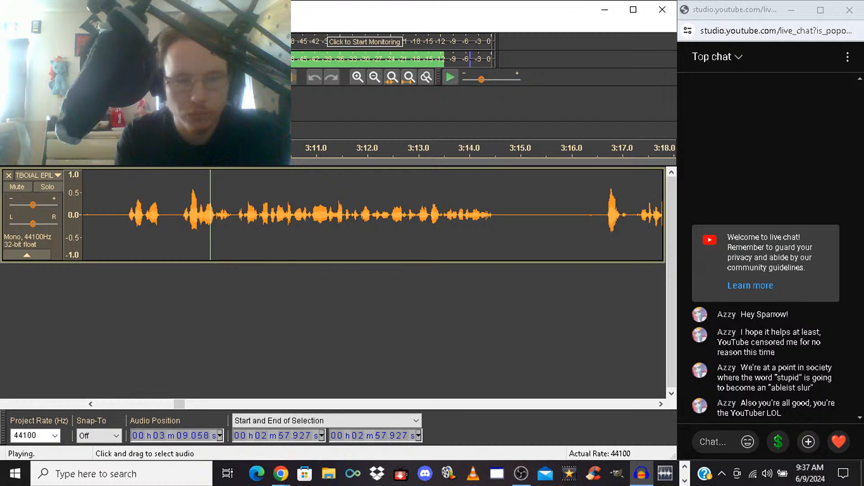
key(space)
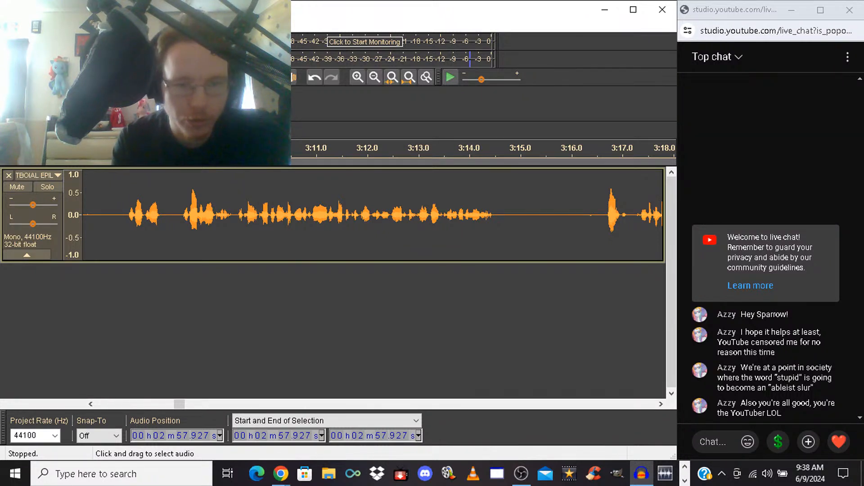
Listen briefly from 3:07.127, delete the section from there to 3:08.193, and play back from the cut
key(space)
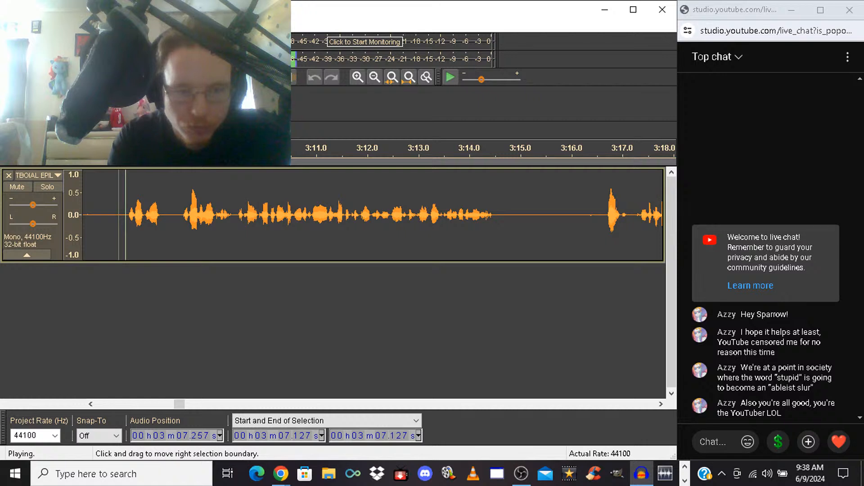
key(space)
drag(119, 216, 173, 217)
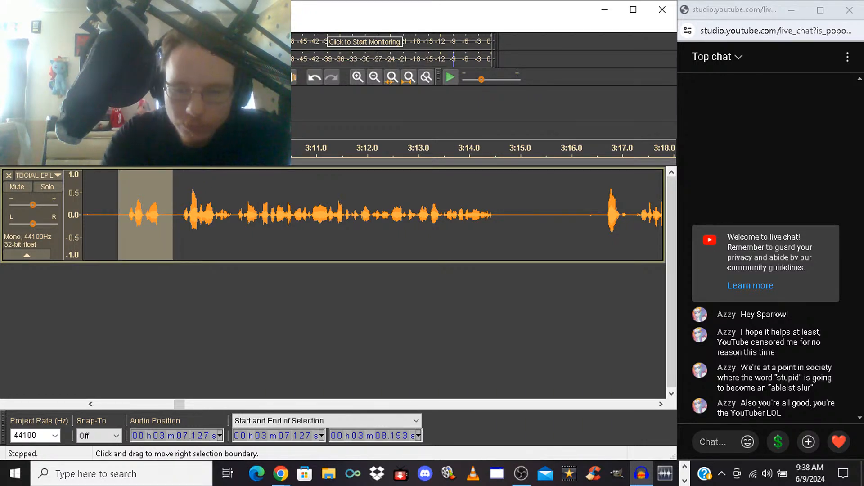
key(Delete)
key(space)
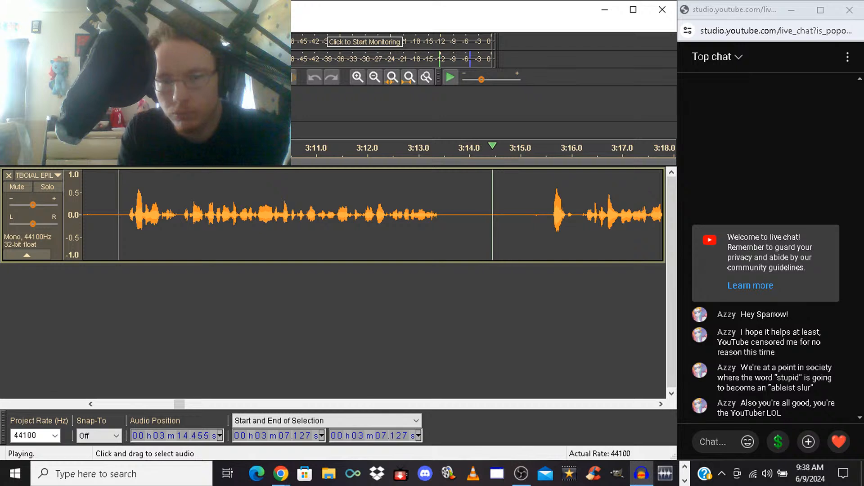
key(space)
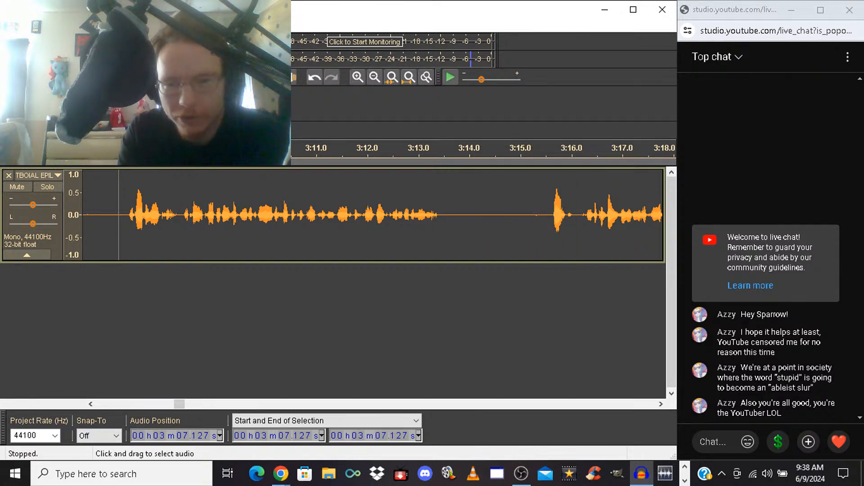
Shorten the pause by deleting from 3:14.342 to 3:15.508, and play back from the cut, restarting playback once
drag(487, 215, 546, 215)
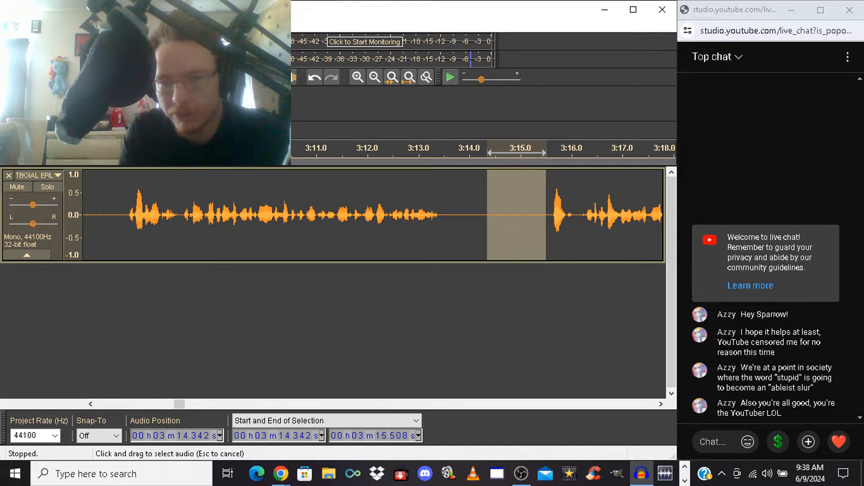
key(Delete)
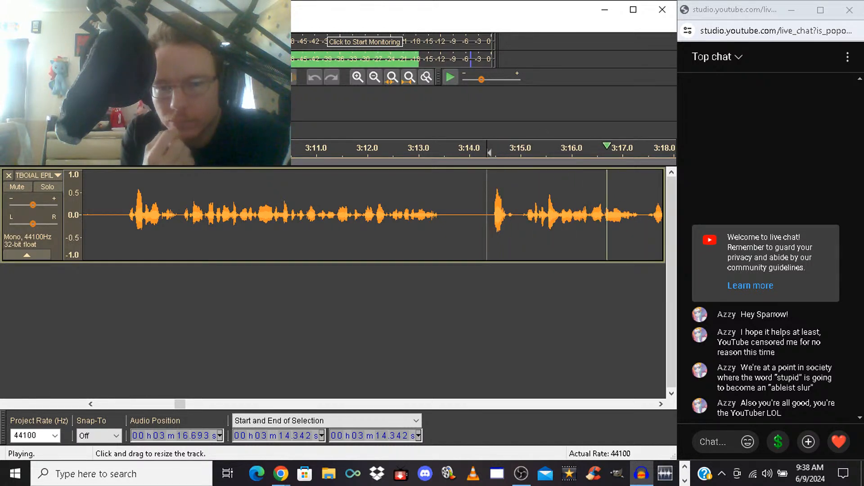
key(space)
key(space)
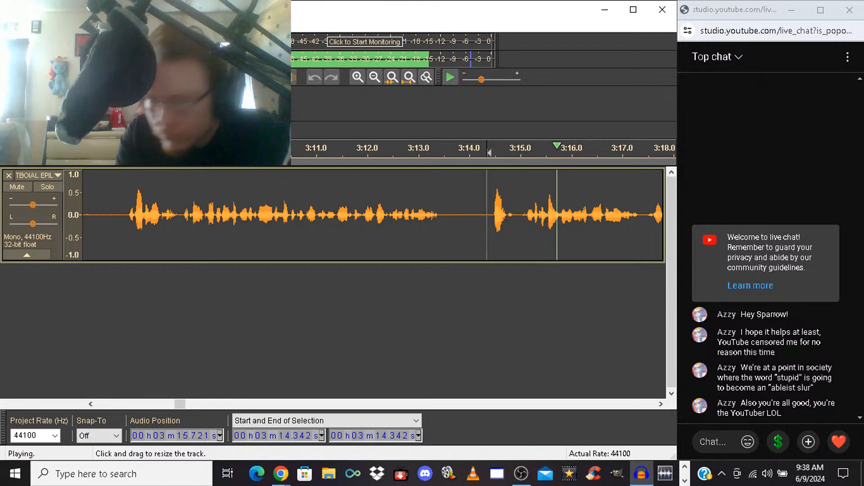
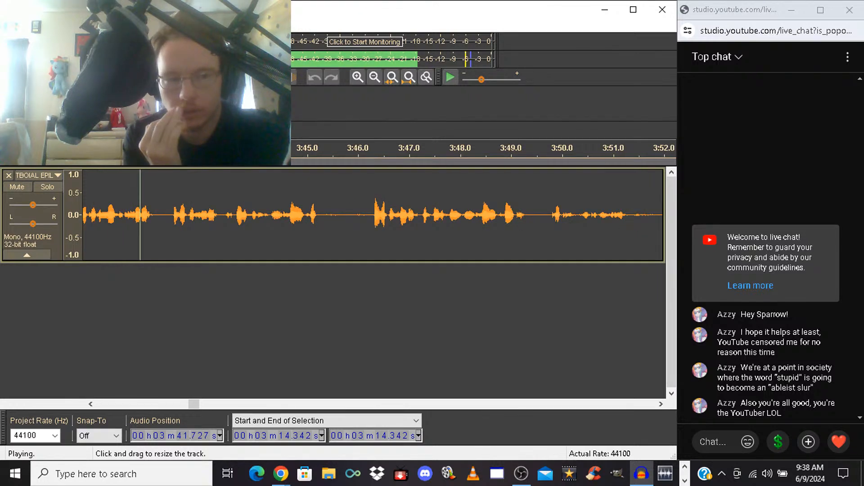
Shorten the pause by deleting from 3:39.089 to 3:39.536, and play back across the cut from 3:37.750
key(space)
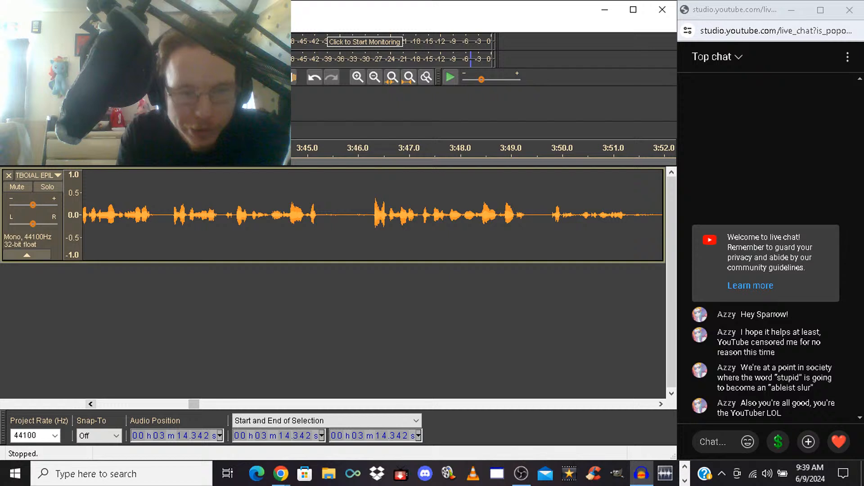
click(91, 405)
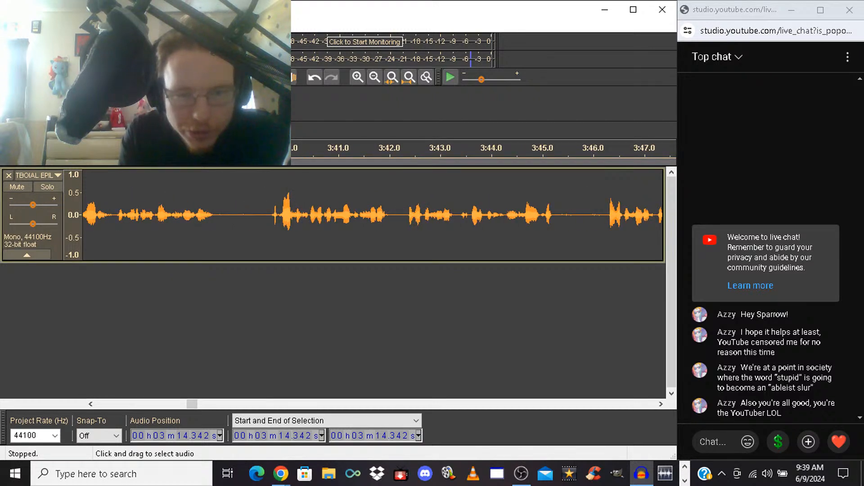
drag(241, 211, 263, 212)
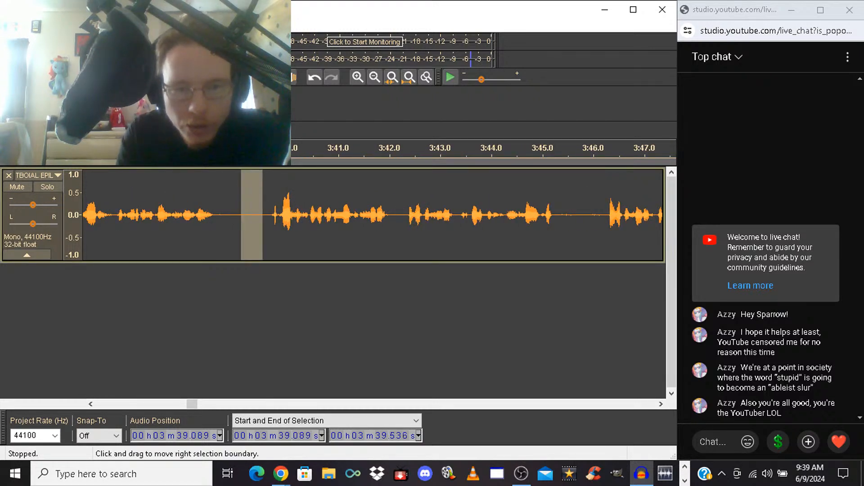
key(Delete)
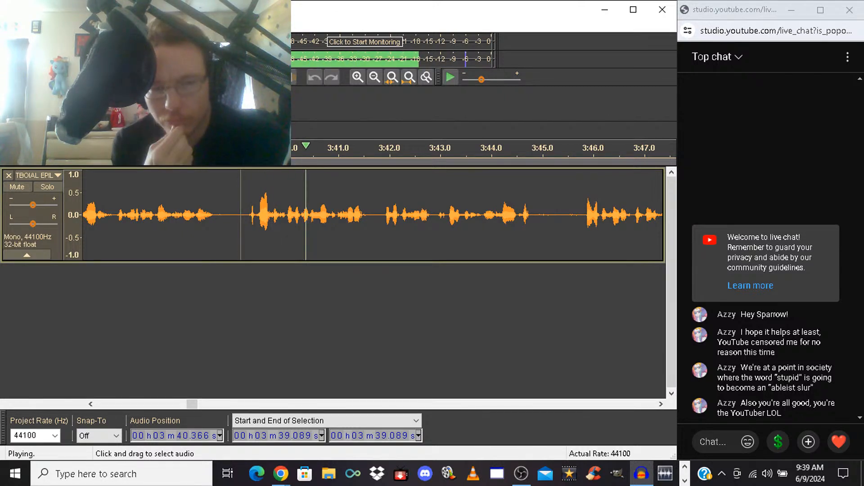
click(173, 212)
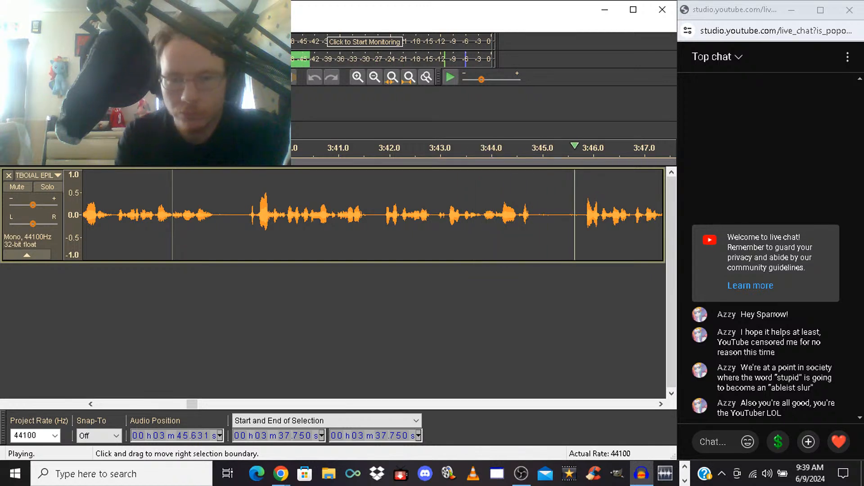
key(space)
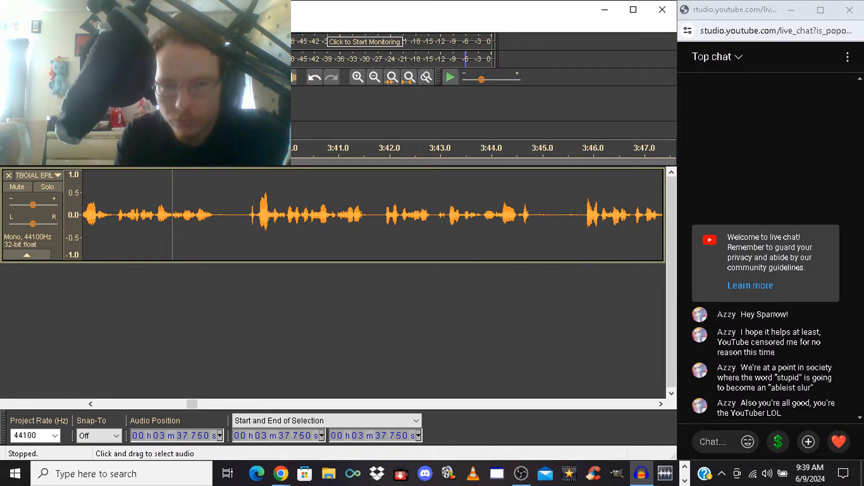
Delete the unwanted take from 3:41.904 to 3:45.747, and play back from the cut
drag(385, 215, 581, 215)
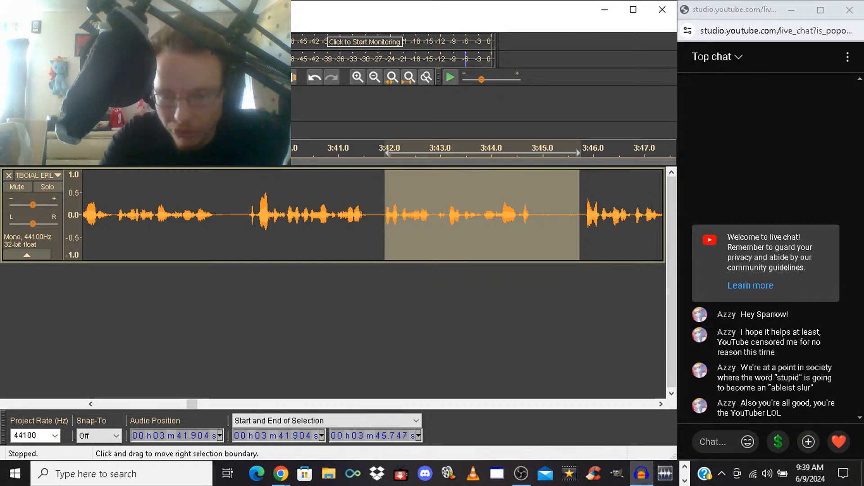
key(Delete)
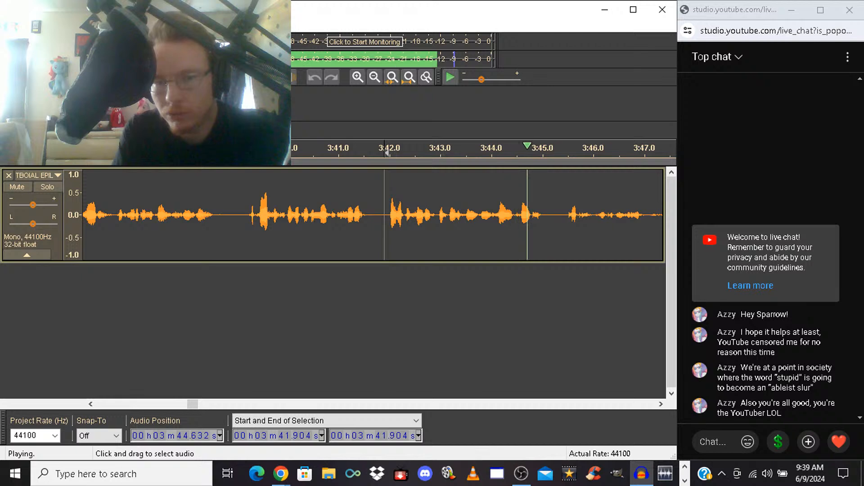
key(space)
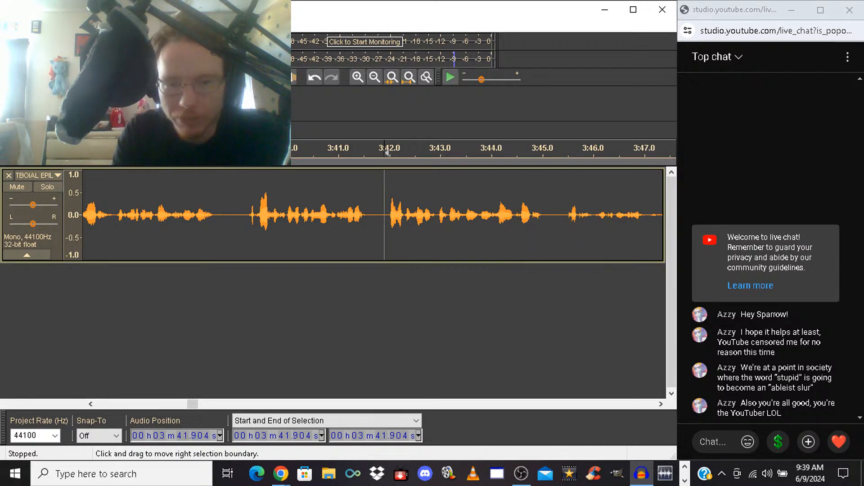
Delete the following take from 3:41.904 to 3:47.681, and listen onward from the cut
mouse_move(386, 214)
mouse_down()
mouse_move(663, 214)
mouse_move(492, 214)
mouse_move(545, 215)
mouse_up()
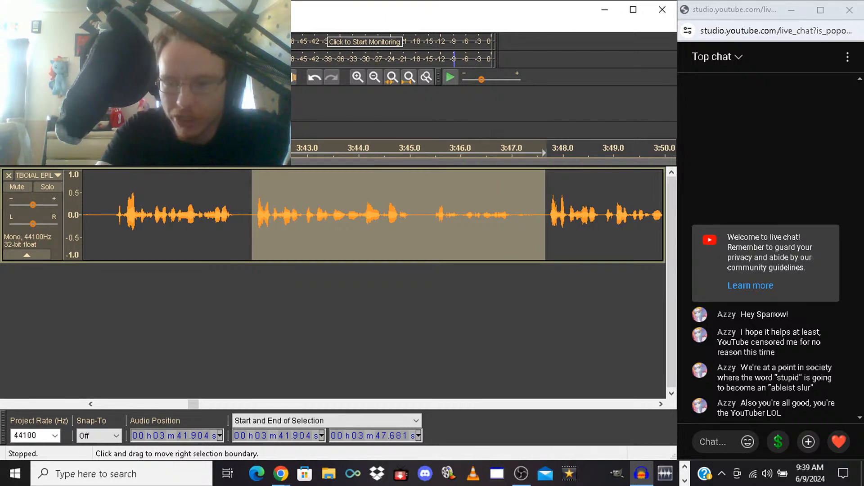
key(Delete)
key(space)
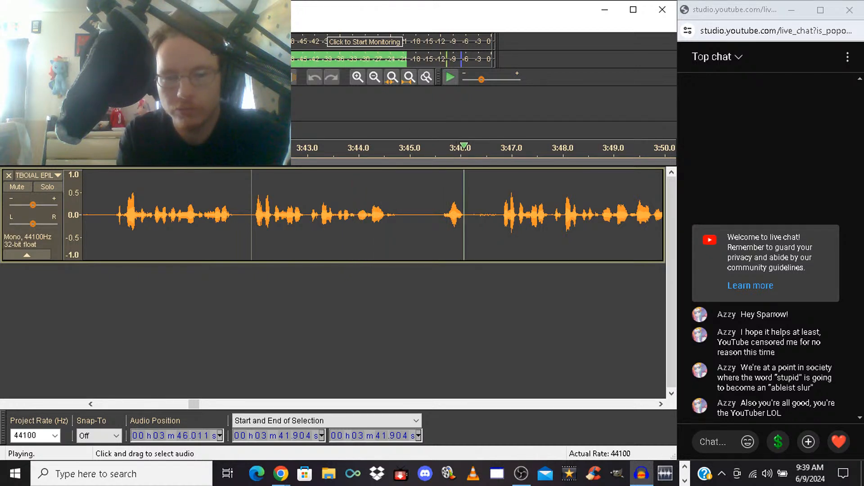
key(space)
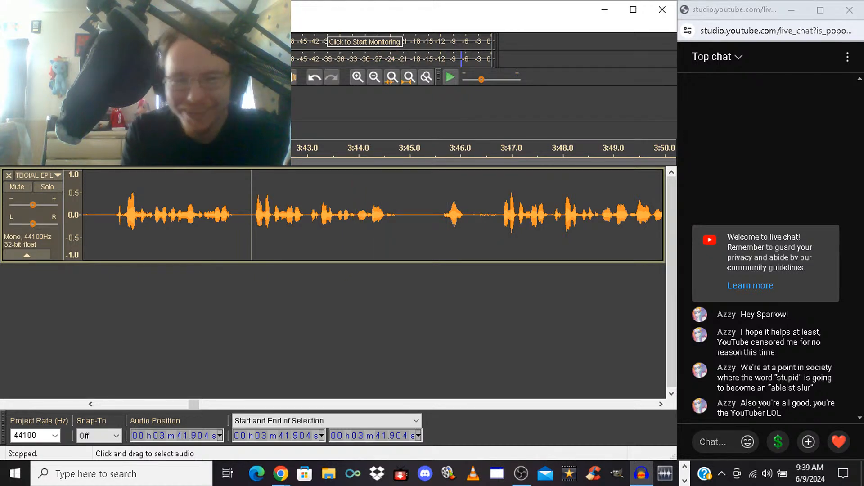
Delete the section from 3:41.904 to 3:46.739, and play back from the cut
drag(251, 215, 497, 215)
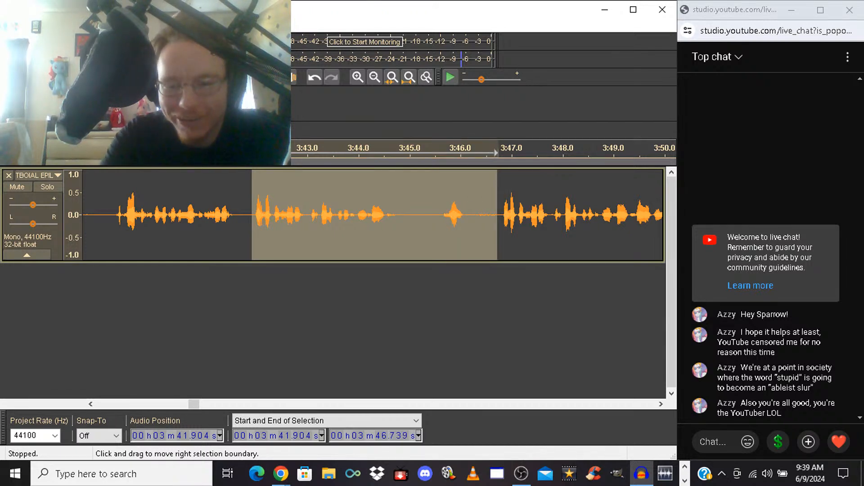
key(Delete)
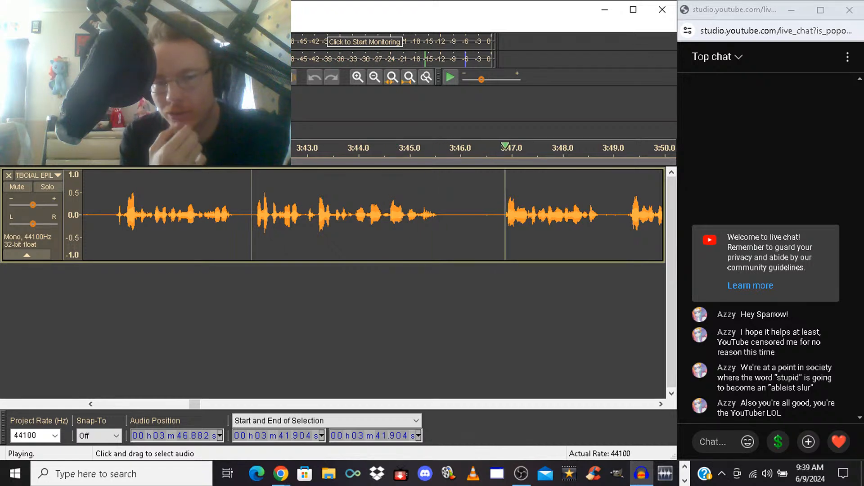
key(space)
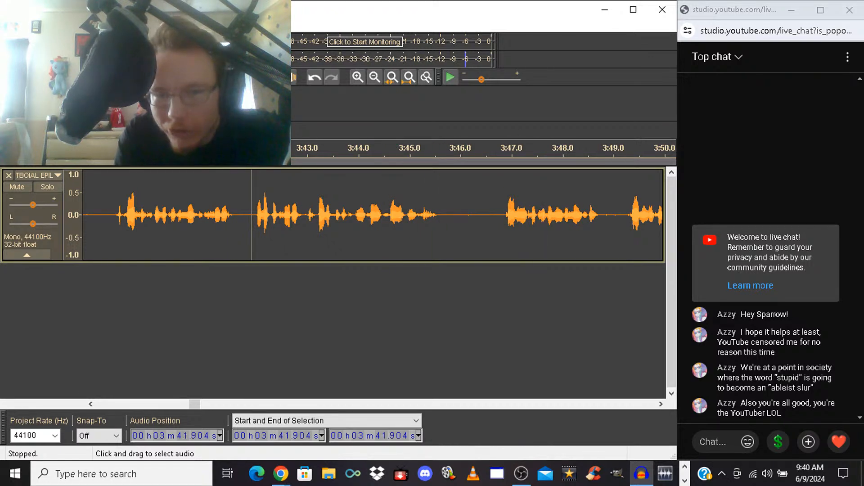
Trim the pause by deleting from 3:46.094 to 3:46.305, and play back from the cut
drag(466, 154, 476, 153)
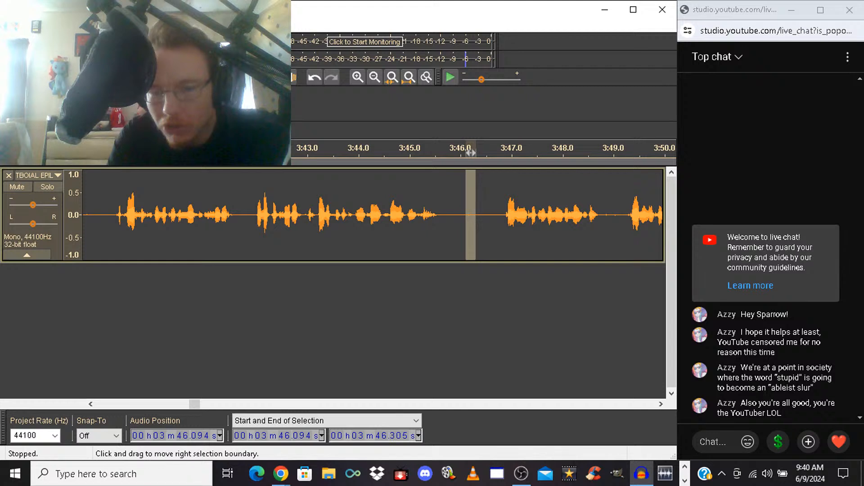
key(Delete)
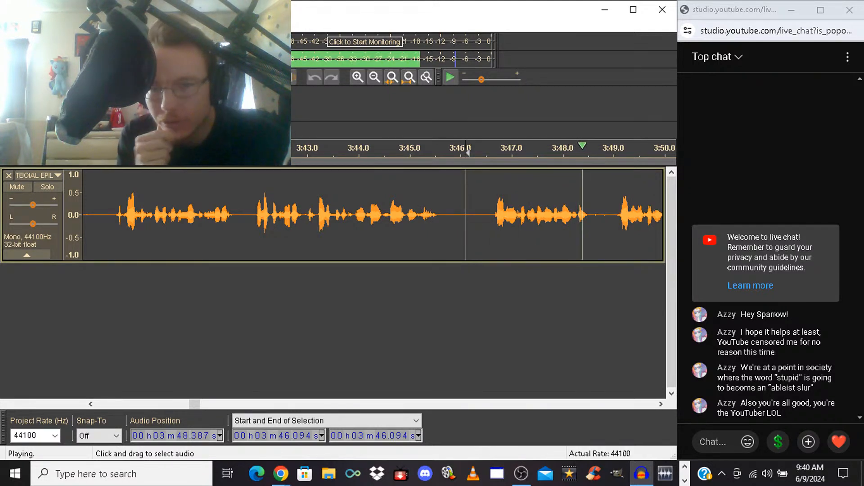
key(space)
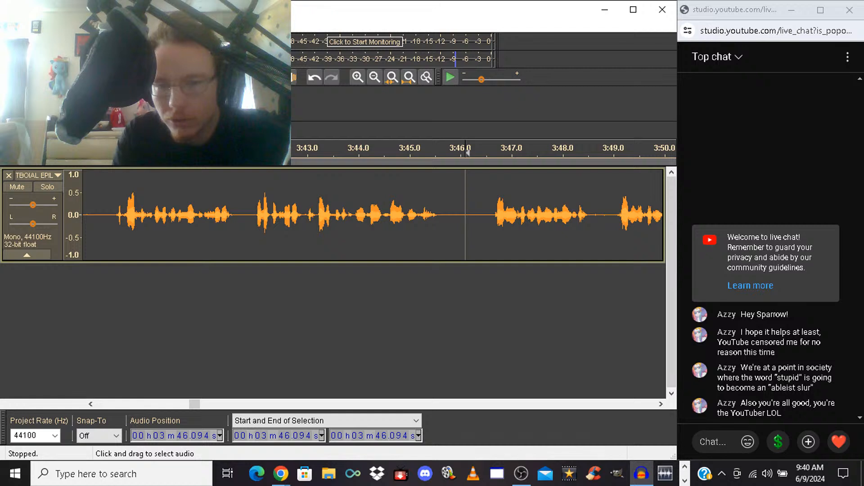
Delete the phrase from 3:46.590 to 3:48.946, and play back from the cut
drag(491, 216, 610, 216)
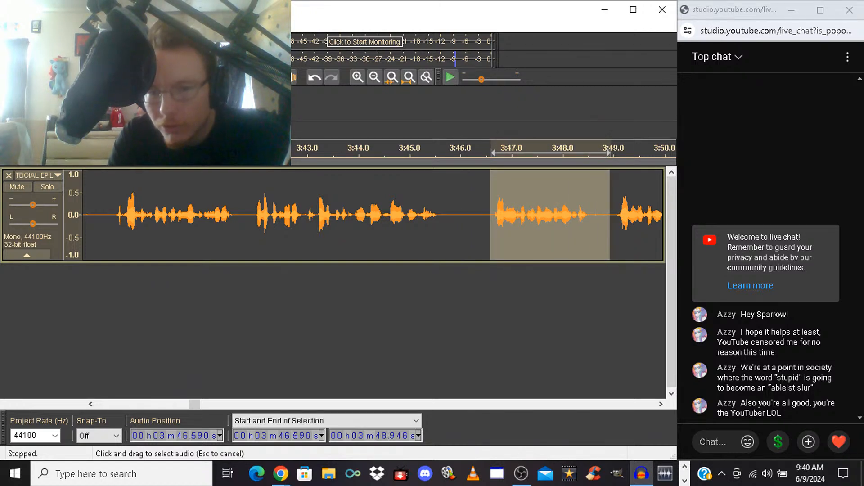
key(Delete)
key(space)
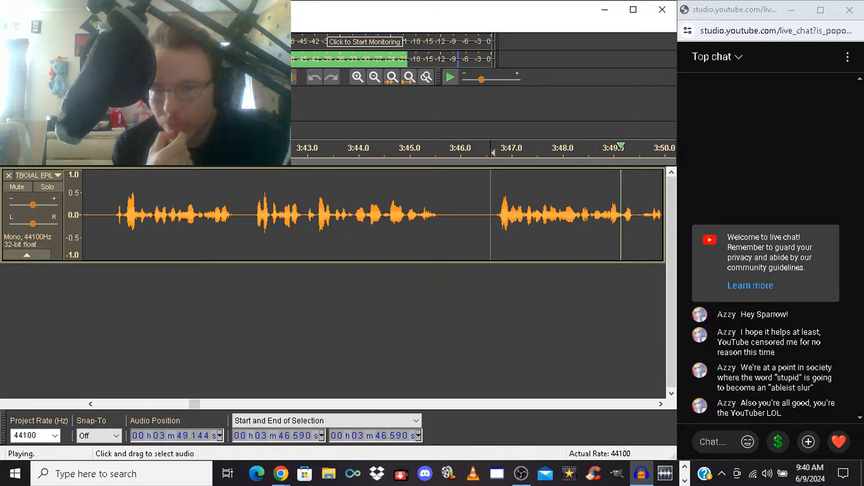
key(space)
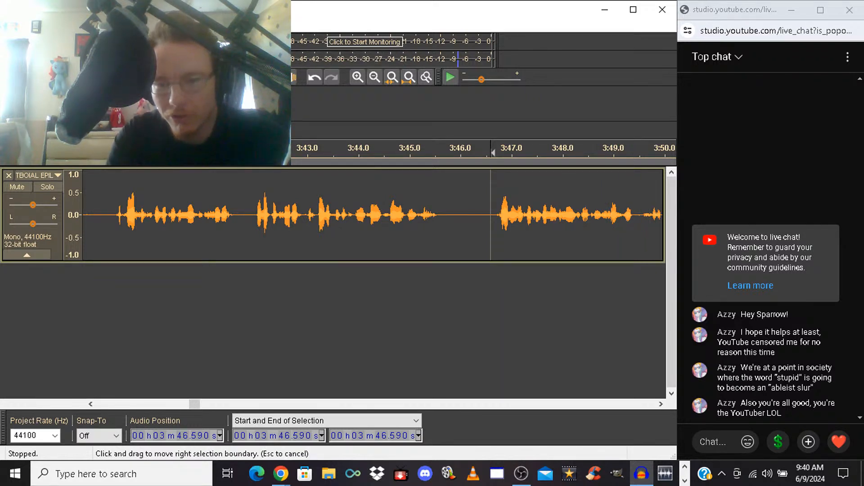
Delete the repeated takes from 3:46.590 to 3:53.025, and listen briefly from the cut
drag(491, 215, 494, 153)
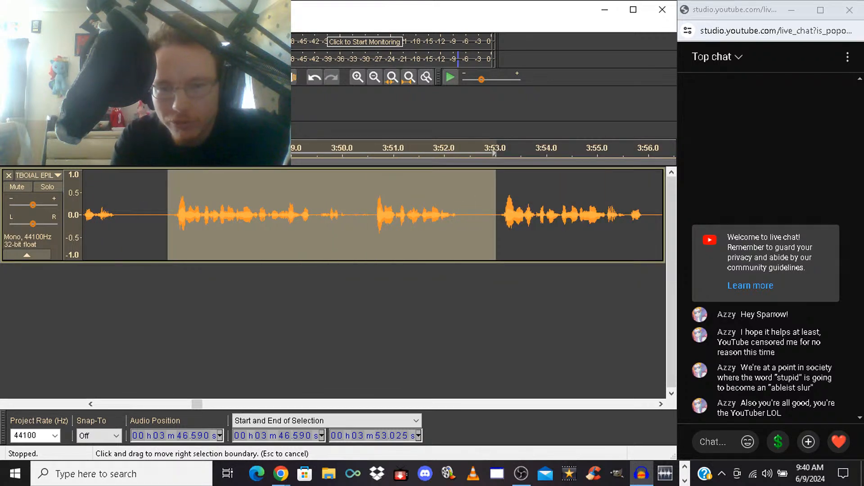
key(Delete)
key(space)
key(space)
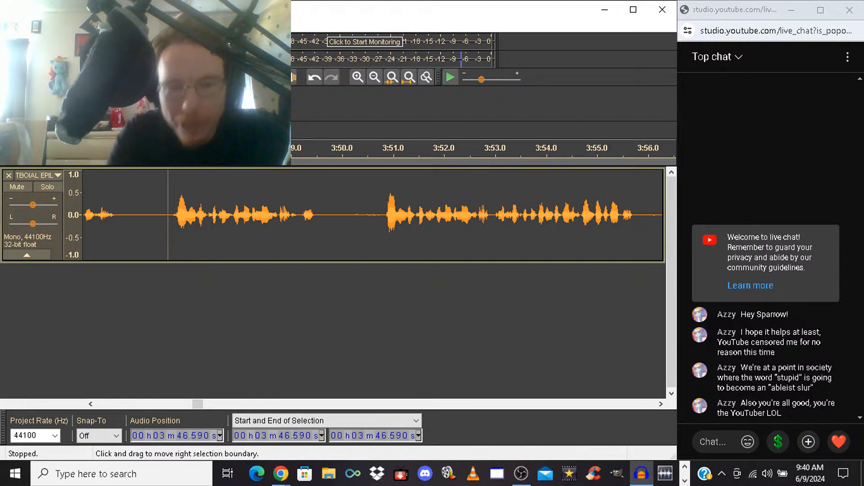
Delete the take from 3:46.590 to 3:50.719, and play back from the cut, restarting playback once
drag(168, 215, 382, 216)
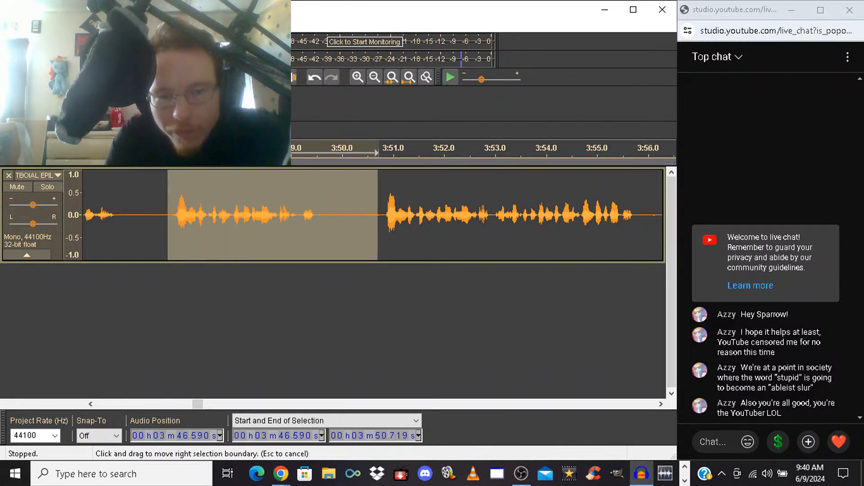
key(Delete)
key(space)
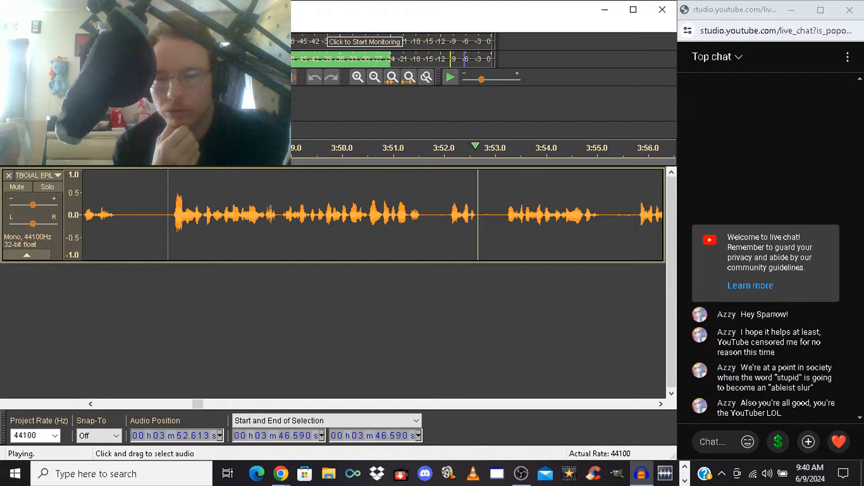
key(space)
key(space)
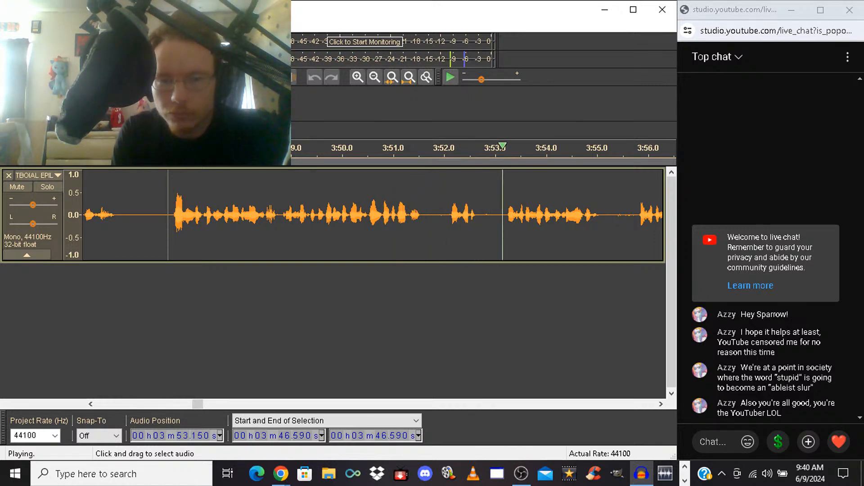
Delete the take from 3:52.033 to 3:55.753, and play back from the cut
drag(446, 216, 464, 215)
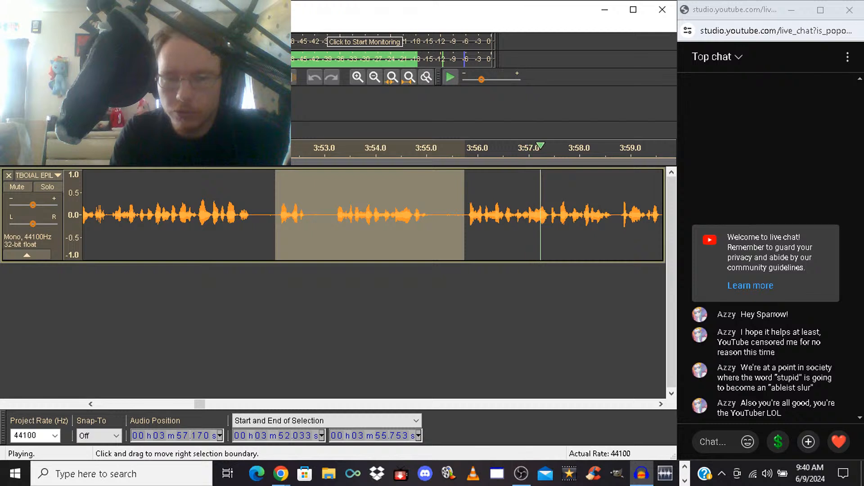
key(space)
key(Delete)
key(space)
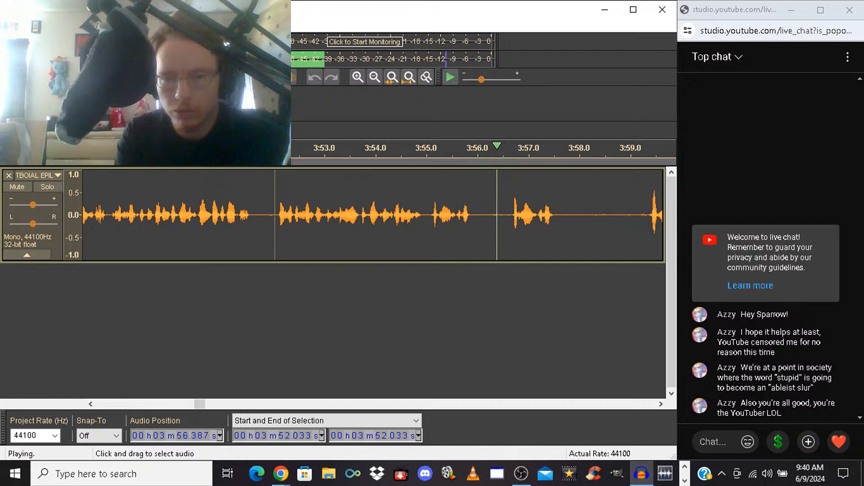
key(space)
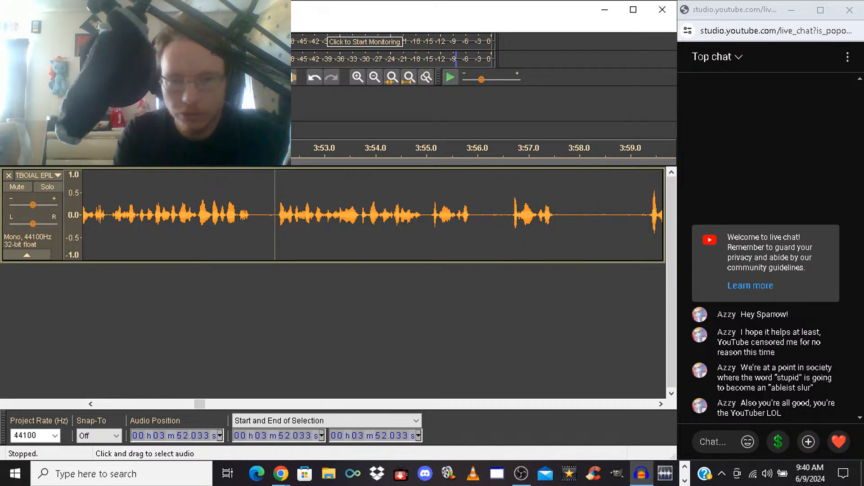
Select from 3:52.033 to 3:59.311, drop that selection, and listen briefly from 3:59.336
drag(274, 215, 496, 216)
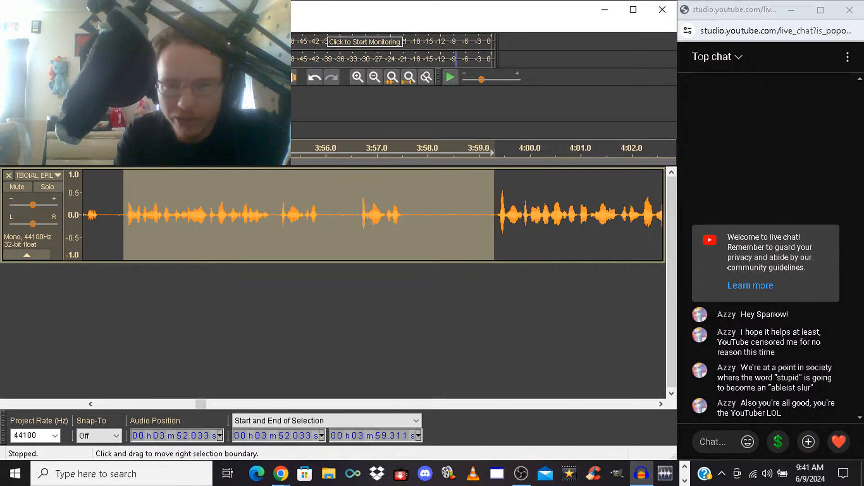
click(486, 216)
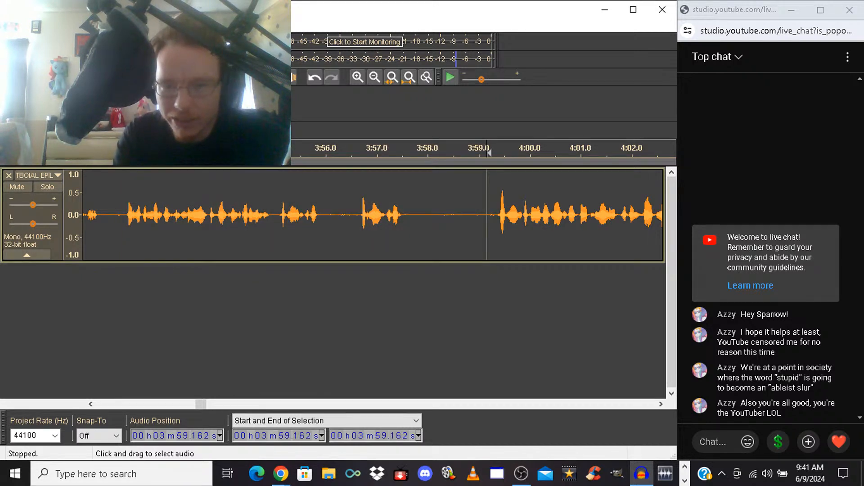
click(495, 216)
key(space)
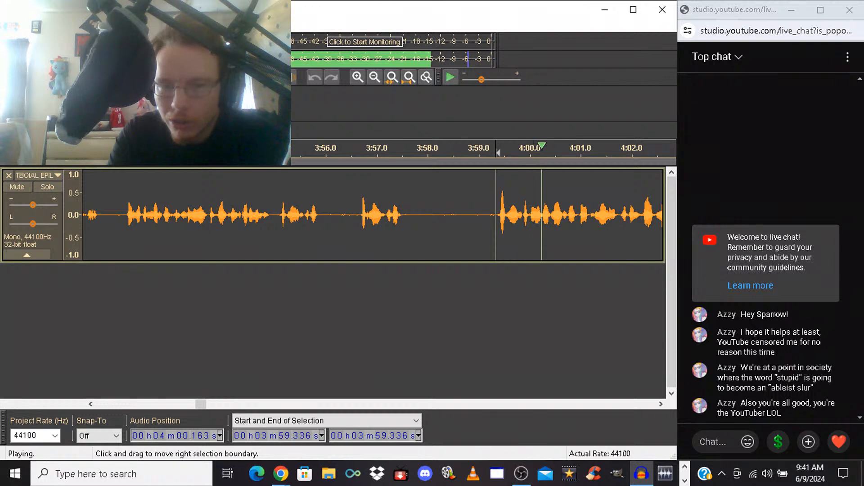
key(space)
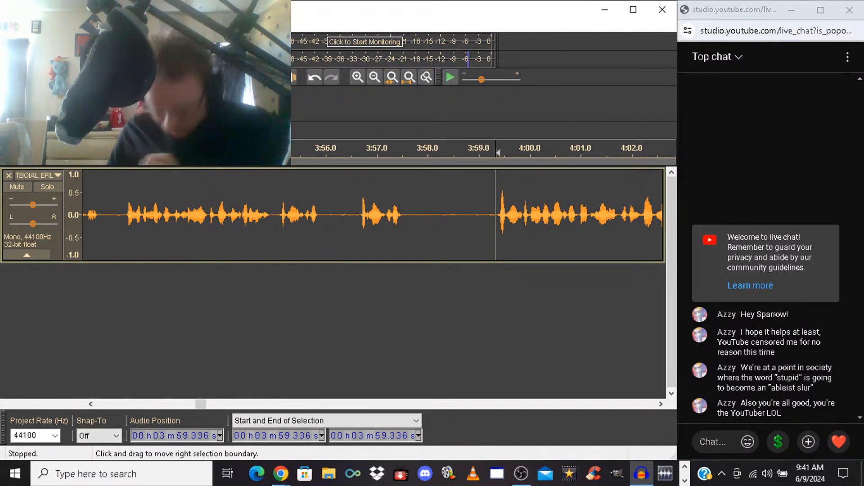
Delete the section from about 3:55 to 3:59.336, and play back across the cut from 3:51.971
drag(495, 215, 273, 215)
key(space)
key(Delete)
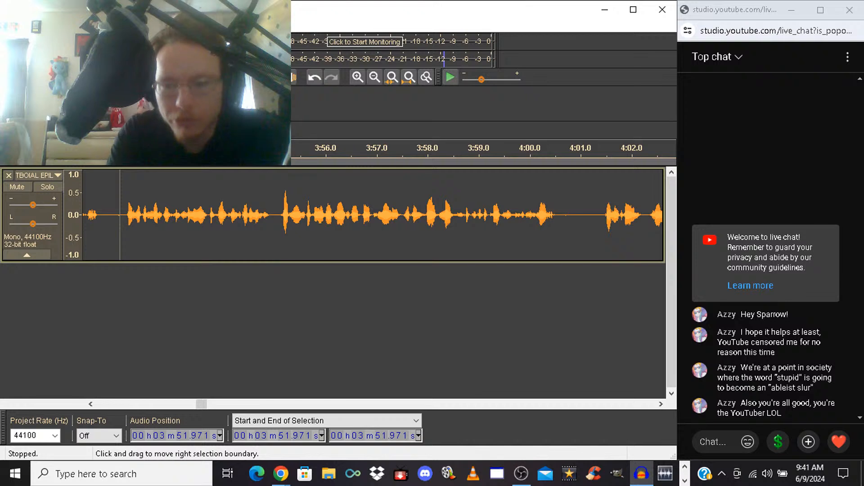
key(space)
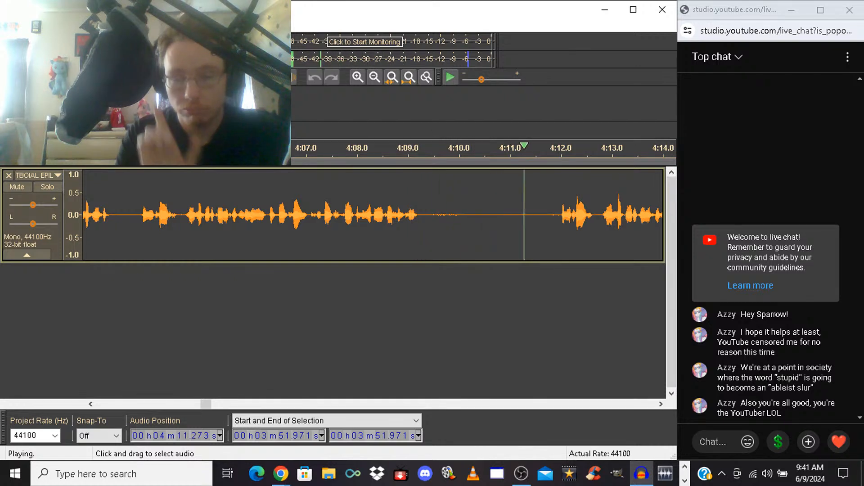
Delete the take from 4:01.357 to 4:11.982, and play back from the cut
key(space)
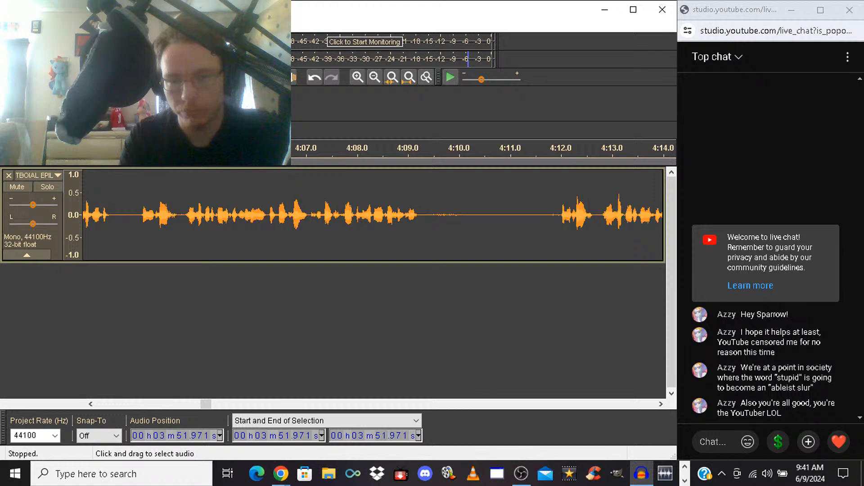
drag(562, 211, 144, 212)
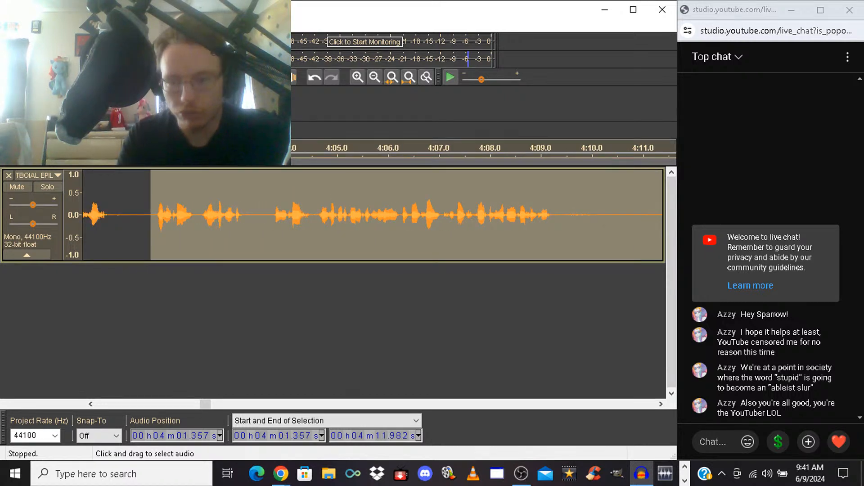
key(Delete)
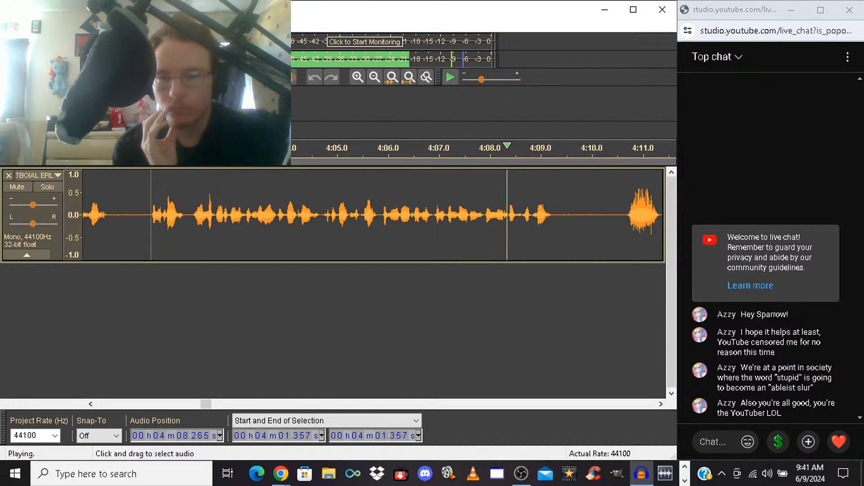
key(space)
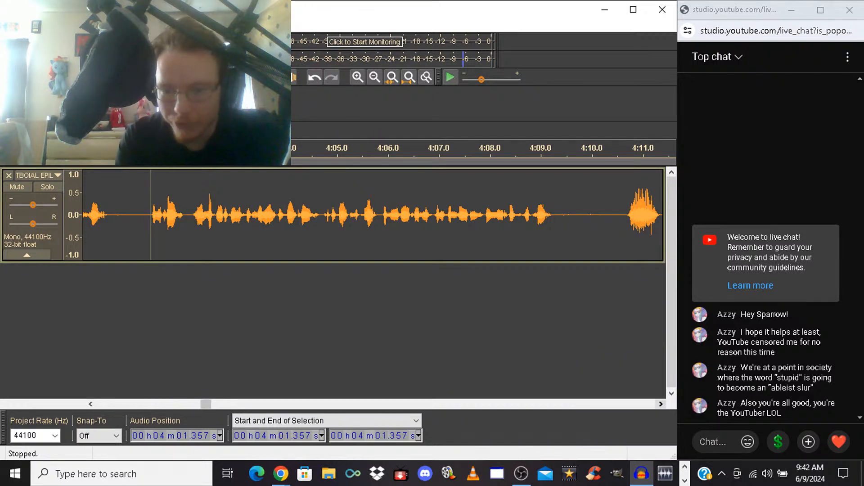
Delete the take from 4:04.741 to 4:12.007, and play back from the cut and then across it from 4:03.638
scroll(373, 215, right, 5)
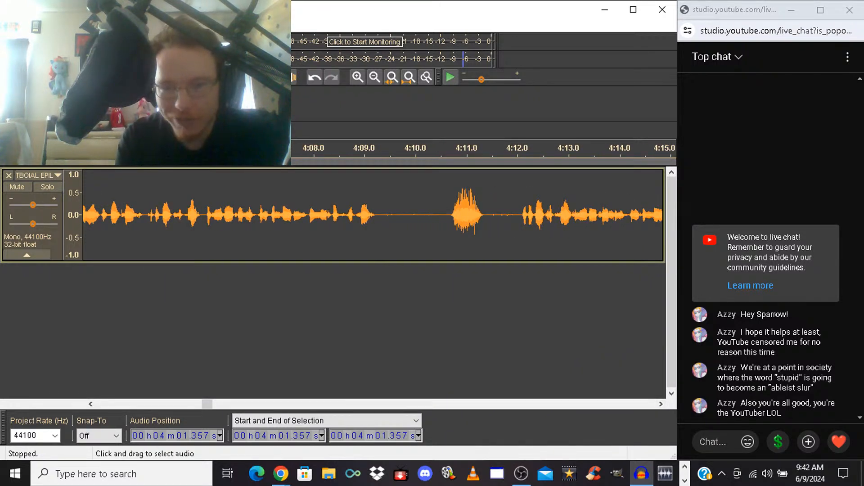
drag(517, 215, 150, 215)
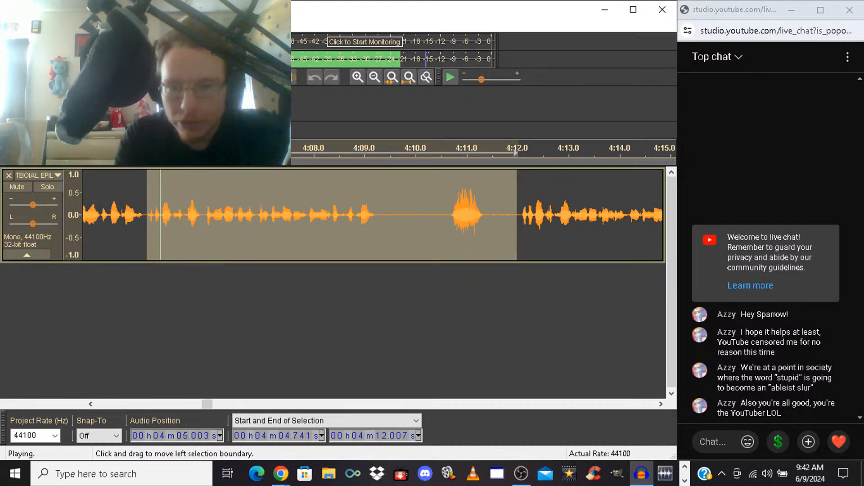
key(space)
key(Delete)
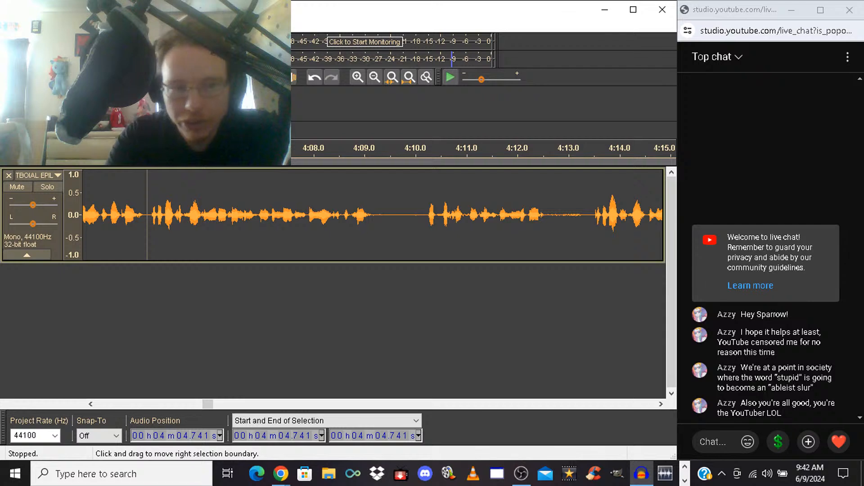
key(space)
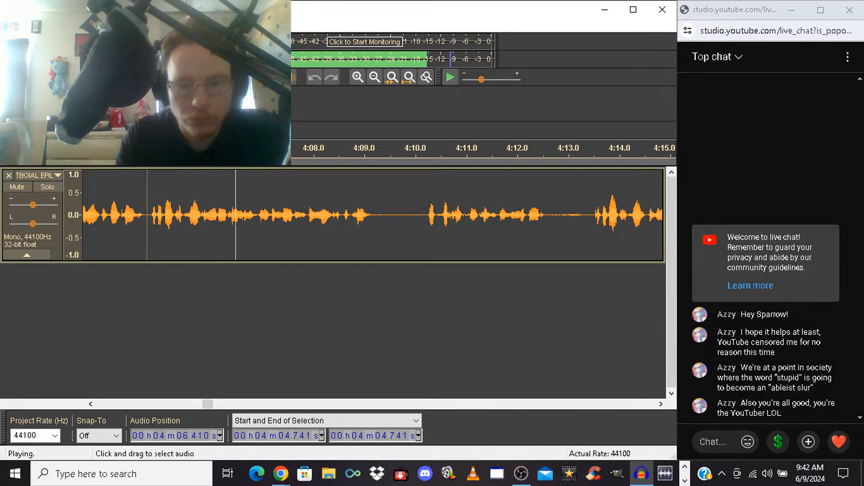
click(90, 215)
key(space)
key(space)
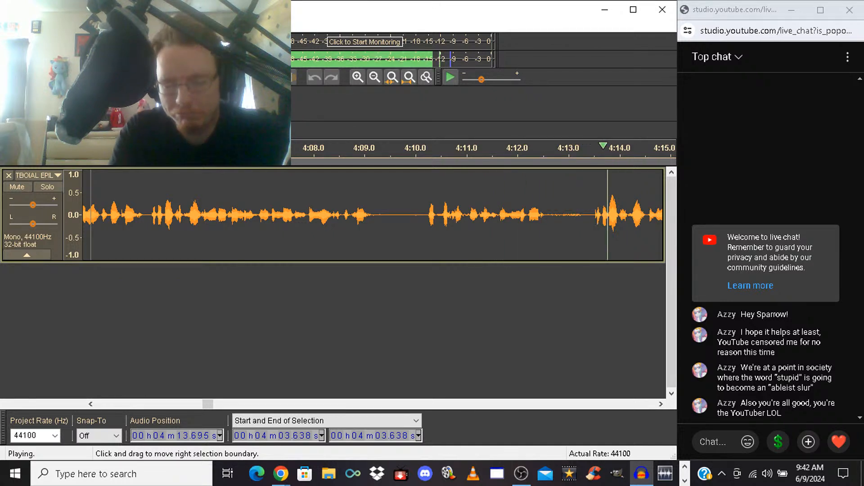
key(space)
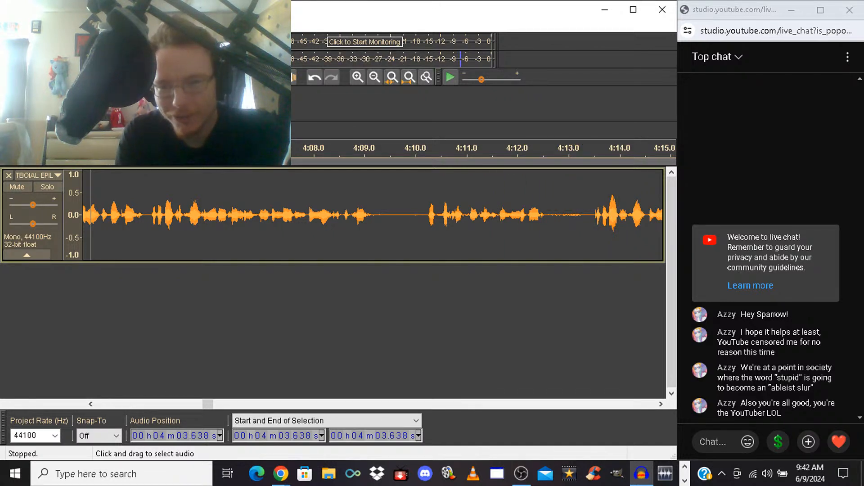
Select from 4:04.779 to 4:13.383, listen to the start of the selection, and delete it
drag(588, 212, 149, 211)
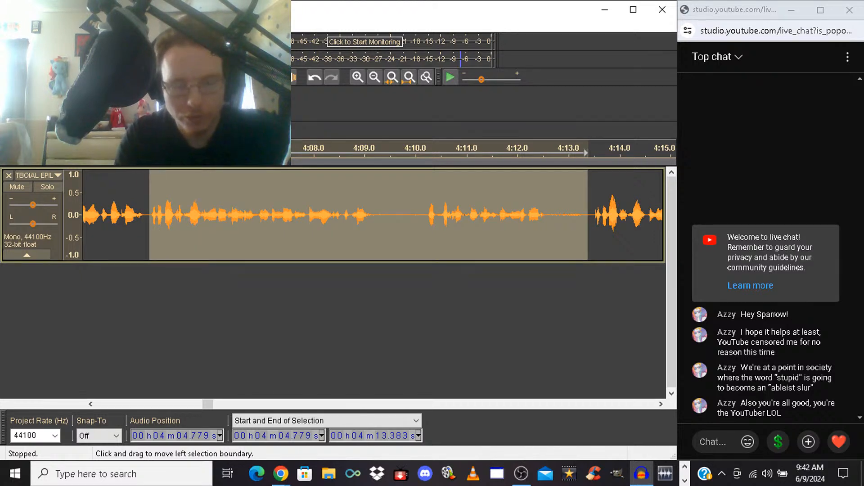
key(space)
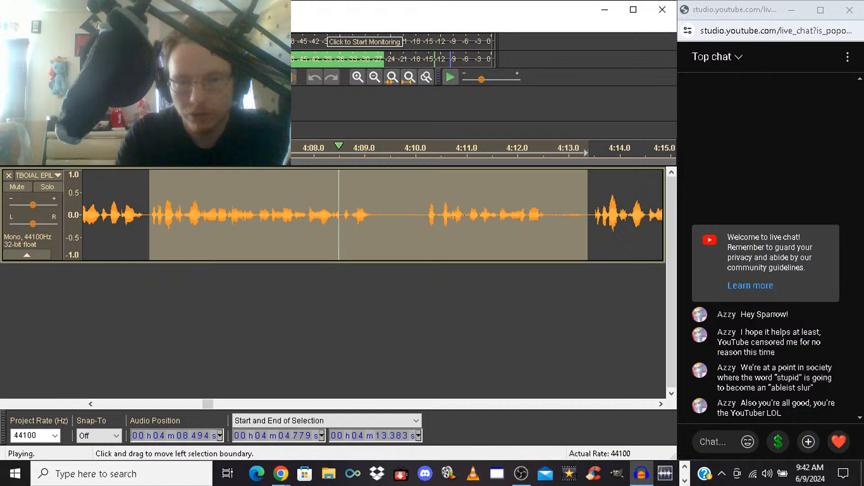
key(space)
key(ctrl+z)
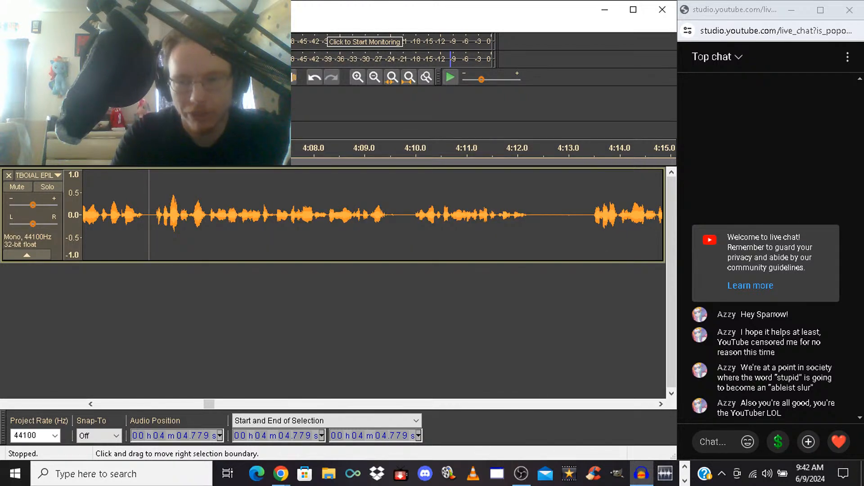
Play back from the cut at 4:04.779, restarting playback several times to check the transition
key(space)
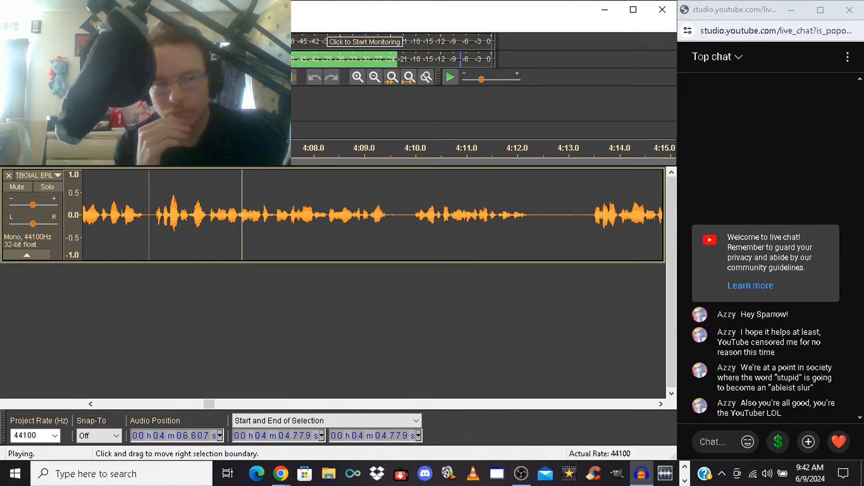
key(space)
key(space)
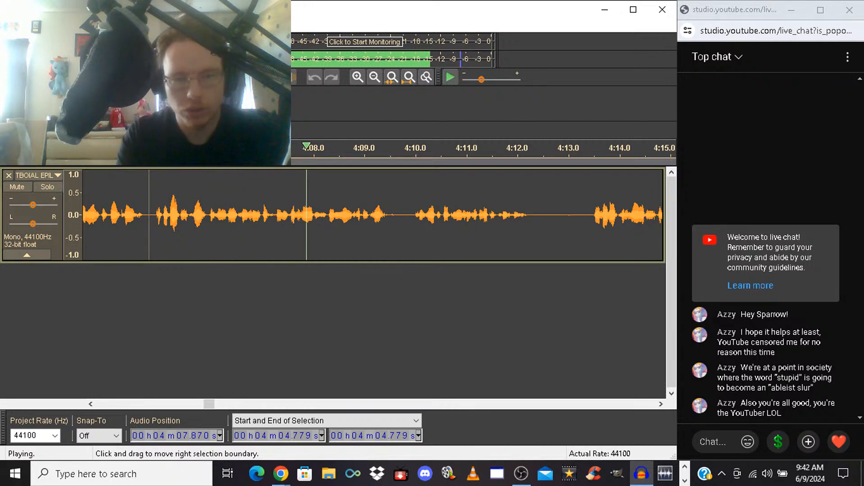
key(space)
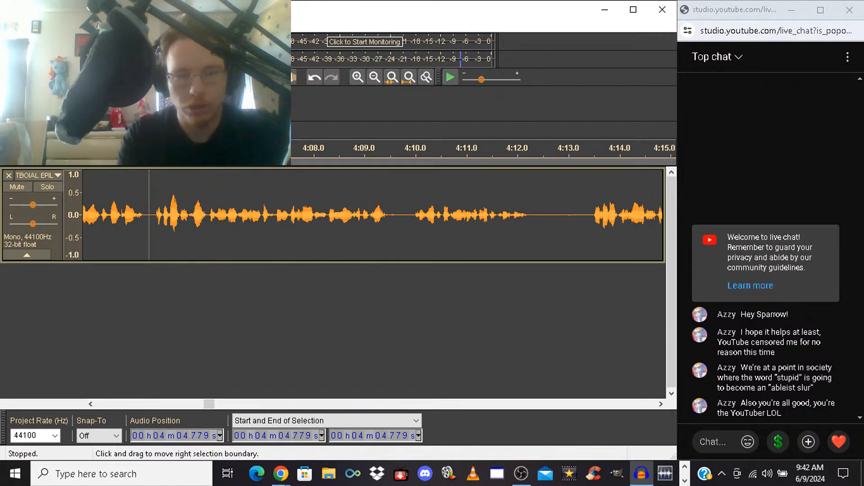
key(space)
key(space)
key(space)
key(space)
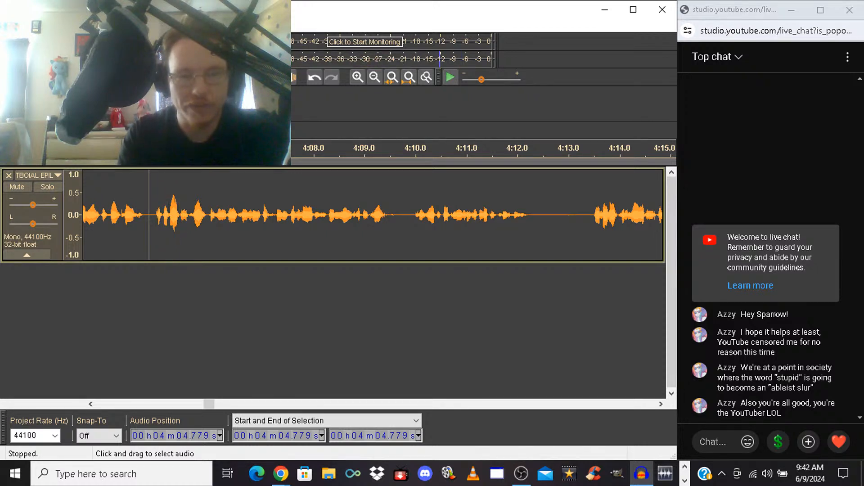
Select from 4:04.964 to 4:06.316, drop that selection, and play back across the cut from 4:04.233
drag(158, 211, 227, 211)
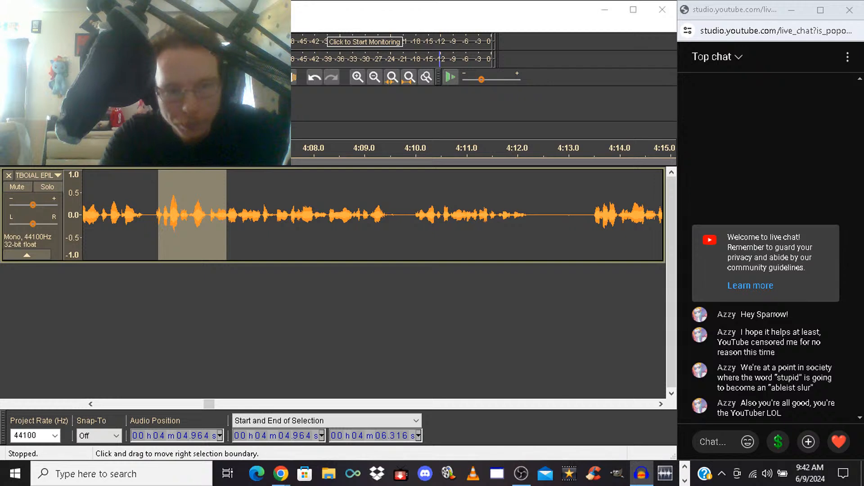
click(121, 215)
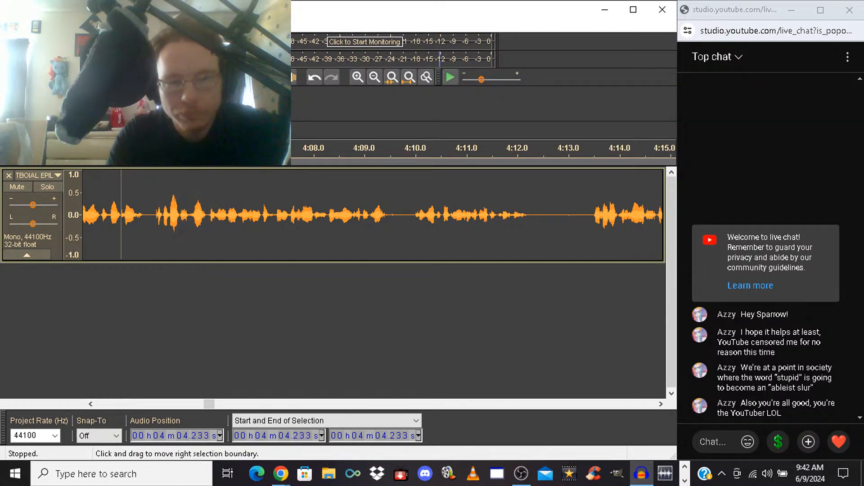
key(space)
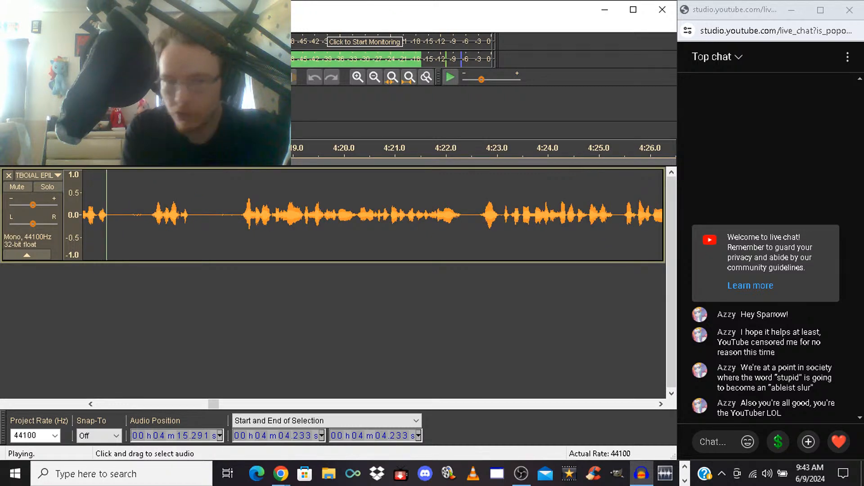
key(space)
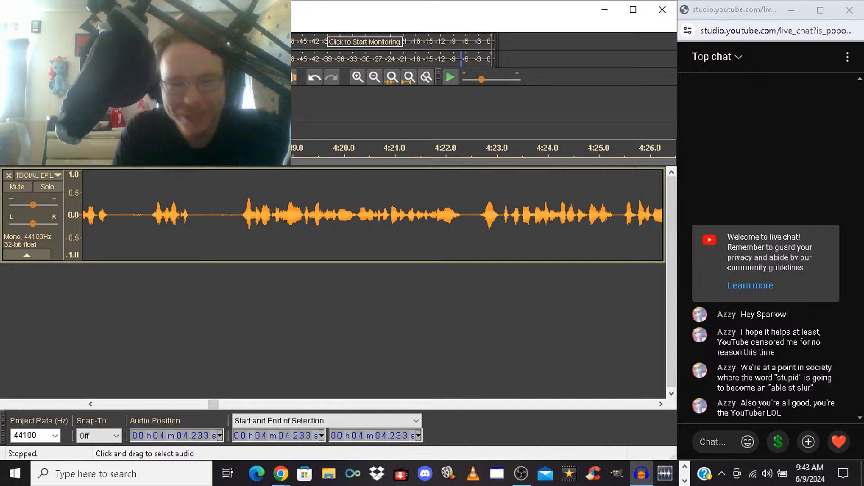
Delete the take from 4:13.333 to 4:17.859, and play back from the cut
drag(234, 216, 129, 216)
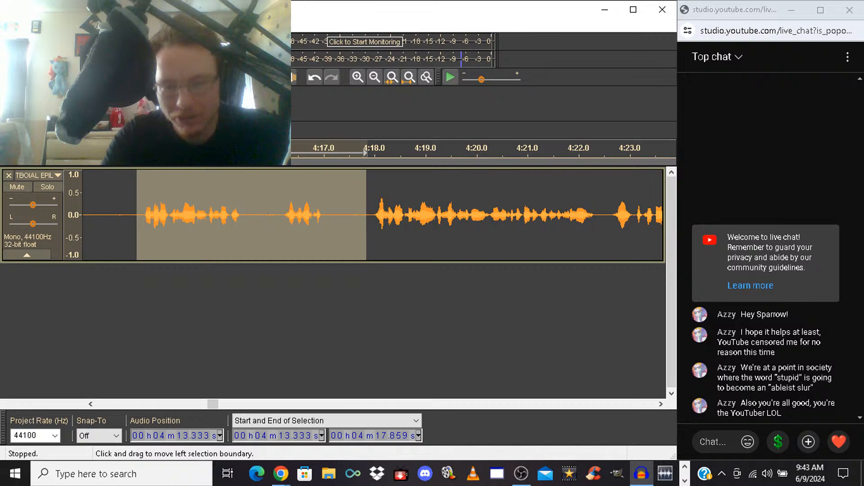
key(Delete)
key(space)
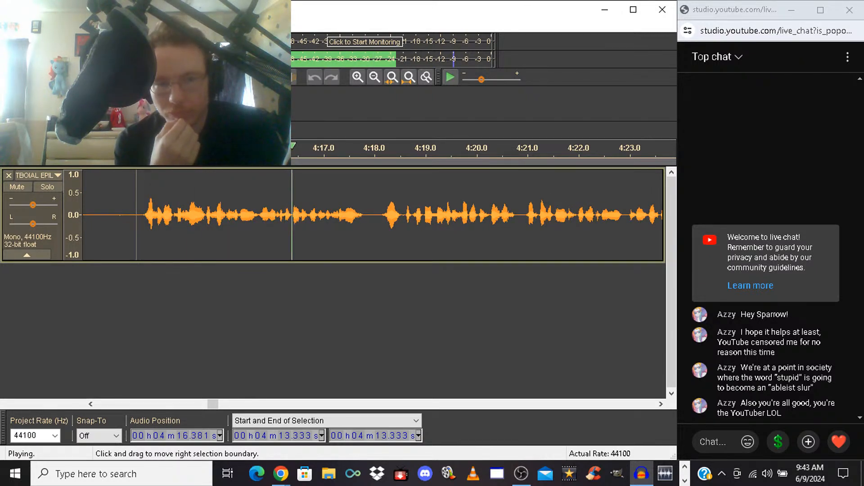
key(space)
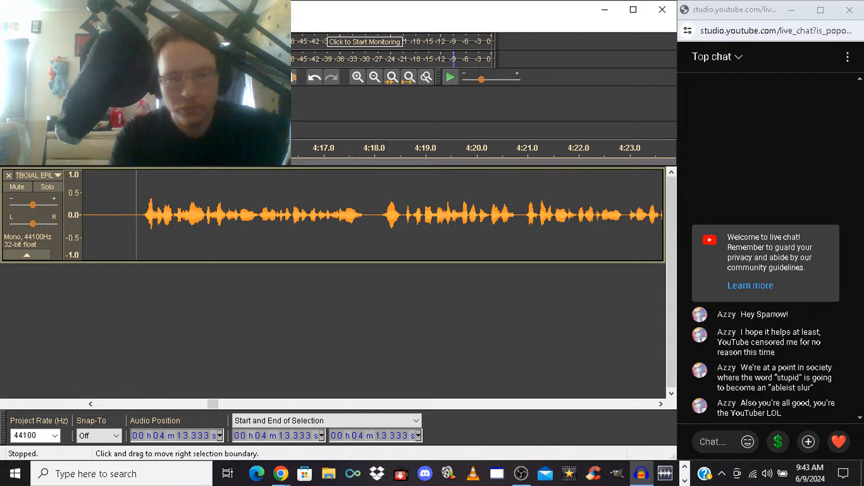
Shorten the pause by deleting the silence from 4:12.949 to 4:13.333, and play back from the cut
drag(136, 215, 265, 214)
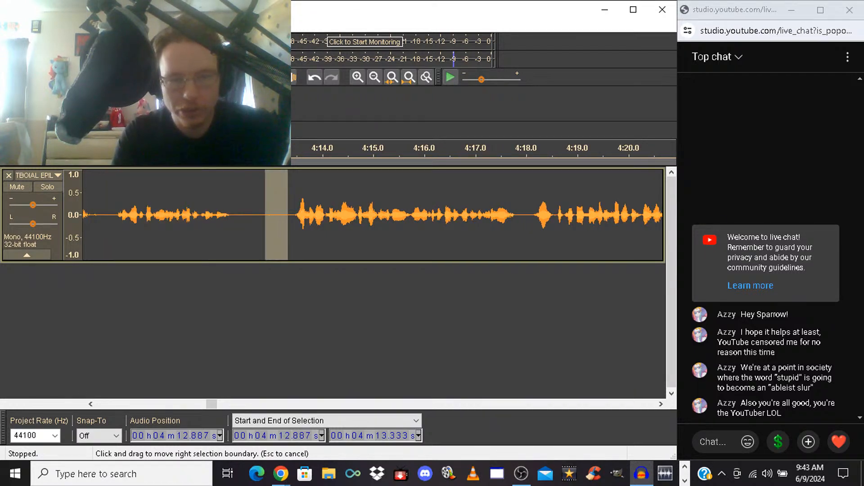
key(Delete)
key(space)
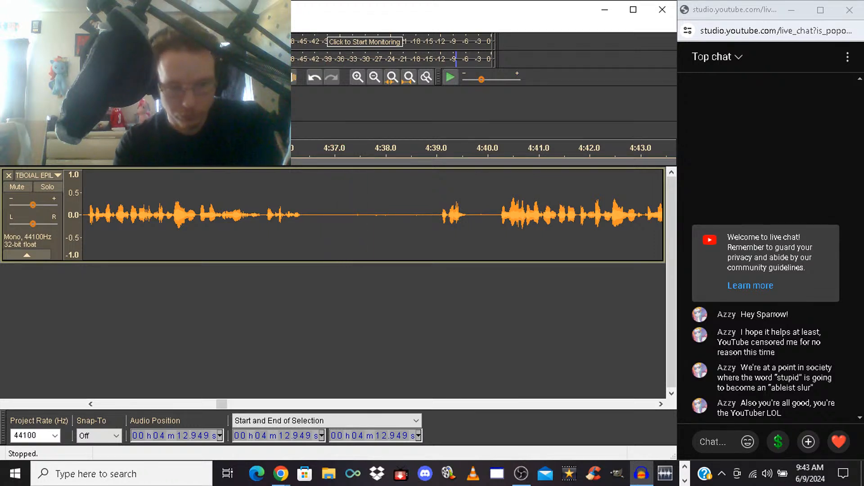
Play back the narration from 4:27.517 to check the pause before 4:31.4
scroll(373, 215, left, 9)
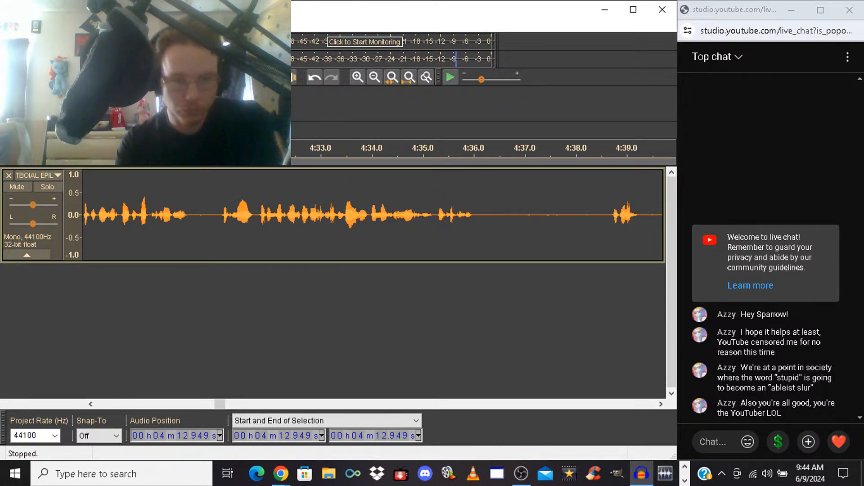
click(145, 216)
key(space)
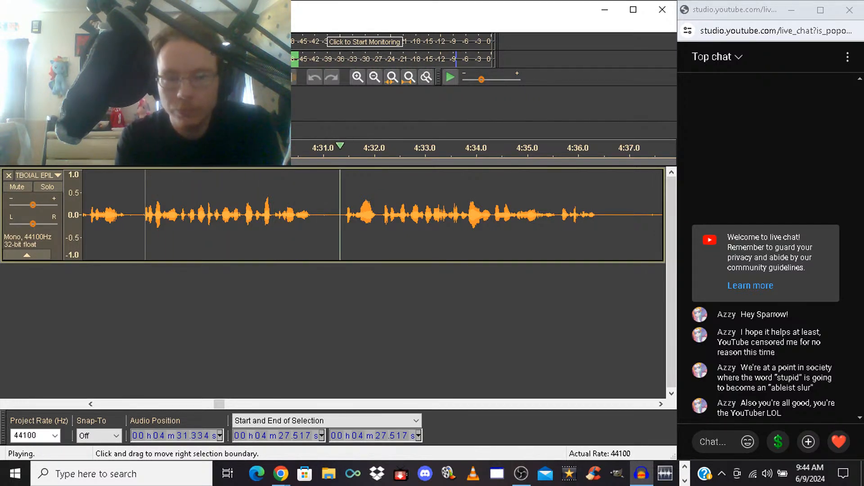
Shorten the pause by deleting the silence from 4:31.137 to 4:31.410, and play back across the cut from 4:29.587
drag(313, 216, 344, 216)
key(space)
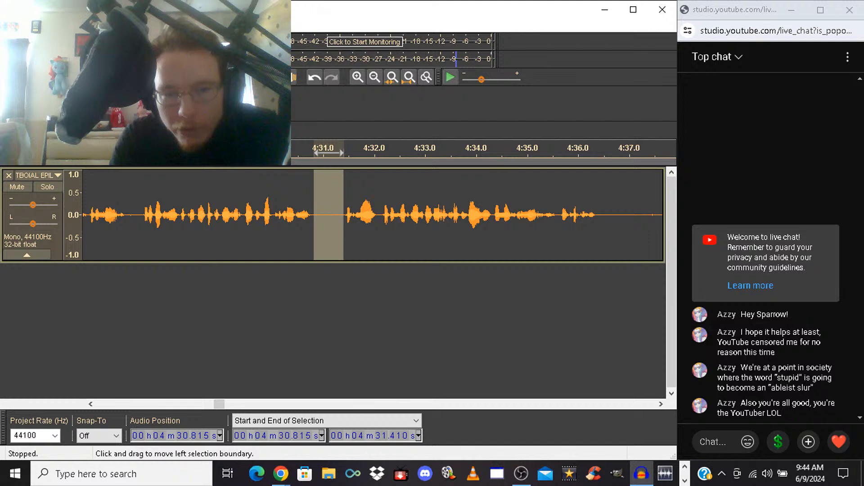
drag(314, 216, 326, 216)
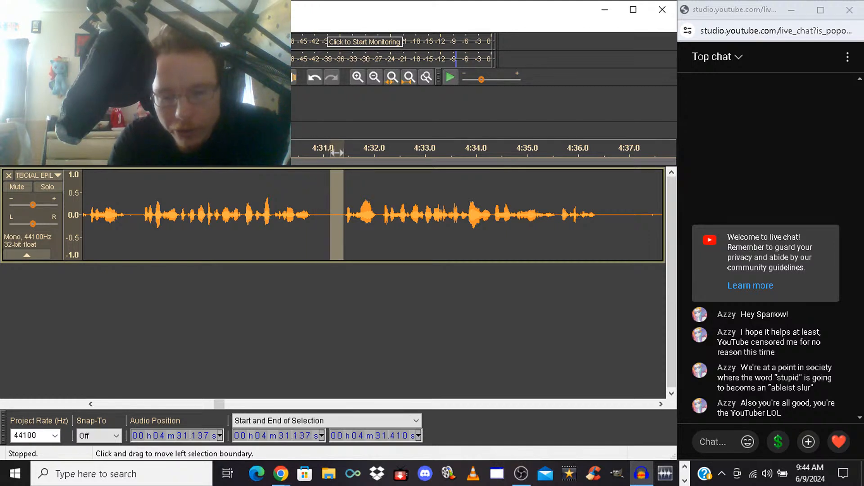
key(Delete)
click(250, 215)
key(space)
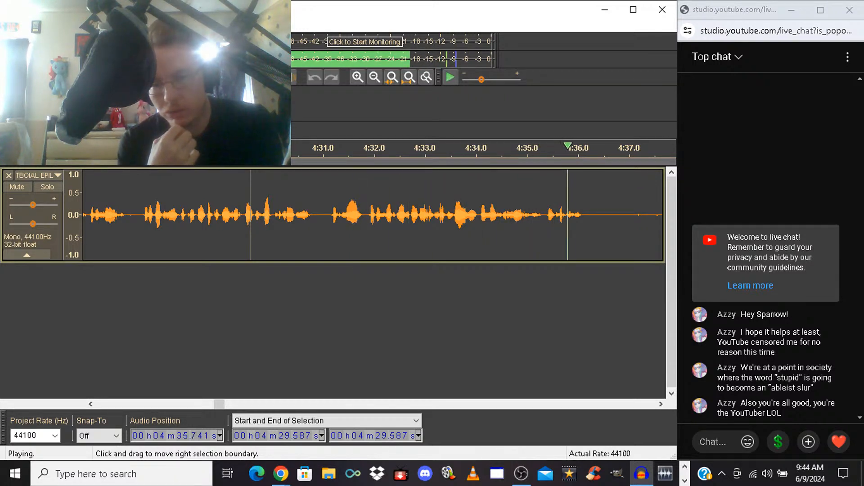
key(space)
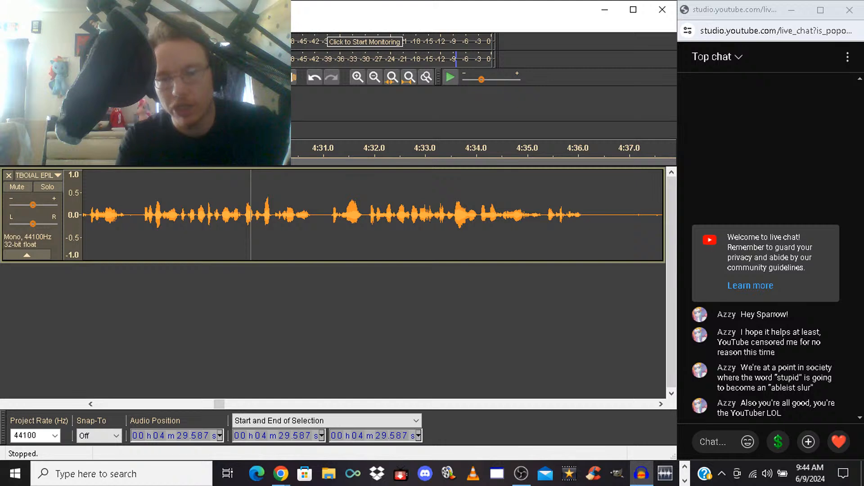
Shorten the long pause by deleting from 4:37.039 to about 4:38.7, and play back briefly from the cut
click(661, 405)
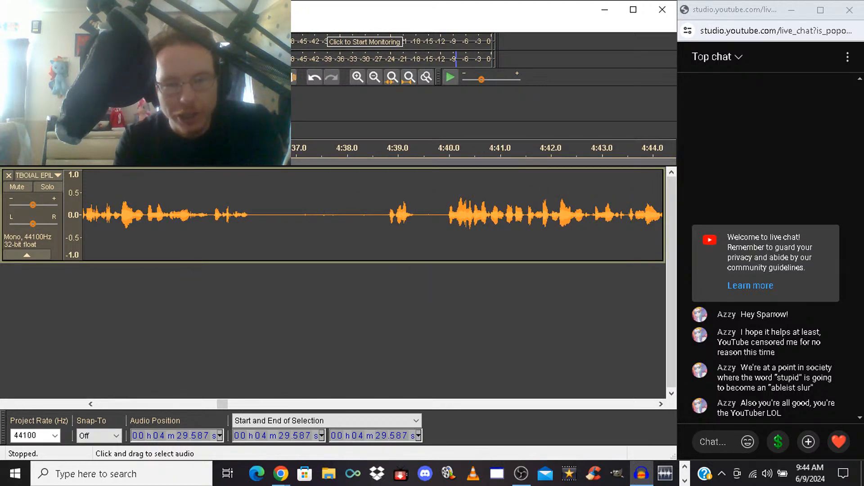
drag(297, 215, 382, 214)
key(Delete)
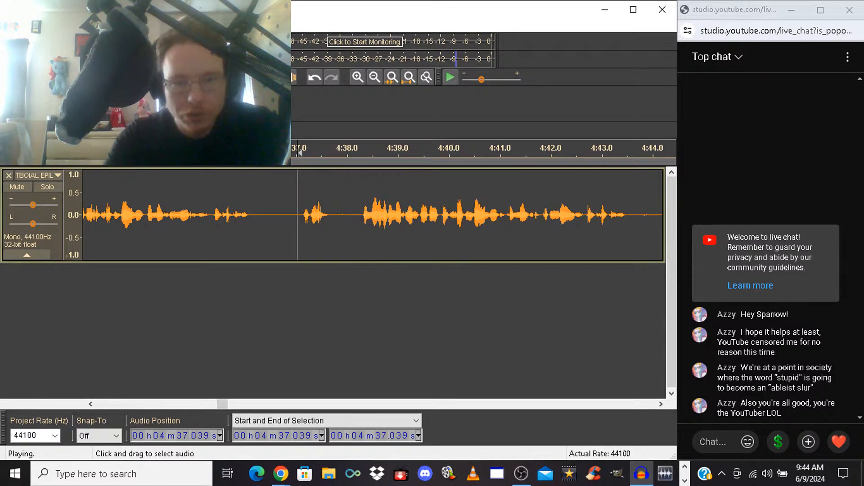
key(space)
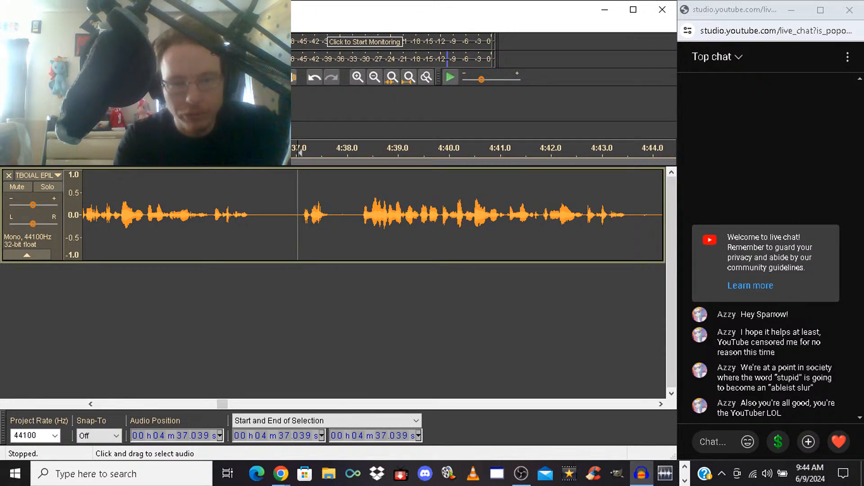
Delete the short speech fragment from 4:37.039 to about 4:38.2, and play back the narration from the cut twice
drag(298, 215, 356, 215)
key(Delete)
key(space)
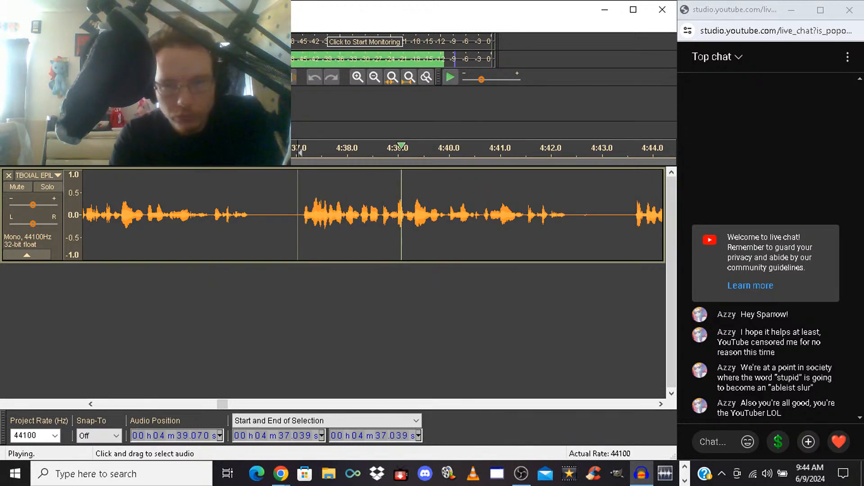
key(space)
key(space)
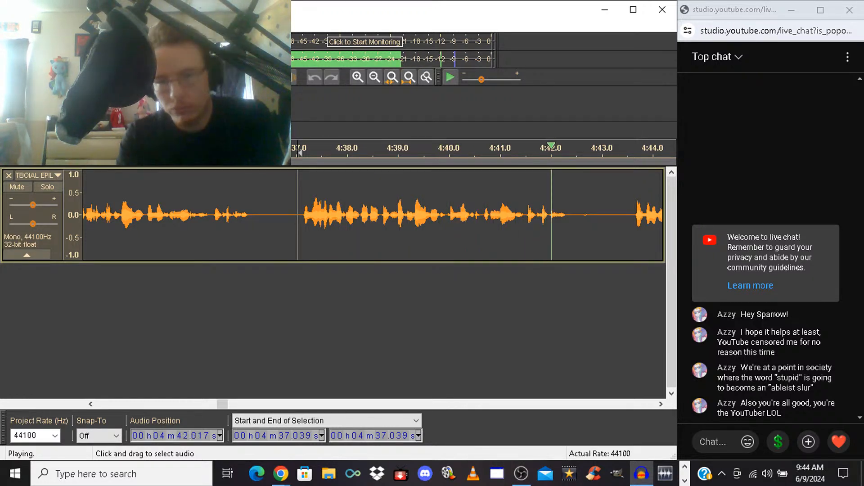
key(space)
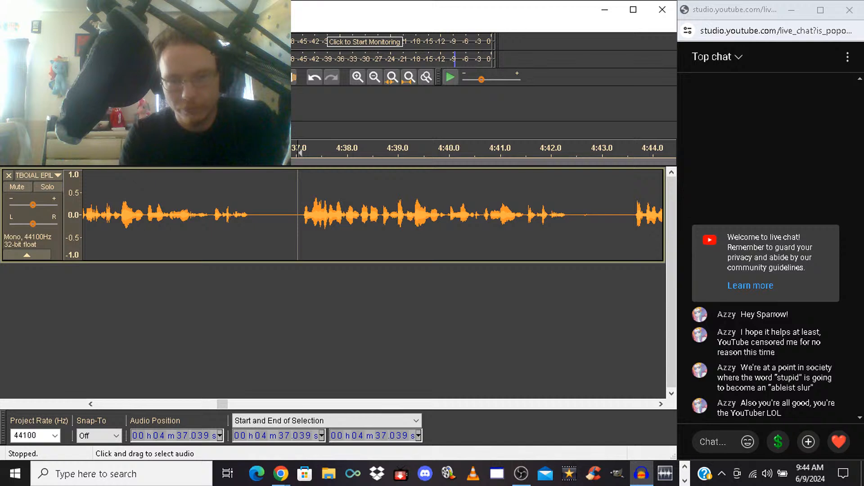
Delete the unwanted take from 4:37.039 to 4:43.560, and play back from the cut
drag(298, 214, 630, 214)
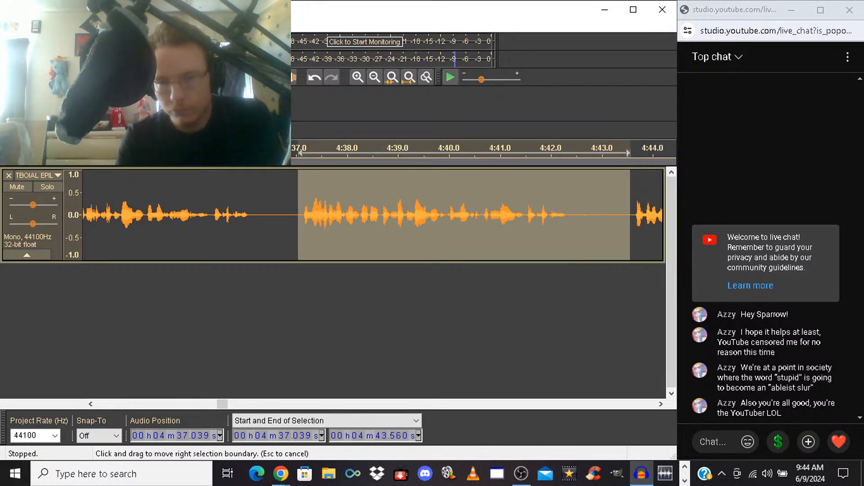
key(Delete)
key(space)
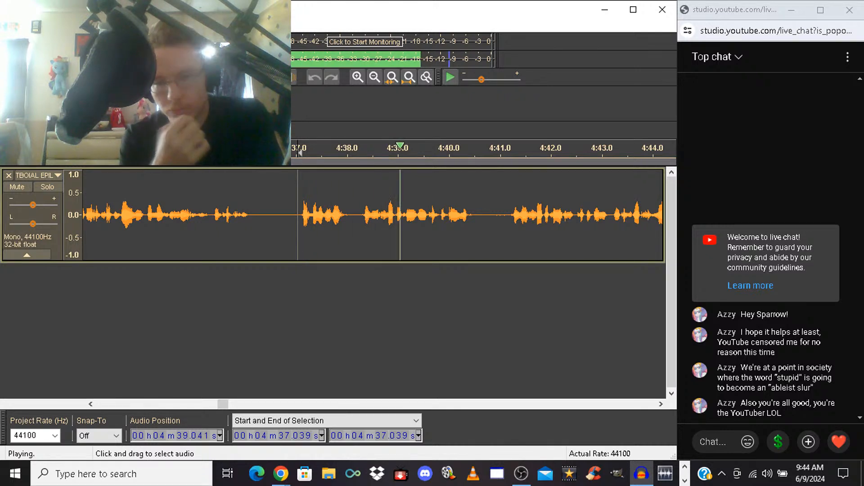
key(space)
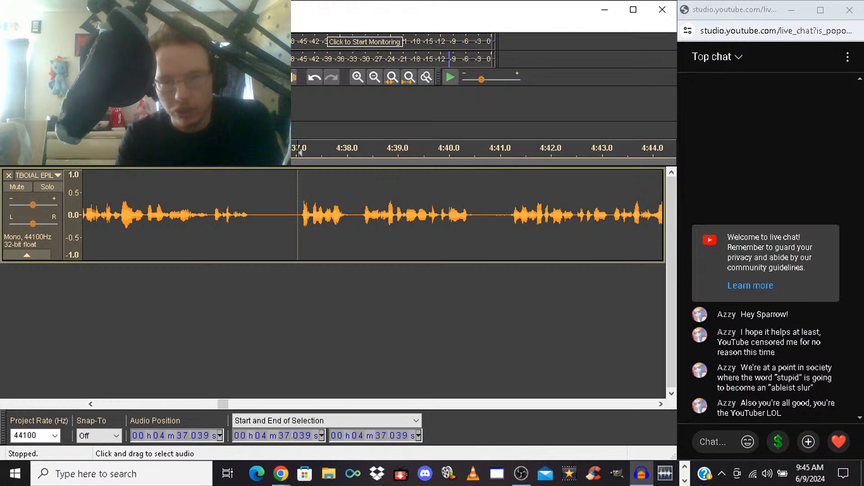
Audition the audio near 4:41.2, delete the passage from 4:38.254 to about 4:41.2, and play back from the cut
click(511, 217)
key(space)
key(space)
drag(510, 216, 359, 217)
click(359, 217)
key(space)
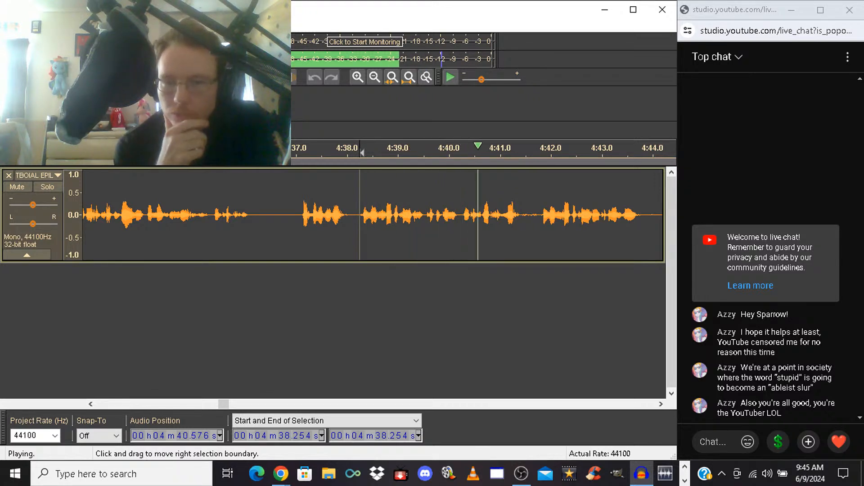
Delete the long run of unwanted takes from 4:38.254 to 4:52.921, and play back the narration from the cut
drag(360, 216, 391, 216)
key(space)
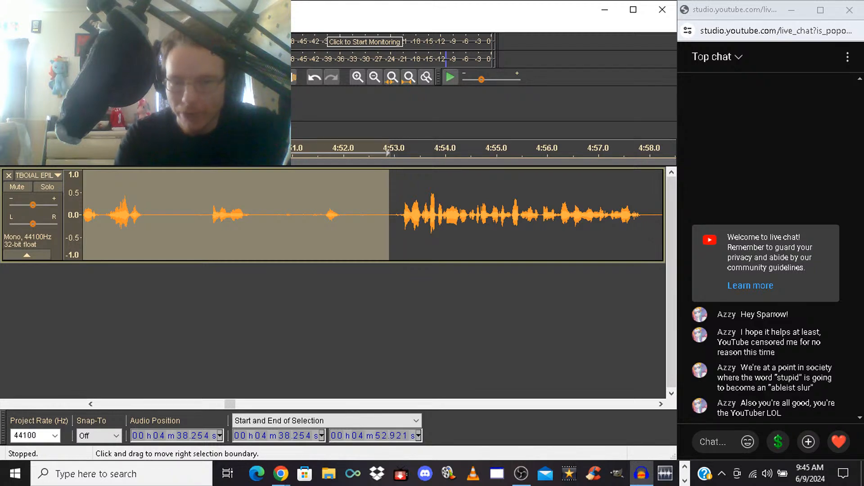
key(Delete)
key(space)
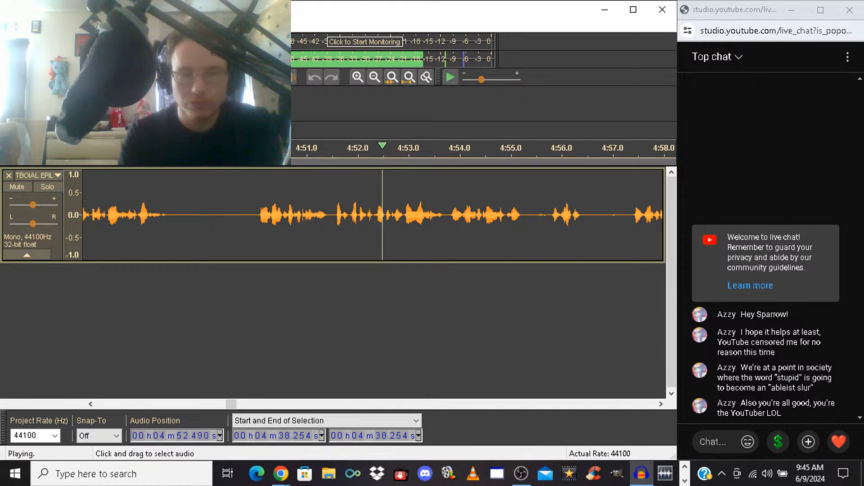
Shorten the pause by deleting the silence from 4:49.189 to 4:49.945, and play back from the cut
drag(253, 215, 214, 215)
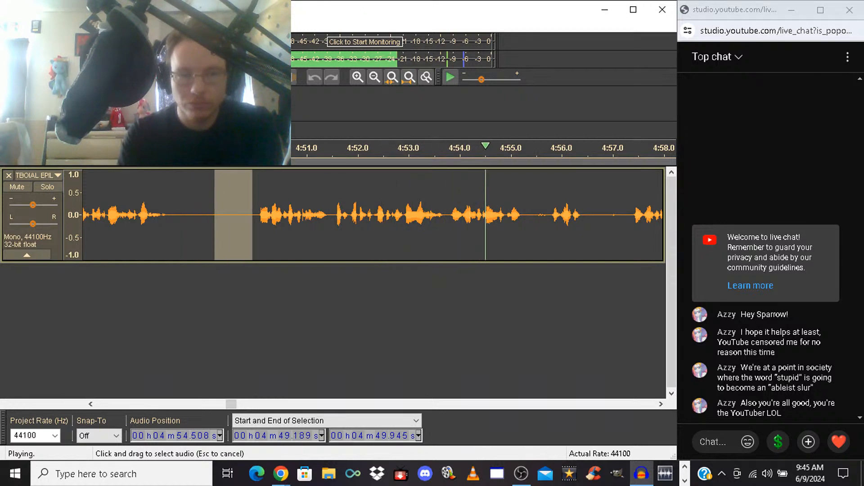
key(space)
key(Delete)
key(space)
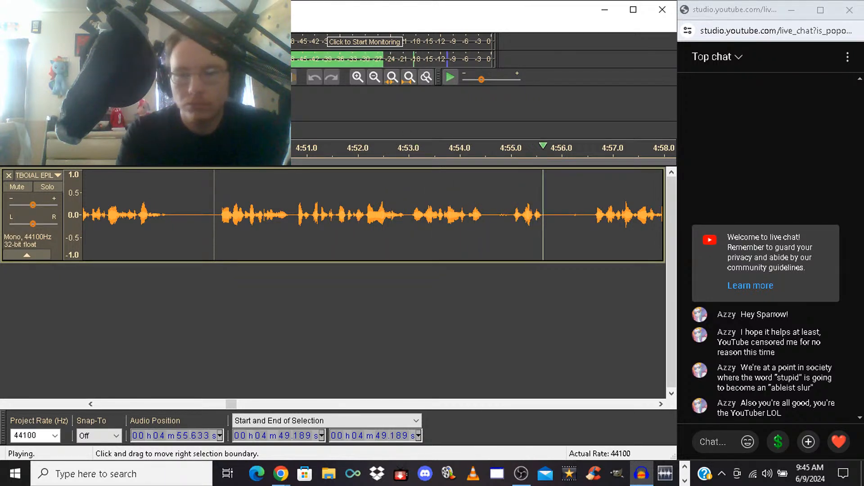
key(space)
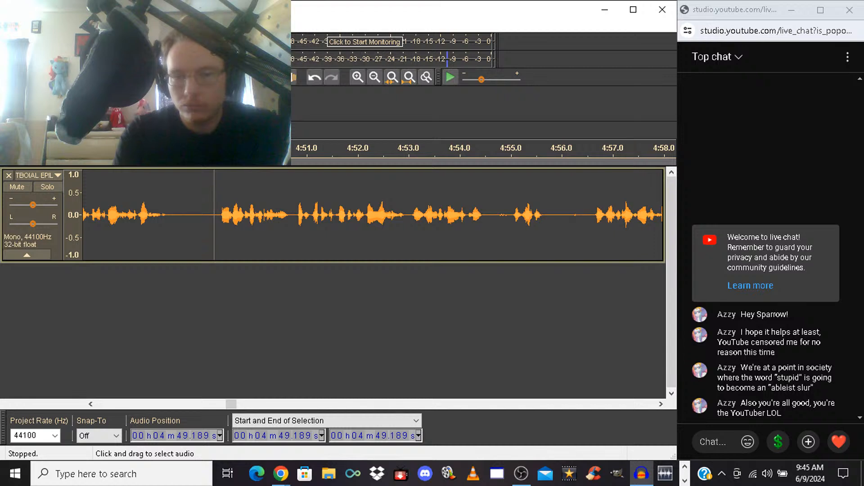
Try deleting the passage from 4:53.032 to 4:56.566, and play back from the cut
mouse_move(591, 216)
mouse_down()
mouse_move(396, 216)
mouse_move(408, 216)
mouse_up()
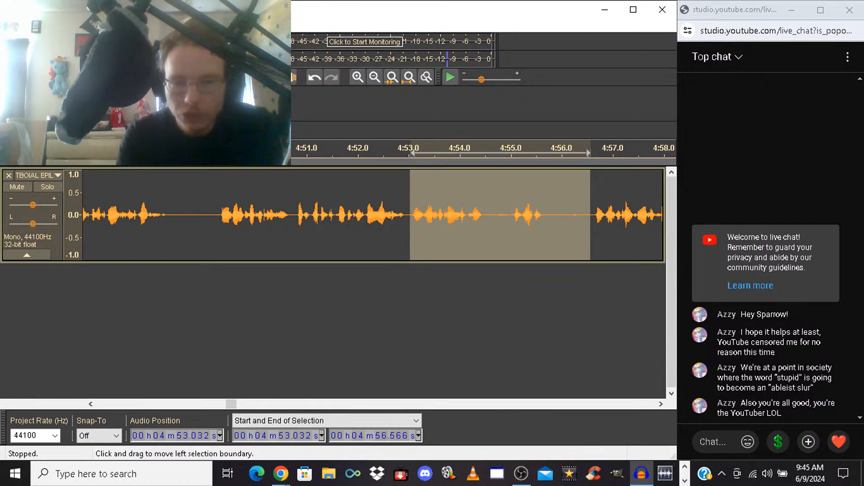
key(space)
key(space)
key(Delete)
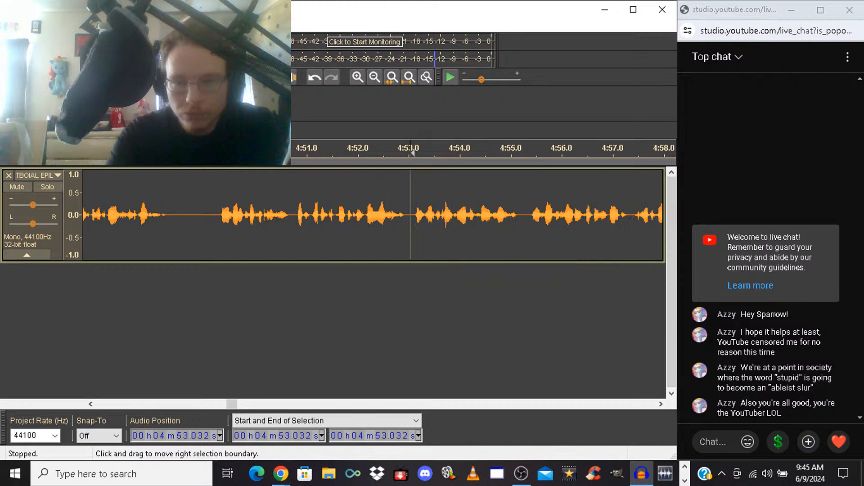
key(space)
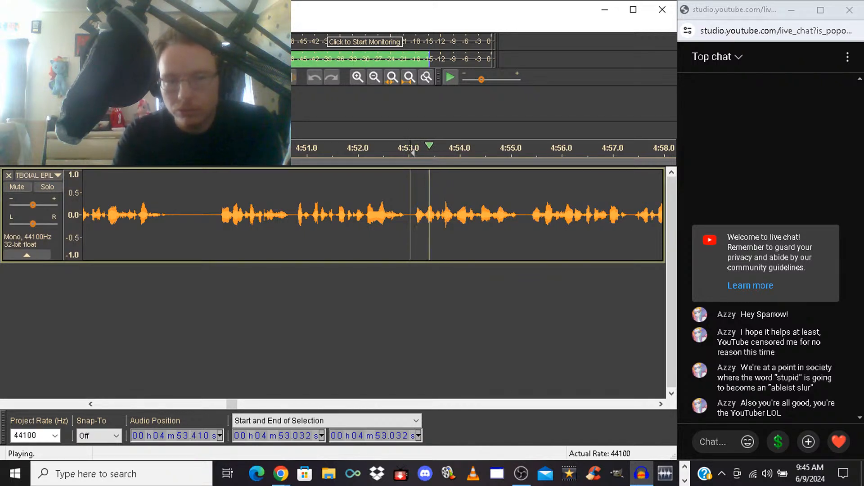
Play back from 4:50.813 across the cut at 4:53.032, and undo the last deletion
click(298, 216)
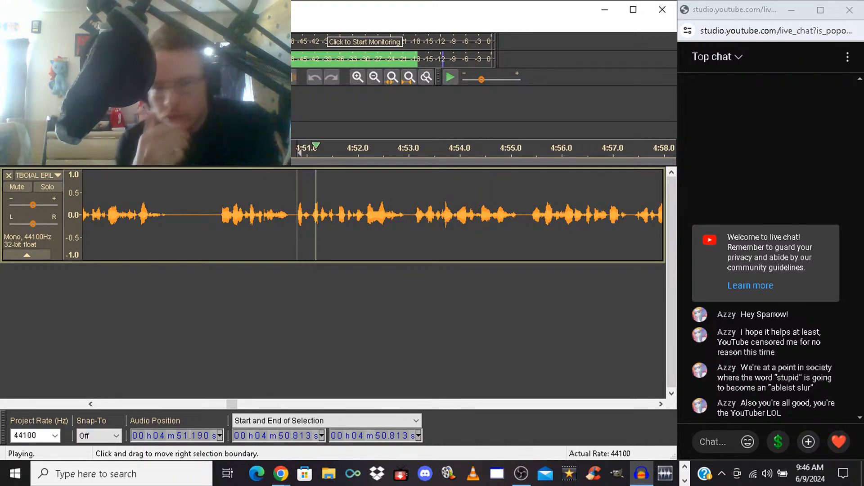
key(space)
key(space)
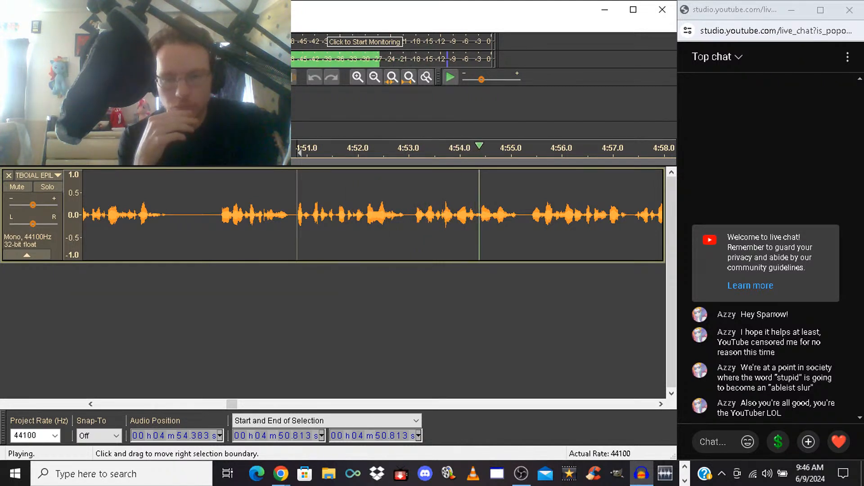
key(space)
key(ctrl+z)
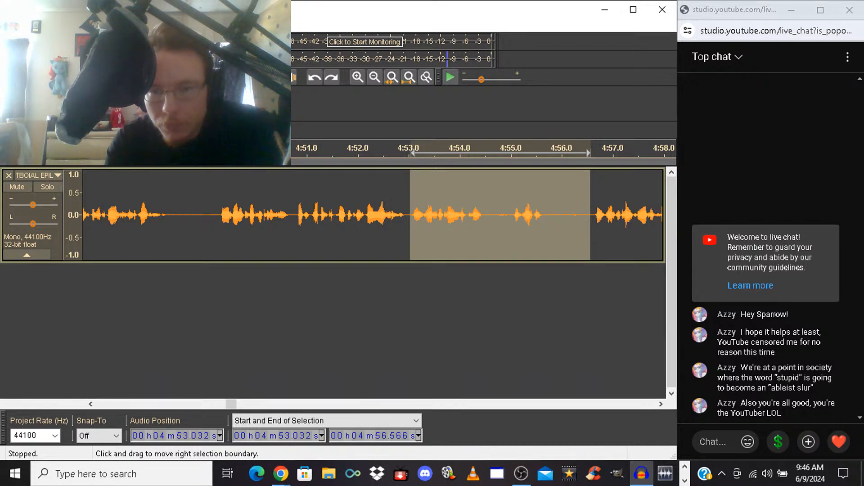
Delete the passage from 4:53.032 to 4:56.380, and play back from 4:51.222 across the cut
drag(591, 215, 578, 215)
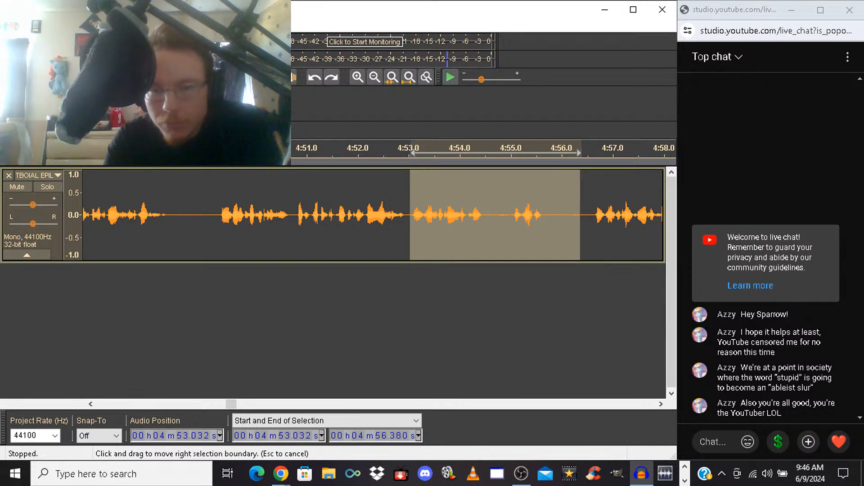
key(Delete)
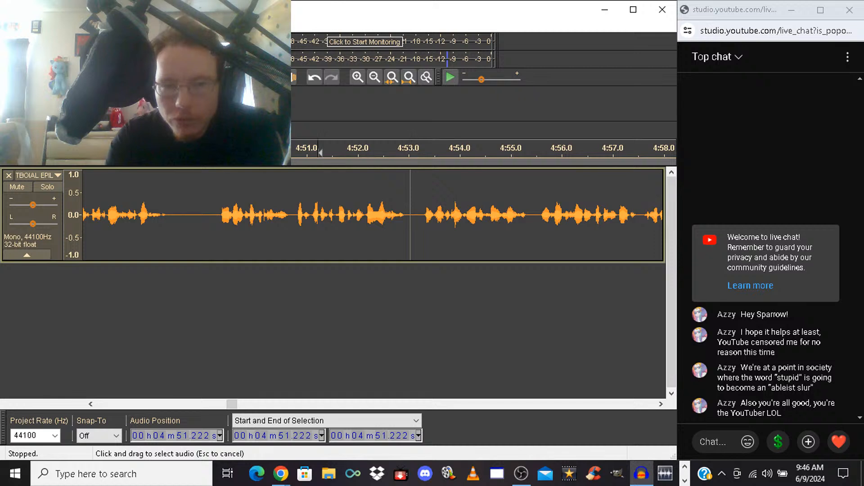
key(space)
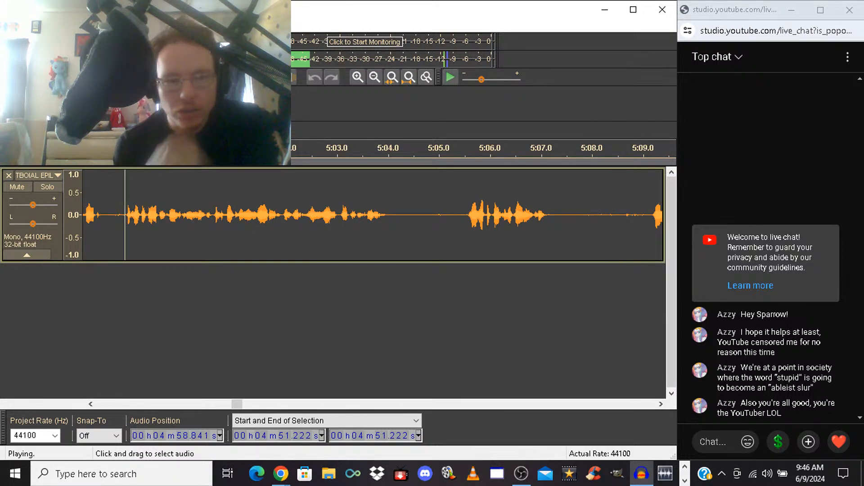
Delete the passage from 4:57.595 to about 4:58.8, and play back from 4:55.562 across the cut
drag(125, 225, 175, 225)
key(c)
key(space)
key(space)
key(space)
key(Delete)
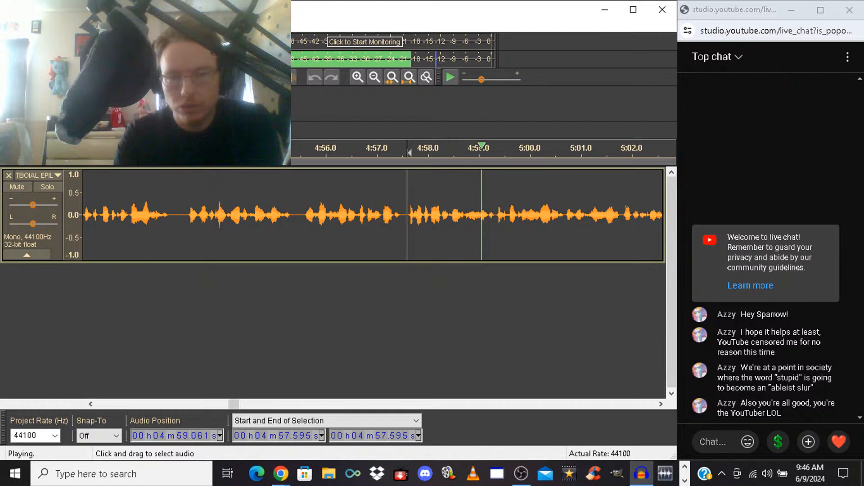
key(space)
click(303, 221)
key(space)
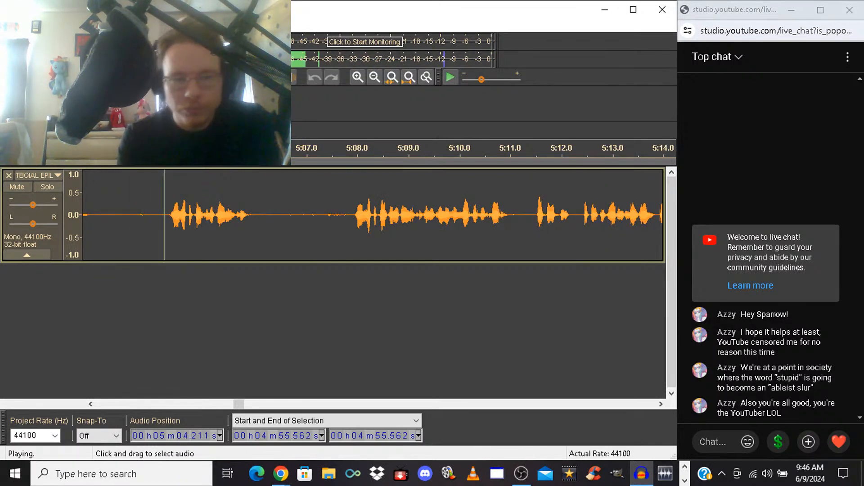
Delete the unwanted take from 5:03.509 to 5:07.848, and play back the narration from the cut
click(349, 215)
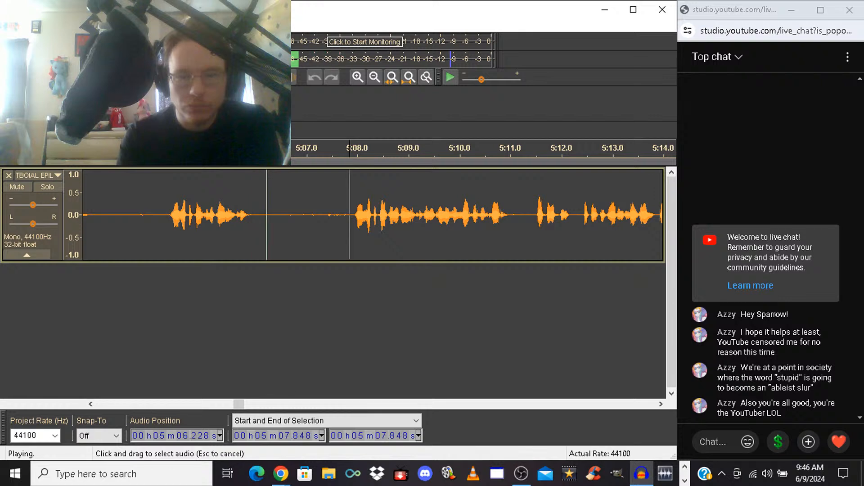
key(space)
drag(350, 215, 243, 215)
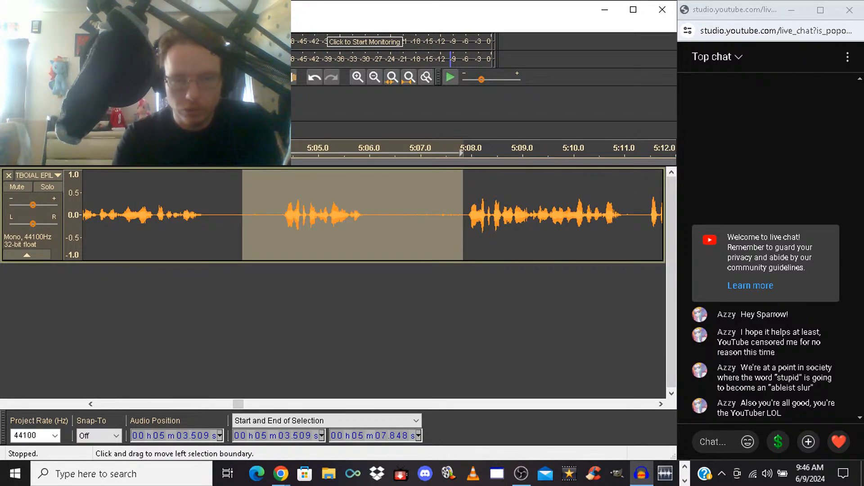
click(242, 215)
key(space)
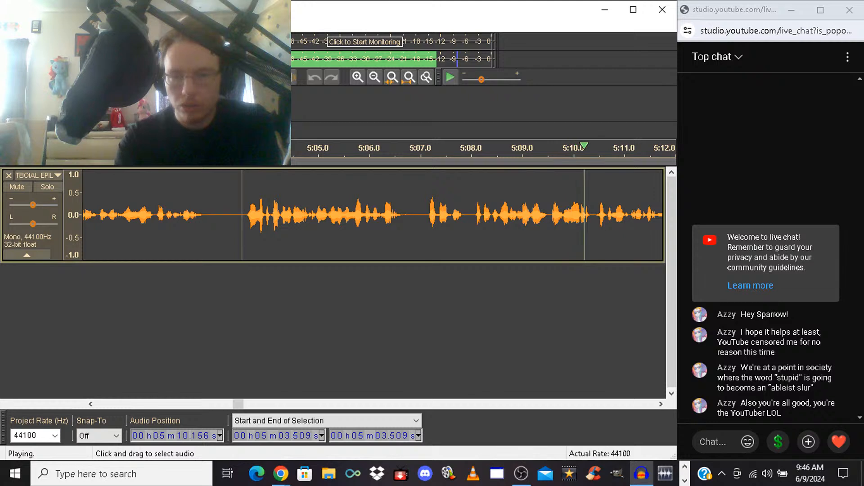
key(space)
Delete the short speech fragment from 5:07.092 to about 5:08, and play back from the cut
drag(425, 214, 477, 215)
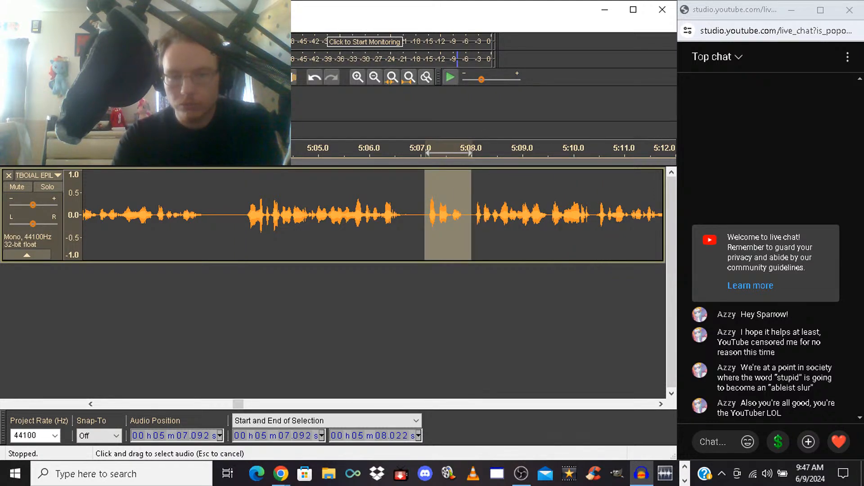
key(Delete)
key(space)
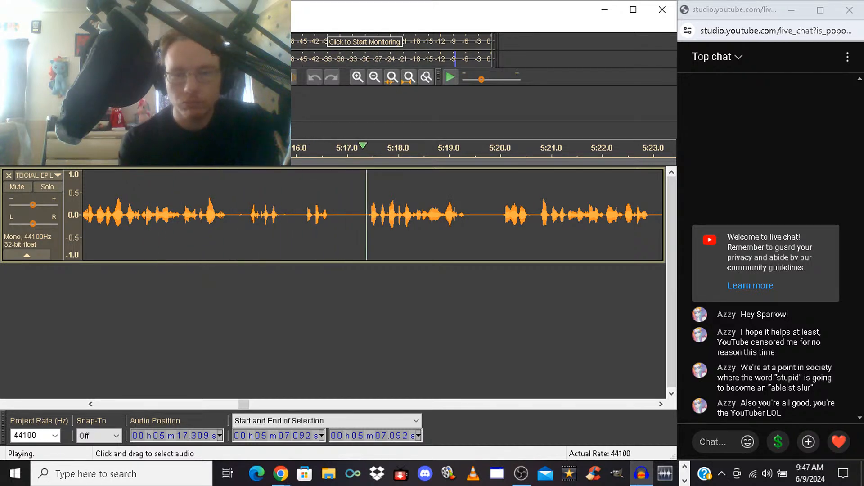
Delete the fragments from 5:14.866 to 5:17.321, and play back the preceding phrase from 5:11.518 twice
drag(363, 215, 238, 214)
key(space)
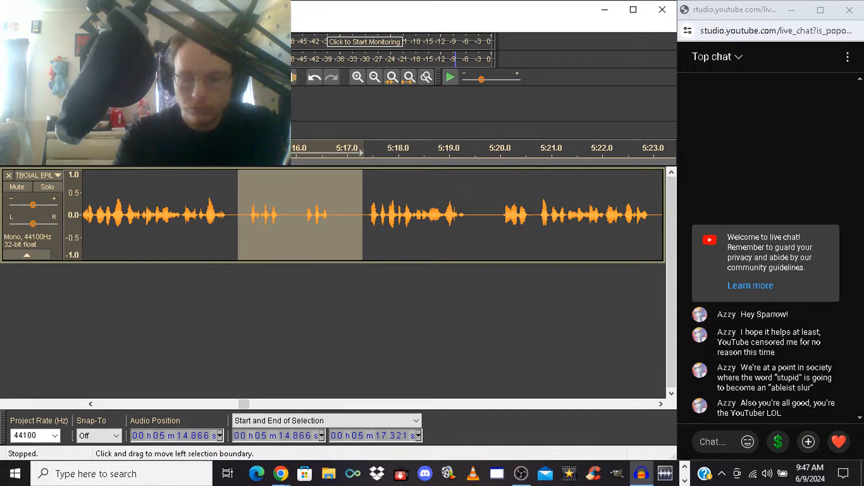
key(Delete)
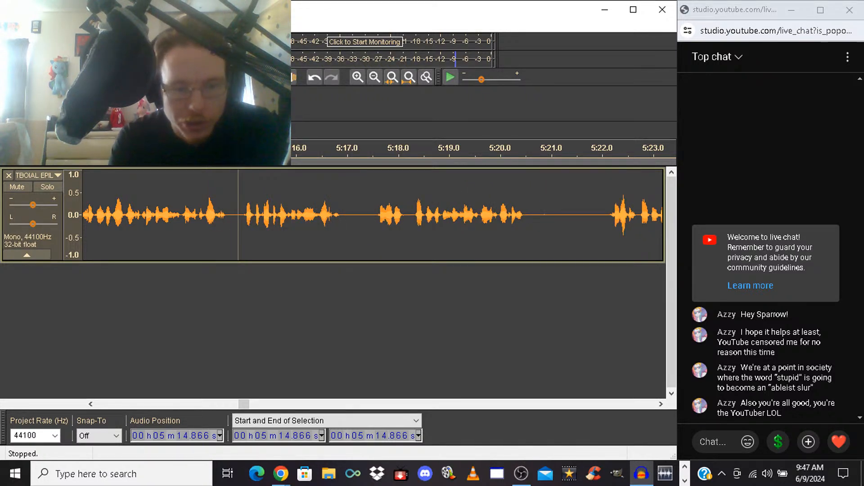
click(91, 404)
click(91, 404)
click(91, 404)
click(91, 404)
click(91, 404)
click(91, 404)
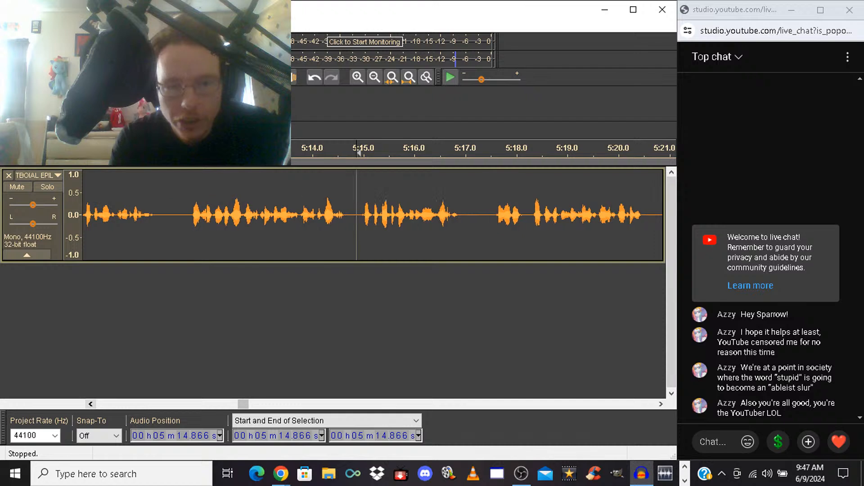
click(186, 215)
key(space)
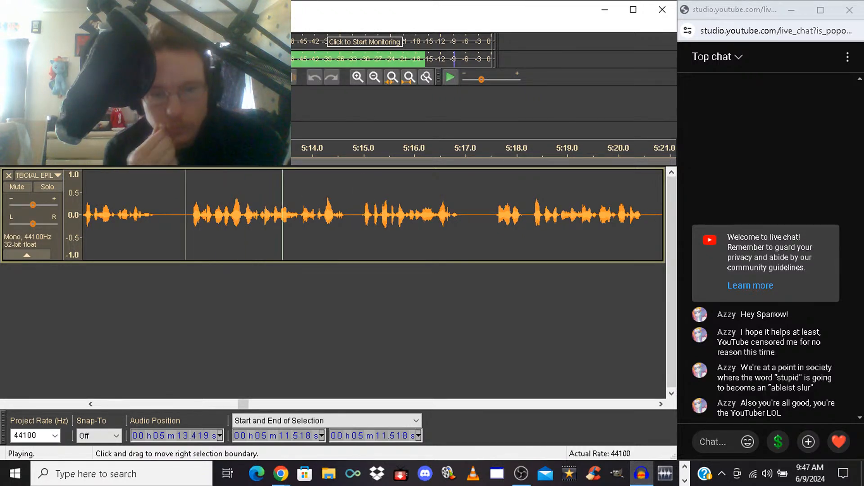
key(space)
key(space)
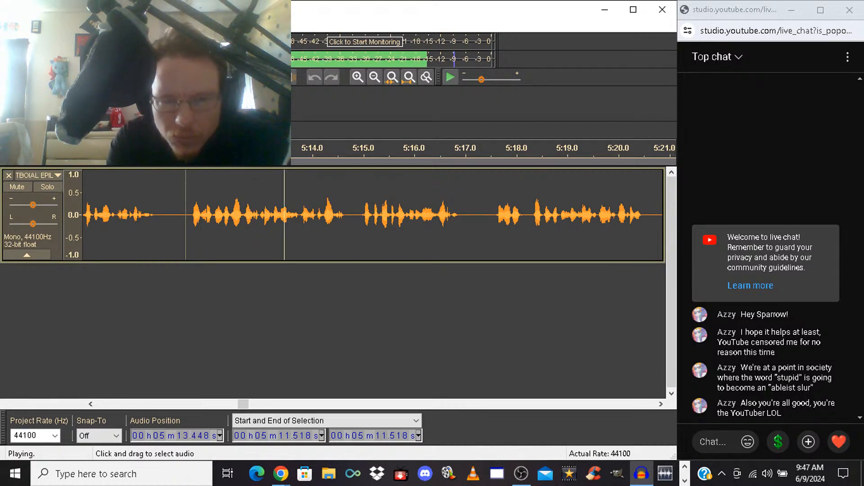
key(space)
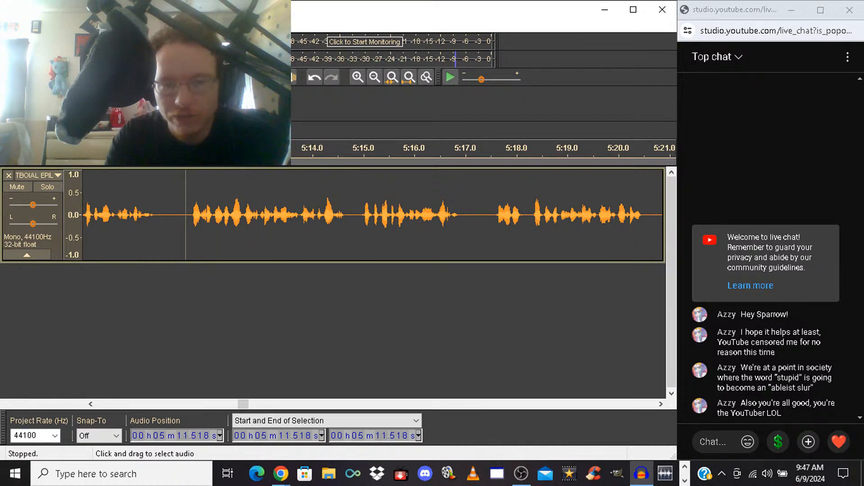
Play back the narration from 5:12.671 twice to check the phrases after the previous cut
drag(292, 153, 307, 153)
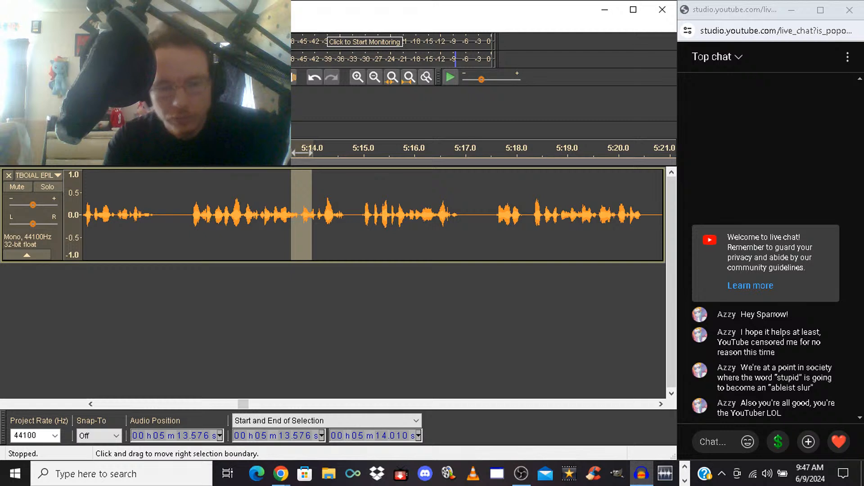
click(245, 215)
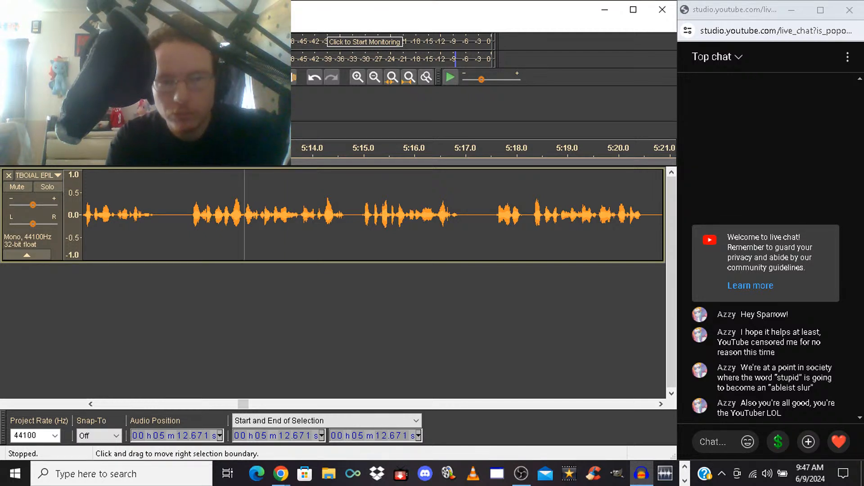
key(space)
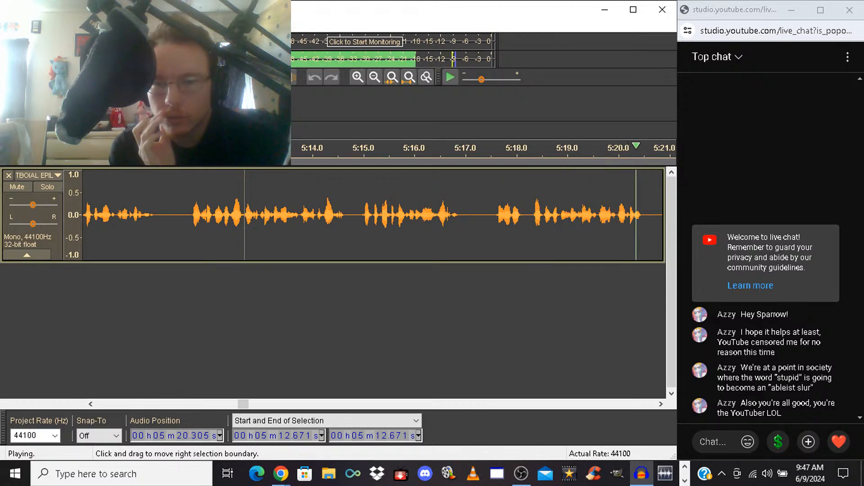
key(space)
key(space)
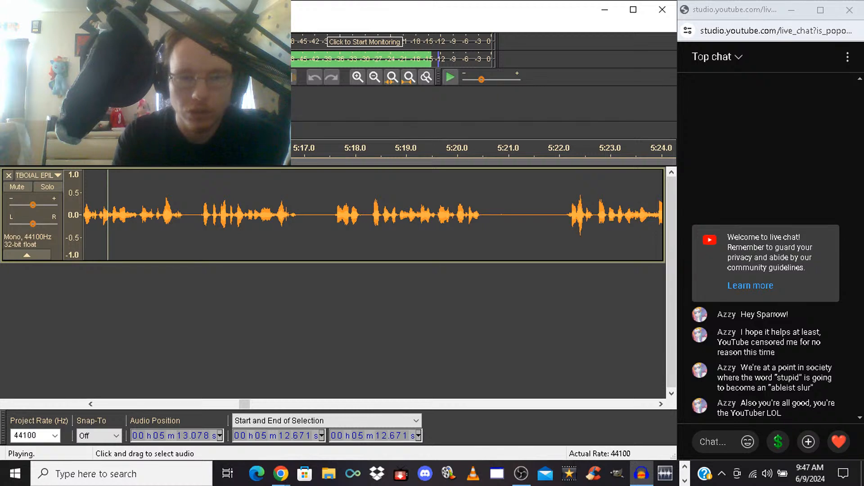
key(space)
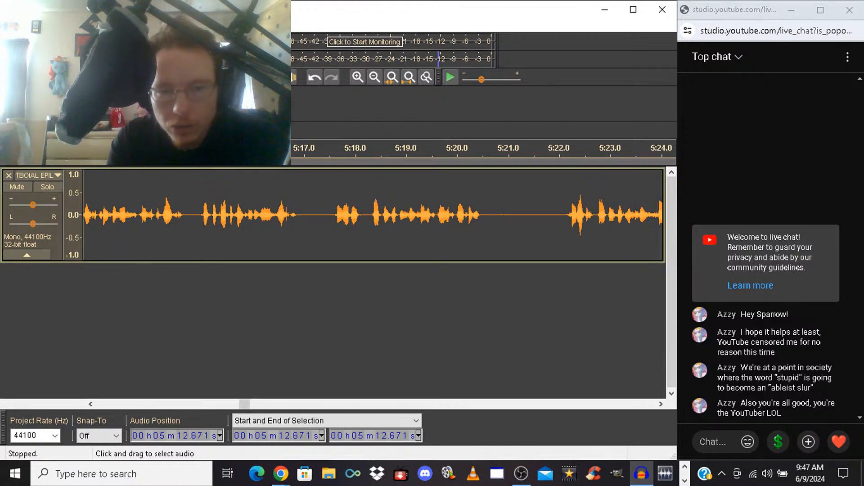
Try deleting the take from 5:17.507 to 5:22.007, play back from the cut, and undo the deletion
drag(330, 211, 559, 212)
key(Delete)
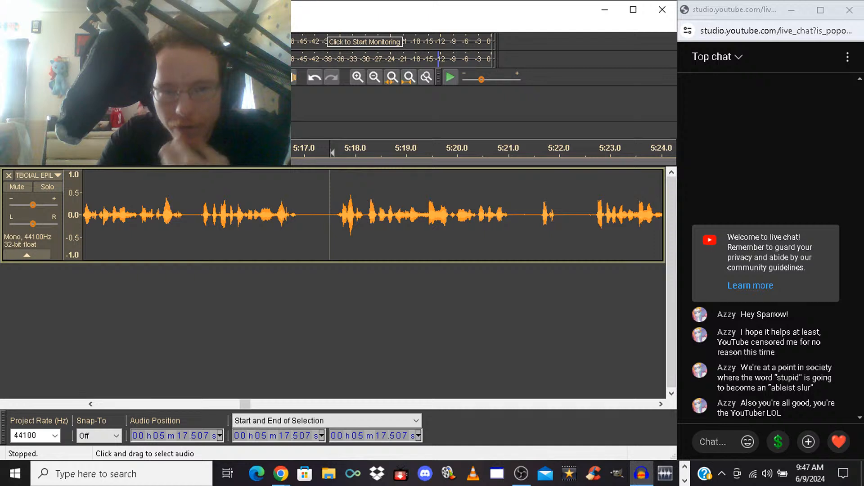
key(space)
key(space)
key(space)
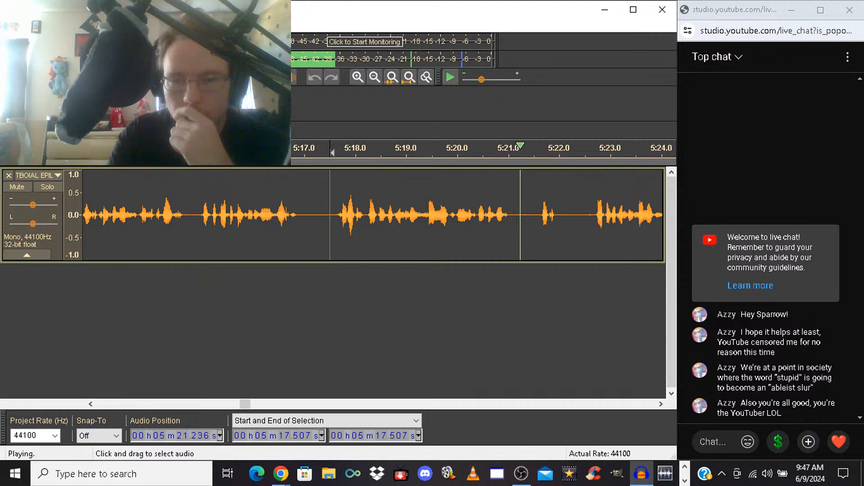
key(space)
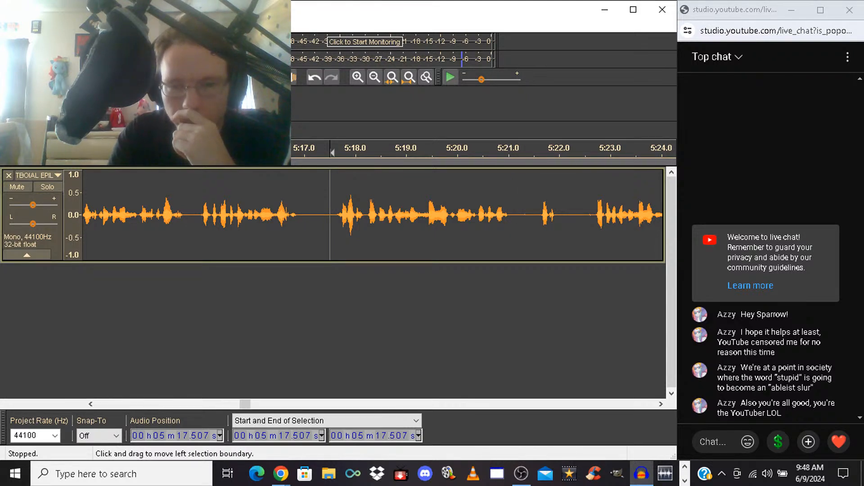
key(ctrl+z)
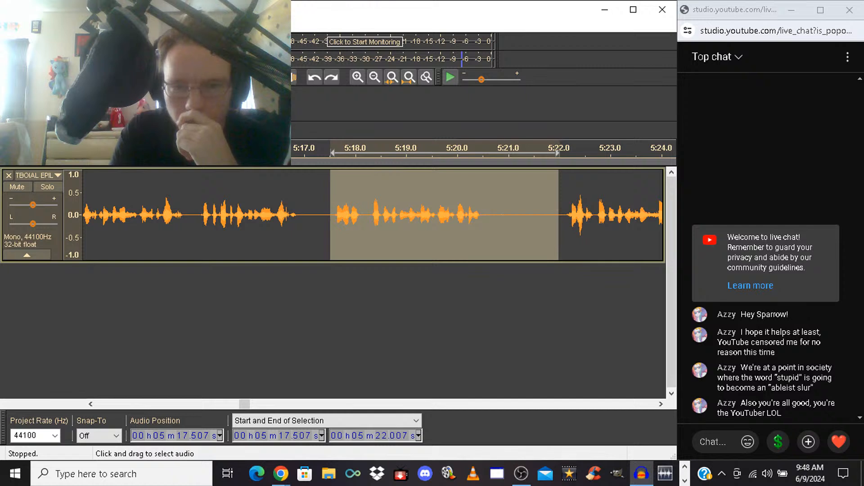
Delete the unwanted take starting at 5:18.288, just after the short opening phrase, and play back from the cut
drag(370, 215, 499, 215)
key(Delete)
key(space)
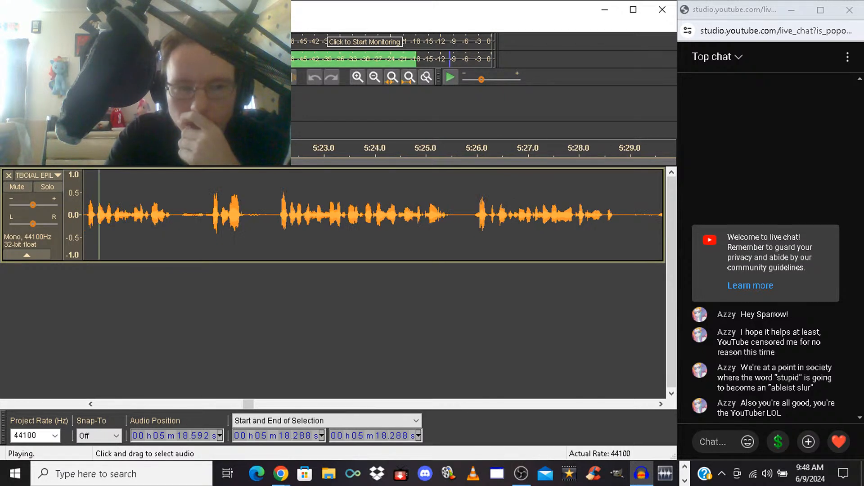
key(space)
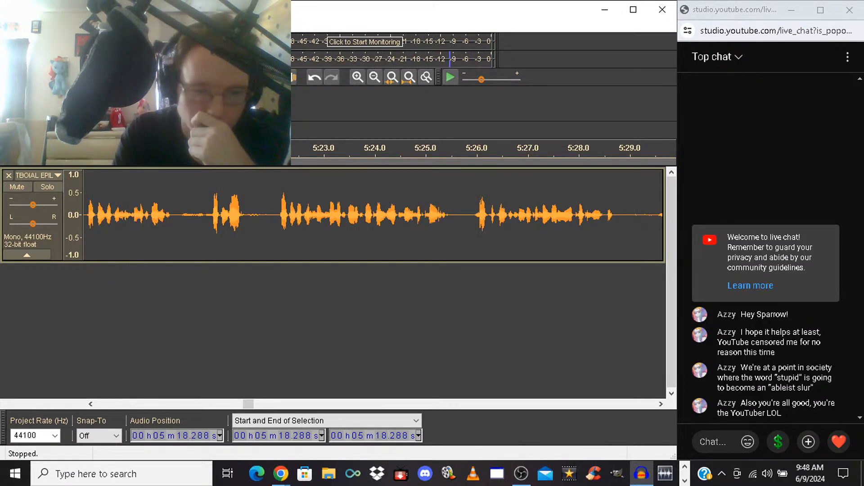
Delete the passage from 5:18.288 to 5:22.082, and play back the narration from the cut
scroll(373, 214, left, 3)
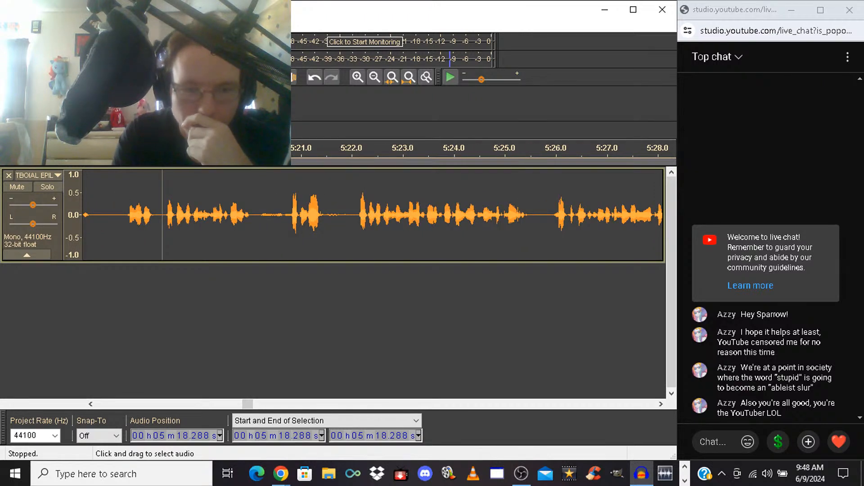
drag(162, 153, 350, 153)
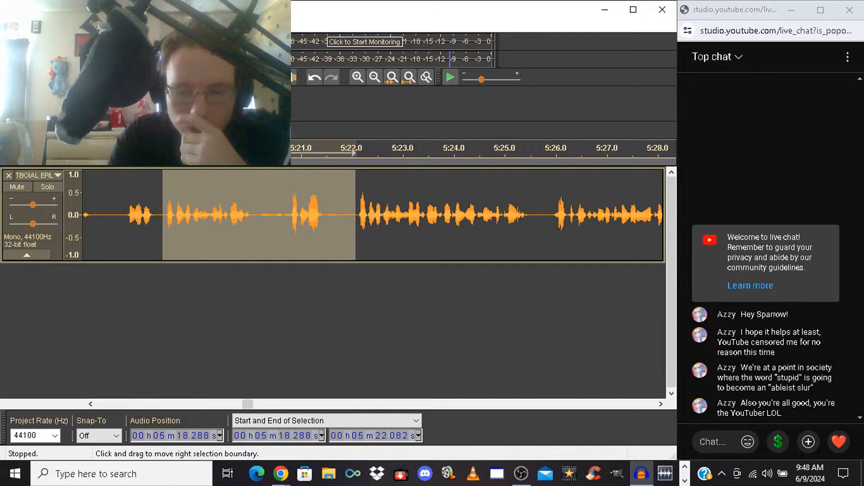
key(Delete)
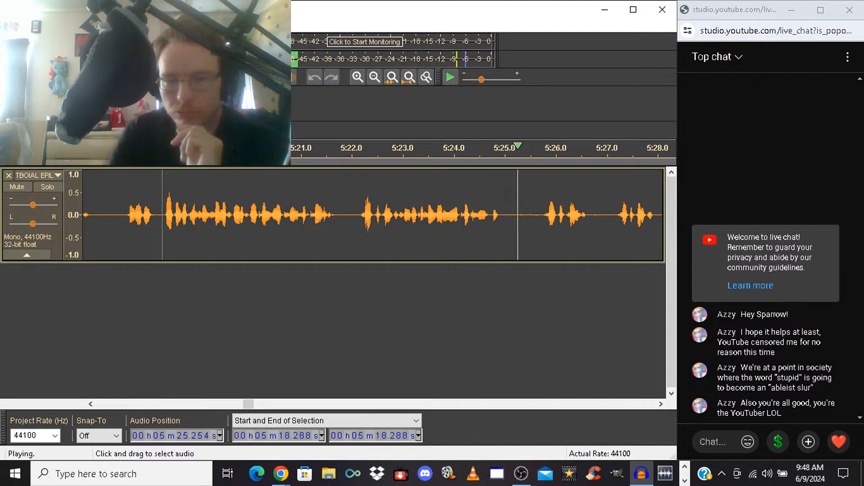
Delete the long run of takes from 5:22.032 to 5:36.711, and play back from the cut
drag(354, 215, 290, 215)
key(space)
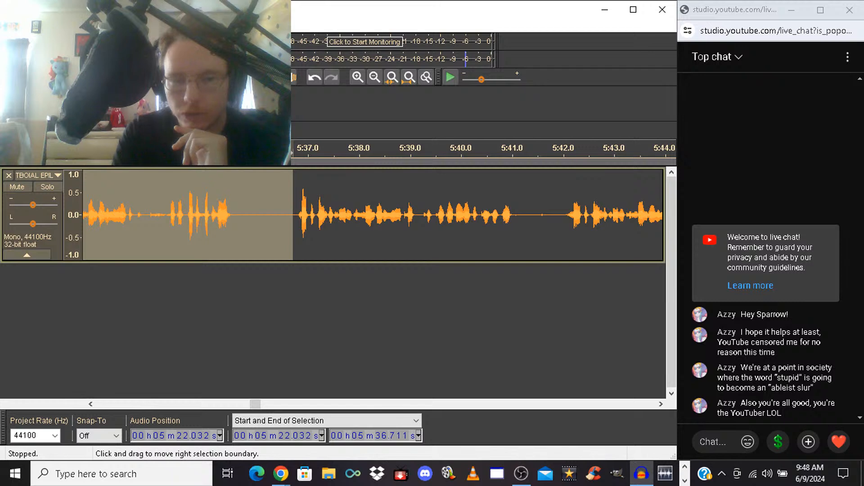
key(Delete)
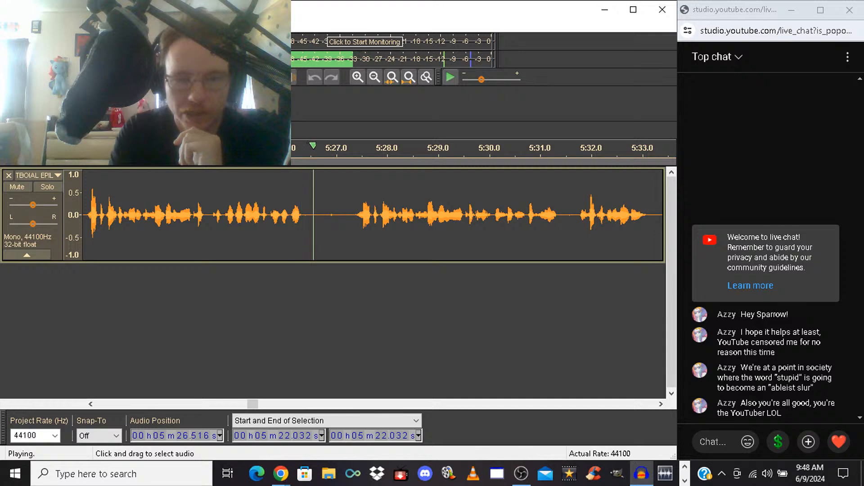
key(space)
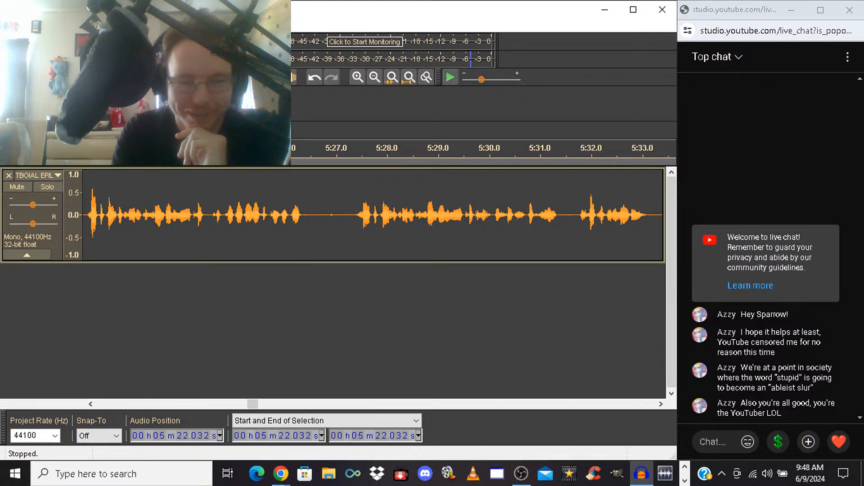
Delete the take from 5:22.032 to 5:27.314, and play back the narration that follows the cut
click(90, 404)
click(91, 404)
click(91, 404)
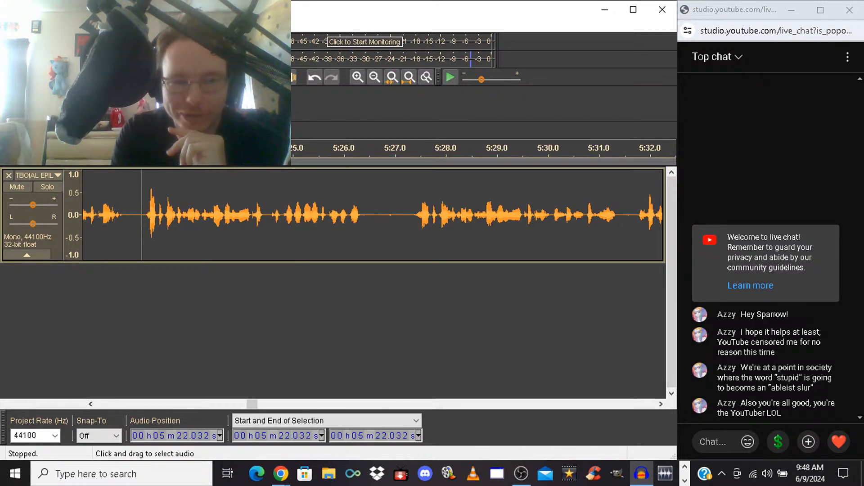
drag(142, 215, 405, 216)
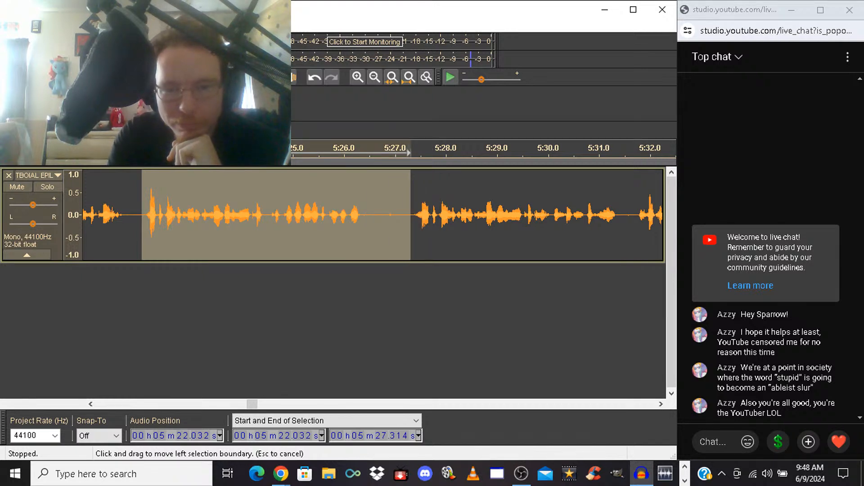
key(Delete)
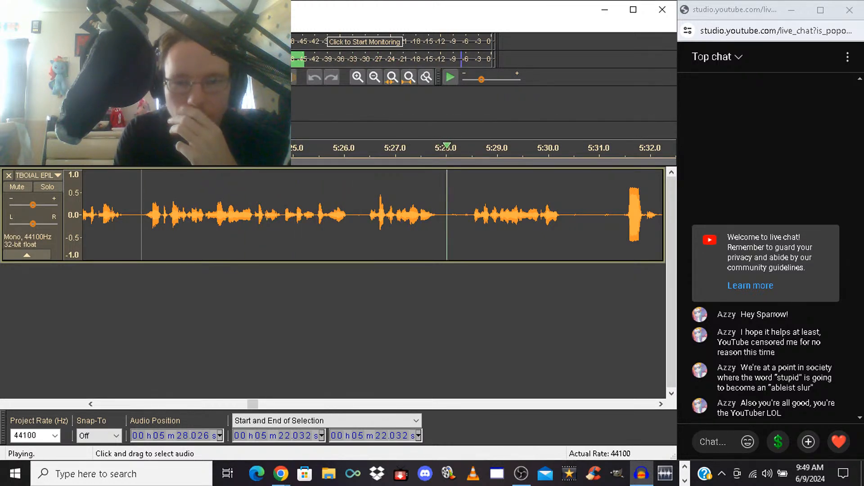
key(space)
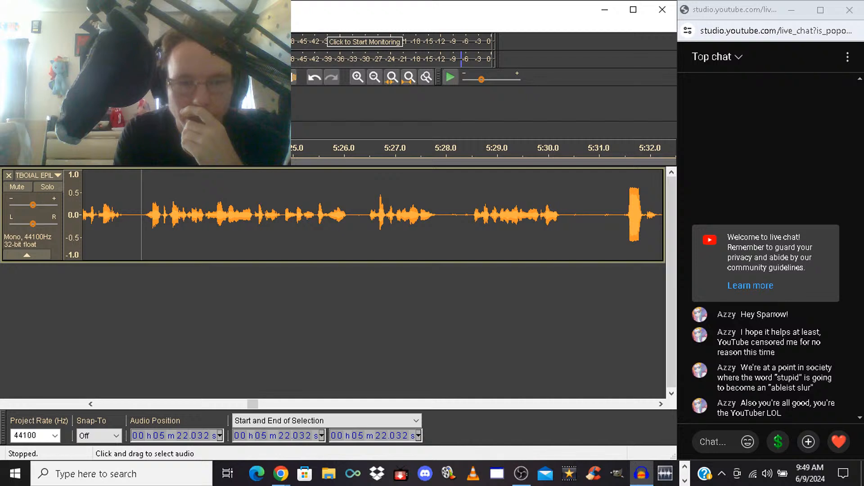
Try deleting the passage from 5:22.007 to 5:35.286, play back from the cut, and undo the deletion
click(156, 216)
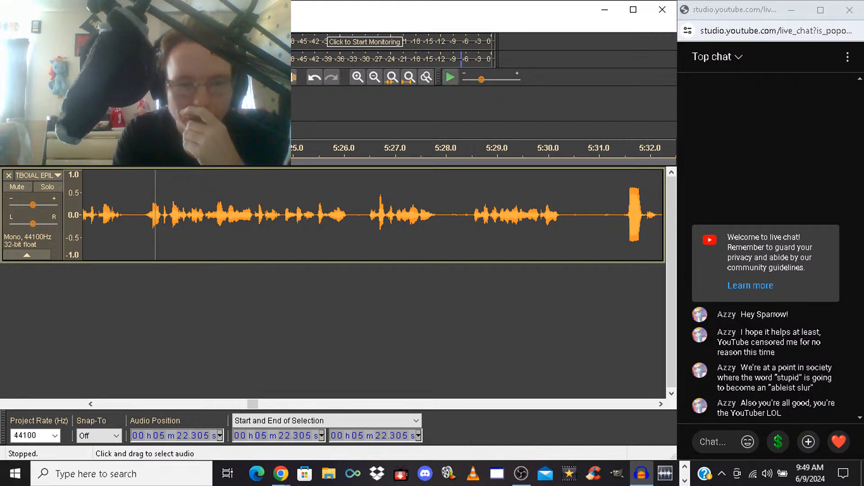
mouse_move(155, 216)
mouse_down()
mouse_move(662, 217)
mouse_move(490, 216)
mouse_up()
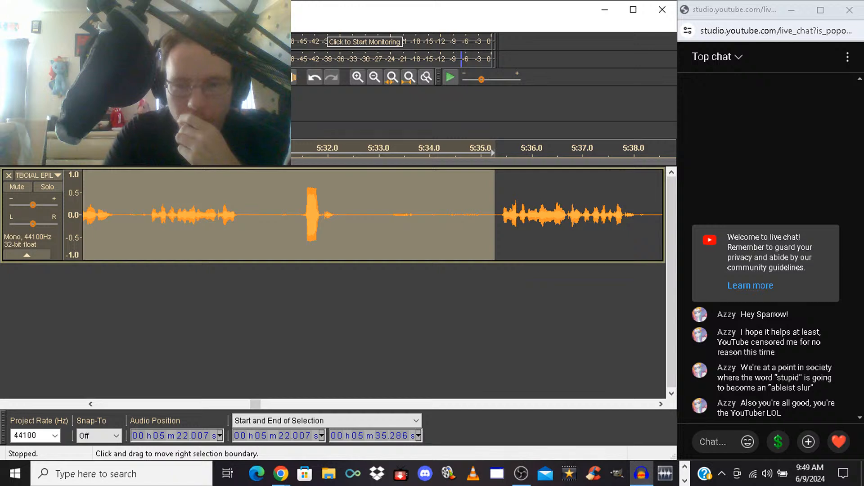
key(Left)
key(space)
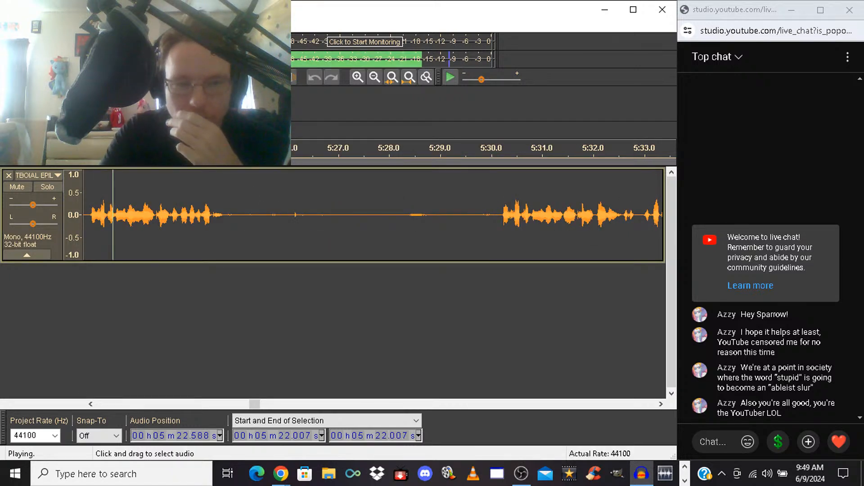
key(space)
key(ctrl+z)
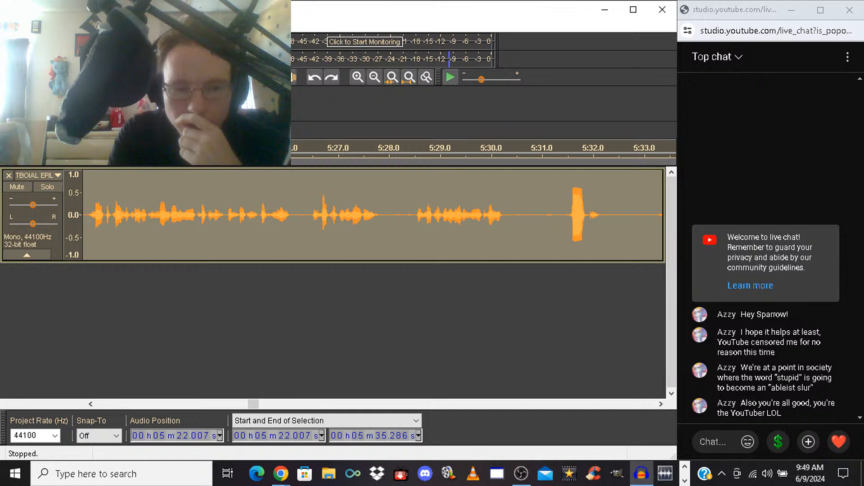
Play back the restored passage from 5:22.007, delete the section from 5:24.822 to 5:35.335, and play back from the cut
scroll(373, 216, left, 4)
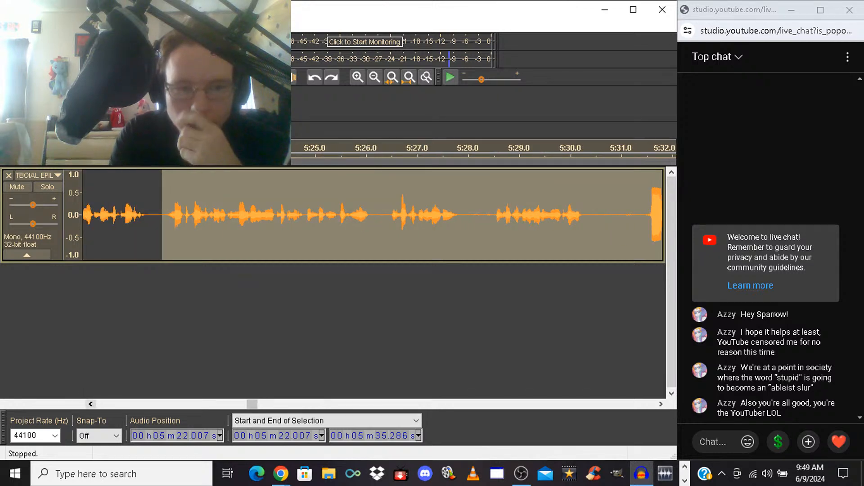
key(space)
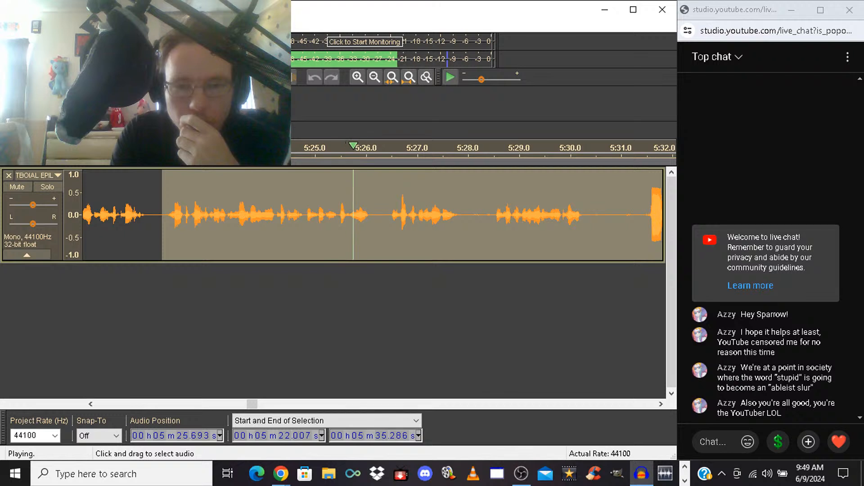
drag(306, 215, 393, 215)
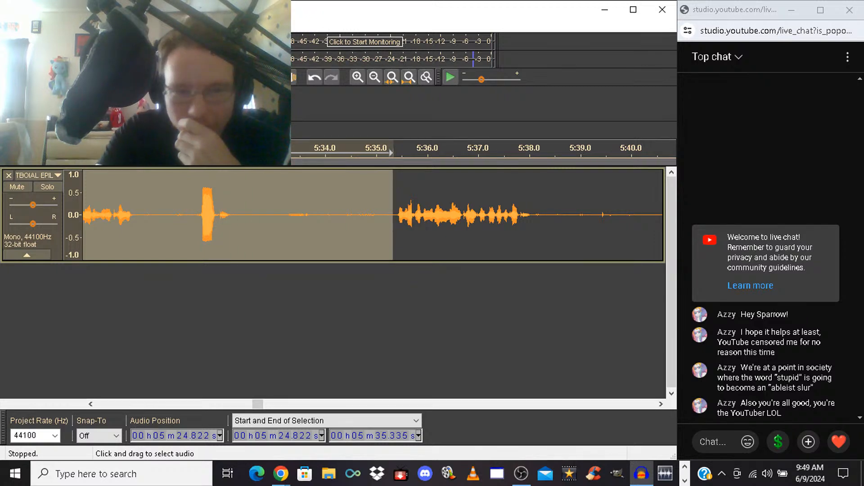
key(Left)
key(space)
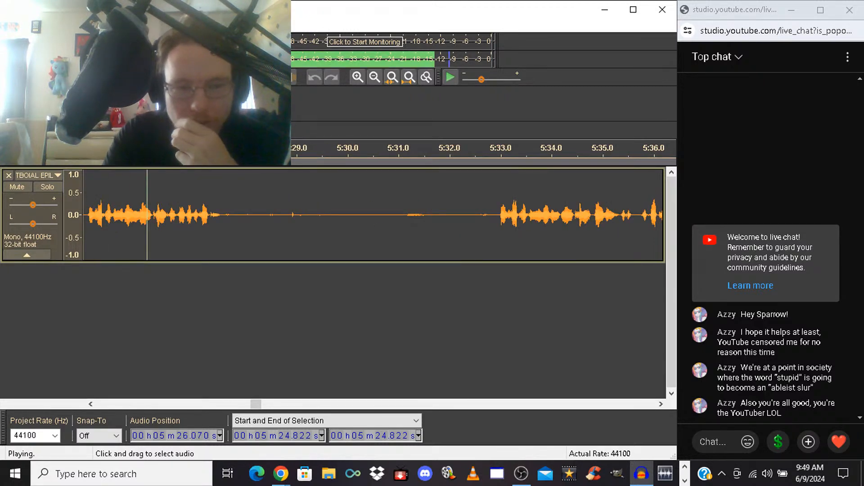
key(space)
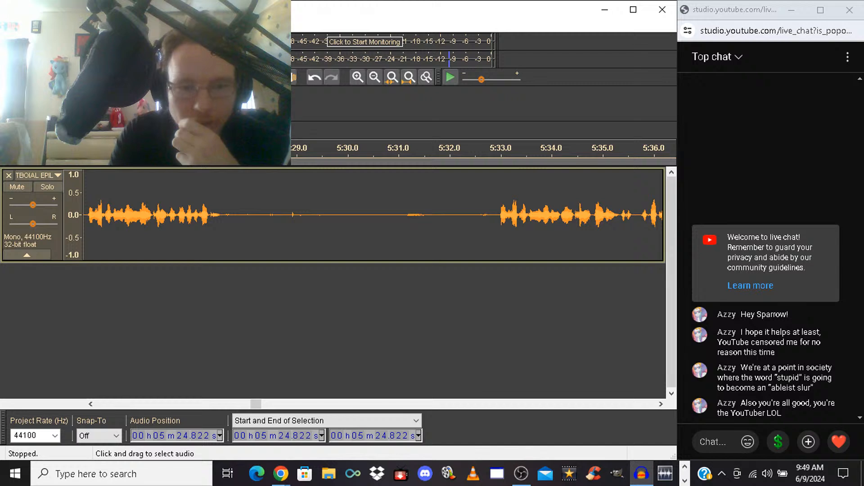
Delete the take and silence from 5:24.822 to 5:32.831, and play back from 5:24.450 across the cut
click(91, 405)
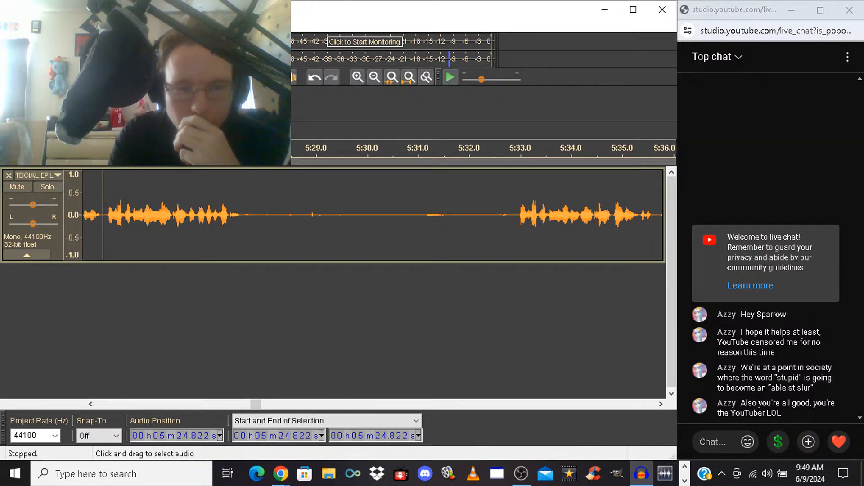
drag(103, 212, 505, 212)
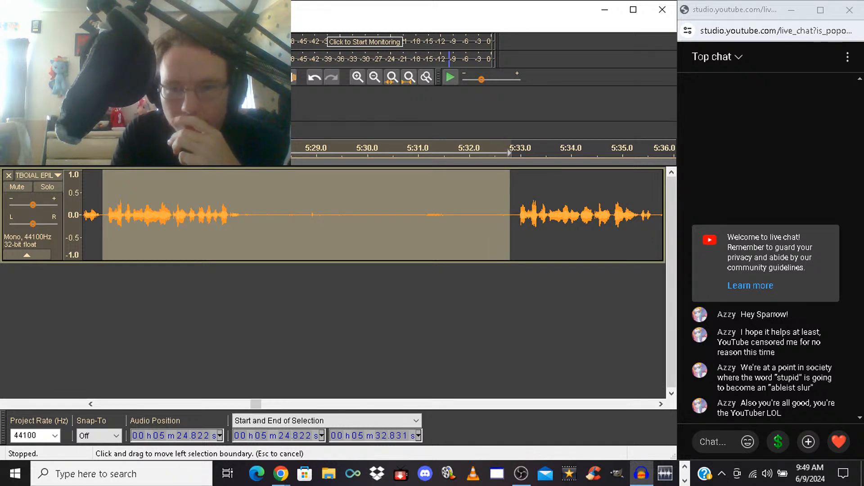
key(Delete)
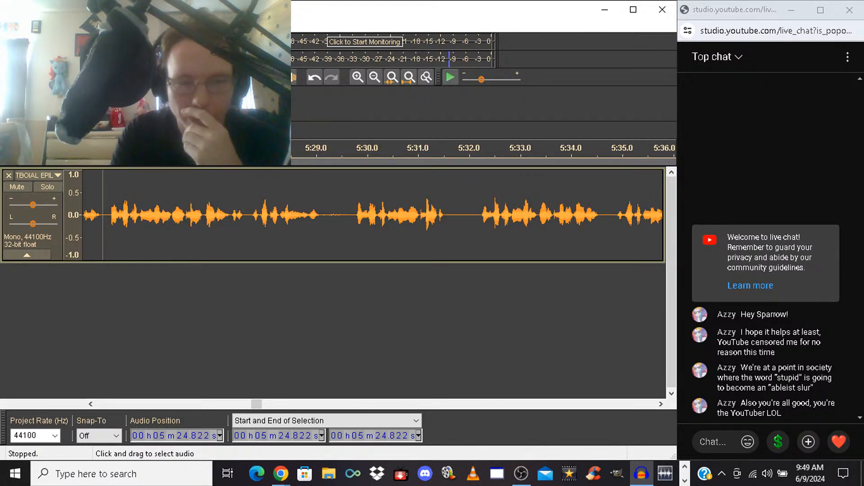
click(84, 215)
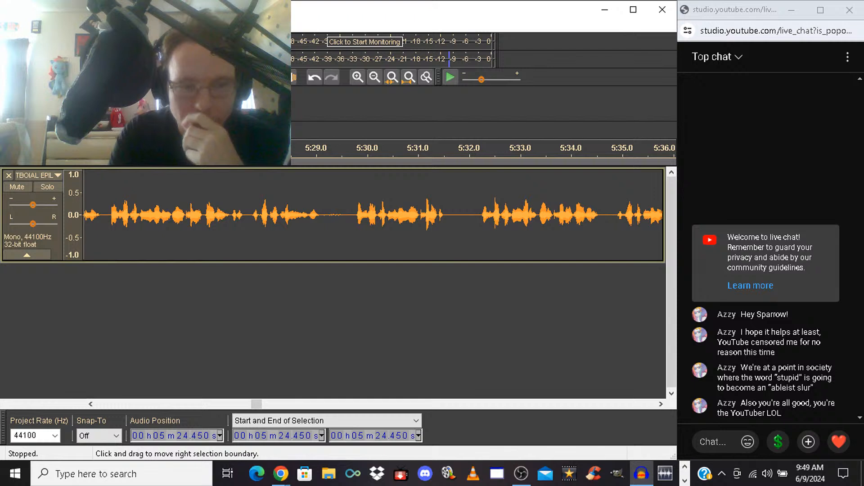
key(space)
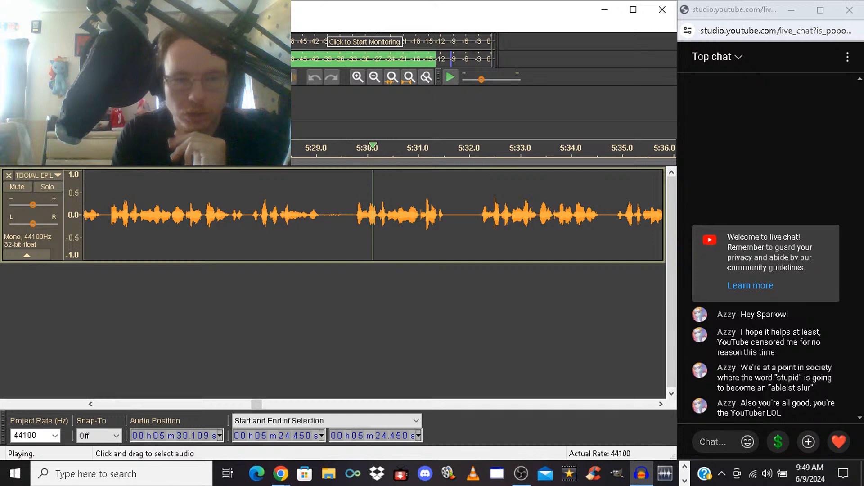
Delete the take from 5:24.908 to 5:32.161, and play back the narration that follows the cut
click(107, 215)
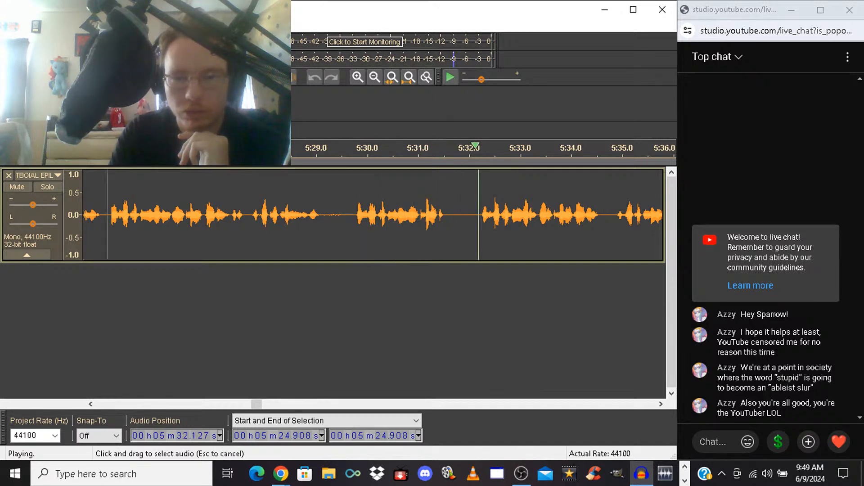
drag(107, 215, 487, 215)
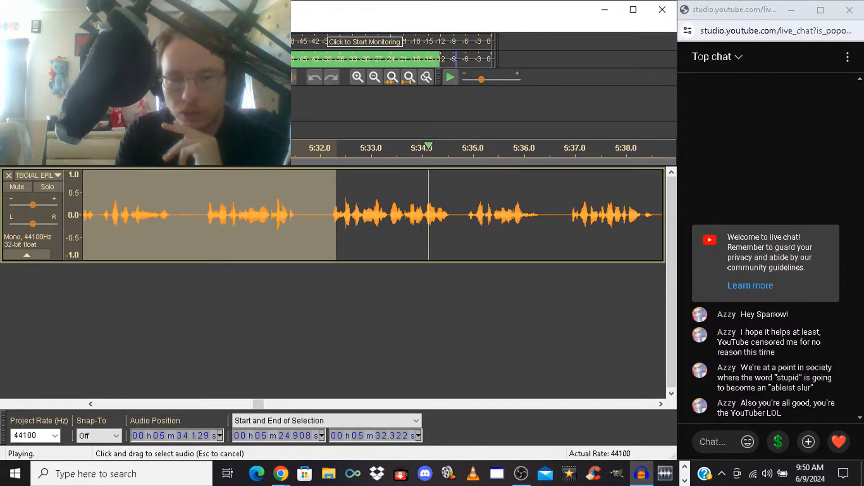
drag(335, 214, 328, 214)
key(space)
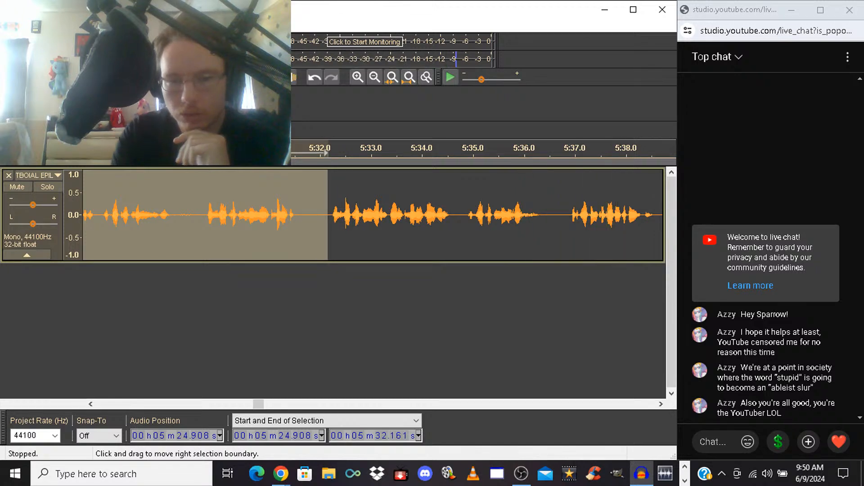
key(ctrl+z)
key(space)
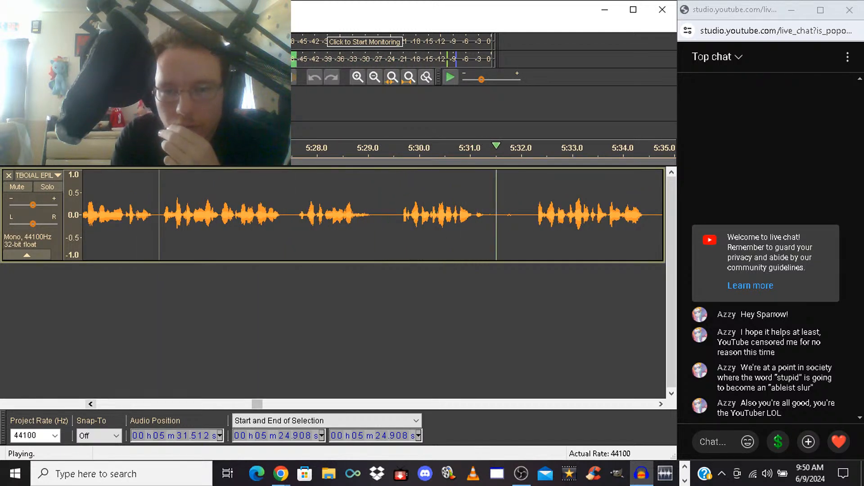
key(space)
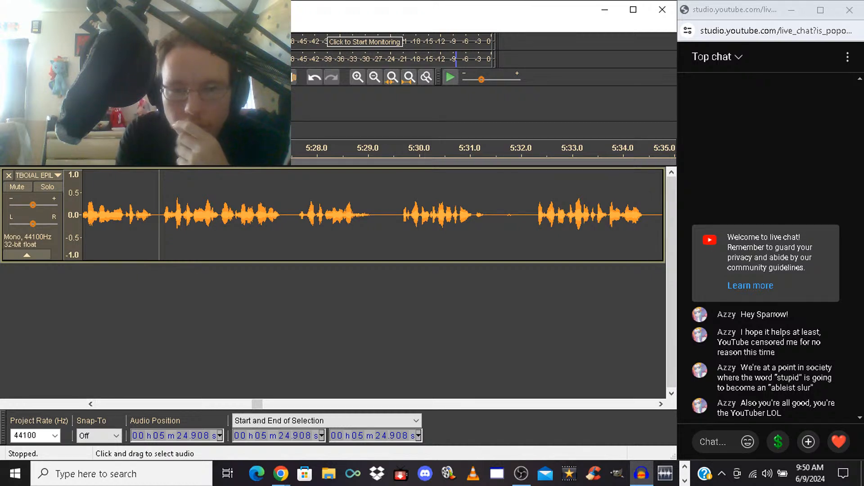
Delete the take from 5:29.372 to 5:32.161, and briefly play back from the cut
drag(386, 216, 530, 216)
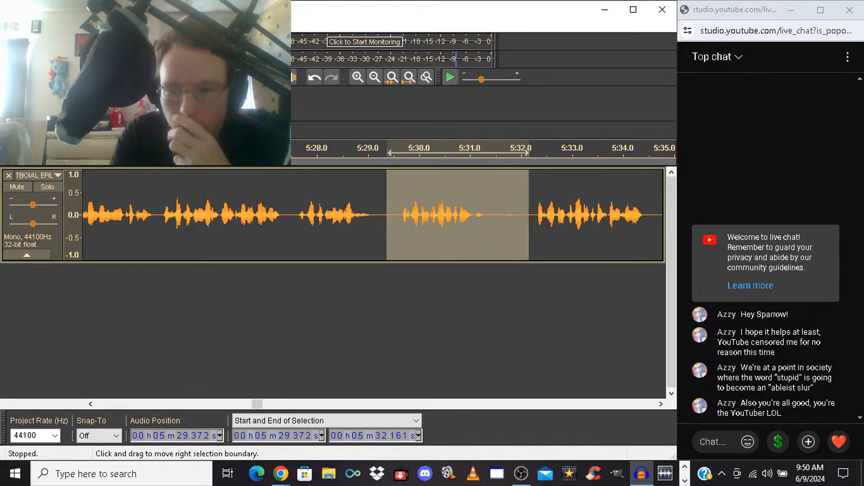
key(Delete)
key(space)
key(space)
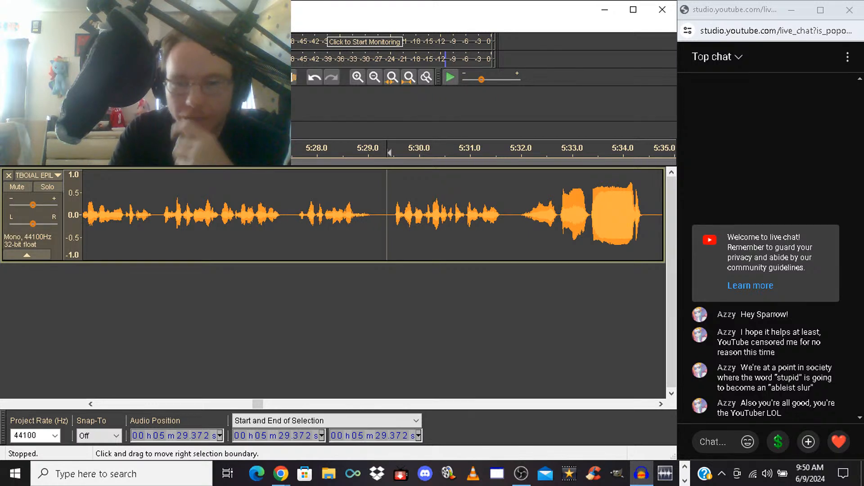
Delete the take and the loud noise from 5:29.372 to 5:37.555, and play back from the cut
drag(388, 216, 578, 216)
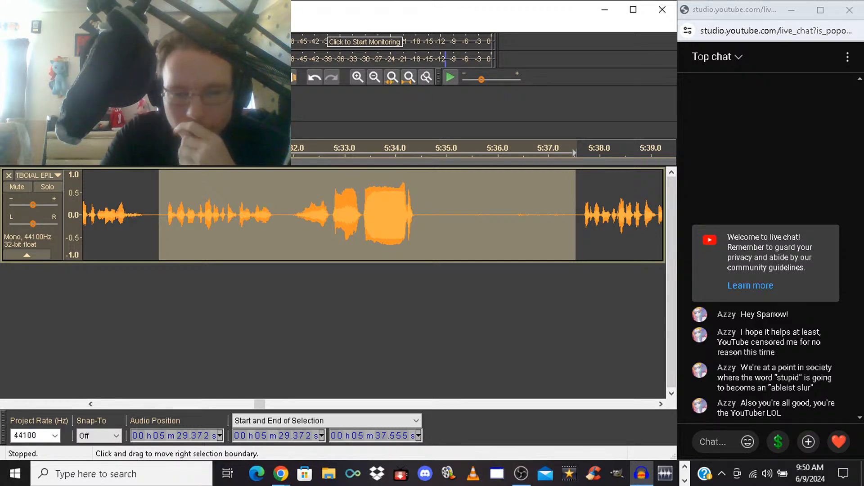
key(Delete)
key(space)
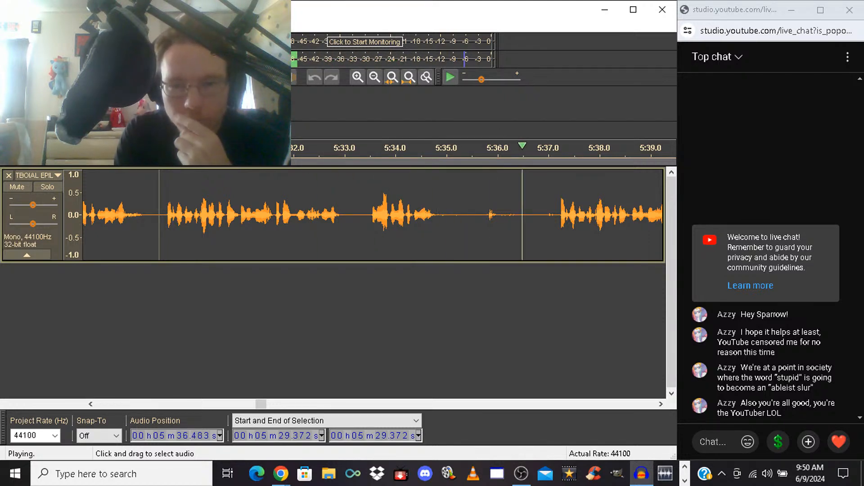
key(space)
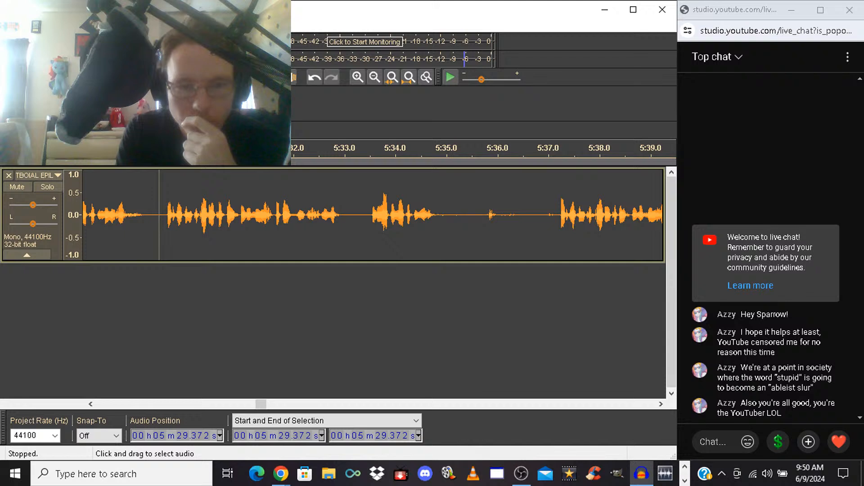
Delete the section from 5:29.372 to 5:37.133, and play back the start of the next take
mouse_move(158, 215)
mouse_down()
mouse_move(567, 215)
mouse_move(554, 215)
mouse_up()
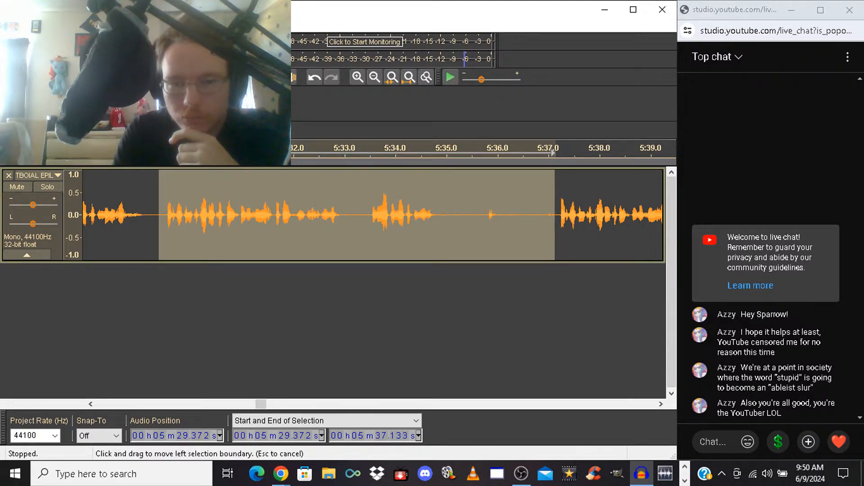
key(Delete)
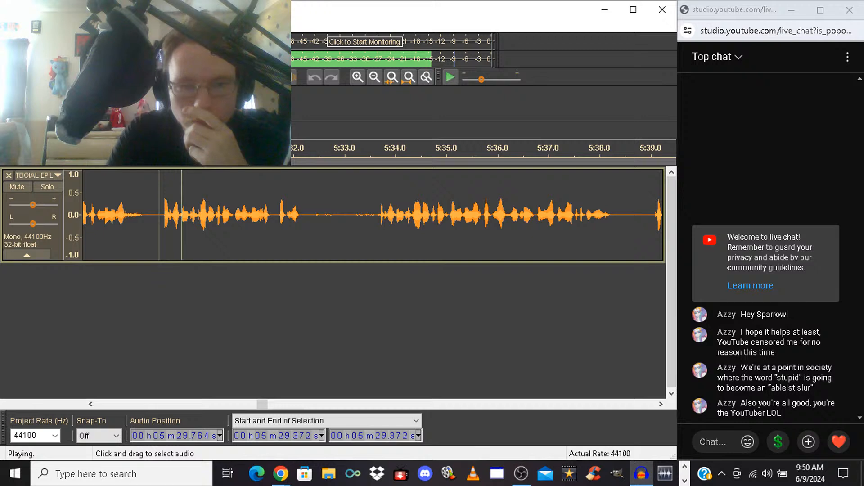
key(space)
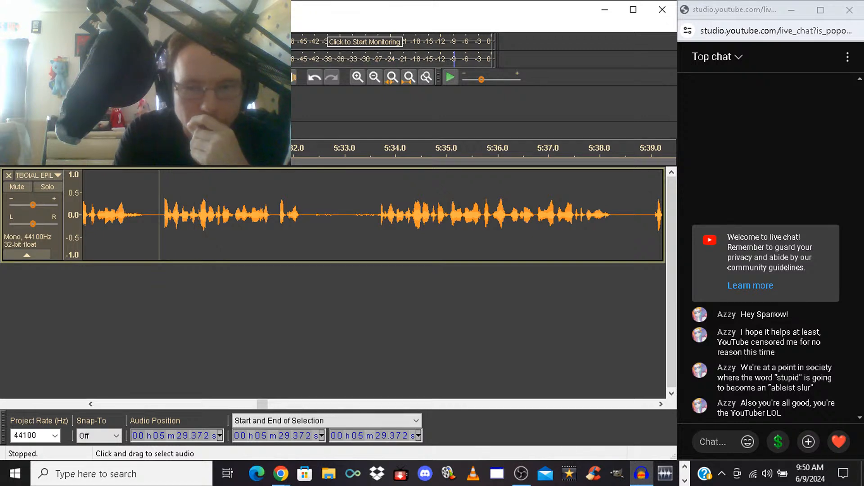
Try deleting the take from 5:29.372 to 5:33.637, play back from 5:27.909 across the cut, and undo the deletion
drag(159, 215, 376, 216)
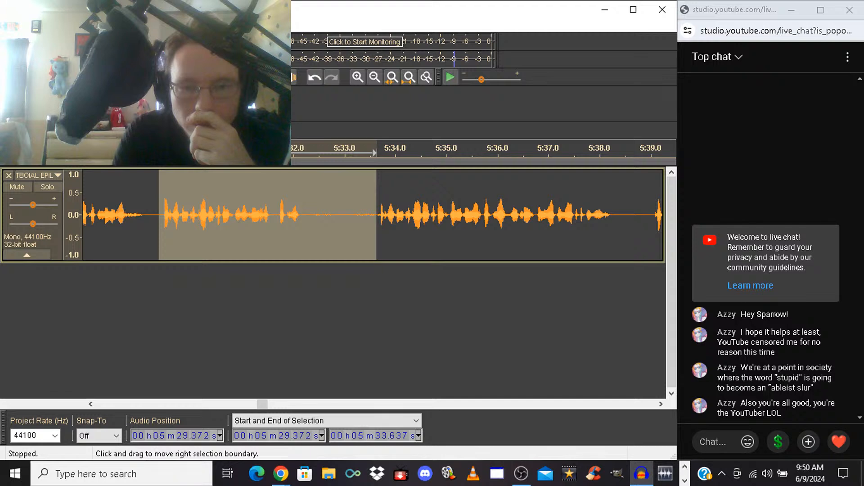
key(Delete)
key(space)
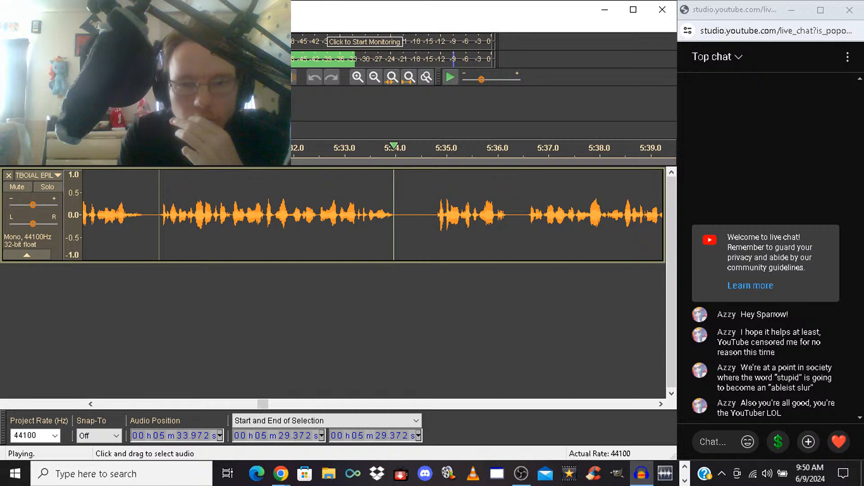
click(84, 215)
key(space)
key(space)
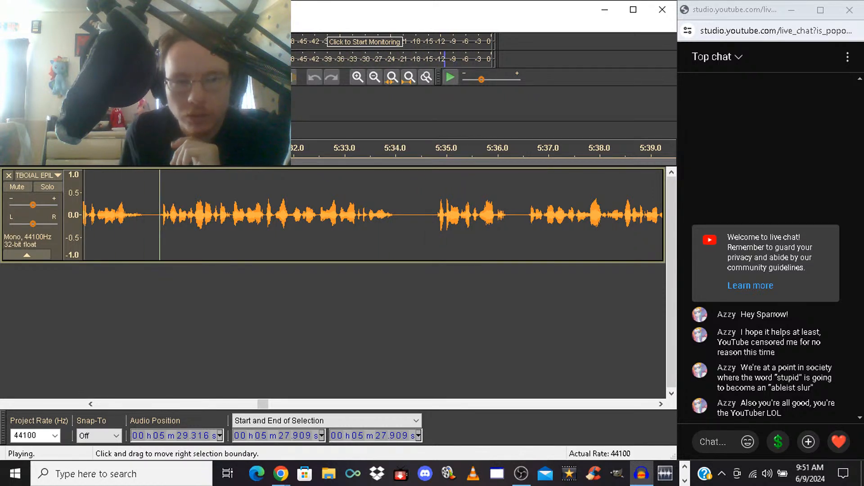
key(space)
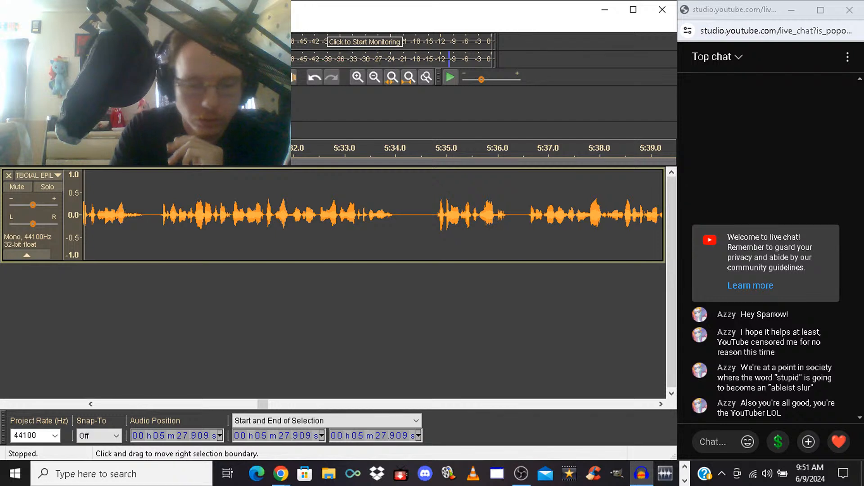
key(ctrl+z)
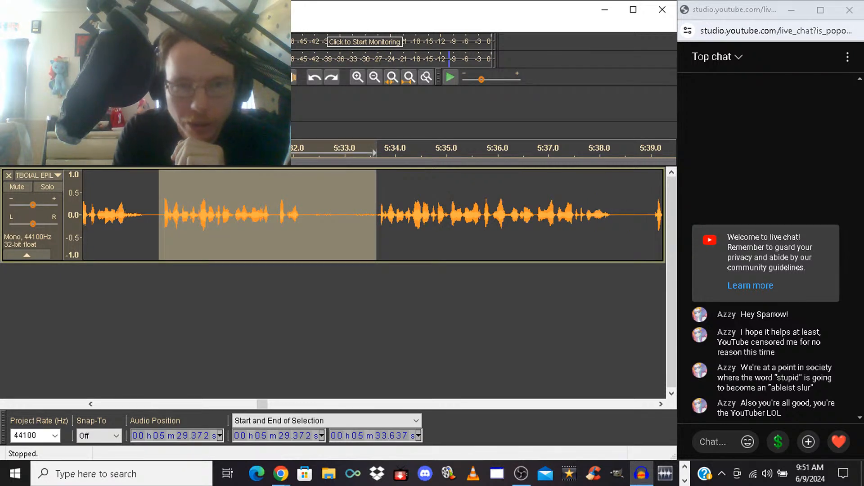
Silence the take from 5:29.372 to 5:33.637, and shorten the pause by deleting the silence from 5:29.930 onward
key(ctrl+l)
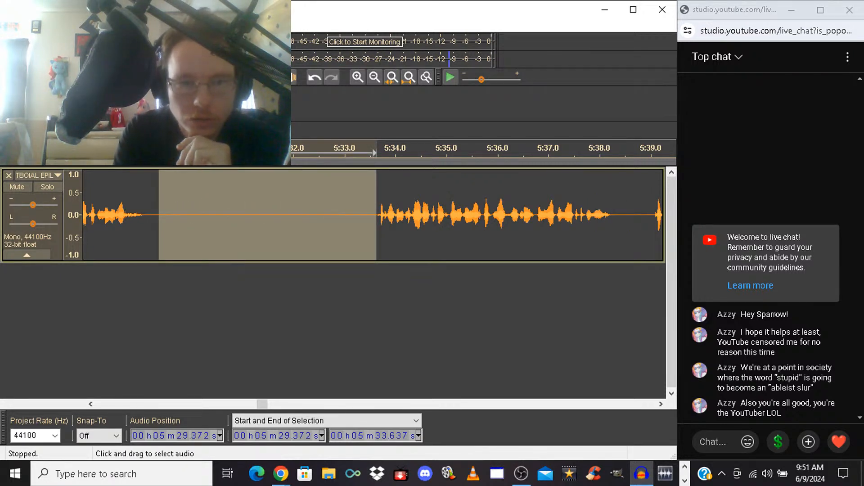
drag(158, 211, 187, 212)
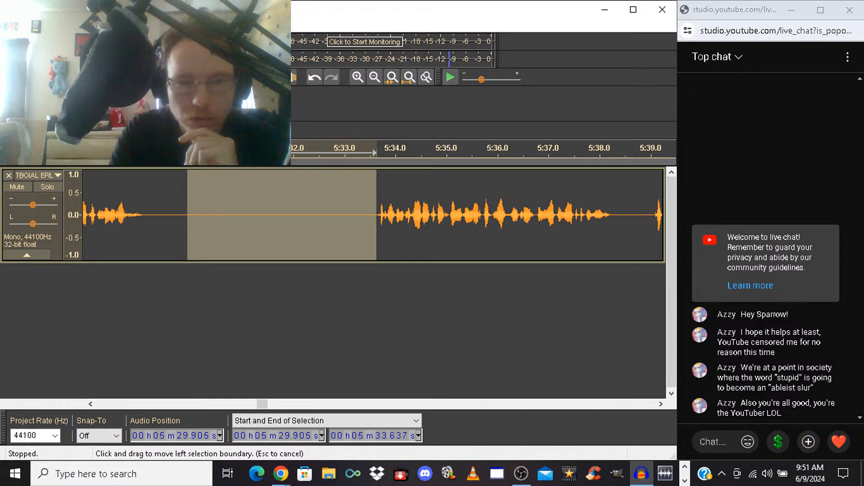
key(Delete)
key(space)
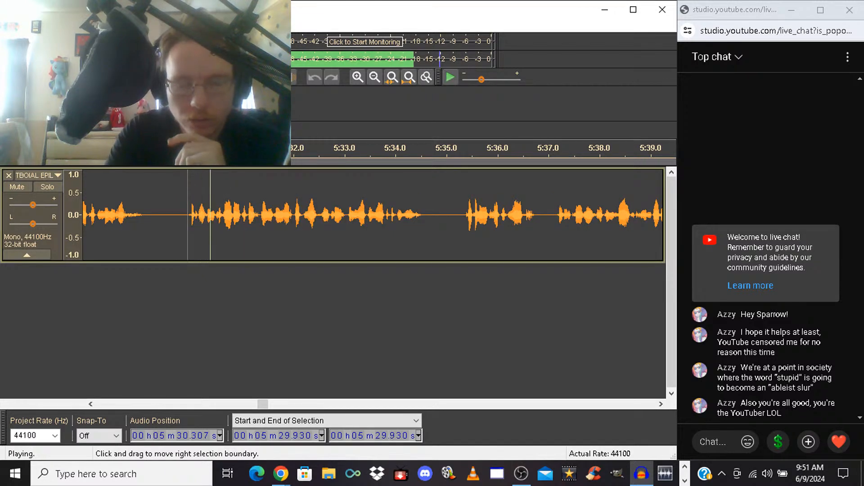
Play back the narration from 5:27.946 to check the pause before the next sentence
click(87, 215)
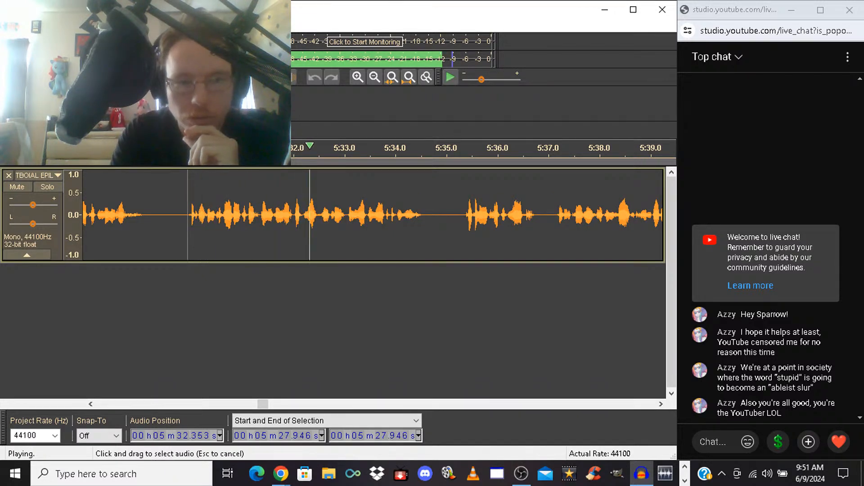
key(space)
key(space)
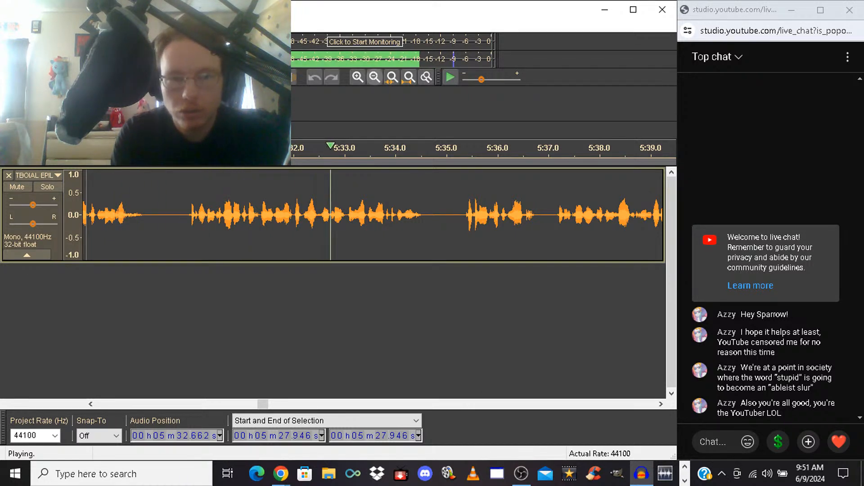
click(375, 78)
click(375, 78)
key(space)
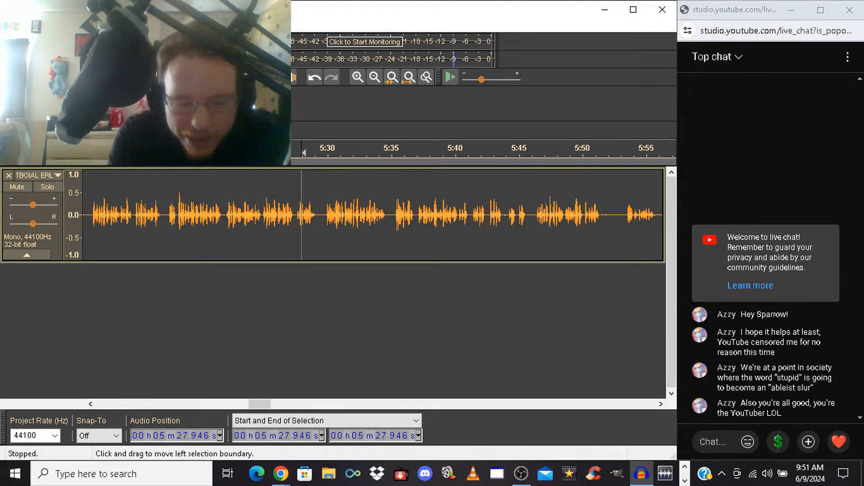
Undo the last deletion, delete the silence from 5:29.496 to 5:33.637 instead, and play back from 5:22.900
key(ctrl+z)
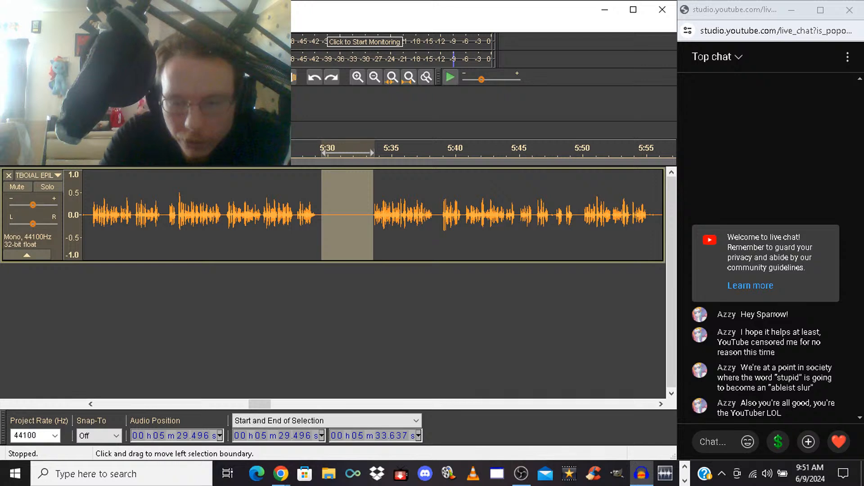
key(Delete)
click(237, 216)
key(space)
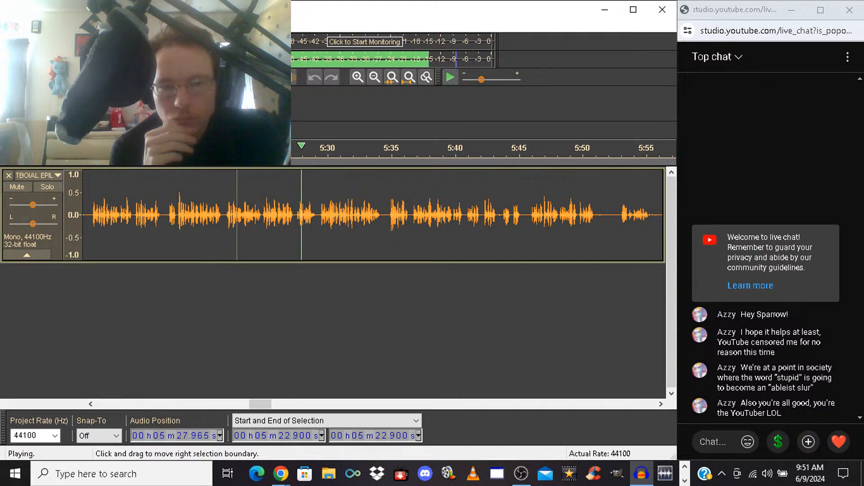
key(space)
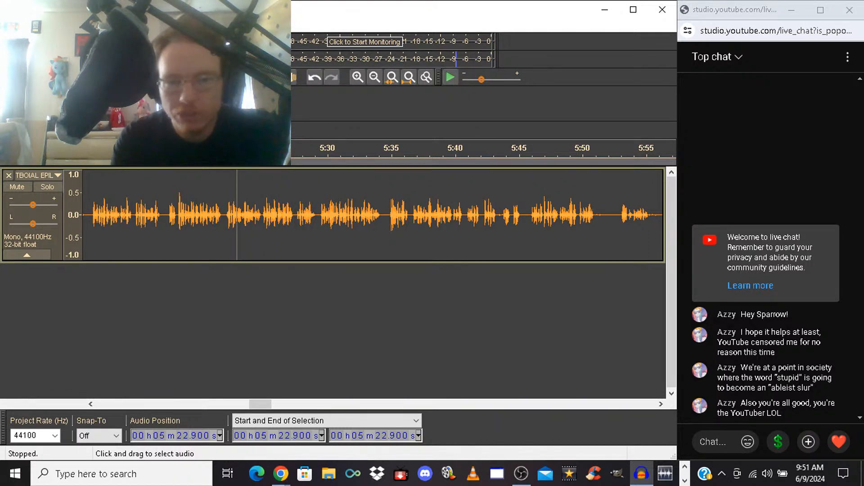
Delete the short pause between sentences starting at 5:27.332, and play back from 5:25.838 across the cut
click(291, 216)
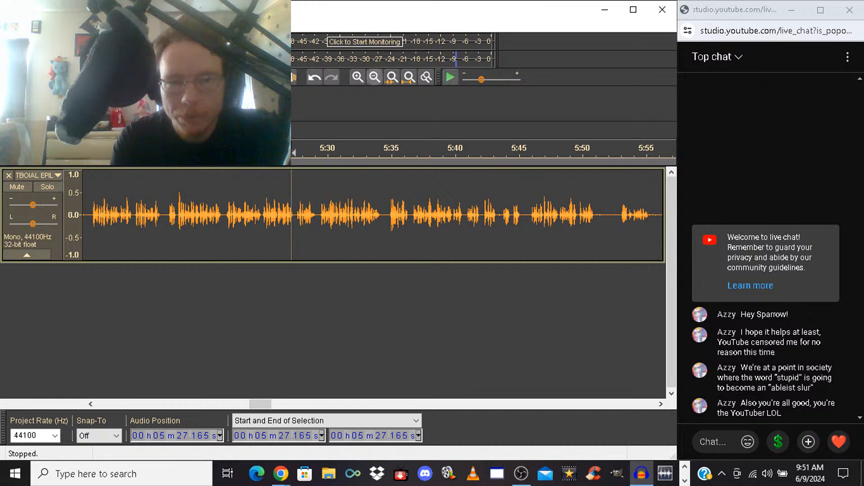
click(357, 77)
click(357, 77)
click(357, 77)
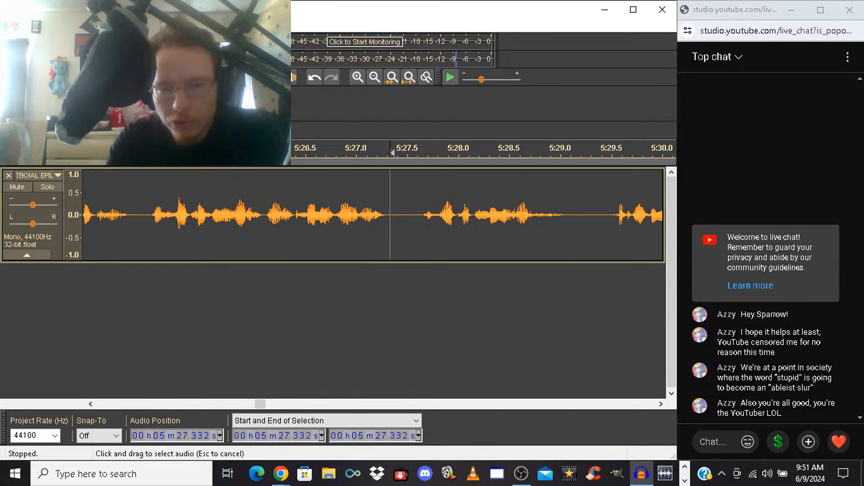
drag(389, 215, 421, 216)
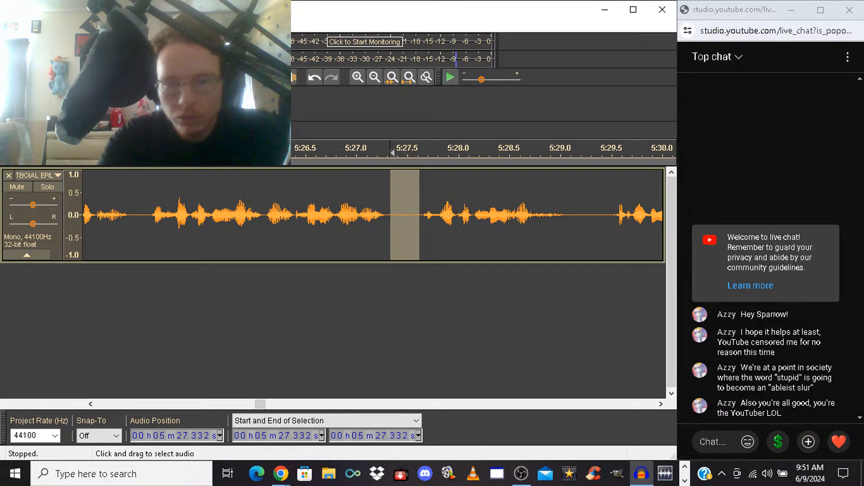
key(Delete)
click(237, 215)
key(space)
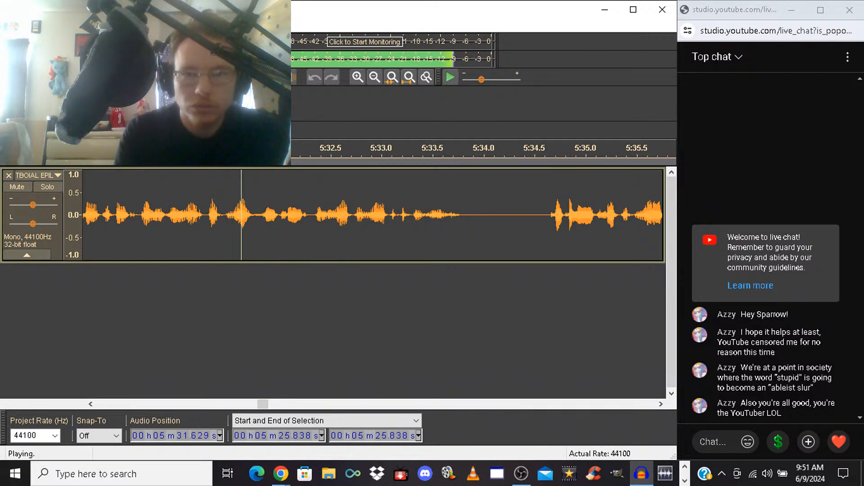
click(375, 77)
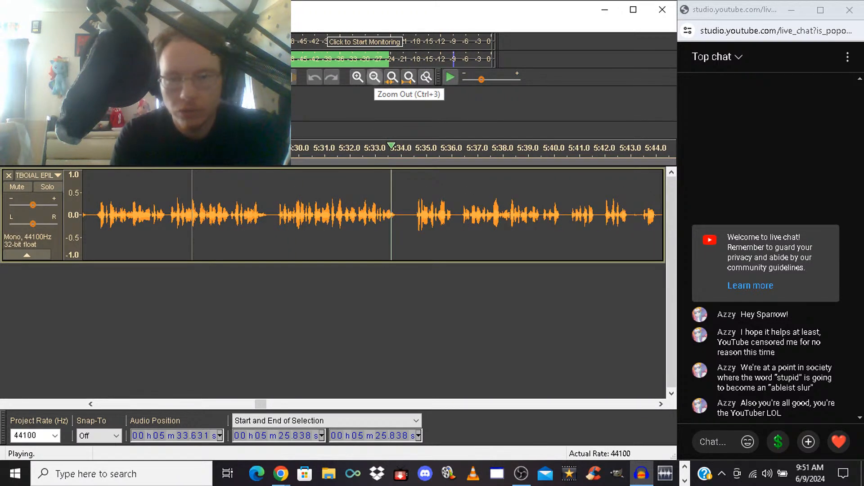
Delete the take from 5:39.588 to 5:45.589 after listening to it, and play back from 5:37.505 across the cut
key(space)
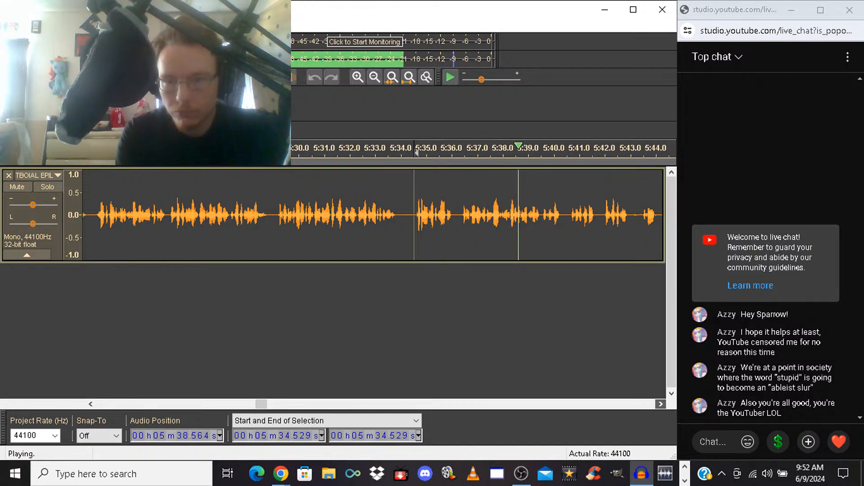
click(661, 404)
click(661, 404)
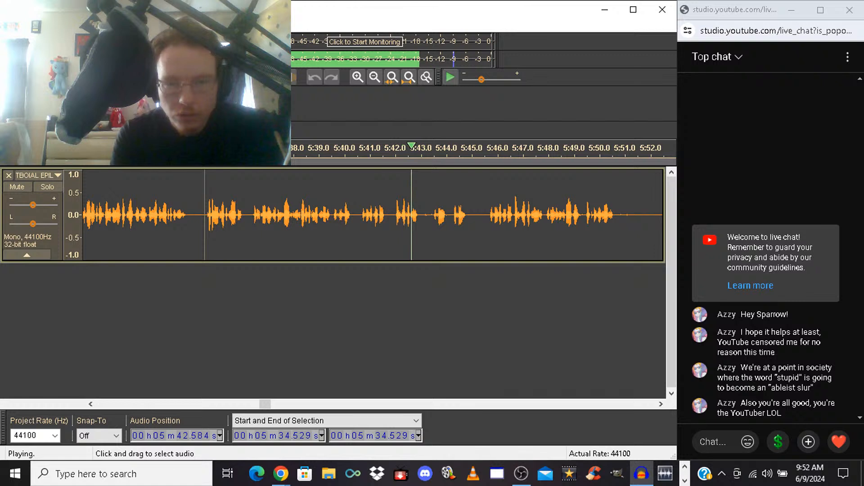
drag(333, 216, 487, 216)
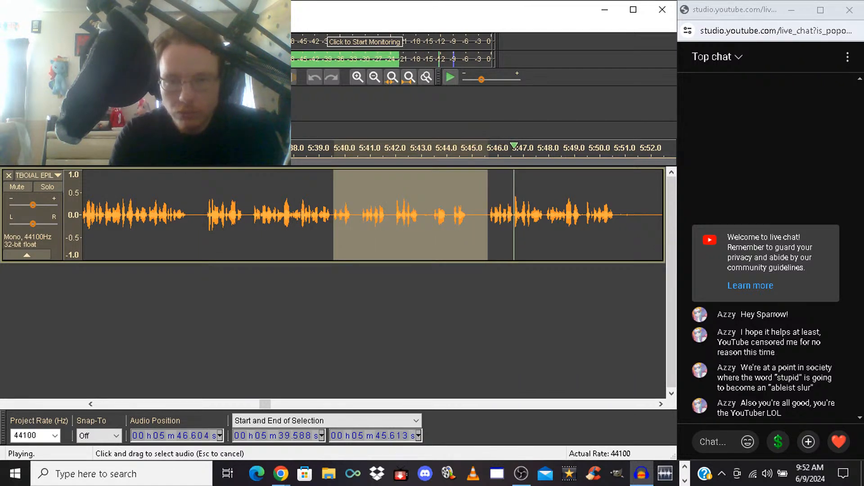
key(space)
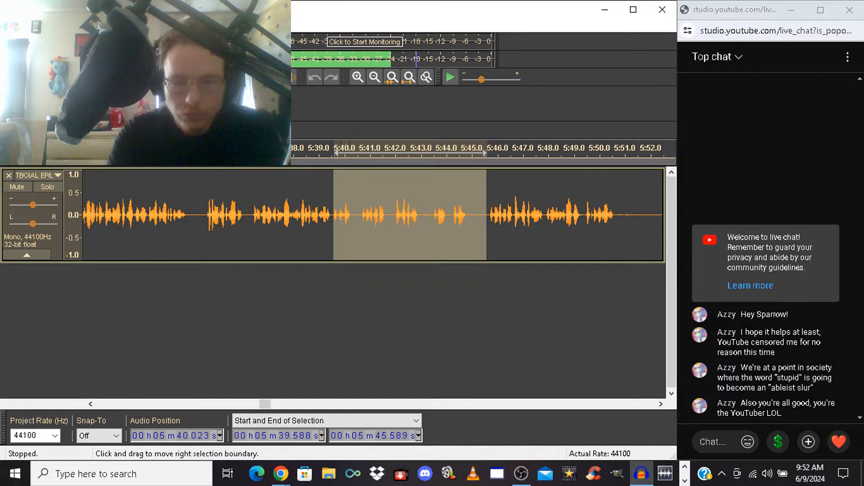
key(Delete)
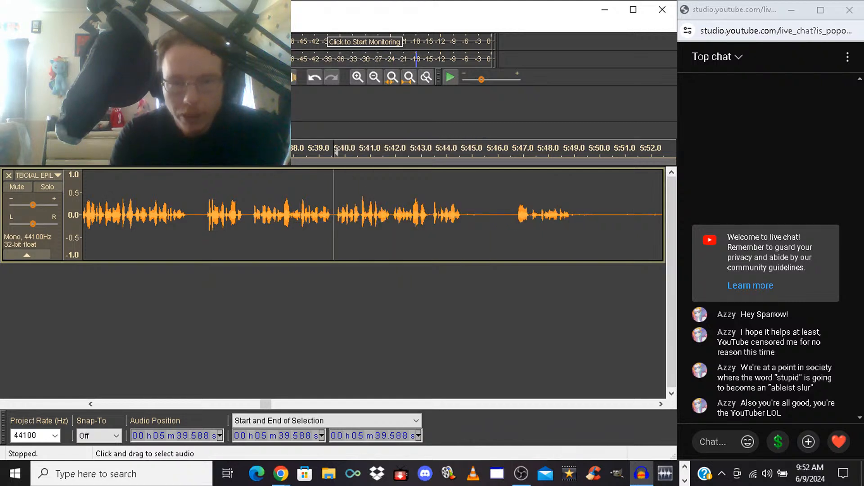
click(280, 216)
key(space)
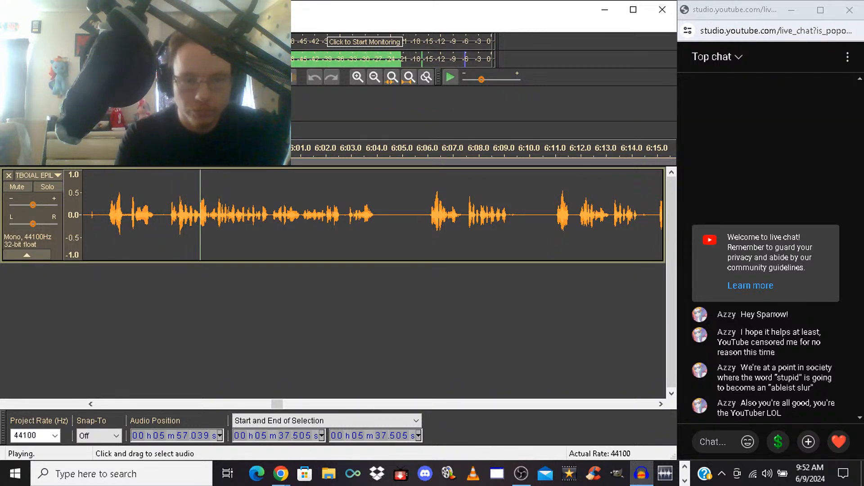
Review the repeated takes after 5:36 and delete the audio from 5:36.340 to about 5:55.854
key(space)
drag(169, 215, 114, 215)
drag(84, 225, 149, 225)
key(space)
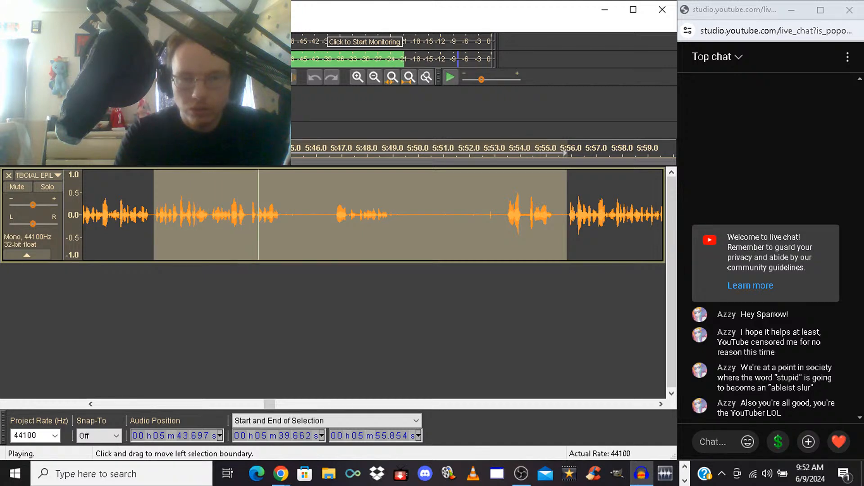
key(space)
drag(154, 215, 260, 215)
key(space)
key(Delete)
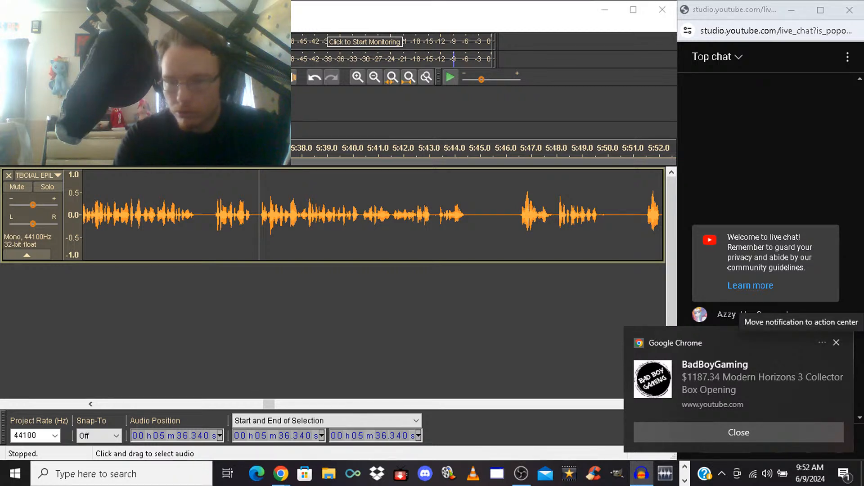
Dismiss the browser notification and play back the narration from 5:36.340 and again from 5:40.654 to check the cut
click(837, 342)
key(space)
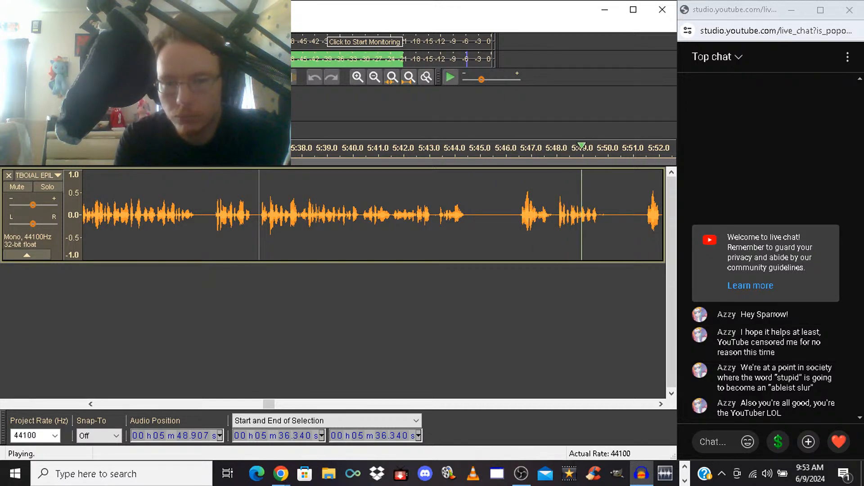
click(369, 212)
key(space)
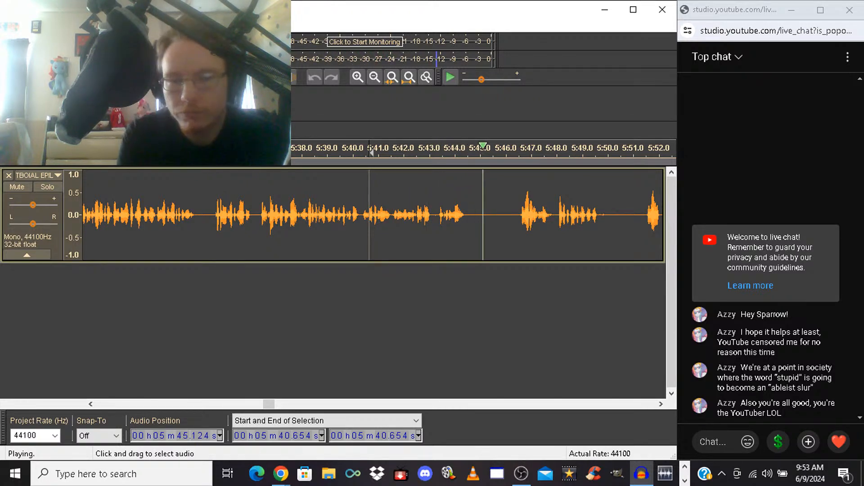
click(417, 215)
key(space)
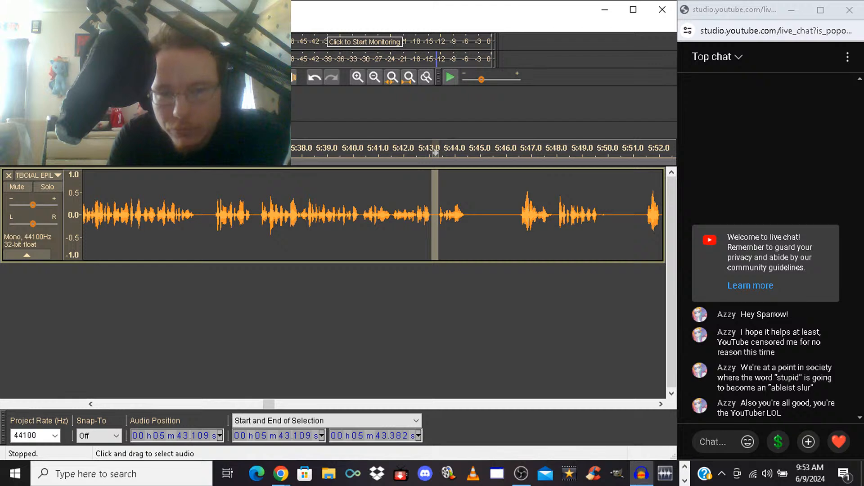
Play back the narration from 5:40.257 to check the short pause between 5:43.109 and 5:43.382
key(ctrl+z)
key(space)
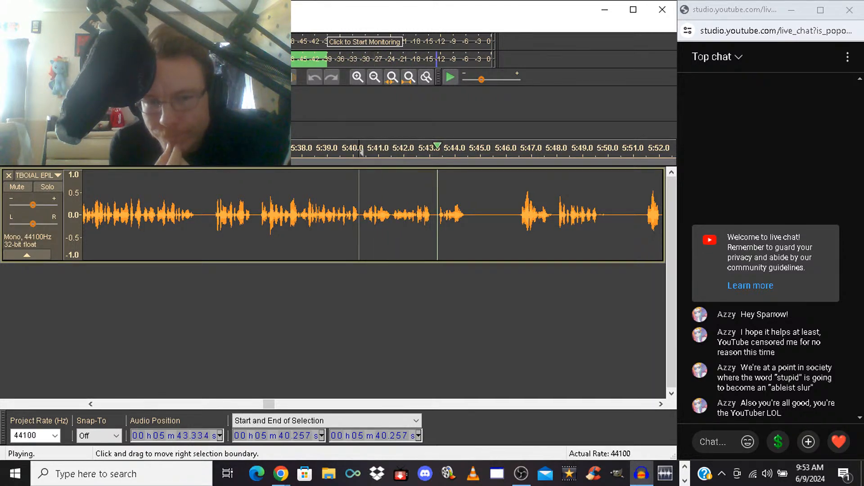
key(space)
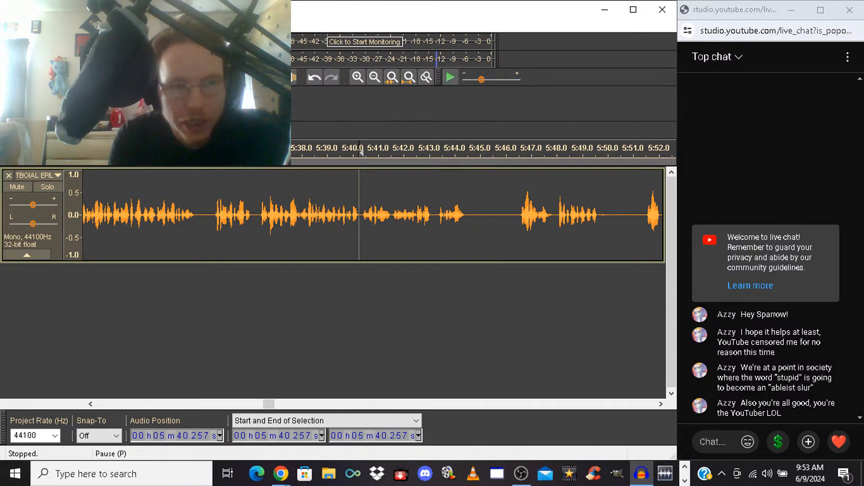
click(8, 26)
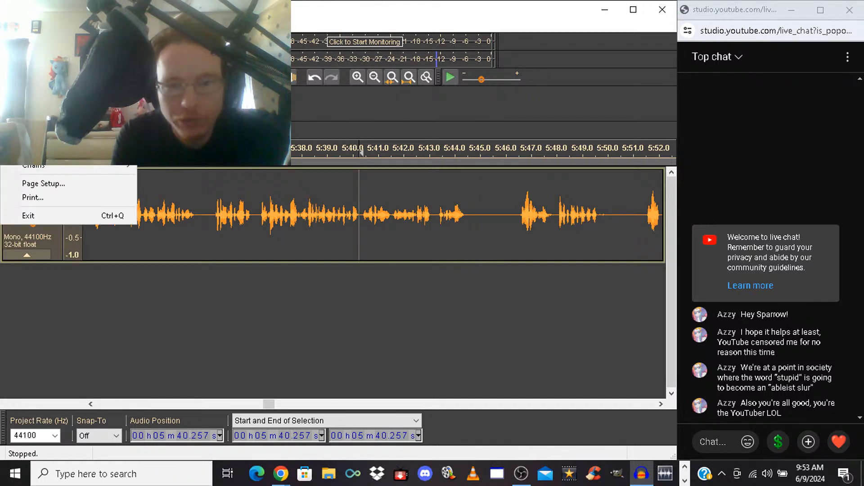
key(Escape)
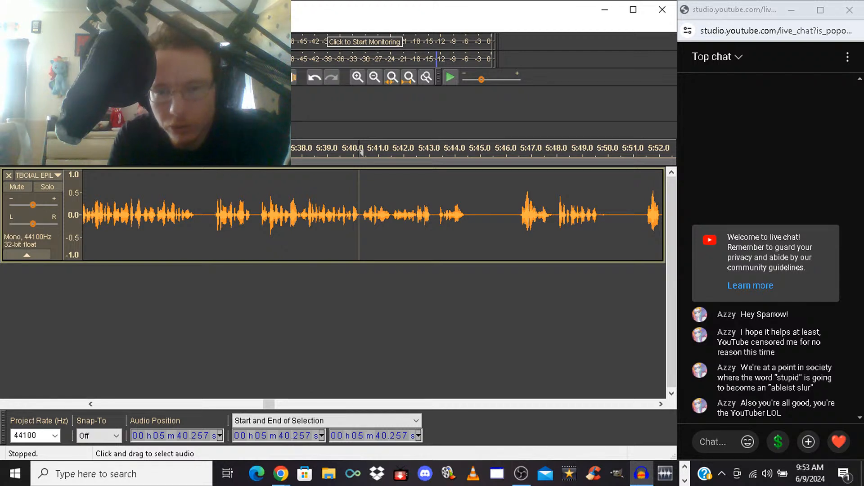
Play back from 5:46.233 and try deleting the takes from there to 6:04.012
key(ctrl+a)
click(511, 215)
key(space)
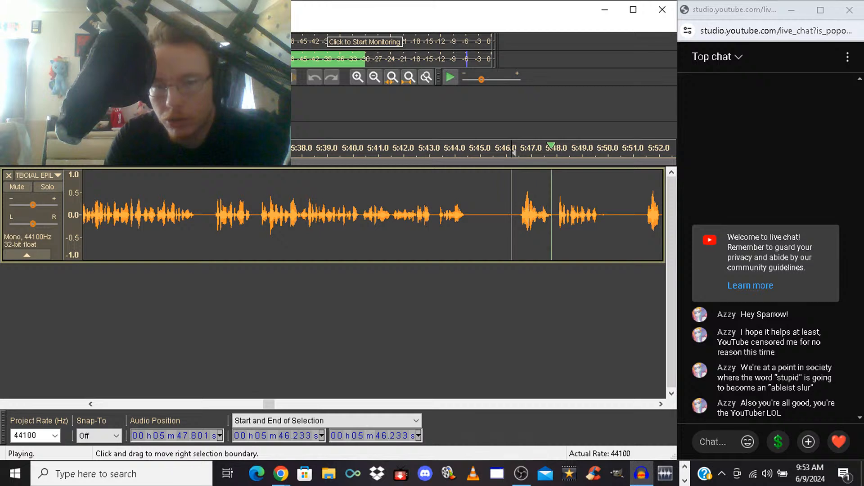
drag(512, 216, 649, 215)
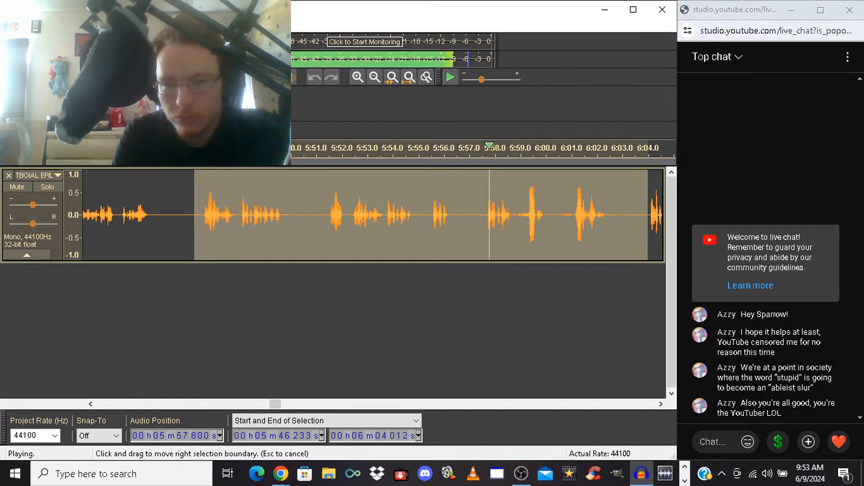
key(space)
key(Delete)
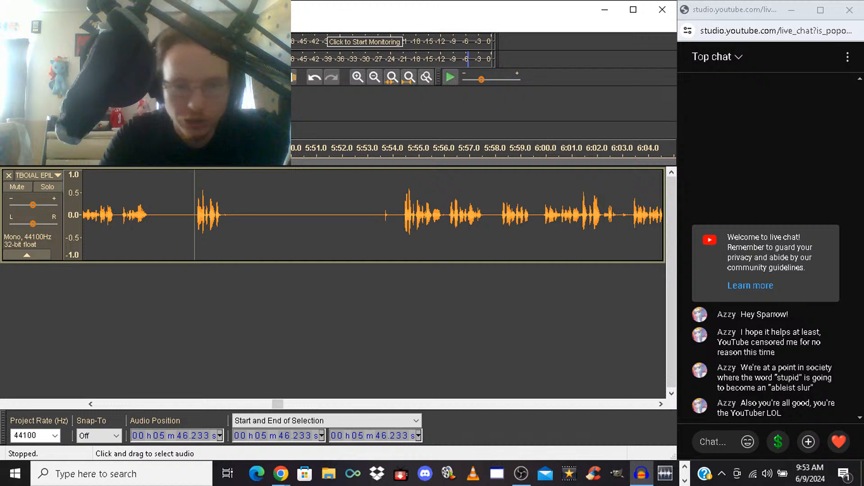
Try deleting the take and silence from 5:46.233 to 5:54.367, and undo the last two deletions
key(space)
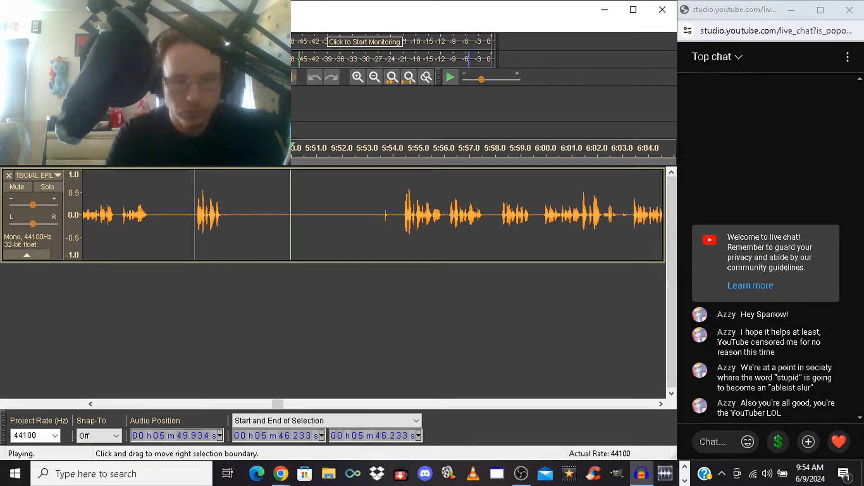
mouse_move(194, 215)
mouse_down()
mouse_move(415, 216)
mouse_move(401, 216)
mouse_up()
key(space)
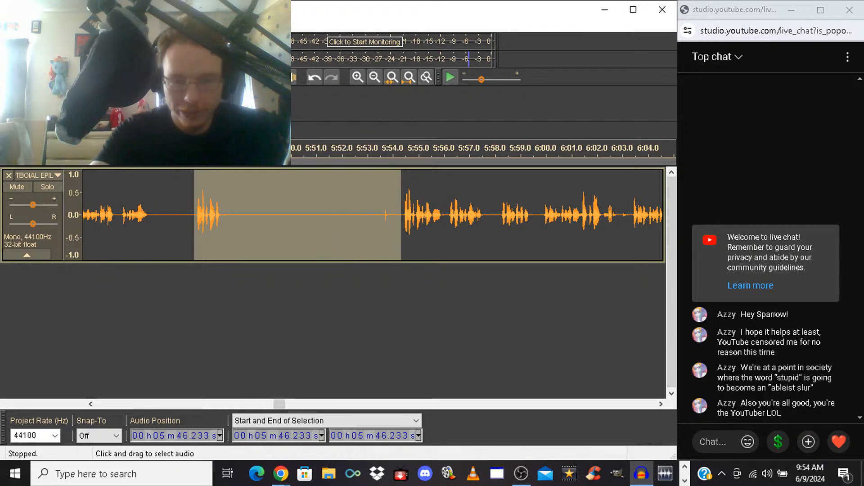
key(Delete)
key(space)
key(space)
key(ctrl+z)
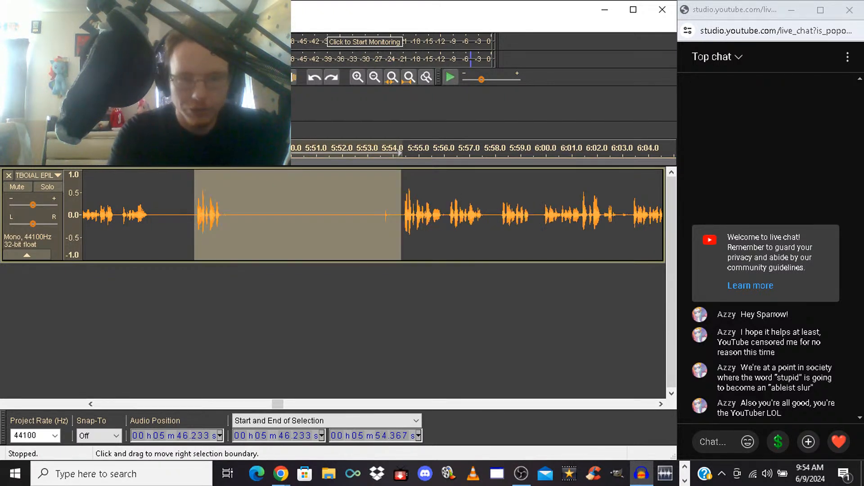
key(ctrl+z)
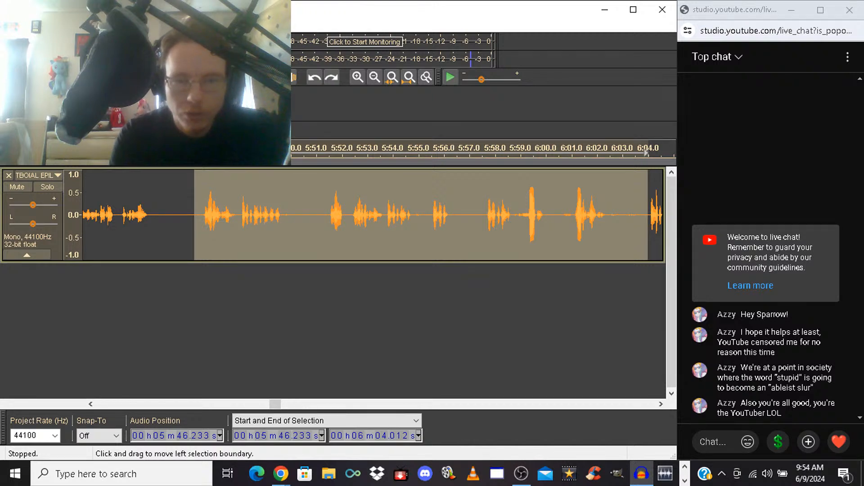
Move the selection start to 5:48.043, delete the audio from there to 6:04.012, and briefly play the cut
drag(194, 215, 238, 215)
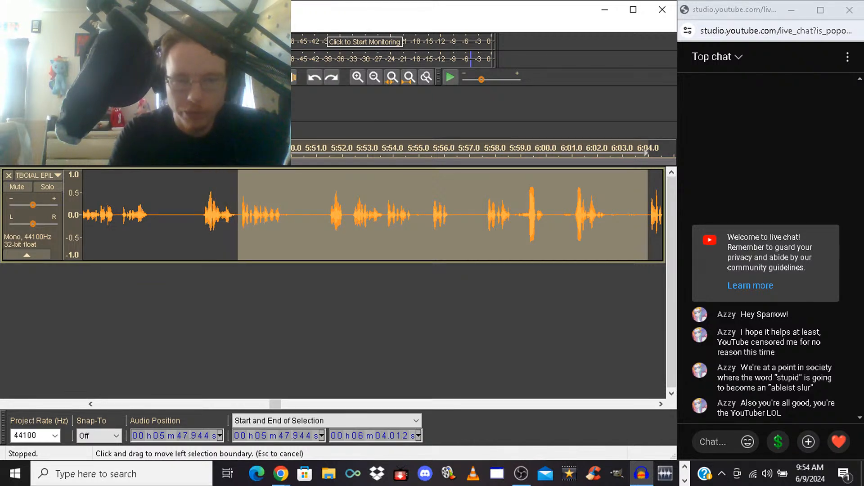
key(space)
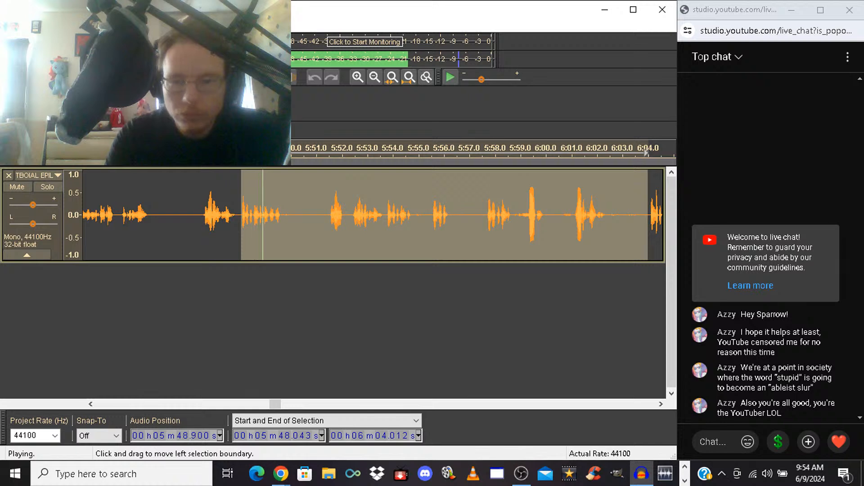
key(Delete)
key(space)
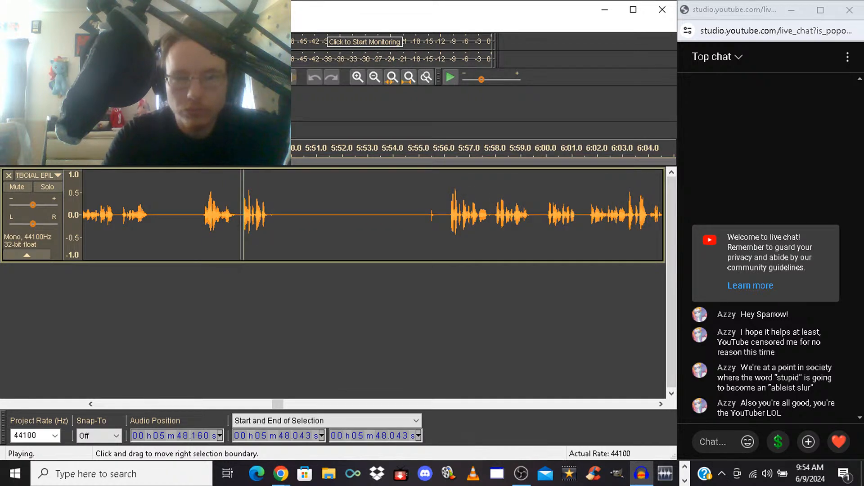
key(space)
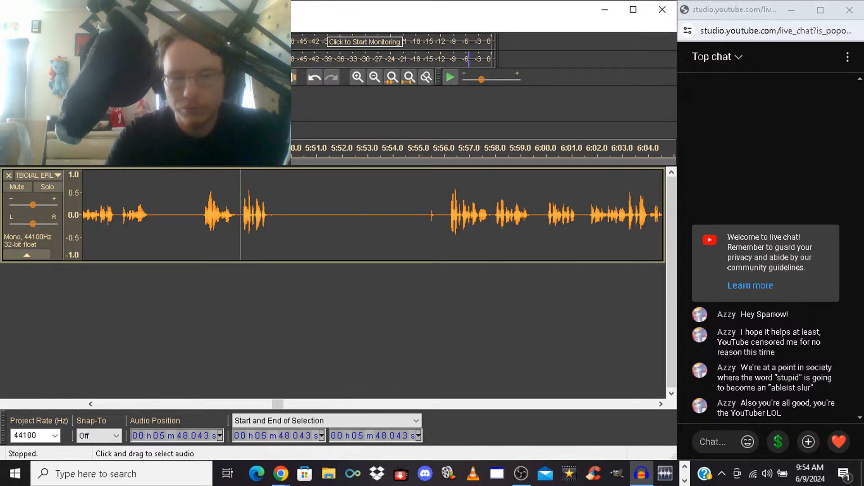
Delete the short take and long silence from 5:48.043 to 5:56.152, and play back from the cut
drag(241, 216, 447, 216)
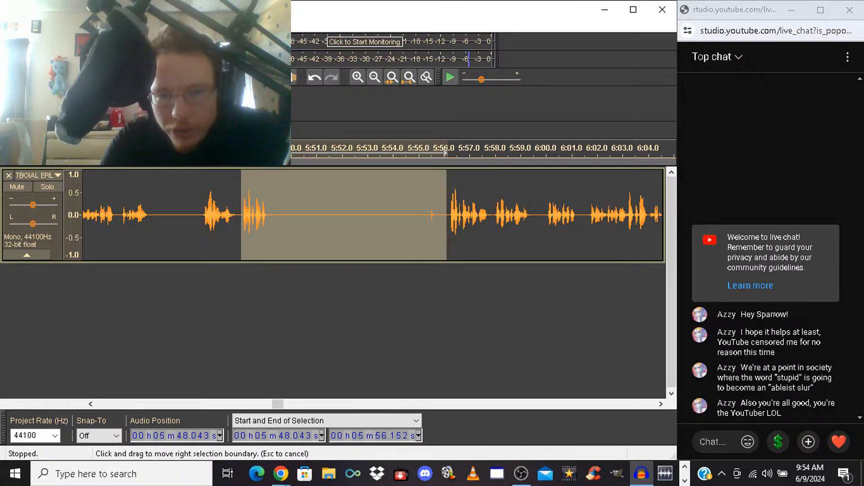
key(Delete)
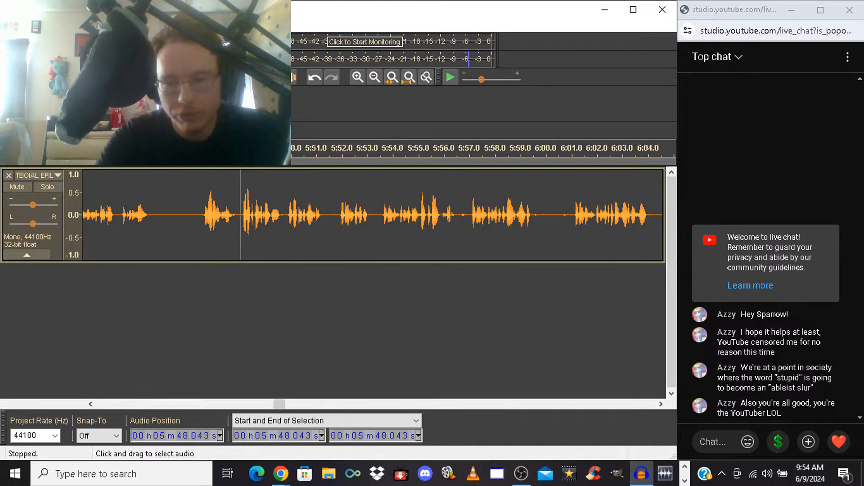
key(space)
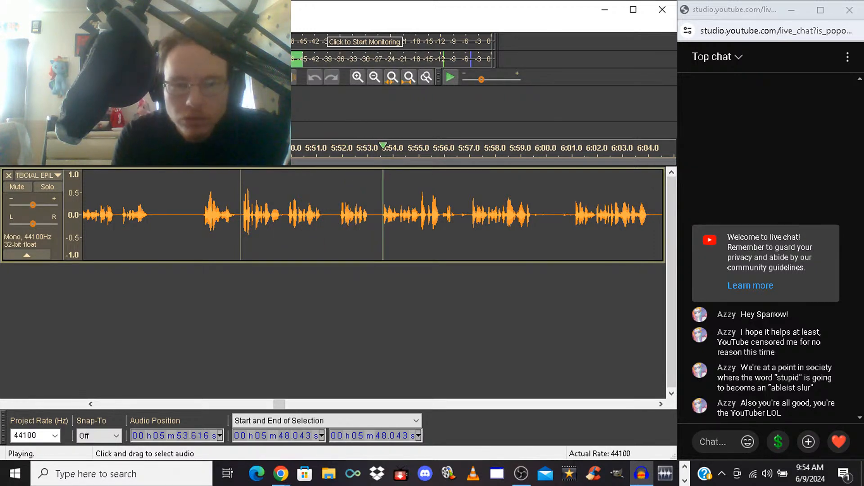
Delete the short pause between phrases starting at 5:49.655, and play back from 5:47.994 across the cut
drag(282, 216, 287, 216)
key(space)
key(Delete)
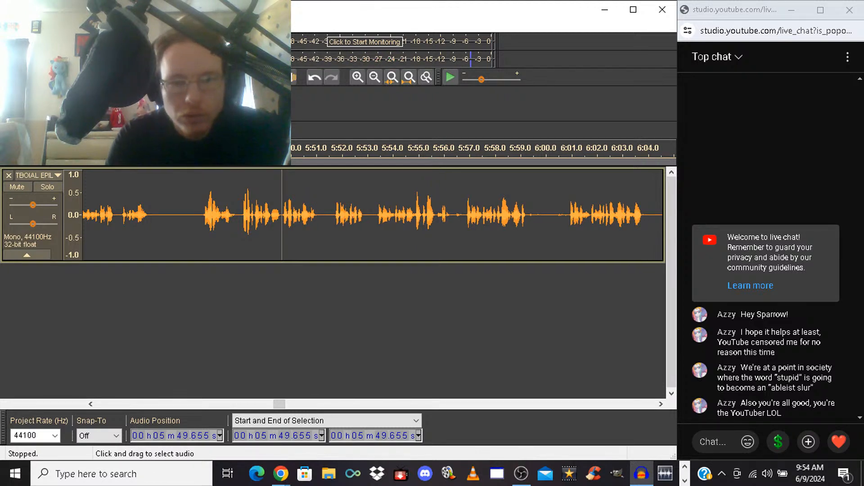
click(240, 216)
key(space)
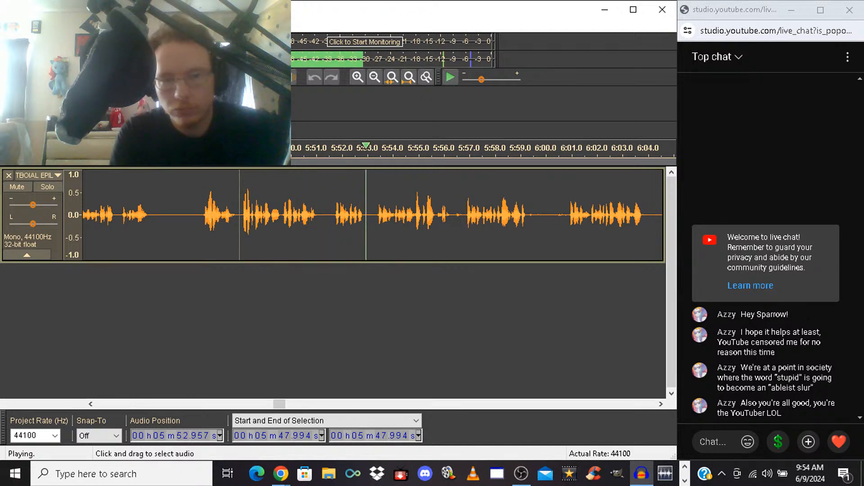
Listen through the unwanted takes, delete the audio from 5:51.565 to 6:45.447, and play back from the cut
drag(330, 211, 500, 212)
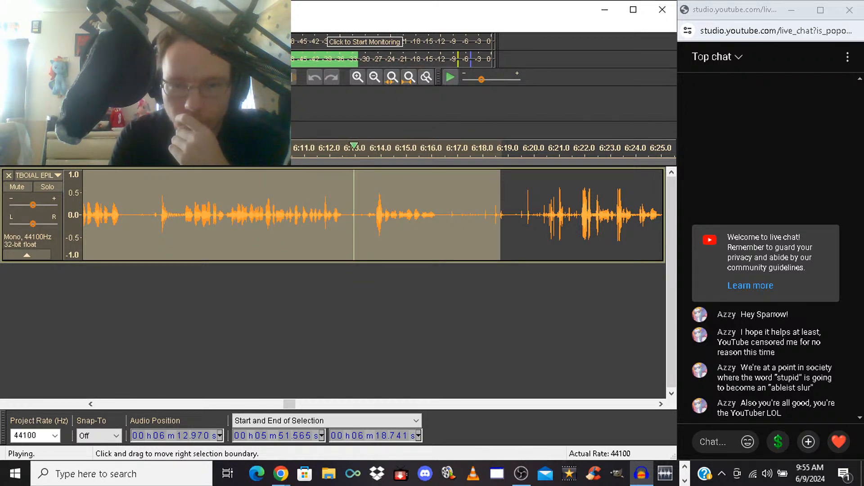
drag(500, 216, 582, 216)
key(space)
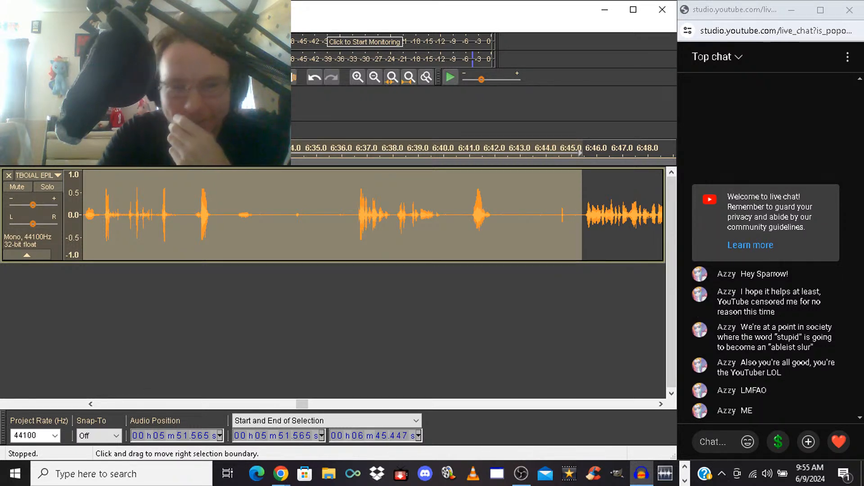
key(Left)
key(space)
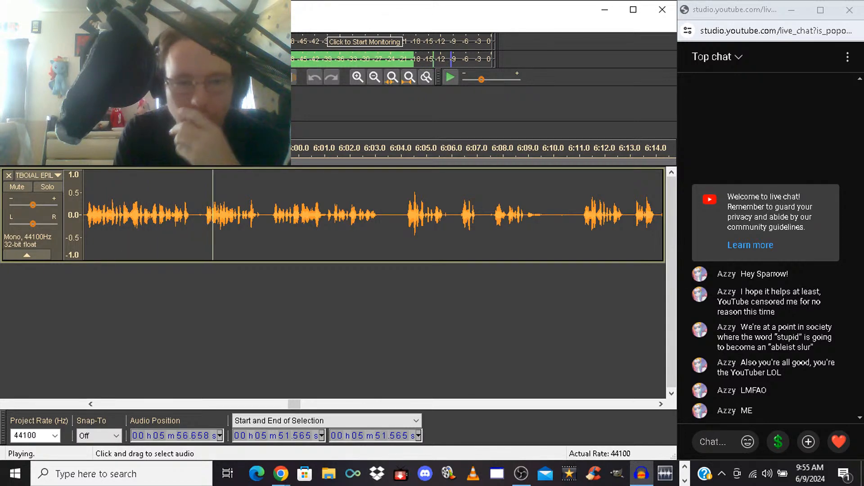
Audition the phrase ending at 5:56.251, move the selection start to 5:54.794, and delete the selected audio
drag(203, 216, 152, 216)
key(space)
key(space)
key(space)
key(space)
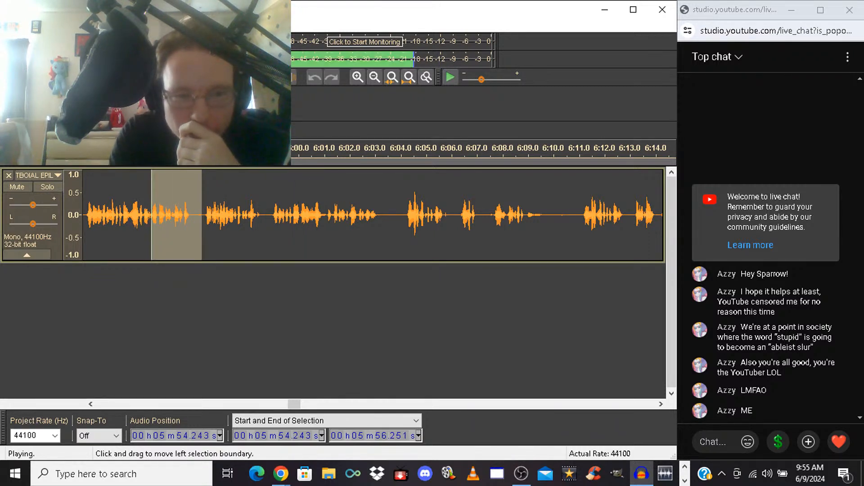
key(space)
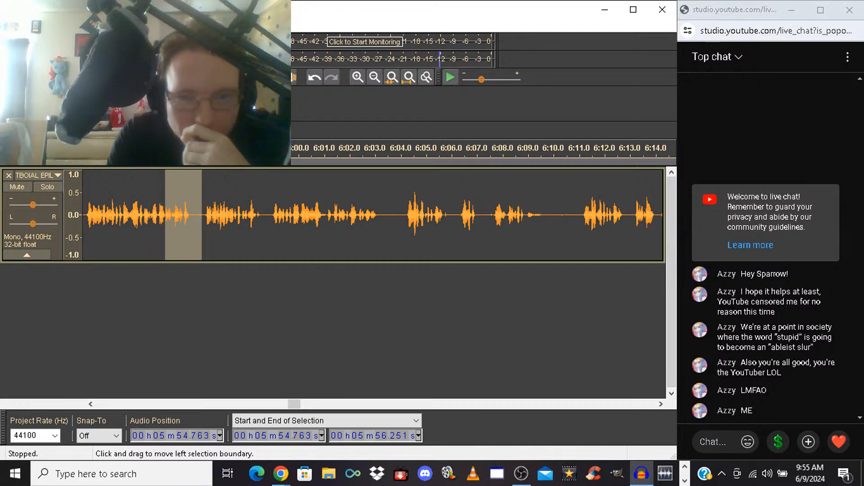
click(358, 77)
click(358, 77)
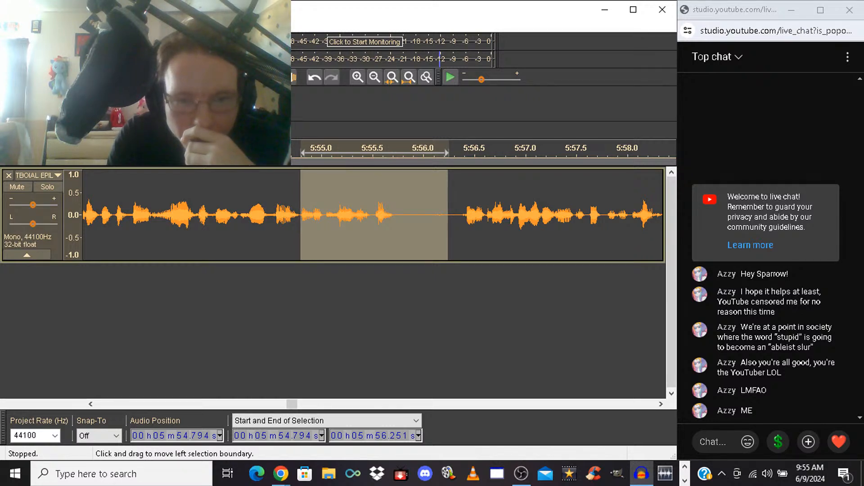
key(Delete)
Play back across the cut from 5:54.100 and repeat the check
click(230, 216)
key(space)
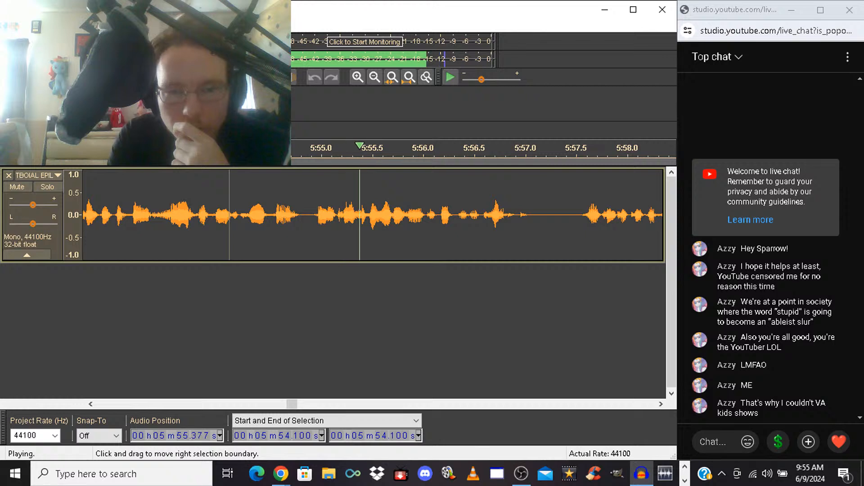
key(space)
key(space)
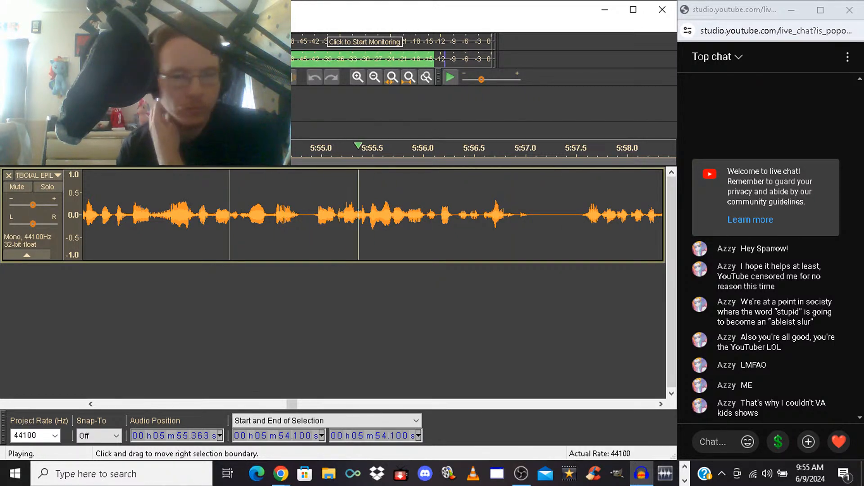
key(space)
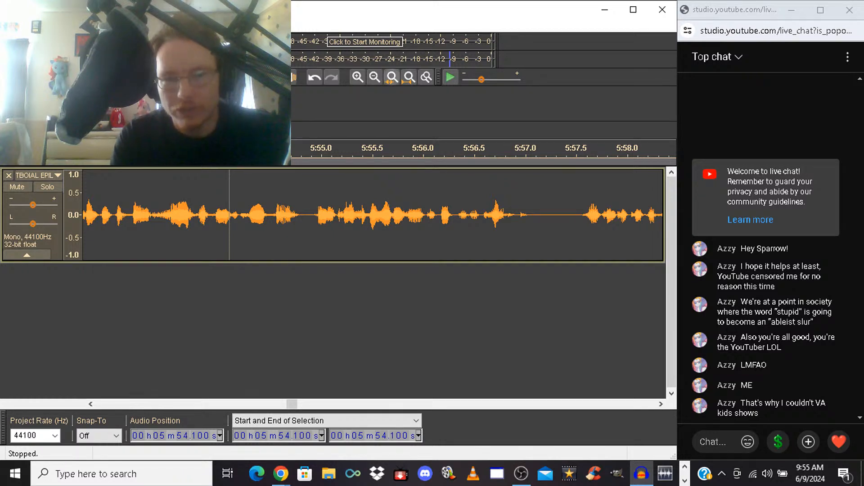
Play the whole line repeatedly from 5:51.484 to judge how the phrases flow across the cut
click(375, 77)
click(374, 78)
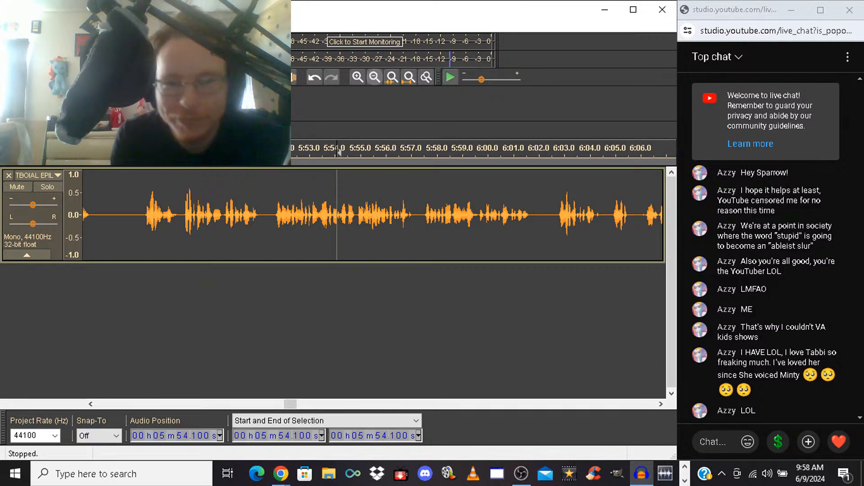
click(358, 77)
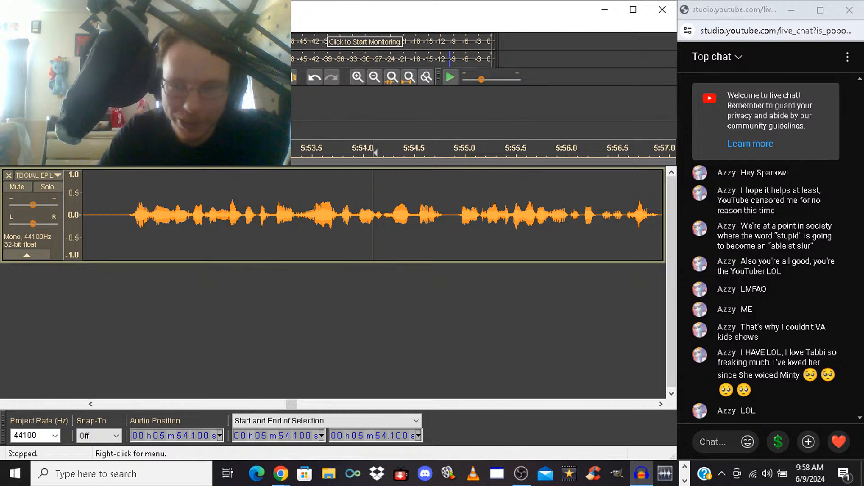
click(123, 225)
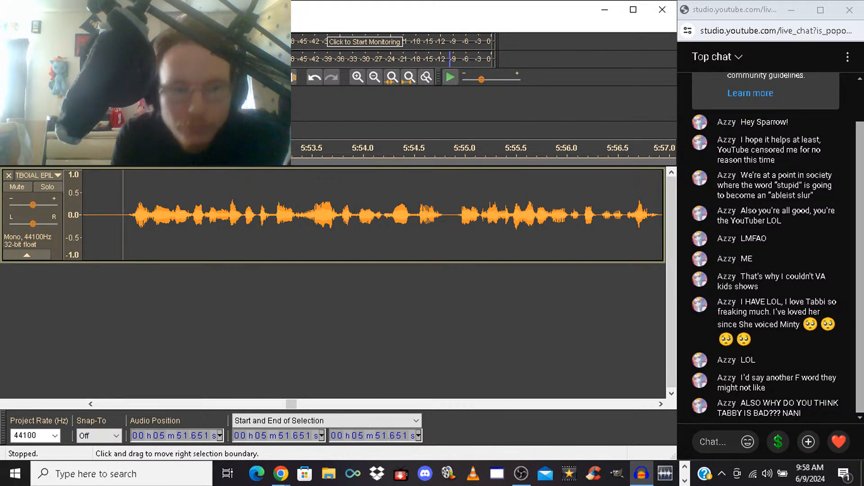
click(106, 216)
key(space)
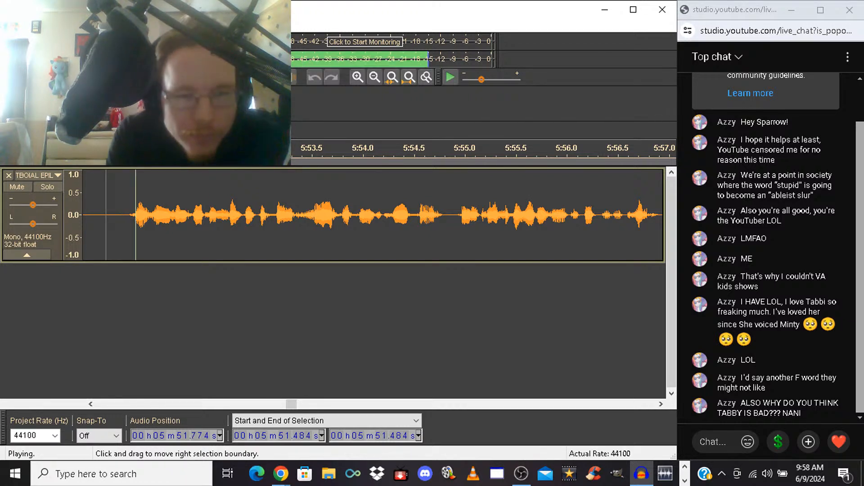
key(space)
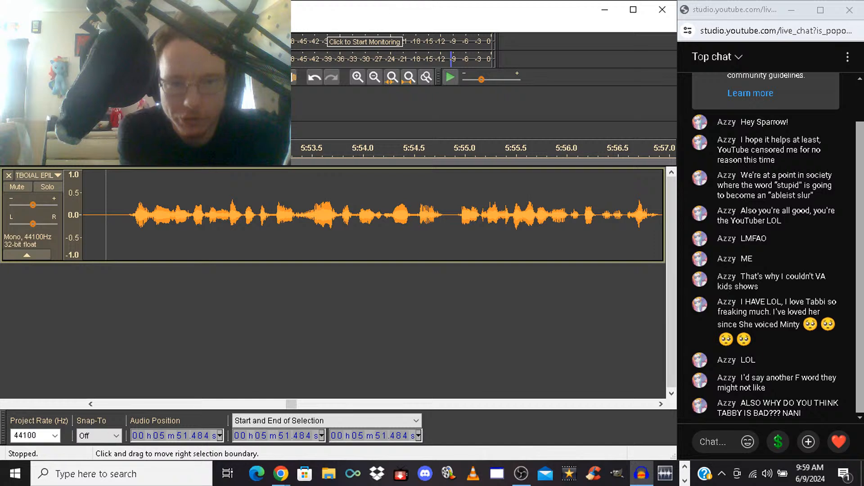
key(space)
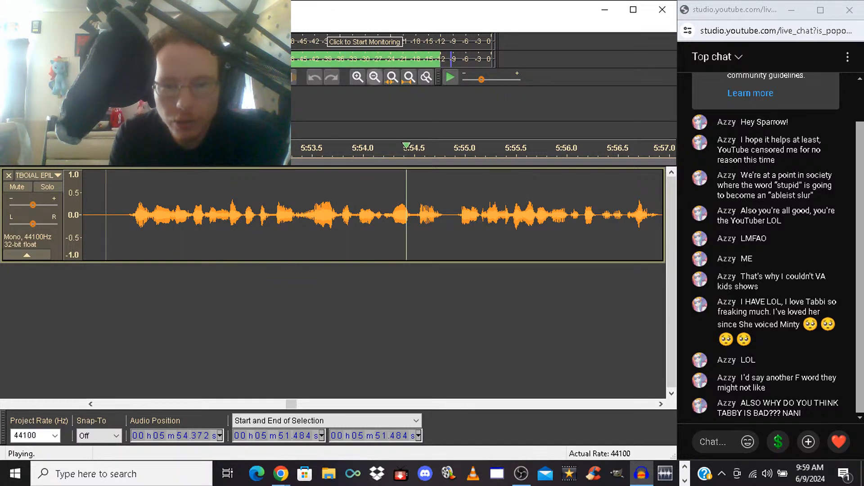
click(375, 77)
click(374, 77)
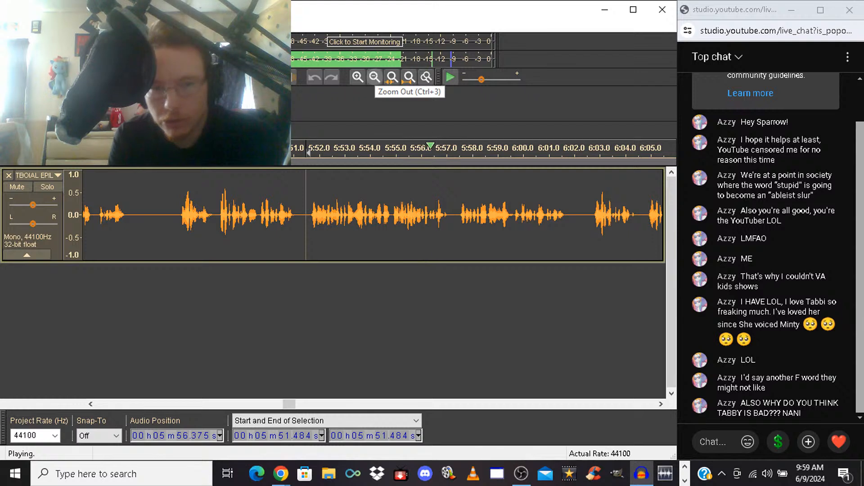
key(space)
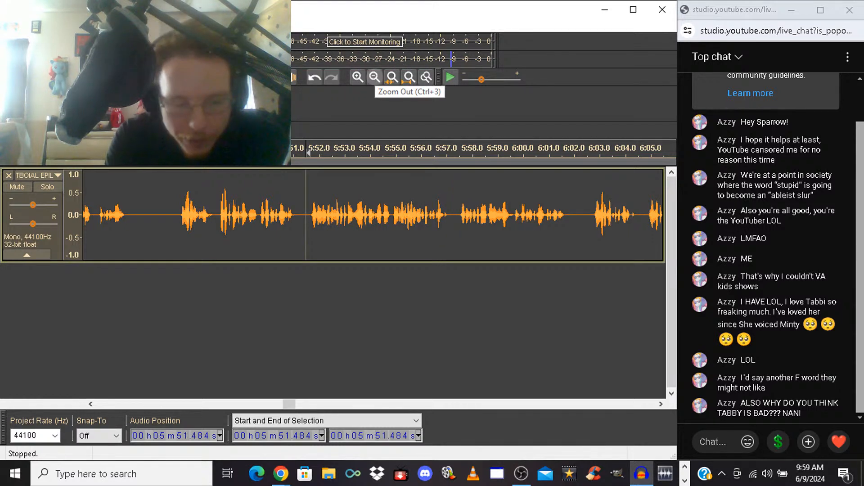
key(space)
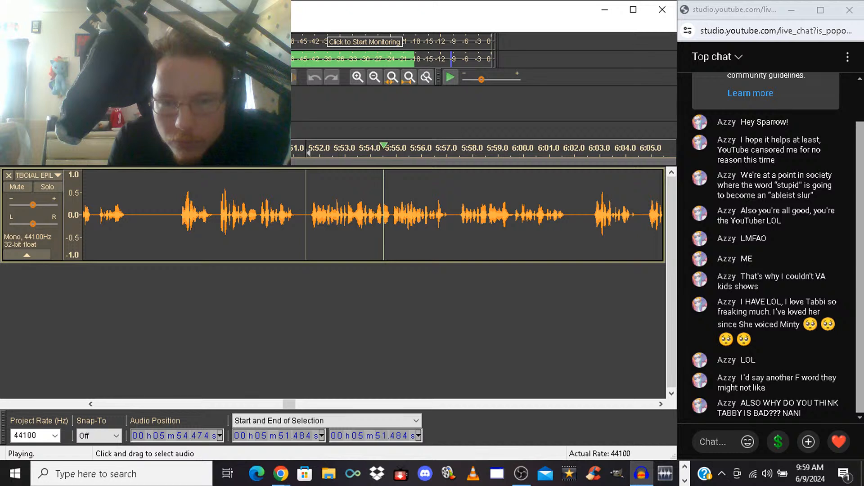
key(space)
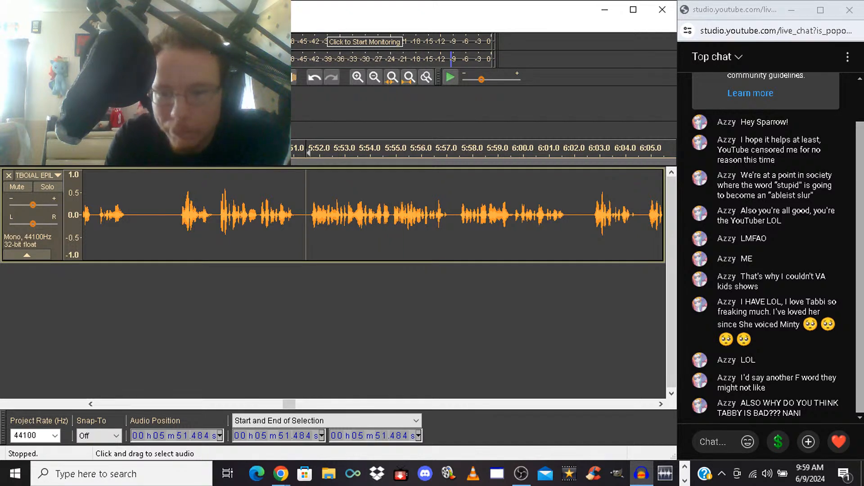
Select the short gap between phrases from 5:54.813 to 5:54.924, and listen through the passage from 5:54.088
click(391, 212)
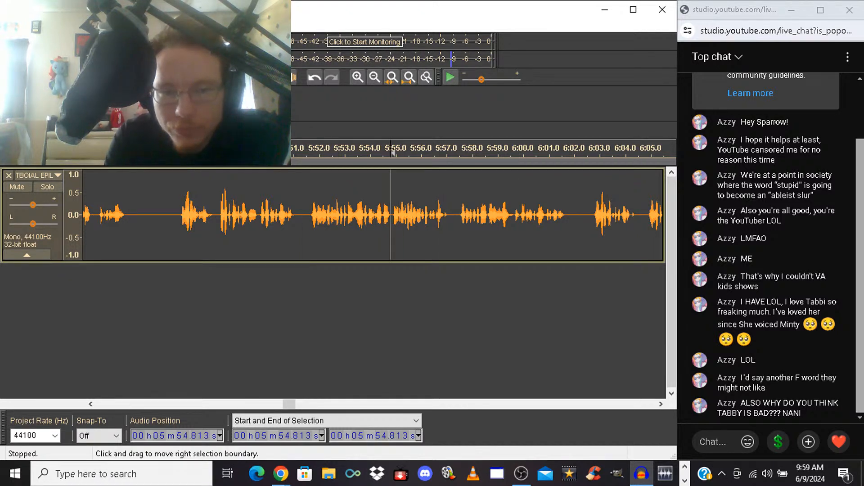
click(358, 78)
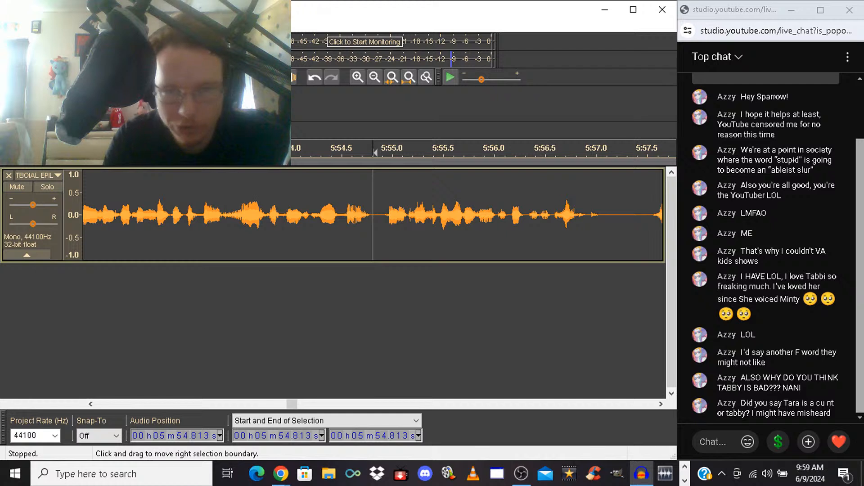
drag(373, 212, 384, 212)
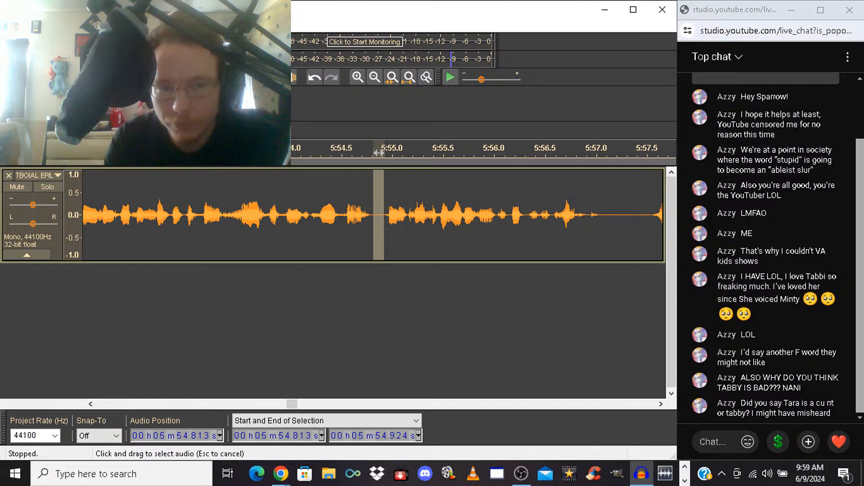
click(299, 152)
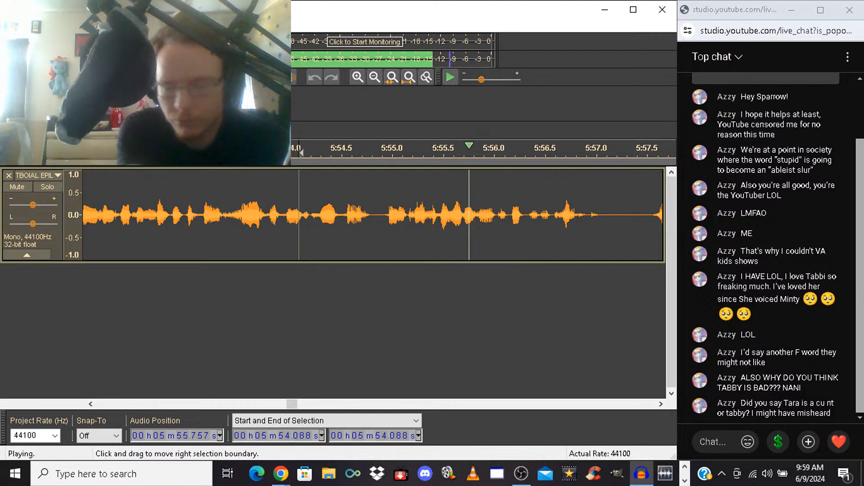
key(space)
key(space)
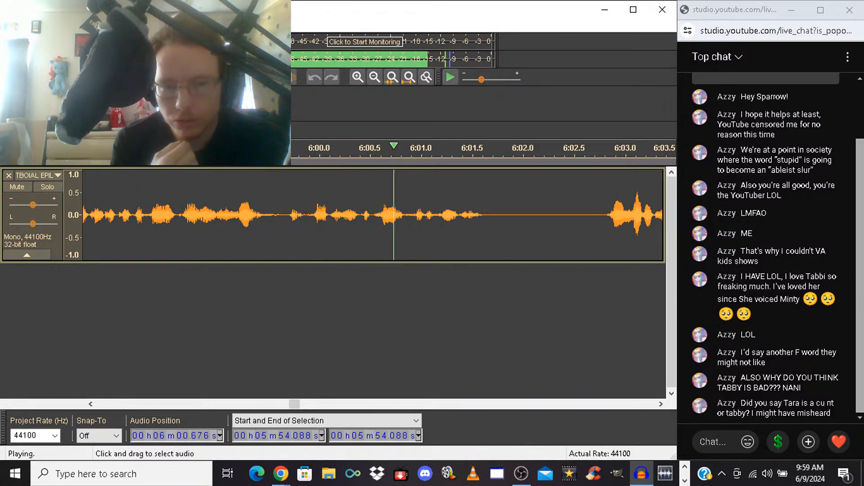
key(space)
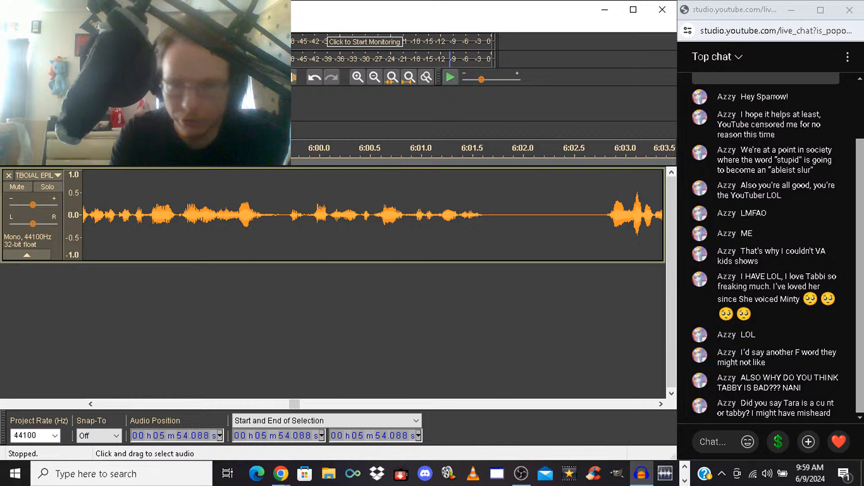
Listen from 6:00.367, select the small sound up to 6:00.659, and play back from 5:59.878 through the following takes
click(356, 211)
key(space)
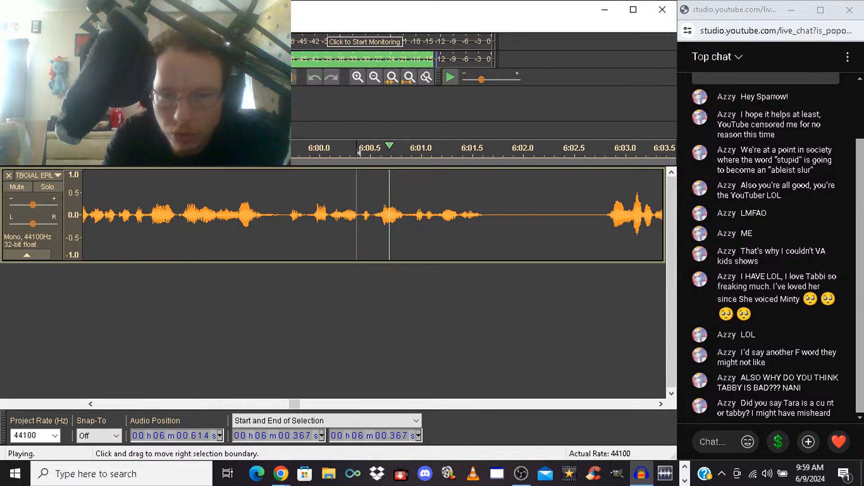
key(space)
drag(356, 211, 386, 211)
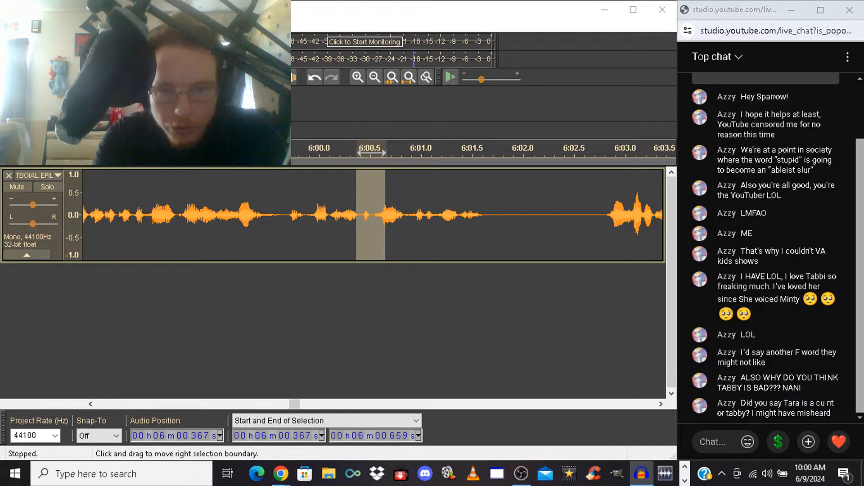
click(307, 213)
key(space)
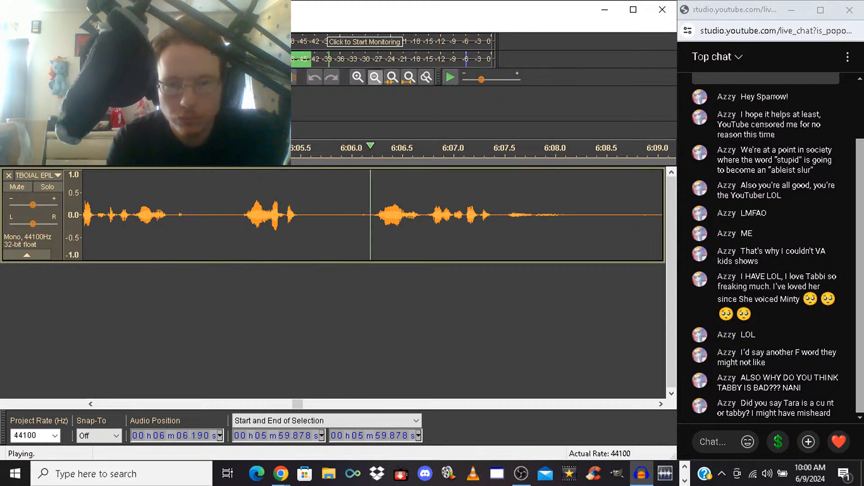
Stop playback and delete the unwanted takes from 6:02.673 to 6:09.480
click(375, 77)
drag(192, 215, 537, 215)
key(space)
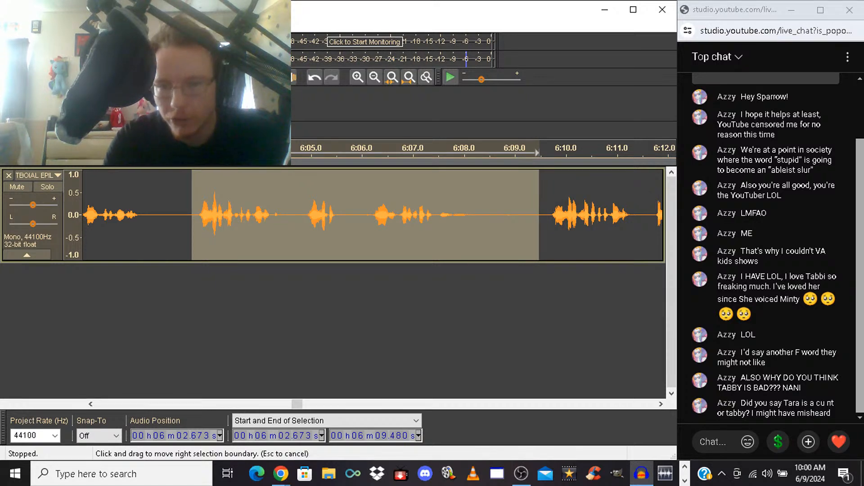
key(Delete)
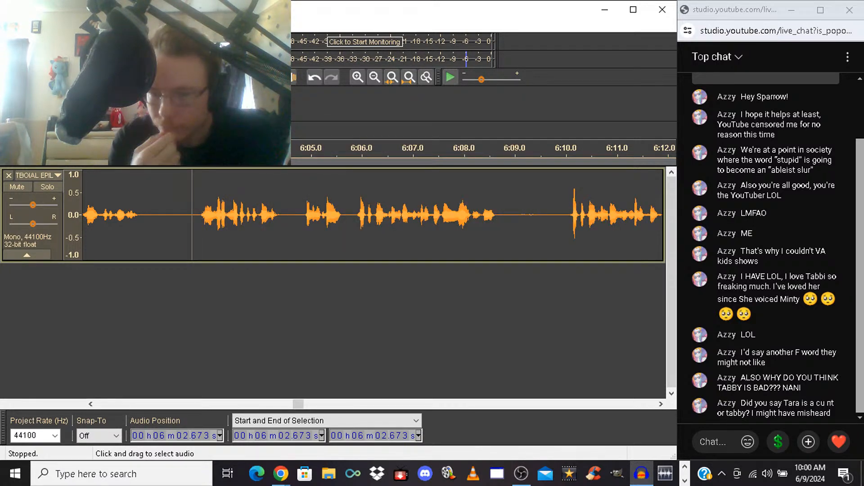
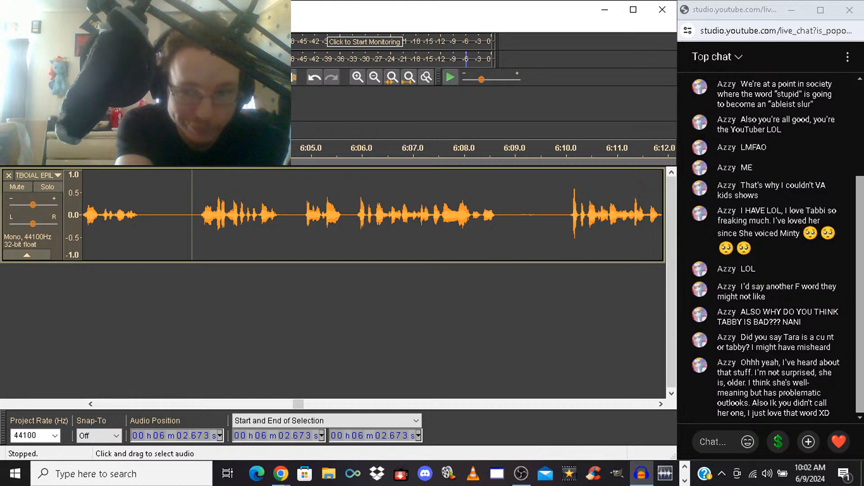
Listen from 6:02.673 through the following takes, and delete the unwanted take from 6:05.835 to about 6:10
key(space)
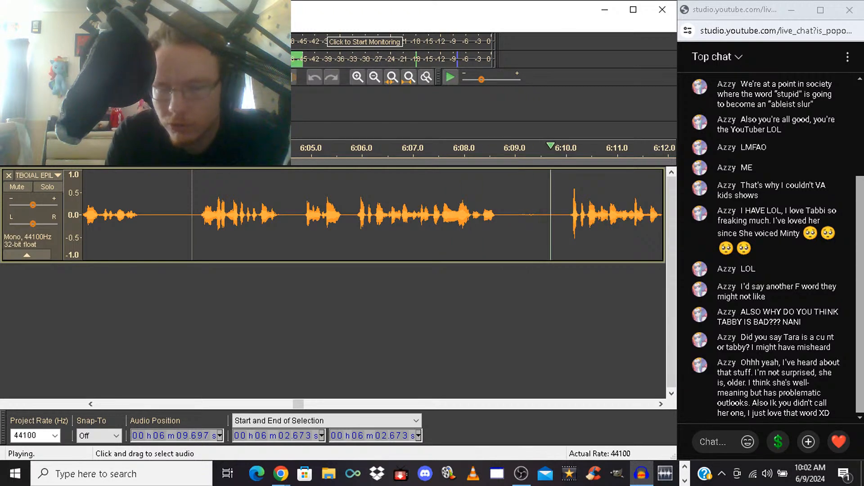
key(space)
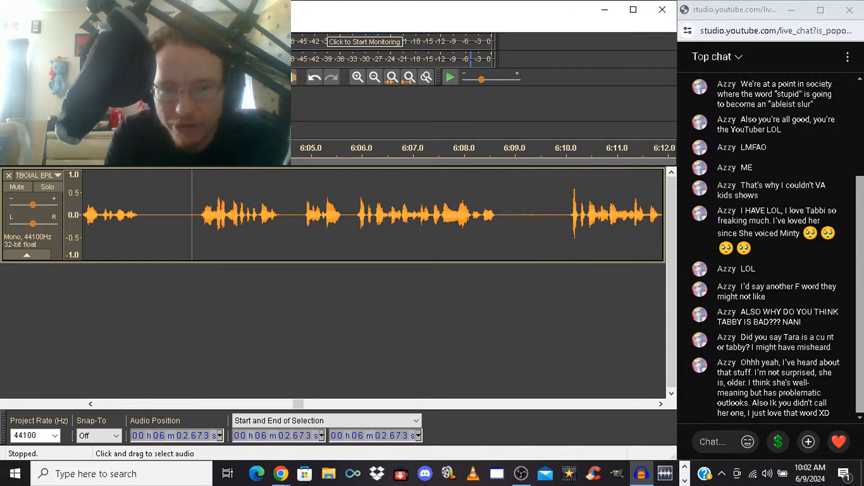
drag(354, 215, 569, 215)
key(Delete)
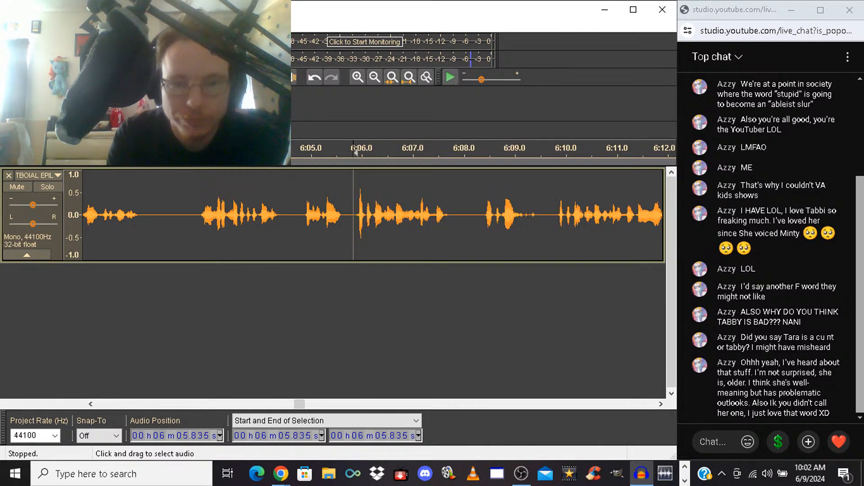
Play the passage from 6:03.678, and delete the takes from 6:05.847 to just before the phrase near 6:10
click(243, 214)
key(space)
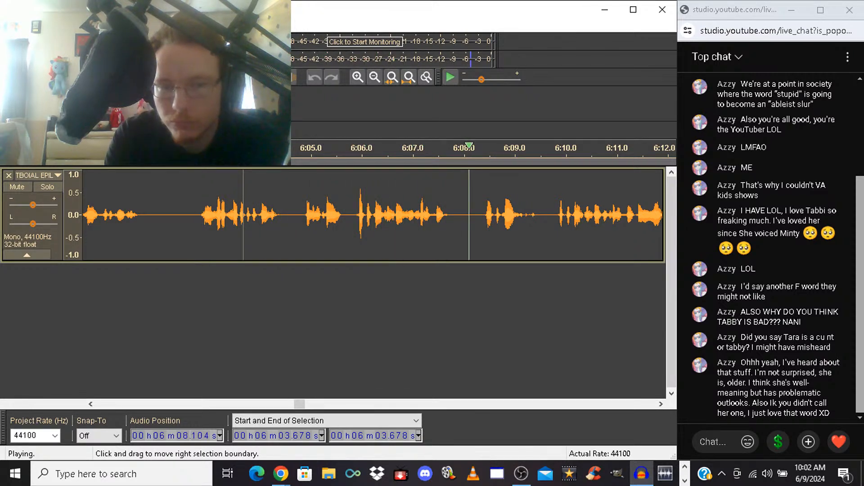
key(space)
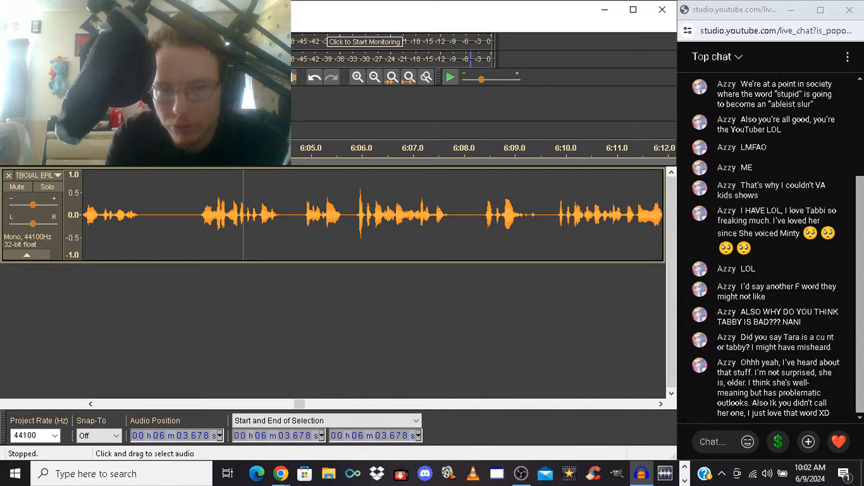
drag(354, 211, 553, 212)
key(Delete)
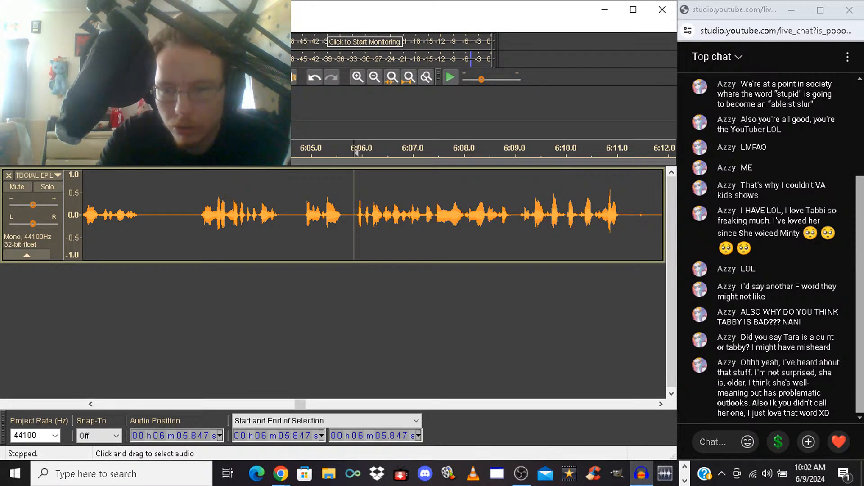
Listen from 6:05.847, and delete the unwanted takes from there to 6:15.828
key(space)
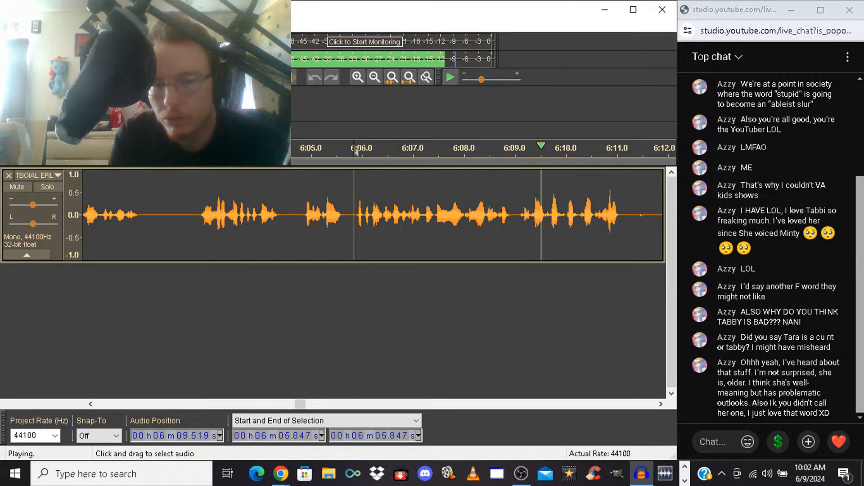
key(space)
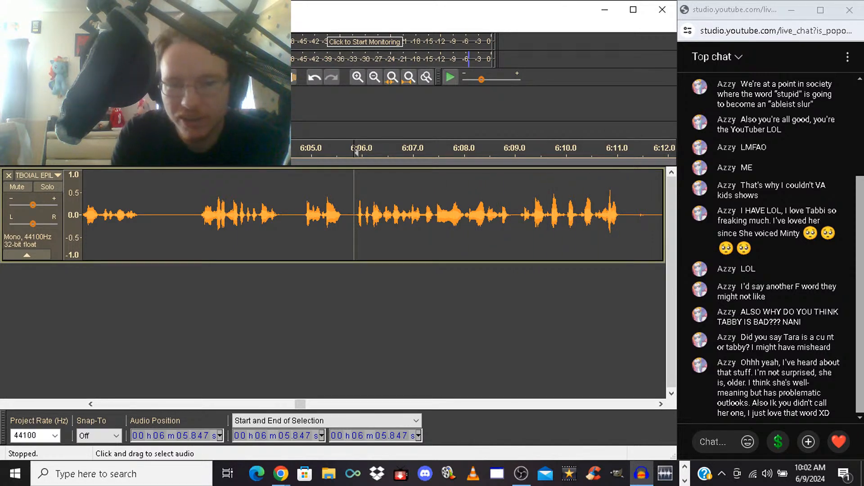
drag(354, 215, 459, 216)
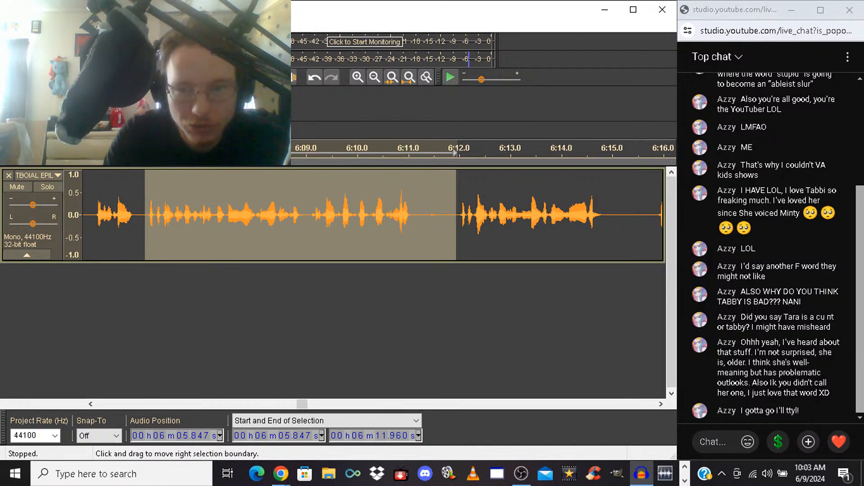
mouse_move(456, 215)
mouse_down()
mouse_move(662, 215)
mouse_move(473, 216)
mouse_move(480, 216)
mouse_up()
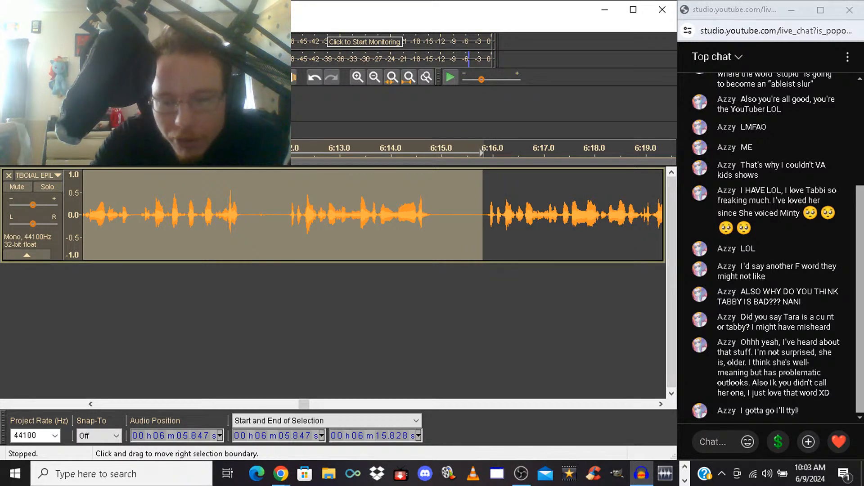
key(Delete)
Play the joined passage from 6:05.847, and delete the two short phrases from 6:11.042 to 6:14.662
key(space)
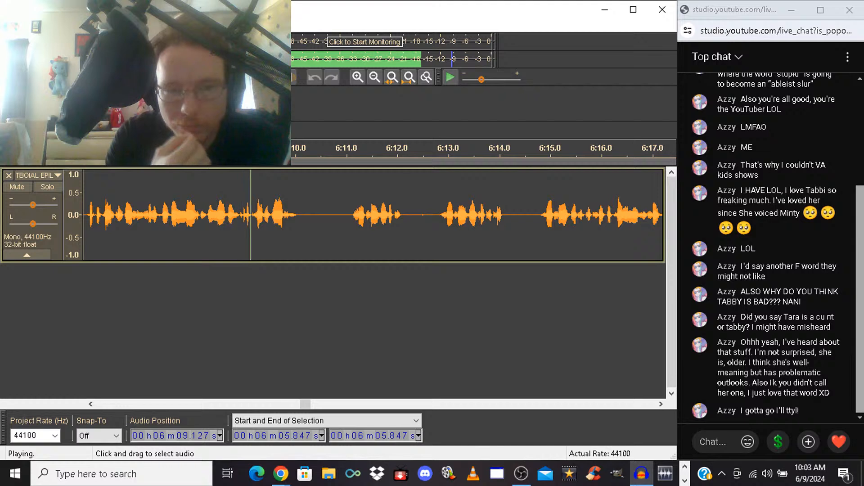
key(space)
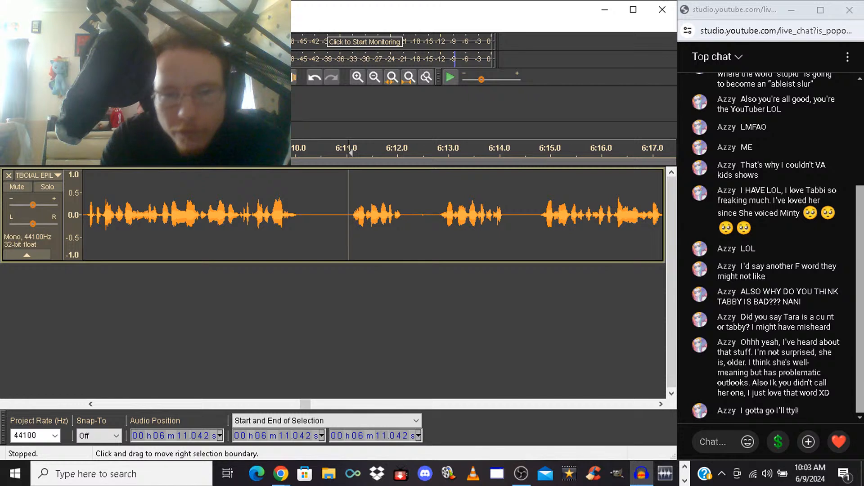
click(350, 153)
drag(349, 216, 532, 216)
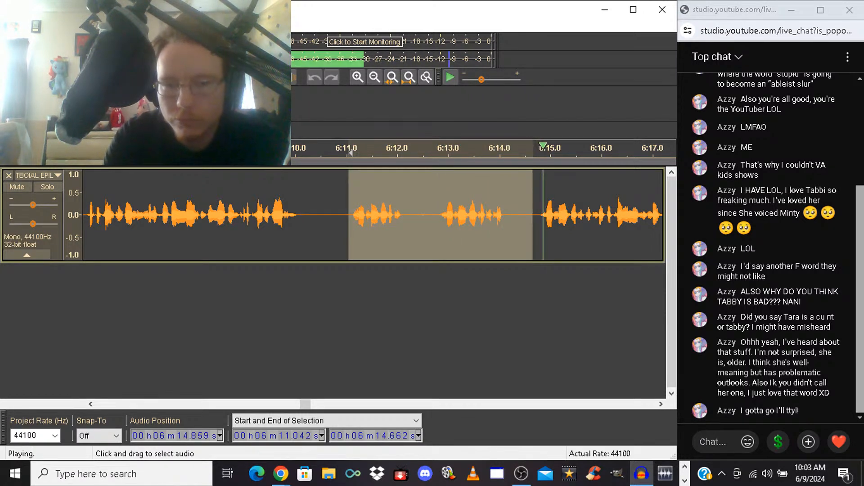
key(Delete)
Listen onward from 6:11.042, and delete the repeated take from 6:18.977 to 6:24.941
key(space)
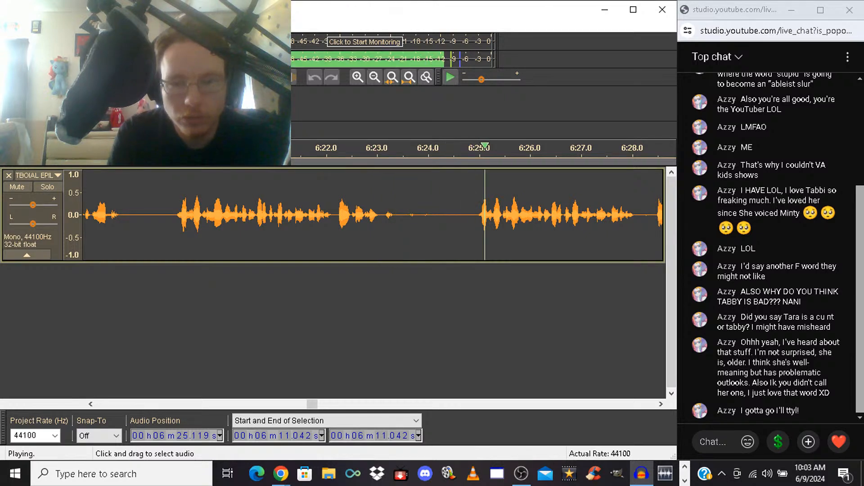
drag(172, 215, 475, 215)
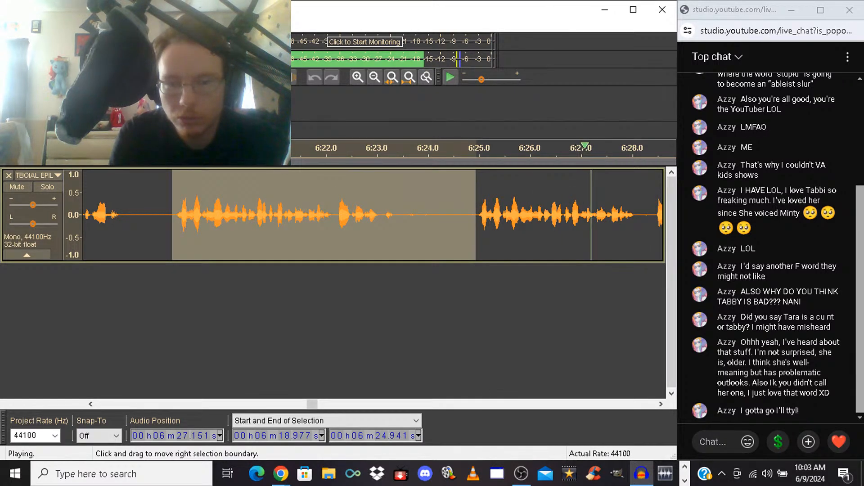
key(space)
key(Delete)
Play from 6:18.977 through the next takes, and delete the unwanted phrase that starts at 6:22.461
key(space)
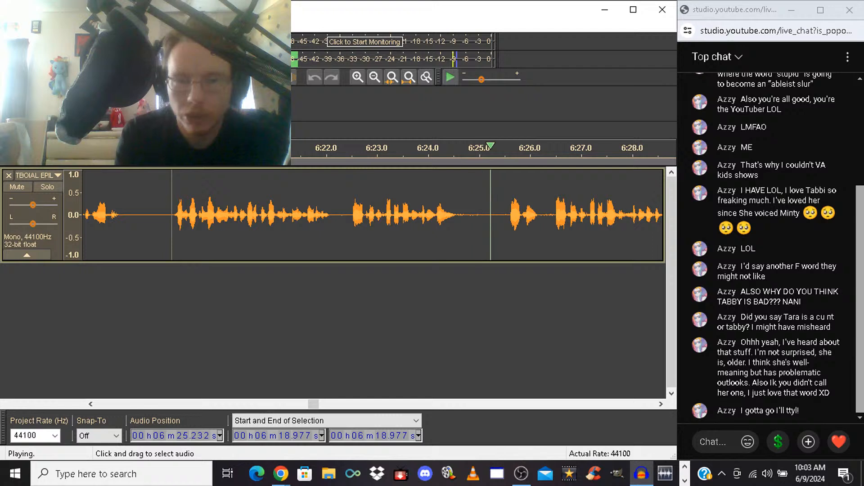
drag(350, 215, 442, 215)
key(space)
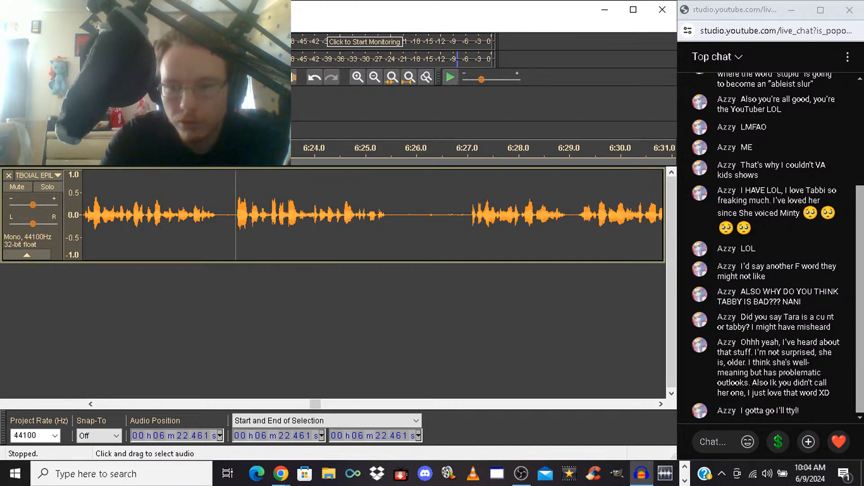
key(Delete)
Play from 6:22.461 and again from 6:19.547 to judge how the phrases flow across the cut
key(space)
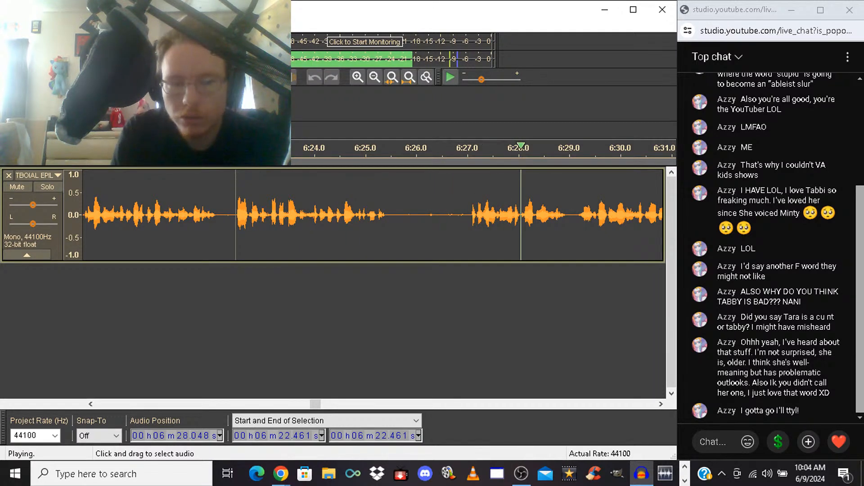
key(space)
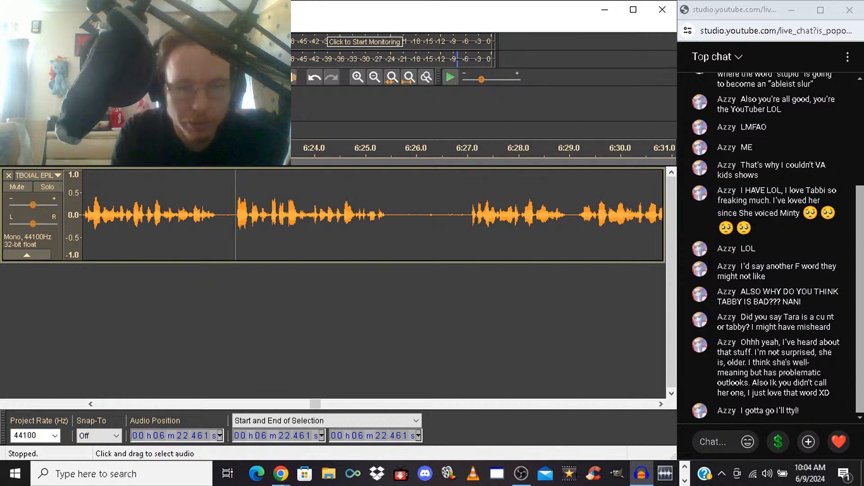
key(space)
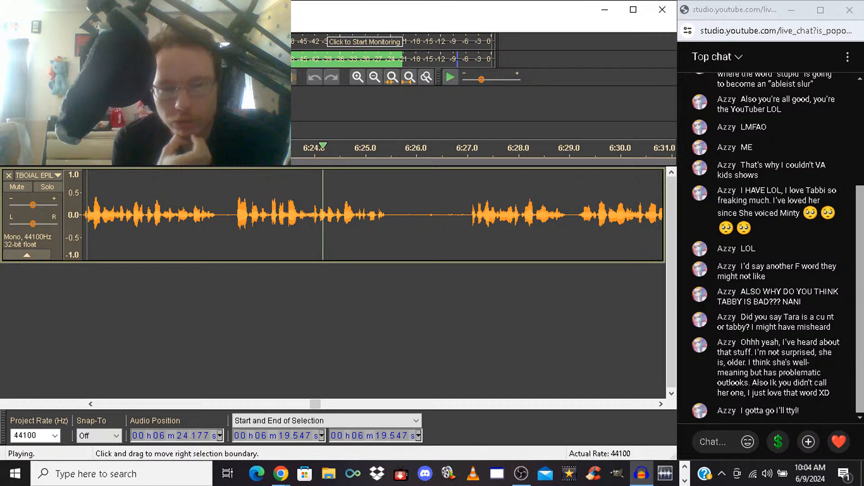
key(space)
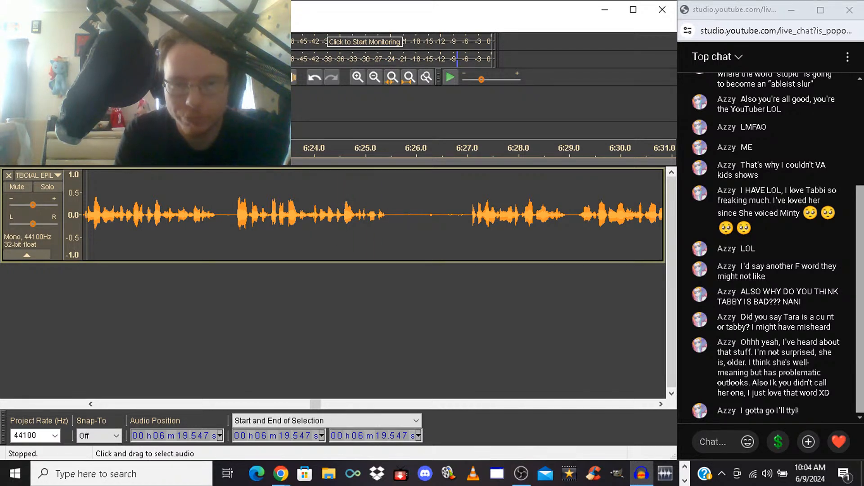
Silence the noisy pause from 6:25.771 to 6:26.974, and shorten it by deleting the part from 6:26.106
drag(405, 214, 466, 214)
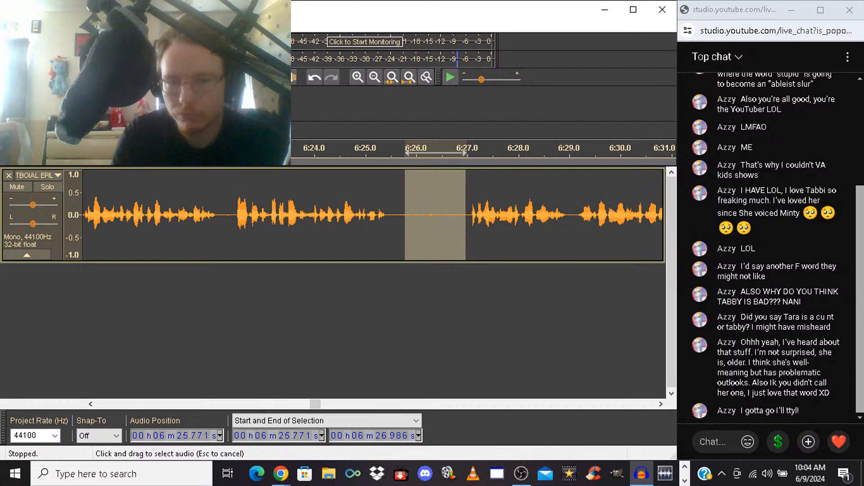
key(Delete)
key(space)
key(ctrl+z)
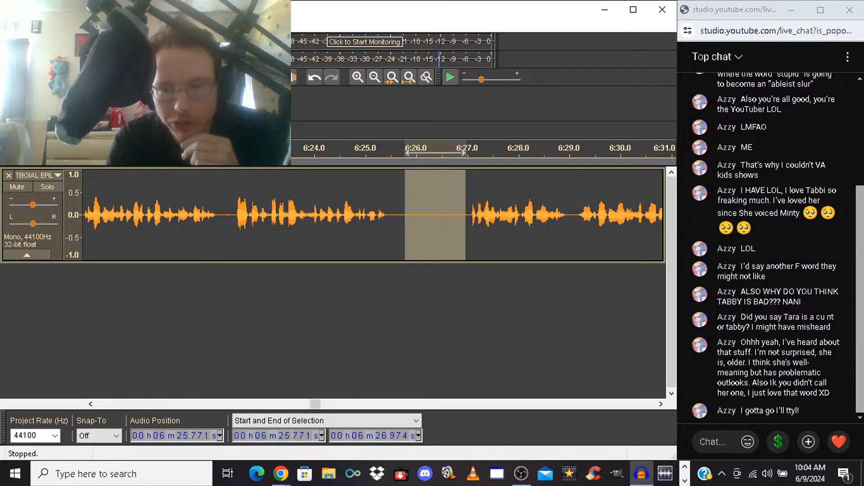
drag(406, 215, 417, 215)
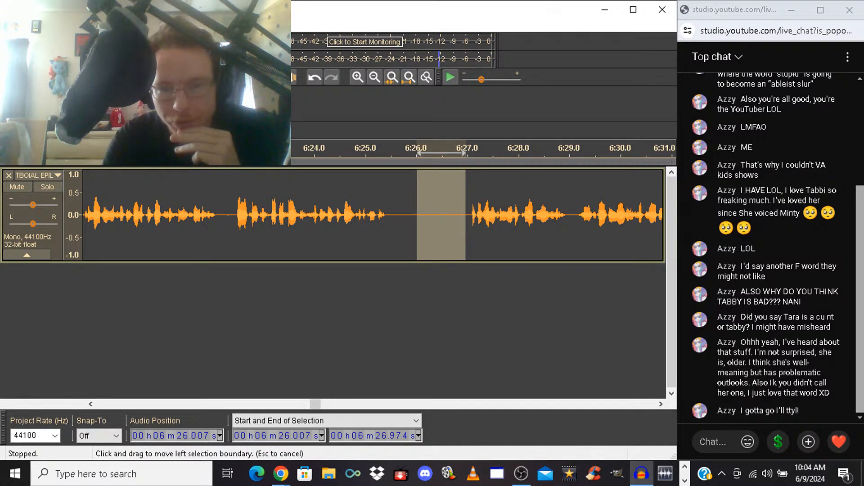
key(Delete)
Listen onward from 6:26.106, select the unwanted takes from 6:31.549 to 6:38.517, and silence them
key(space)
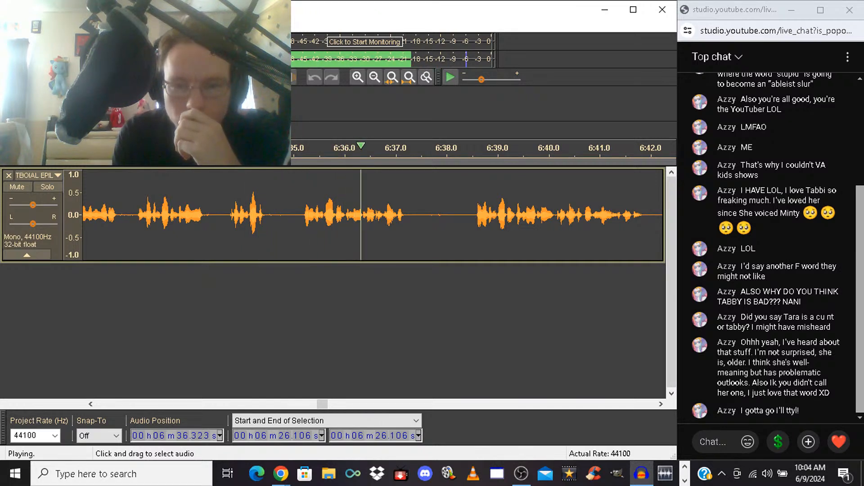
drag(473, 215, 117, 215)
key(space)
key(space)
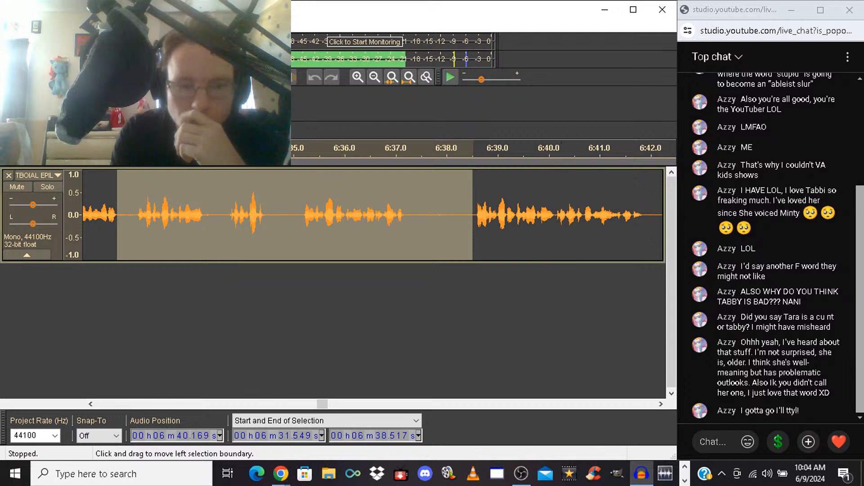
key(space)
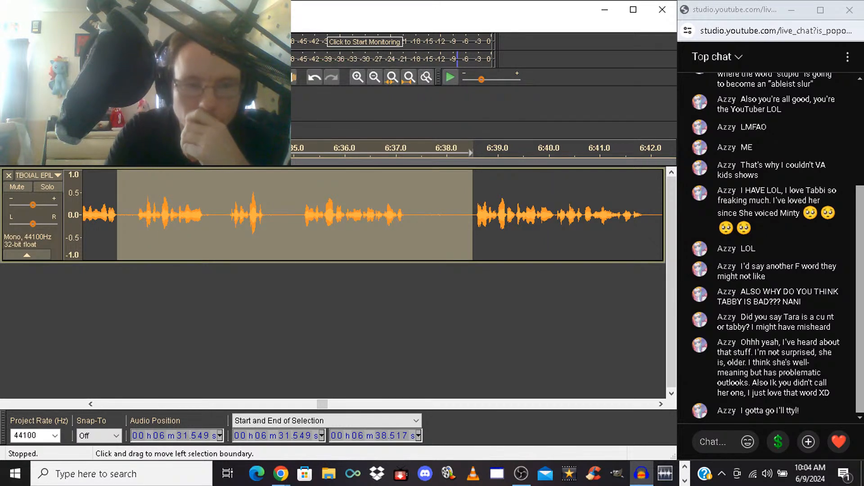
key(ctrl+l)
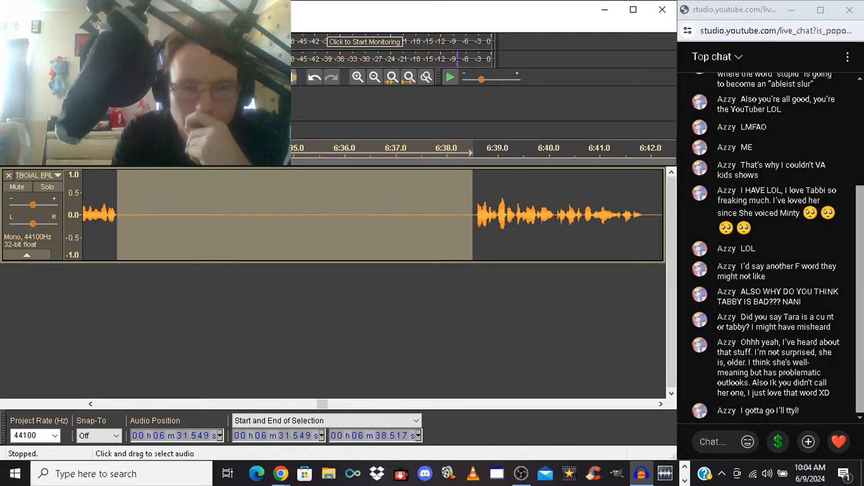
Try deleting the silence from 6:32.045 to 6:38.517, and check the resulting pause by playing from 6:30.941
drag(117, 215, 141, 214)
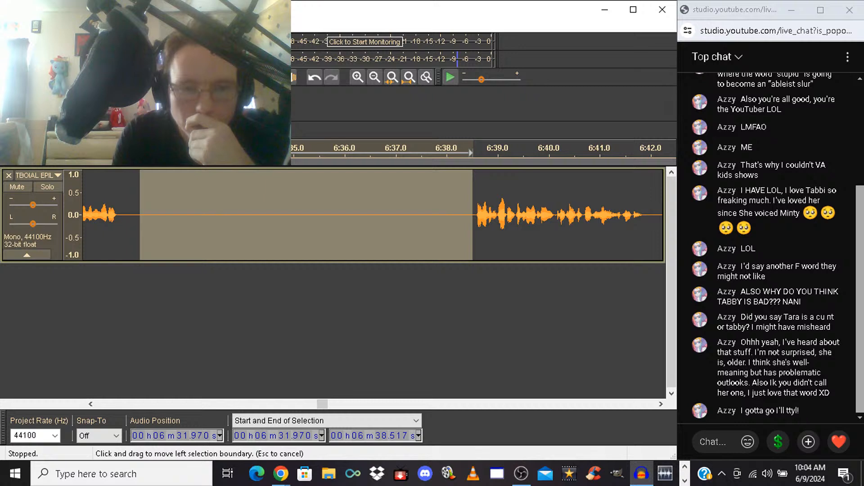
key(Delete)
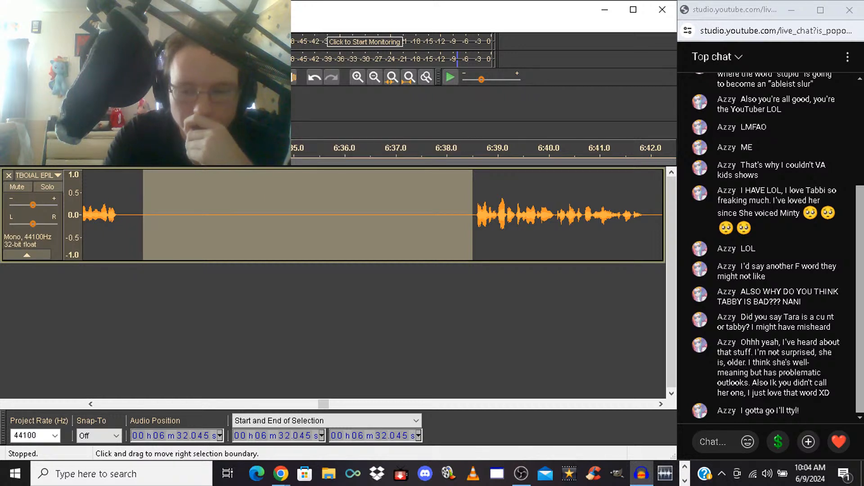
key(space)
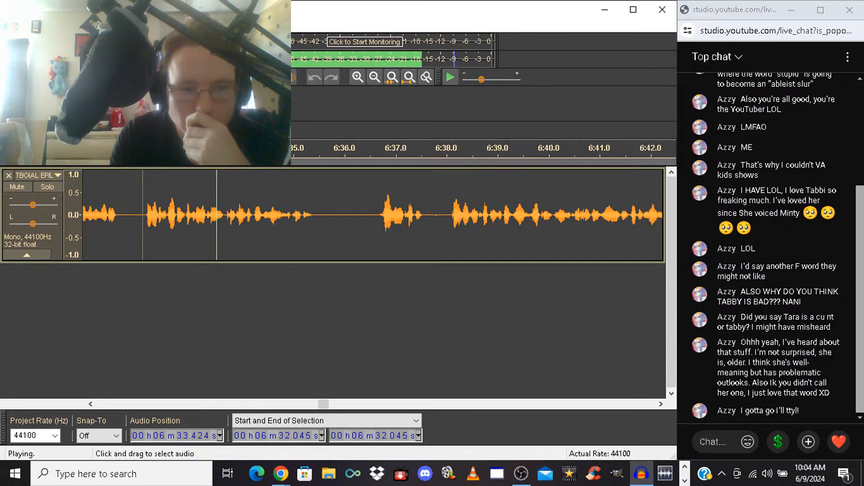
click(86, 225)
key(space)
key(space)
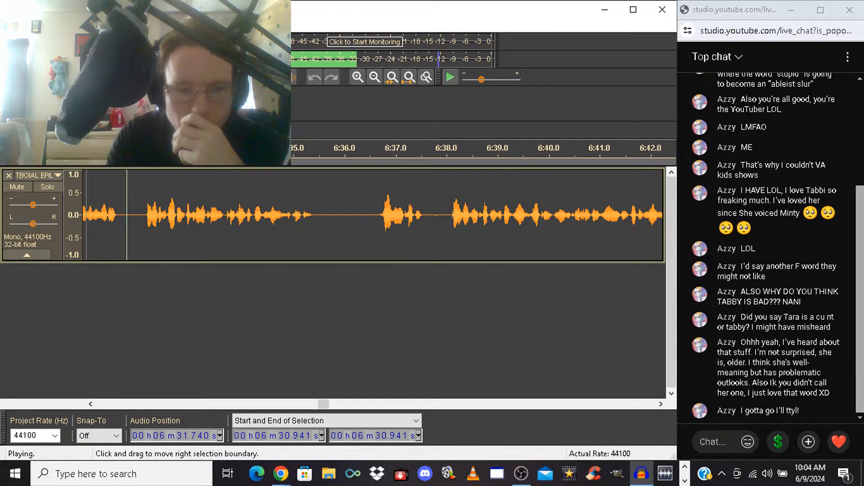
key(space)
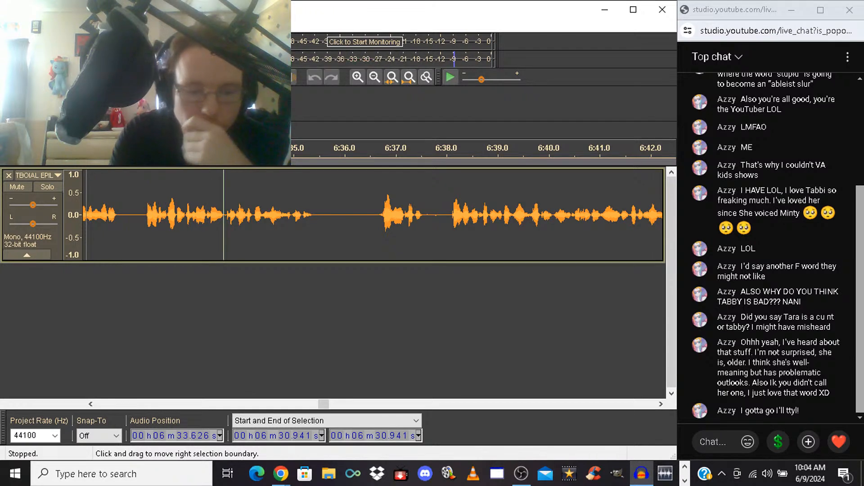
Undo the last deletion, delete the longer silence from 6:31.846 to 6:38.517 instead, and check the pause by playing from 6:31.103
key(ctrl+z)
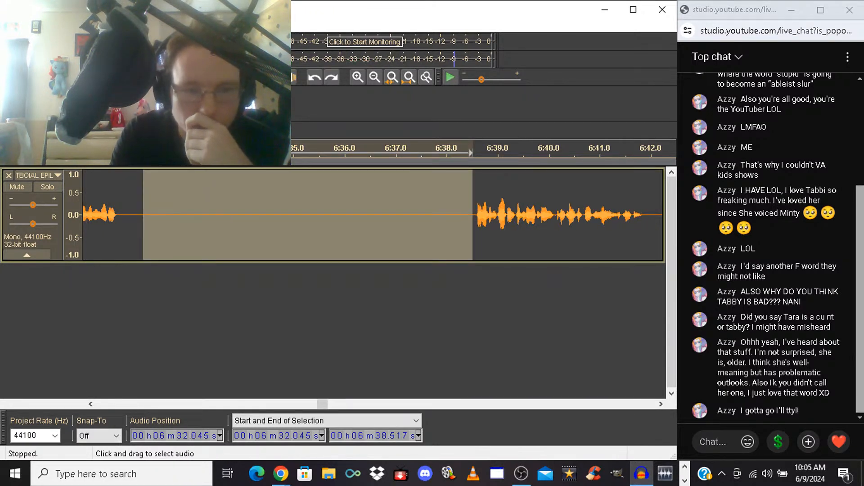
drag(143, 215, 134, 216)
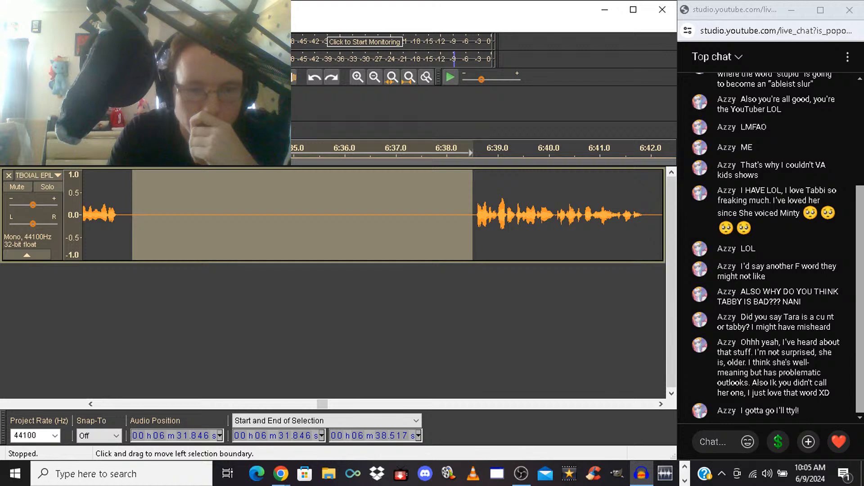
key(Delete)
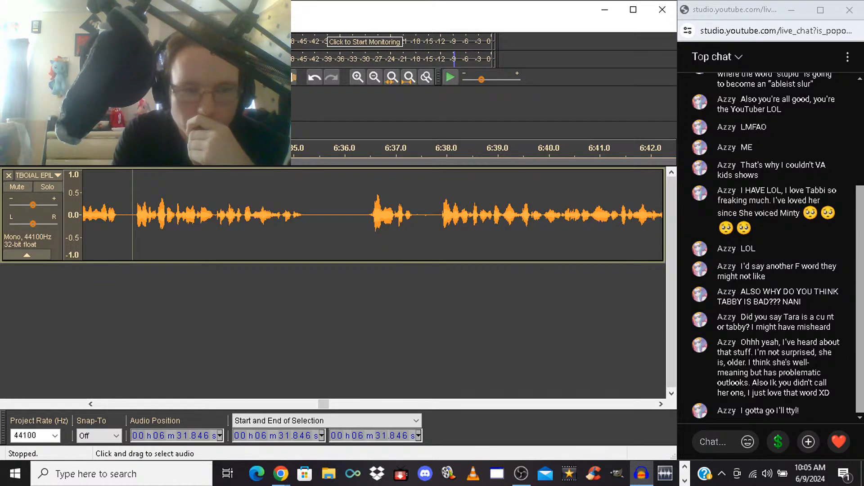
click(94, 220)
key(space)
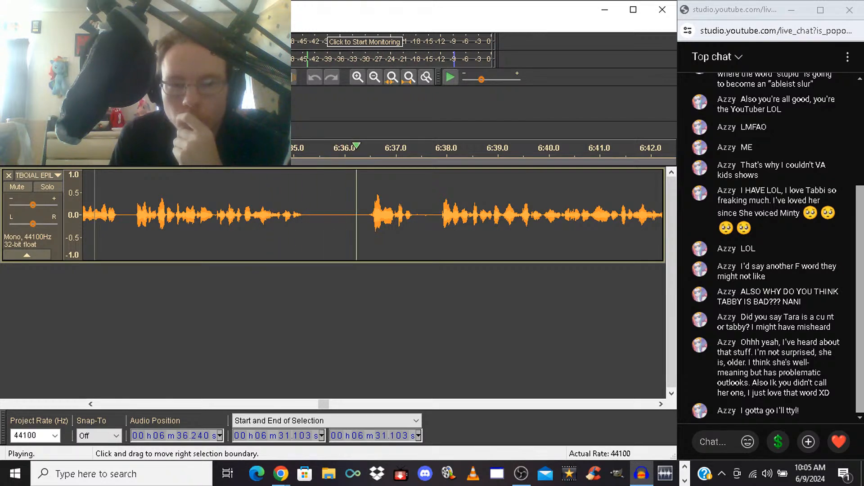
key(space)
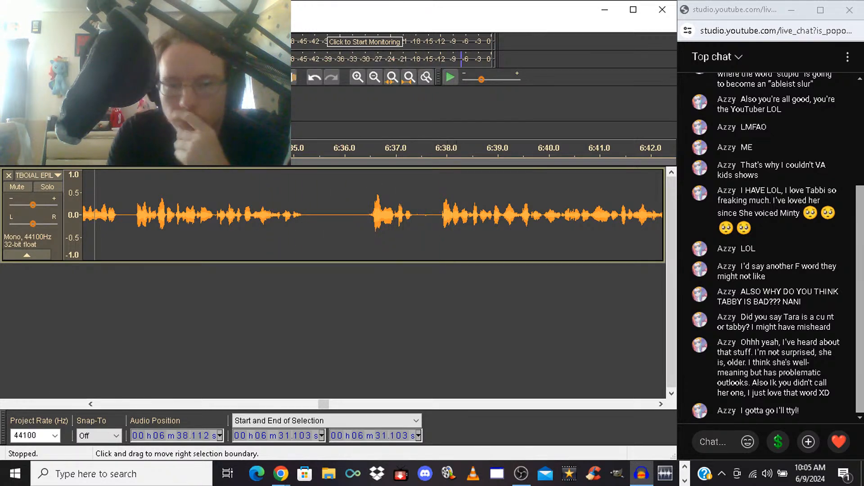
Delete the unwanted take from 6:36.335 to 6:37.773, and listen to the phrase that follows the cut
drag(362, 211, 434, 212)
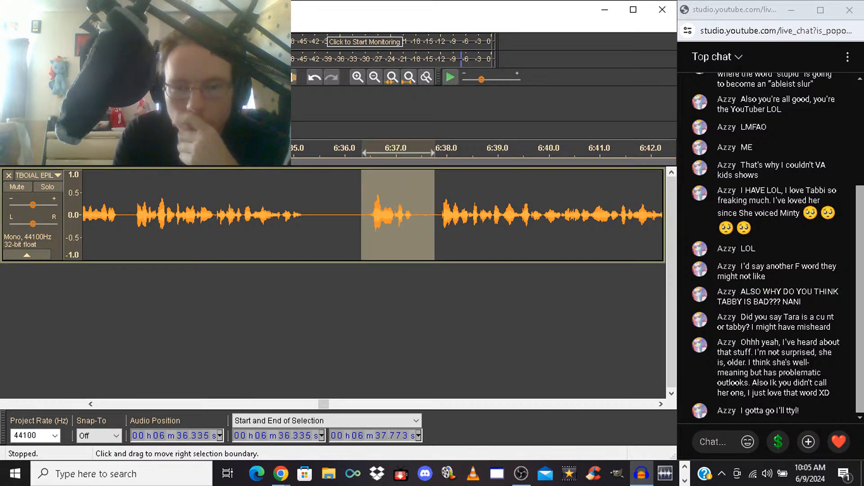
key(Delete)
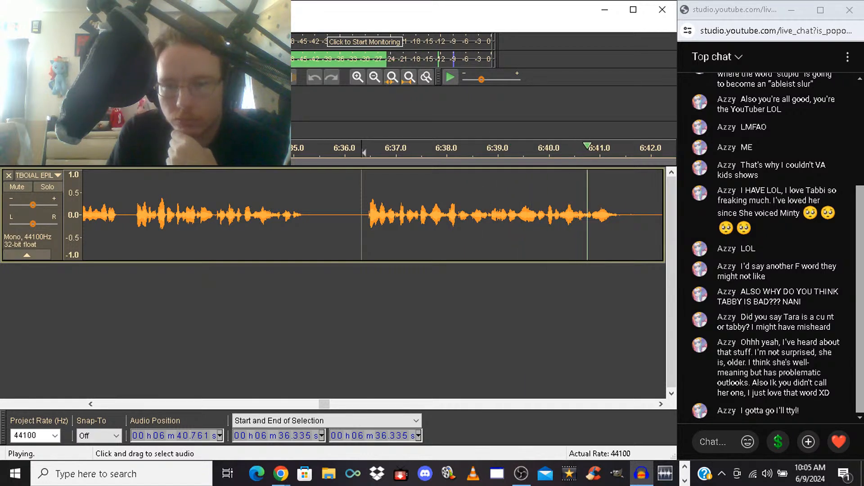
key(space)
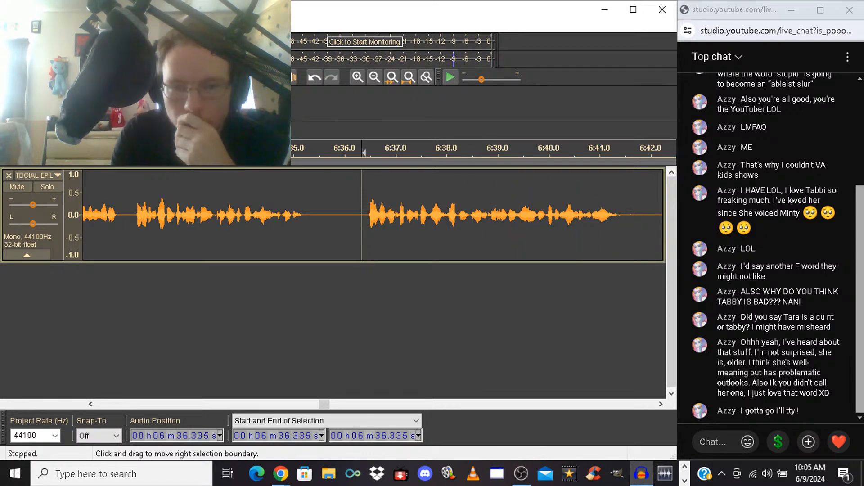
Delete the unwanted takes from 6:36.335 to 6:46.811, and listen onward through the following phrases
drag(364, 216, 345, 216)
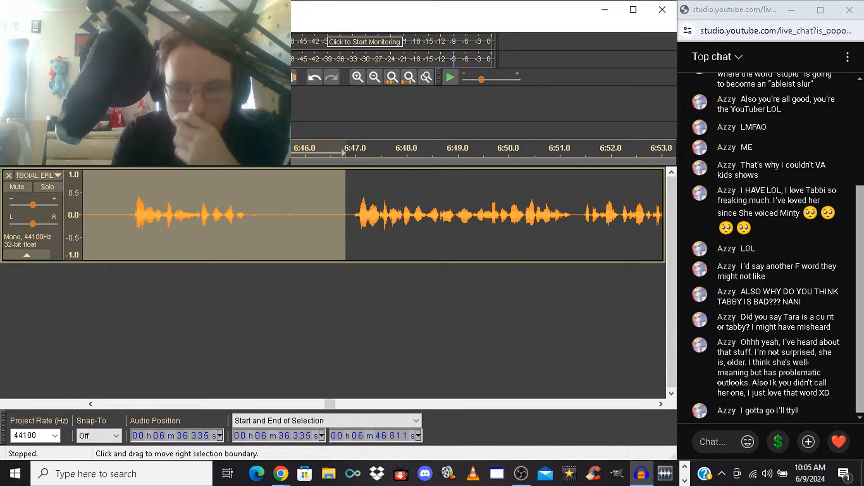
key(Delete)
key(space)
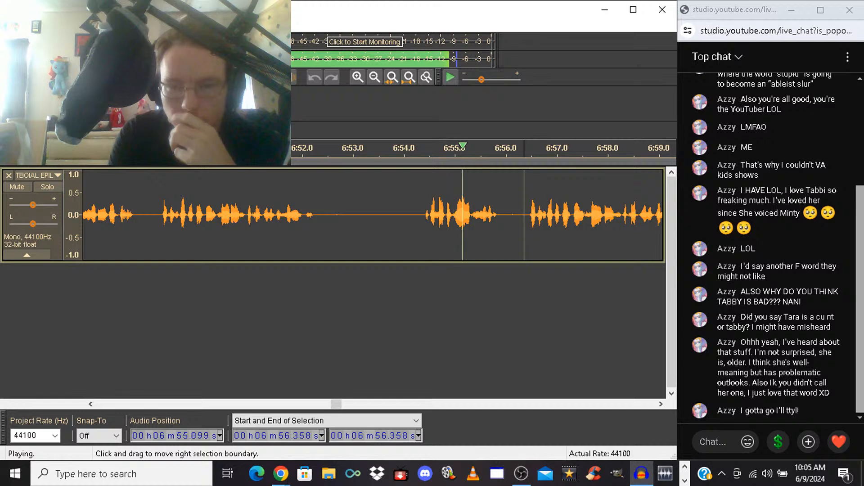
Try deleting the takes from 6:46.675 to 6:56.358, and play across the cut
click(524, 216)
drag(524, 216, 228, 216)
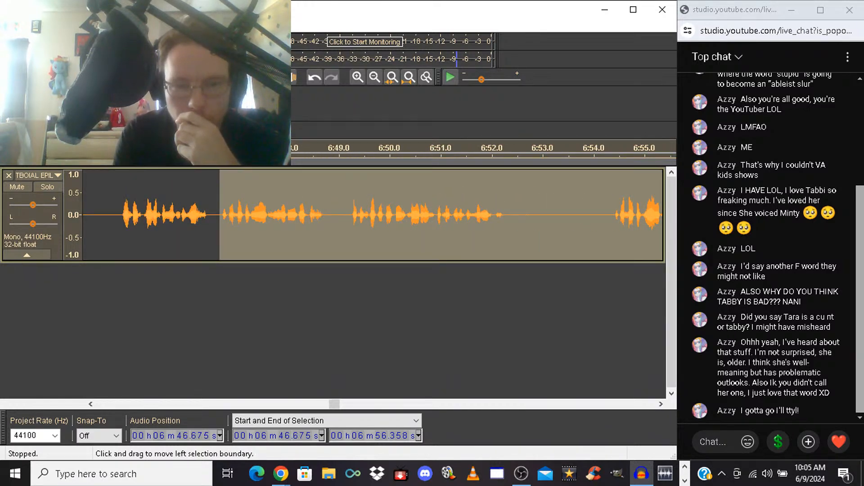
key(space)
key(space)
key(Delete)
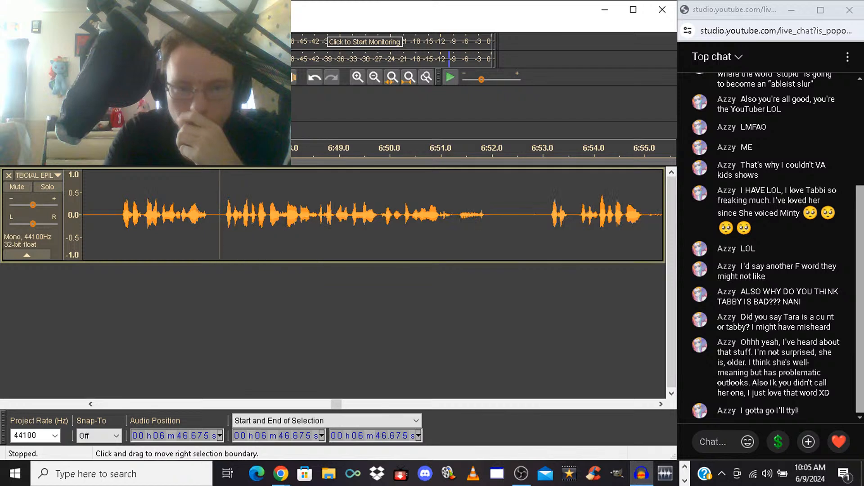
key(space)
key(space)
Undo the last deletion, delete from 6:49.216 to 6:56.358 instead, and check the join by playing from 6:47.828
key(ctrl+z)
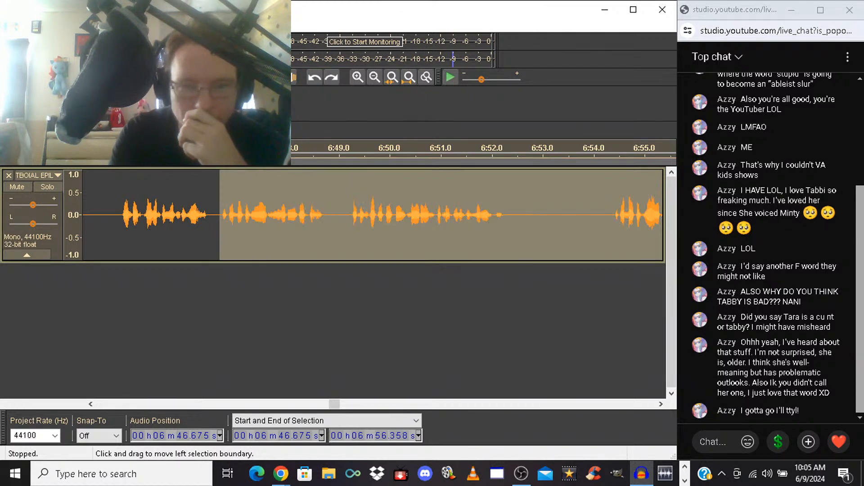
drag(370, 215, 348, 215)
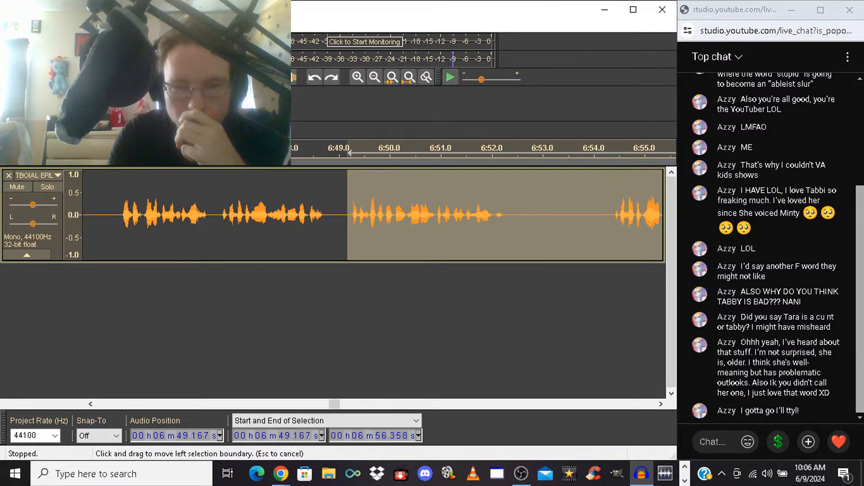
key(Delete)
key(space)
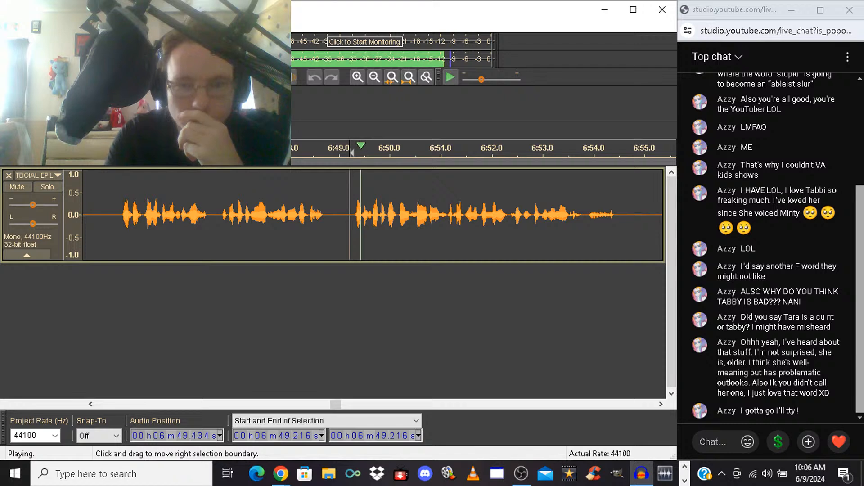
click(279, 215)
key(space)
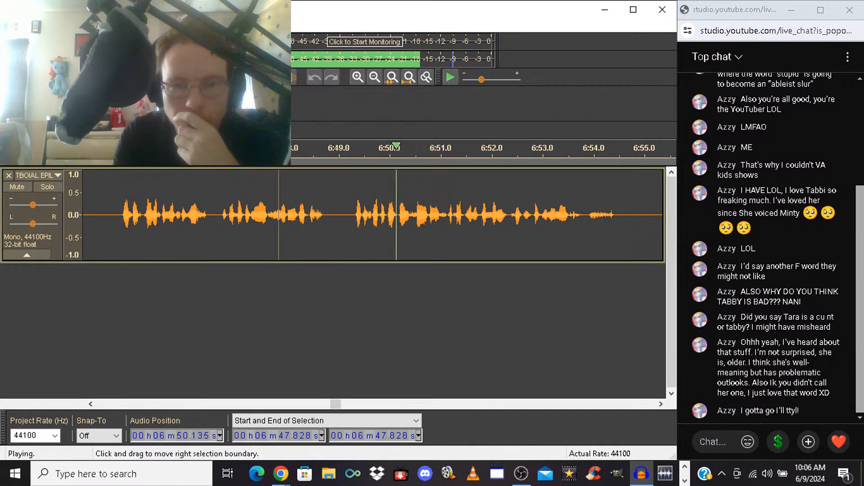
Silence the pause from 6:48.745 to 6:49.303, delete the takes from 6:49.216 to 6:58.589, and listen onward
drag(325, 215, 353, 215)
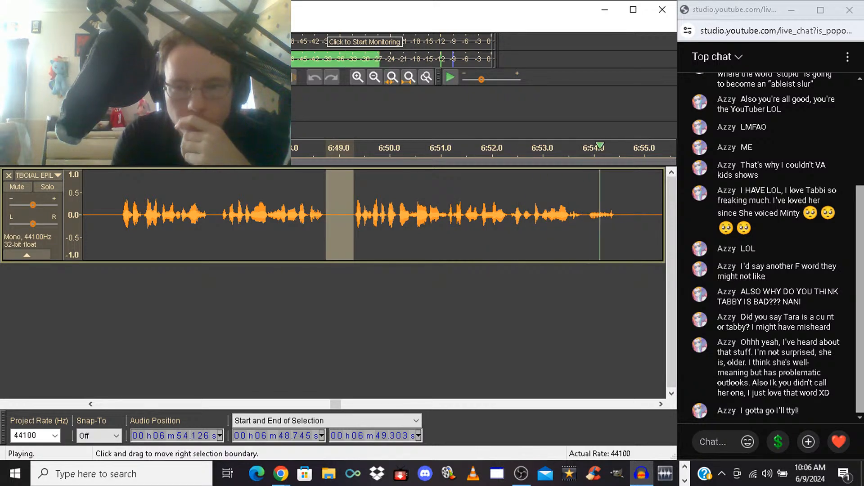
key(space)
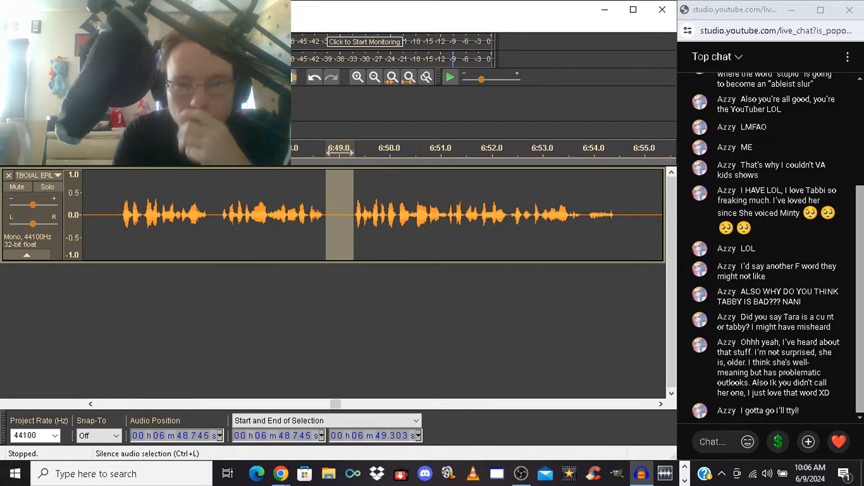
mouse_move(349, 215)
mouse_down()
mouse_move(671, 215)
mouse_move(342, 216)
mouse_move(354, 215)
mouse_up()
key(Escape)
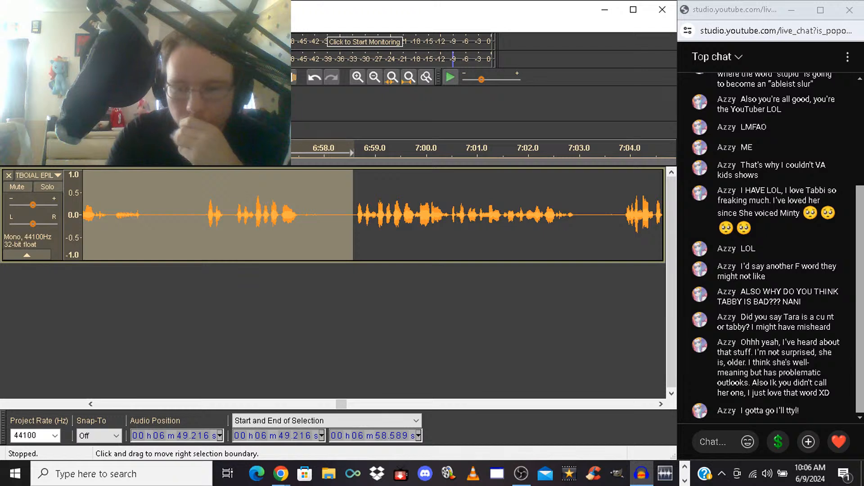
key(space)
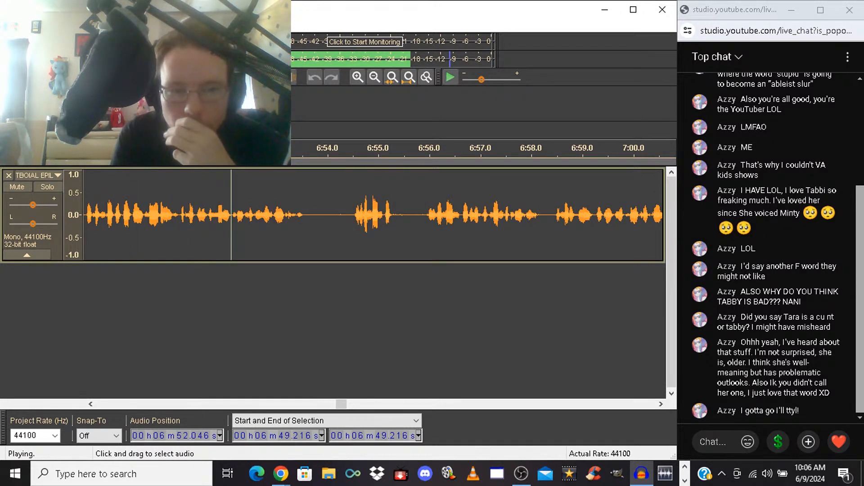
key(space)
key(space)
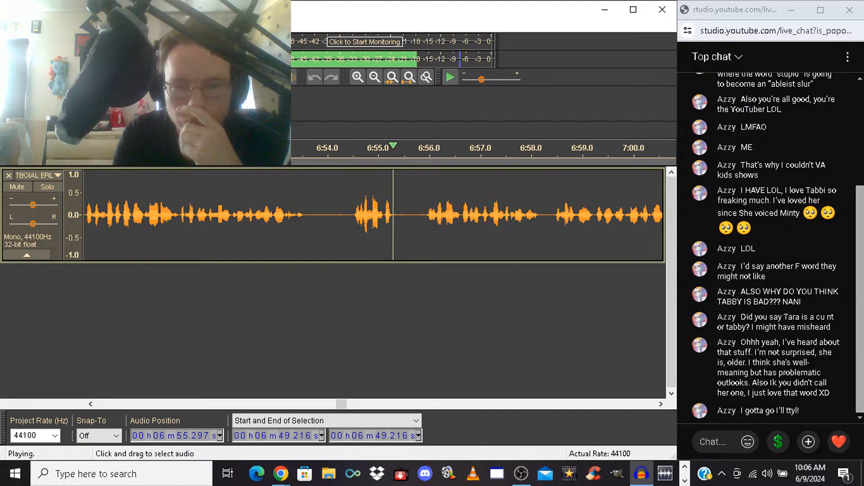
Delete the unwanted fragment from 6:54.200 to 6:55.936, and listen onward past 7:04
drag(338, 216, 426, 216)
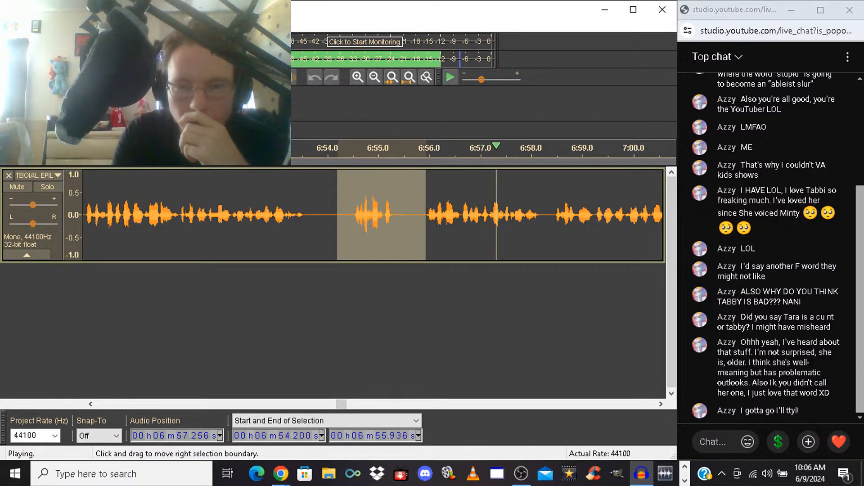
key(Delete)
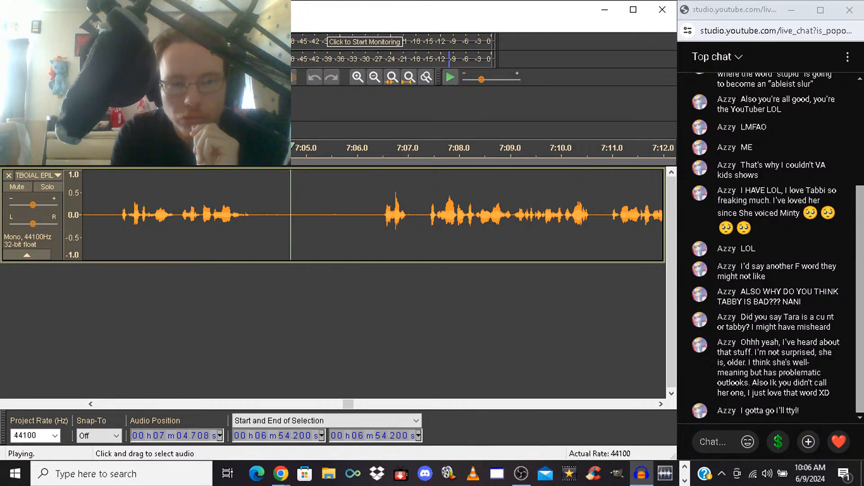
key(space)
Replay the phrase from 7:01.329, and shorten the long pause after it by deleting a stretch starting at 7:04.156
click(118, 225)
key(space)
key(space)
key(space)
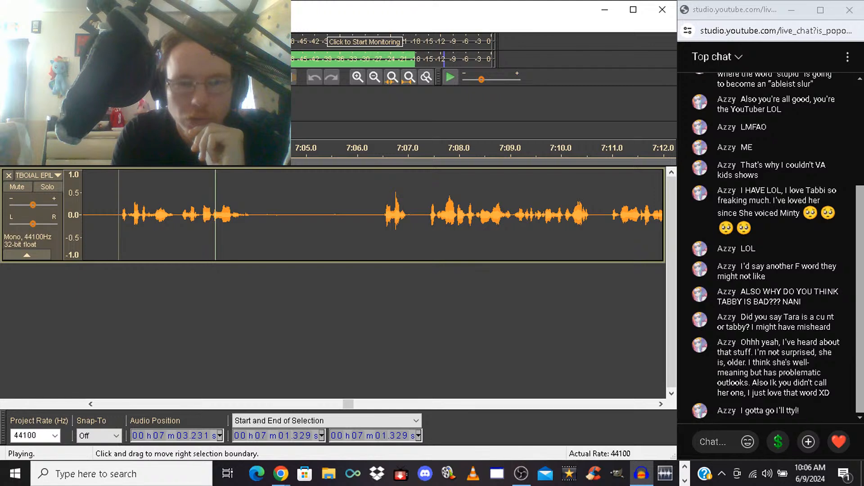
click(263, 225)
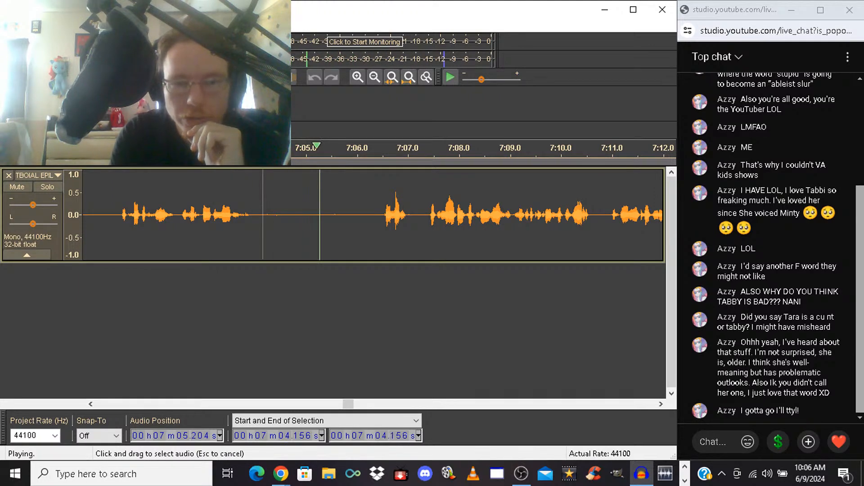
drag(263, 225, 319, 225)
key(Delete)
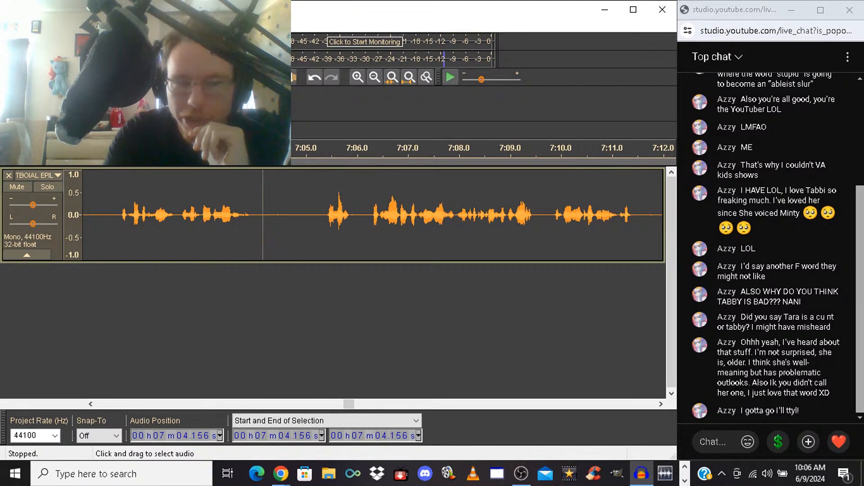
Trim the remaining pause from 7:04.937 up to just before the next take, and play from there
drag(320, 153, 302, 153)
key(Delete)
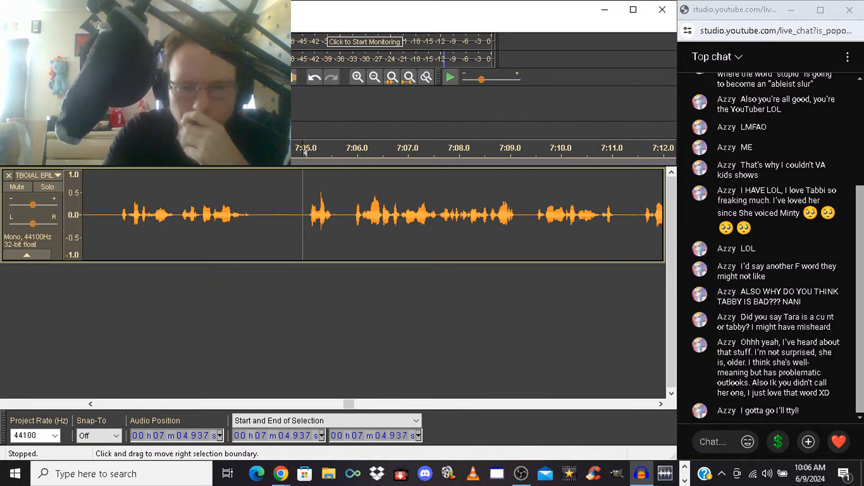
key(space)
key(space)
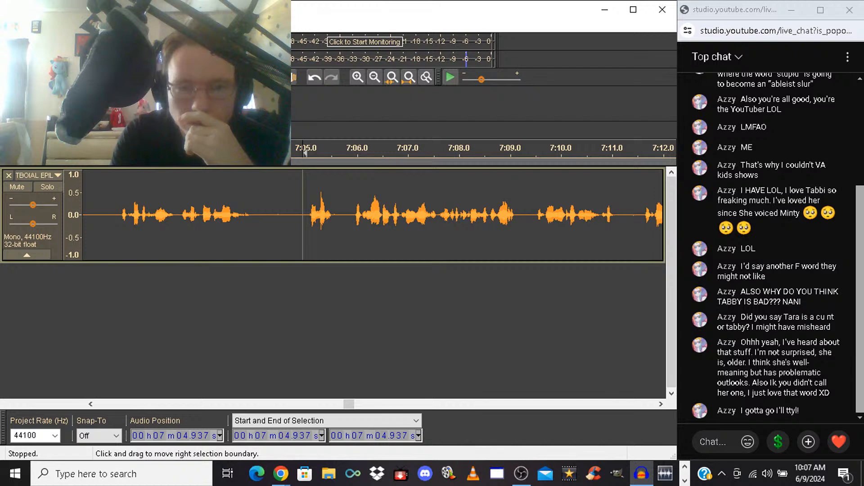
Delete the false start from 7:04.937 to 7:05.880, and listen to the following phrases
drag(303, 153, 350, 153)
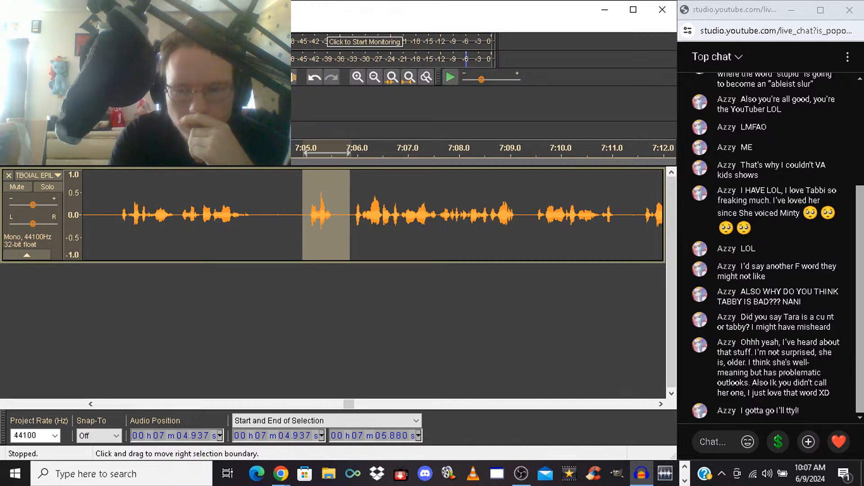
key(Delete)
key(space)
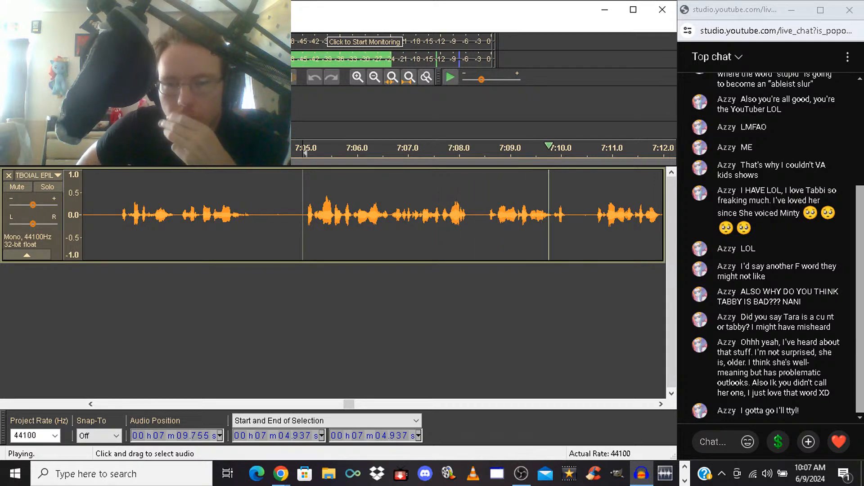
key(space)
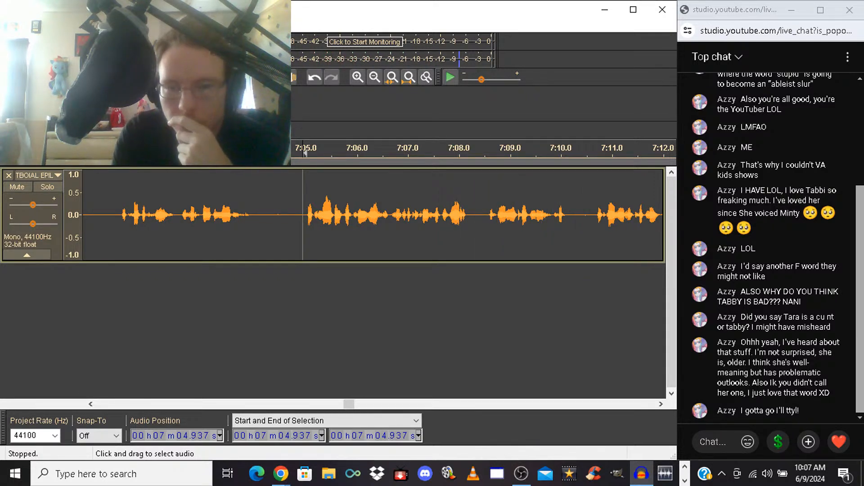
Delete the unwanted take from 7:08.496 up to the start of the next phrase, and play the replacement take
drag(484, 215, 594, 215)
key(Delete)
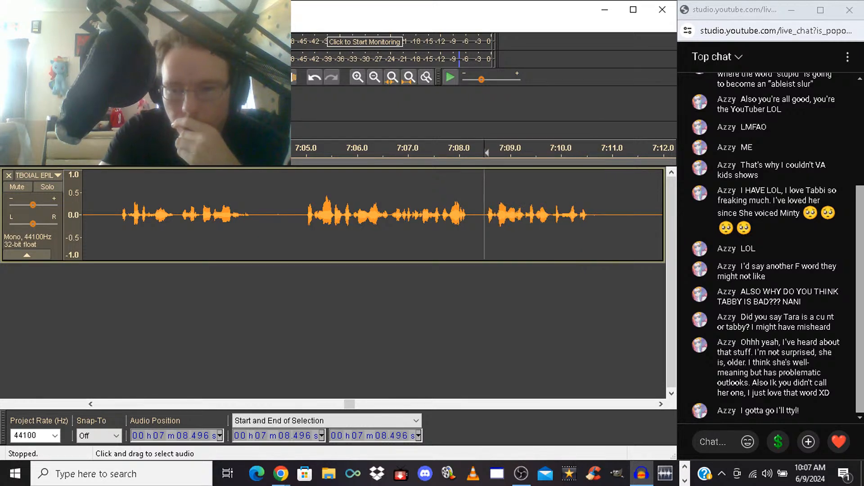
key(space)
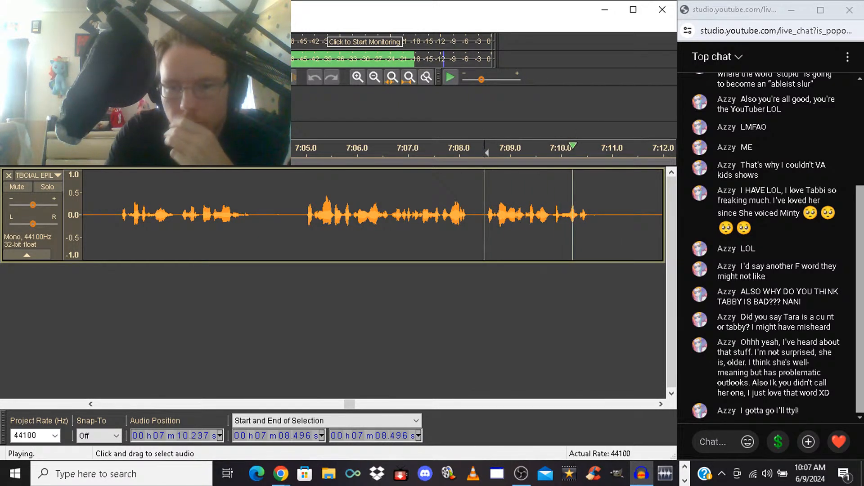
key(space)
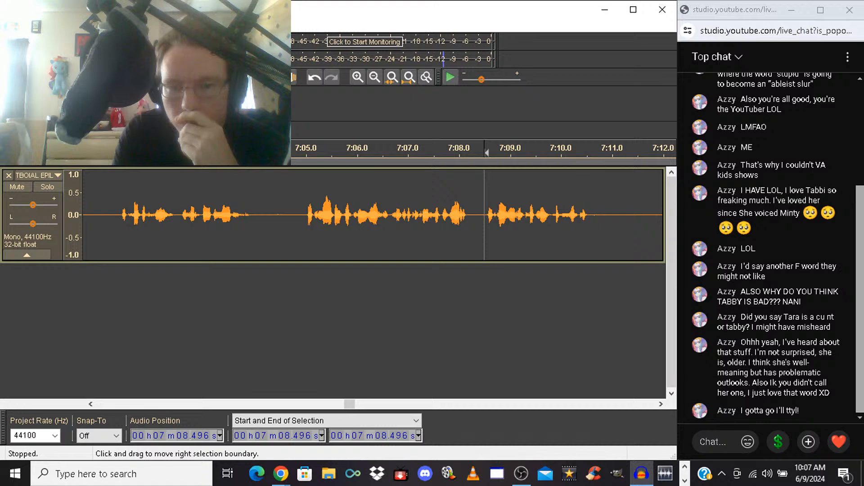
Delete the unwanted takes from 7:08.496 to about 7:15.9, just before the next phrase, and listen to the join
drag(487, 215, 579, 215)
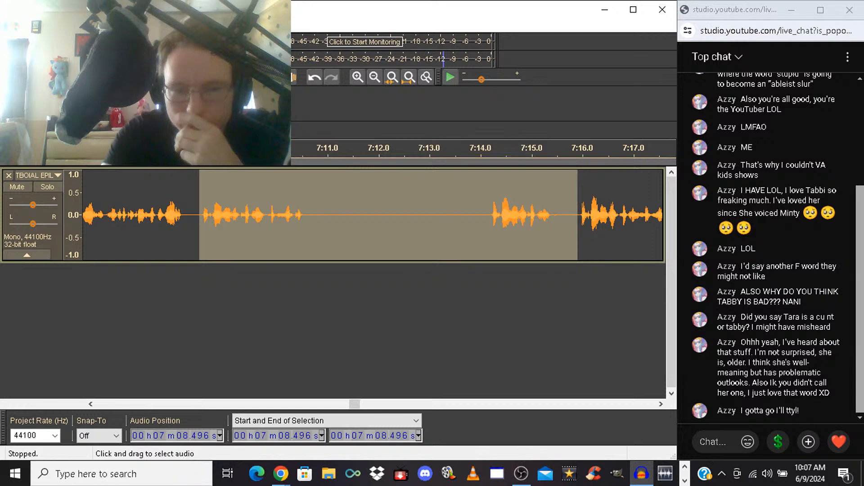
key(Delete)
key(space)
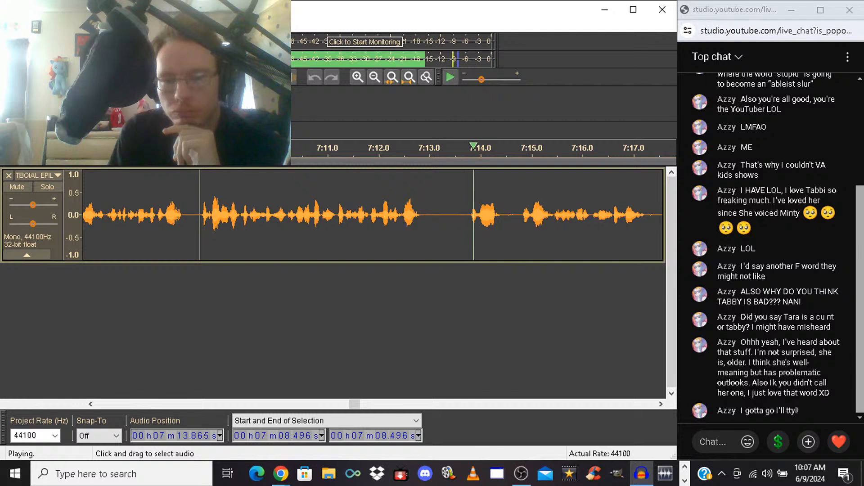
key(space)
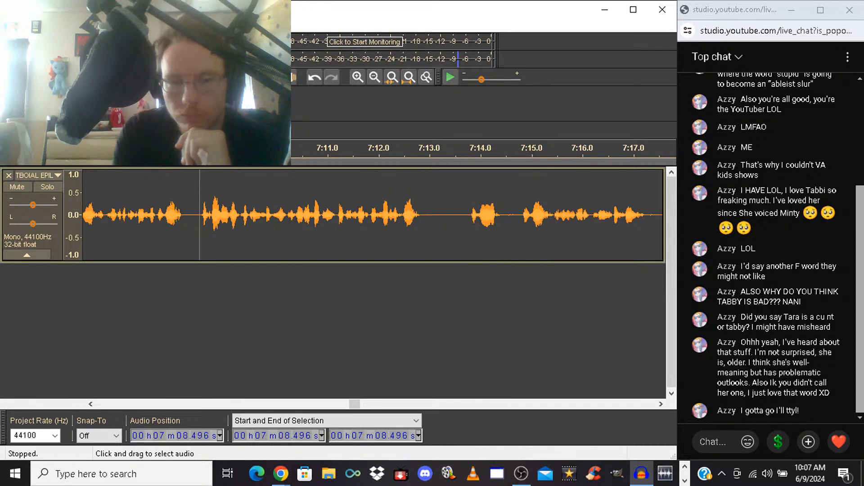
Delete the short false start from 7:13.629 to 7:14.794, and play on from the cut
drag(462, 216, 519, 216)
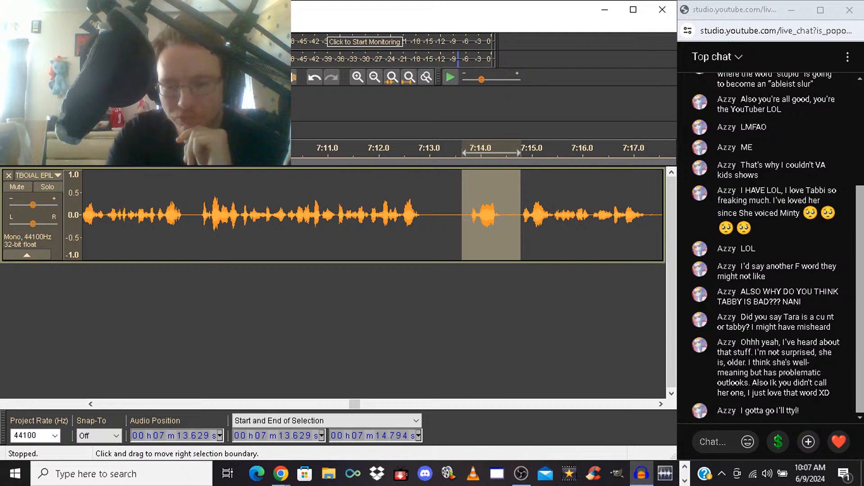
key(Delete)
key(space)
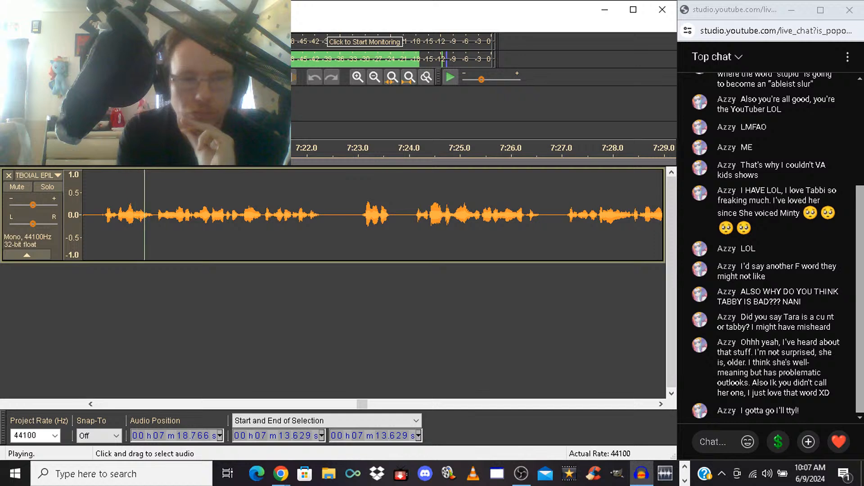
Delete the unwanted stretch from 7:16.455 up to the next phrase, and replay the join from 7:15.612
drag(103, 215, 137, 215)
click(138, 215)
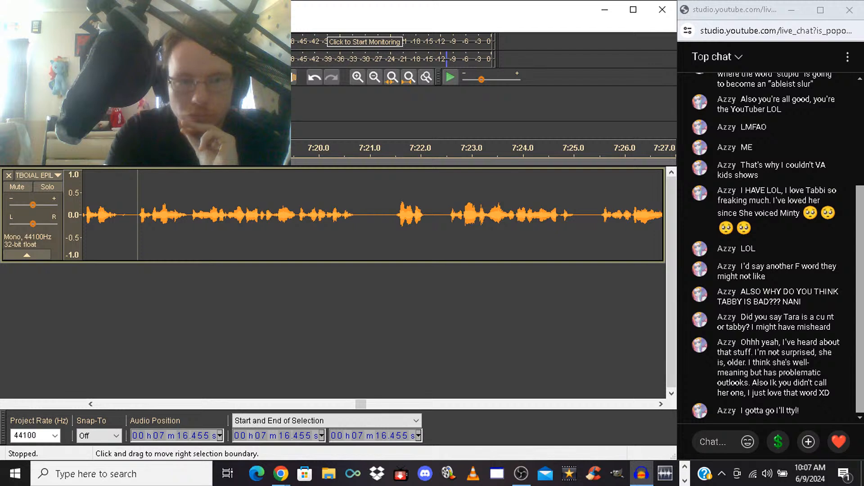
click(95, 215)
key(space)
key(space)
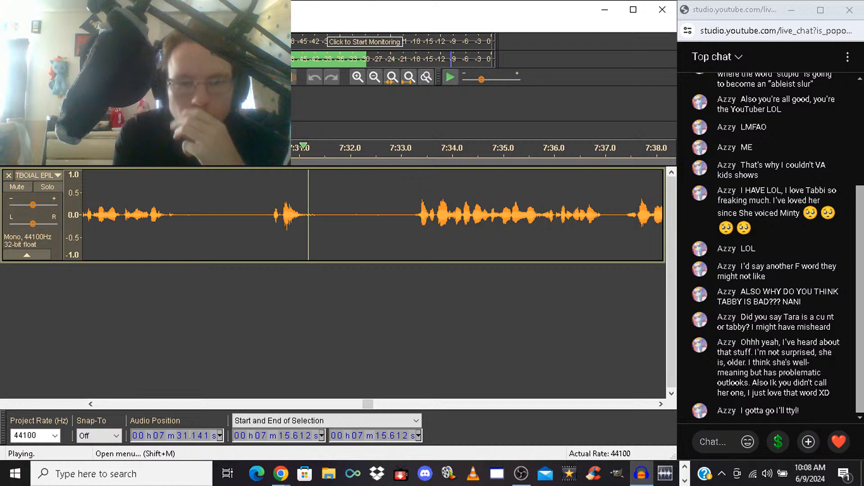
Stop playback and delete the false start with its following pause, from 7:30.341 to 7:33.119
drag(266, 215, 409, 215)
key(space)
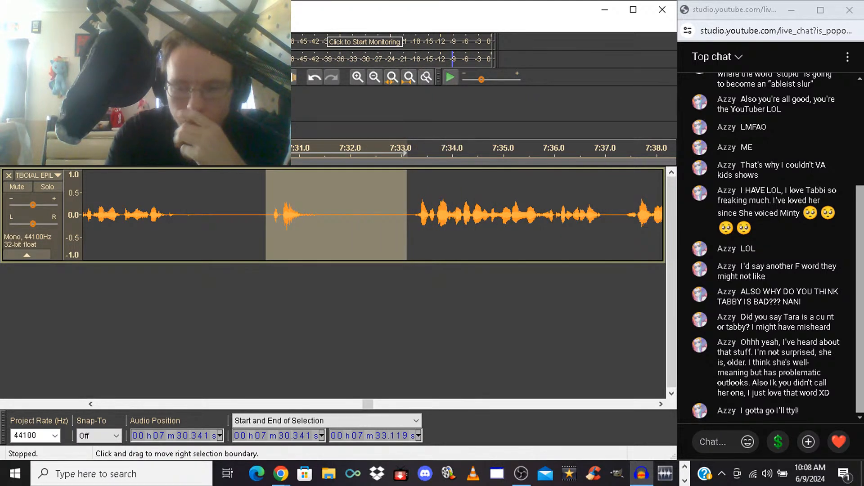
key(Delete)
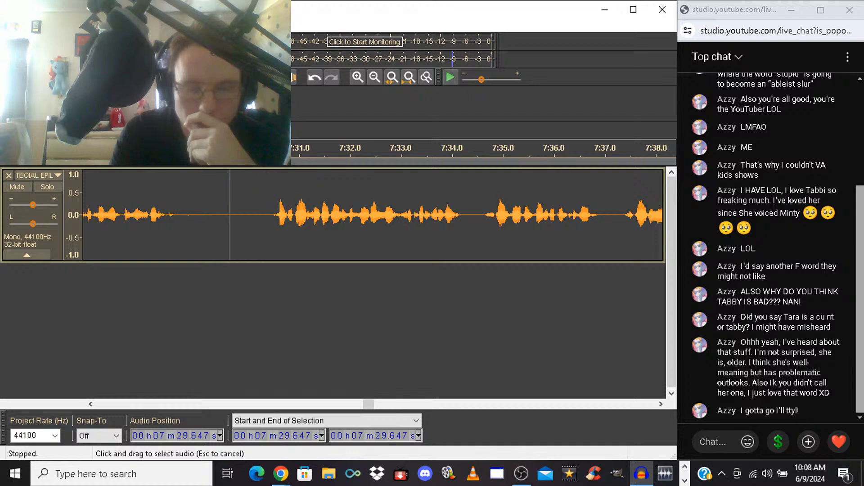
Shorten the pause before the next phrase by deleting a piece starting at 7:29.647, and listen from 7:27.465
drag(230, 215, 255, 215)
key(Delete)
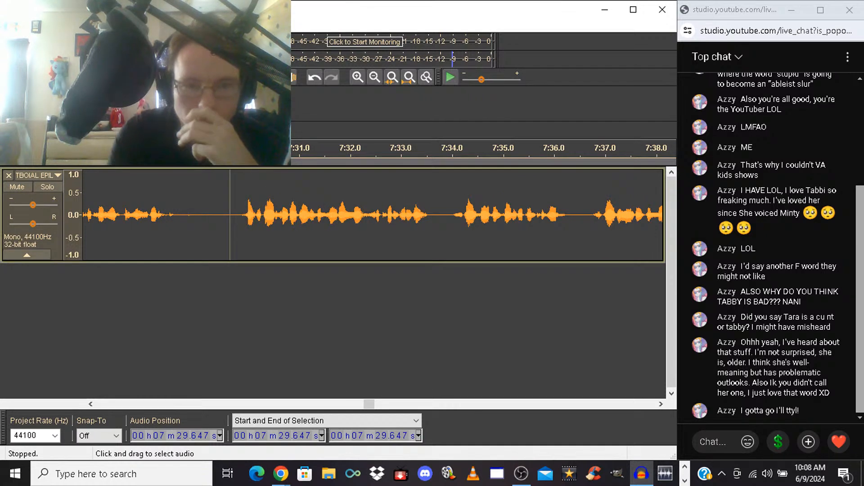
click(118, 215)
key(space)
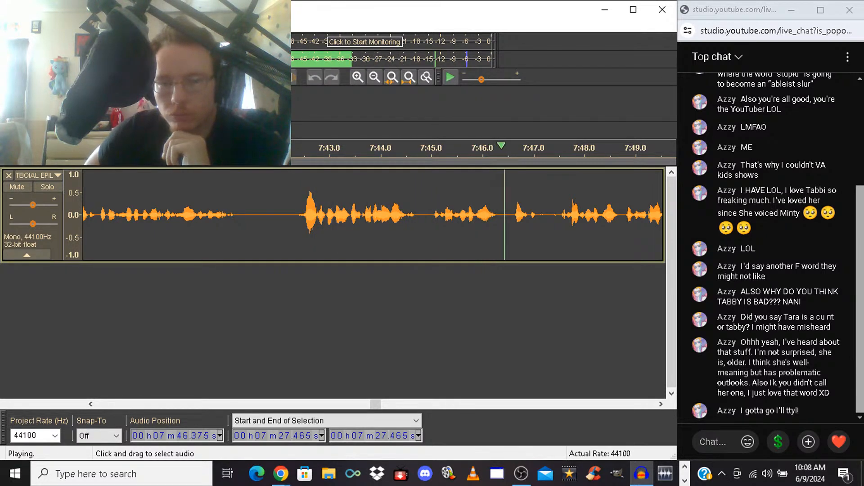
key(space)
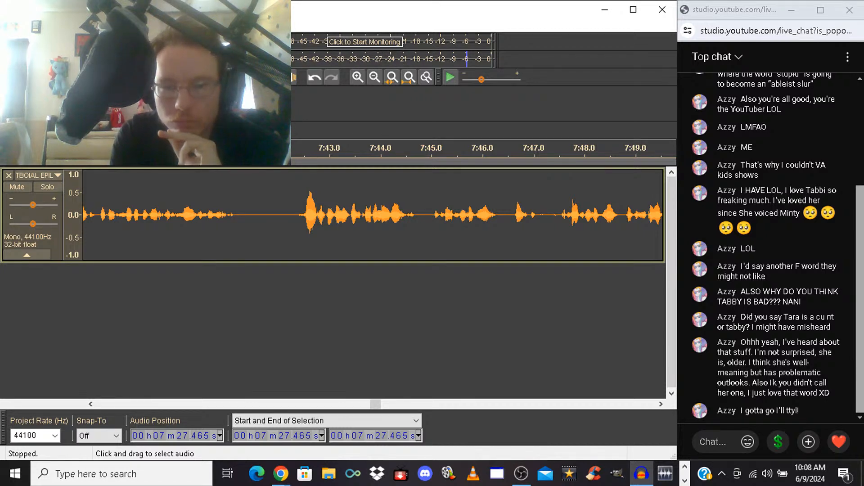
Silence the unwanted take from 7:45.021 to 7:47.463, and shorten the silent gap by deleting most of it from 7:45.430
drag(432, 215, 555, 215)
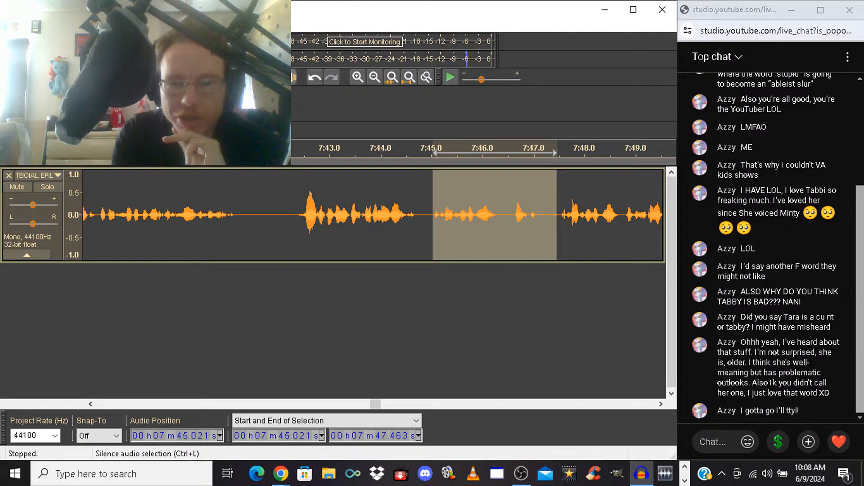
key(ctrl+l)
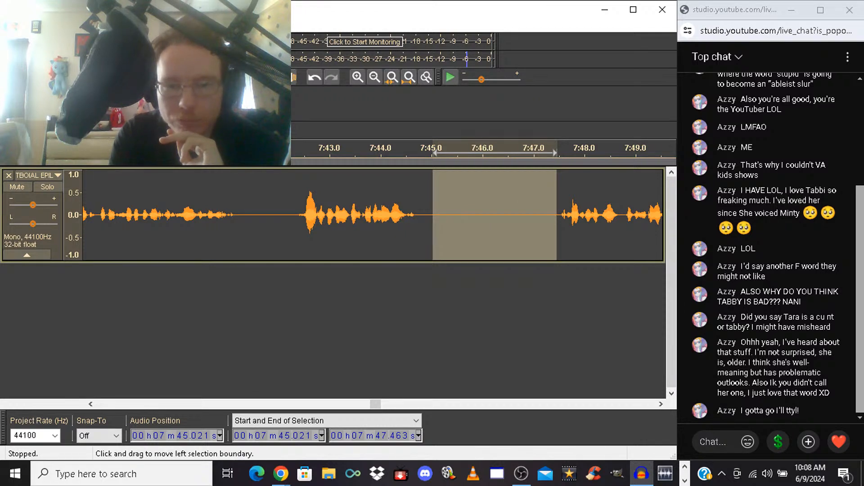
drag(432, 215, 454, 215)
key(Delete)
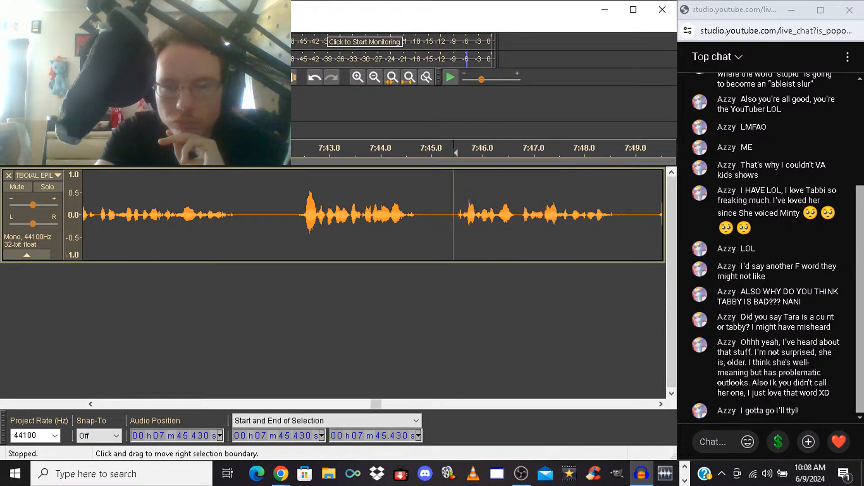
Listen from 7:42.256, and delete the unwanted take from 7:50.303 up to the start of the replacement phrase
click(292, 215)
key(space)
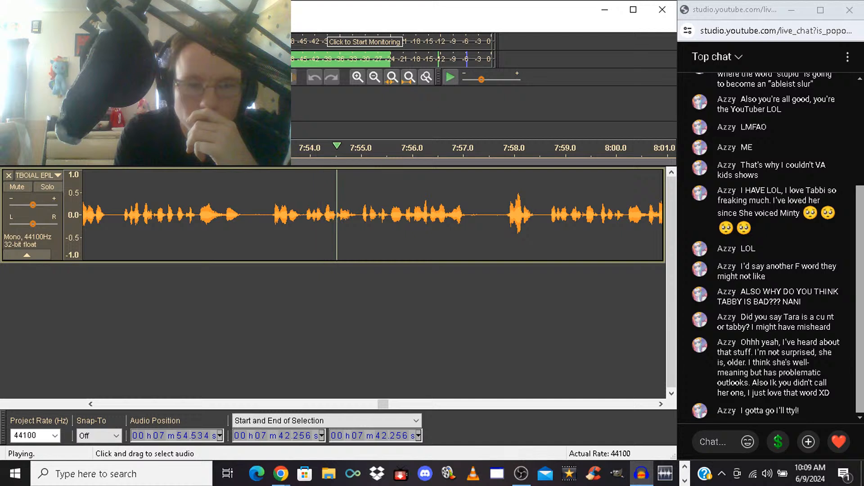
drag(120, 215, 555, 215)
key(space)
key(Delete)
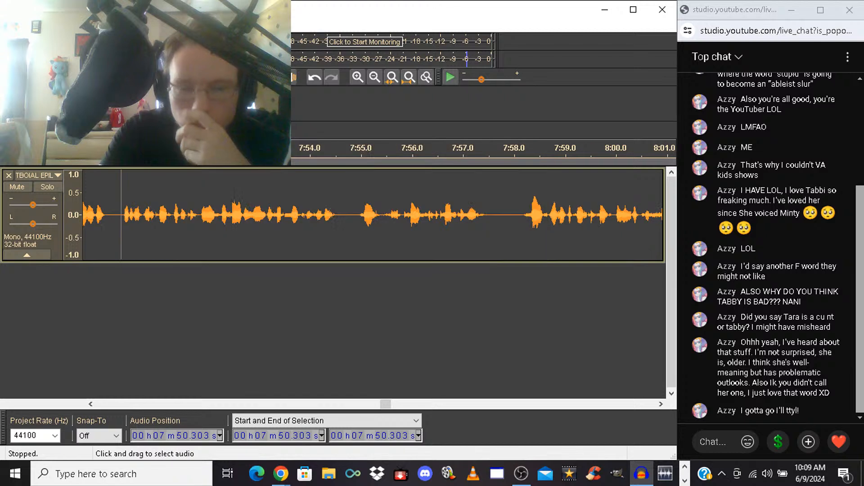
Play the recording from 7:50.303, and trim the short pause from 8:08.330 to 8:08.602
key(space)
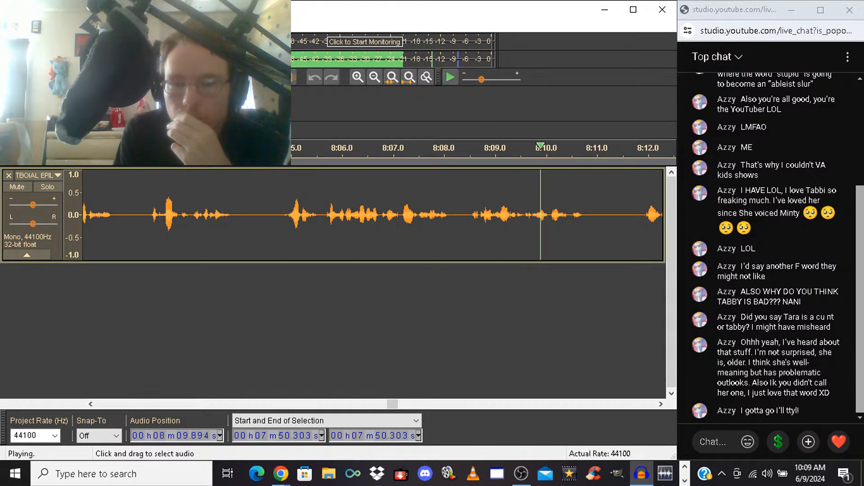
key(space)
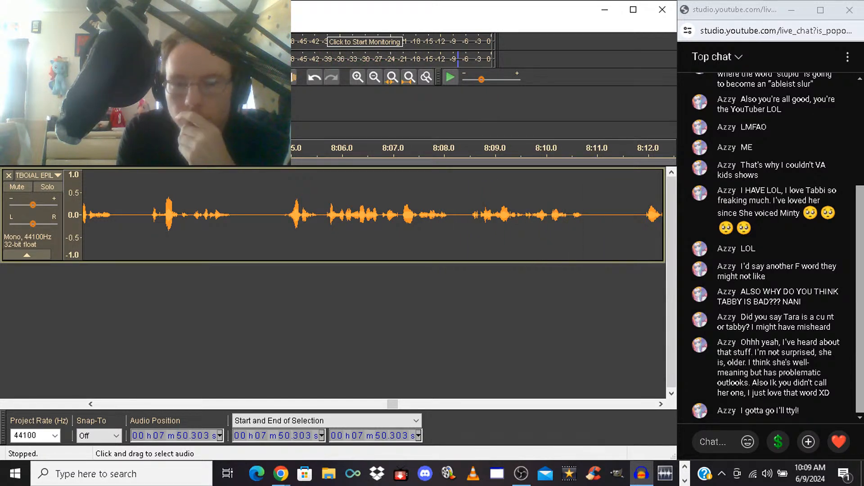
drag(462, 153, 475, 153)
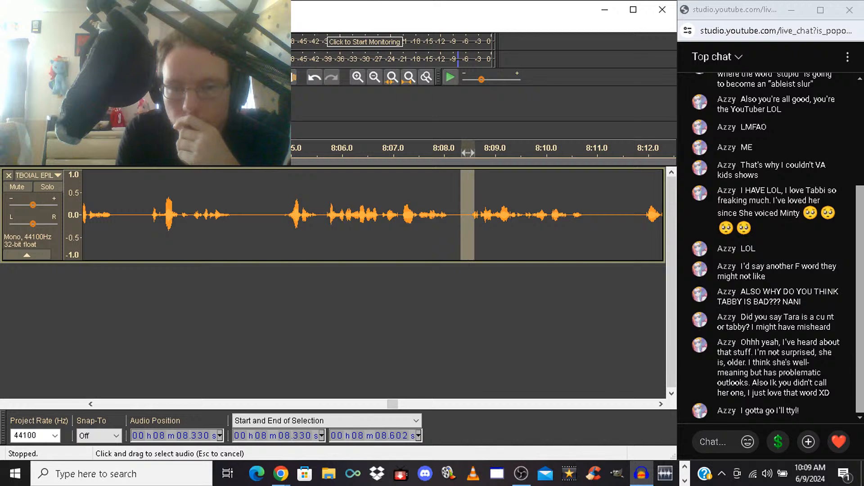
key(Delete)
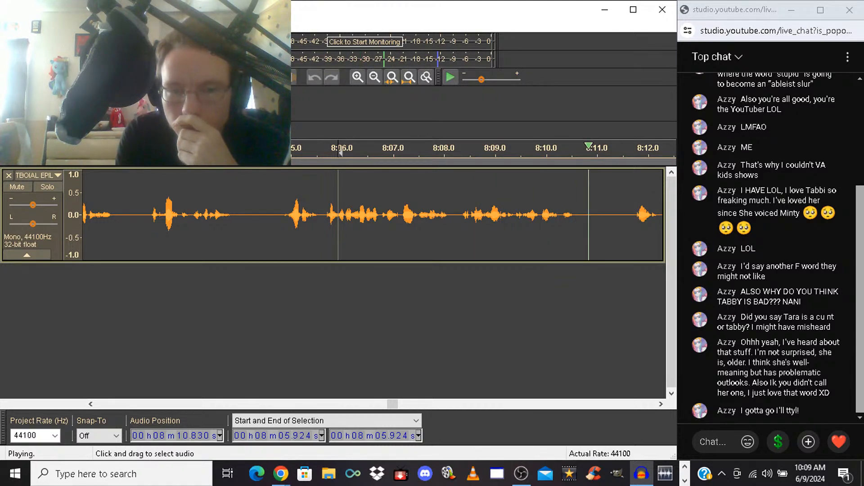
Silence the short gap from 8:08.082 to 8:08.354, and replay the phrase from 8:05.726
key(space)
drag(448, 154, 455, 153)
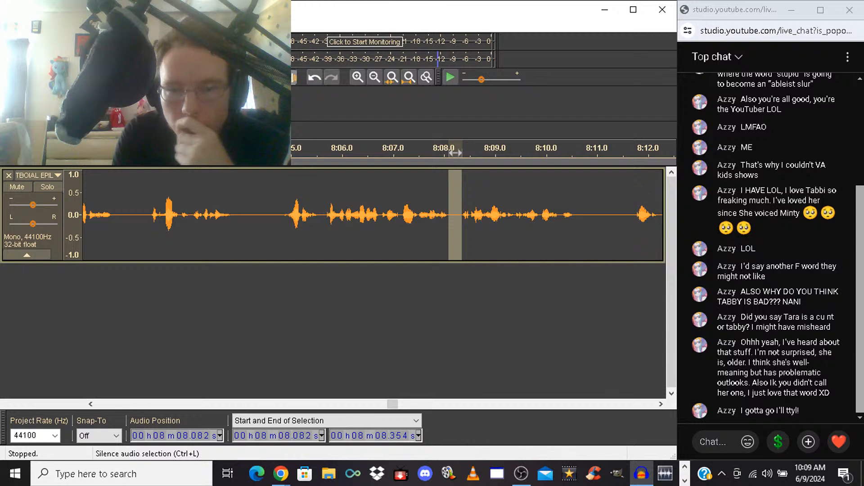
click(328, 153)
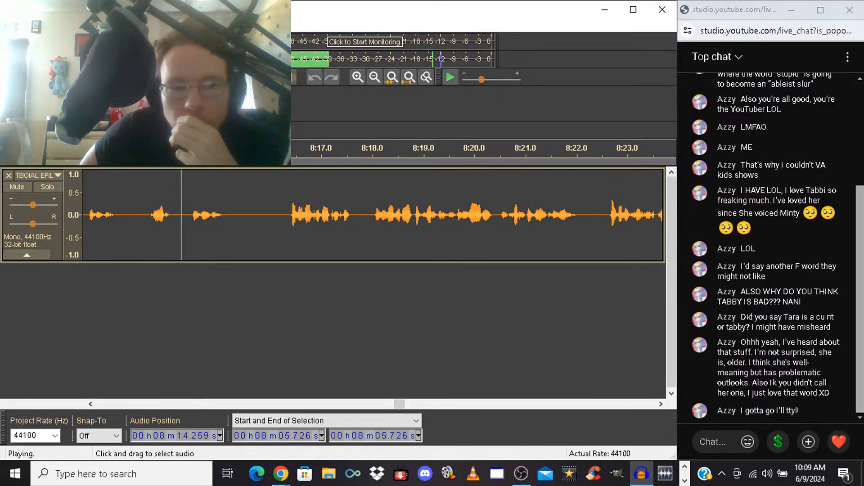
Delete the unwanted take from 8:11.652 up to its repeat, and trim a sliver of the gap at 8:12.347
drag(146, 221, 181, 220)
key(space)
key(Delete)
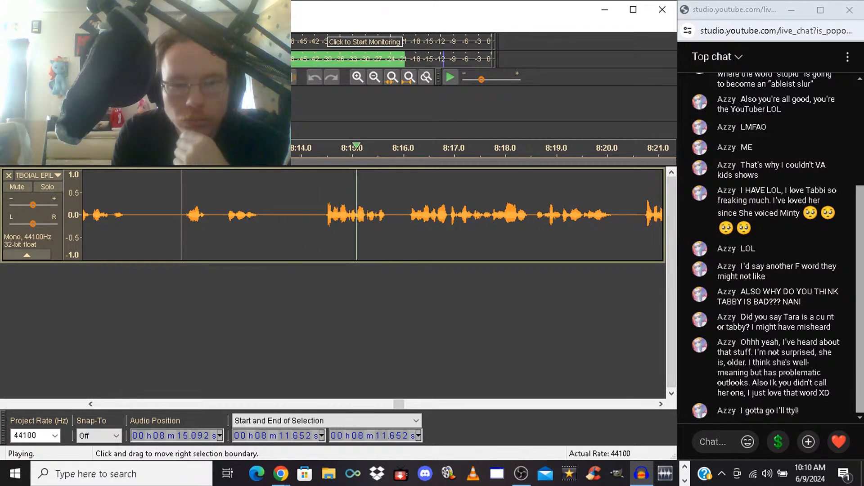
drag(217, 221, 223, 220)
key(space)
key(Delete)
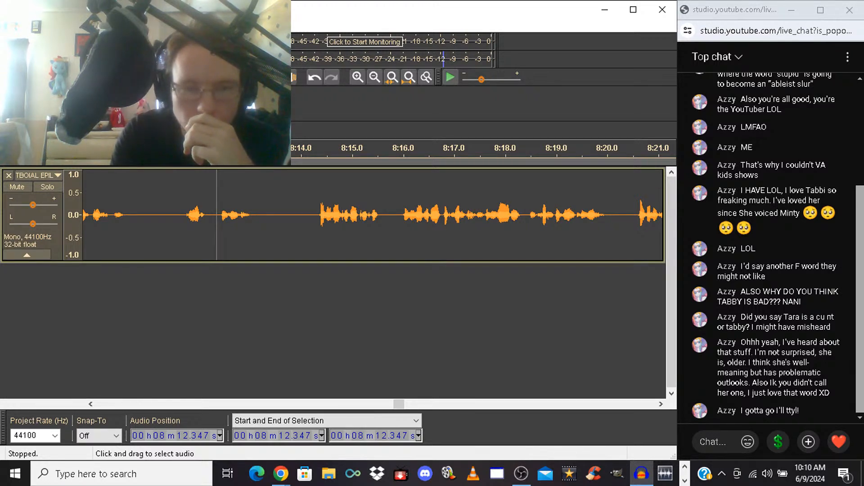
Check the pause from 8:13.140 to 8:14.281, and replay the edited words from 8:11.553
drag(257, 221, 309, 220)
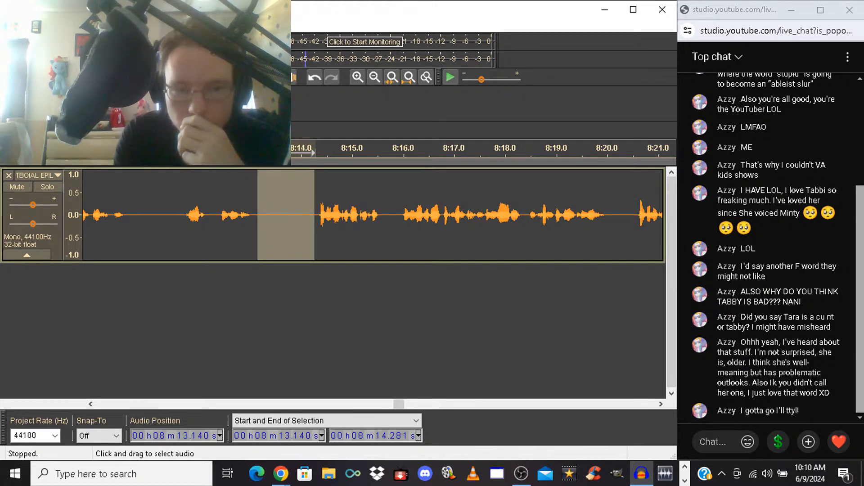
click(176, 220)
key(space)
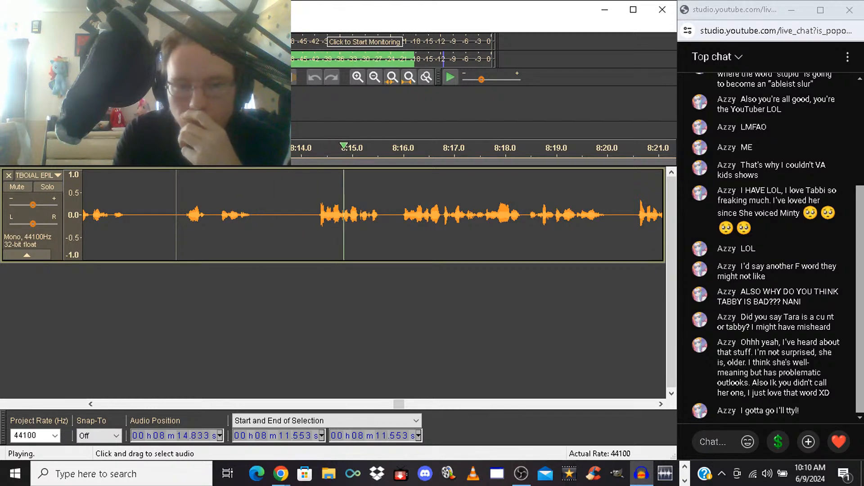
Delete the short phrase from 8:13.772 up to just before the next phrase, and play on from the cut
click(289, 220)
drag(290, 221, 398, 221)
key(space)
key(Delete)
key(space)
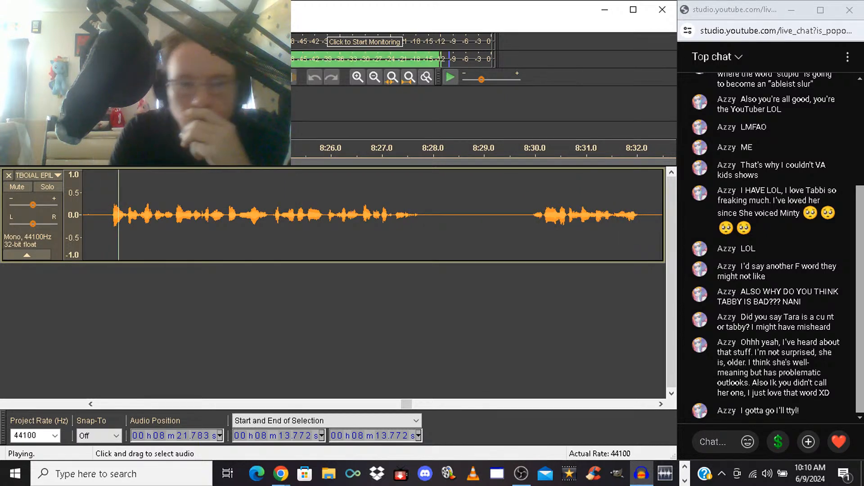
Delete the unwanted take from 8:18.385 to 8:21.645, and play the replacement take
drag(108, 216, 172, 216)
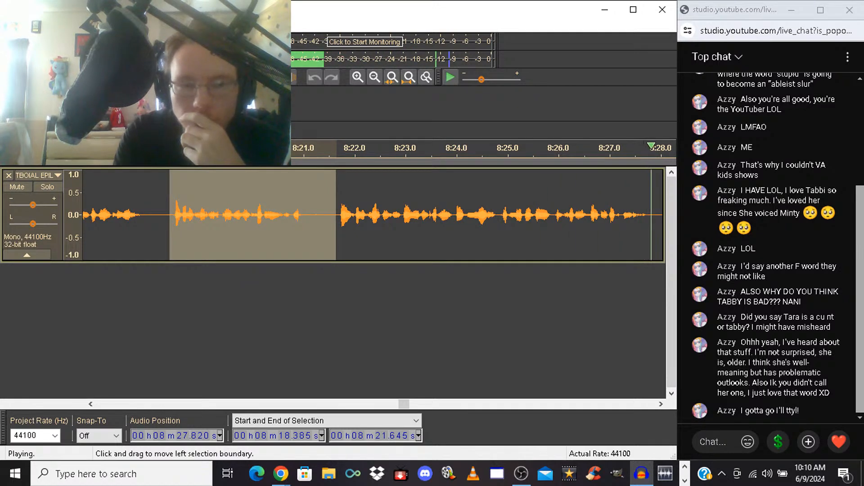
click(170, 216)
key(Delete)
key(Return)
key(space)
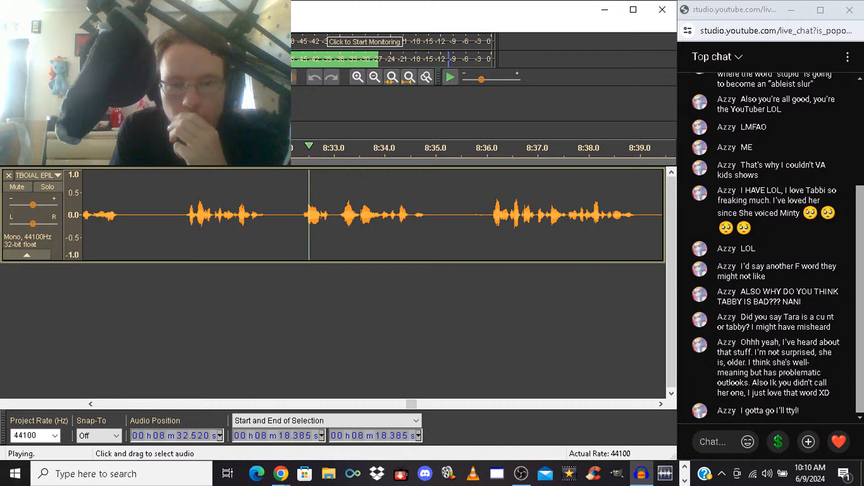
Delete the false start from 8:32.308 to 8:32.965, and listen to the following phrases
drag(299, 216, 331, 216)
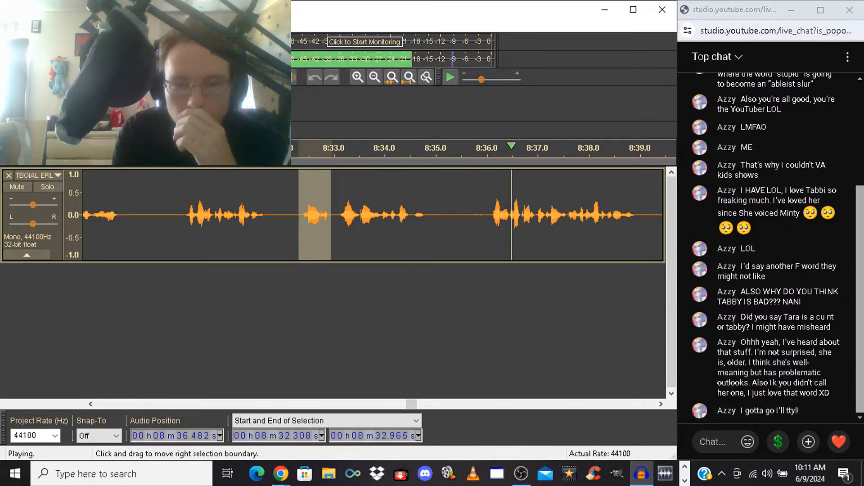
key(space)
key(Delete)
key(space)
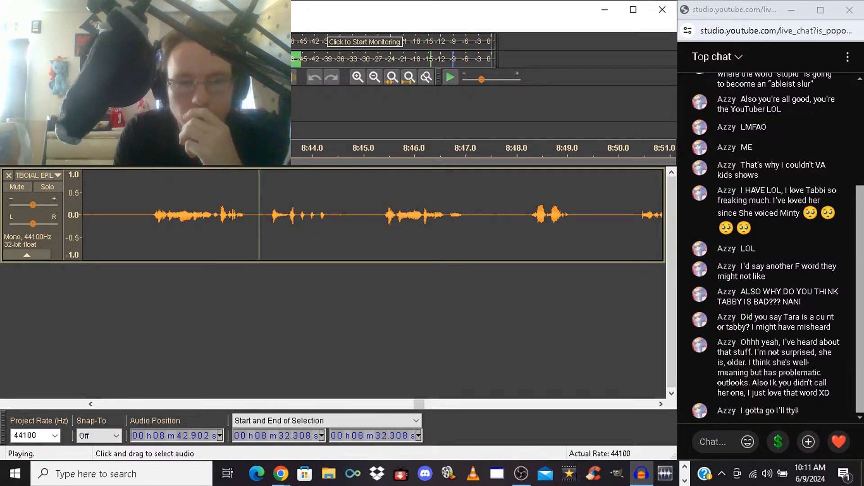
Stop playback and delete the unwanted take from 8:40.763 up to the start of the next phrase
drag(147, 215, 269, 216)
key(space)
key(Delete)
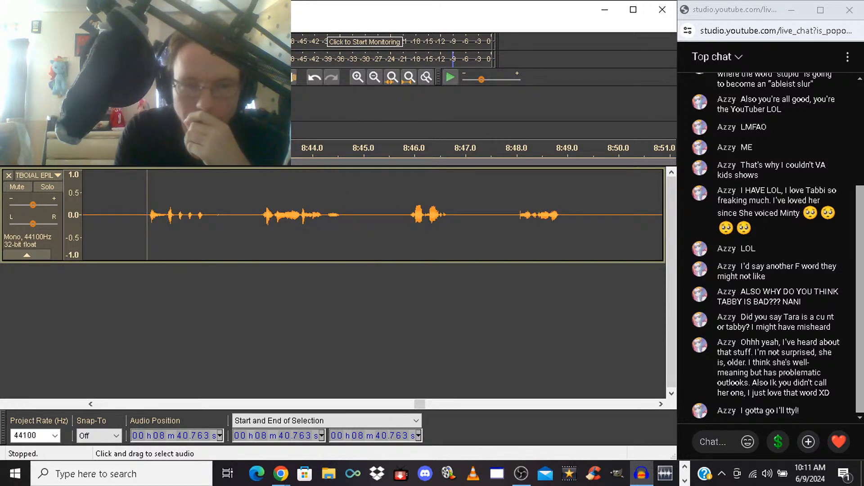
Shorten the long pause by deleting from 8:39.300 to 8:40.714, and play on from the cut
drag(143, 215, 262, 215)
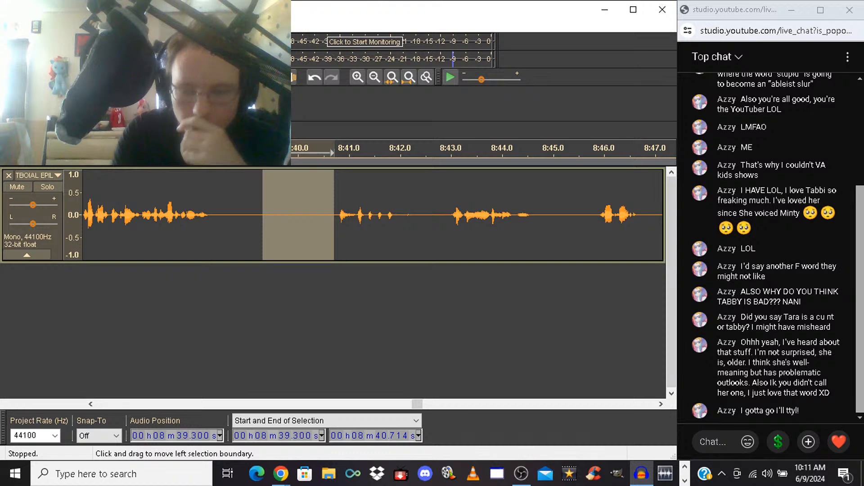
key(Delete)
key(space)
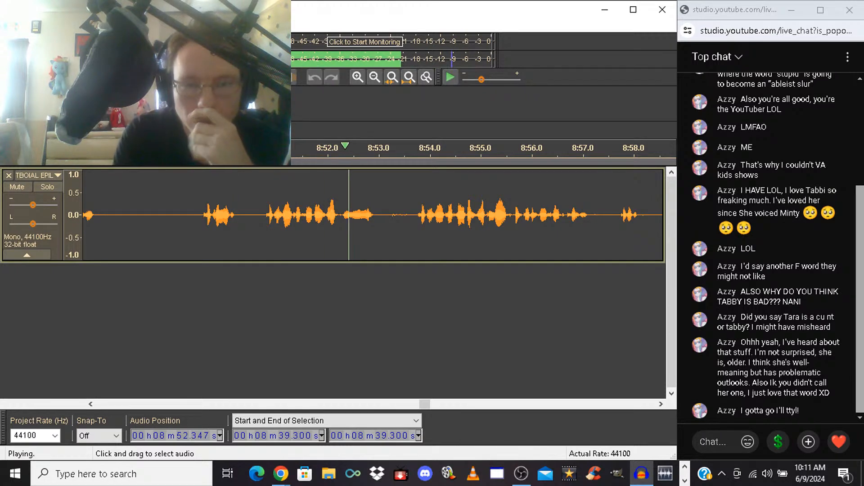
Delete the unwanted take from 8:49.306 to about 8:53.6, and listen to the take that follows
drag(189, 215, 408, 215)
key(space)
key(Delete)
key(space)
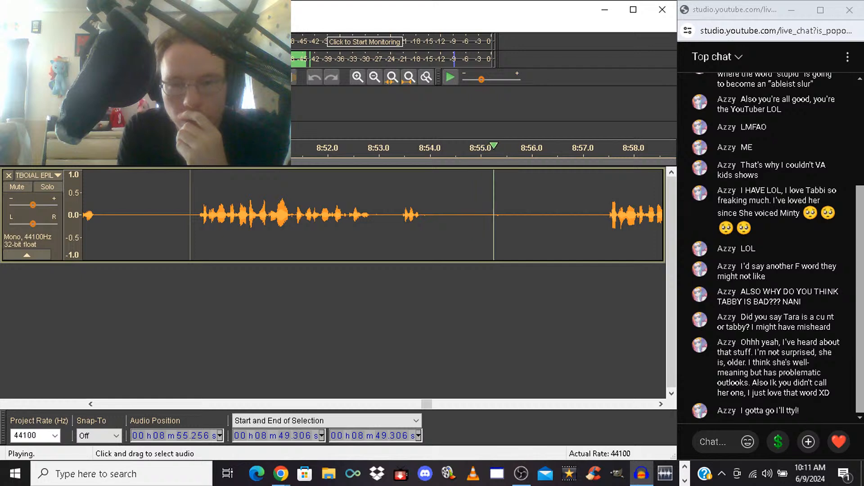
key(space)
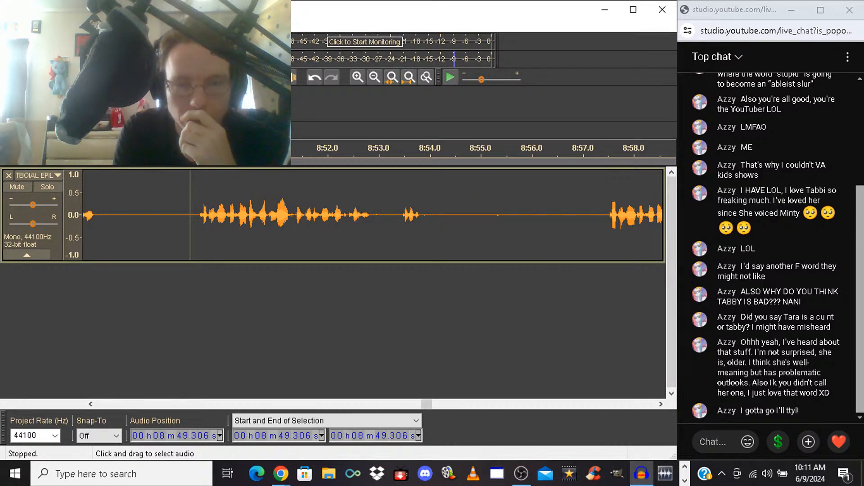
Delete the rejected take from 8:49.306 to 8:57.315, and play the replacement take
mouse_move(190, 215)
mouse_down()
mouse_move(618, 215)
mouse_move(599, 215)
mouse_up()
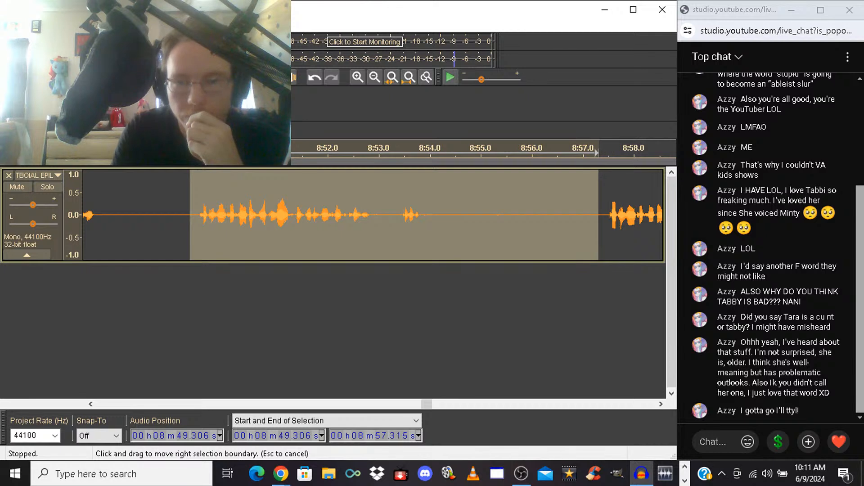
key(Delete)
key(space)
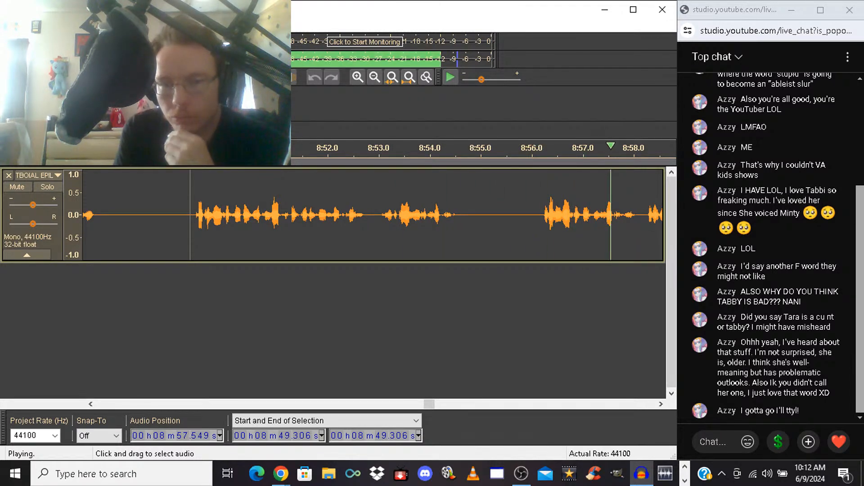
key(space)
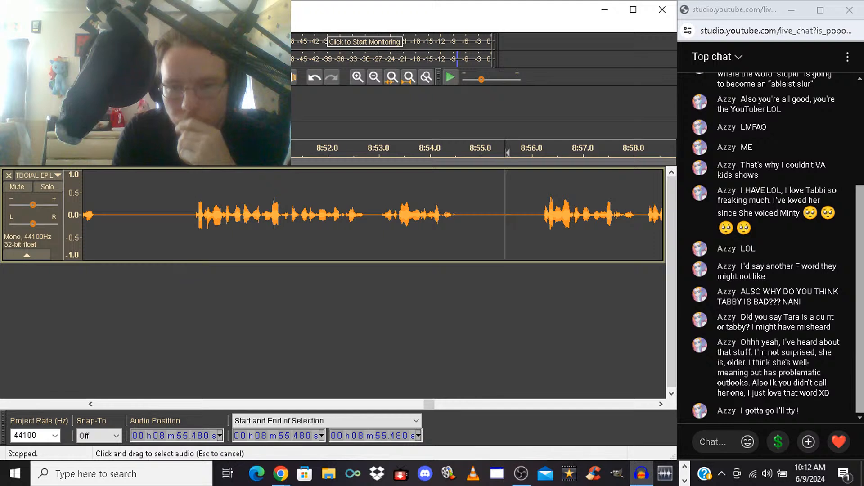
Shorten the pause by deleting about 0.4 s from 8:55.480, and check it by ear from 8:53.310
drag(506, 215, 528, 215)
key(Delete)
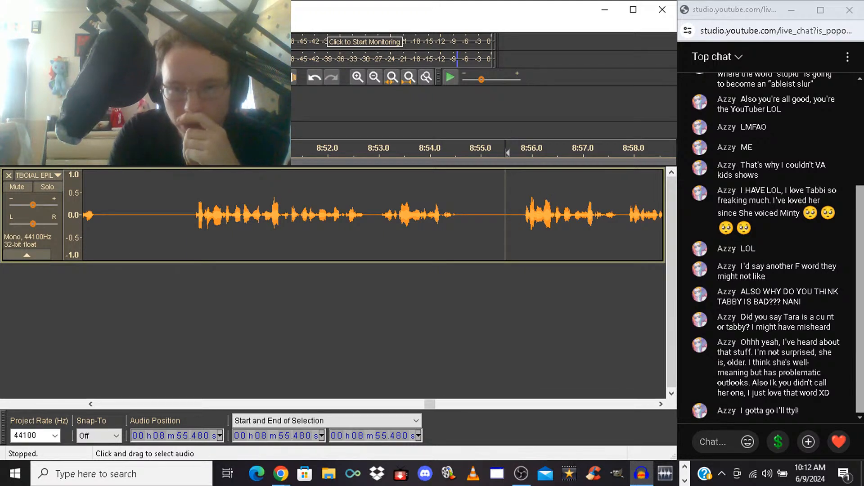
click(395, 215)
key(space)
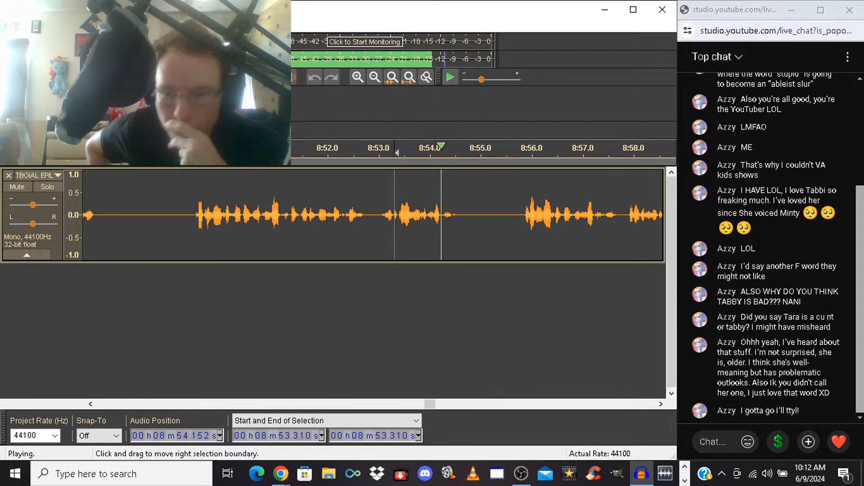
key(space)
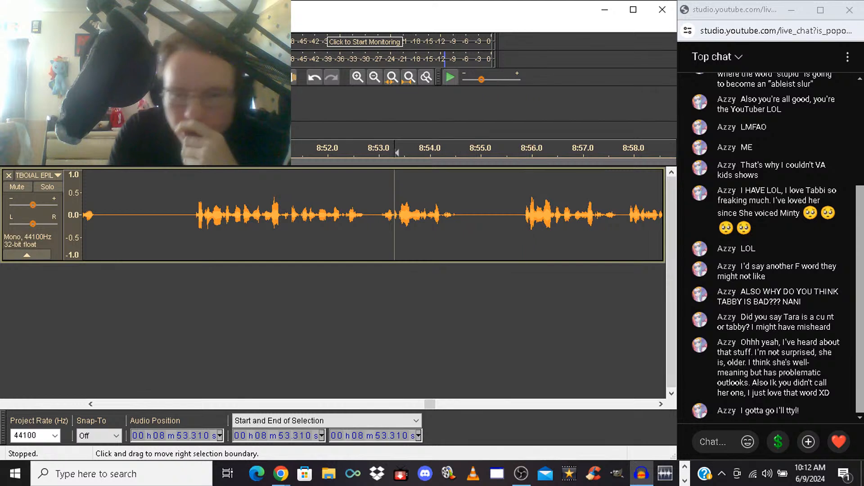
Select the pause from 8:54.687 to 8:55.158, and play the recording on from 8:53.410
drag(465, 215, 488, 215)
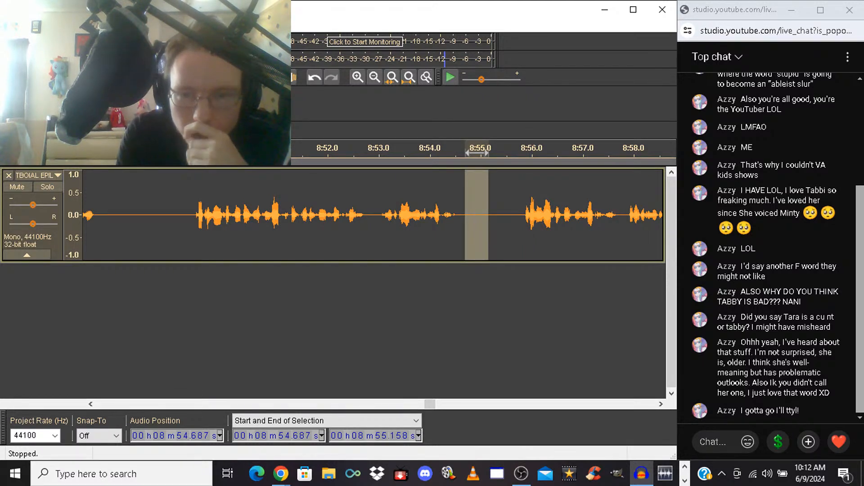
click(399, 215)
key(space)
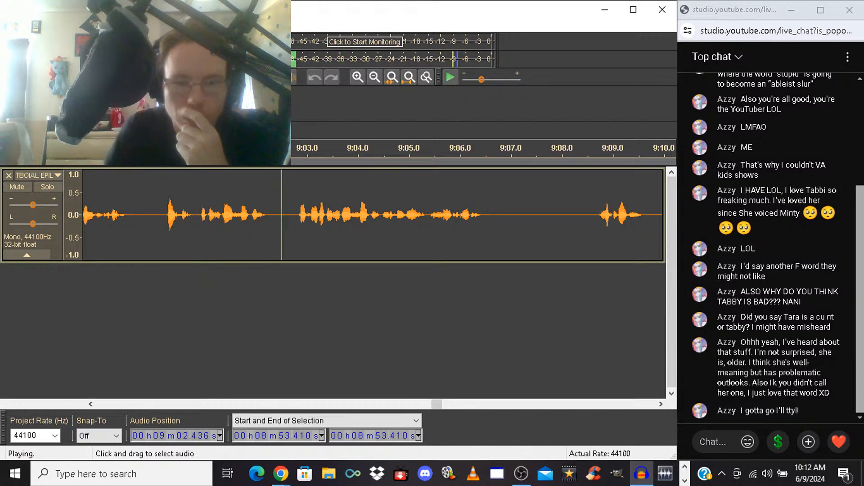
Delete the unwanted take from 9:00.191 to 9:02.770, and listen to the following phrases
drag(163, 215, 294, 215)
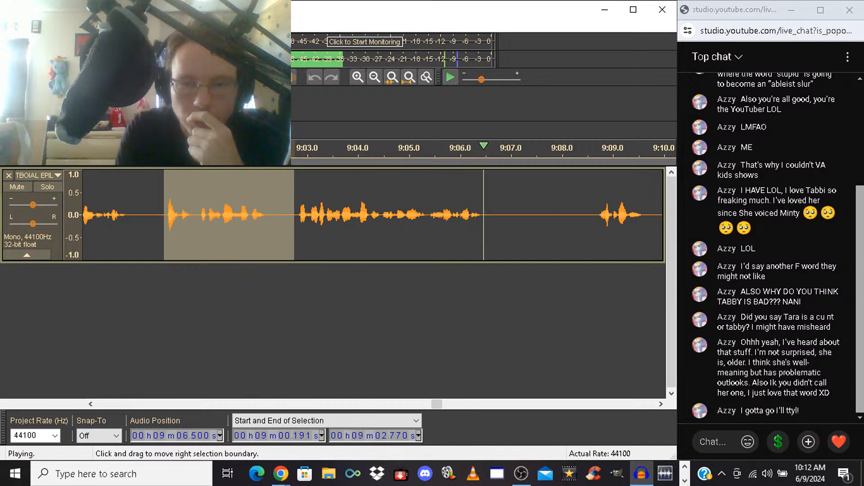
key(space)
key(Delete)
key(space)
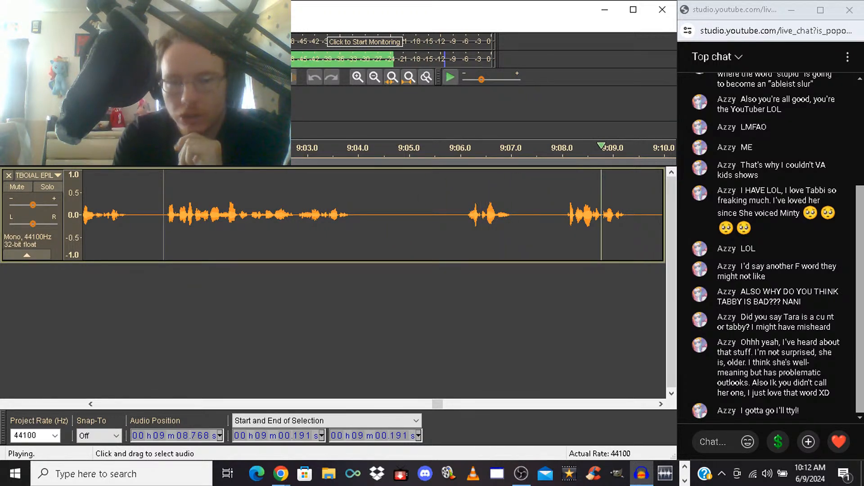
key(space)
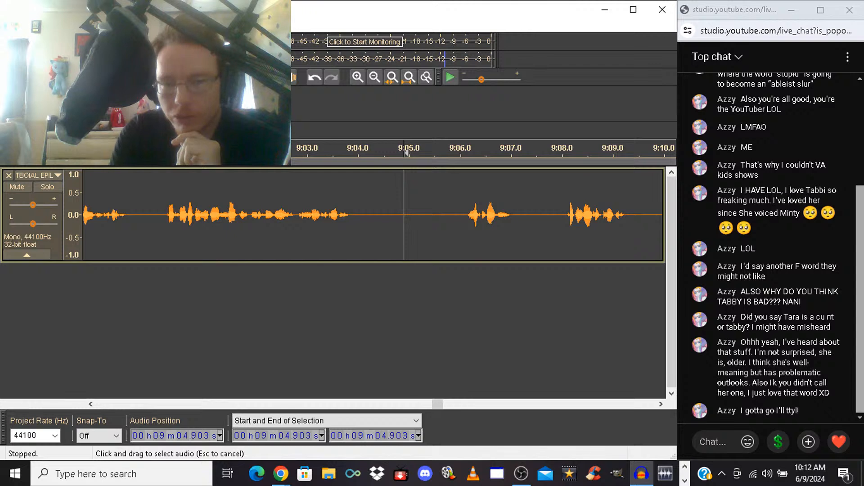
Shorten the pause by deleting from 9:04.903 to about 9:05.8, and play on from the cut
drag(404, 216, 448, 216)
key(Return)
key(space)
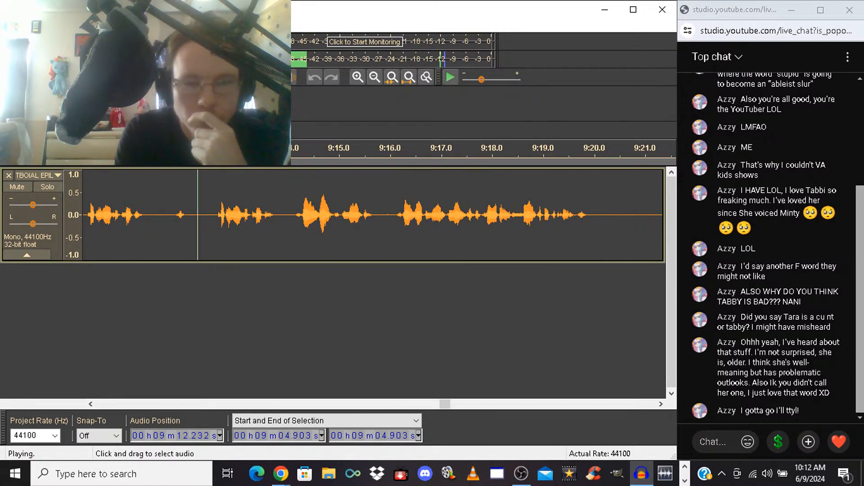
Delete the unwanted takes from 9:07.159 to about 9:12.5, and listen to the replacement
mouse_move(211, 225)
mouse_down()
mouse_move(54, 225)
mouse_move(214, 225)
mouse_up()
key(space)
key(space)
key(space)
key(Delete)
key(space)
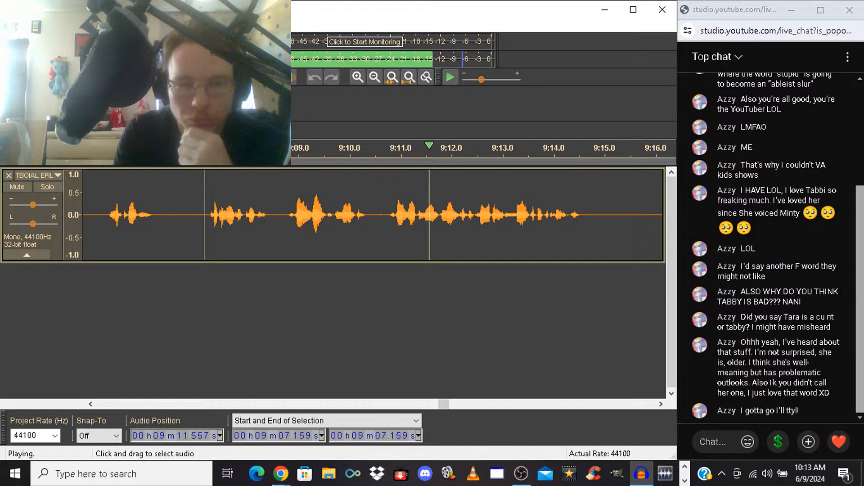
key(space)
Delete the extra phrase from 9:08.759 to 9:10.705, and play on from the cut
drag(286, 216, 379, 216)
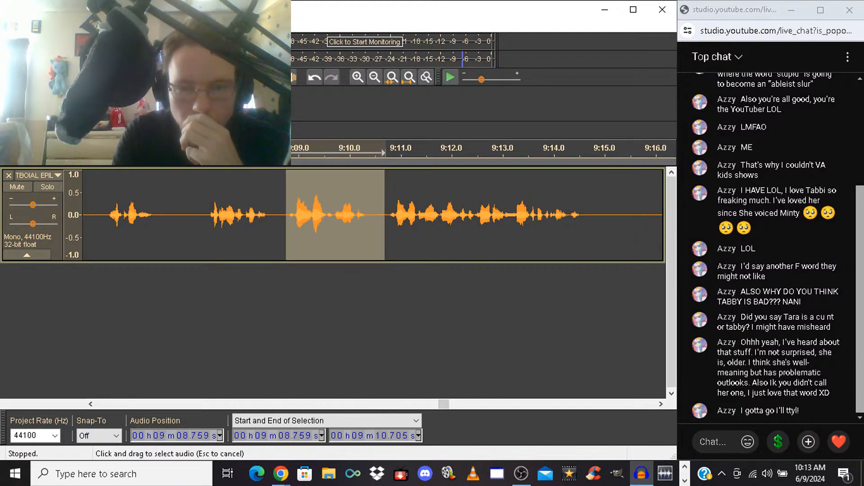
key(Delete)
key(space)
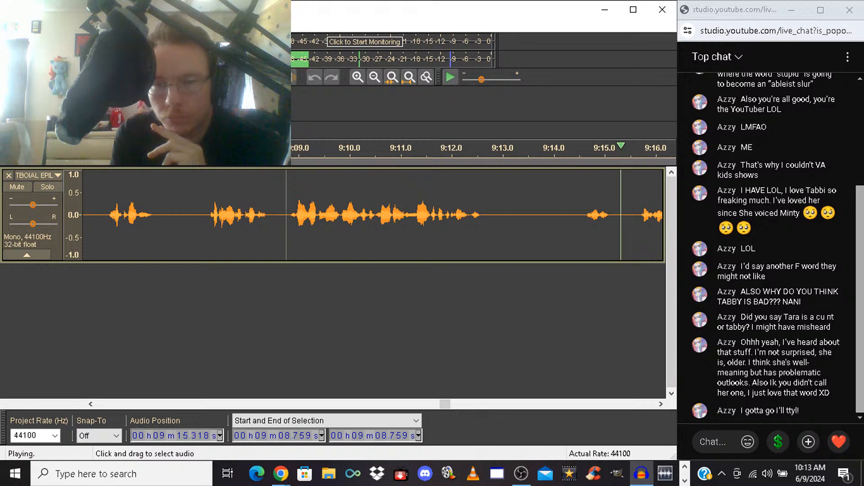
key(space)
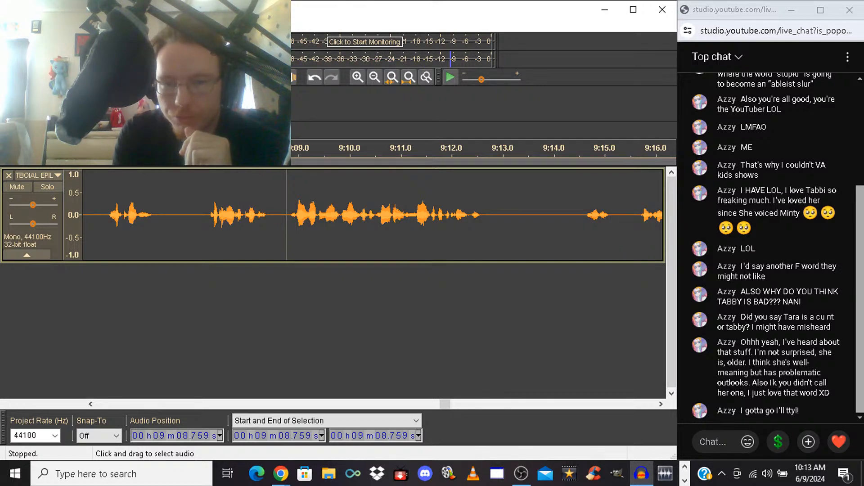
Delete the rejected take from 9:14.177 to about 9:18.3 after hearing its start, and listen to the next one
mouse_move(563, 212)
mouse_down()
mouse_move(662, 211)
mouse_move(465, 212)
mouse_move(507, 212)
mouse_up()
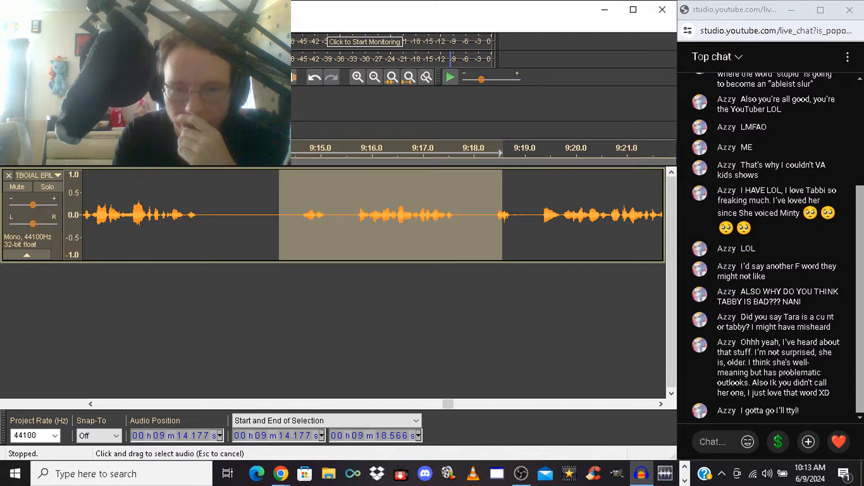
key(space)
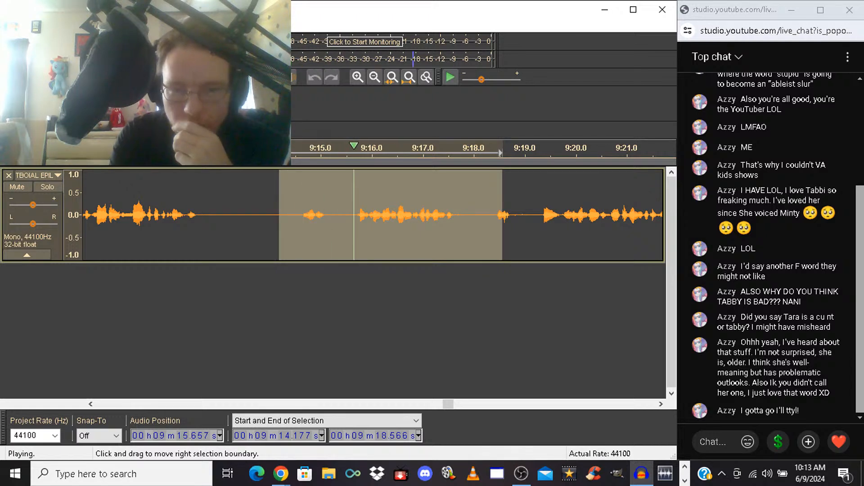
mouse_move(503, 212)
mouse_down()
mouse_move(538, 212)
mouse_move(489, 212)
mouse_up()
key(Delete)
key(space)
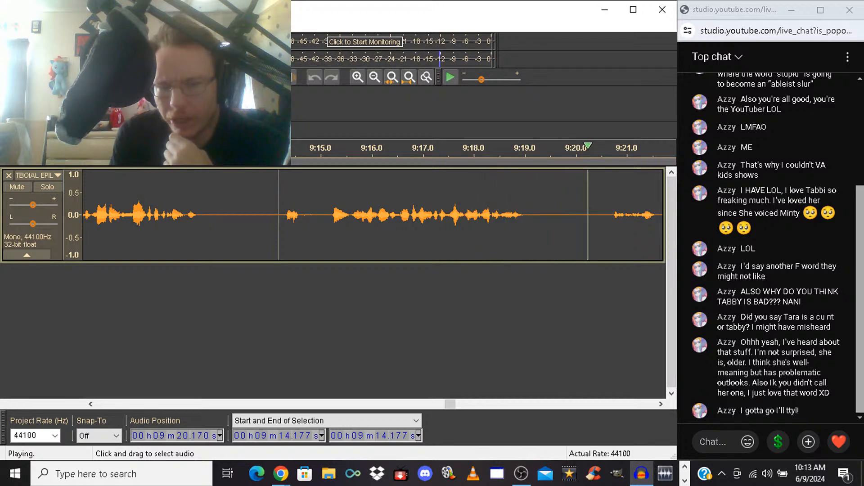
key(space)
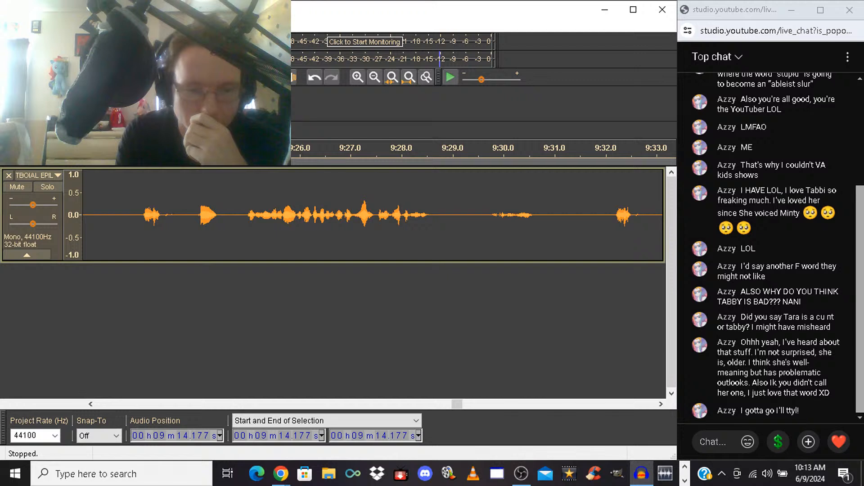
Delete the rejected take from 9:14.177 to 9:22.769, and listen to the following take
click(91, 403)
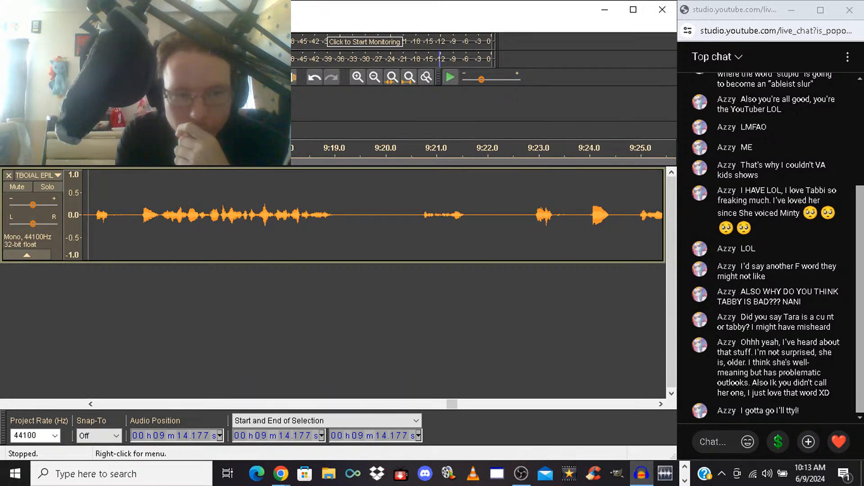
drag(88, 215, 532, 215)
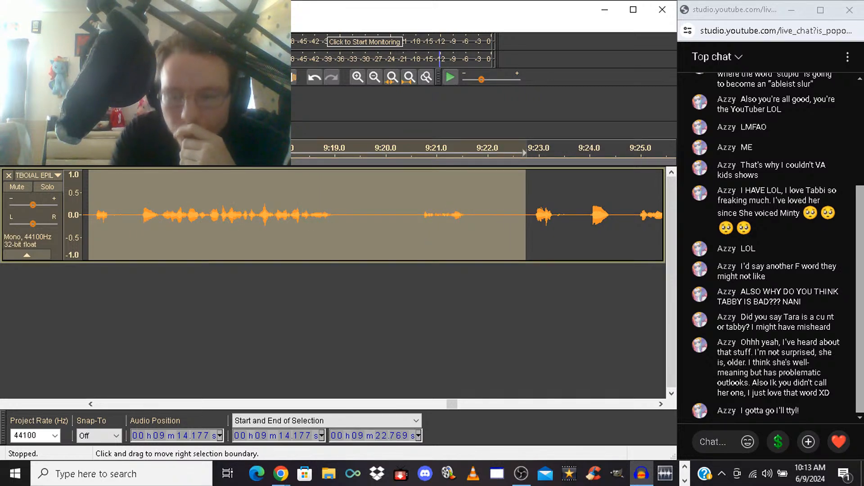
key(Delete)
key(space)
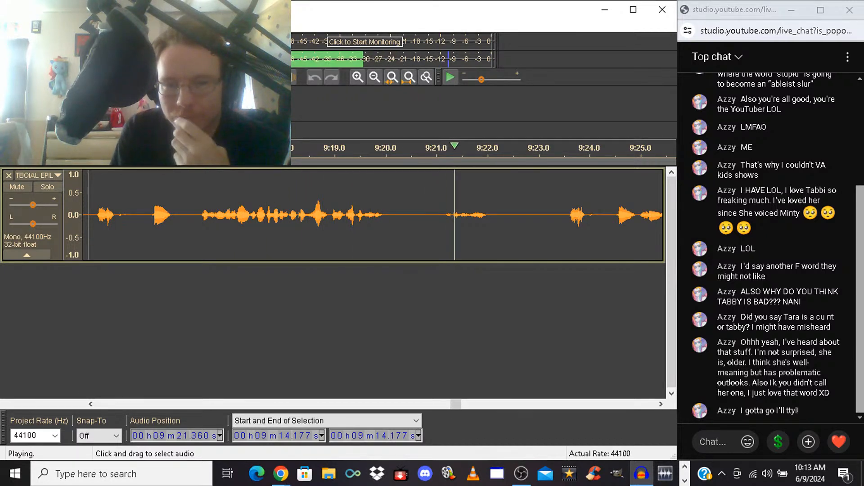
key(space)
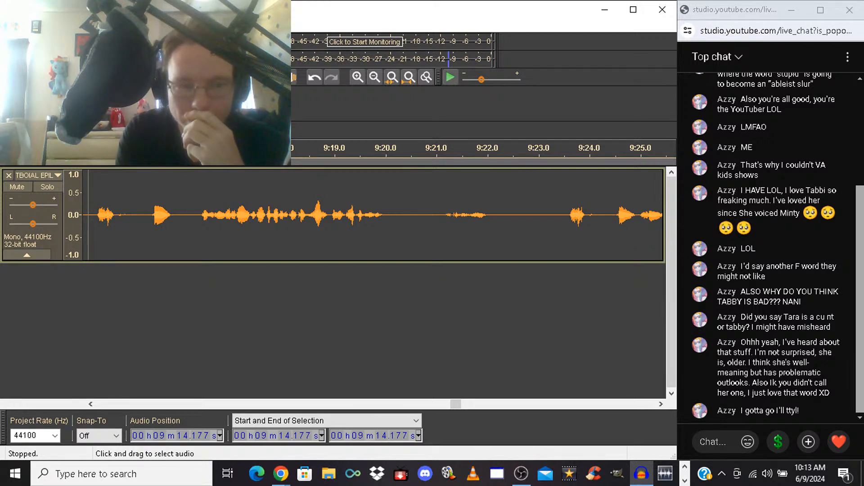
Delete the unwanted take from 9:14.177 to 9:23.438, and play the replacement from the cut
drag(89, 215, 561, 215)
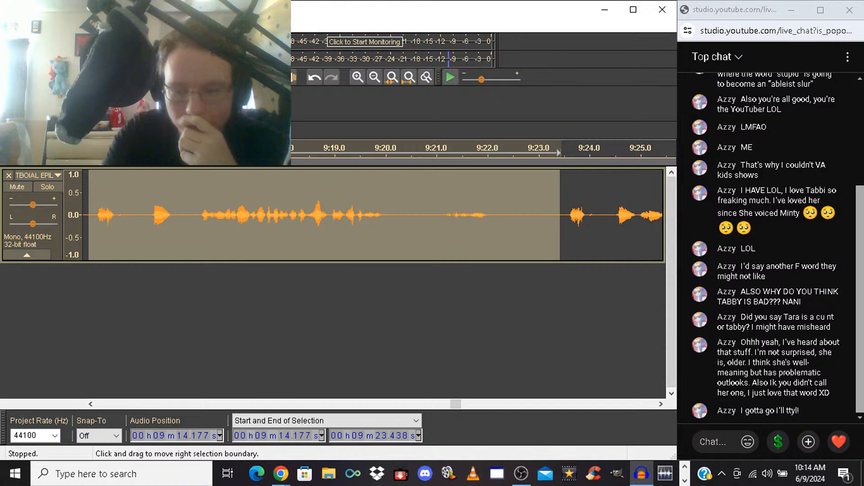
key(Delete)
key(space)
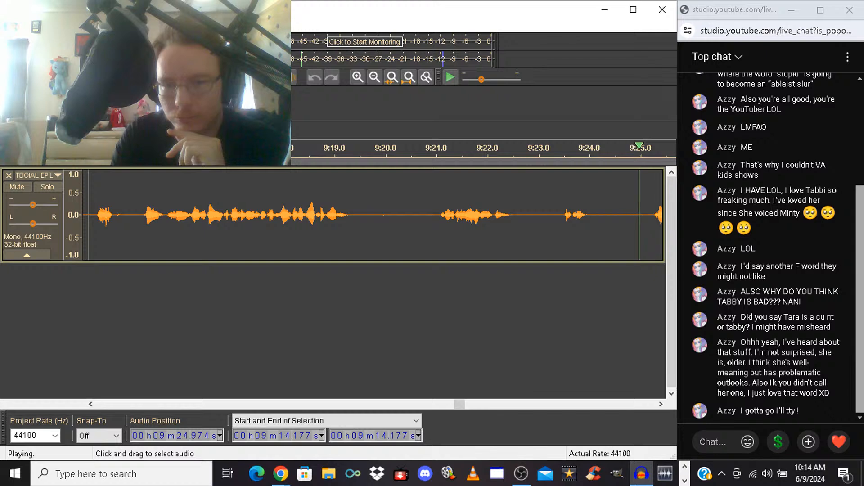
key(space)
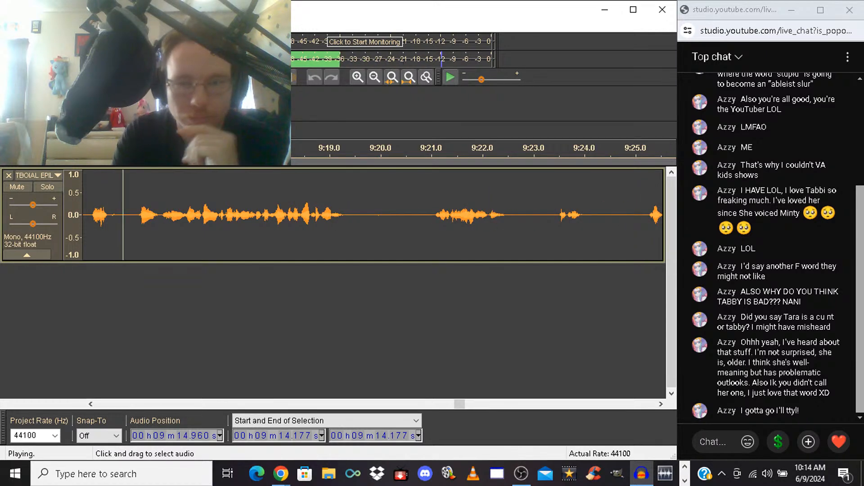
Delete the unwanted phrases from 9:20.884 to 9:25.137, and listen across the cut
drag(425, 216, 509, 215)
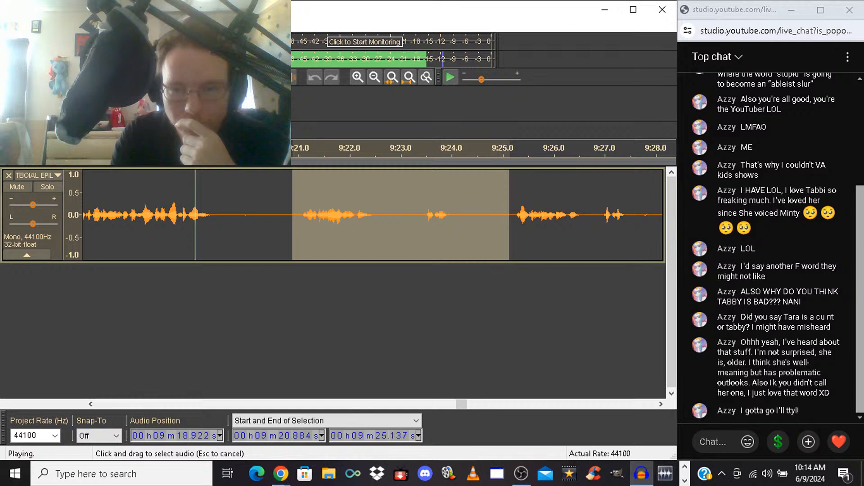
key(Delete)
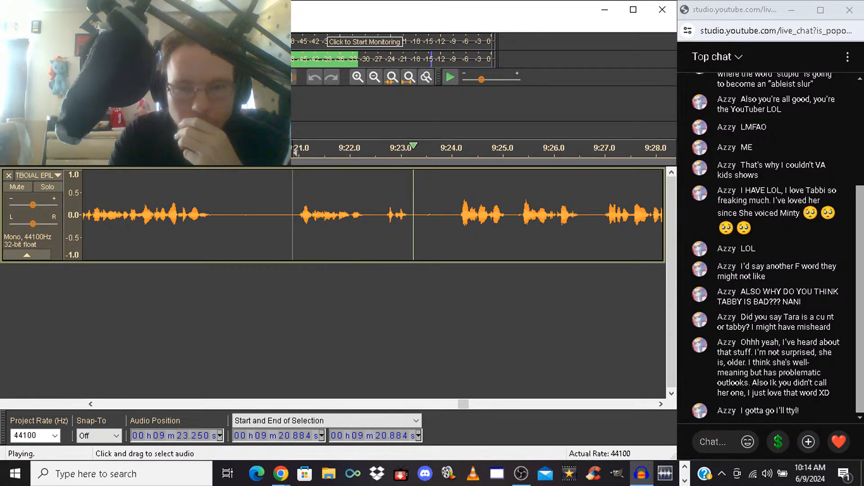
key(space)
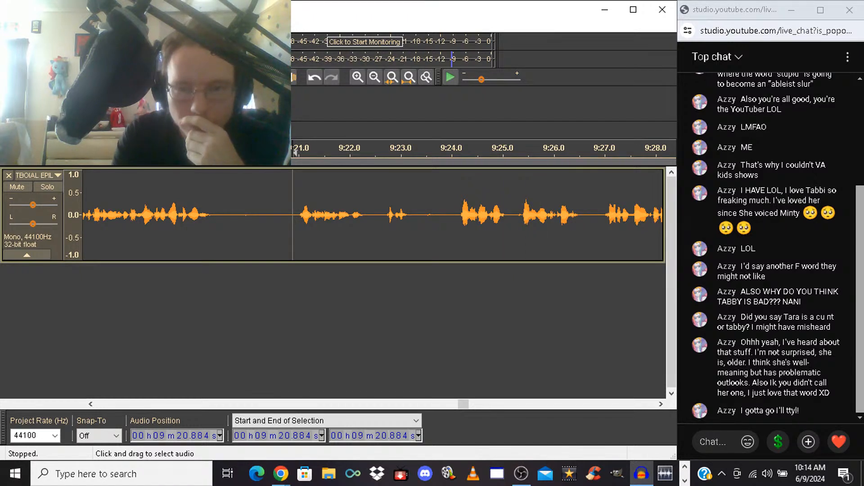
Delete the false start from 9:24.083 to 9:25.385, and play on from the cut
drag(456, 217, 521, 216)
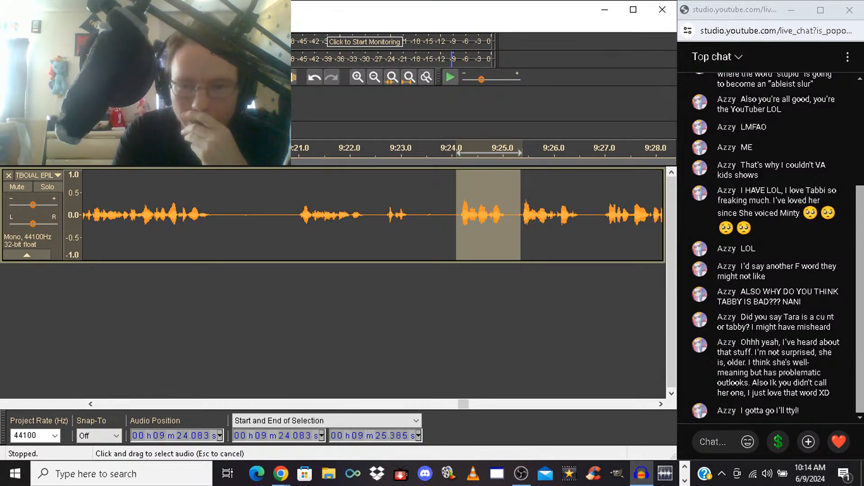
key(Delete)
key(space)
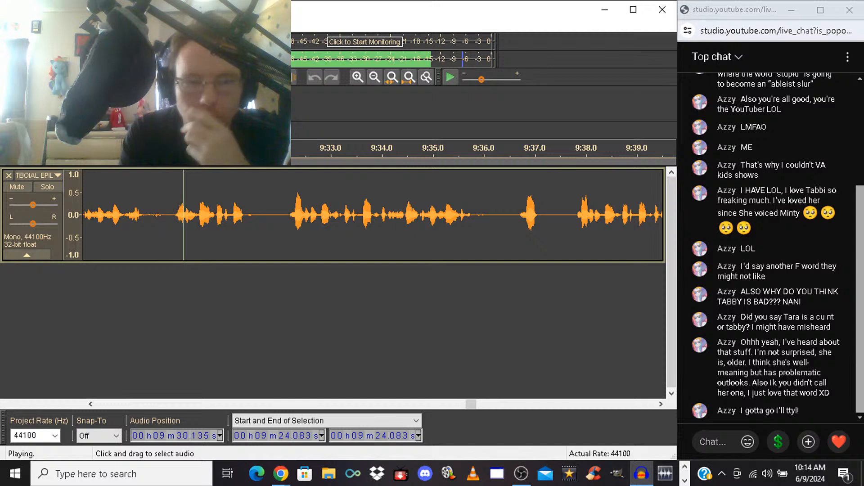
Delete the rejected takes from 9:25.645 to 9:37.746, and listen on from the cut
drag(286, 215, 343, 215)
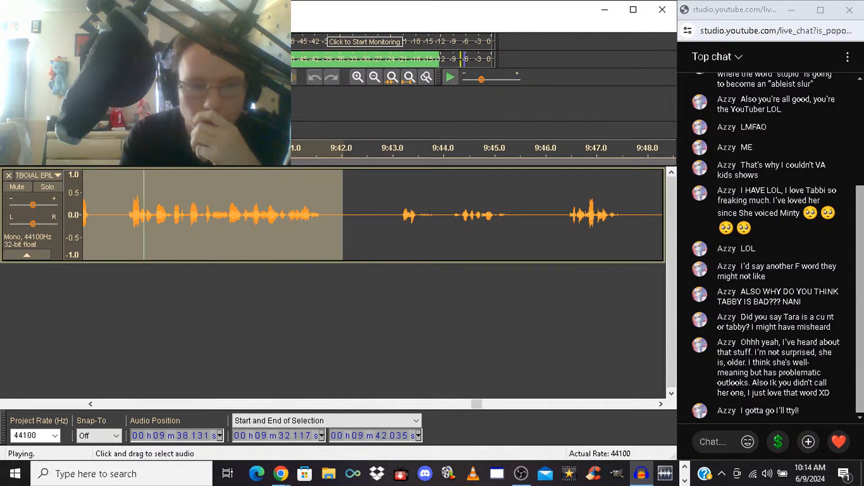
drag(124, 207, 18, 206)
key(space)
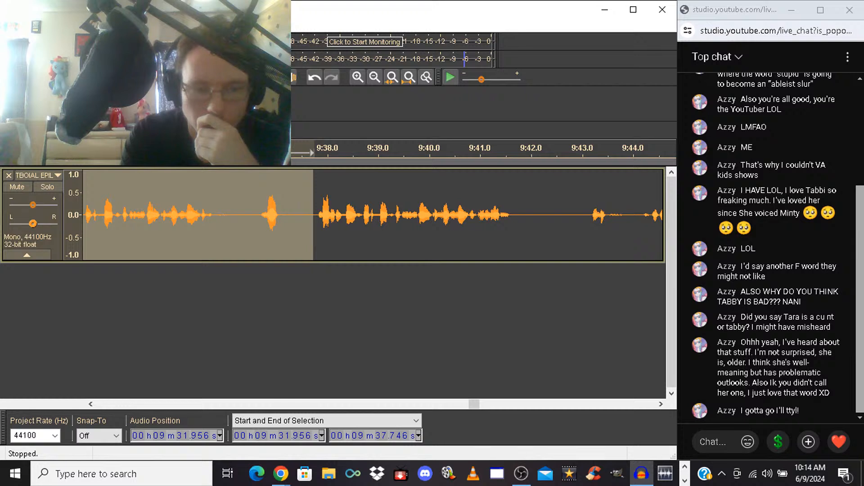
click(90, 405)
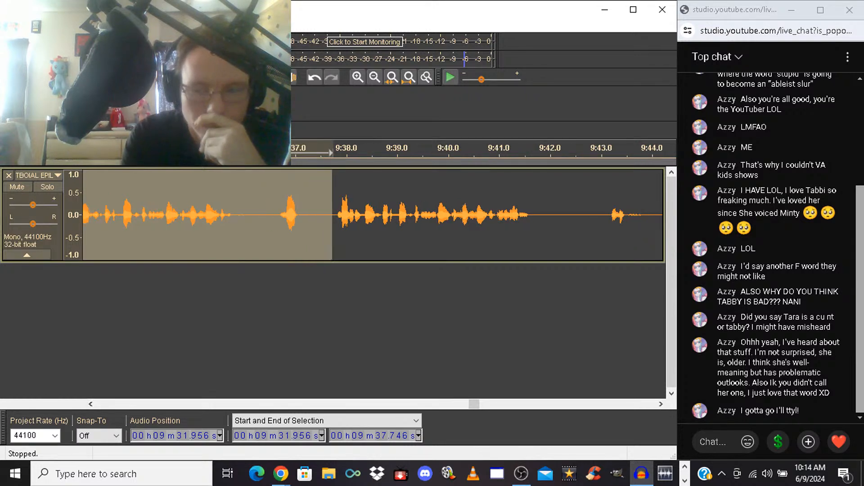
click(91, 405)
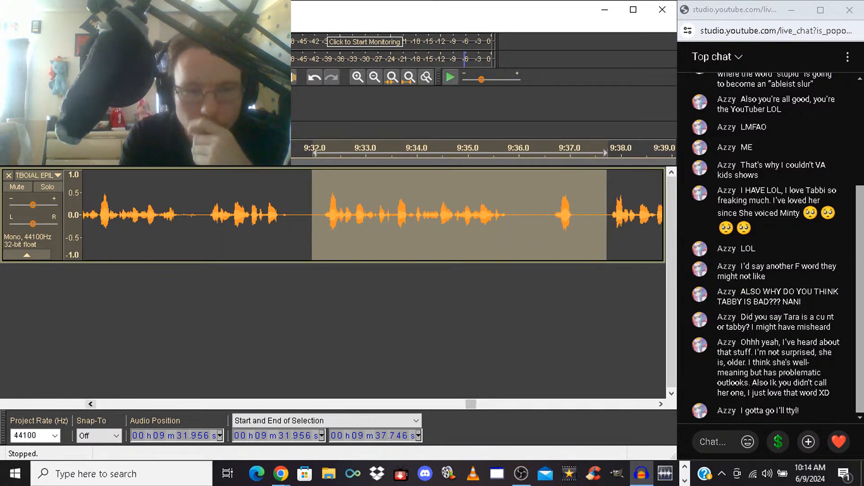
click(91, 405)
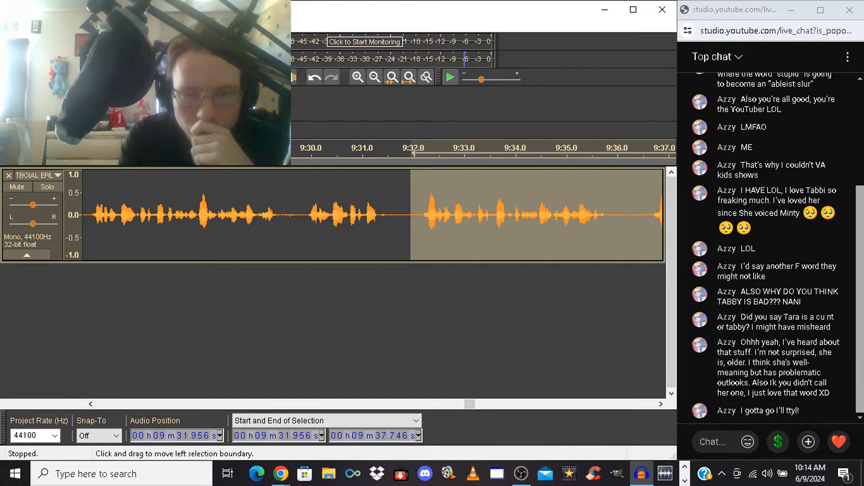
drag(410, 216, 133, 216)
key(space)
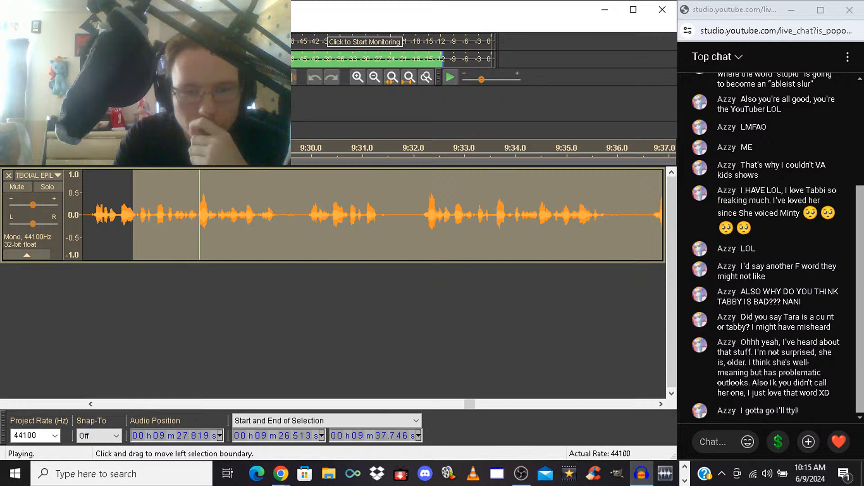
key(space)
drag(133, 216, 240, 217)
key(space)
key(Delete)
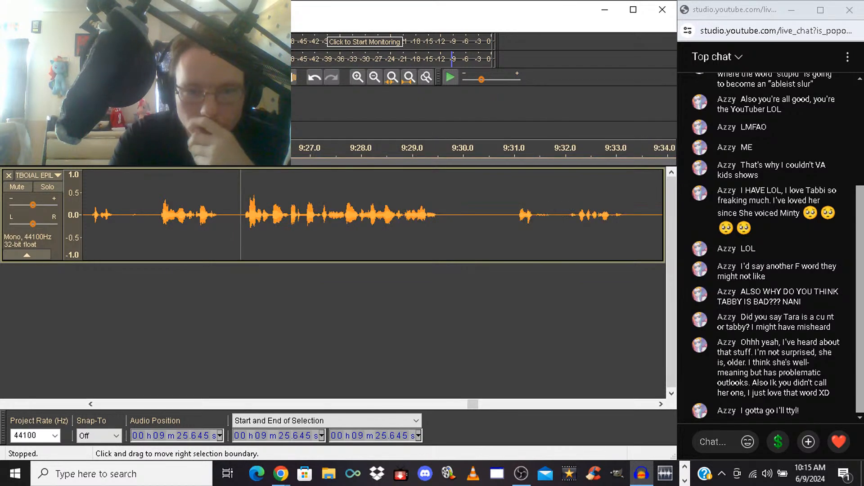
key(space)
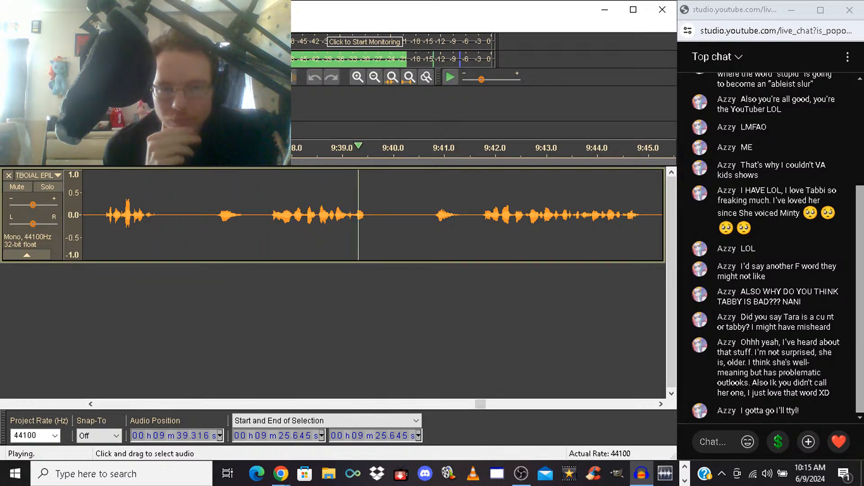
Delete the unwanted take from 9:36.469 to 9:40.387, and listen to its replacement
drag(213, 212, 412, 212)
key(space)
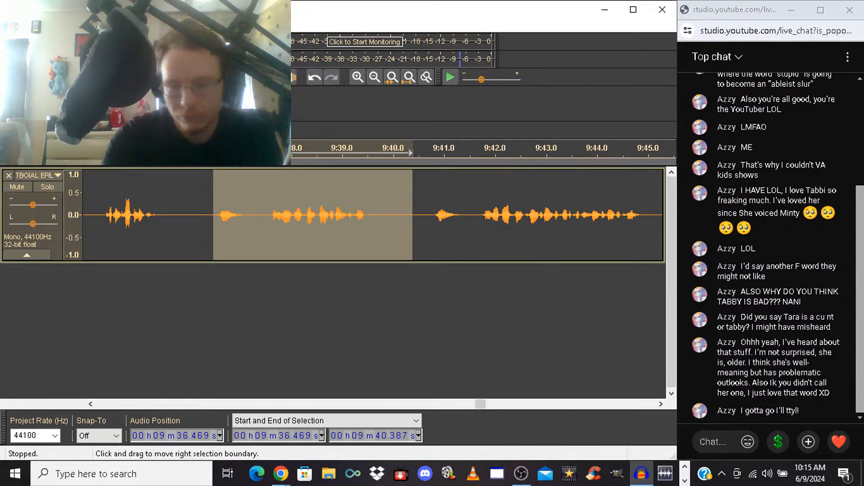
key(Delete)
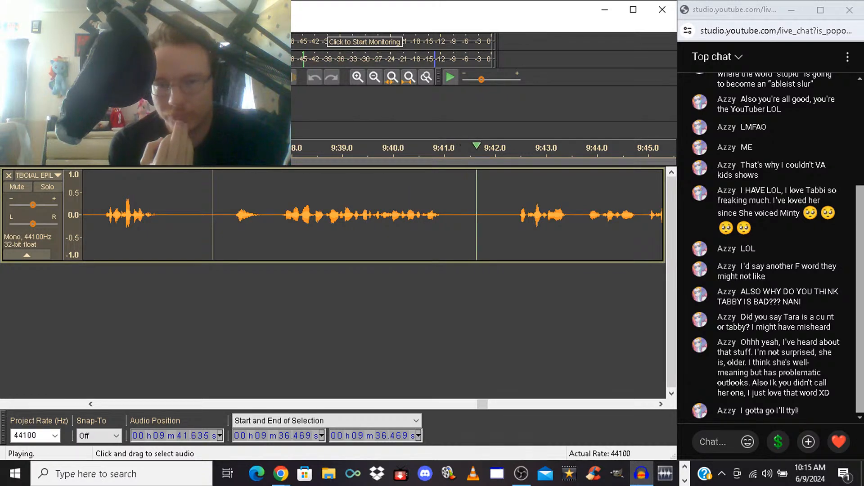
key(space)
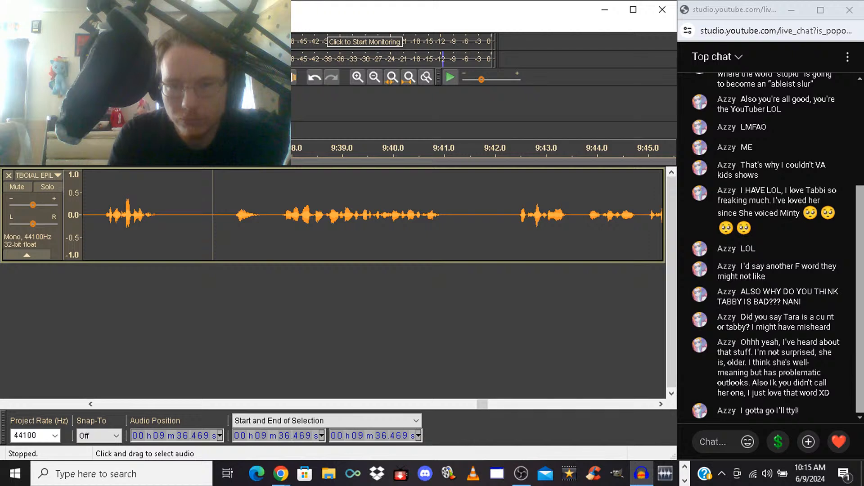
Delete the unwanted phrase from 9:42.085 to 9:43.548, and play from the cut
drag(500, 215, 421, 215)
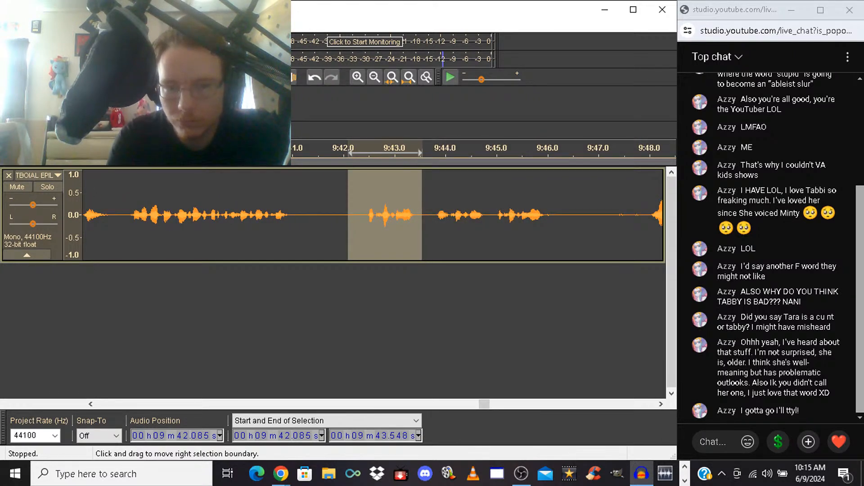
key(Delete)
key(space)
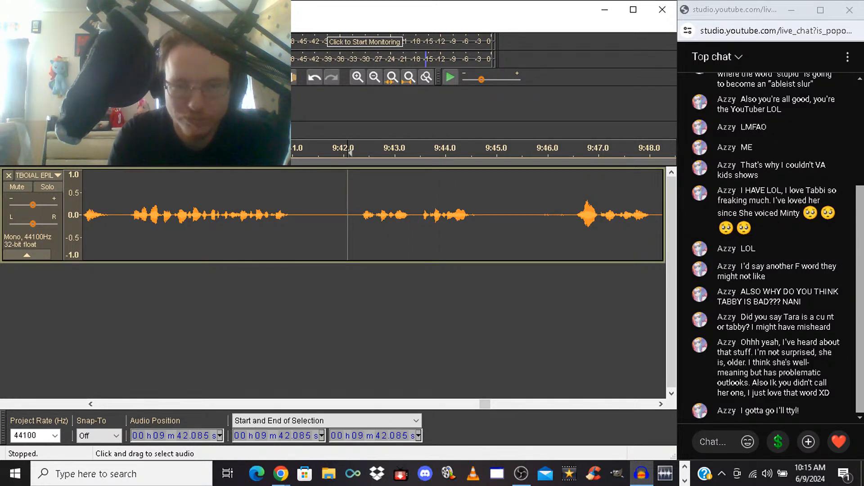
Delete the unwanted phrases from 9:42.085 to 9:46.325, and listen to the following take
drag(347, 215, 564, 215)
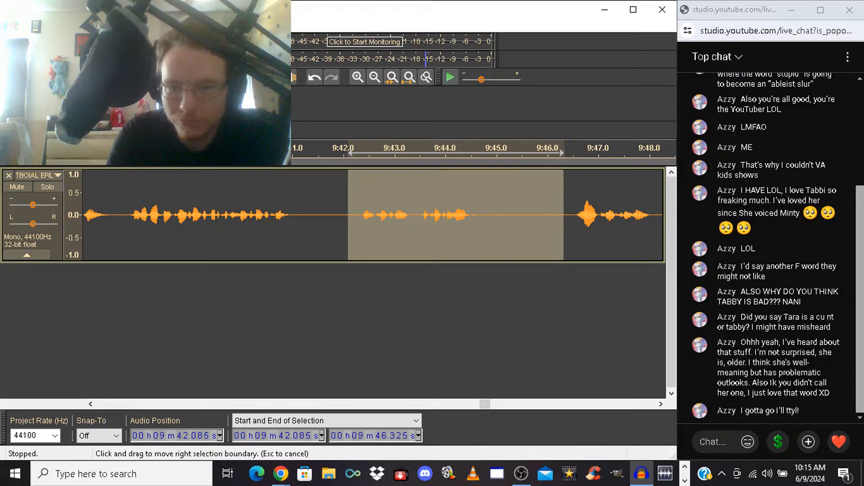
key(Delete)
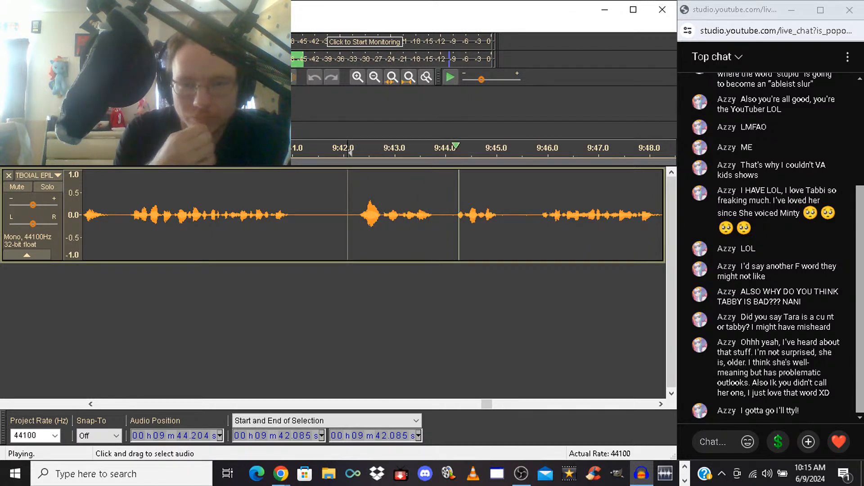
key(space)
Delete the rejected take from 9:42.085 to 9:45.743, and play on from the cut
drag(347, 215, 537, 215)
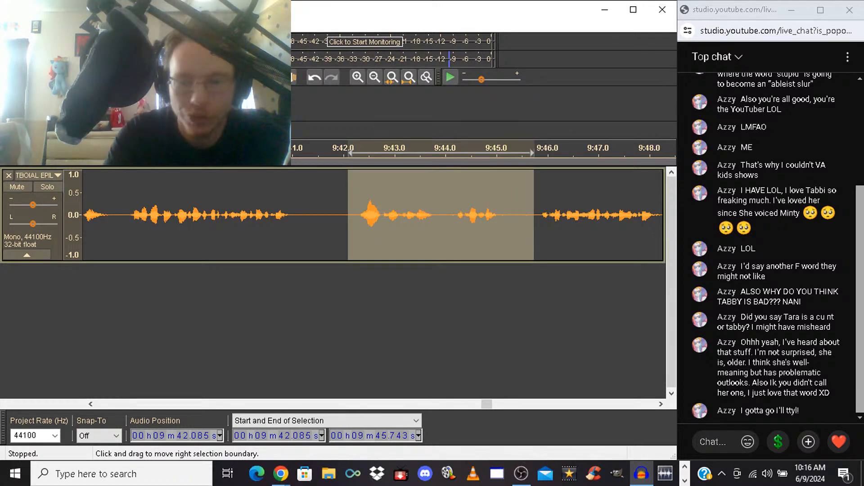
key(Delete)
key(space)
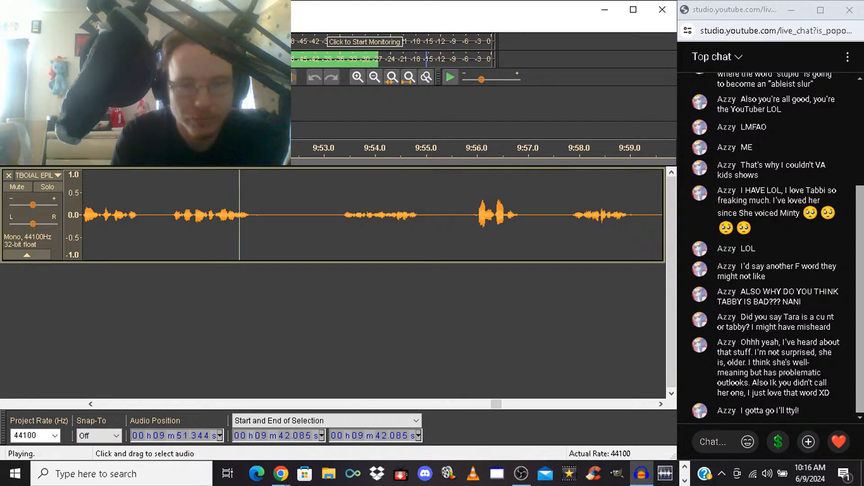
Delete the unwanted take from 9:45.023 to 9:49.908, and listen across the cut from 9:43.622
mouse_move(165, 216)
mouse_down()
mouse_move(4, 216)
mouse_move(247, 216)
mouse_move(161, 216)
mouse_up()
key(space)
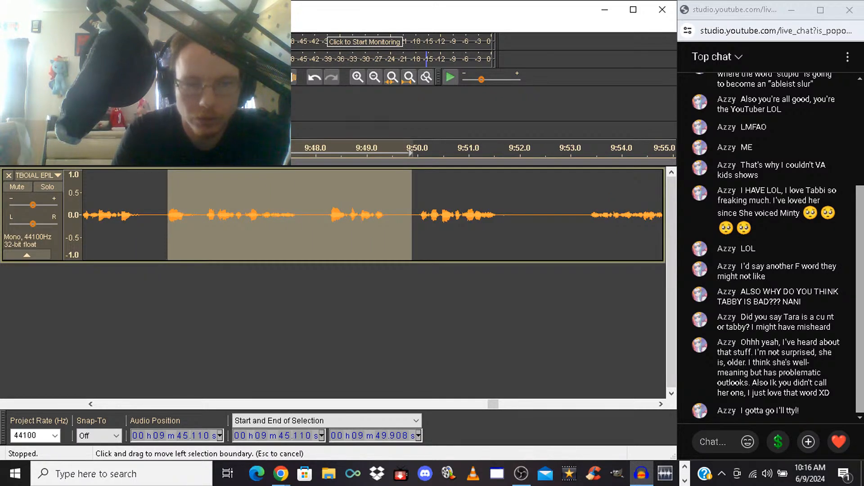
key(space)
key(space)
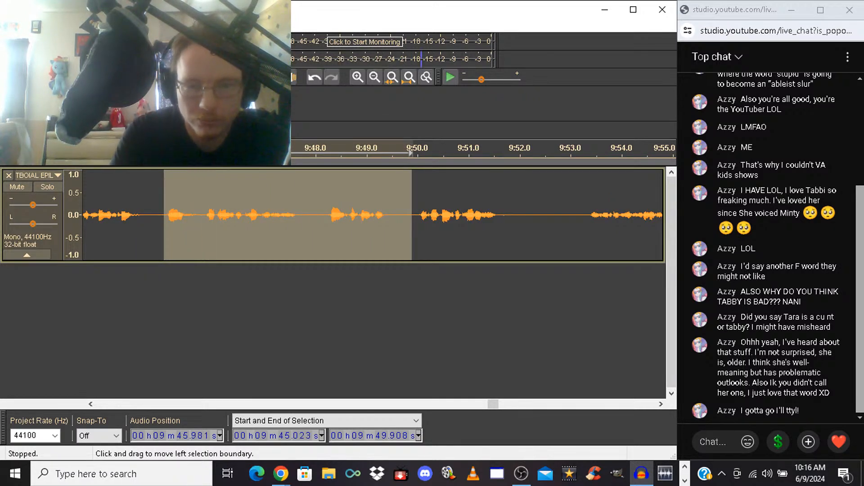
key(Delete)
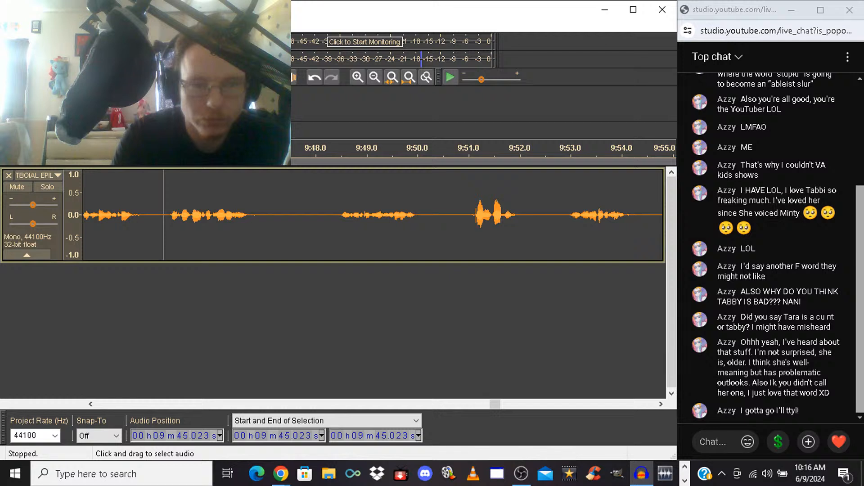
click(92, 217)
key(space)
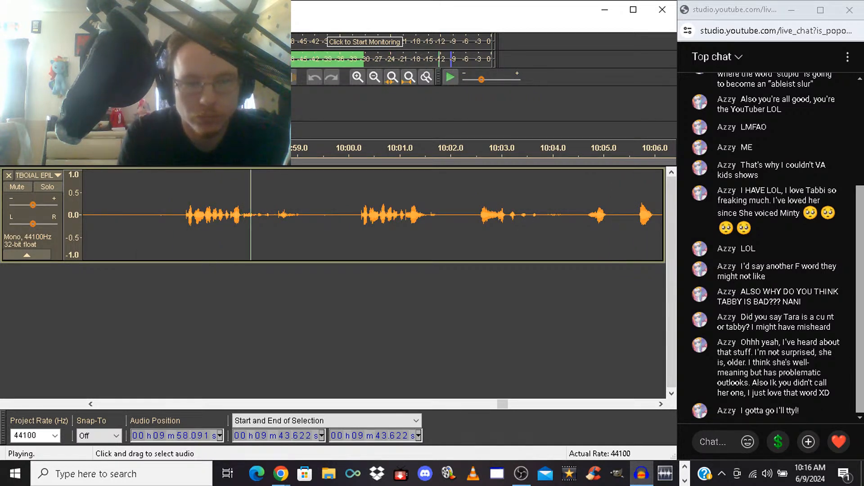
Delete the rejected phrase from 9:55.922 to about 10:00.1, and play on from the cut
drag(141, 216, 353, 216)
key(space)
key(Delete)
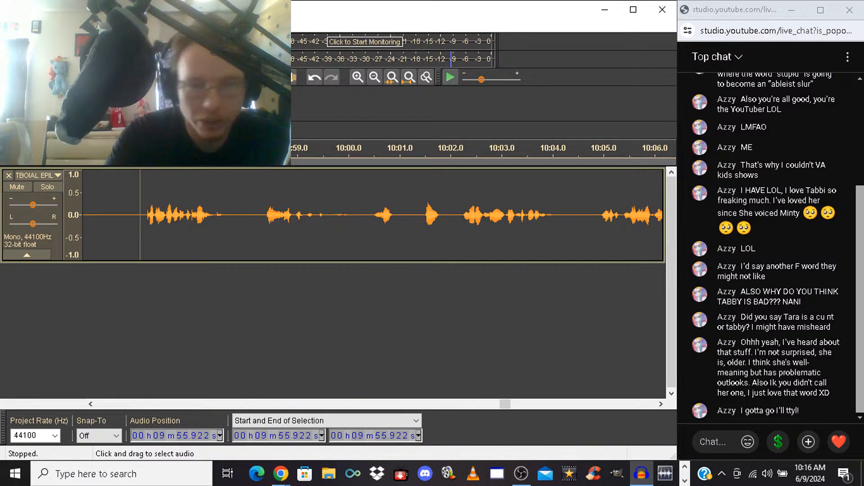
key(space)
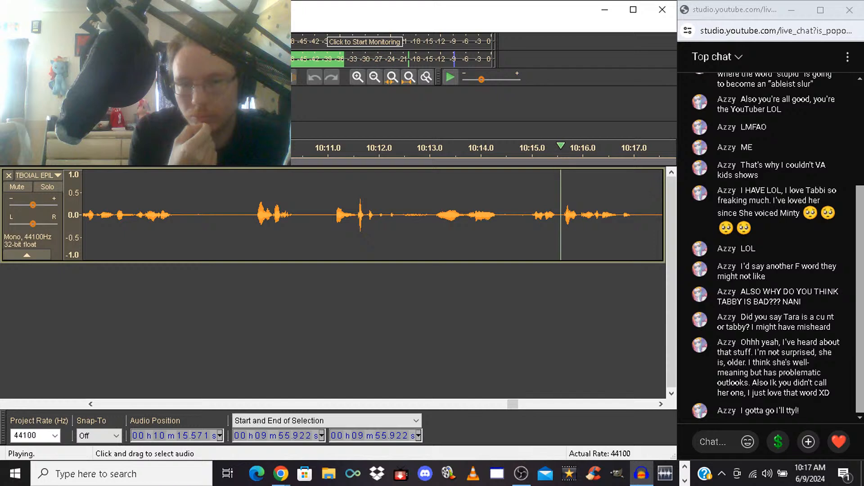
Try cutting the pause from 10:14.407 to about 10:14.88, and listen across the cut from 10:13.217
key(space)
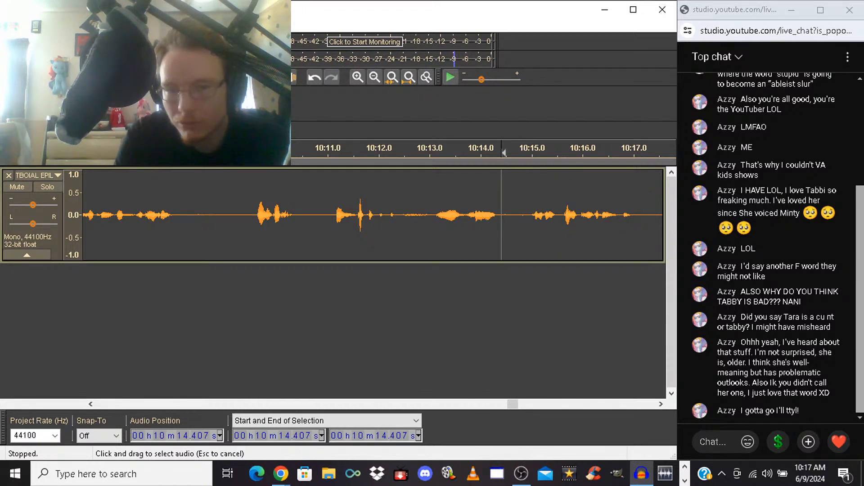
drag(501, 215, 525, 215)
key(Delete)
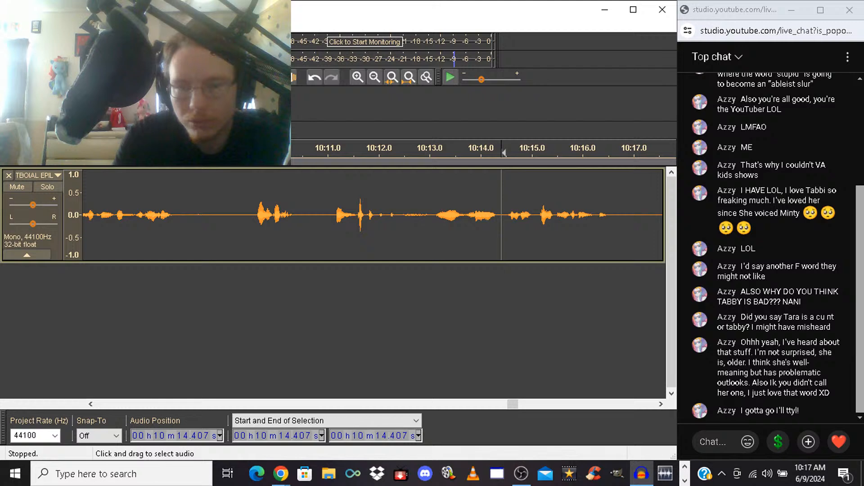
click(441, 215)
key(space)
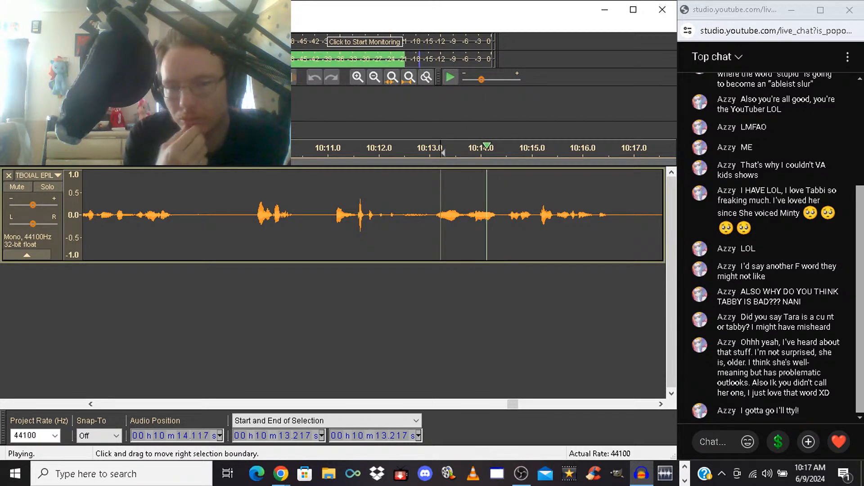
key(space)
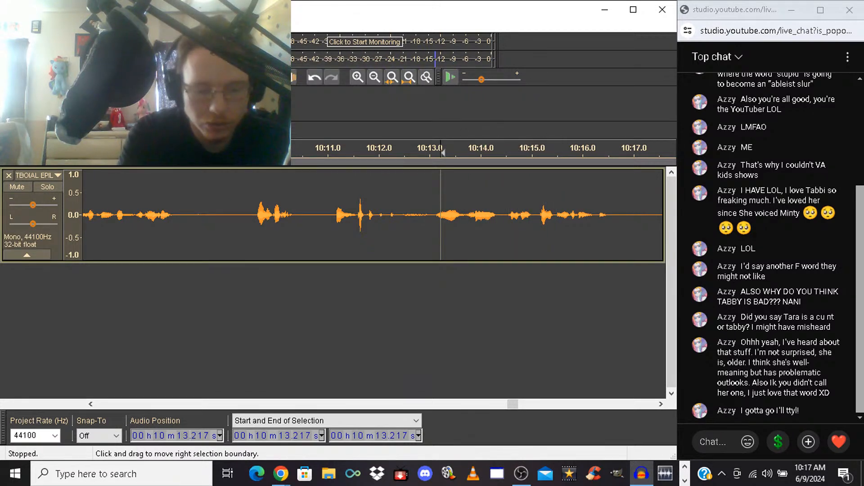
key(ctrl+z)
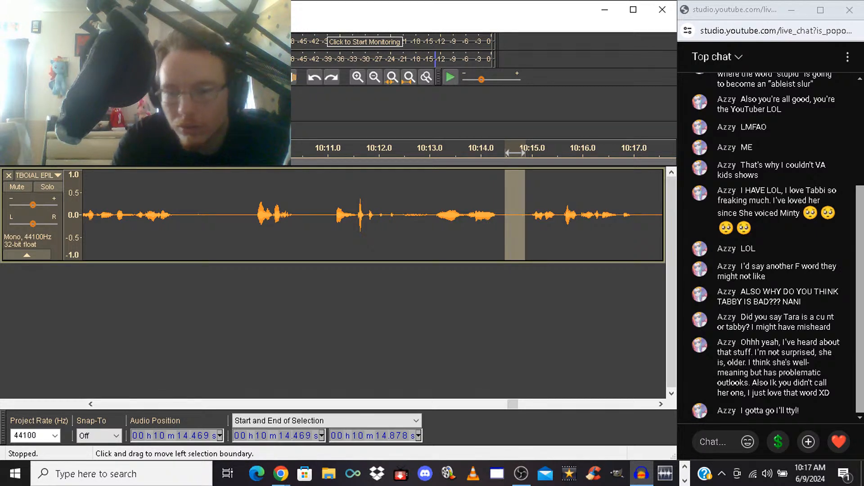
Delete the part of the pause from 10:14.469 to 10:14.878, and listen from 10:13.477 across the cut
key(Delete)
click(423, 215)
key(space)
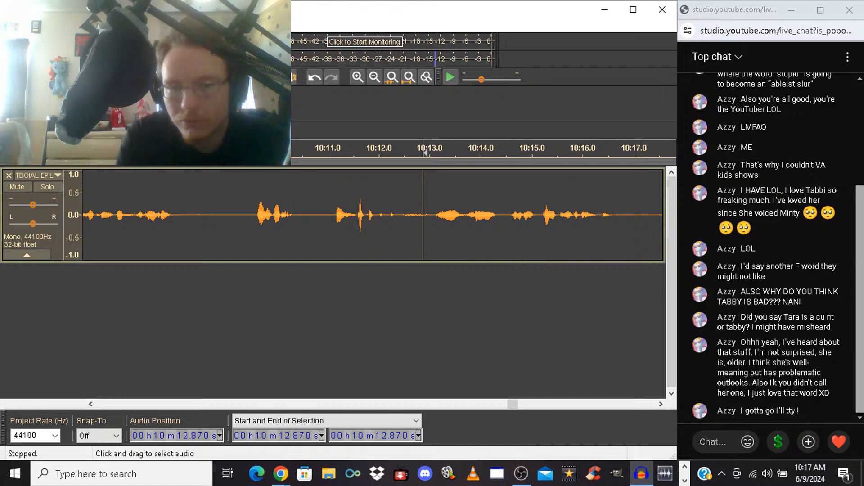
drag(499, 153, 512, 153)
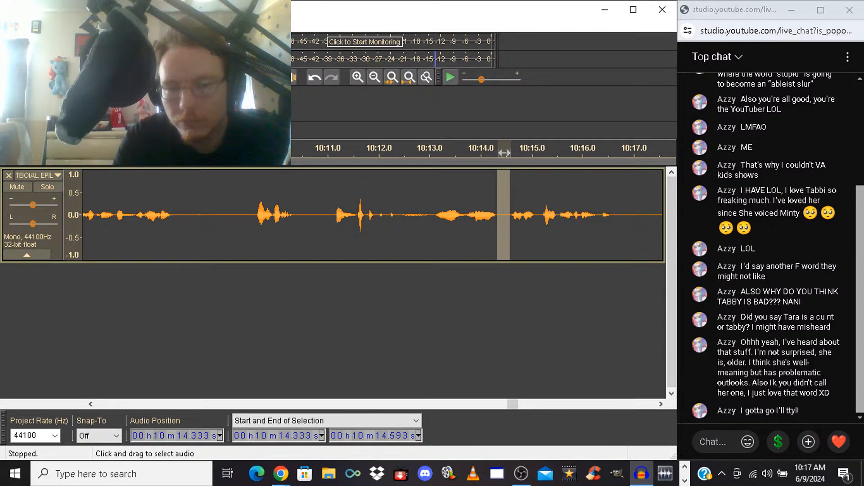
click(454, 153)
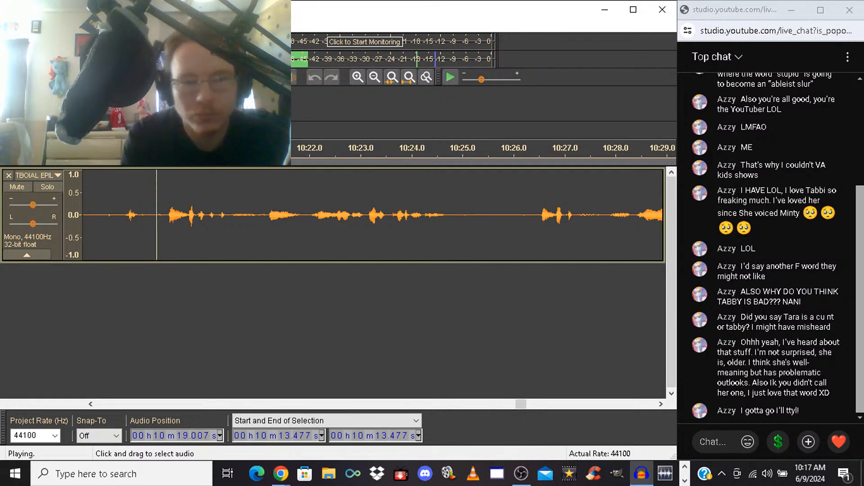
Silence the unwanted audio from 10:11.072 to 10:19.168
click(165, 216)
drag(165, 216, 83, 216)
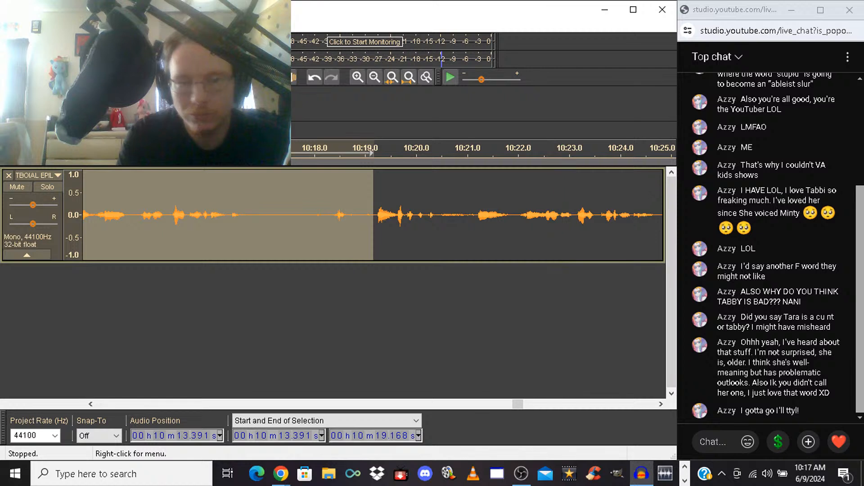
click(90, 404)
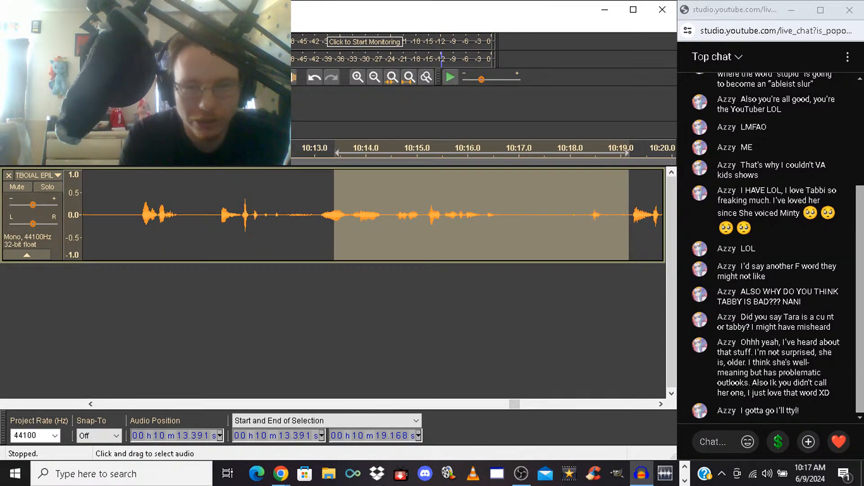
drag(334, 216, 216, 216)
key(space)
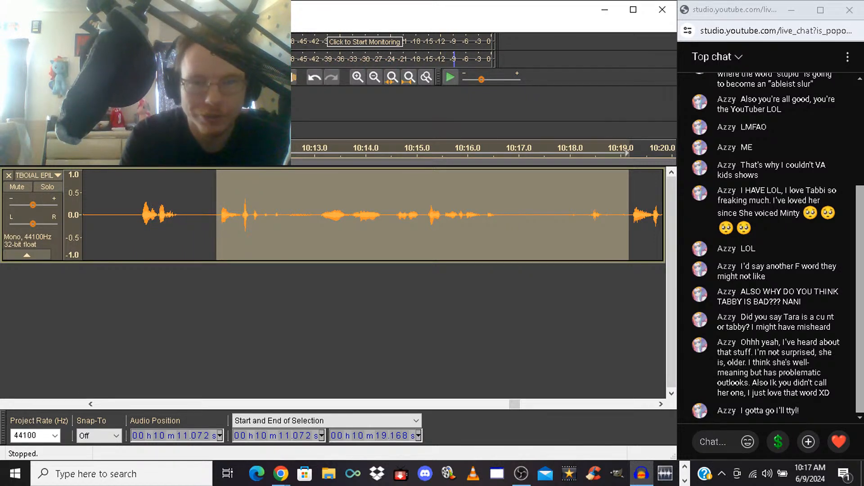
key(ctrl+l)
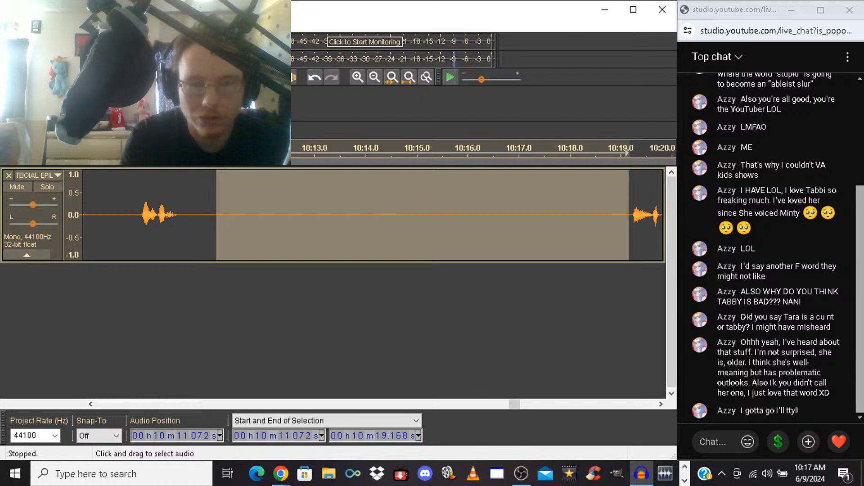
Delete the silenced stretch from 10:11.841 to 10:19.168, and play on from the cut
drag(216, 216, 251, 216)
key(Delete)
key(space)
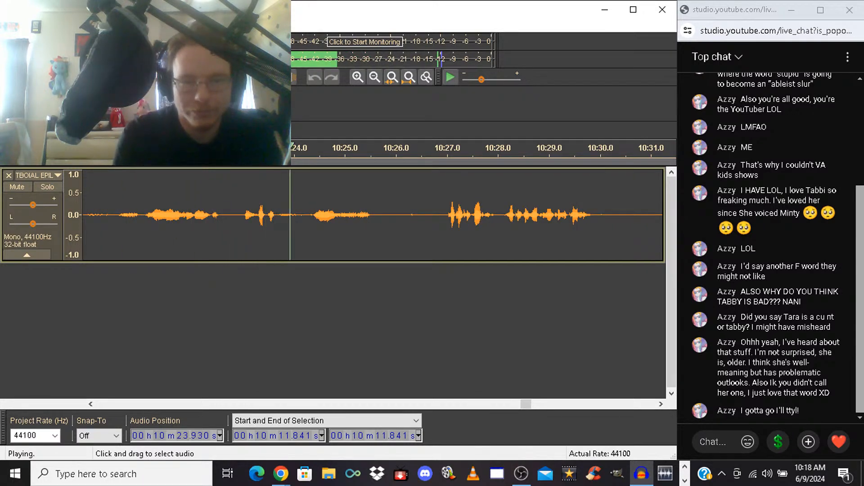
Delete the rejected take from 10:19.119 to 10:22.950, and replay from the cut to check it
drag(241, 216, 178, 216)
key(space)
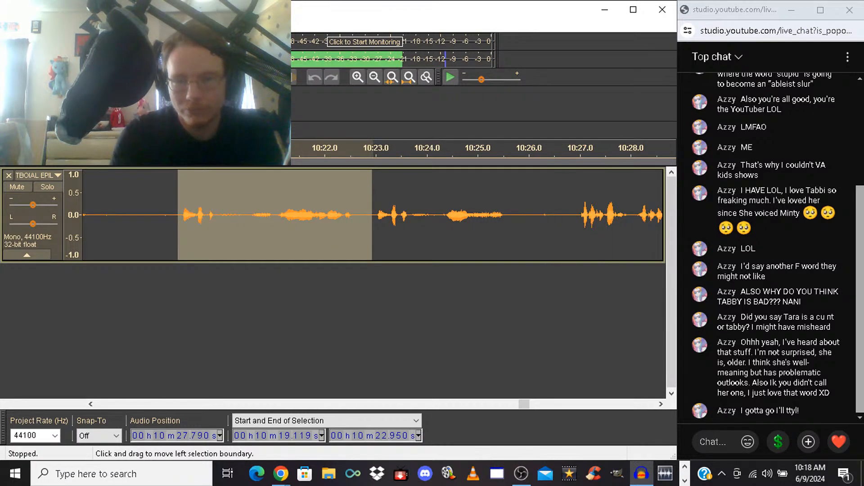
key(Delete)
key(space)
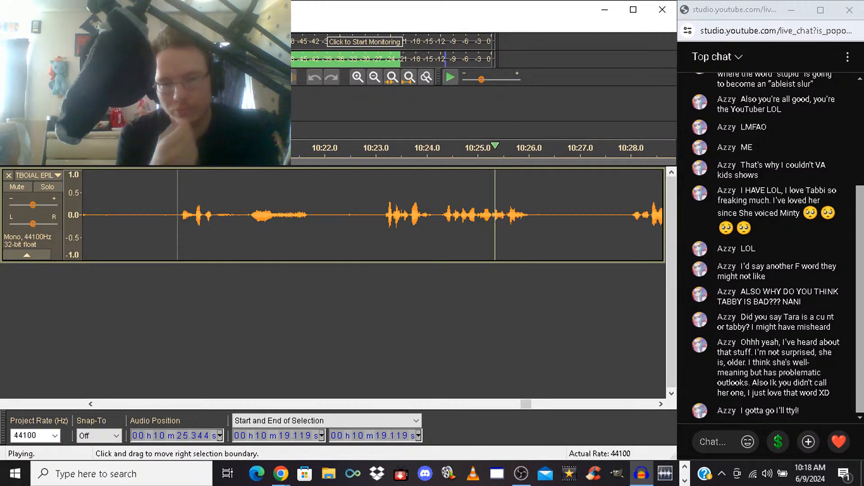
key(space)
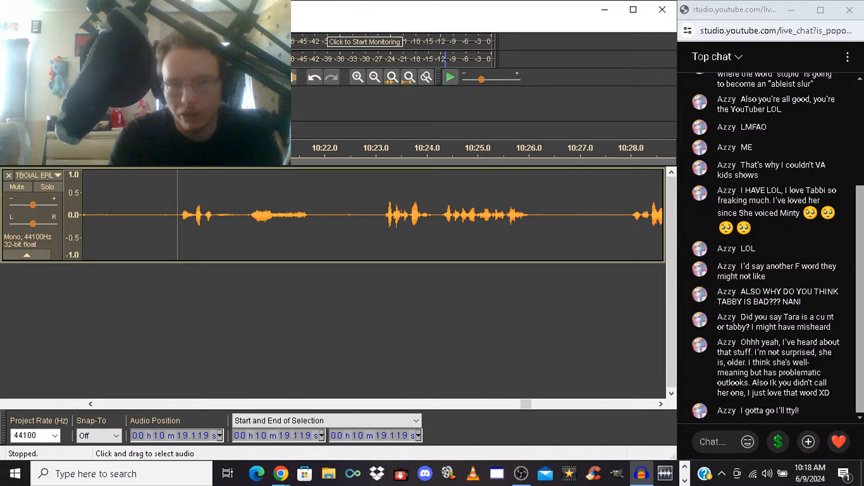
key(space)
Shorten the pause by deleting from 10:22.243 to about 10:22.54, and listen on from the cut
key(space)
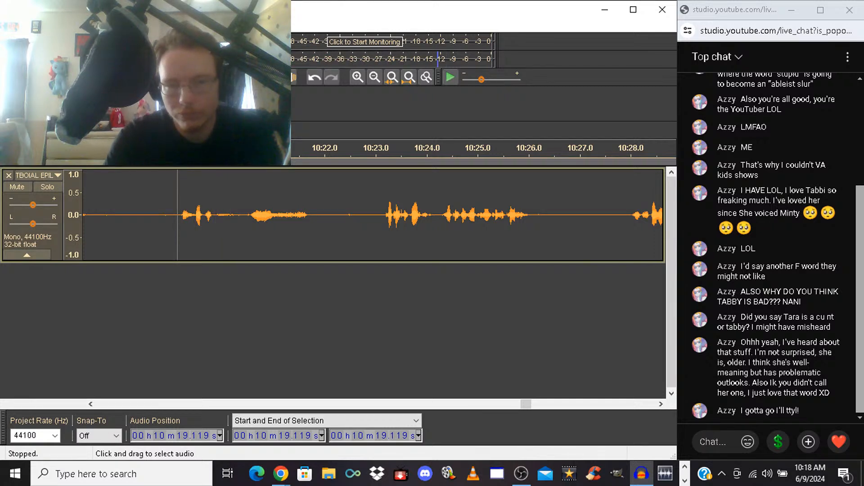
key(space)
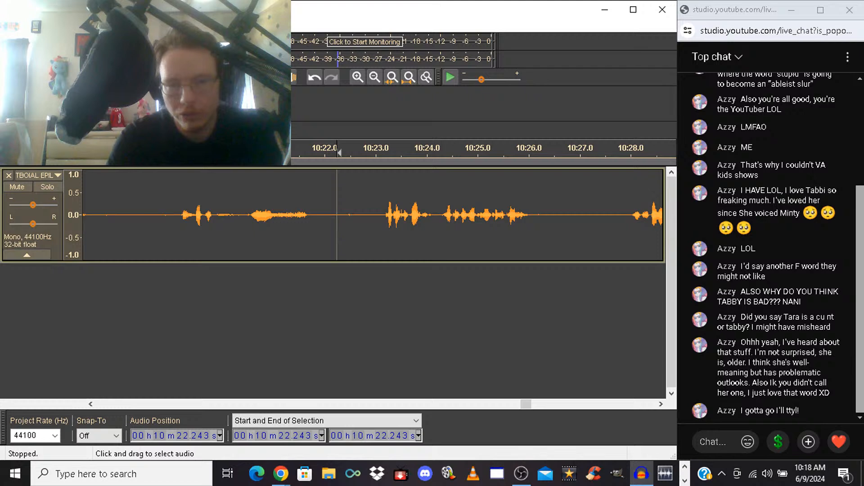
drag(339, 153, 346, 153)
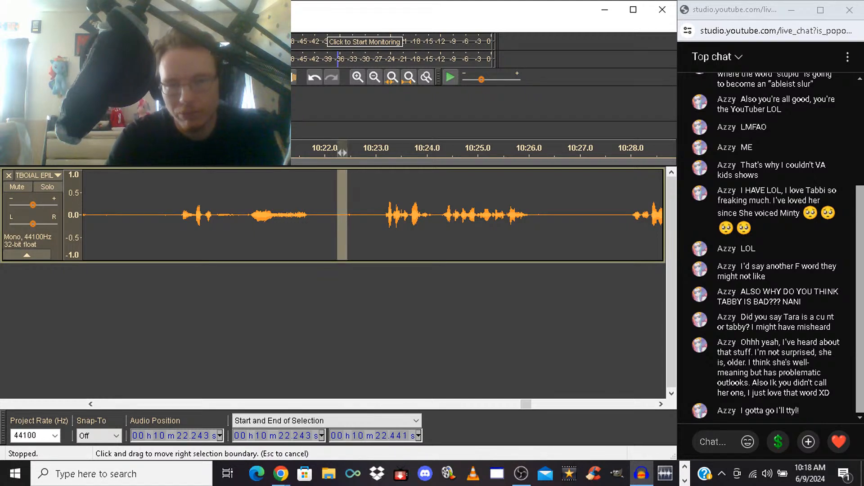
key(Delete)
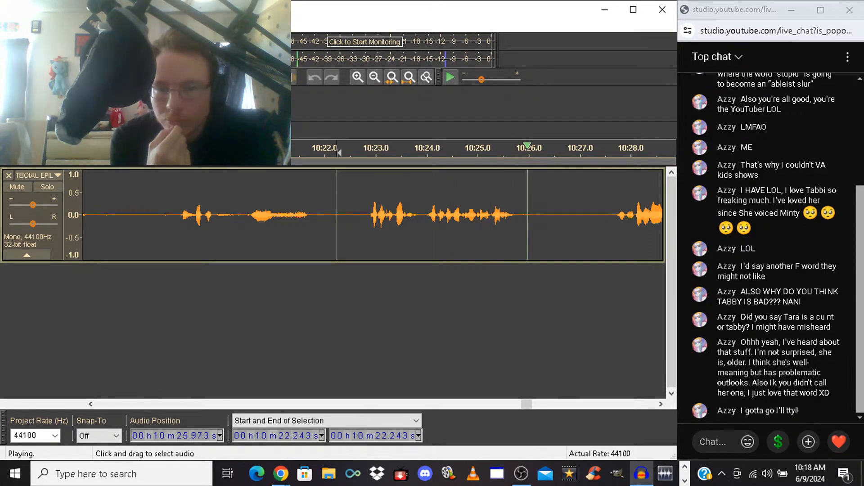
key(space)
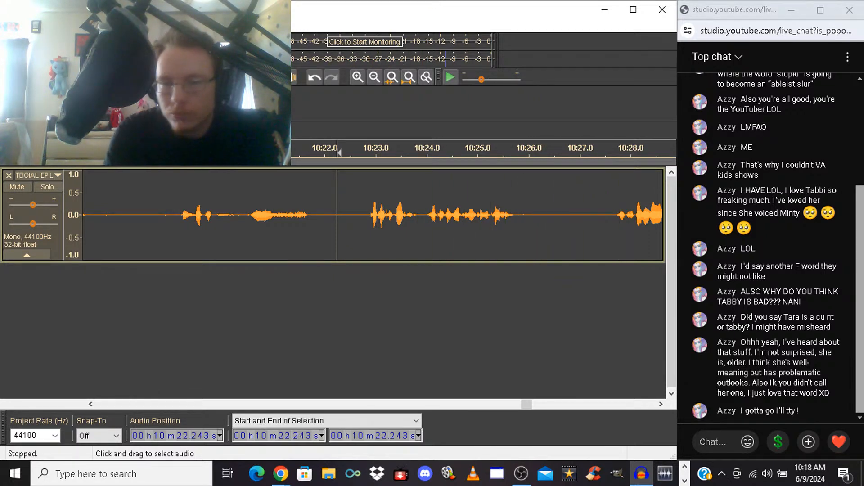
Audition the pause before the next phrase, cut it from 10:26.818 to 10:27.649, and play on from the cut
drag(592, 215, 611, 215)
key(space)
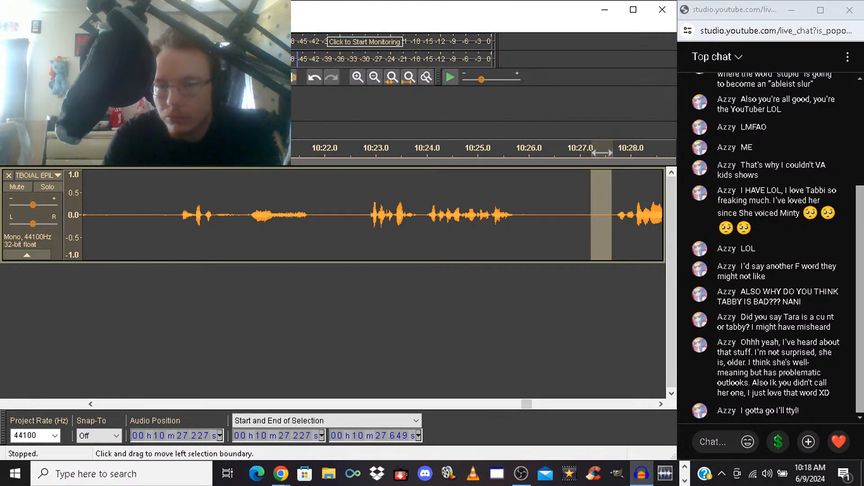
drag(602, 153, 593, 153)
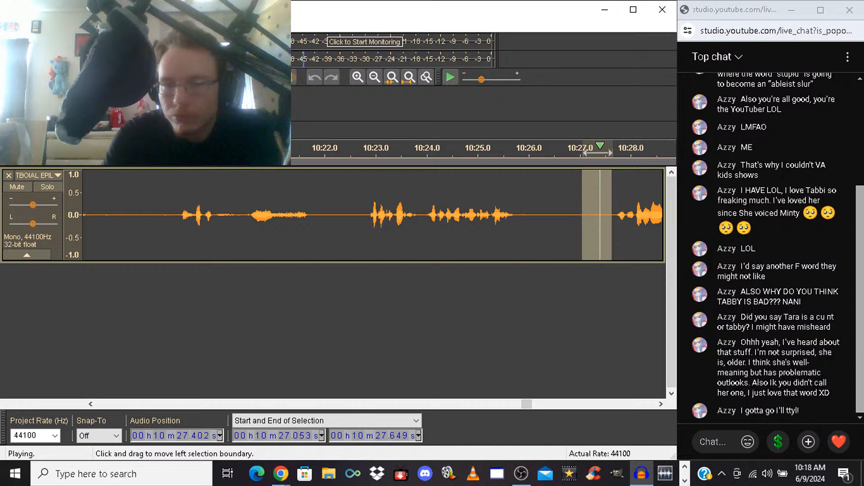
drag(582, 153, 555, 153)
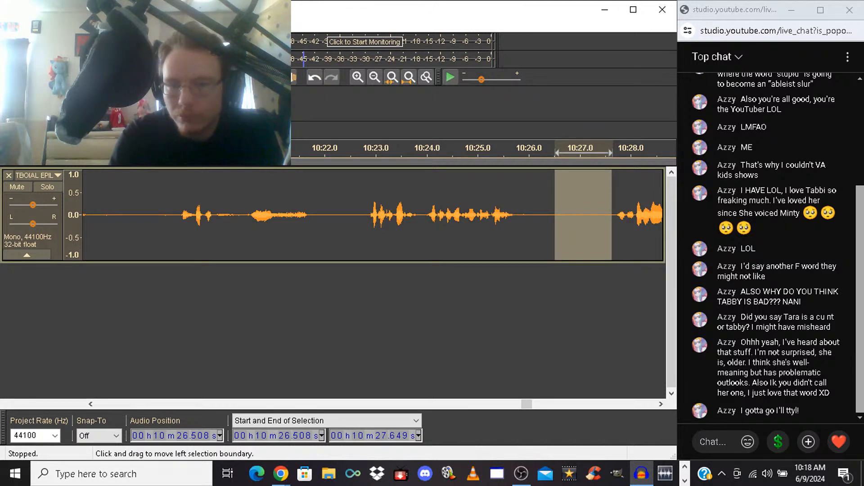
drag(556, 153, 570, 154)
click(571, 153)
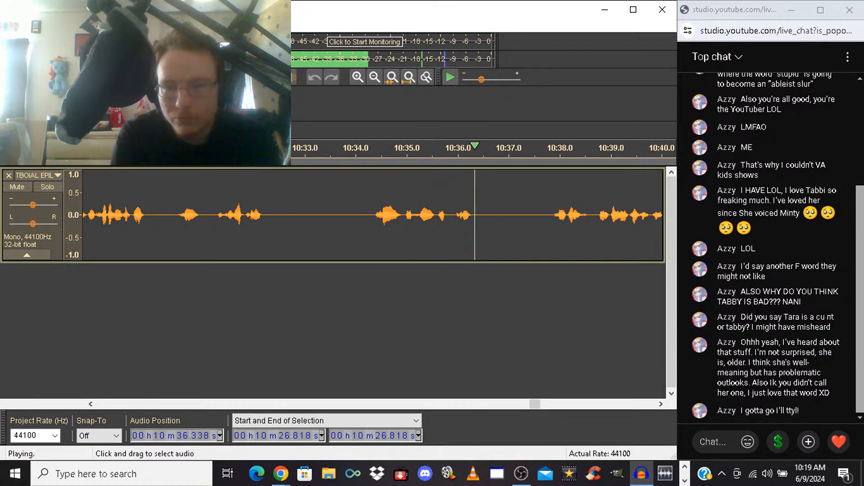
Delete the rejected phrase from 10:33.600 to about 10:37.7, and play on from the cut
drag(546, 215, 335, 215)
key(Delete)
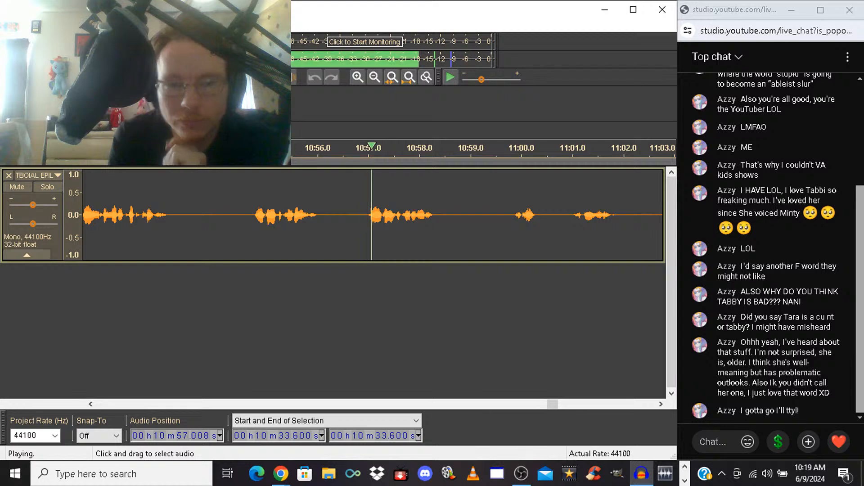
Delete the rejected take from 10:54.664 to 10:56.908, and play on from the cut
drag(250, 215, 363, 215)
key(space)
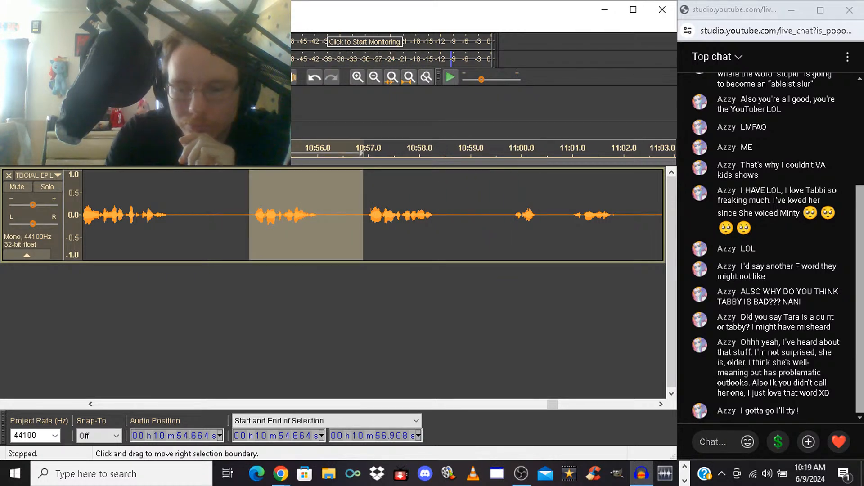
key(Delete)
key(Delete)
key(Return)
key(space)
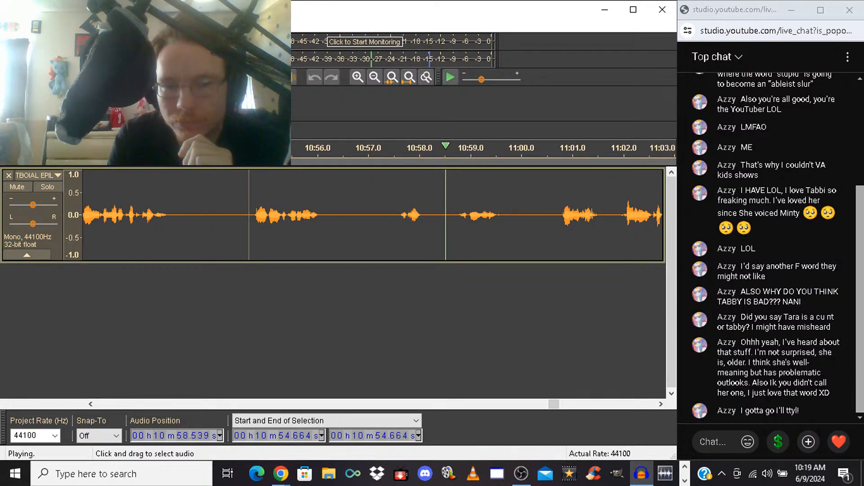
Mark the pause from 10:57.194 to 10:57.541, and judge its length by listening from 10:57.057 and 10:55.408
click(378, 215)
drag(378, 216, 395, 216)
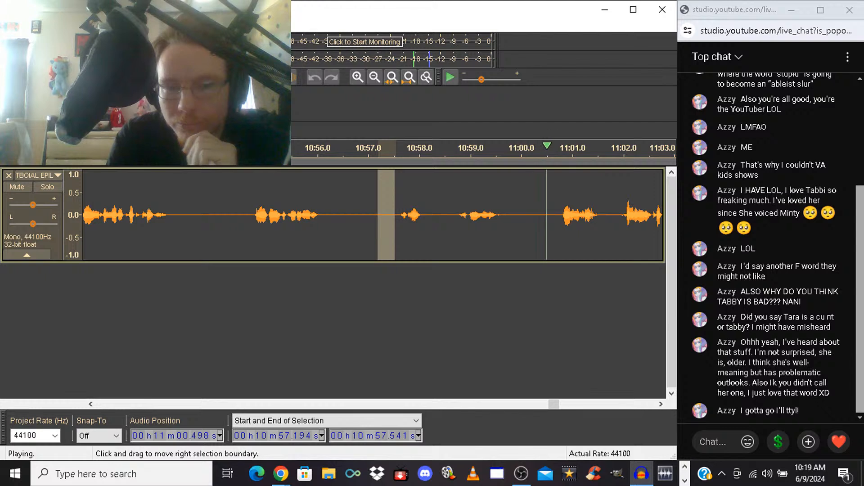
key(space)
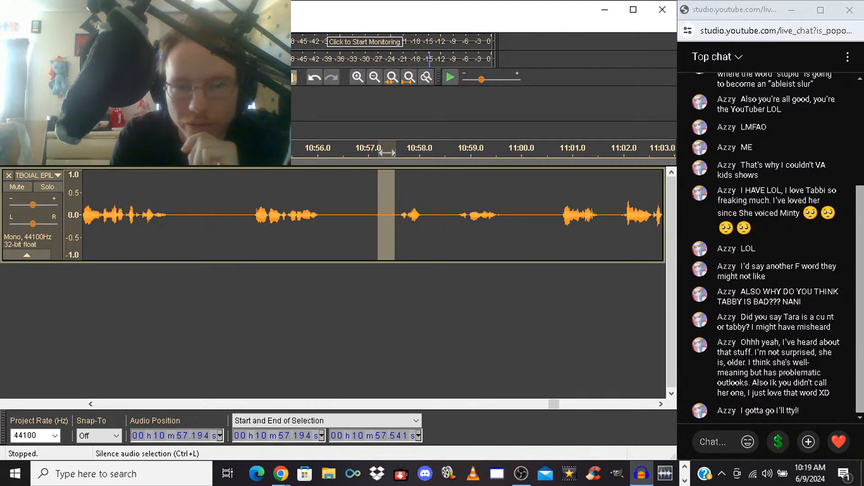
click(372, 152)
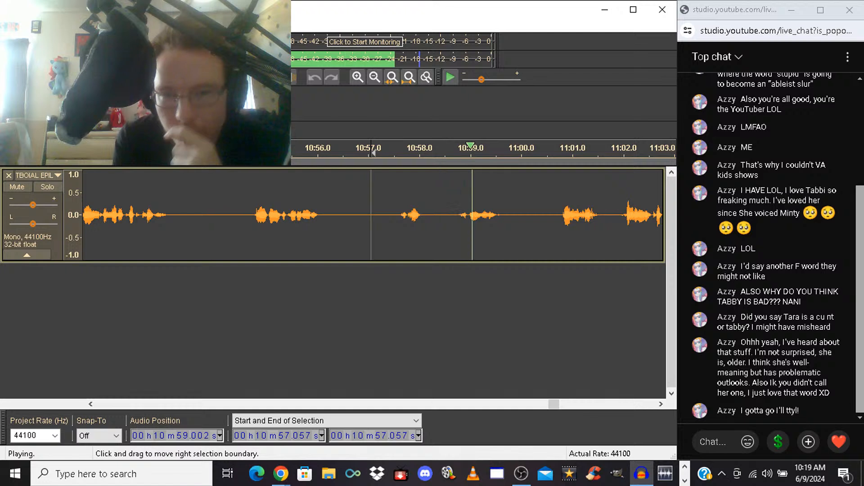
click(287, 215)
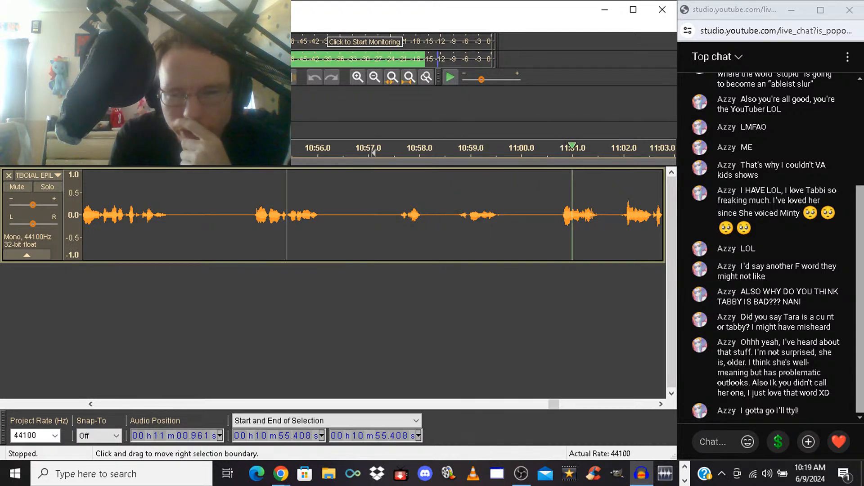
key(space)
key(space)
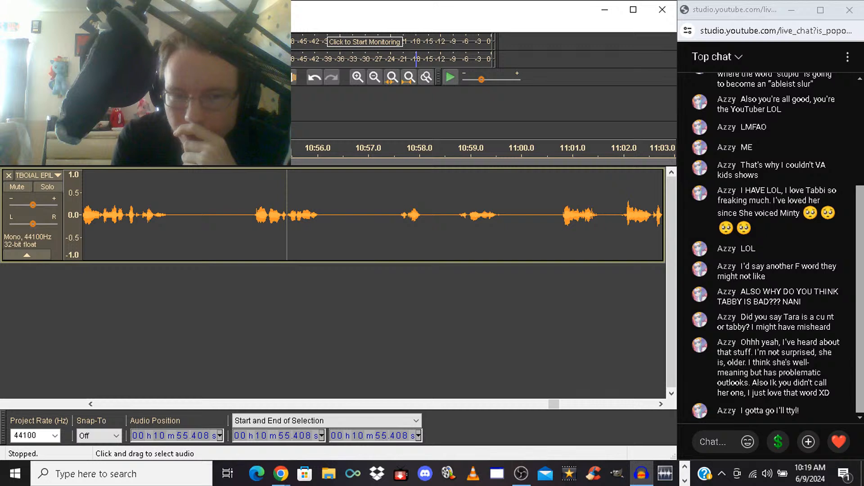
Delete part of the pause from 10:57.070 to about 10:57.5, and listen across the cut from 10:54.739
drag(374, 154, 383, 153)
key(Delete)
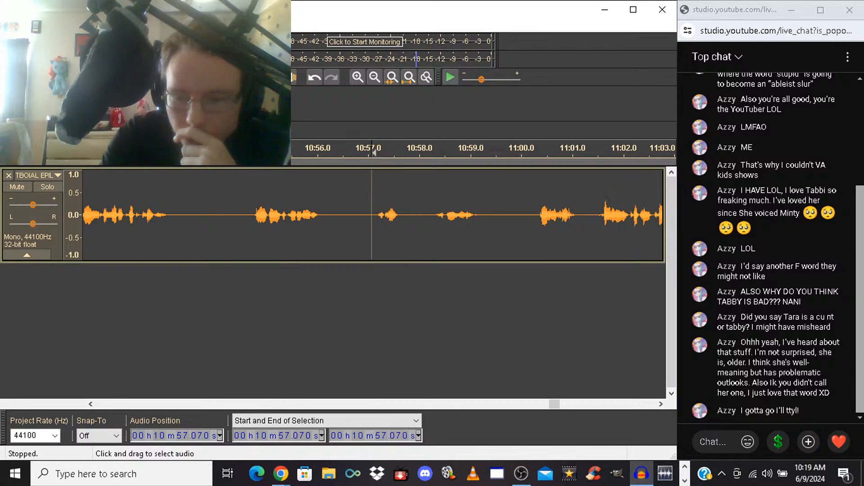
click(253, 215)
key(space)
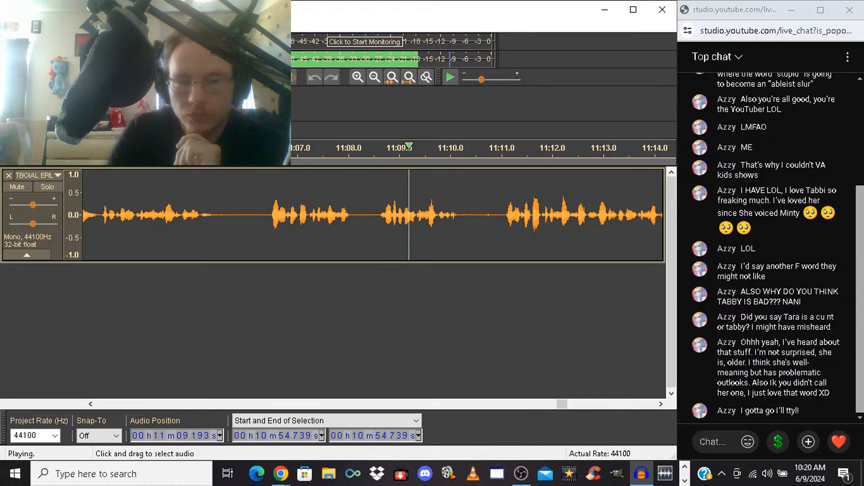
Delete the rejected takes from 11:06.406 to 11:11.005, and listen from the cut
key(space)
drag(267, 153, 501, 153)
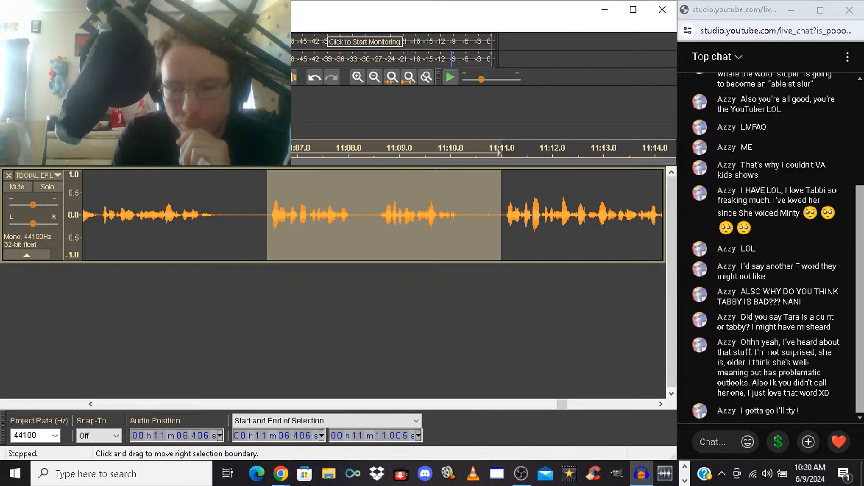
key(Left)
key(space)
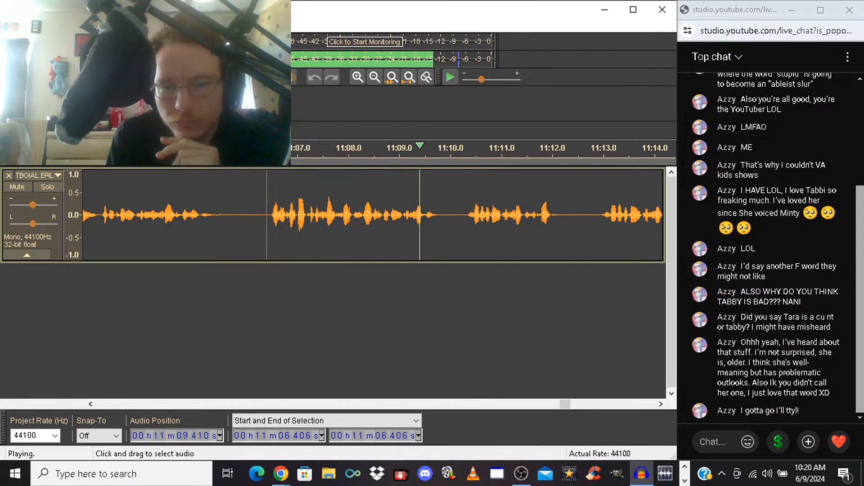
Replay the cut at 11:06.406, undo it to listen to the restored takes, and delete the same stretch again
key(space)
key(space)
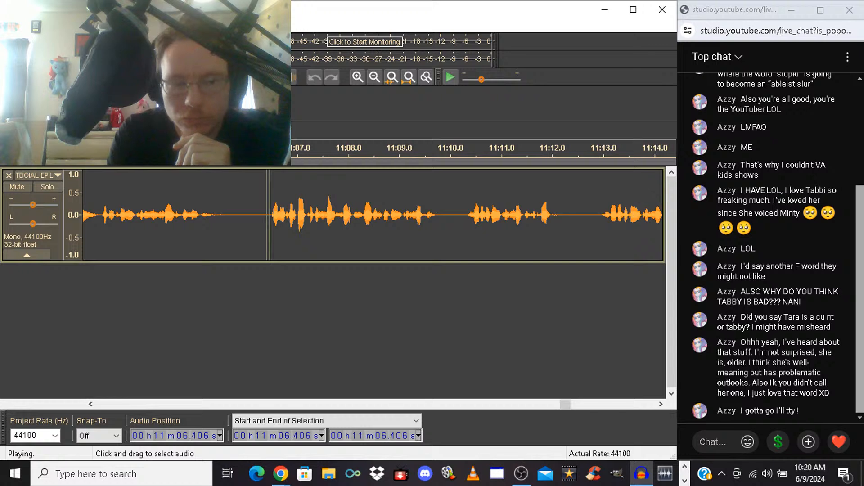
key(space)
key(ctrl+z)
key(space)
key(space)
key(Delete)
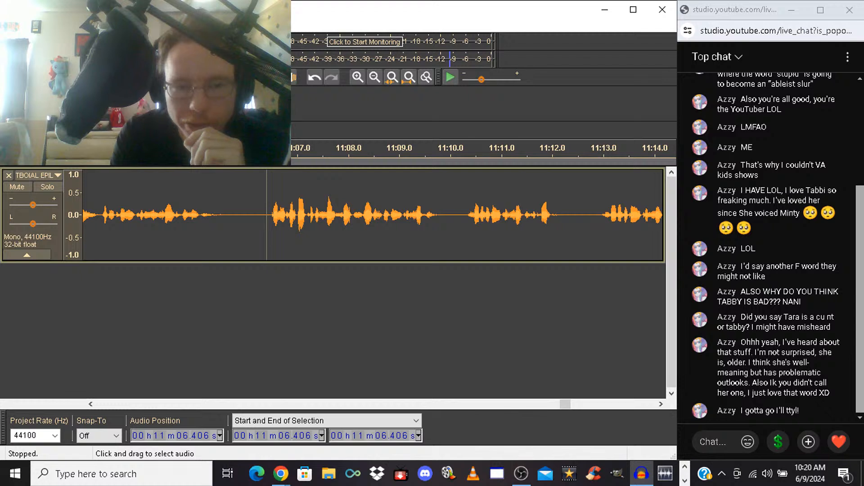
Try cutting the takes from 11:06.406 to 11:12.840, listen from the cut, and undo it
drag(266, 215, 598, 215)
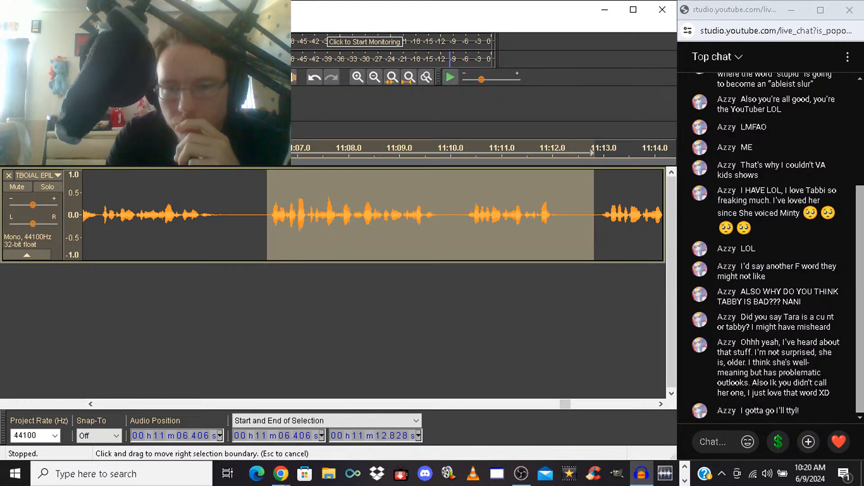
key(Delete)
key(space)
key(space)
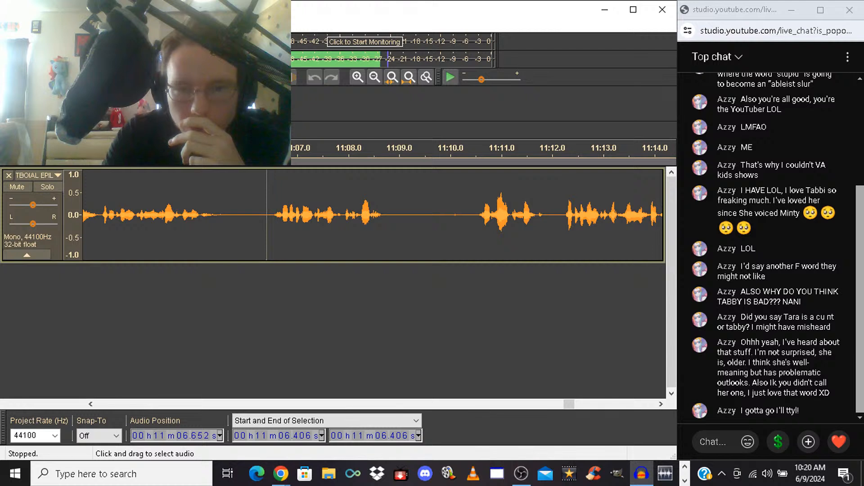
key(ctrl+z)
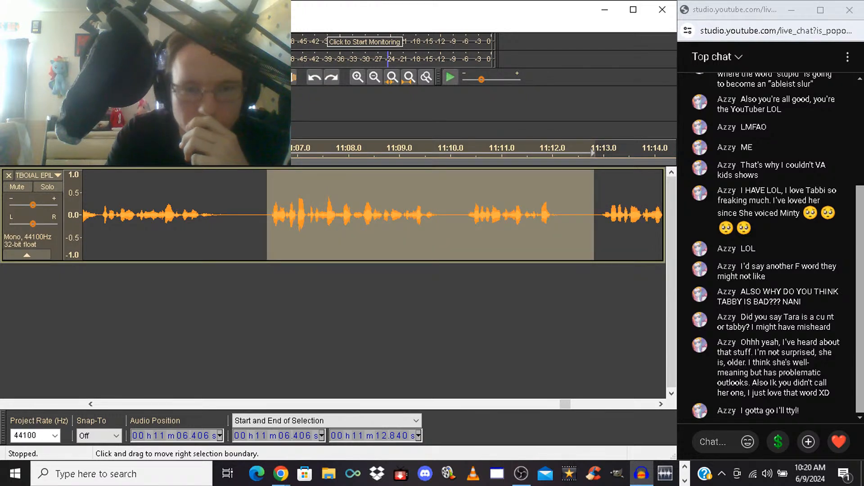
Delete the repeated wording from 11:08.116 to 11:12.915, and listen across the cut from 11:07.149
key(space)
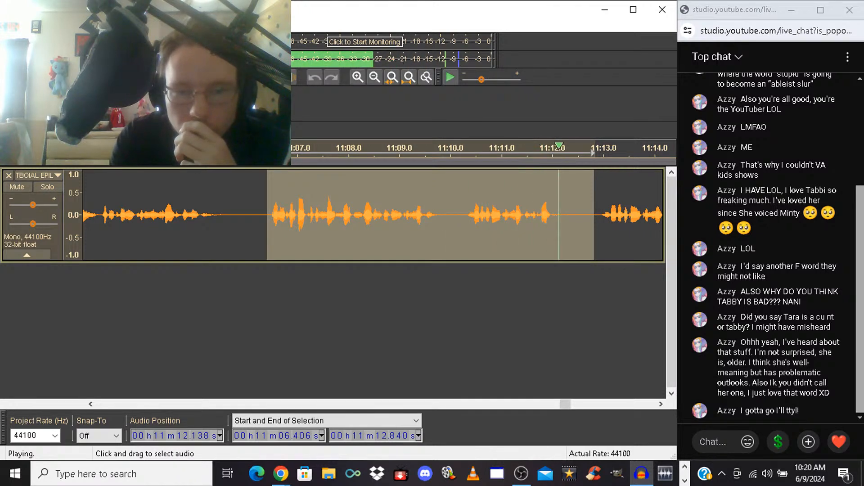
click(354, 212)
drag(354, 212, 412, 212)
key(space)
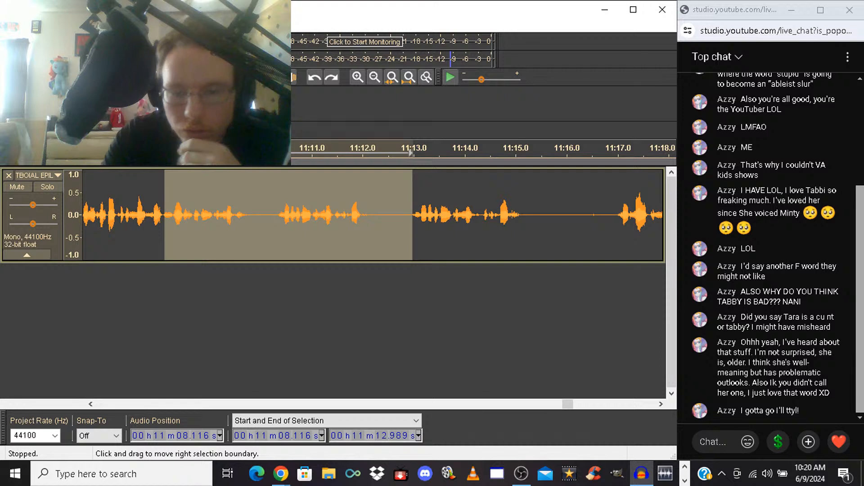
drag(413, 212, 404, 211)
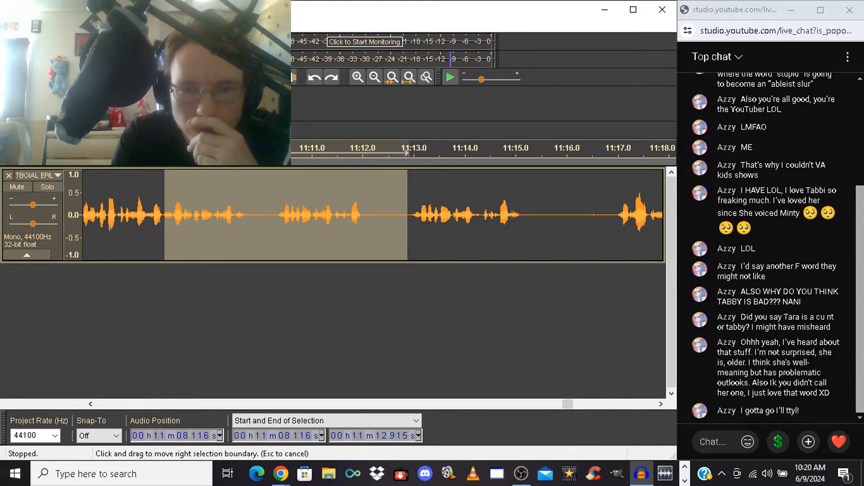
key(Delete)
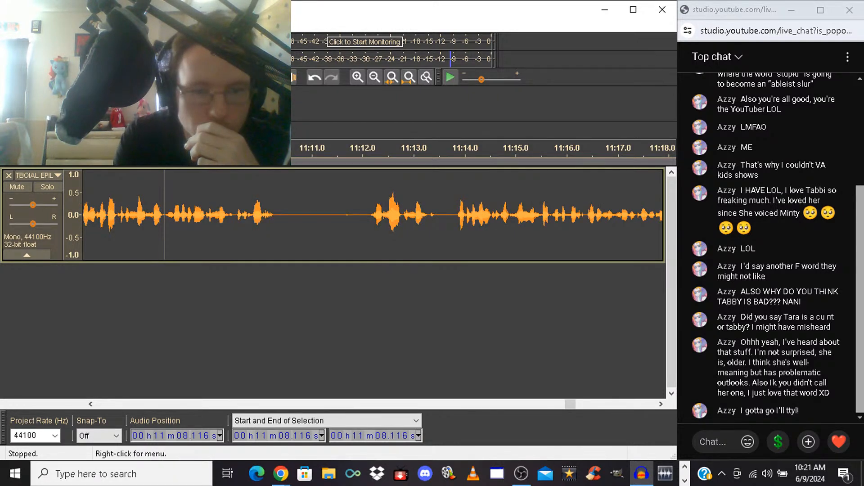
click(115, 214)
key(space)
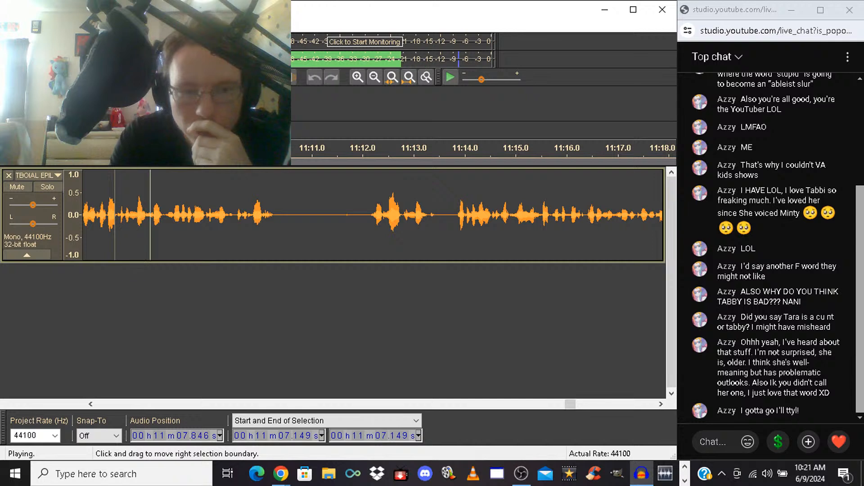
Replay and undo the cut at 11:08.116, then delete the repeated wording through 11:13.001 and listen from 11:07.236
key(space)
key(space)
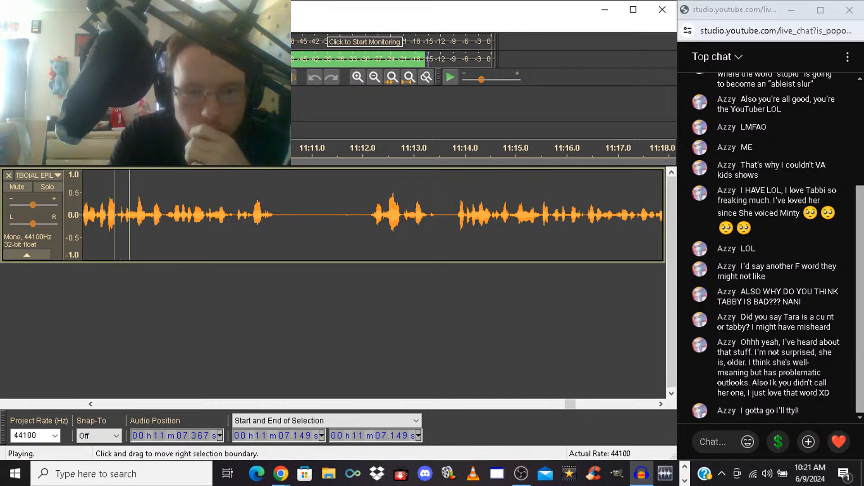
key(space)
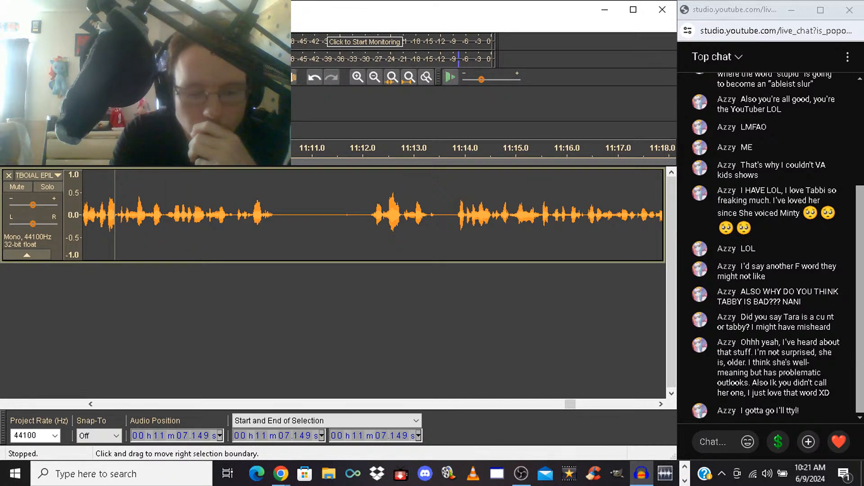
key(ctrl+z)
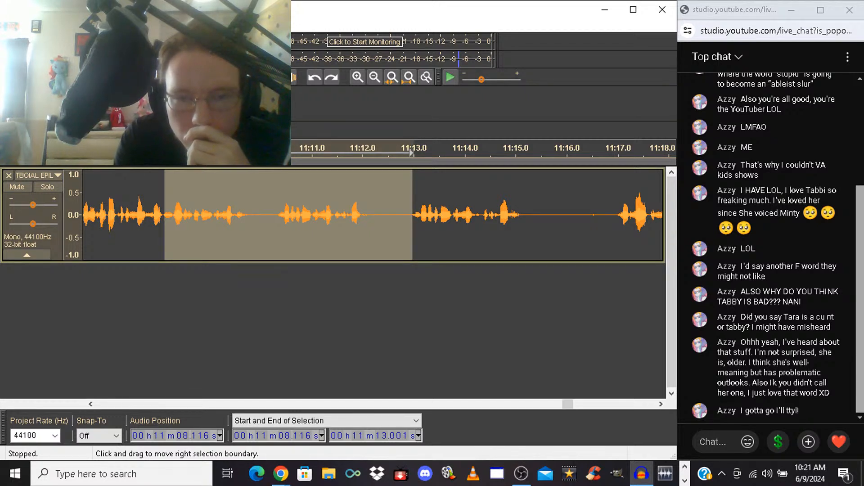
key(Delete)
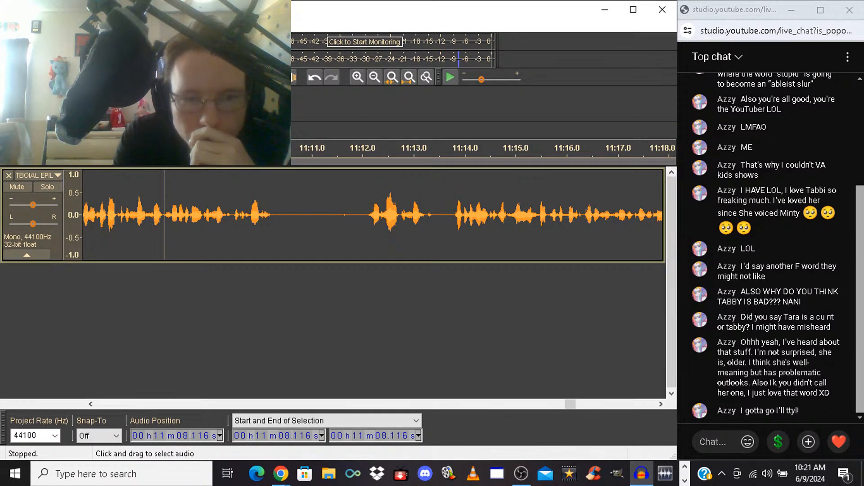
key(space)
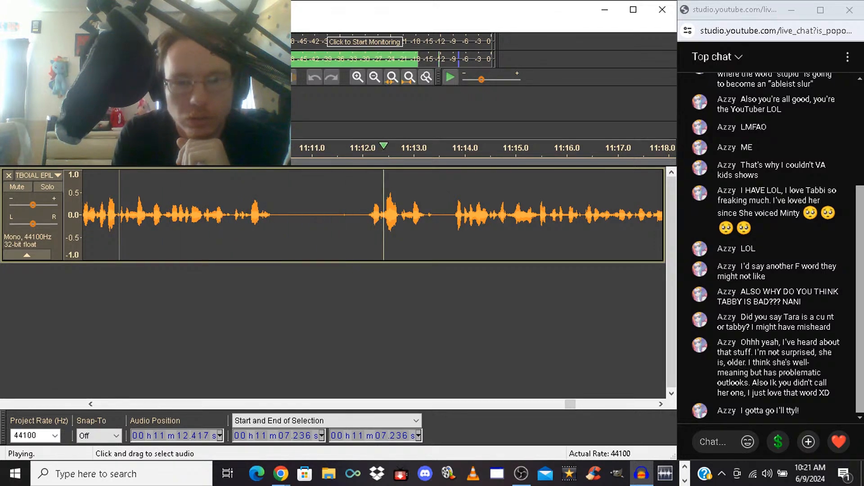
Shorten the long pause by deleting 11:11.315 to 11:12.022, and listen across the cut from 11:09.232
drag(327, 211, 362, 212)
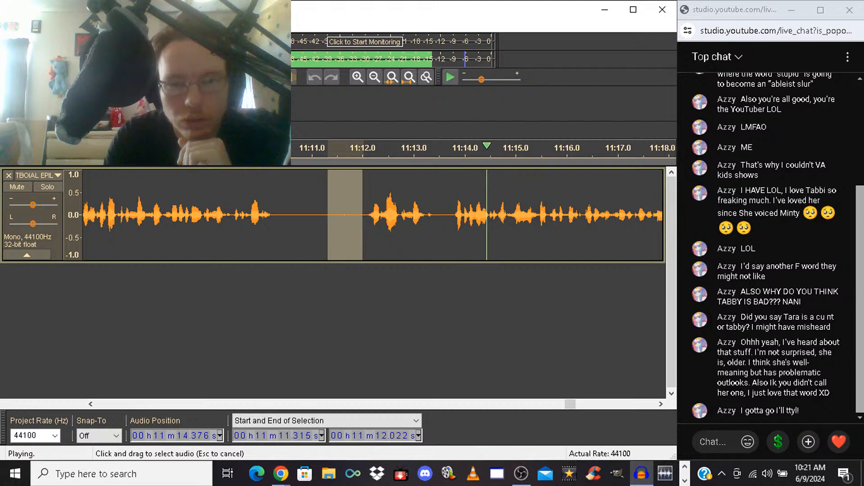
key(space)
key(Delete)
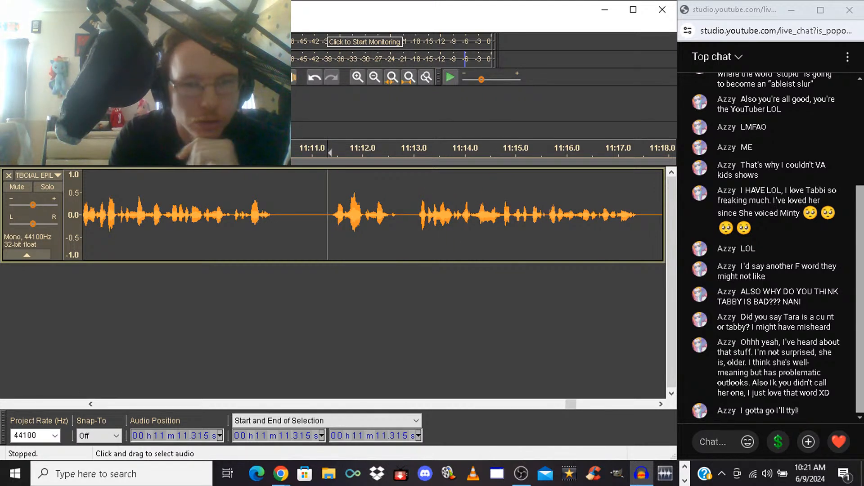
click(221, 215)
key(space)
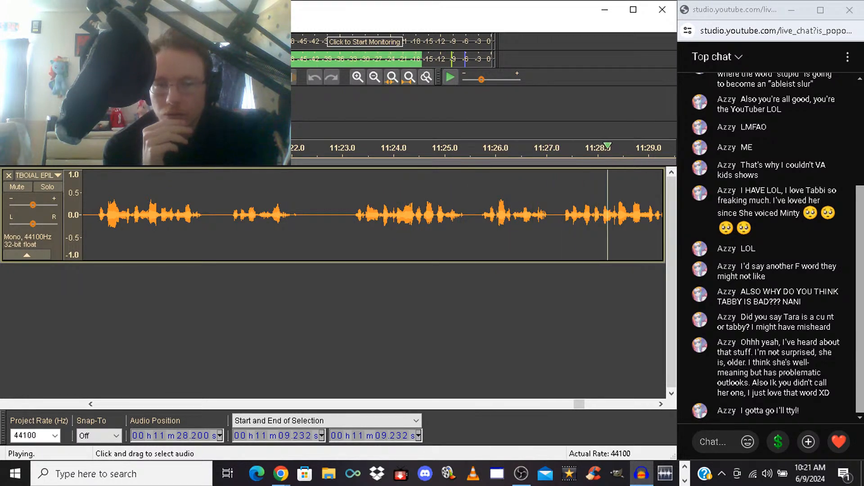
key(space)
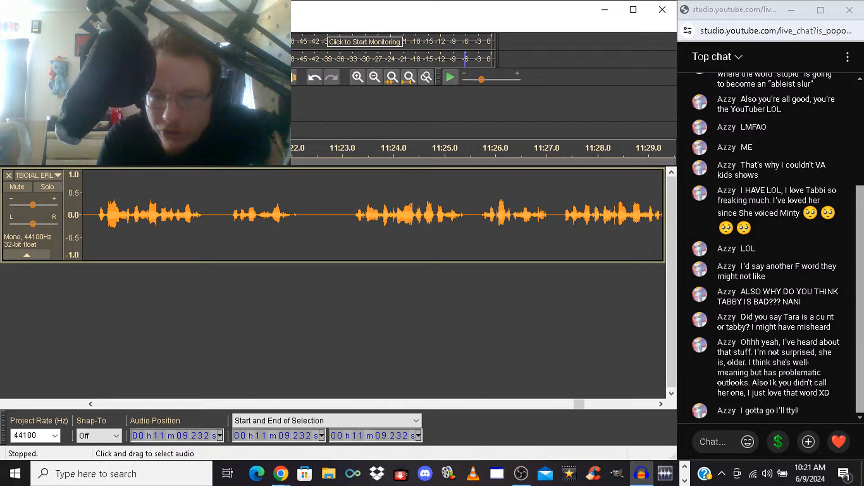
Try deleting the pause from 11:25.437 to 11:25.722, listen from 11:23.503, and undo the cut
drag(466, 153, 471, 152)
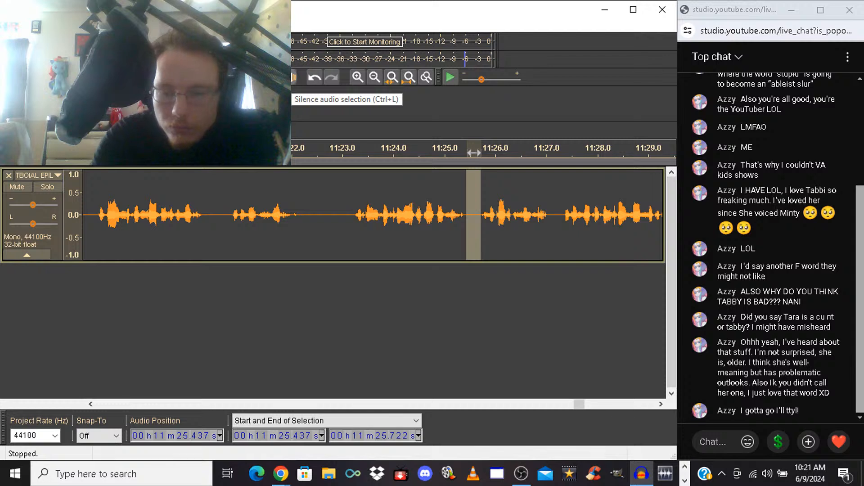
key(Delete)
click(367, 216)
key(space)
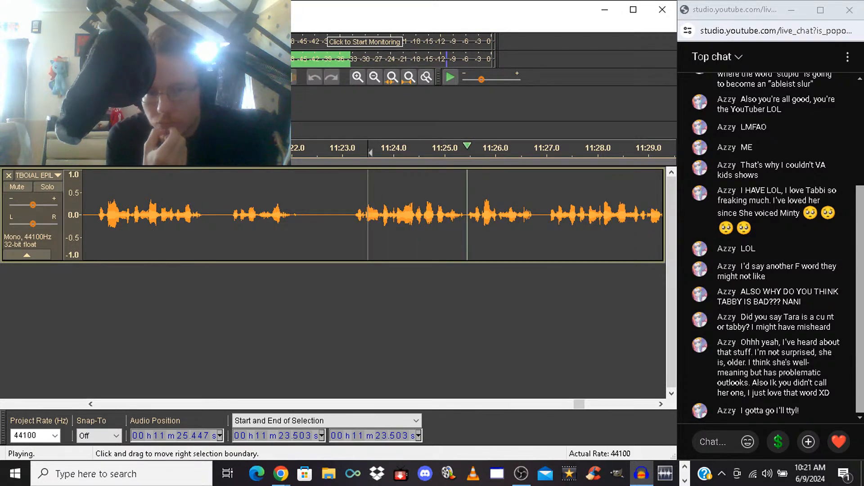
key(space)
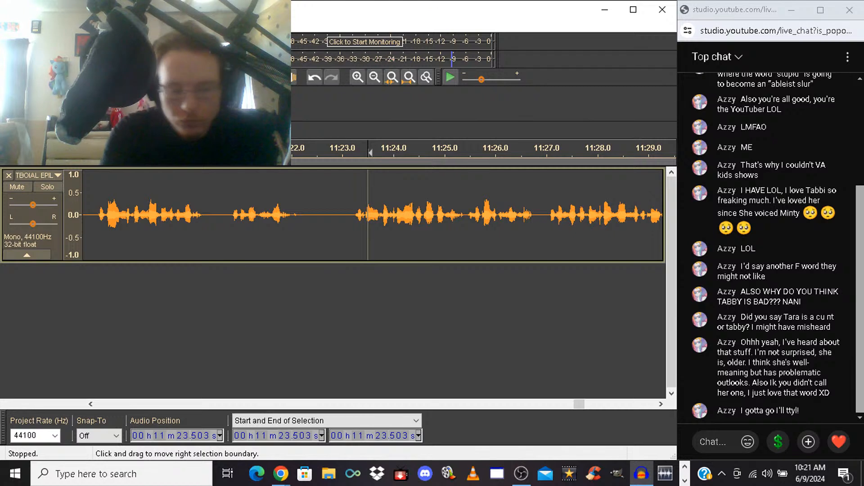
key(ctrl+z)
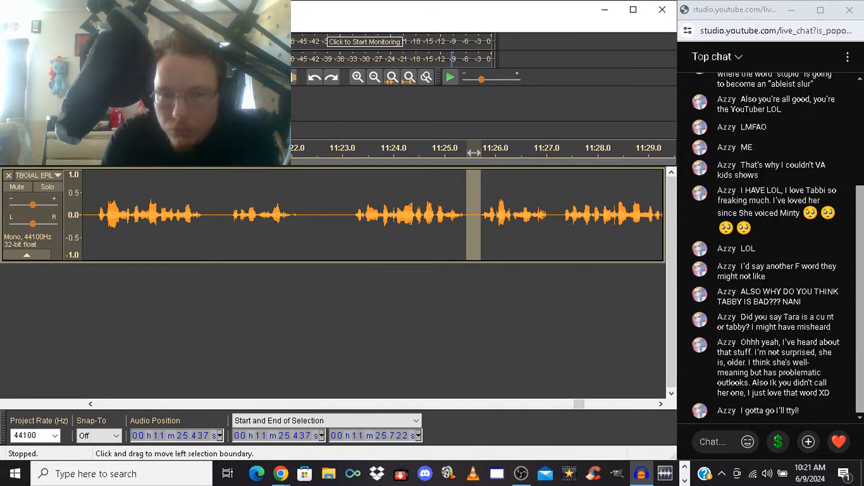
Delete a shorter part of the pause, from 11:25.536 to 11:25.722, and listen across it from 11:23.643
drag(475, 153, 472, 153)
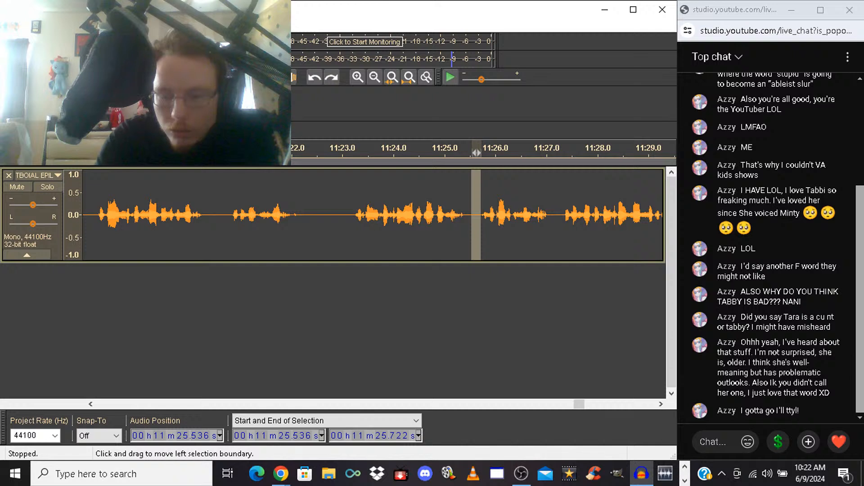
key(Delete)
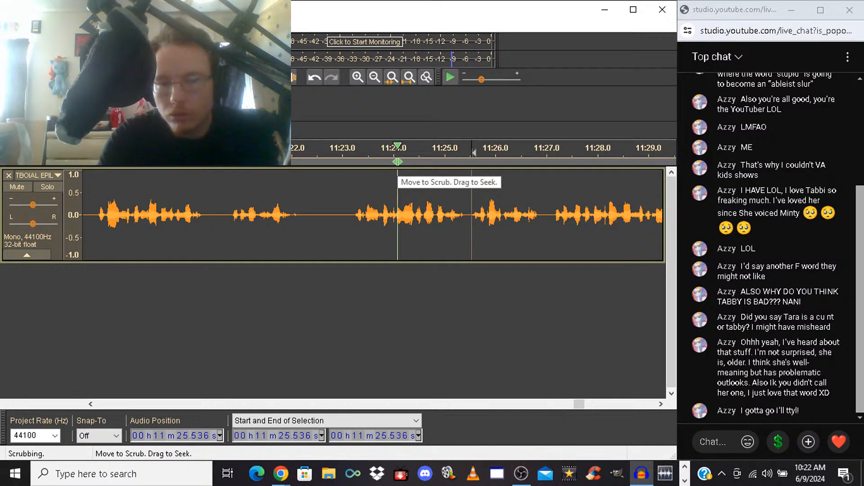
click(398, 148)
click(524, 203)
click(369, 203)
click(375, 203)
key(space)
key(space)
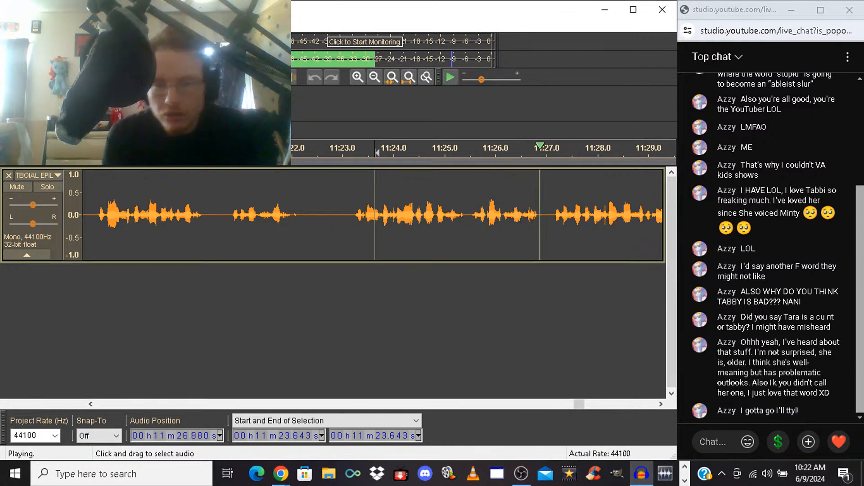
key(space)
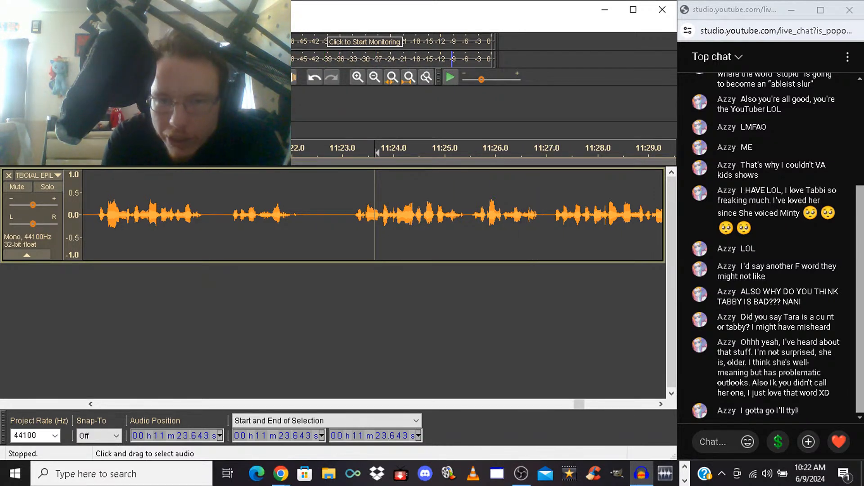
Try silencing the gap from 11:25.400 to 11:25.548, and listen from 11:24.495
click(465, 215)
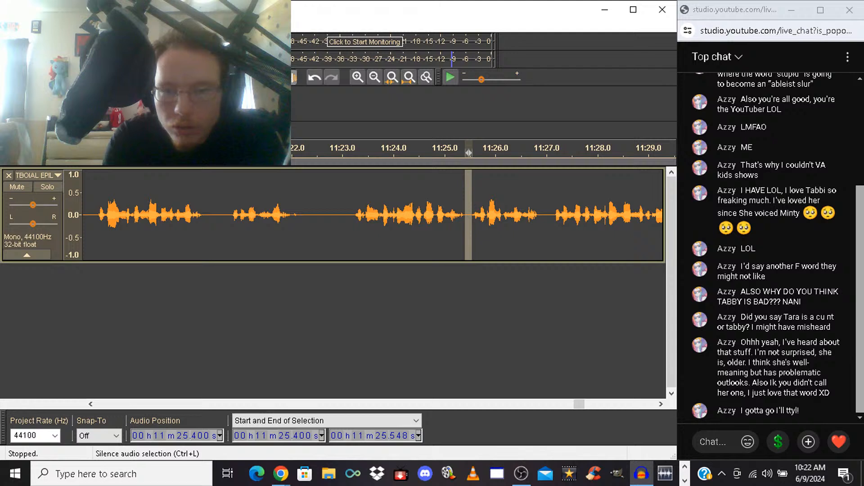
click(419, 215)
key(space)
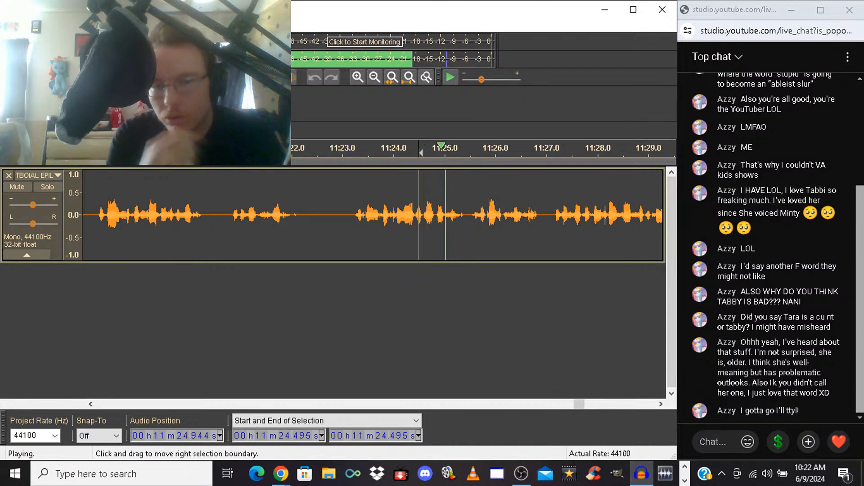
key(space)
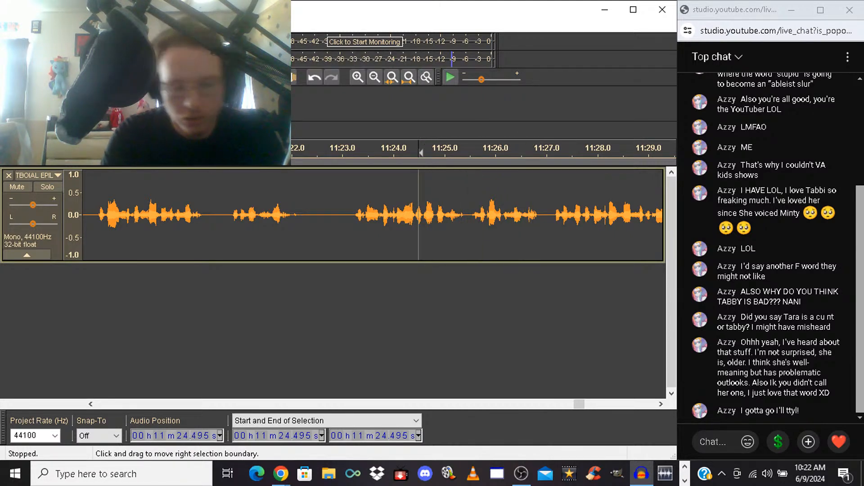
Try silencing the gap from 11:25.400 to 11:25.536 instead, and listen from 11:23.317
drag(465, 215, 472, 214)
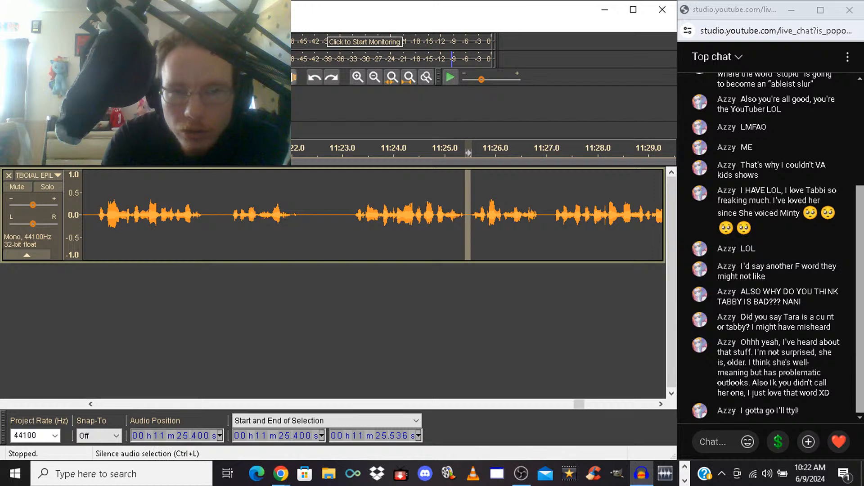
click(358, 215)
key(space)
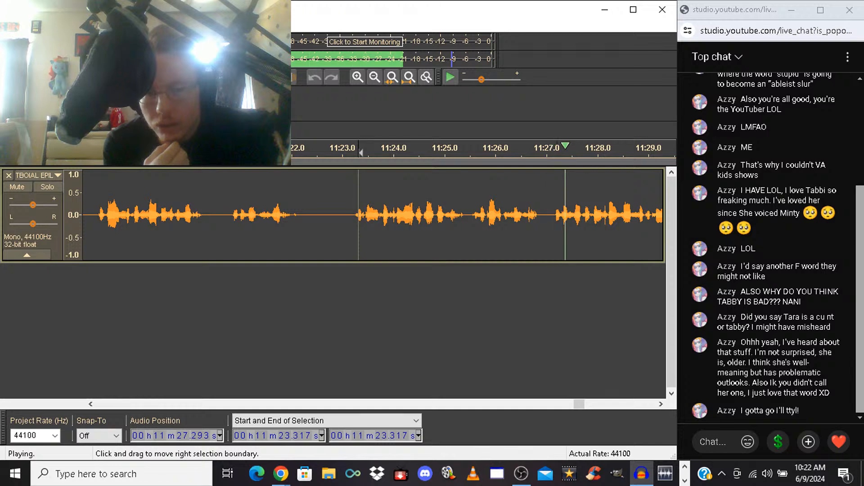
key(space)
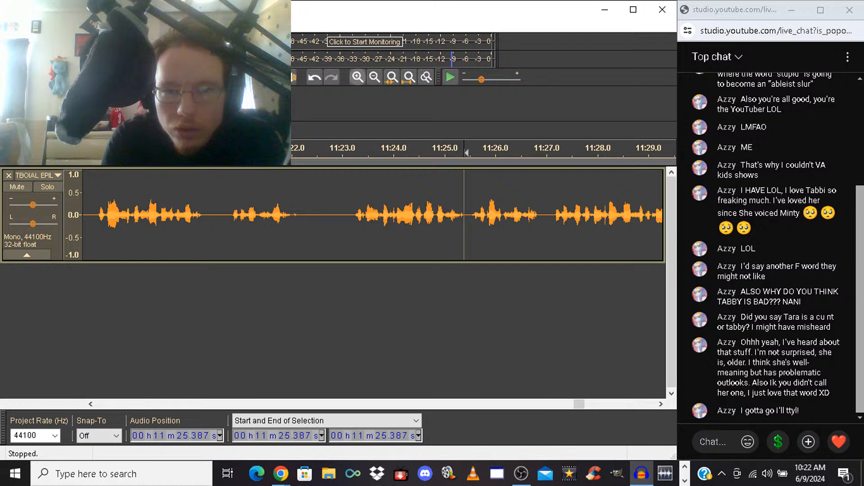
Silence the gap between the phrases precisely from 11:25.400 to 11:25.564, and listen from 11:24.212
click(358, 78)
click(358, 78)
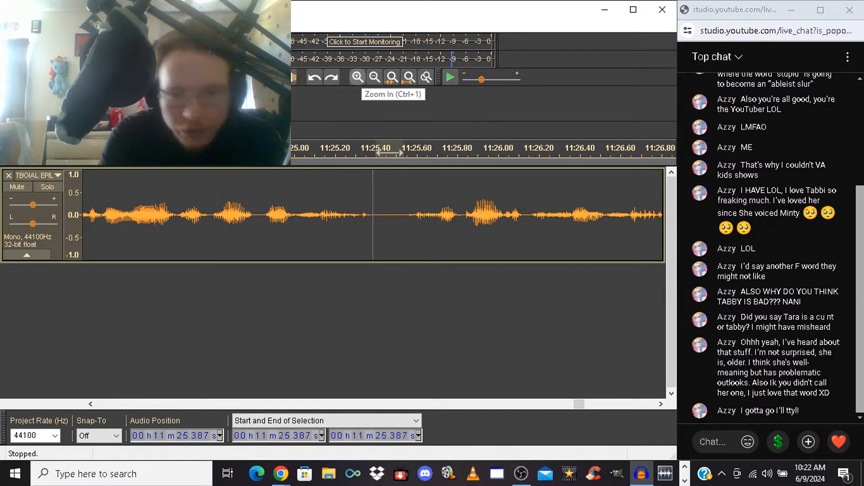
drag(376, 212, 402, 212)
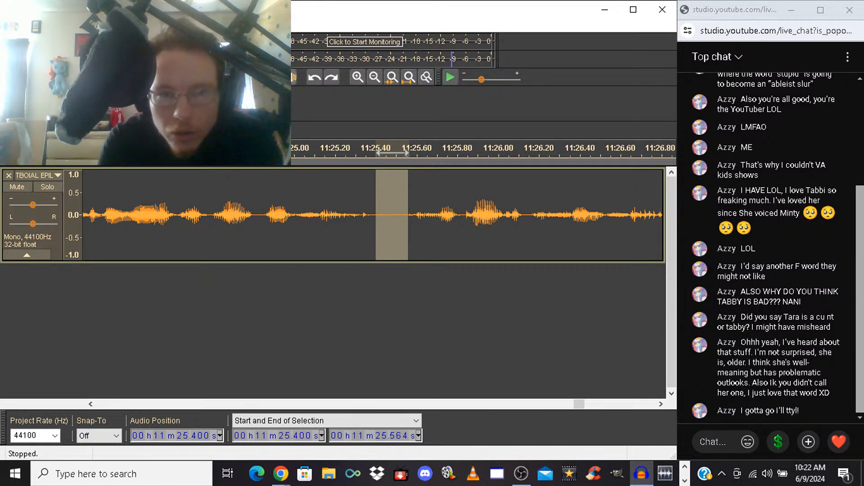
click(134, 215)
key(space)
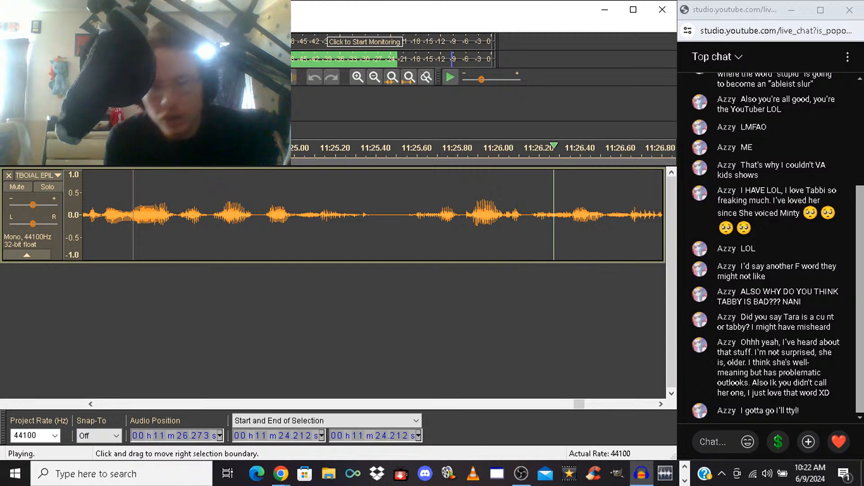
Shorten the pause before the next phrase by deleting a short stretch starting at 11:37.723, and listen from 11:36.384
click(375, 78)
click(375, 77)
click(375, 77)
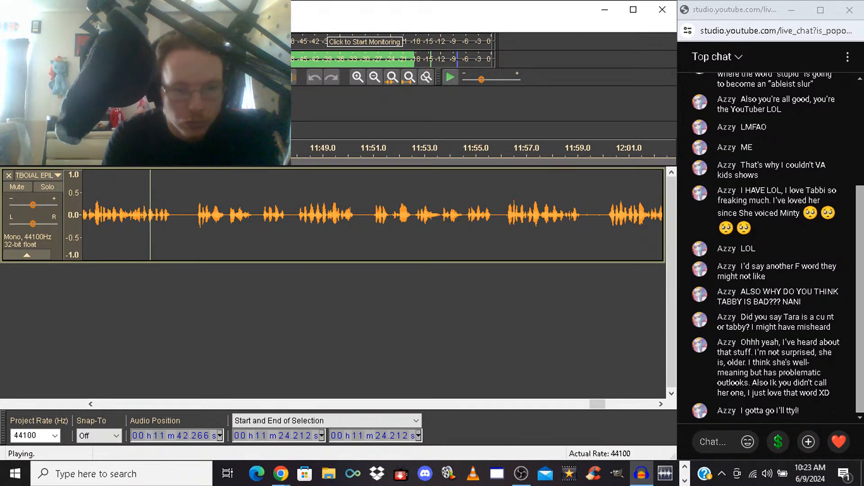
click(91, 404)
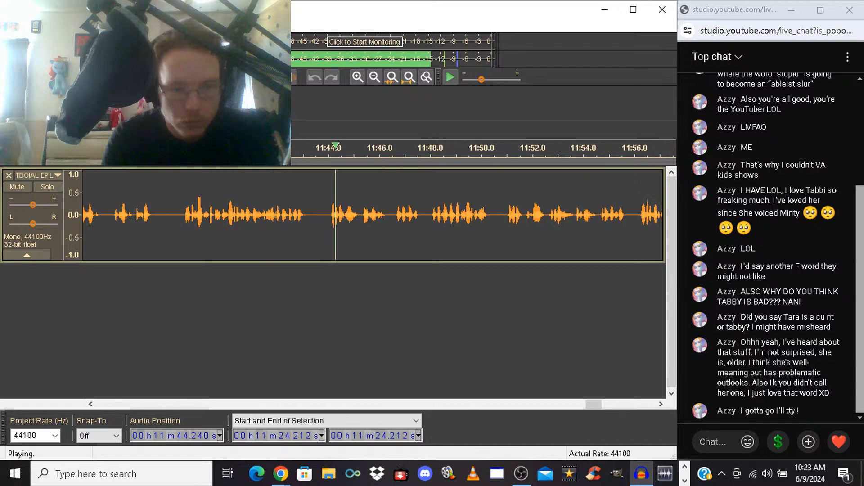
drag(226, 215, 233, 215)
key(space)
key(Delete)
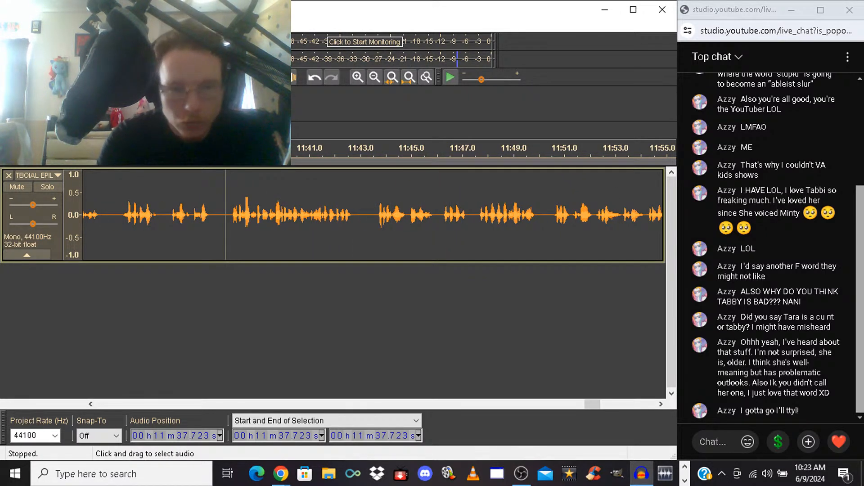
click(191, 216)
key(space)
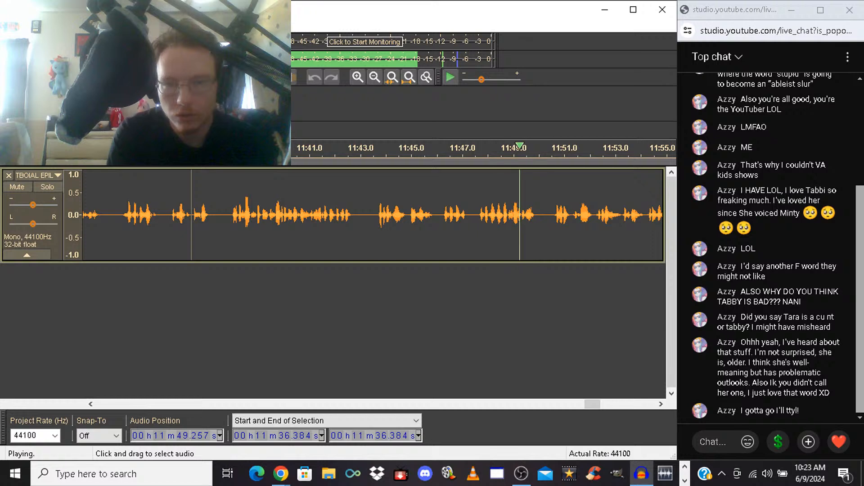
Delete the unwanted words from 11:46.179 to 11:47.592, and continue listening from the cut
drag(442, 215, 477, 215)
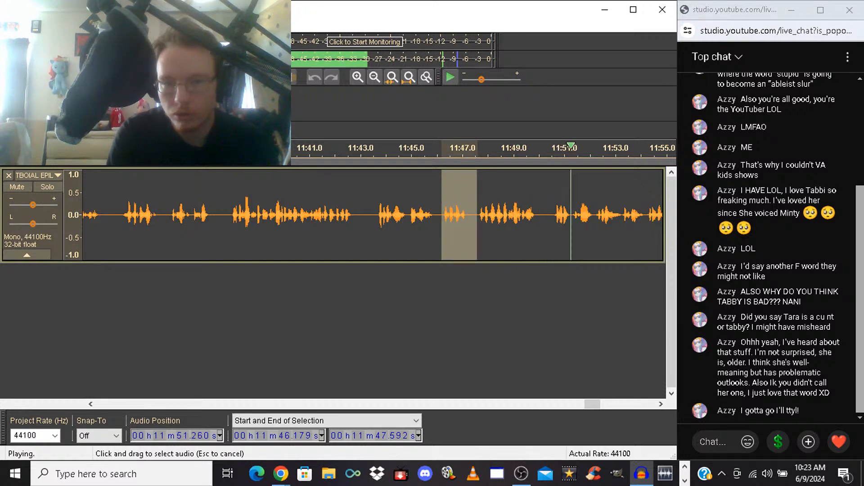
key(space)
key(Delete)
key(space)
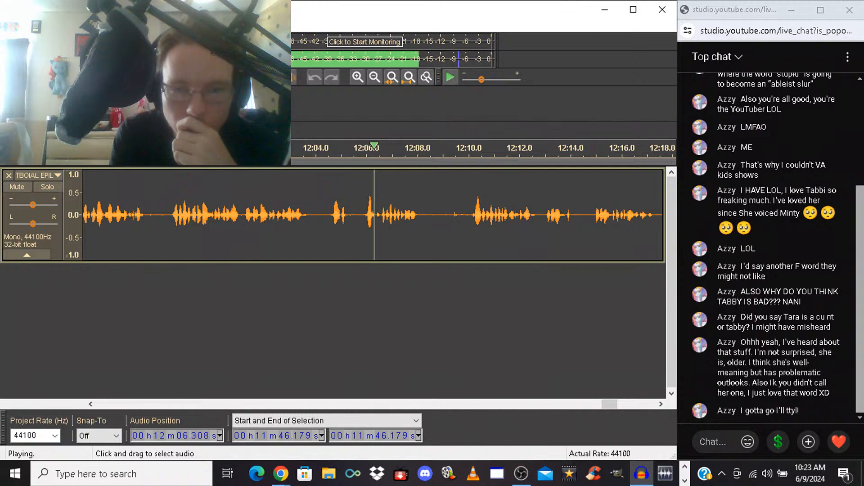
Delete the rejected takes from 12:04.553 to 12:10.083, and listen from the cut
drag(329, 212, 467, 212)
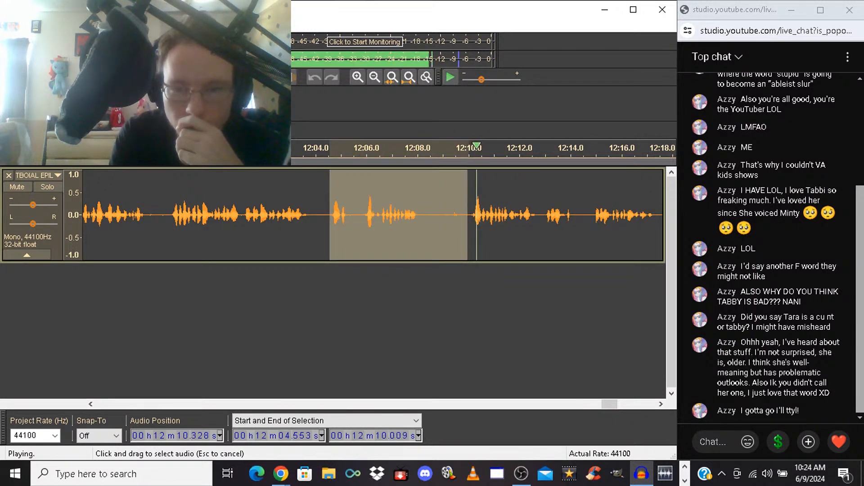
key(space)
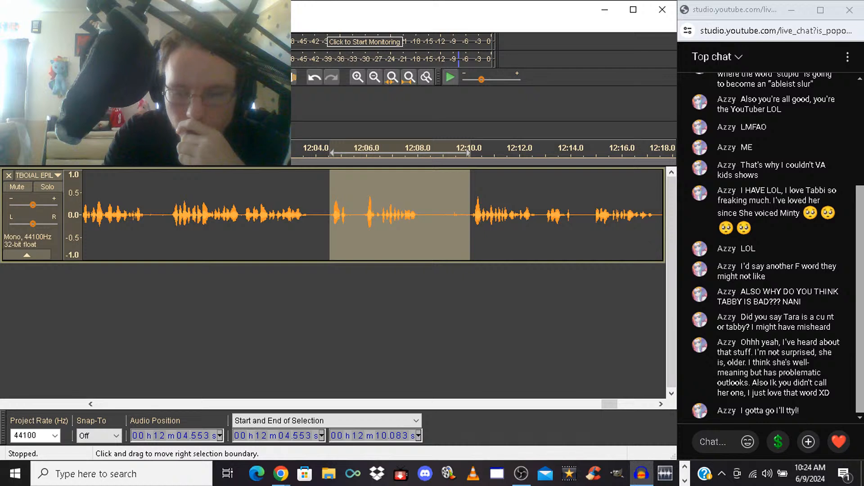
key(Delete)
key(space)
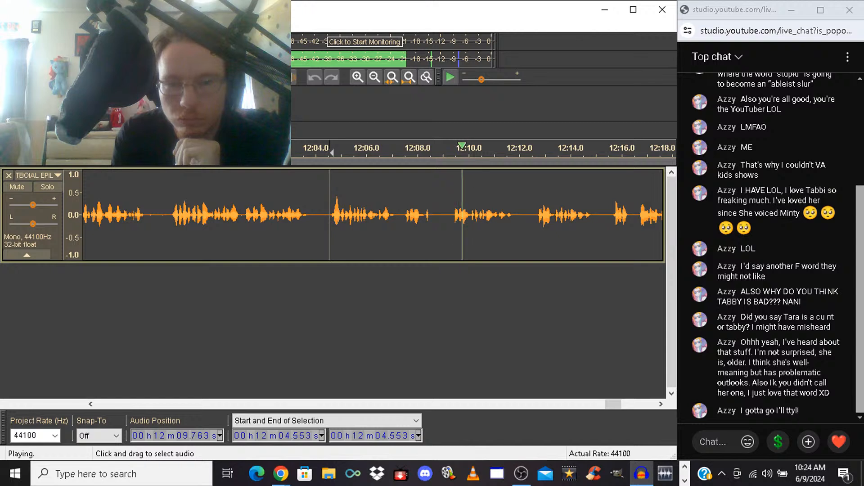
Delete the unwanted words from 12:07.479 to 12:09.537, and listen from the cut
drag(405, 215, 456, 215)
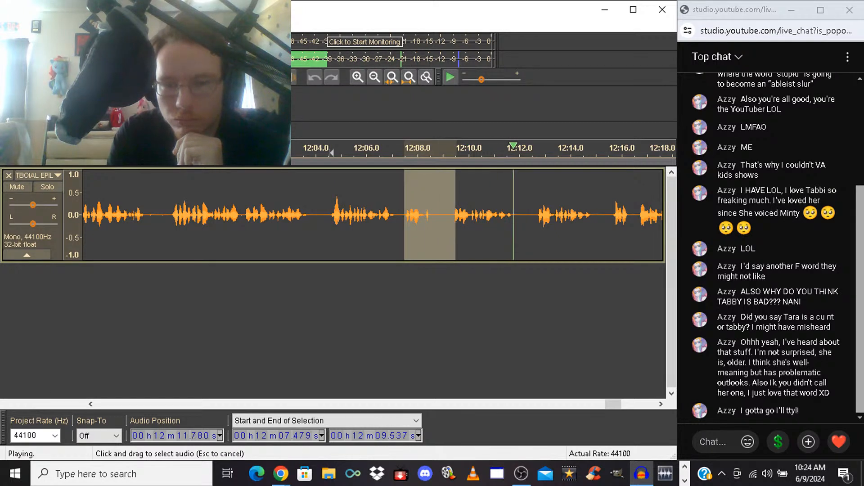
key(space)
key(Delete)
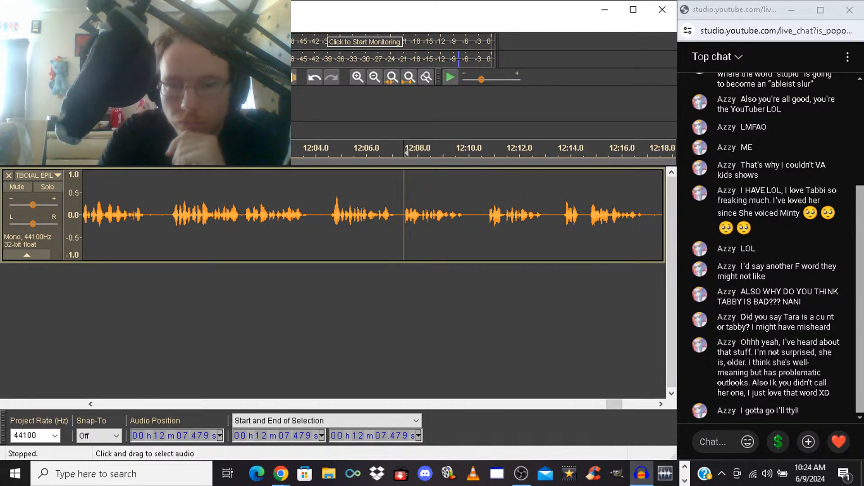
key(space)
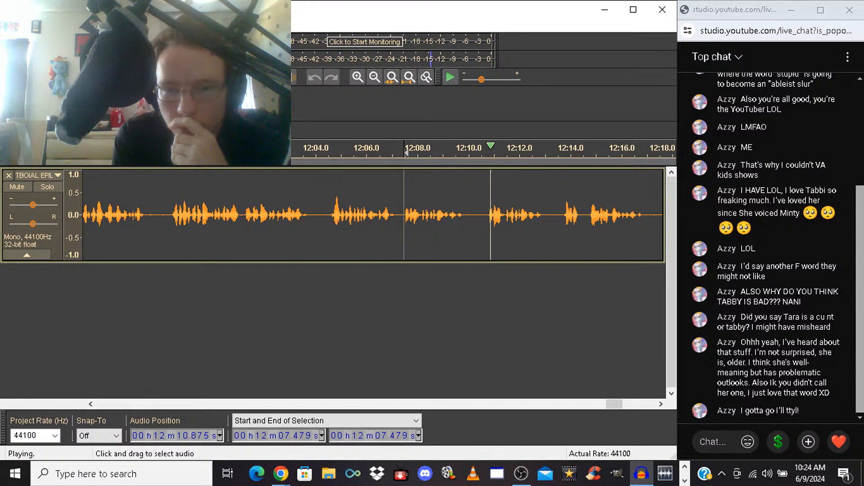
Delete the rejected take from 12:07.479 to 12:10.703
drag(404, 212, 486, 212)
key(space)
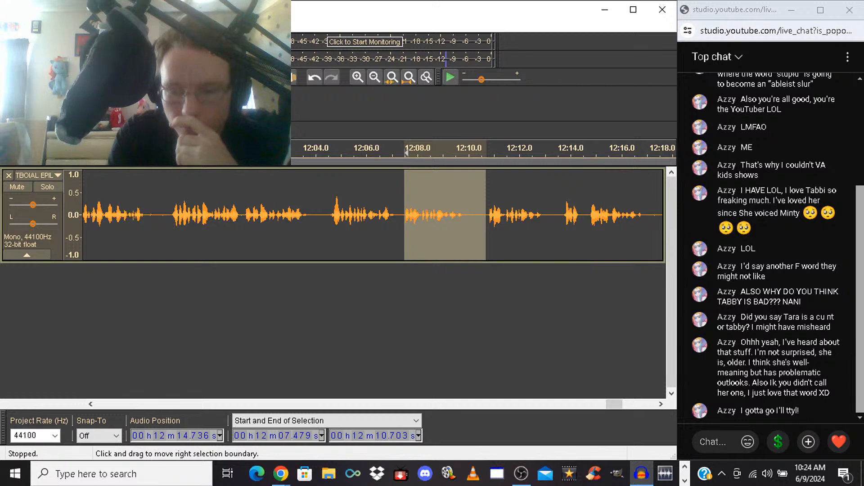
key(Delete)
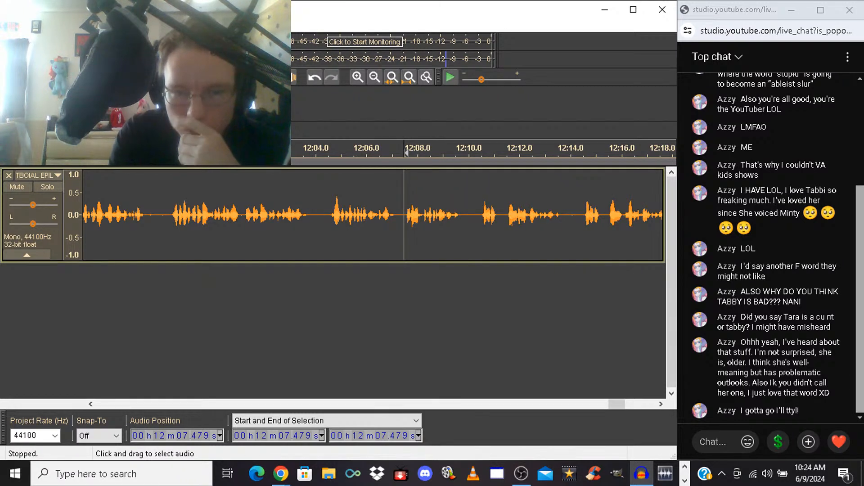
Listen from 12:06.041, delete the unwanted phrases starting at 12:10.331, and continue listening from the cut
click(367, 212)
key(space)
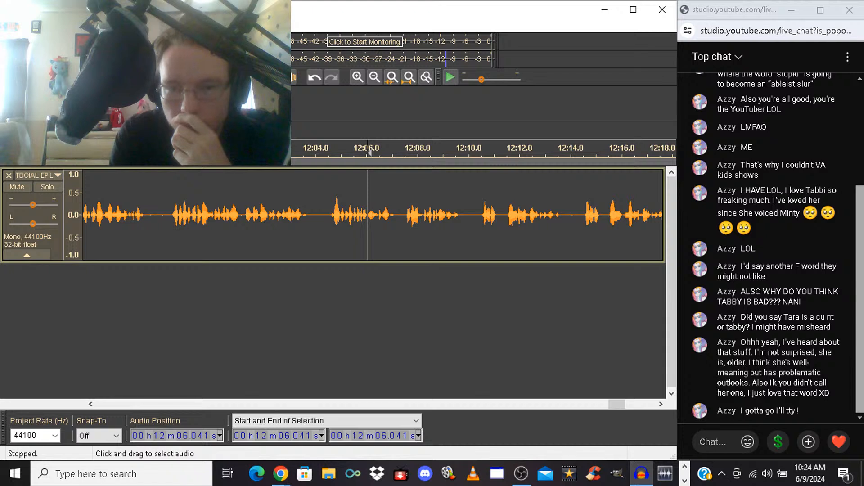
drag(476, 217, 585, 216)
click(479, 153)
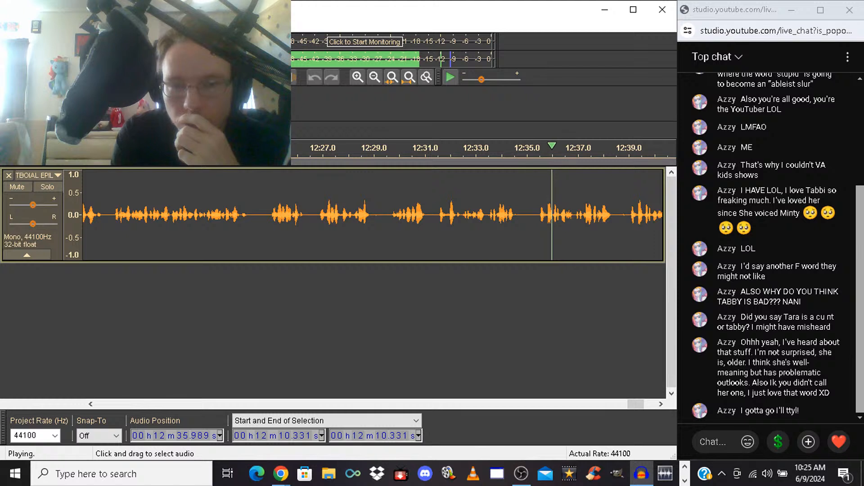
Delete the rejected takes from 12:31.457 to 12:38.971, and listen from 12:29.672
drag(435, 215, 631, 215)
key(space)
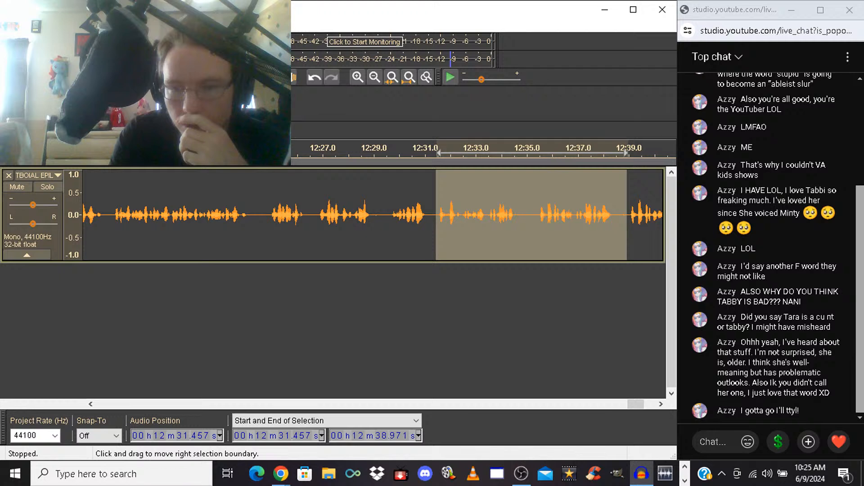
key(Delete)
key(space)
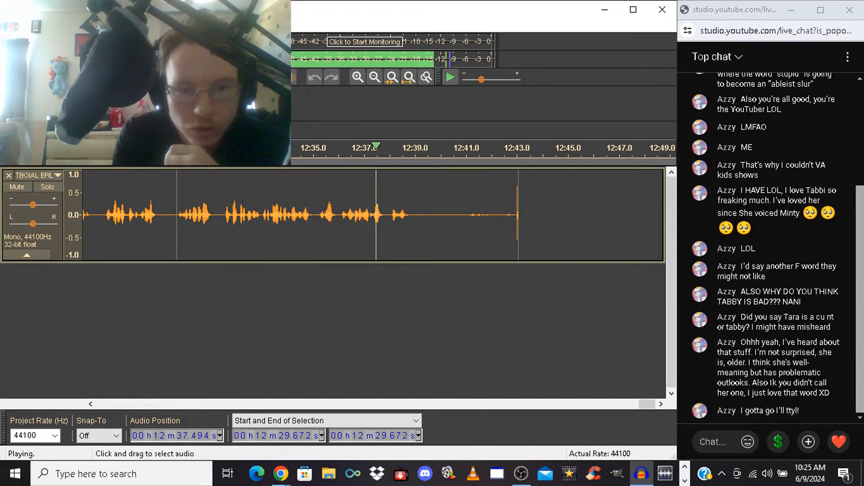
Lengthen the pause at 12:33.020 by pasting a copy of the silence from 12:40.012 to 12:40.310, and listen from 12:31.309
drag(442, 212, 449, 211)
key(space)
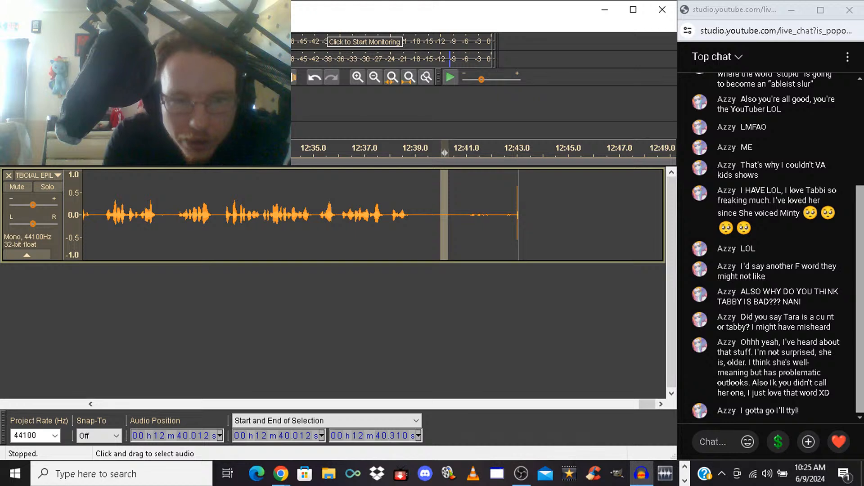
click(263, 216)
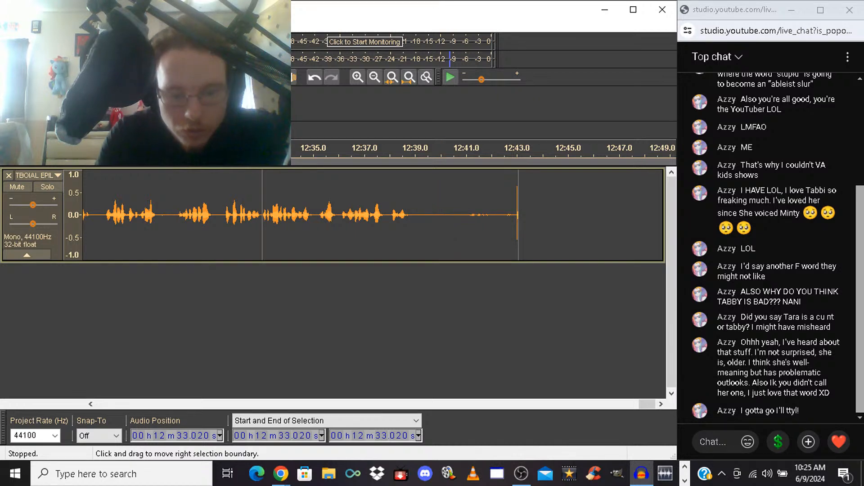
key(ctrl+v)
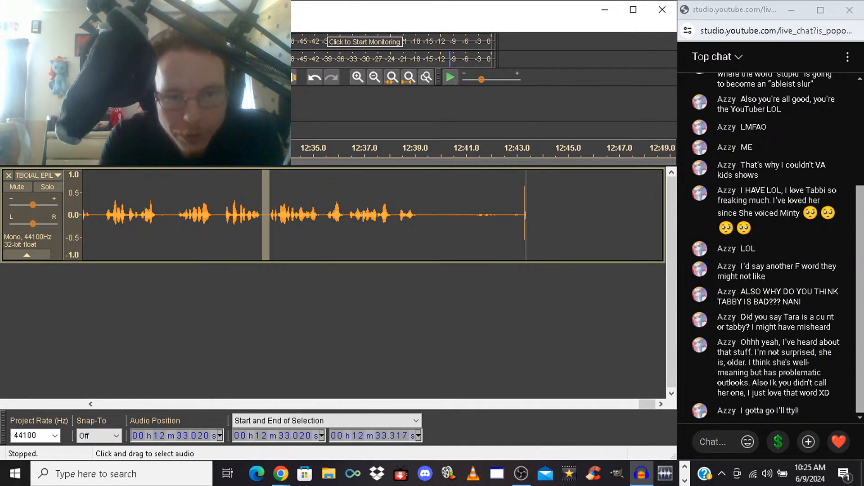
click(219, 216)
key(space)
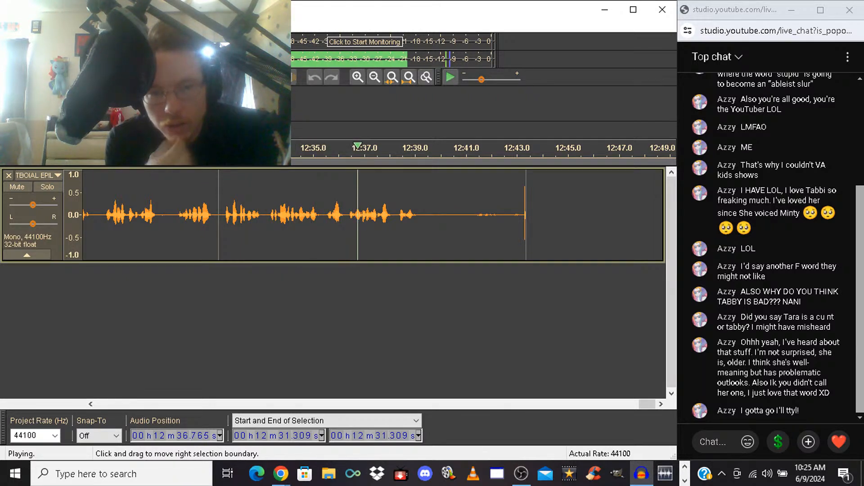
Paste the same copied silence into the pause at 12:35.400, and listen from 12:33.565
click(323, 215)
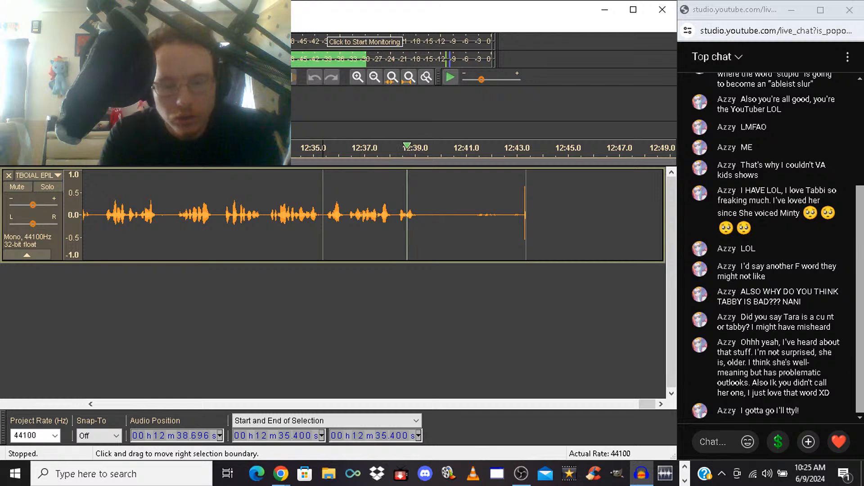
key(space)
key(ctrl+v)
click(276, 215)
key(space)
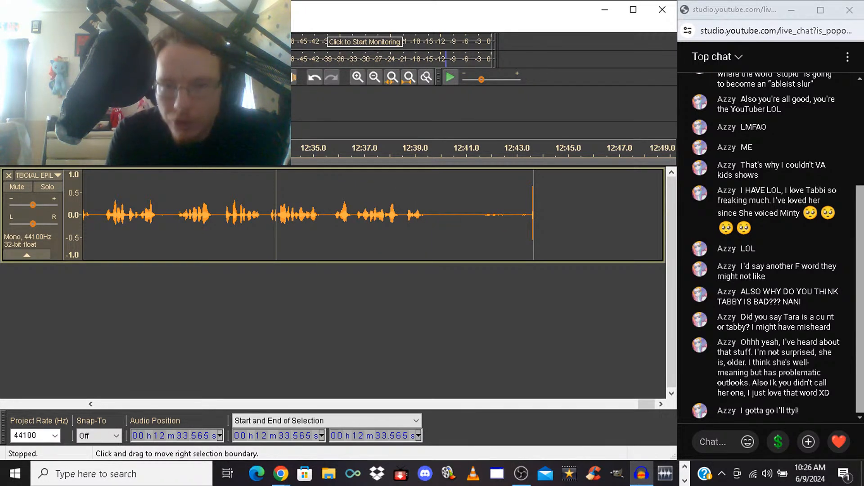
Delete the trailing noise from 12:41.599 to the end of the recording at 12:43.651, and save the project
drag(482, 216, 534, 216)
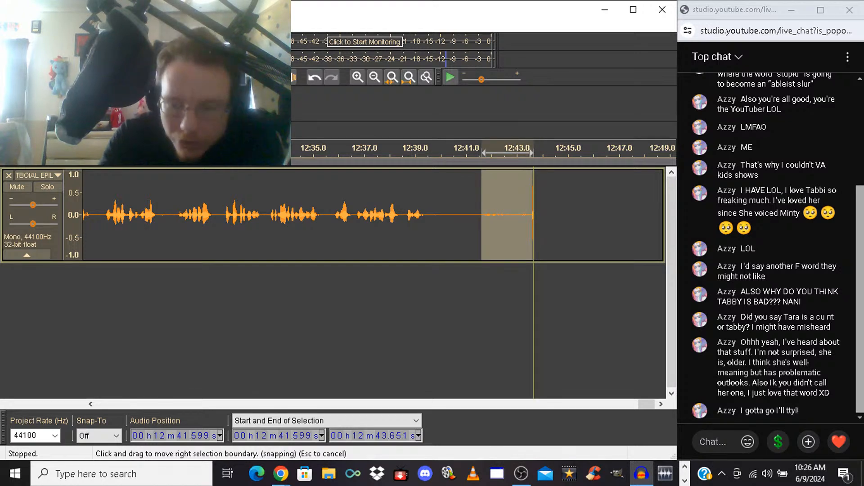
key(Delete)
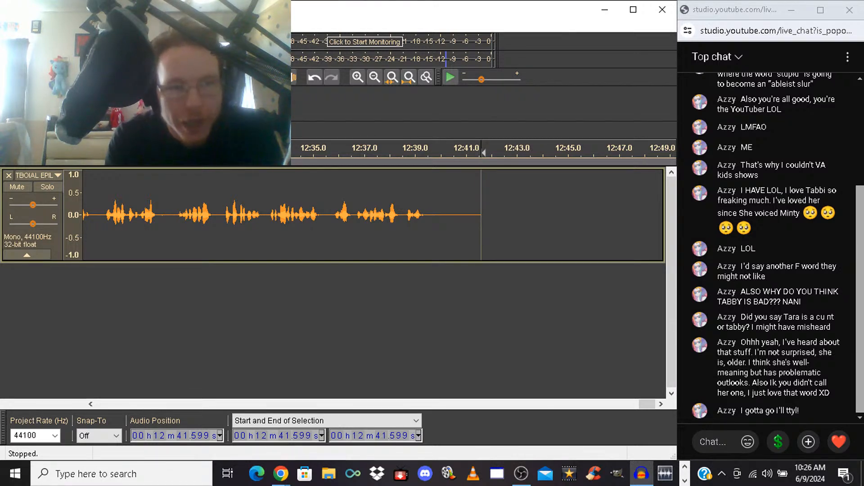
click(9, 25)
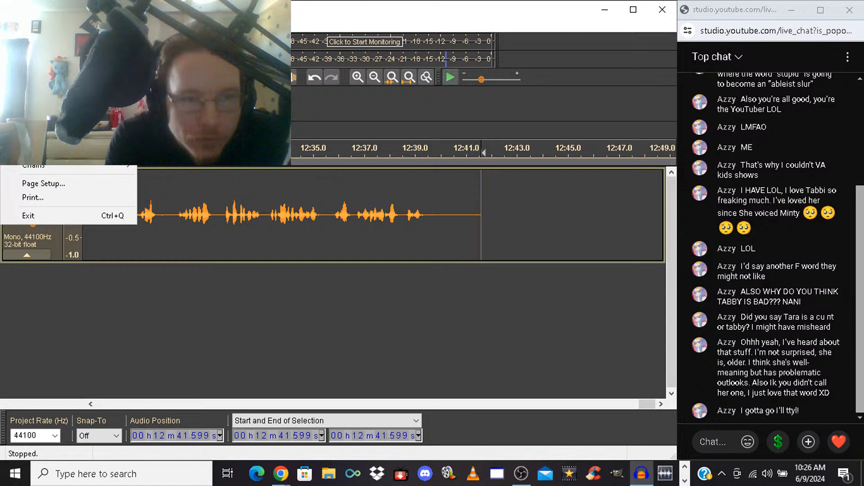
click(41, 100)
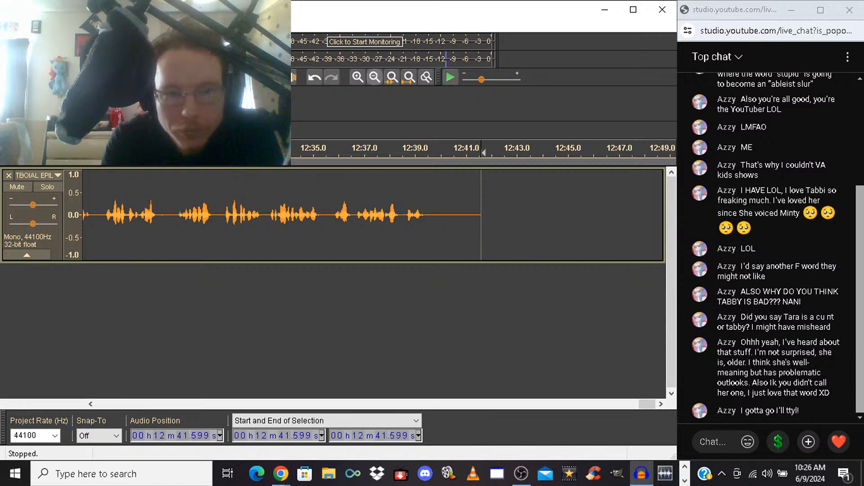
Listen to the end of the recording from 12:26.746
click(102, 226)
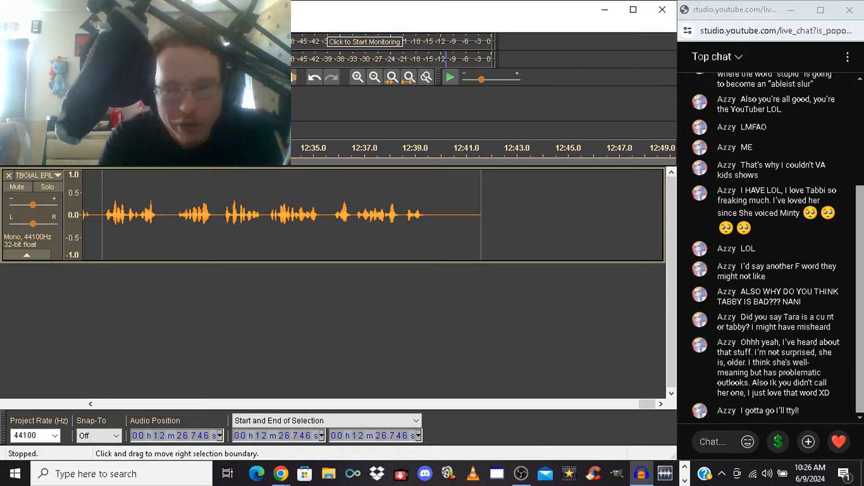
key(space)
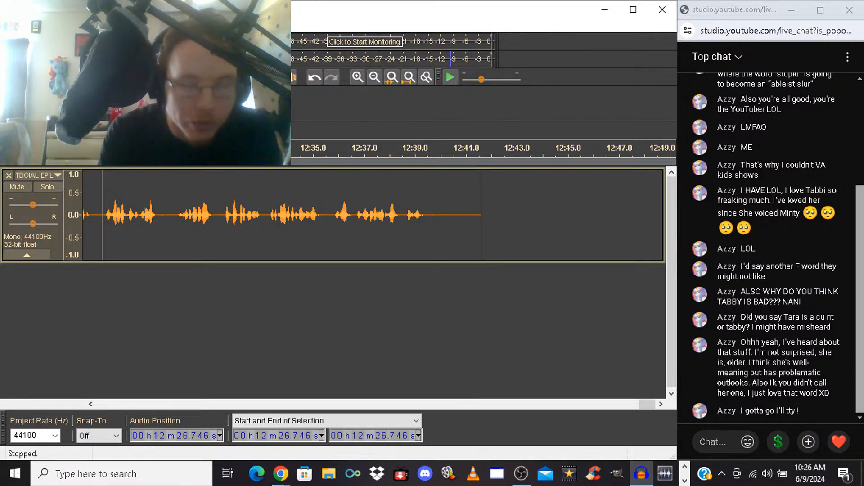
Export the recording as a 192 kbps MP3 file named TBOIAL EPILOGUE CLEAN, accepting the metadata as it is
click(8, 25)
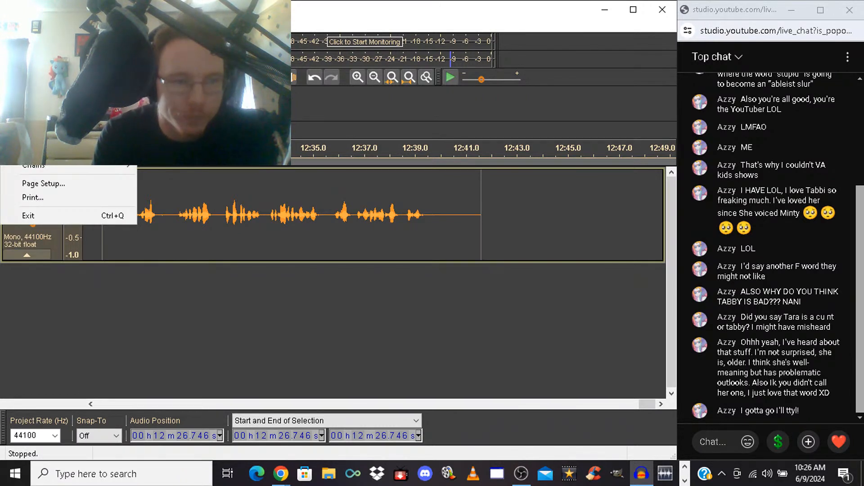
mouse_move(49, 146)
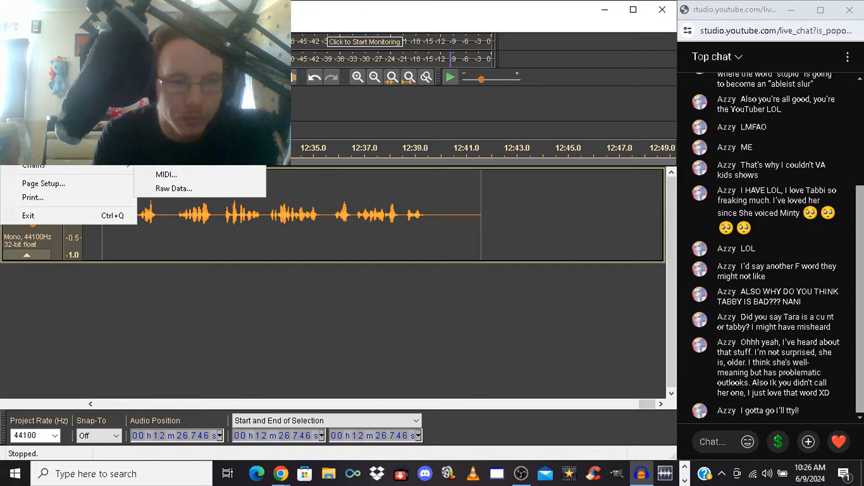
mouse_move(49, 128)
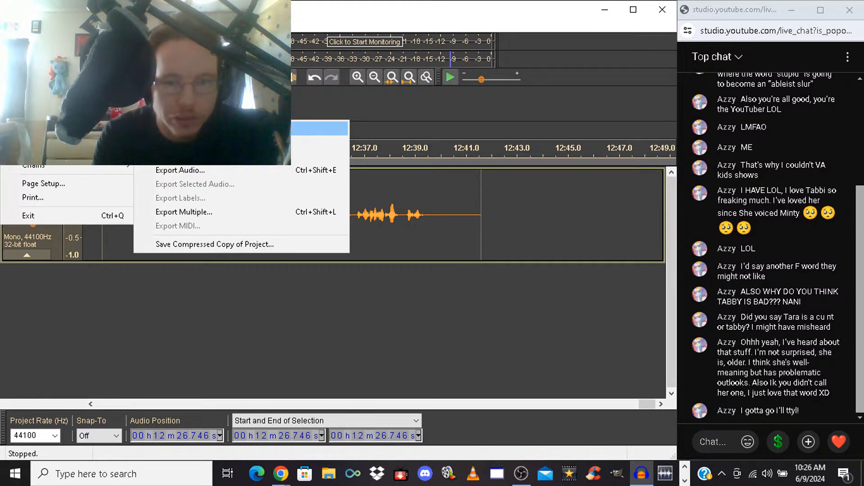
click(180, 129)
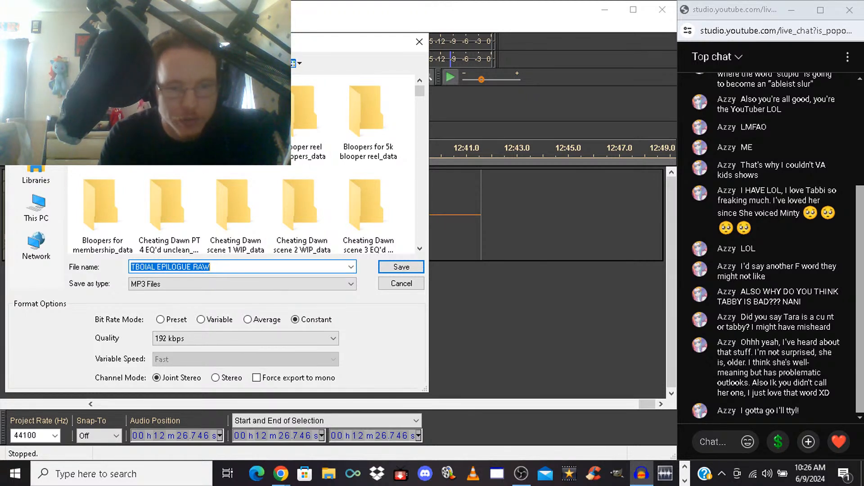
click(210, 267)
key(BackSpace)
key(BackSpace)
key(BackSpace)
key(BackSpace)
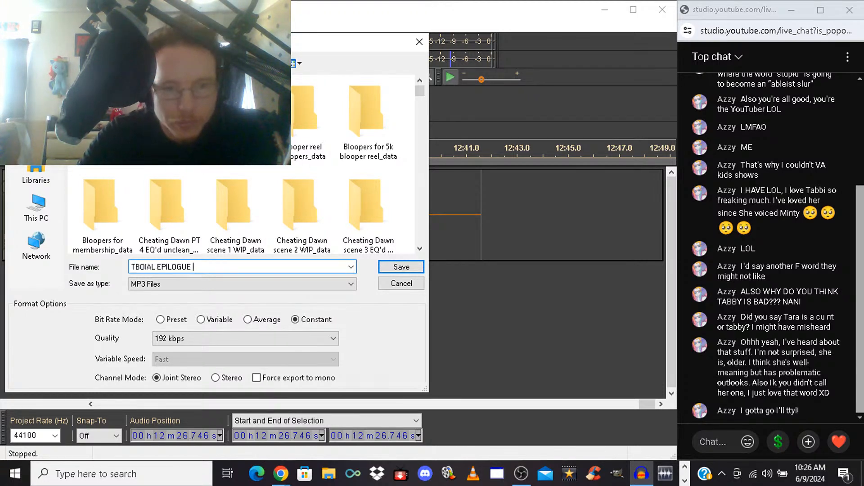
text(C)
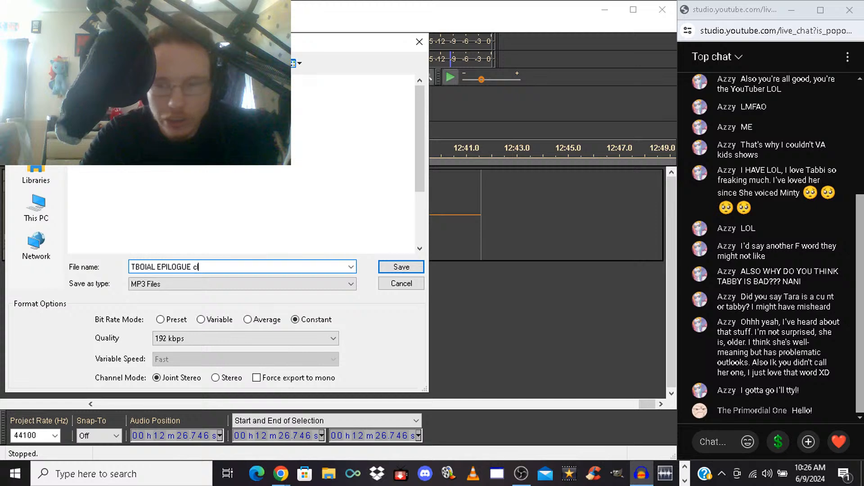
text(LEAN)
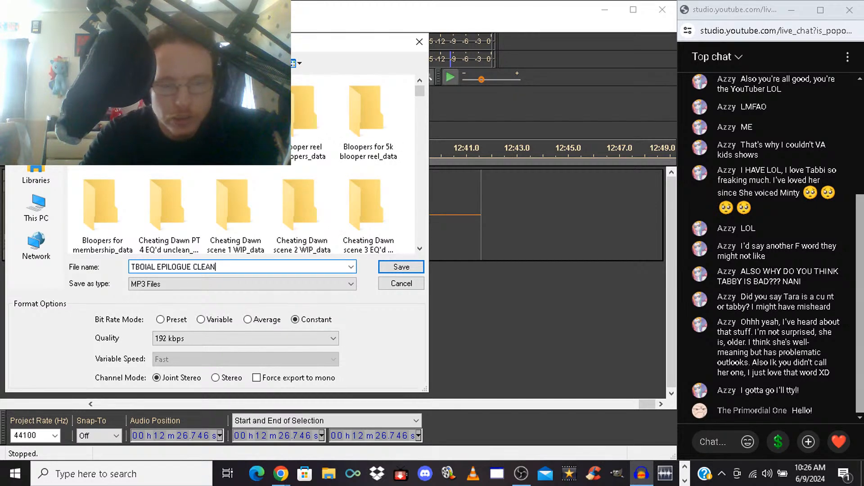
key(Return)
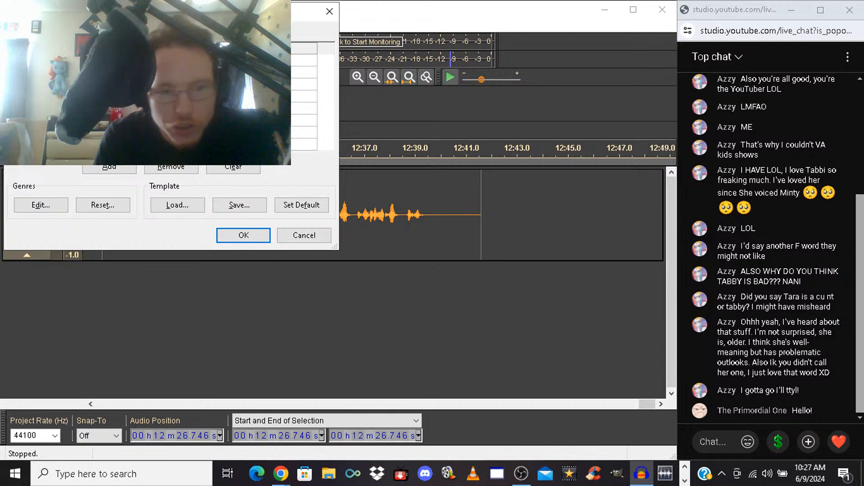
click(244, 235)
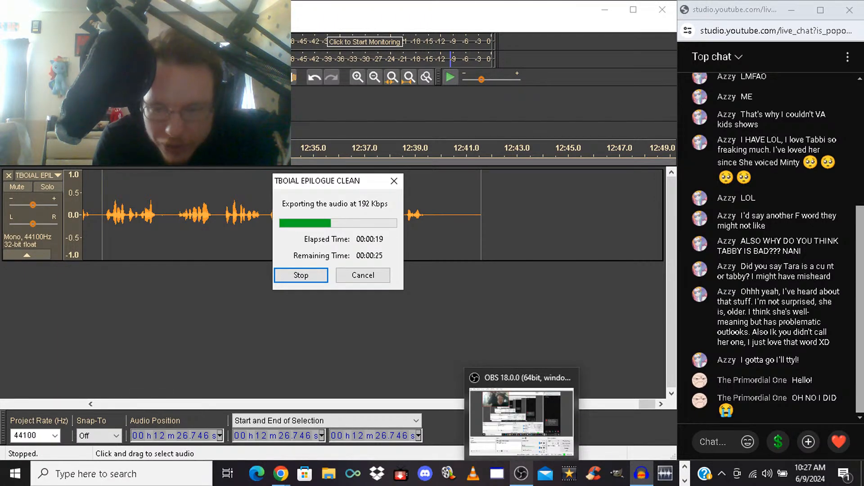
Switch to OBS to check the live stream, and return to Audacity while the export runs
click(521, 474)
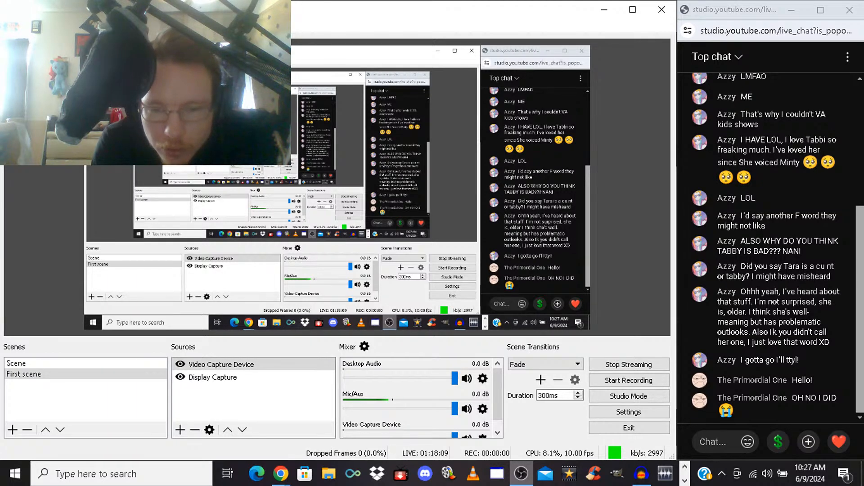
click(642, 474)
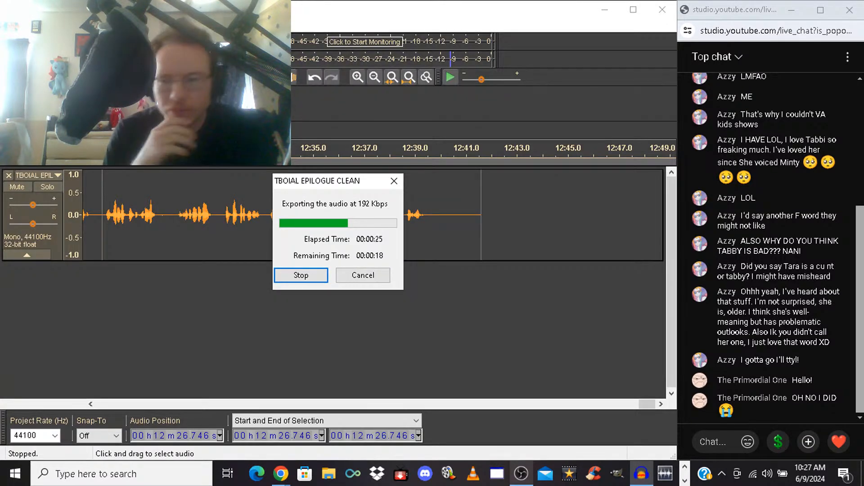
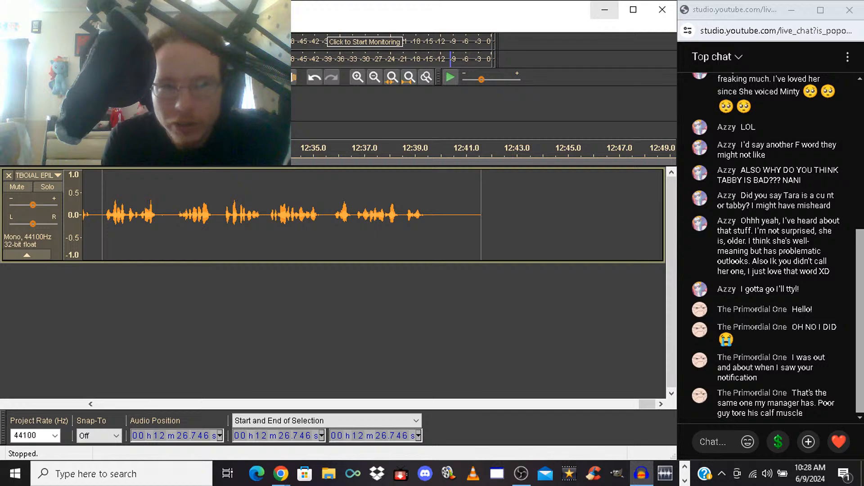
Minimize Audacity, launch FL Studio 20, and bring the YouTube live chat window back up
click(604, 9)
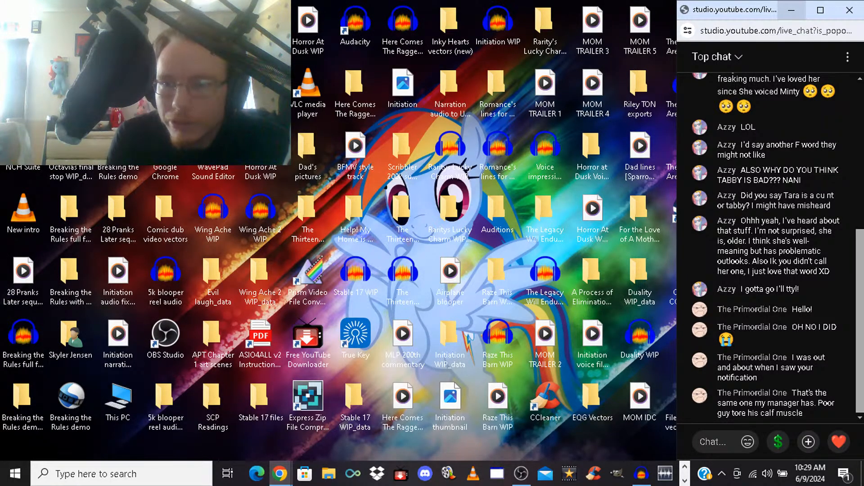
click(792, 10)
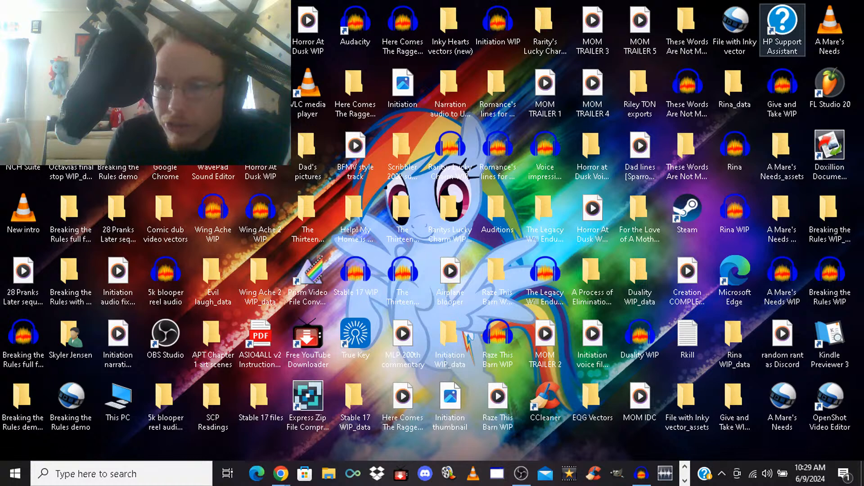
click(830, 86)
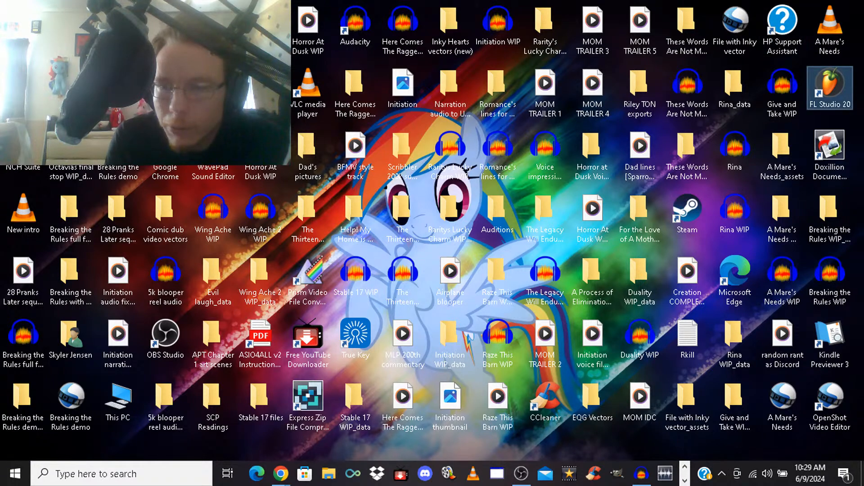
mouse_move(280, 474)
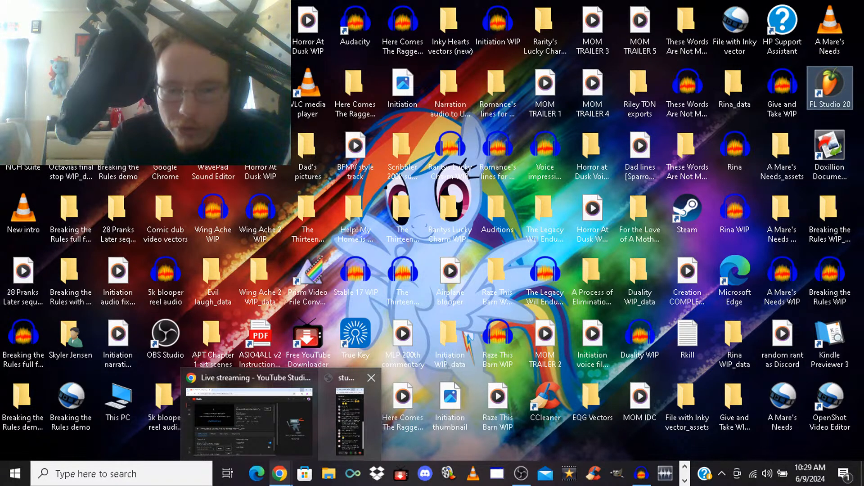
click(349, 417)
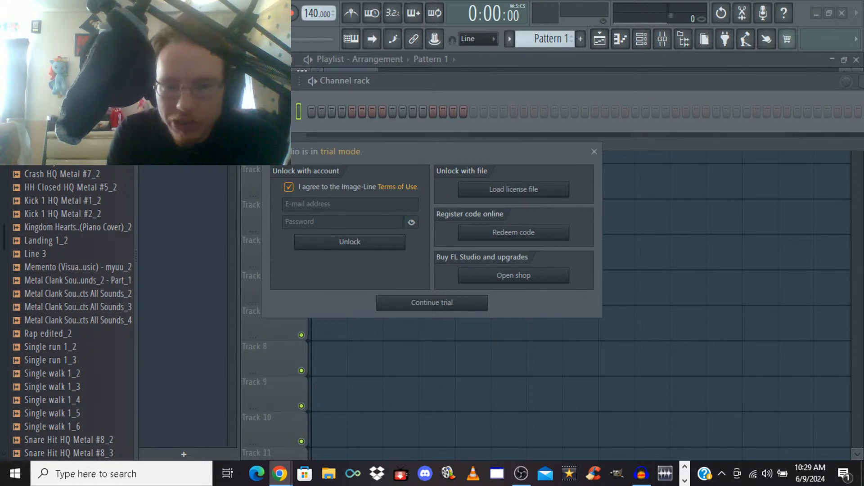
Continue FL Studio in trial mode, decline the update download, and restore the window down so it fits beside the chat
key(Return)
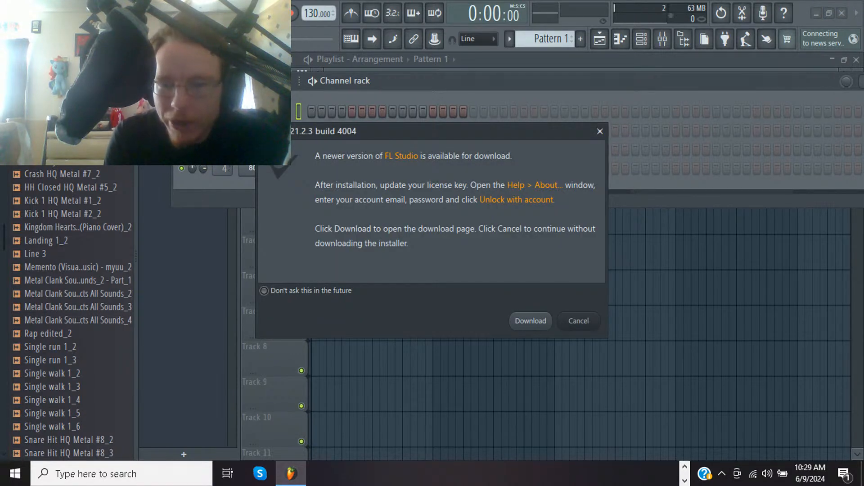
click(579, 321)
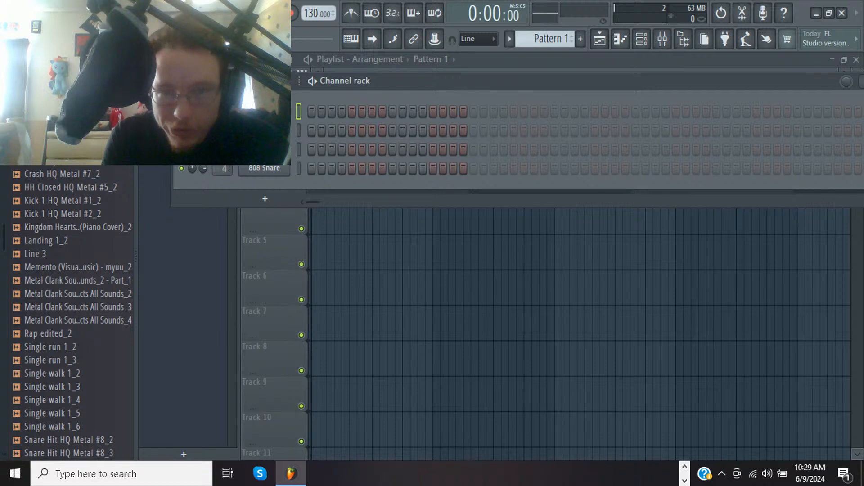
click(829, 12)
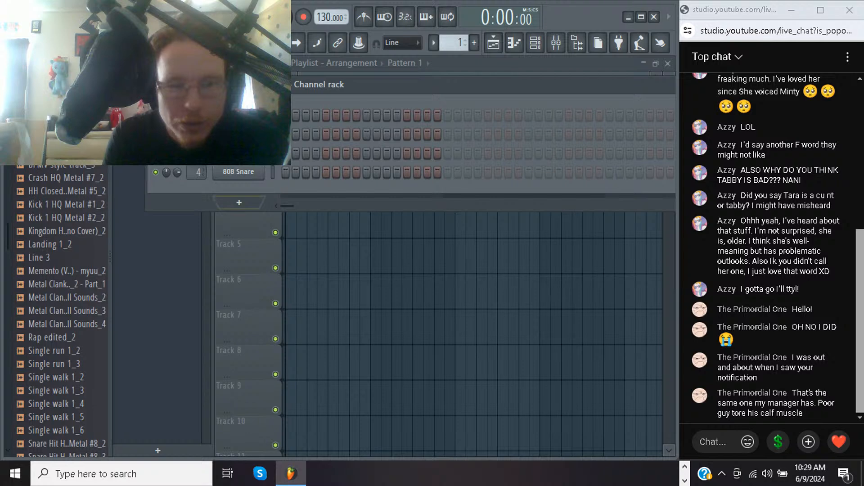
Add an Audio Clip channel to the channel rack and route it to mixer track 1
click(239, 202)
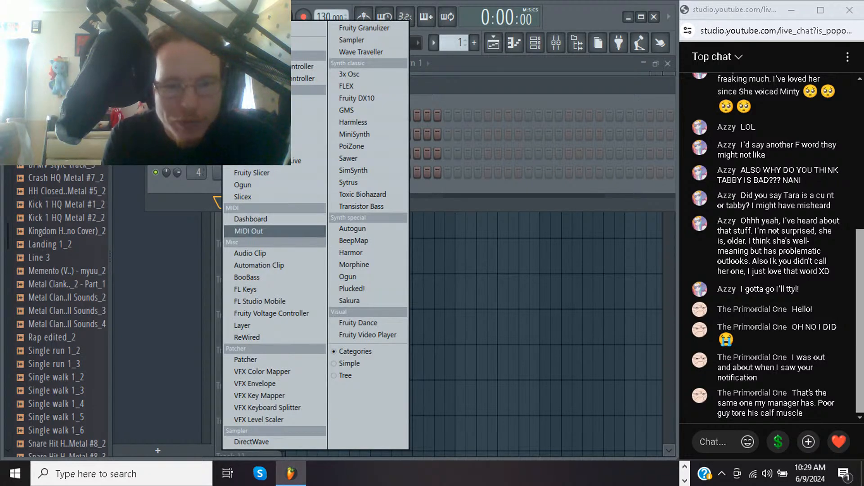
click(251, 253)
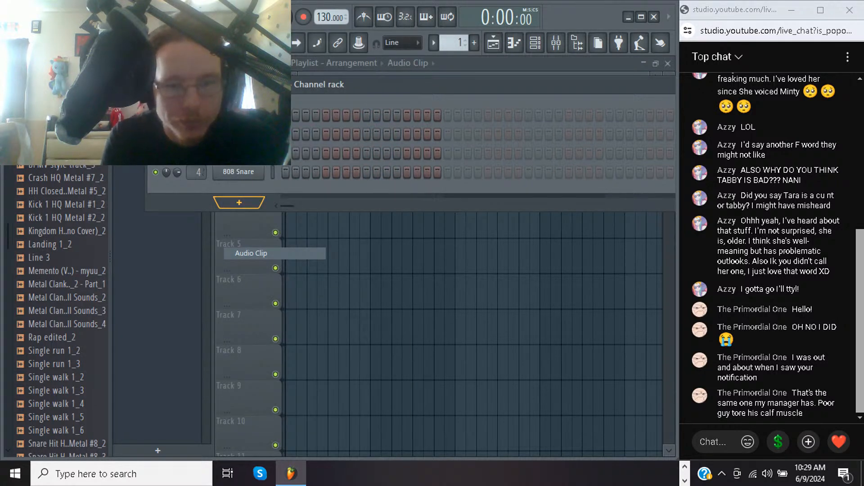
drag(196, 191, 197, 187)
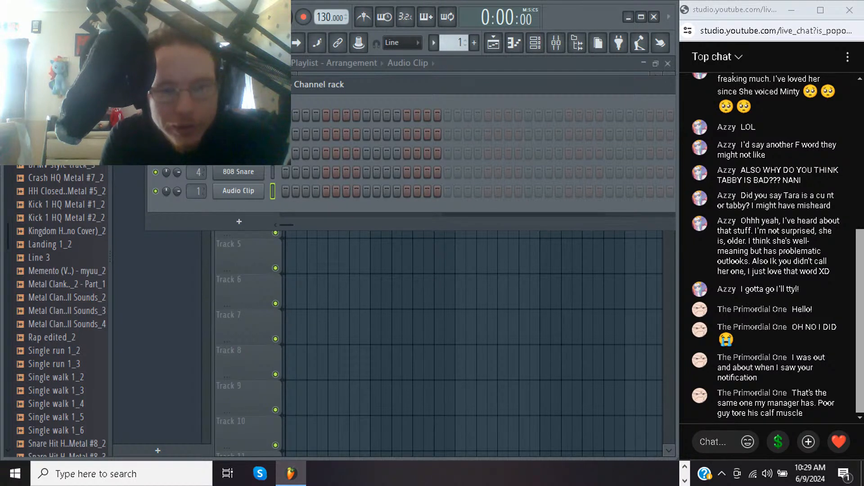
Load the sample TBOIAL CH 33 CLEAN.mp3 from the Music folder into the Audio Clip channel
right_click(239, 191)
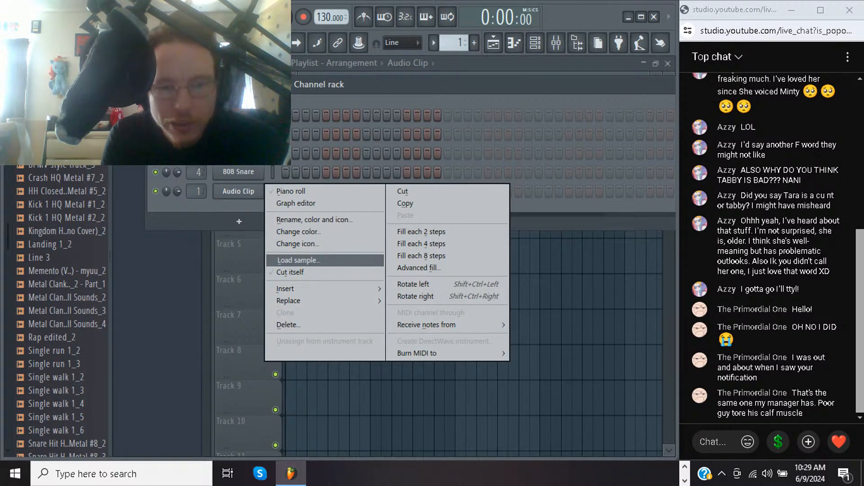
click(315, 260)
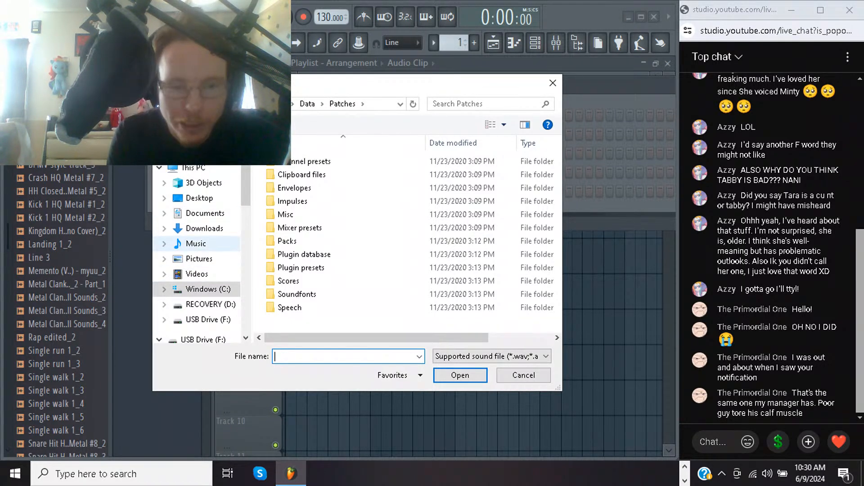
click(197, 244)
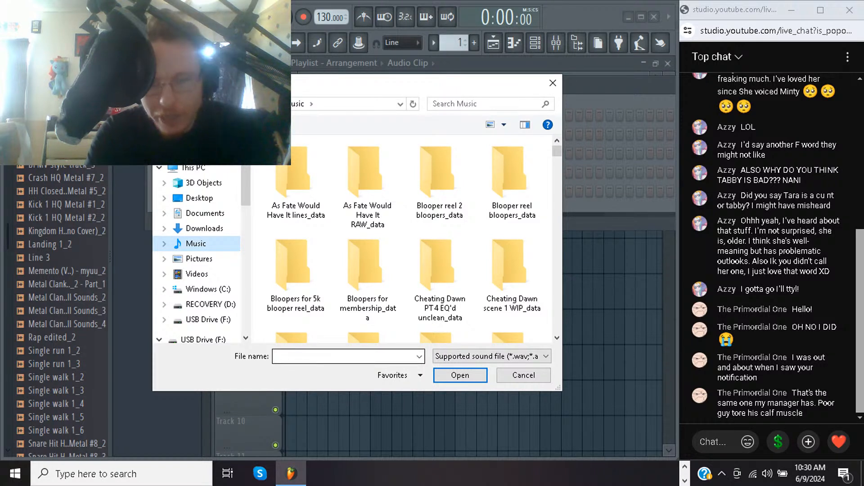
scroll(196, 252, down, 8)
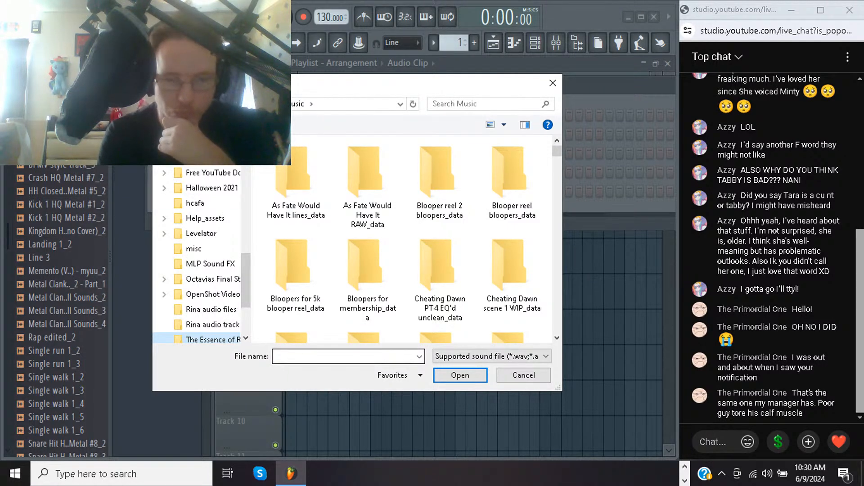
click(345, 356)
text(tb)
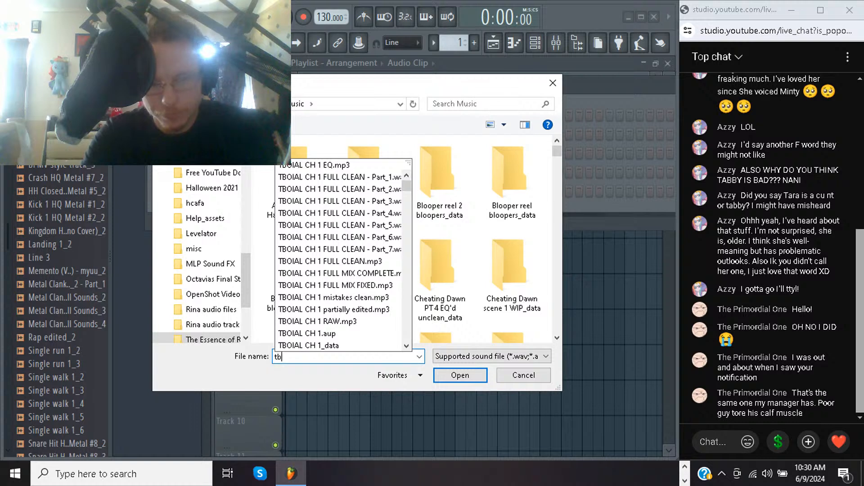
text(oial ch 33)
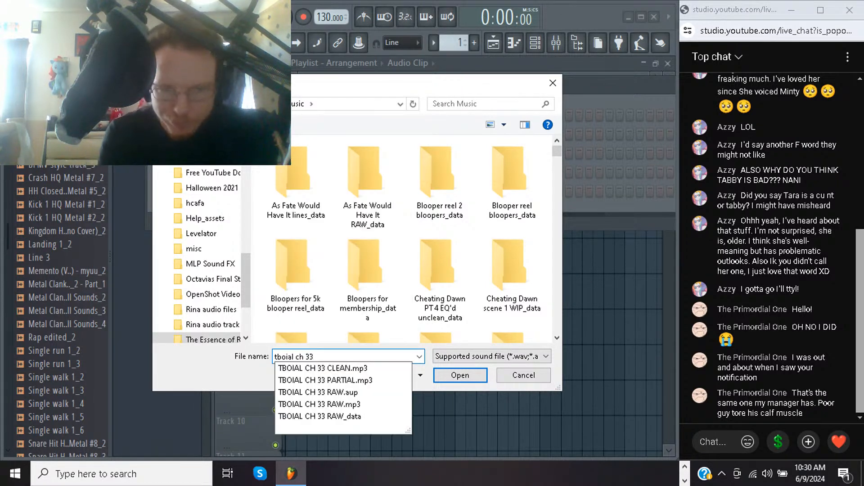
key(Down)
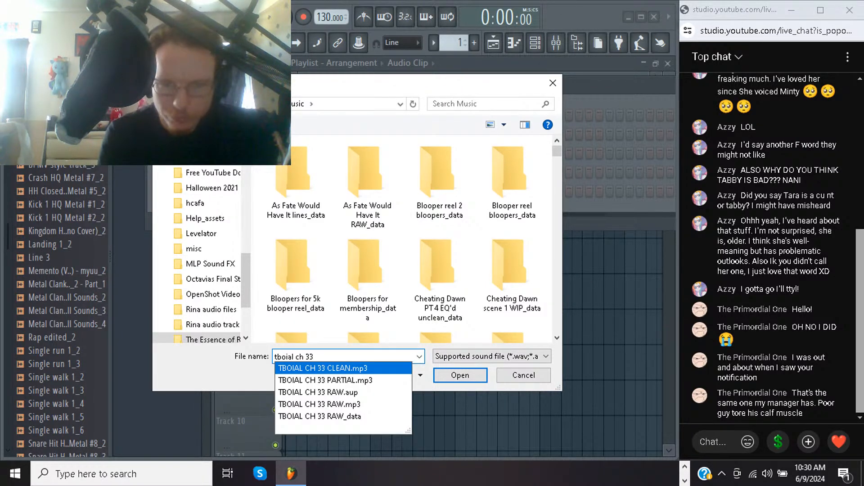
key(Return)
key(Return)
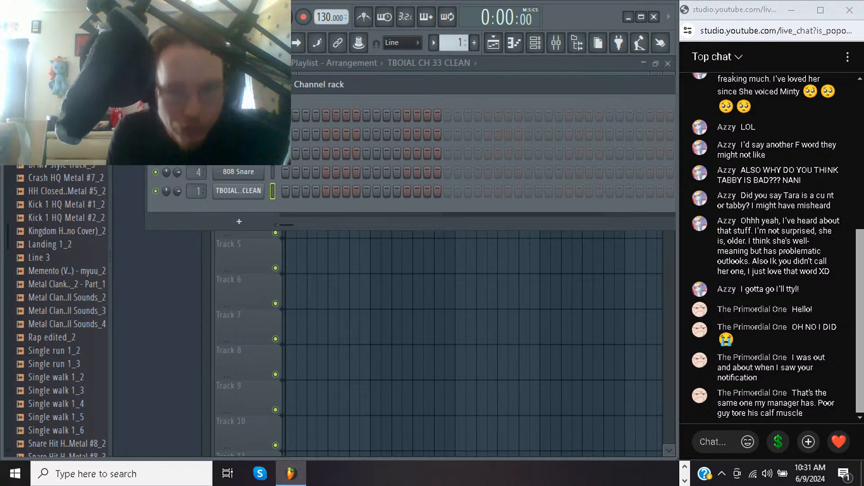
Hide the channel rack and place the TBOIAL CH 33 CLEAN clip on playlist track 1, starting at bar 1
key(F6)
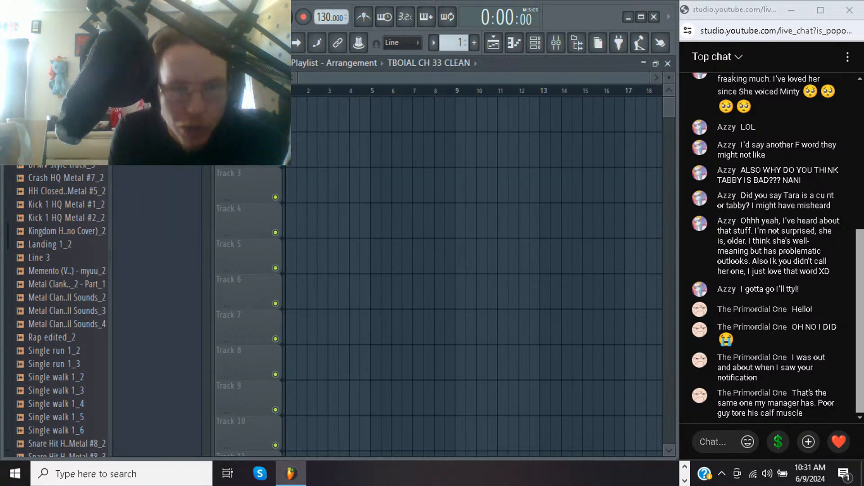
click(333, 115)
right_click(334, 115)
click(333, 115)
right_click(333, 116)
click(333, 115)
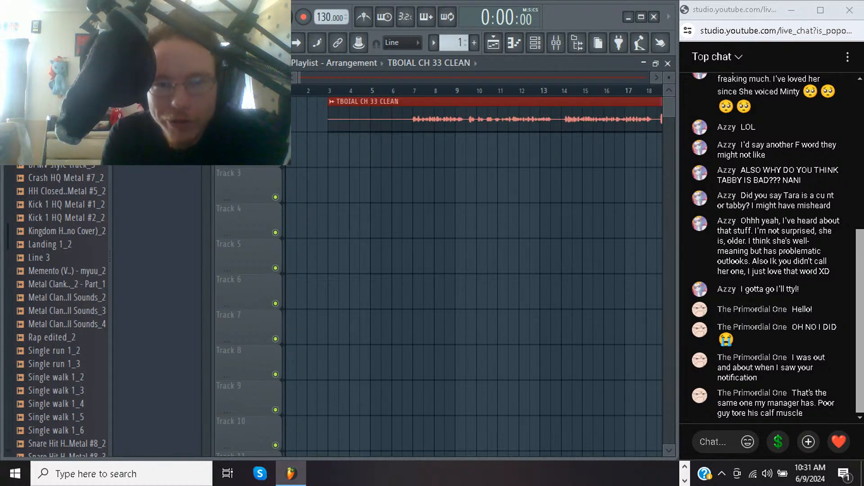
drag(333, 115, 291, 115)
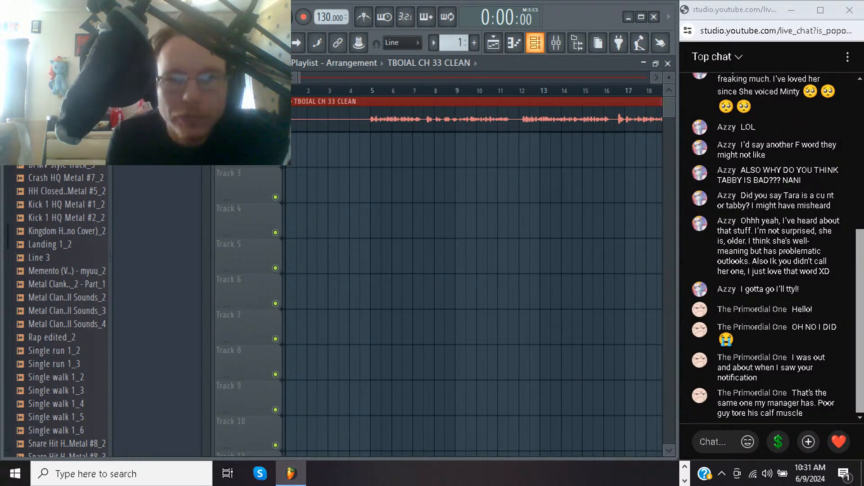
Open the mixer and load Fruity Limiter into the first effect slot of Insert 1
click(556, 43)
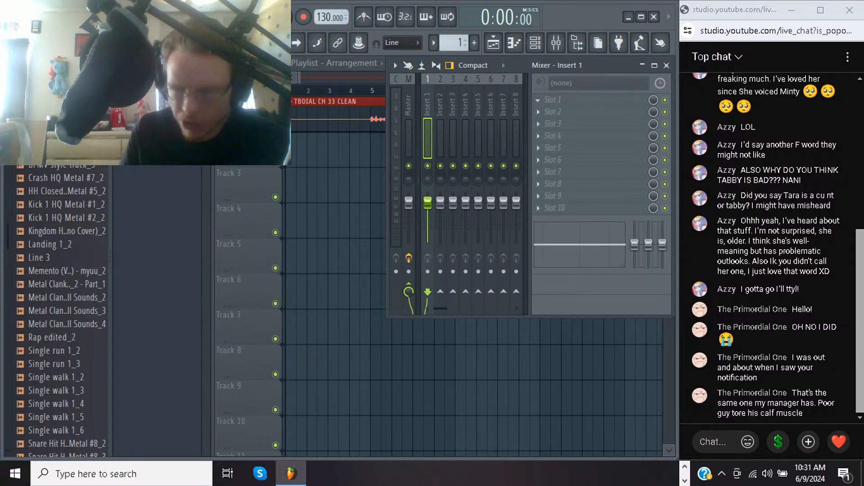
click(553, 100)
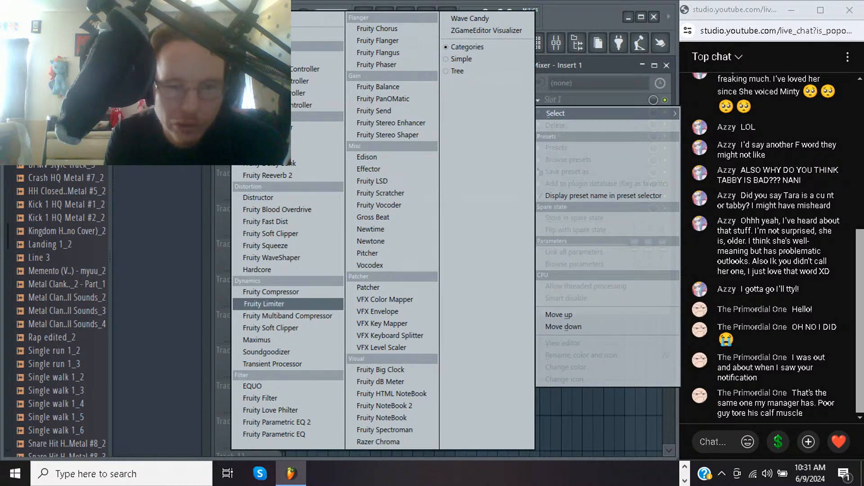
click(264, 304)
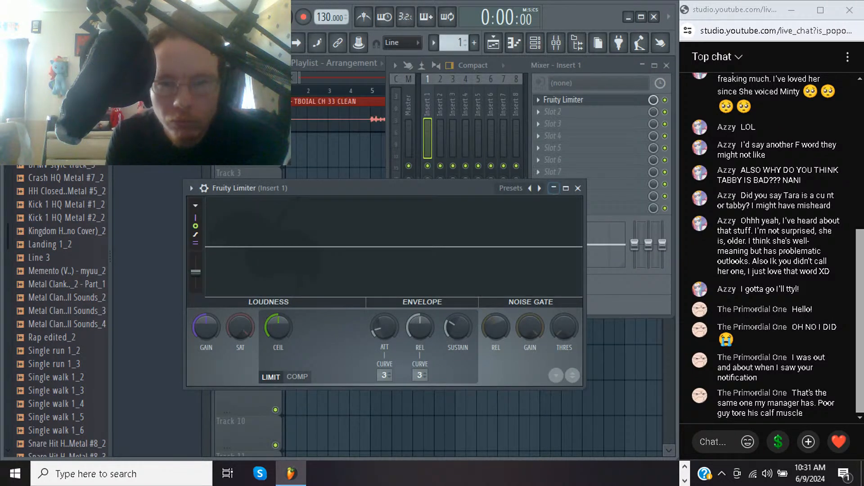
Switch Fruity Limiter to the limiting preset with noise gate settings and adjust the noise gate threshold slightly downward
click(530, 188)
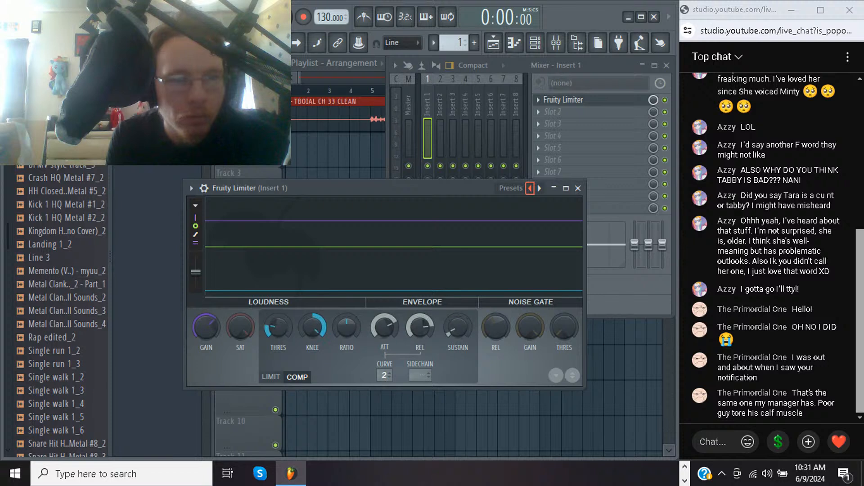
click(530, 188)
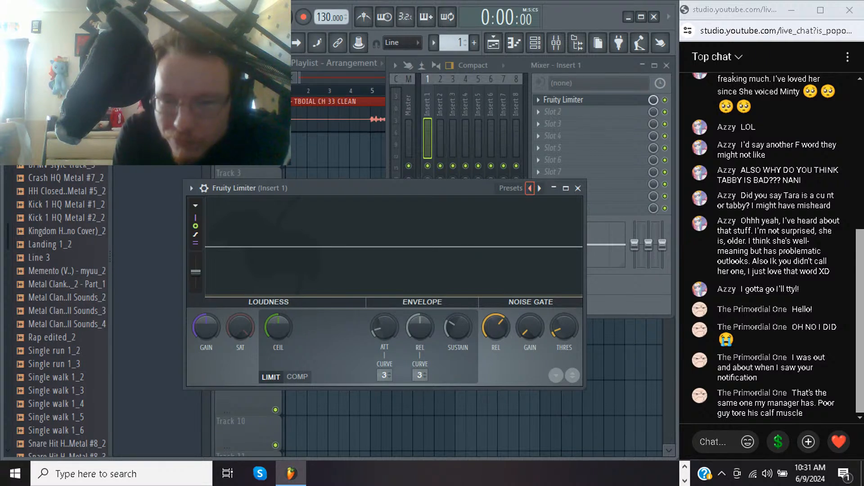
drag(564, 327, 564, 338)
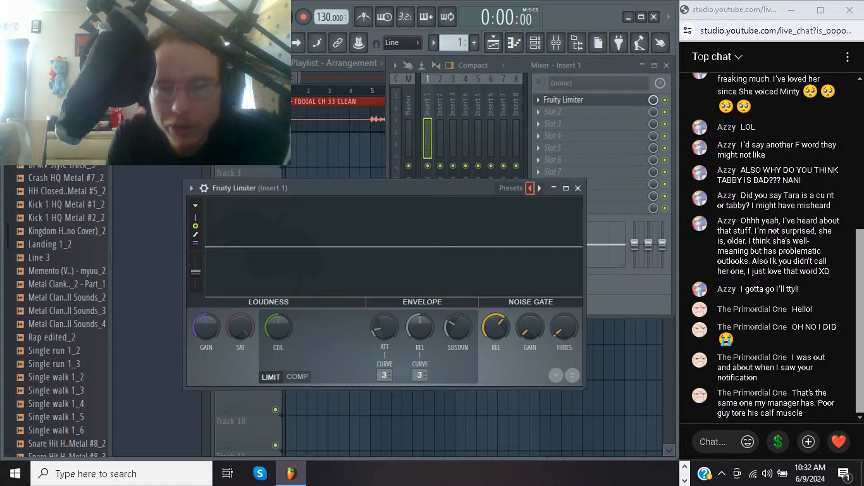
click(529, 189)
click(530, 188)
click(540, 188)
click(540, 188)
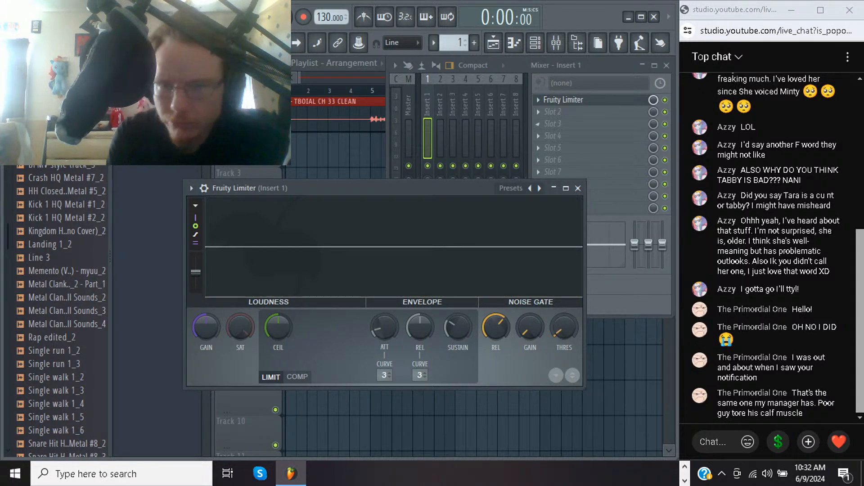
Add Soundgoodizer and Fruity Parametric EQ 2 to the second and third effect slots of Insert 1
click(554, 111)
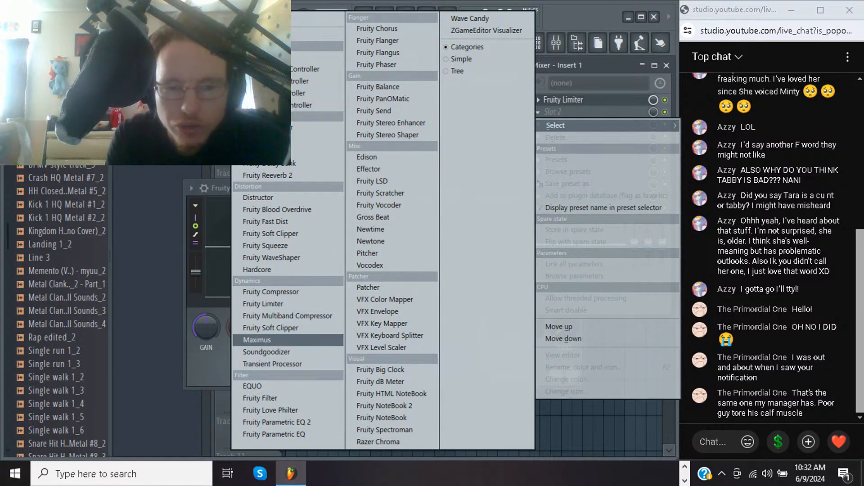
click(267, 352)
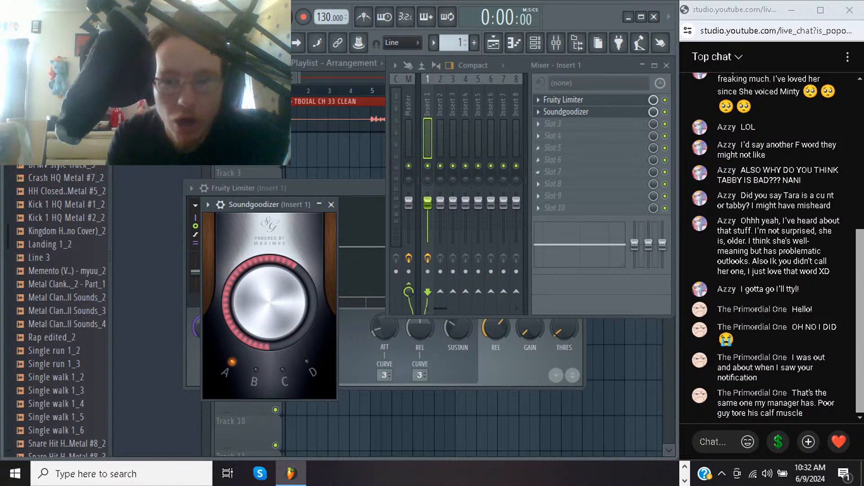
click(538, 124)
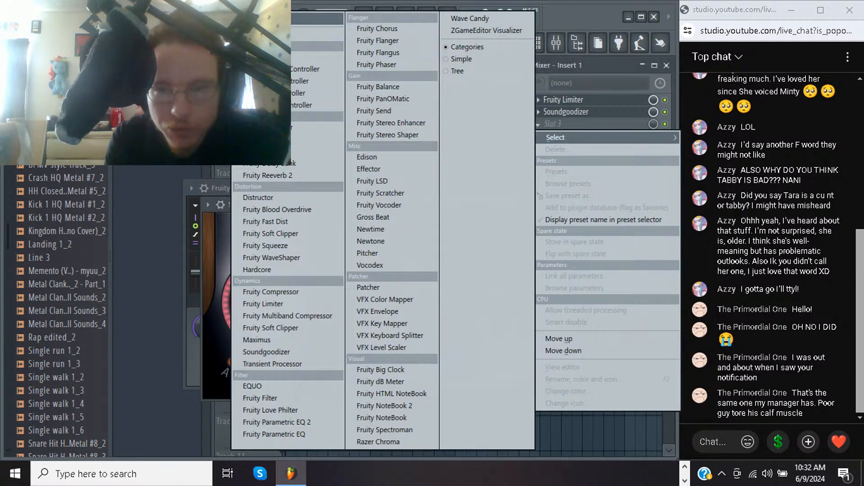
click(274, 422)
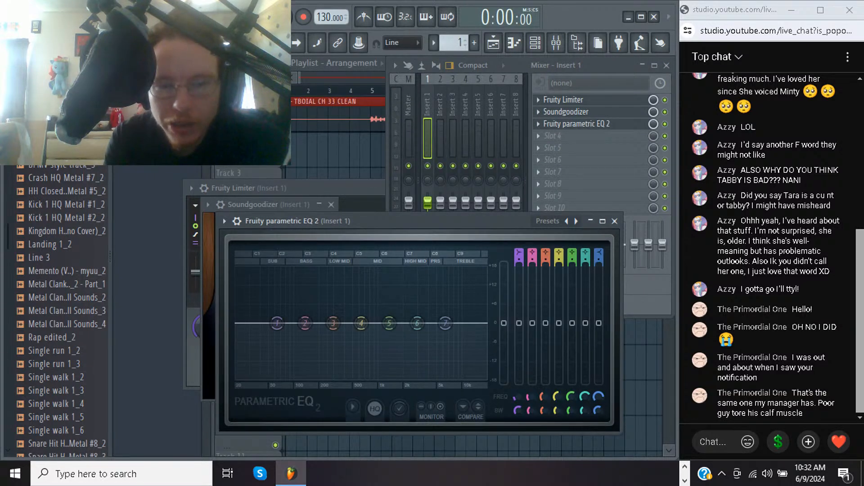
Return to the playlist and play the clip from just before bar 5 to hear the effects
key(F5)
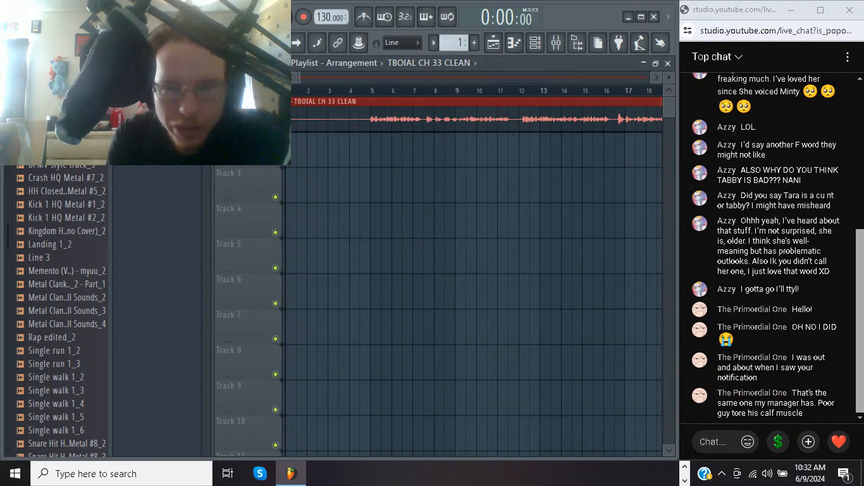
click(359, 91)
key(space)
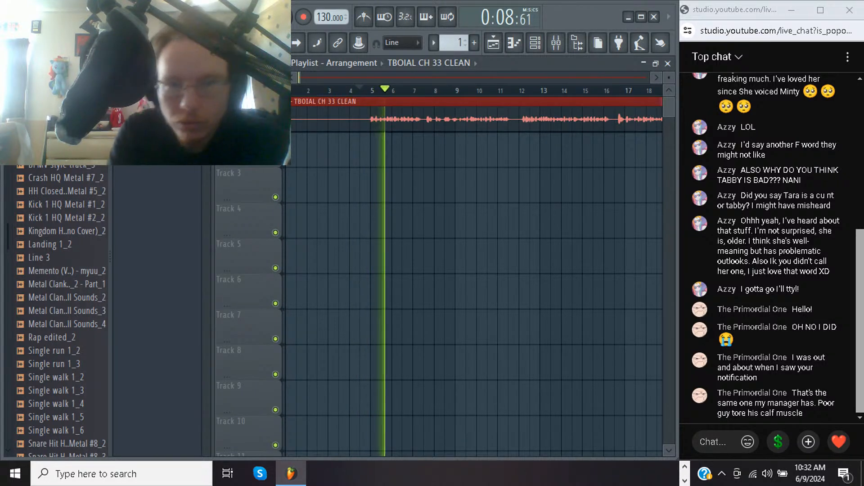
Stop playback, open the mixer and replay the clip while lowering Insert 1's fader slightly
key(space)
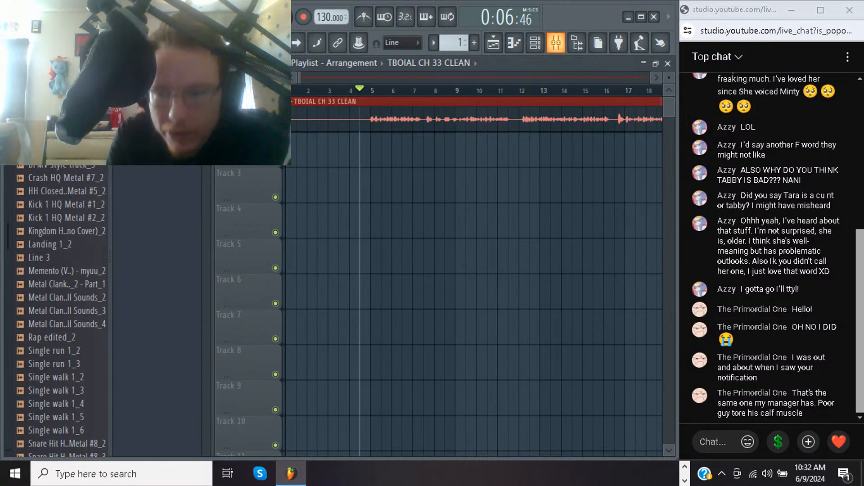
click(556, 43)
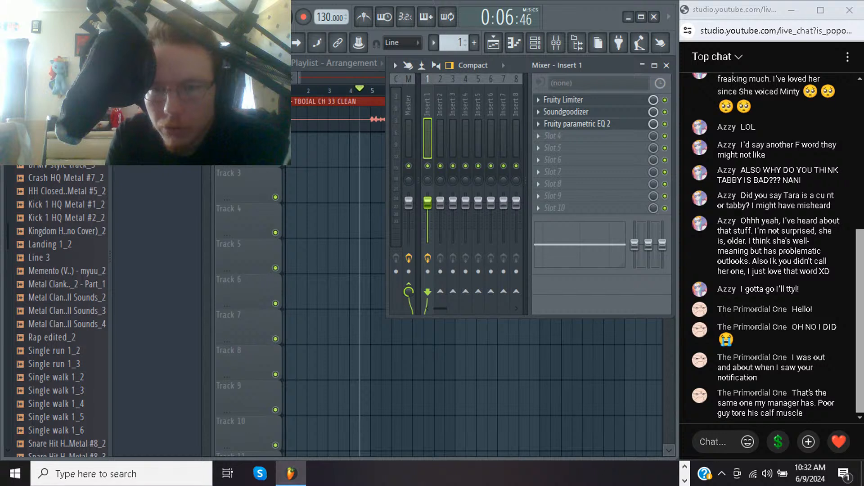
key(space)
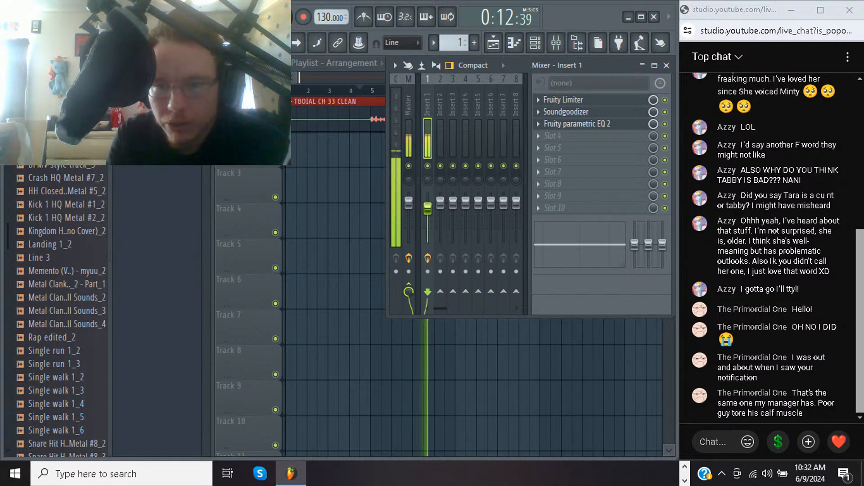
Open Fruity Parametric EQ 2 on Insert 1 and narrow the bandwidth of bands 2 through 7 to roughly 5–8%
click(577, 123)
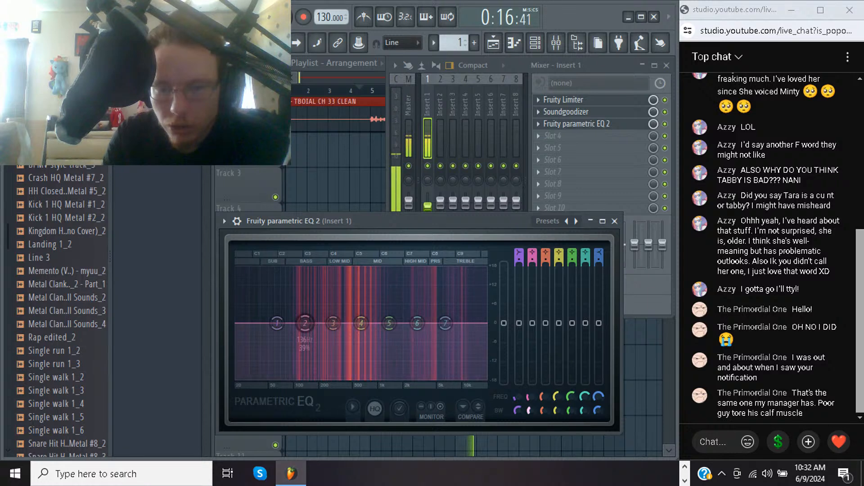
drag(529, 411, 529, 423)
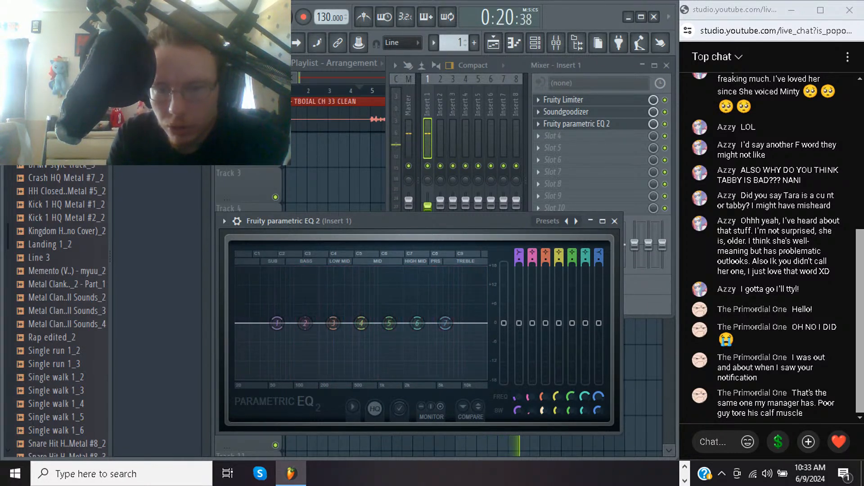
drag(544, 410, 544, 423)
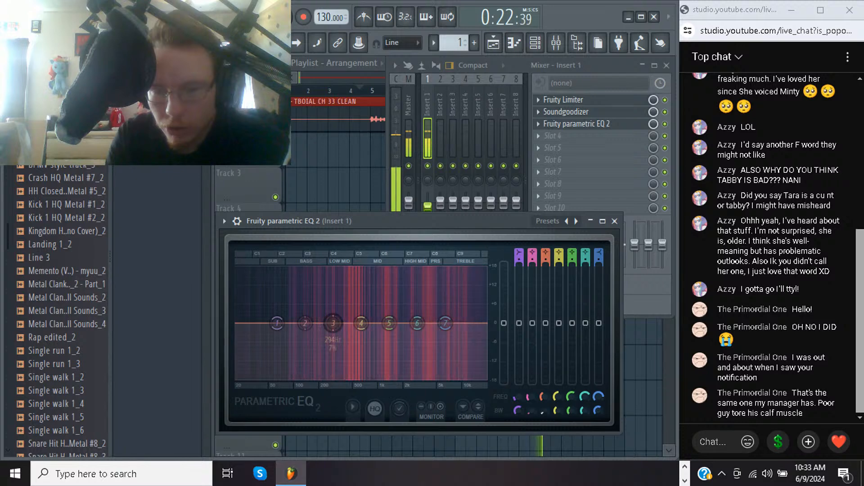
drag(555, 410, 555, 424)
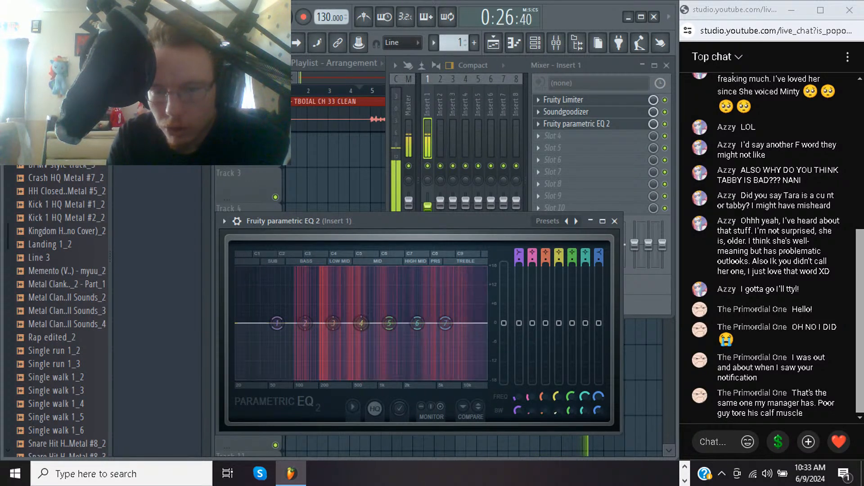
drag(572, 411, 572, 414)
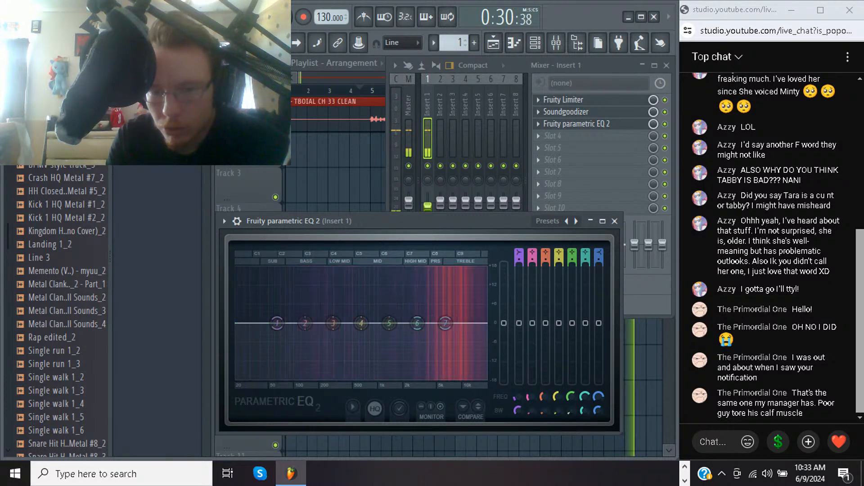
drag(585, 410, 584, 419)
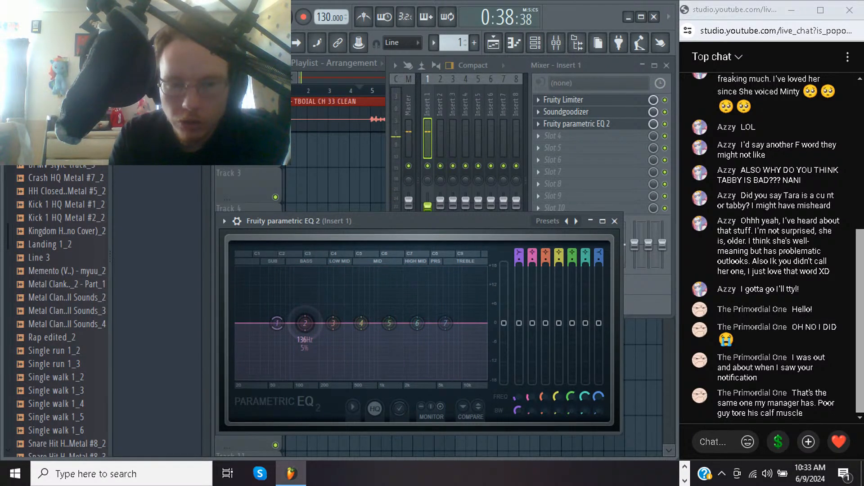
Boost EQ band 2 slightly, cut bands 3, 4 and 5 with the deepest dip at band 5, and leave band 6 flat
drag(302, 308, 304, 298)
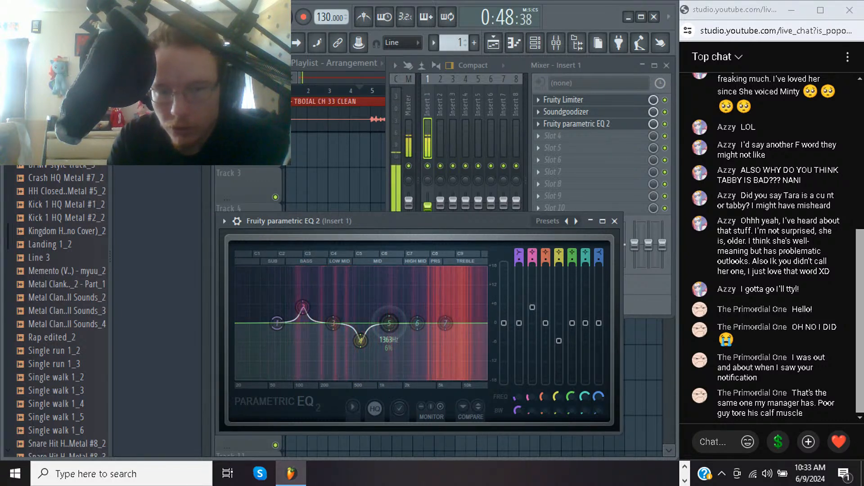
drag(385, 350, 386, 353)
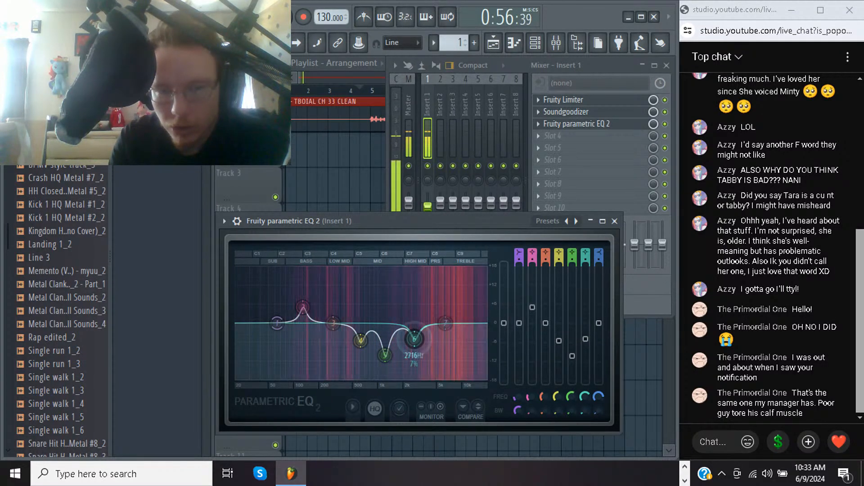
drag(415, 338, 412, 323)
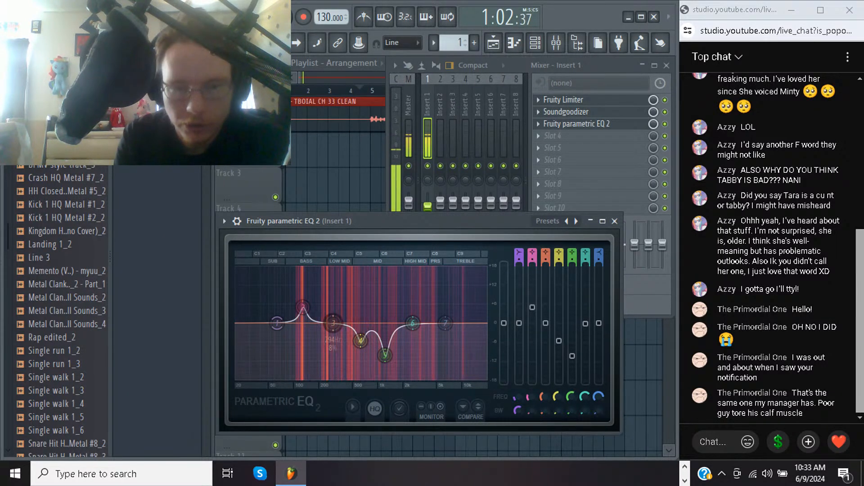
drag(333, 323, 334, 344)
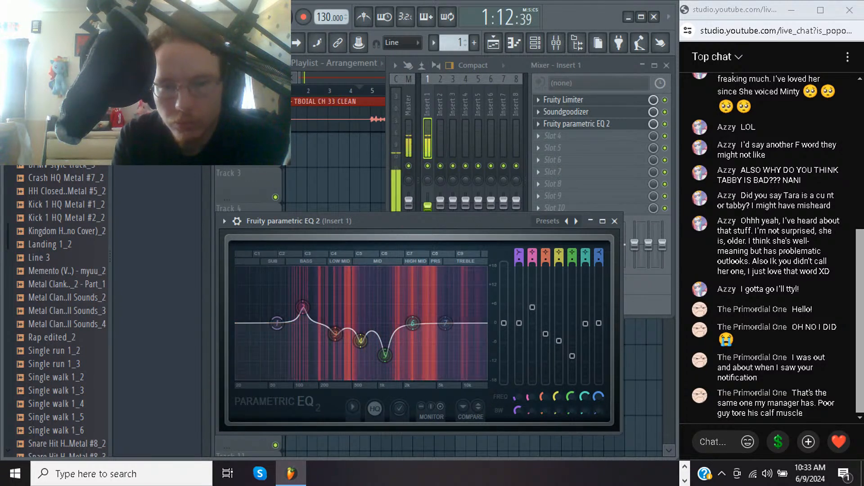
Raise Insert 1's fader to compare the volume, and settle it slightly below the default level
click(427, 207)
drag(428, 207, 428, 203)
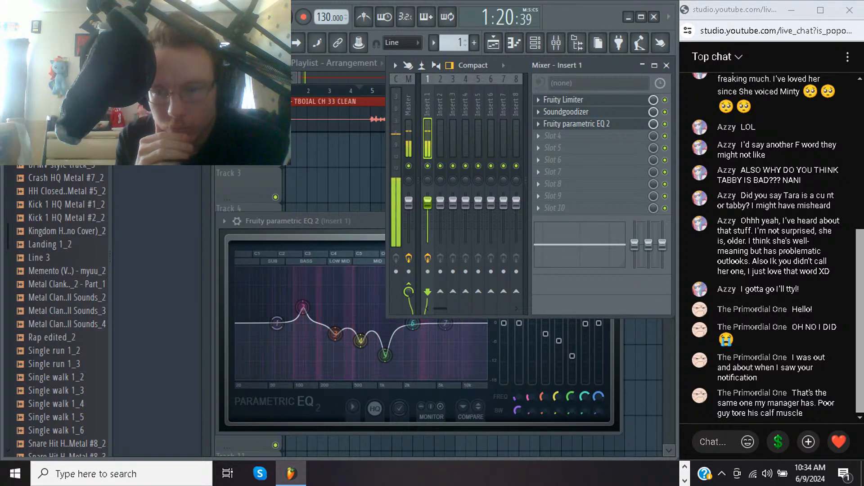
drag(427, 202, 428, 209)
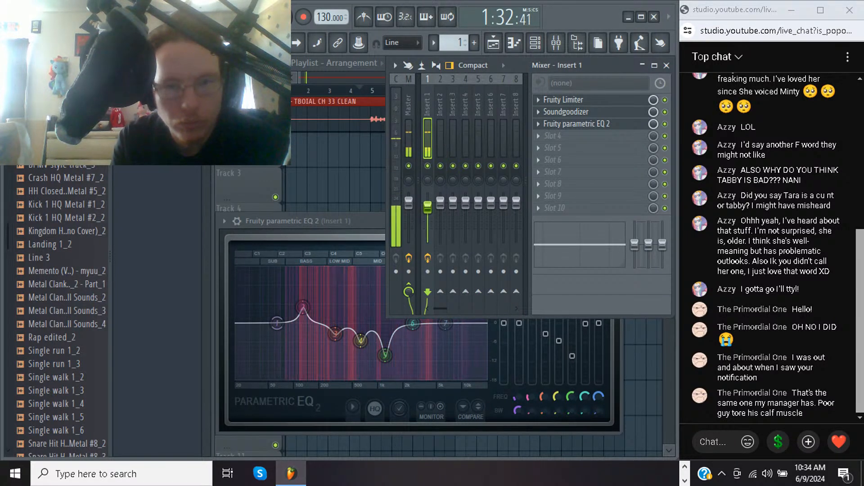
Replay the clip from around bar 49 and inspect Fruity Limiter's response on Insert 1
key(F5)
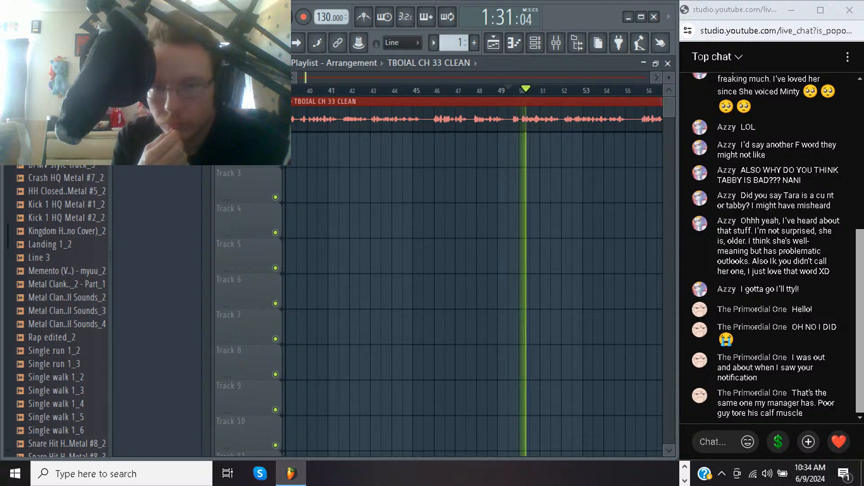
key(space)
key(F9)
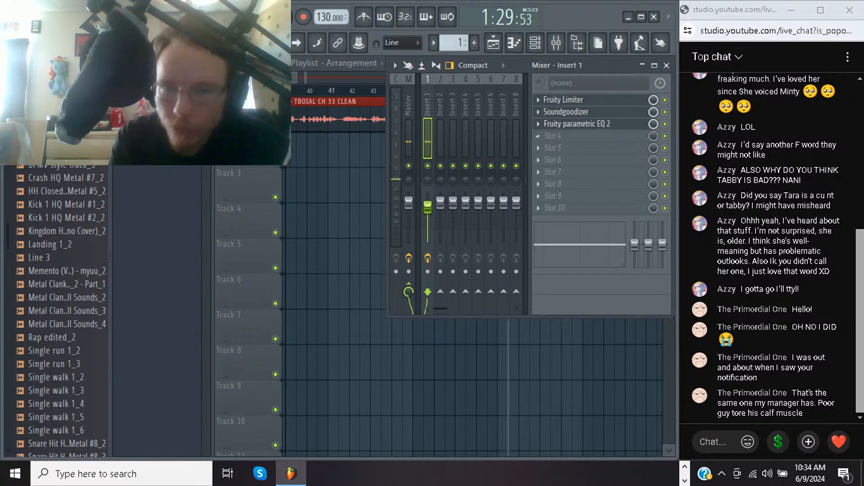
click(565, 100)
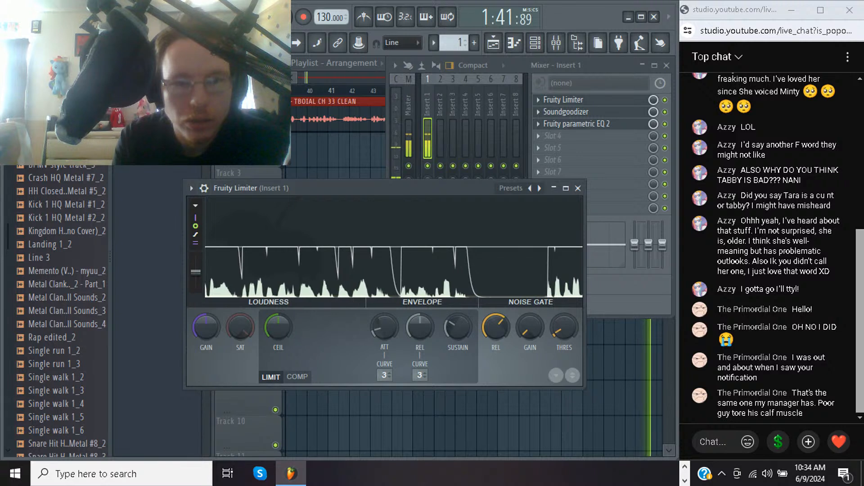
Return to the playlist and play the narration from about bar 55, examining the waveform
key(F5)
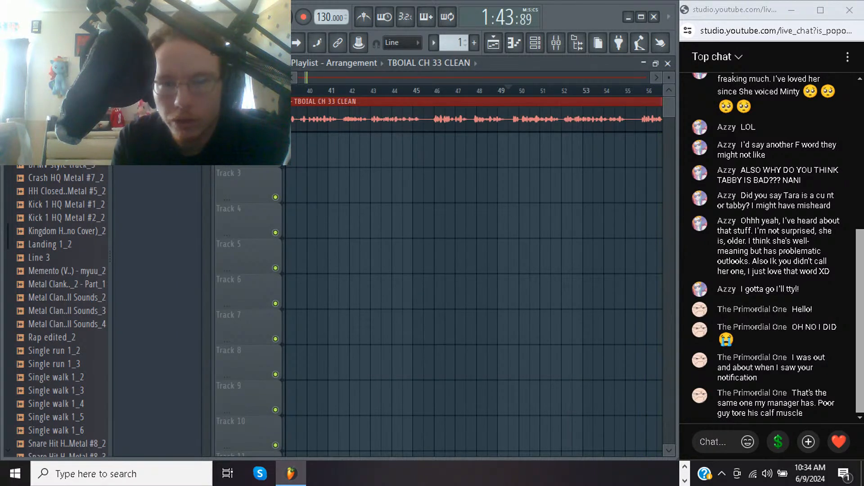
click(635, 90)
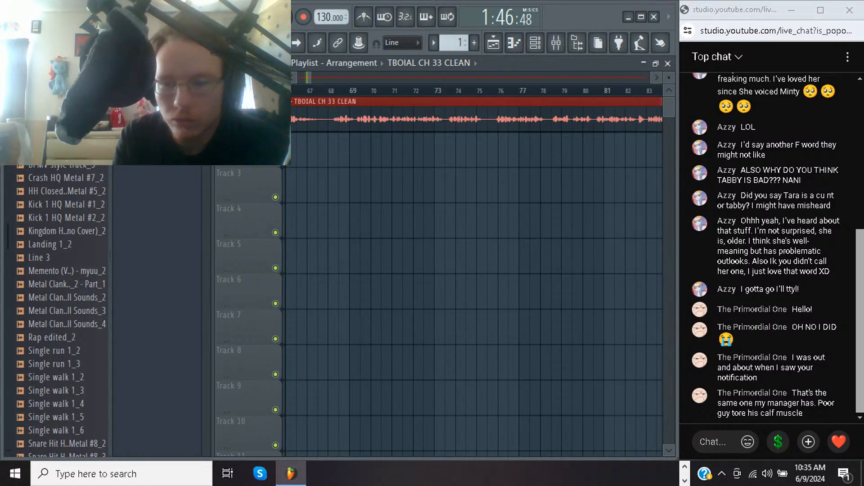
key(shift+4)
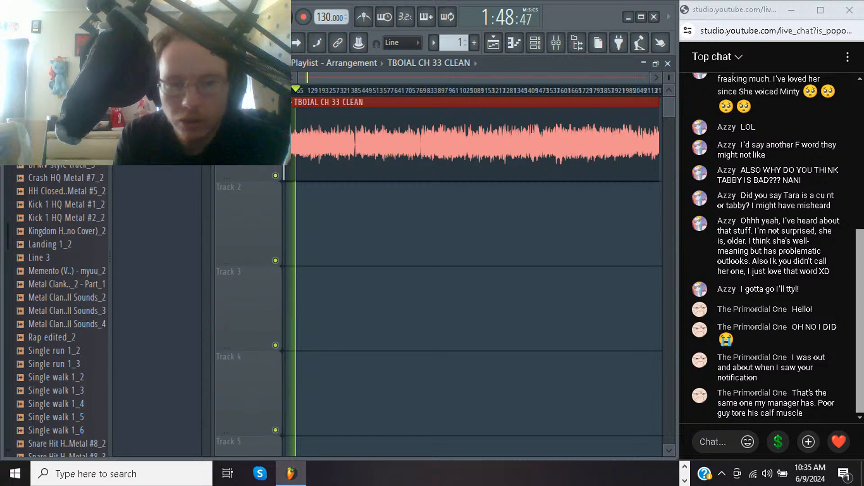
drag(290, 139, 321, 139)
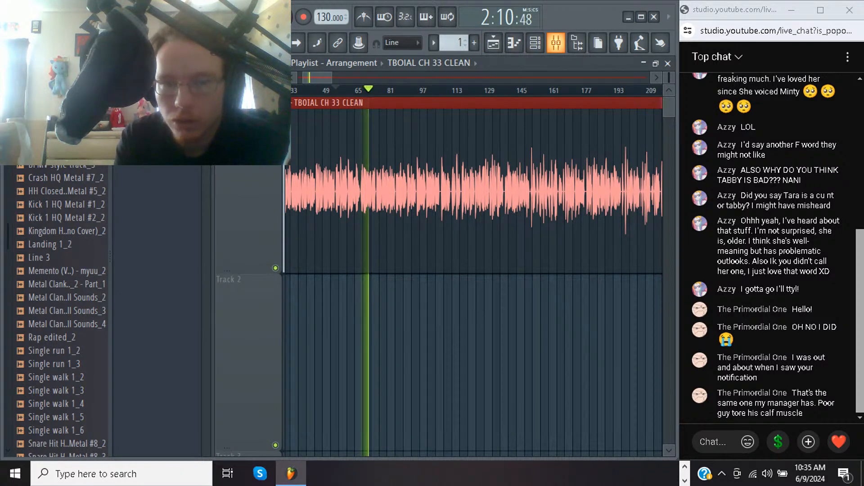
Cut EQ band 7 on Insert 1 slightly at about 6324 Hz, and lower Fruity Limiter's ceiling a little
click(556, 43)
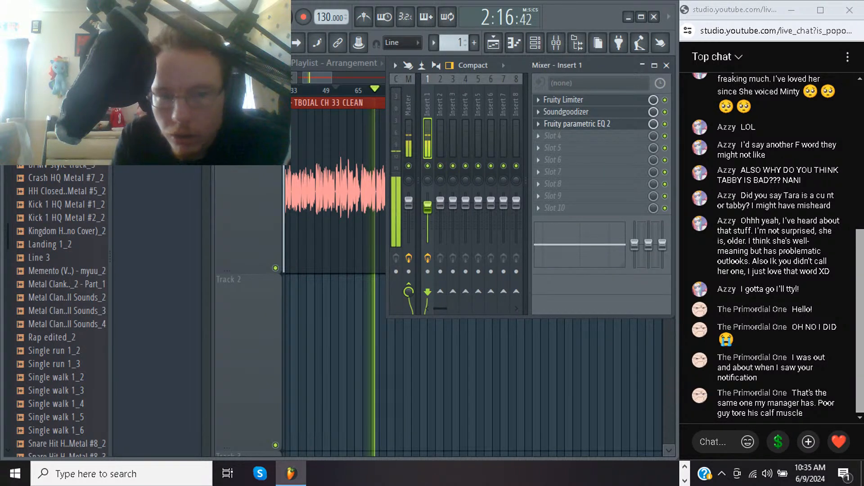
click(577, 124)
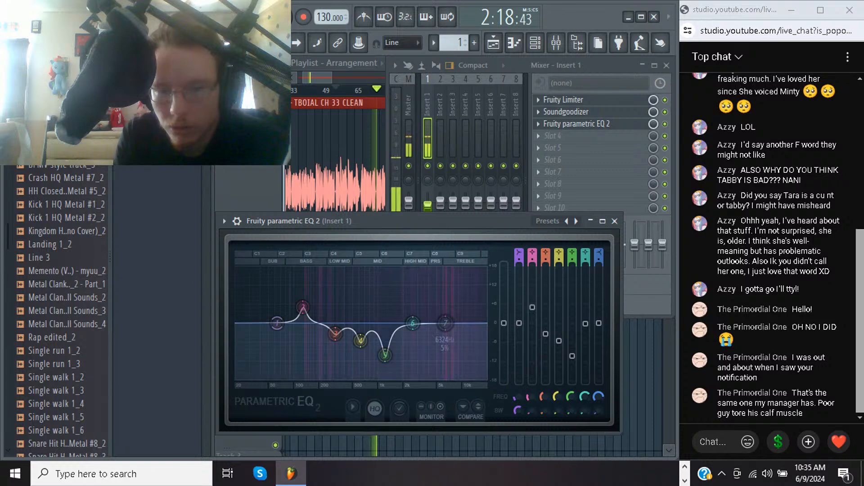
mouse_move(445, 323)
mouse_down()
mouse_move(445, 345)
mouse_move(446, 335)
mouse_up()
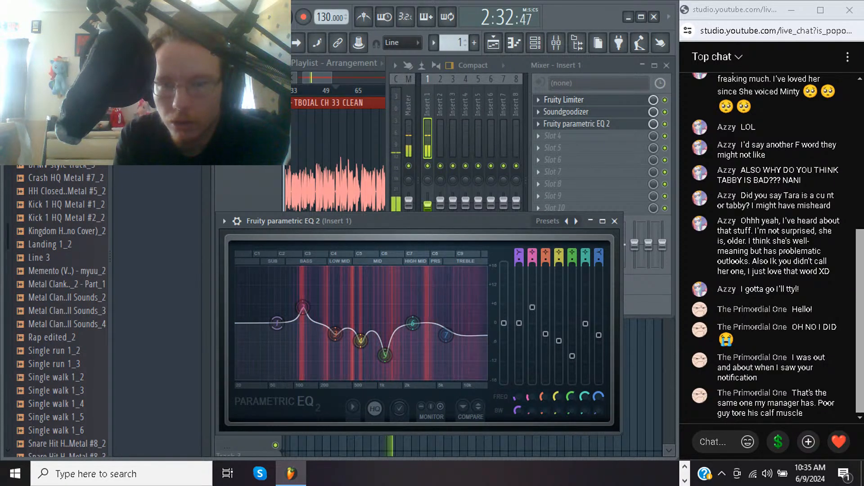
click(563, 100)
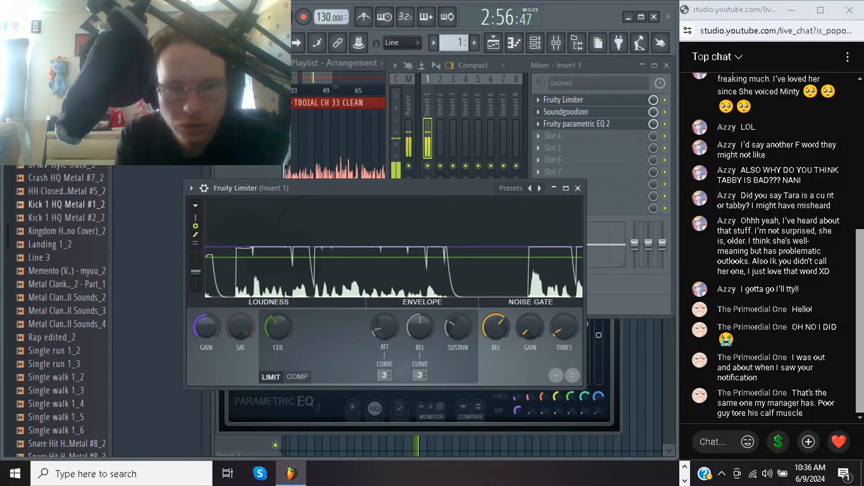
Stop playback in the playlist and audition the loud peaks from about bar 151
key(F5)
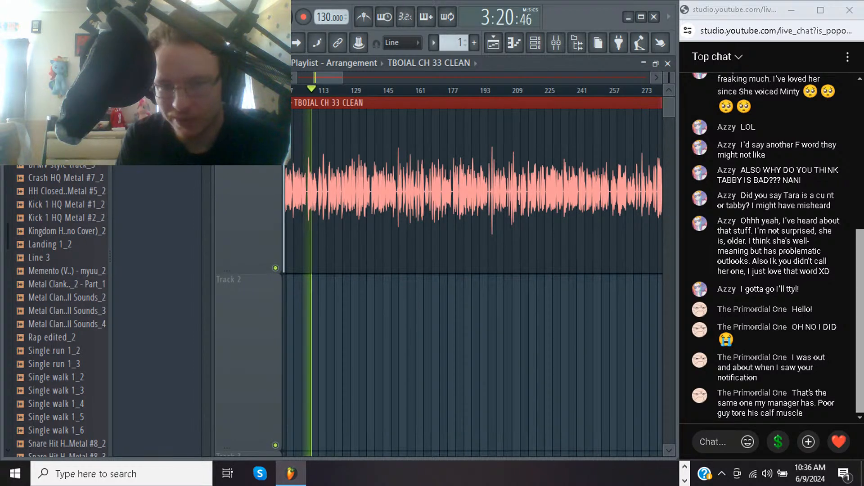
key(space)
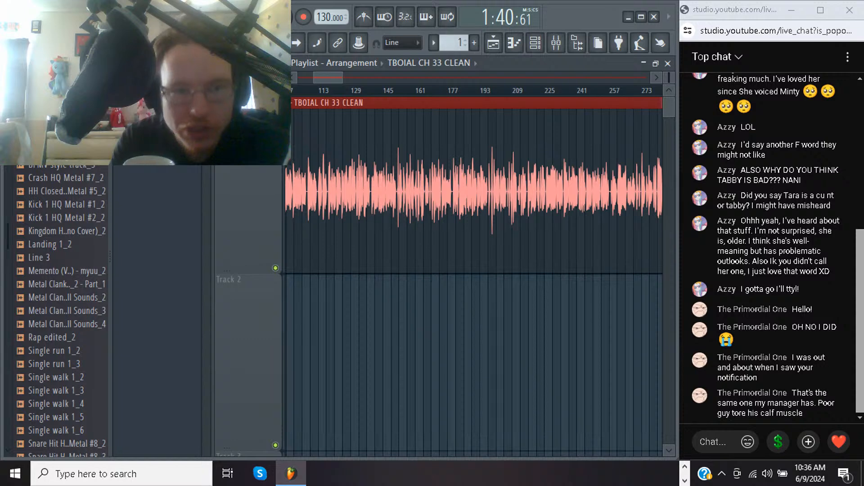
drag(388, 194, 499, 193)
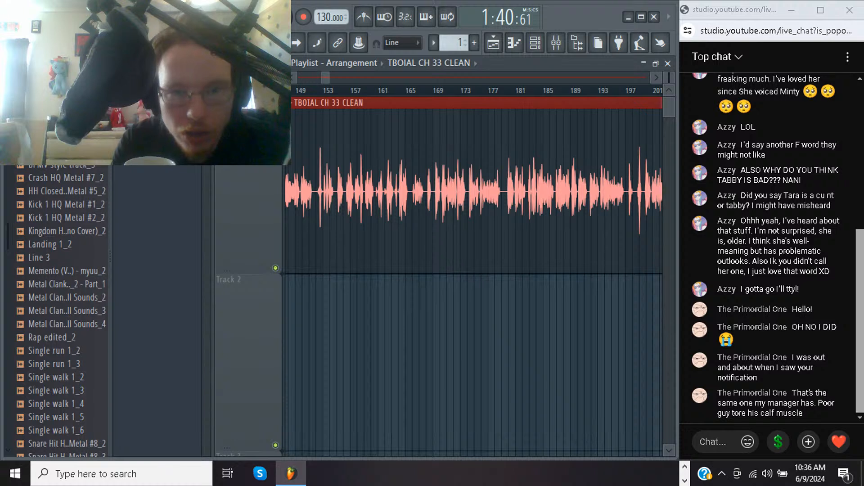
click(316, 91)
key(space)
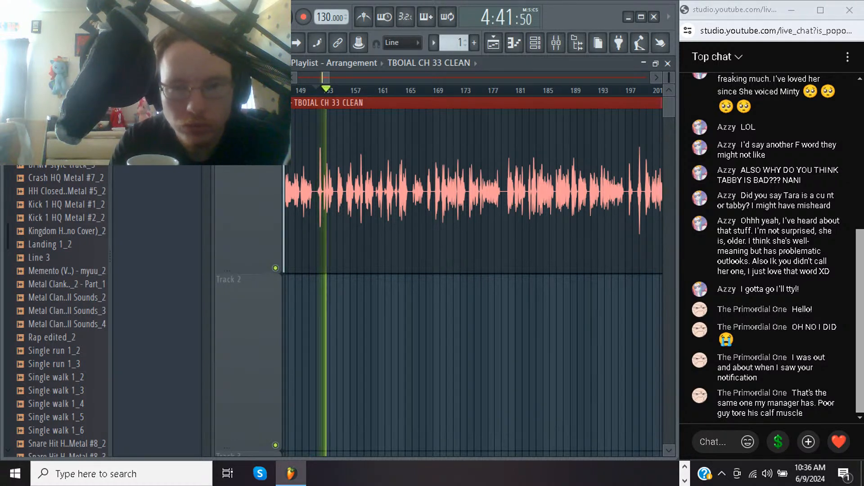
Spot-check the narration from around bars 507, 633 and 785, dismiss the browser notification, and stop playback
click(405, 90)
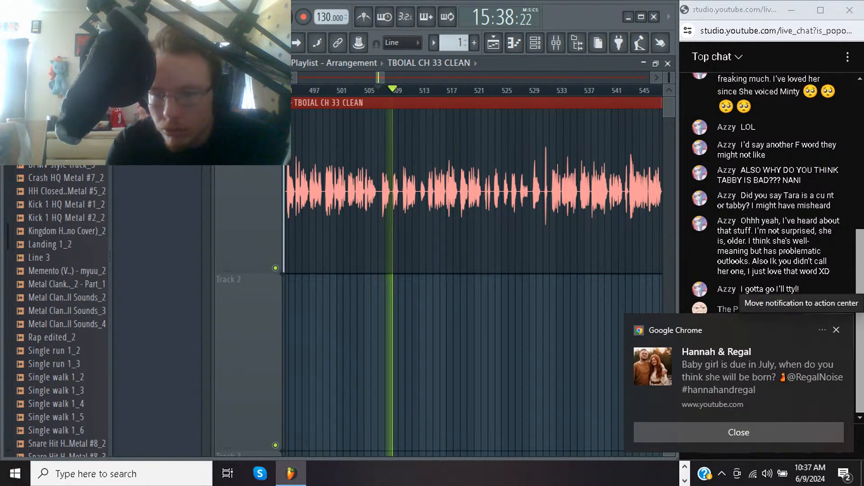
click(837, 330)
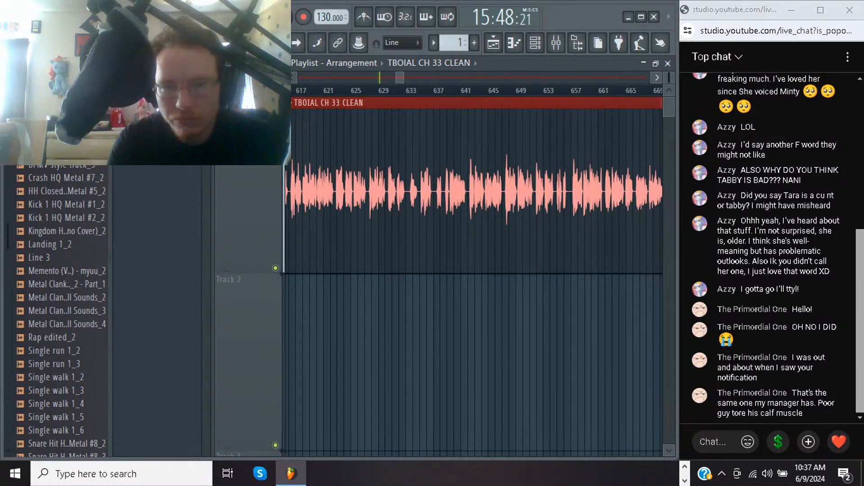
click(412, 90)
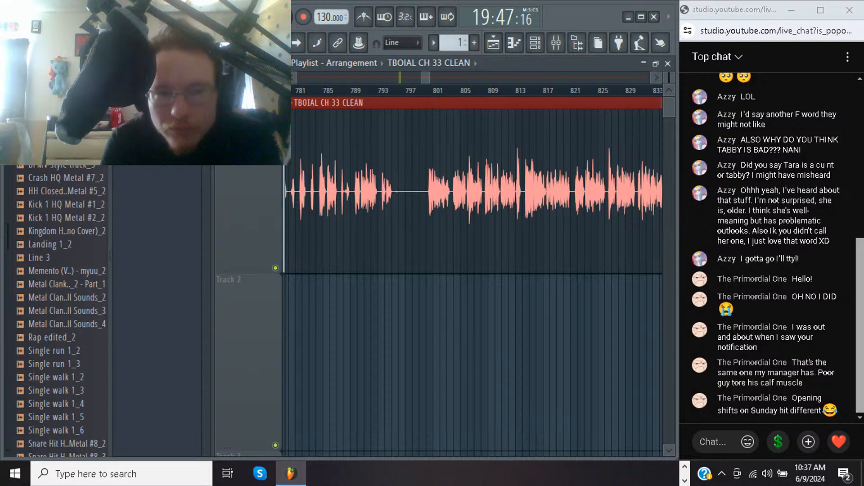
click(350, 91)
click(329, 91)
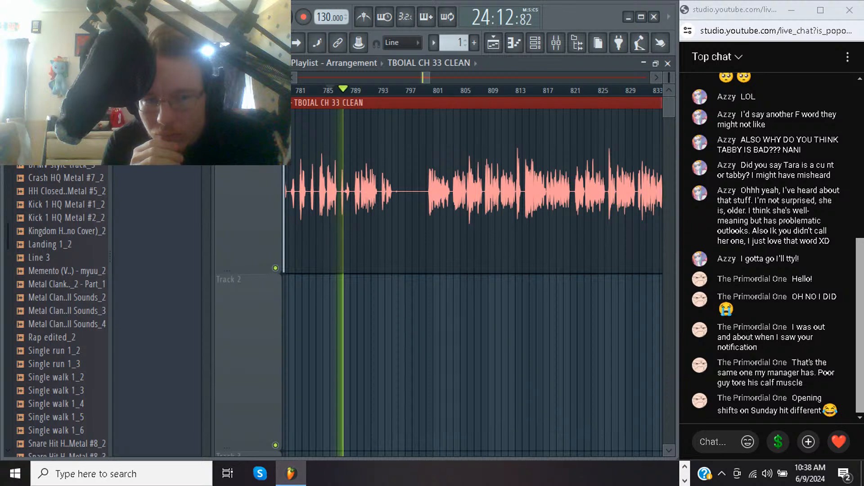
key(space)
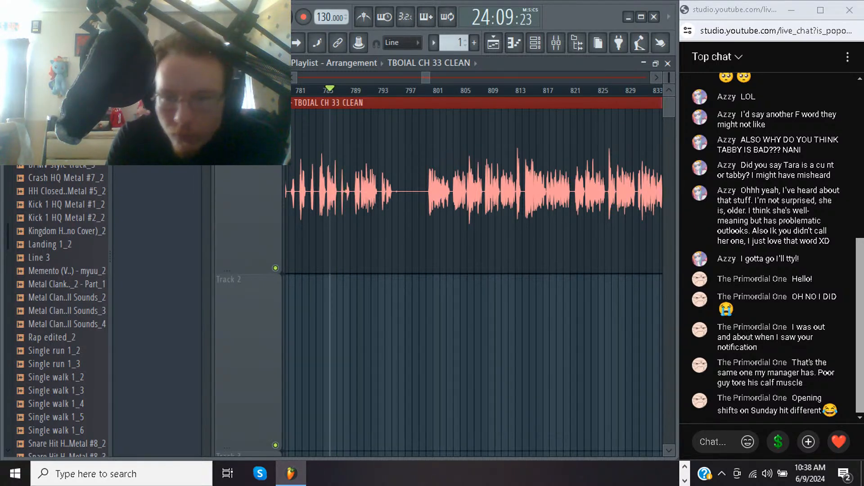
Spot-check the TBOIAL CH 33 CLEAN narration from around bars 903 and 936
scroll(473, 270, right, 15)
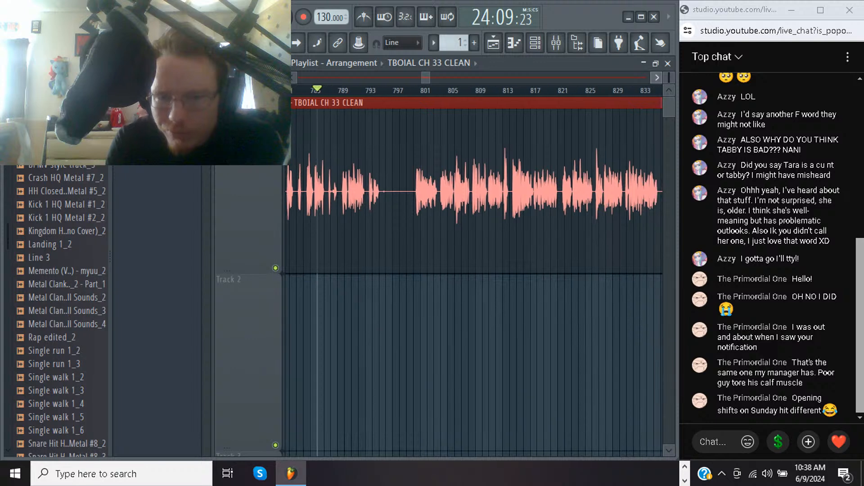
scroll(473, 270, right, 8)
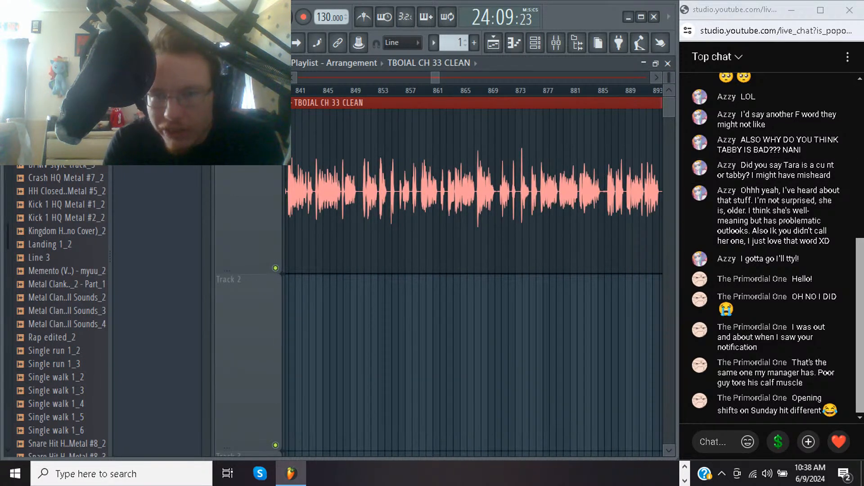
scroll(473, 270, right, 20)
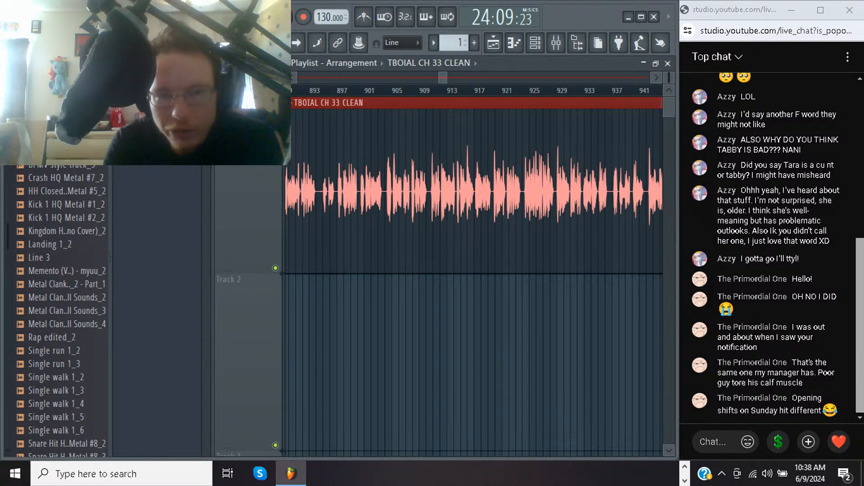
click(323, 90)
key(space)
click(316, 90)
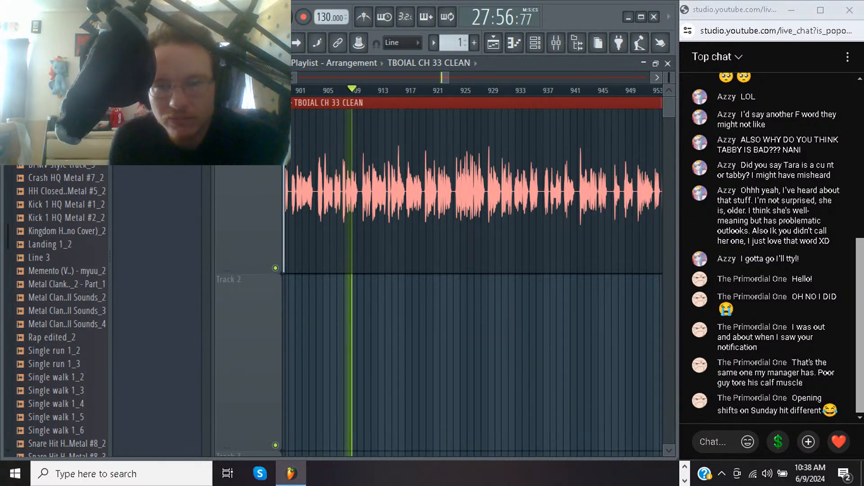
click(550, 90)
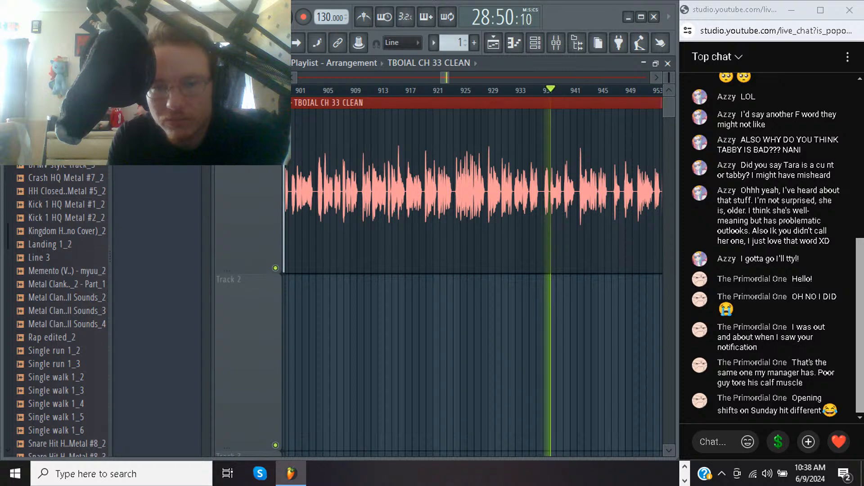
click(543, 90)
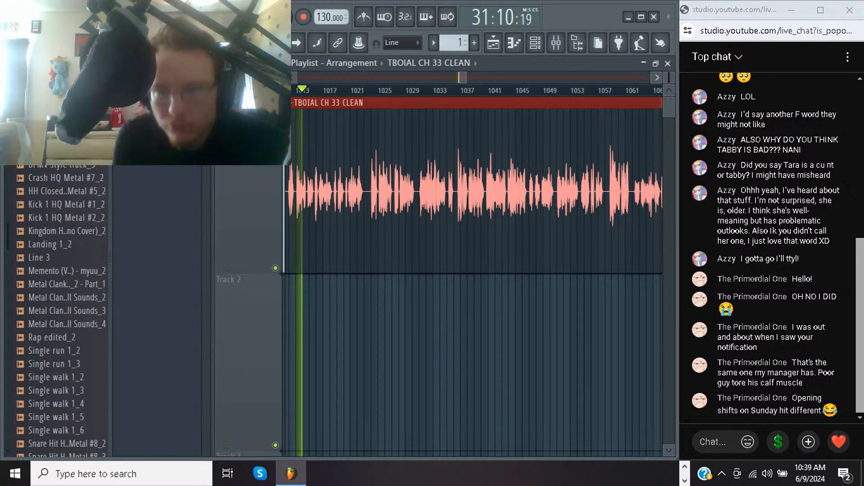
Audition the narration from around bars 1062 and 1141, and stop playback
click(638, 91)
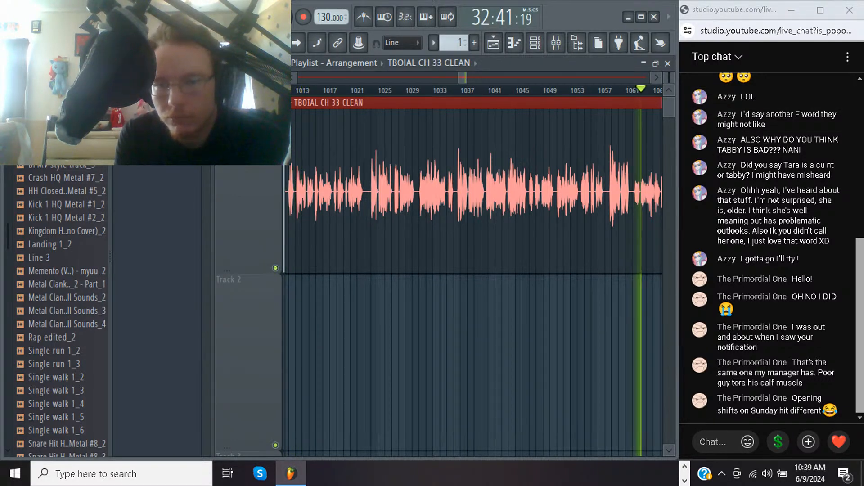
click(632, 90)
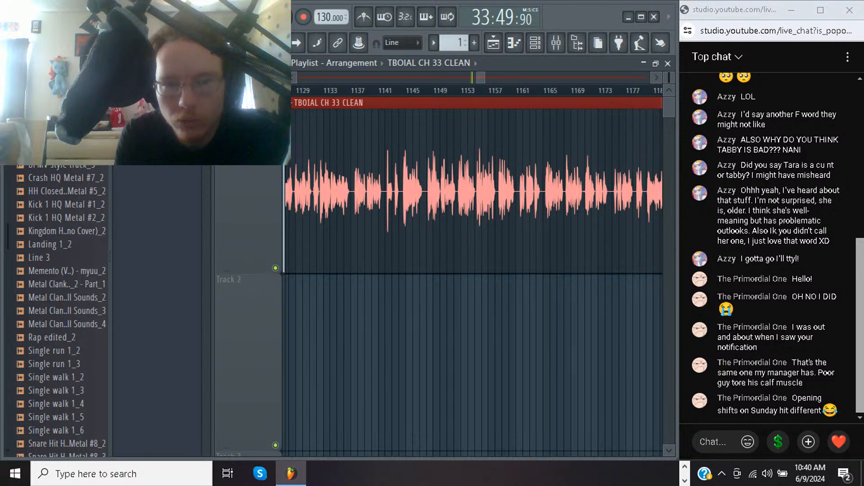
click(385, 90)
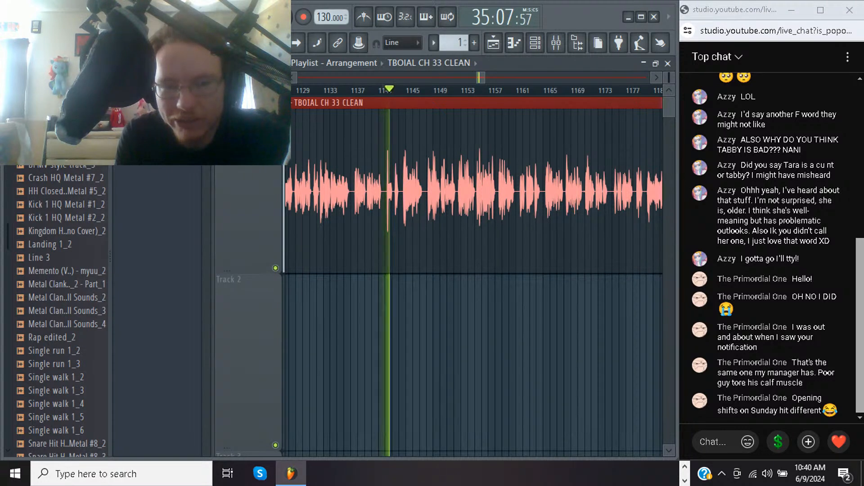
key(space)
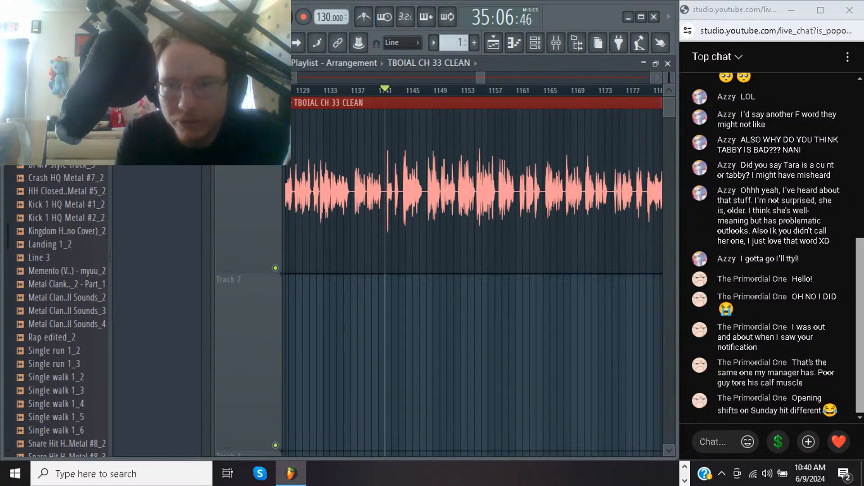
Spot-check the narration from around bars 1214 and 1250, and stop playback
scroll(473, 270, right, 8)
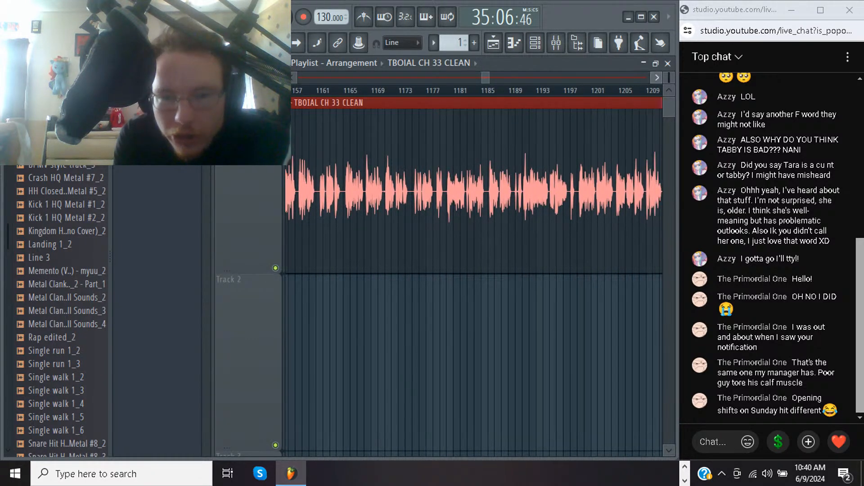
scroll(473, 270, right, 7)
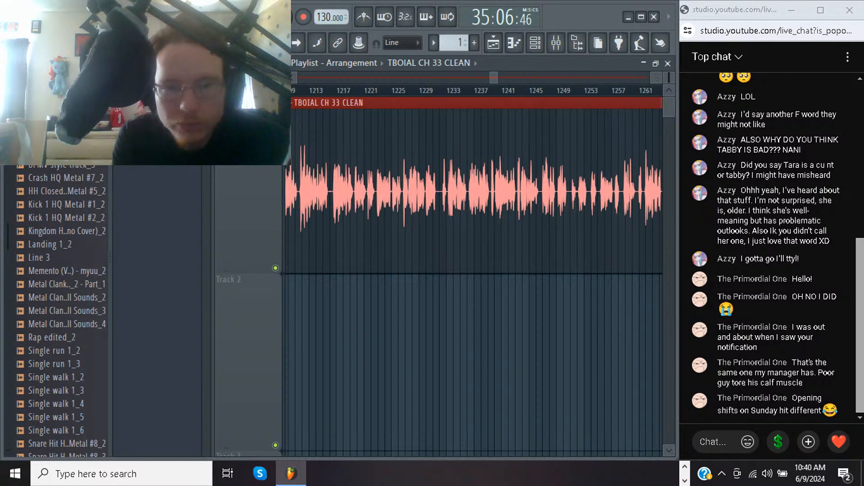
click(323, 90)
key(space)
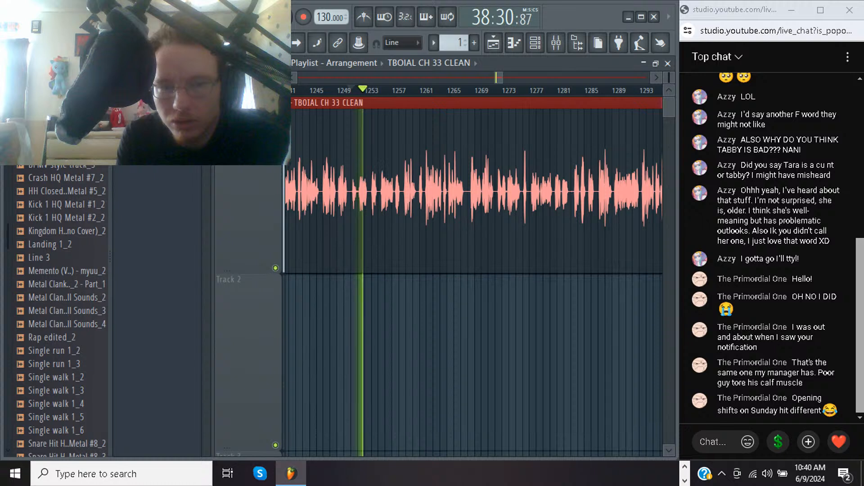
key(space)
Inspect the waveform between bars 1185 and 1313, audition the narration from around bars 1371 and 1422, and stop playback
scroll(473, 279, left, 5)
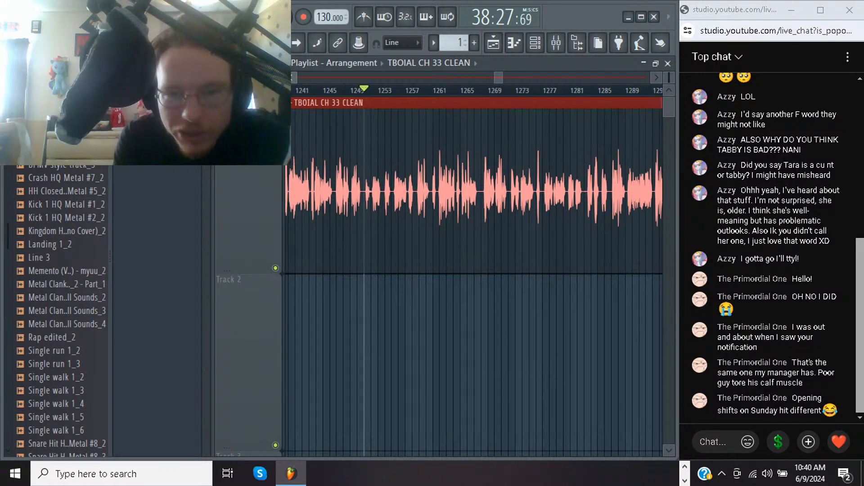
scroll(473, 279, left, 5)
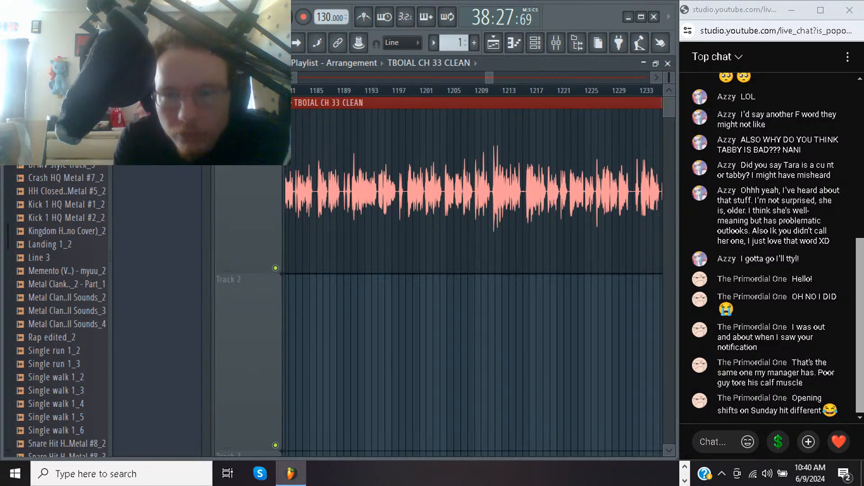
scroll(473, 279, right, 10)
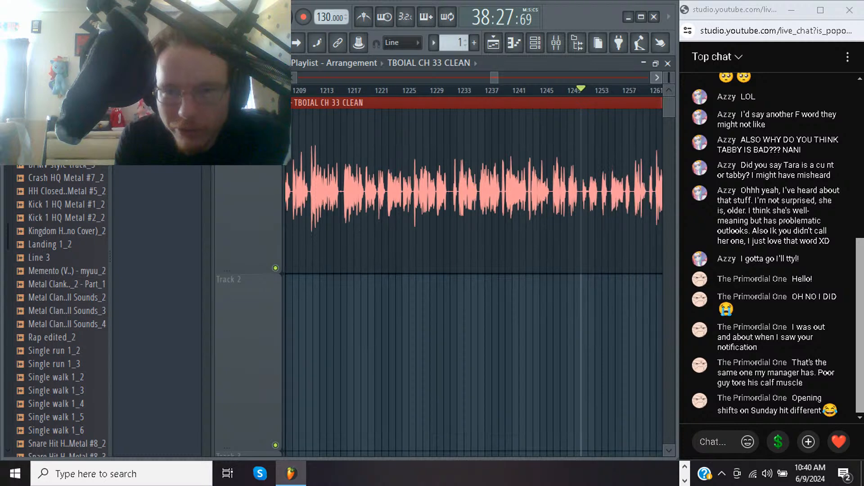
scroll(473, 280, right, 4)
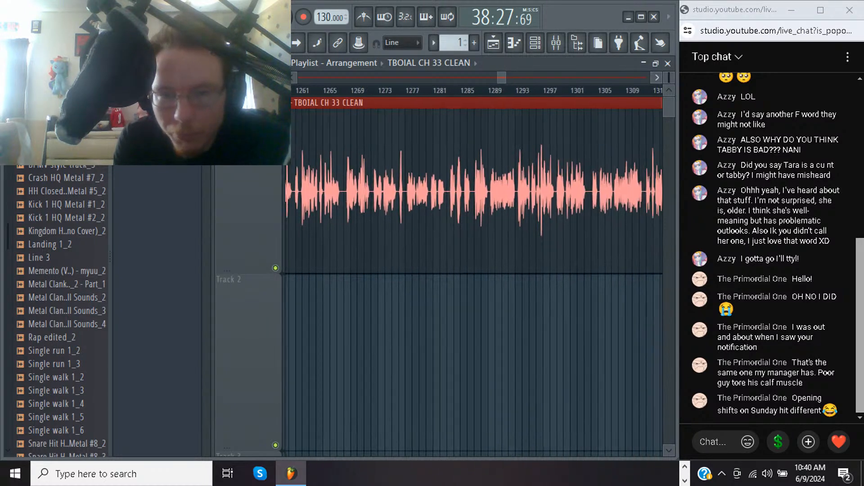
key(space)
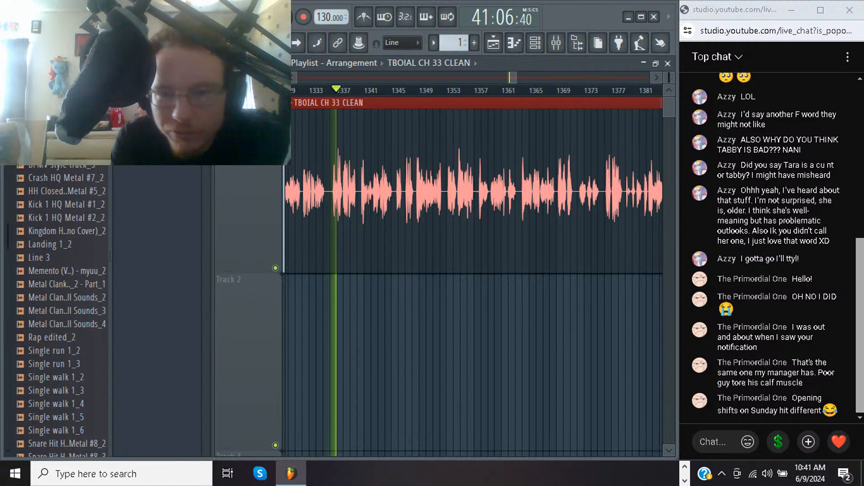
click(578, 90)
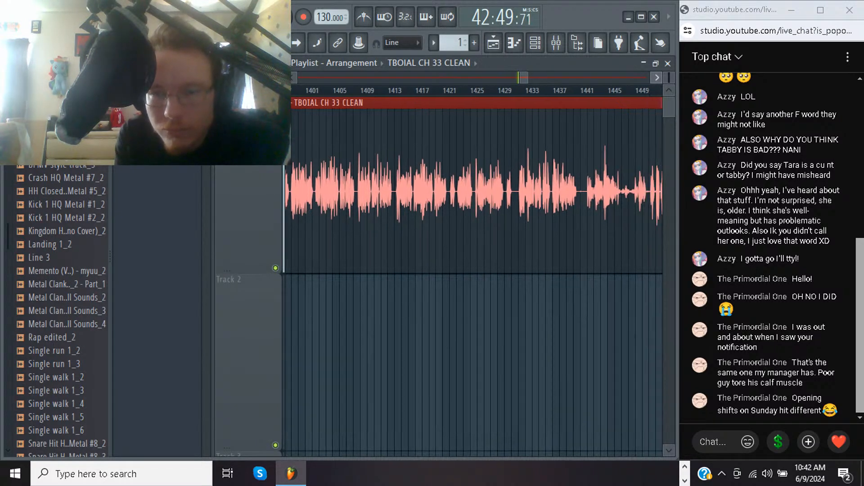
click(461, 91)
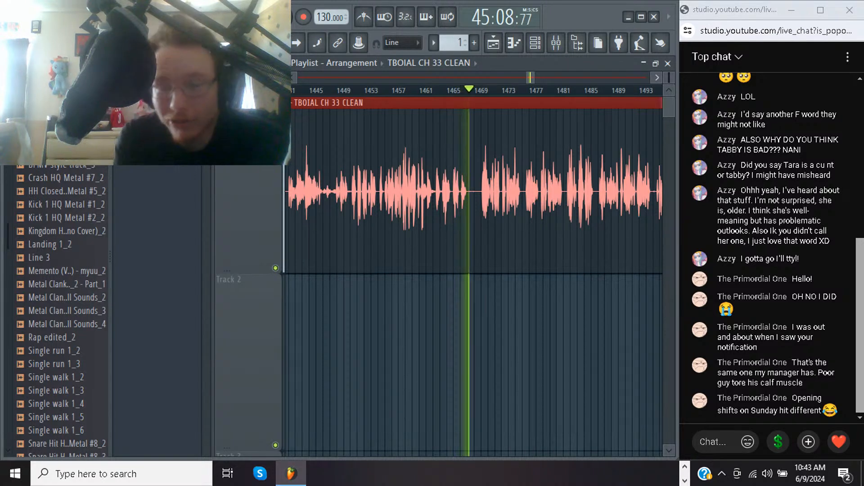
key(space)
Audition the loud peaks in the narration from about bar 1621, and stop playback
scroll(473, 282, right, 1)
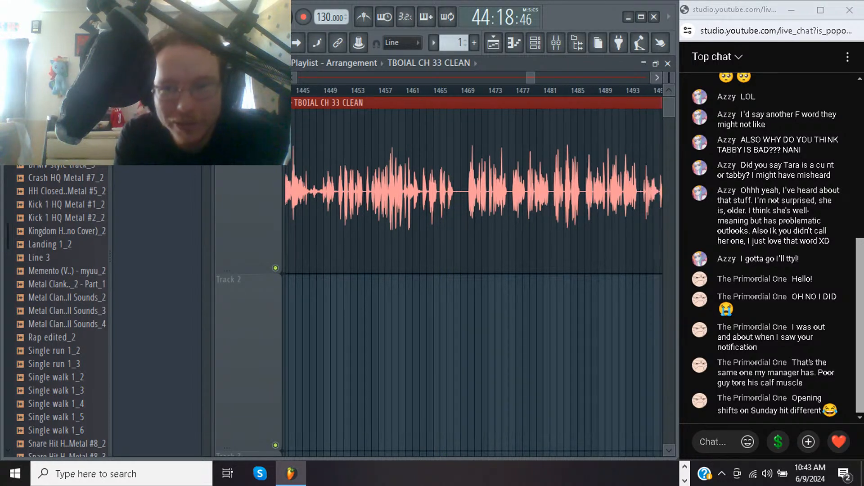
scroll(474, 283, right, 7)
scroll(474, 282, right, 20)
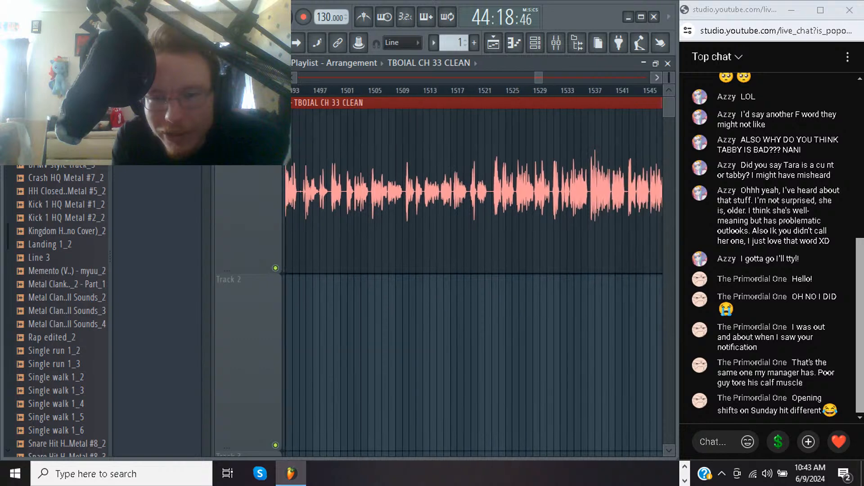
scroll(474, 282, right, 20)
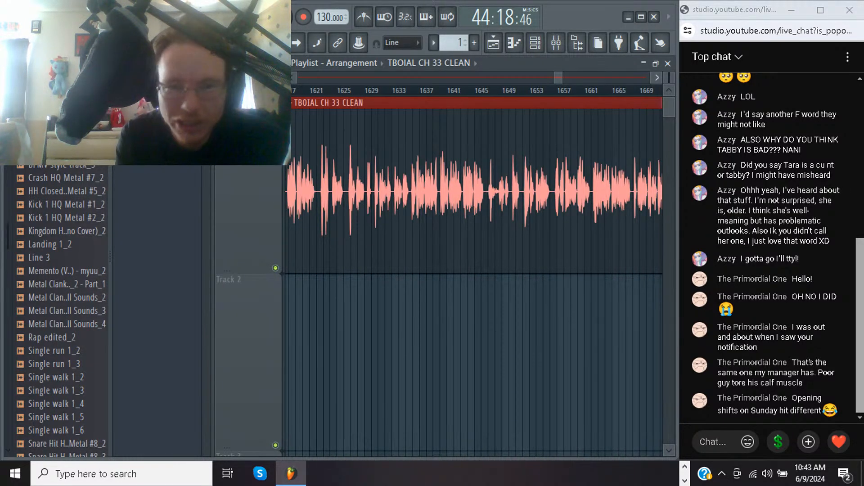
click(316, 91)
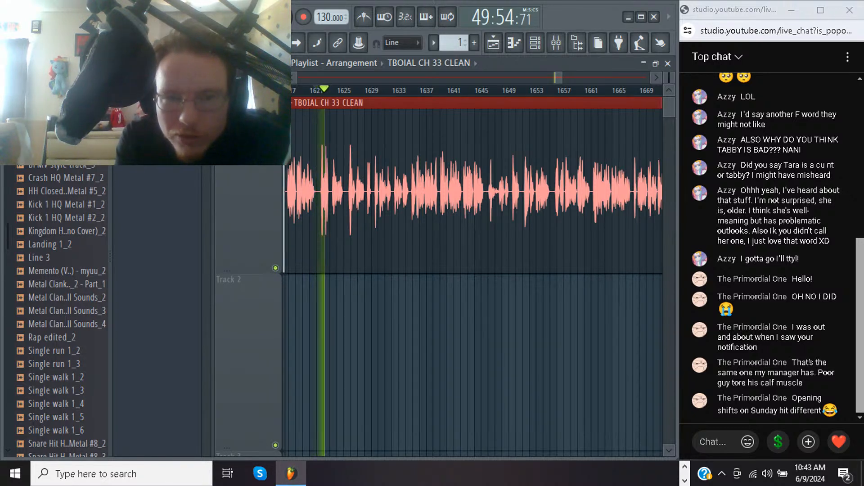
key(space)
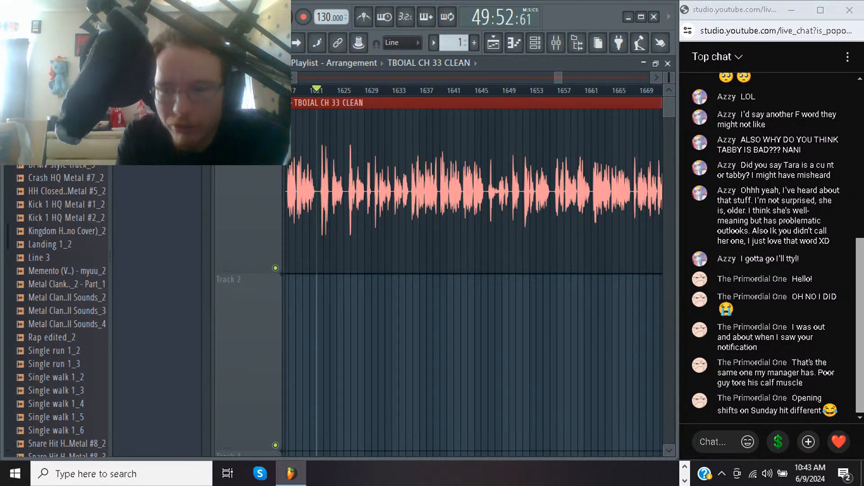
Play the quieter passage of the narration from about bar 1646, and stop playback
scroll(473, 270, right, 4)
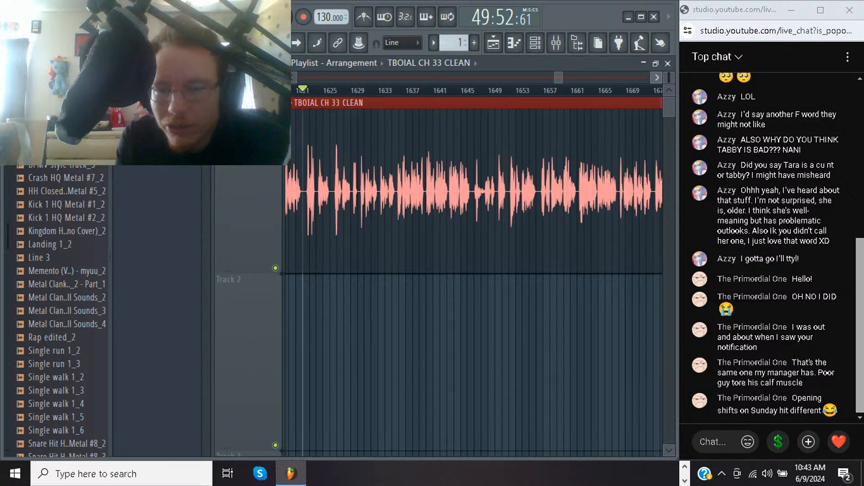
click(379, 90)
key(space)
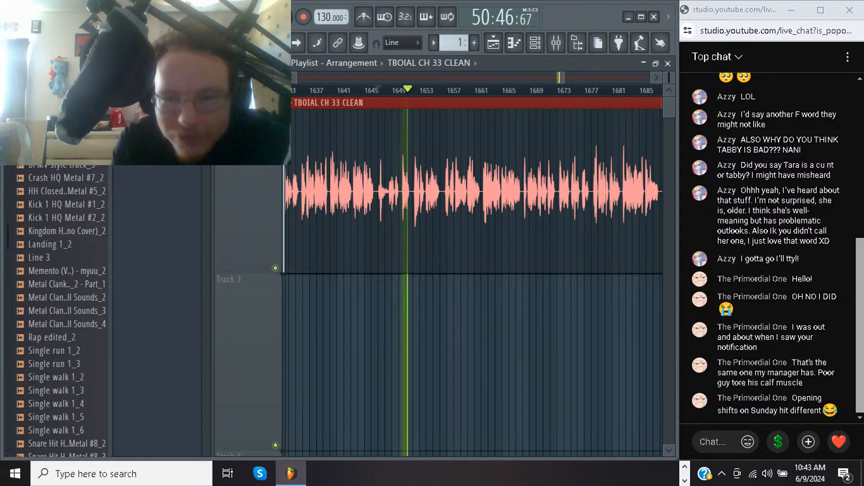
key(space)
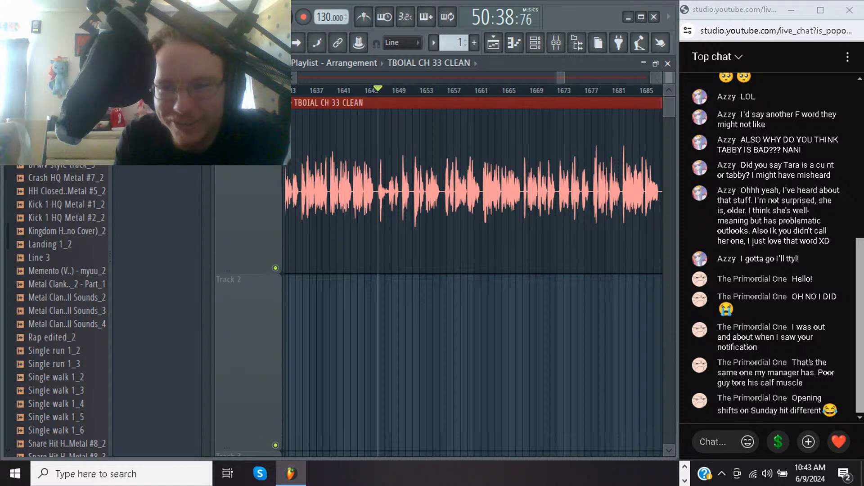
Spot-check the narration by playing the passage around bar 1711
click(657, 78)
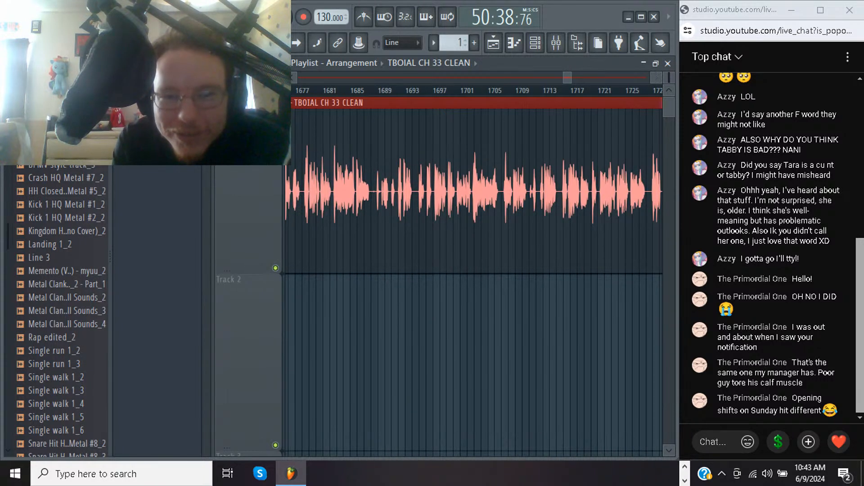
click(378, 91)
key(space)
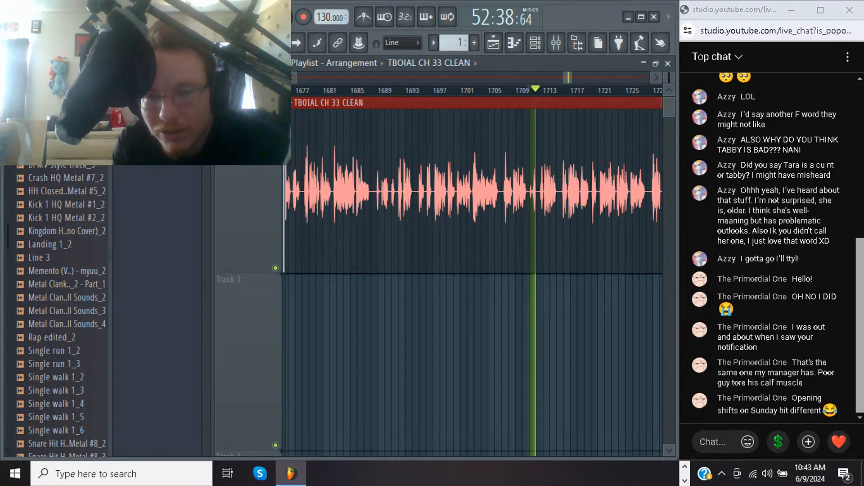
Inspect the remaining waveform through to the end of the clip, audition its ending from about bar 2202, and stop playback
scroll(473, 279, right, 8)
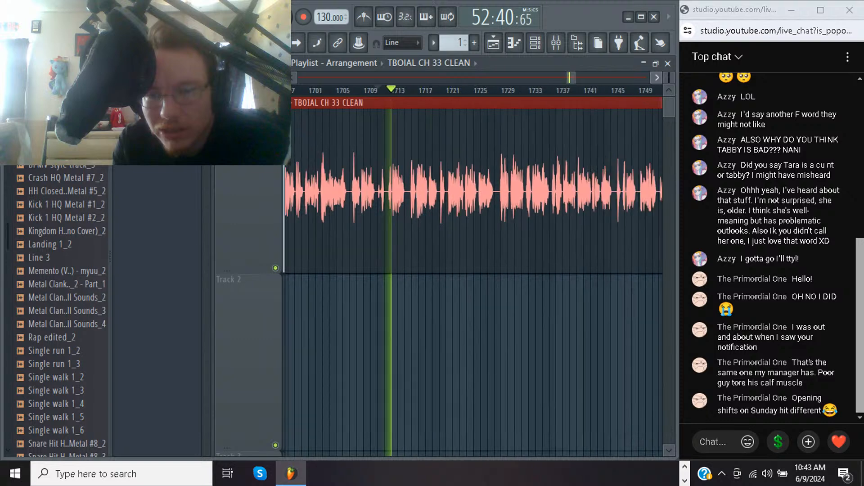
scroll(473, 279, right, 8)
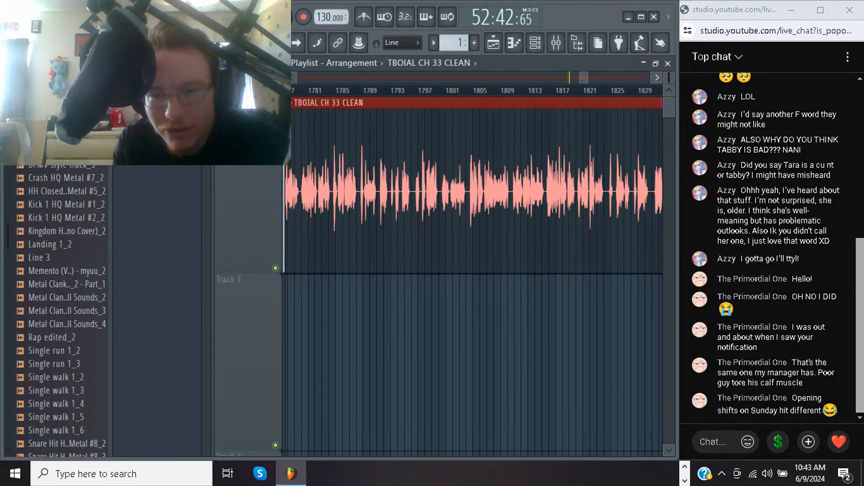
scroll(473, 279, right, 16)
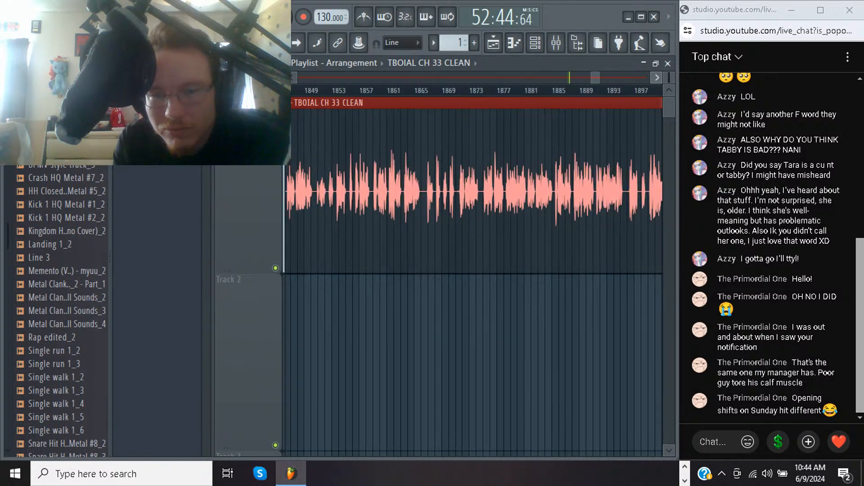
scroll(473, 279, right, 7)
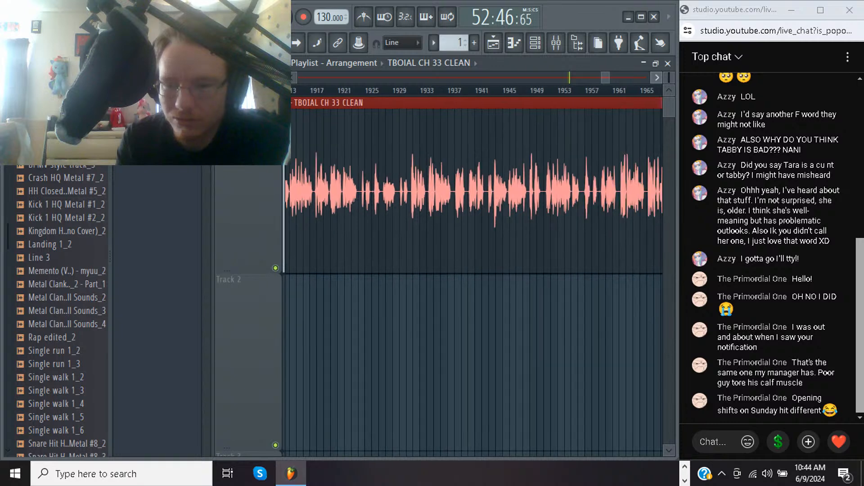
scroll(473, 279, right, 9)
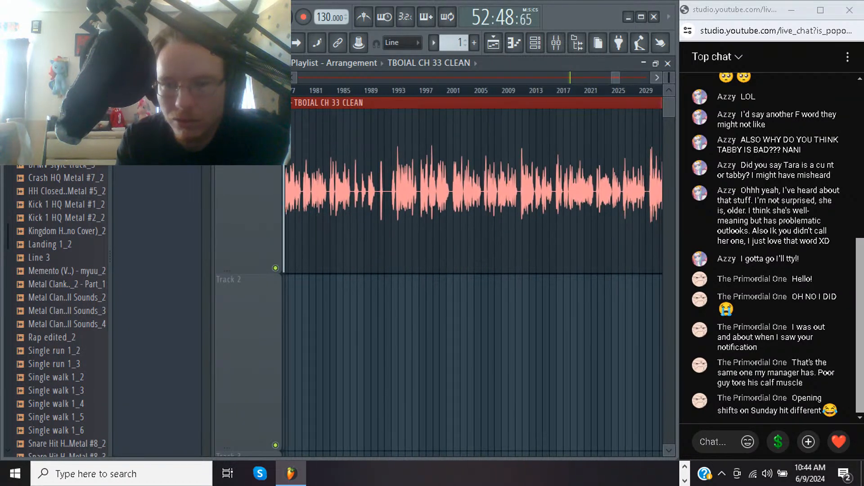
scroll(472, 279, right, 18)
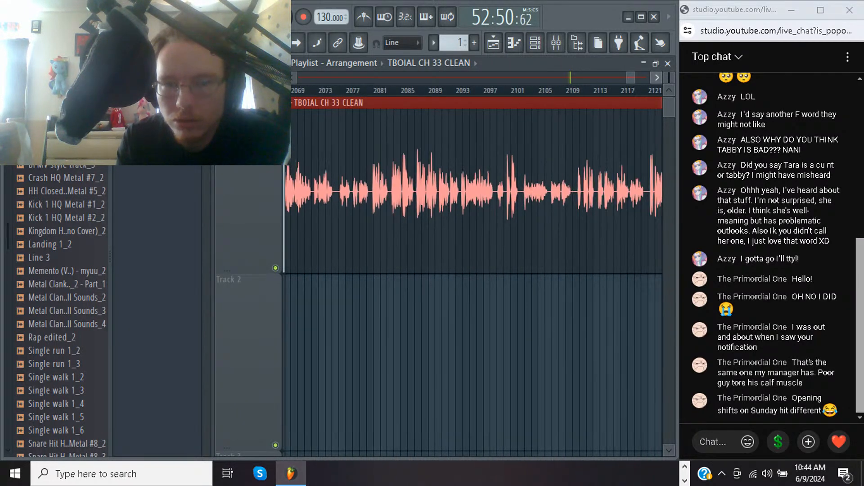
scroll(473, 279, right, 1)
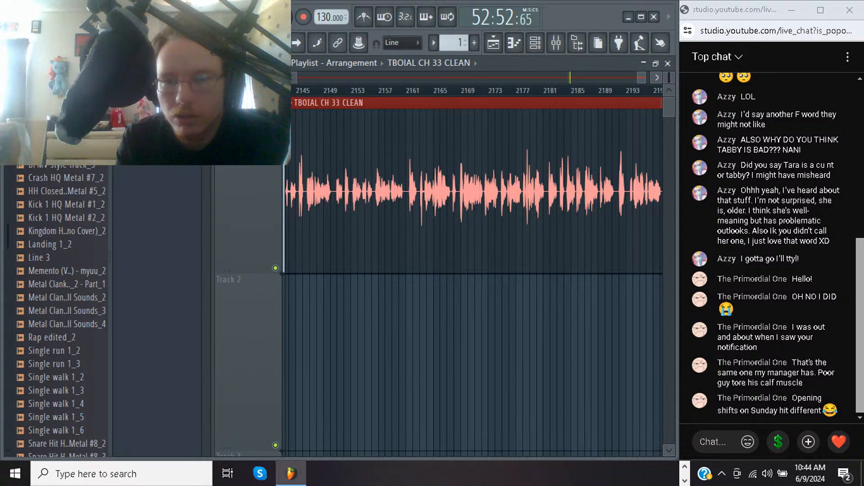
scroll(473, 279, right, 6)
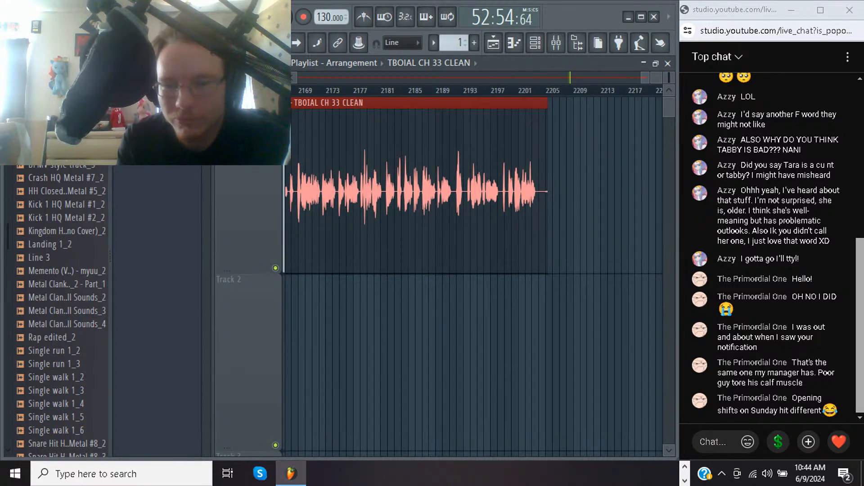
click(531, 90)
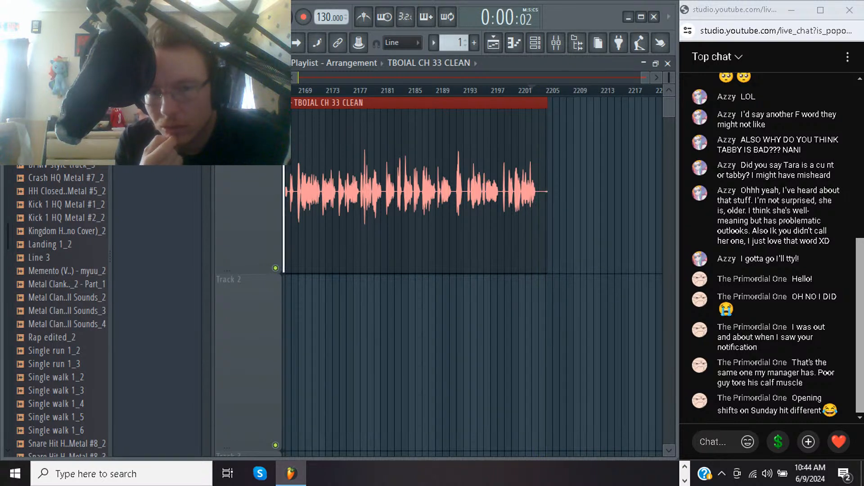
key(space)
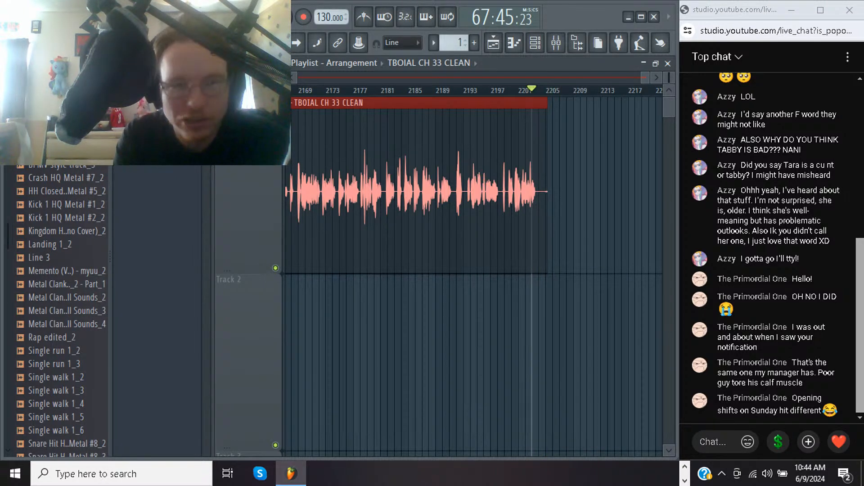
Export the narration as an MP3 file named TBOIAL CH 33 EQ CLEAN in the Music folder and start the render with the existing settings
key(alt+f)
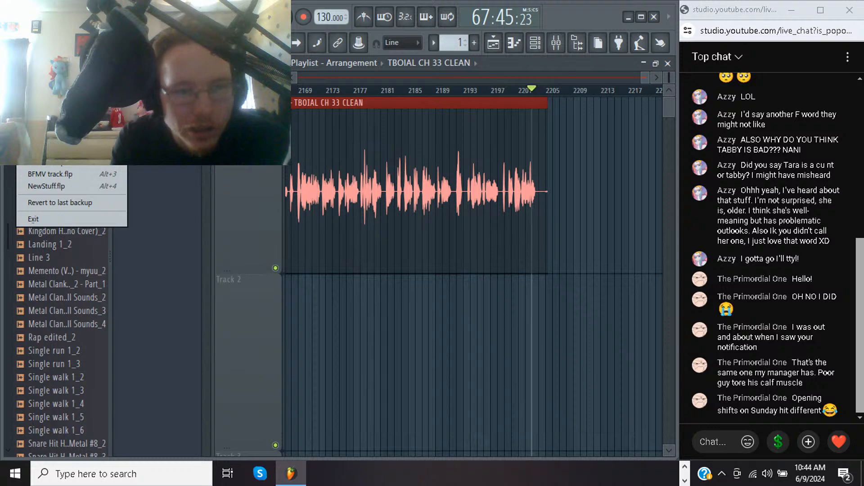
mouse_move(54, 128)
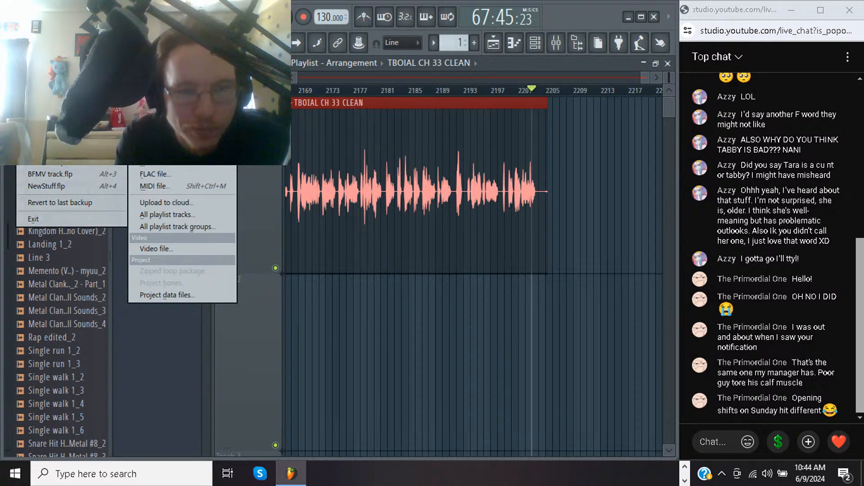
click(155, 150)
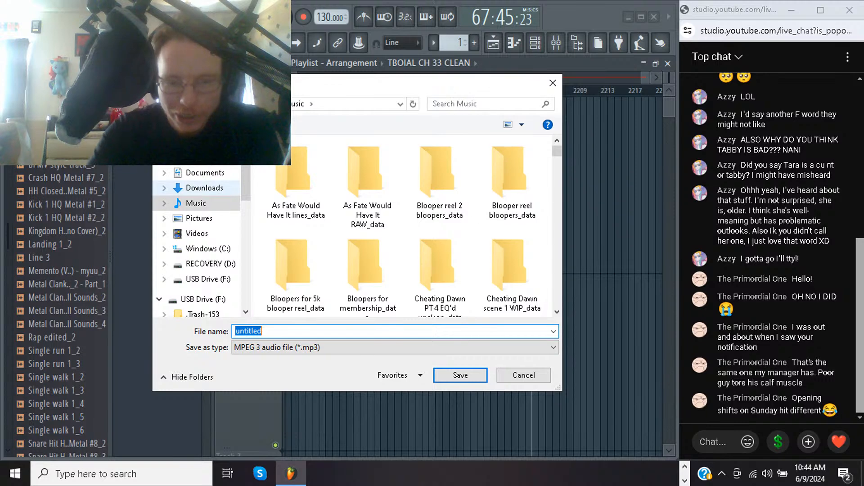
text(TBOIAL )
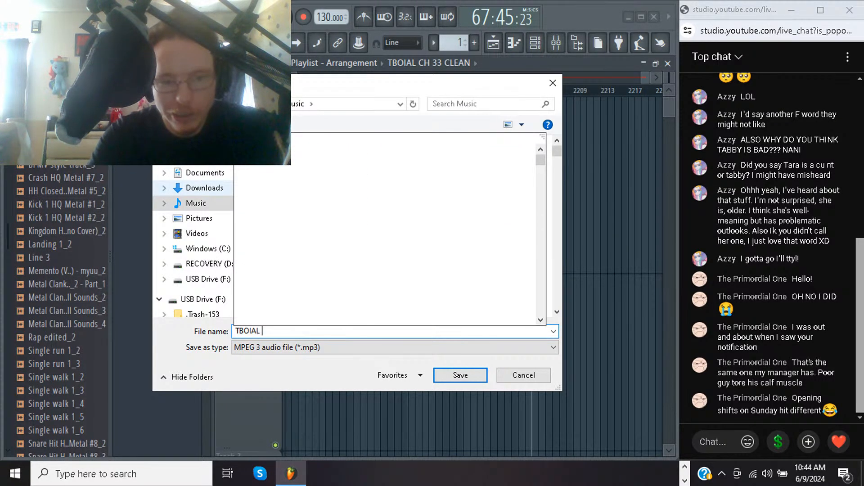
text(CH 33 )
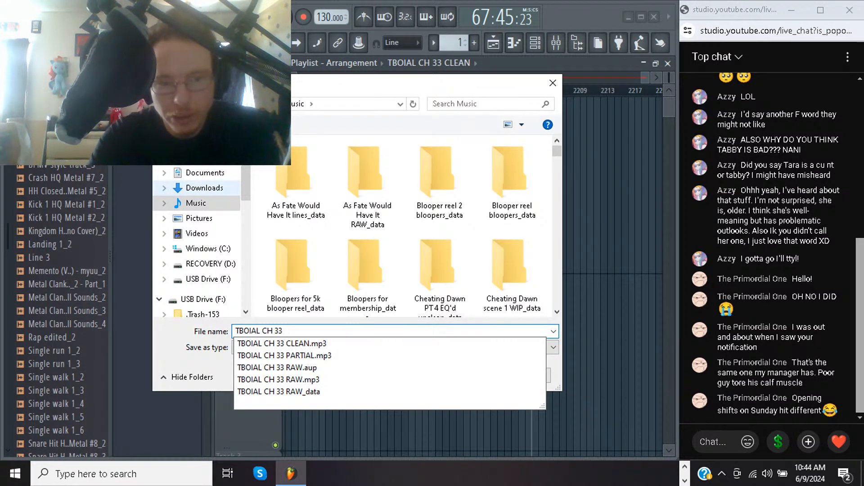
text(E)
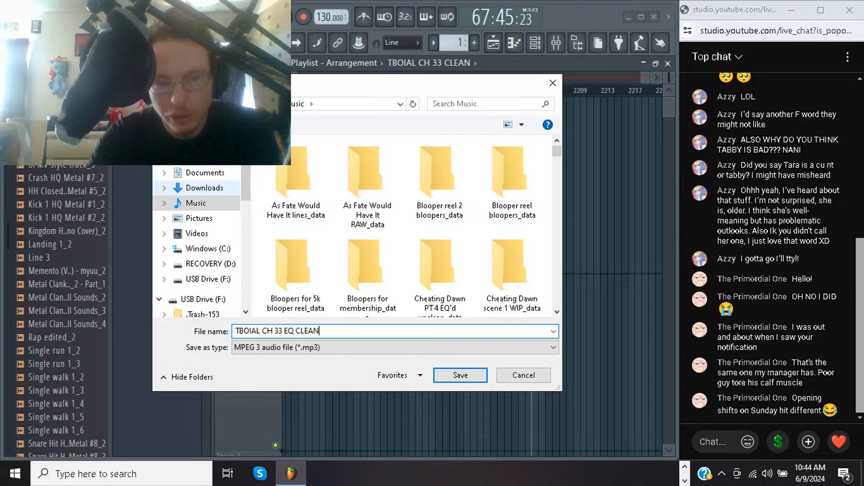
text(Q CLEAN)
key(Return)
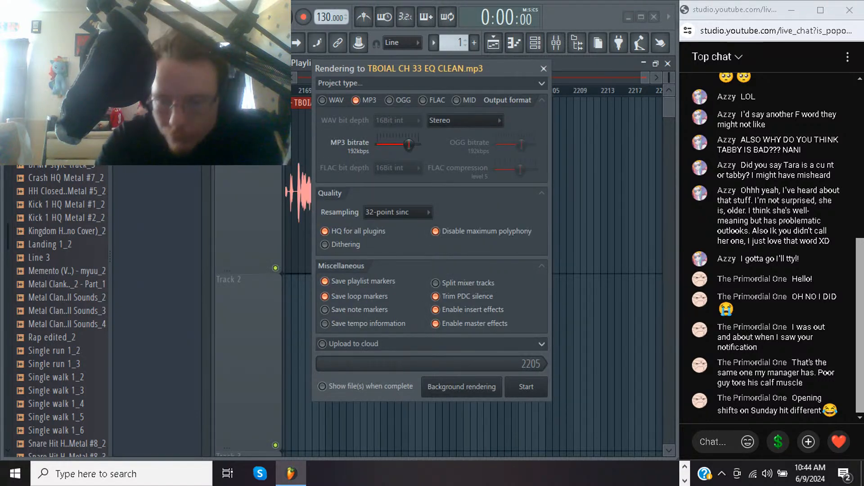
key(Return)
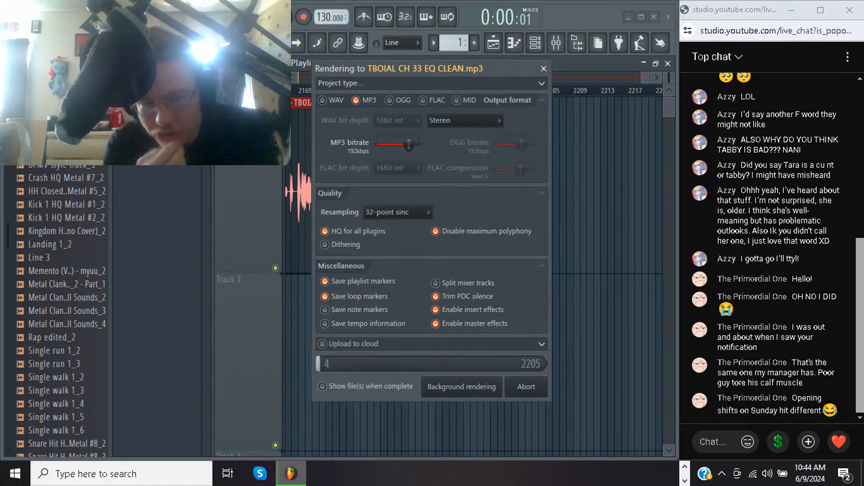
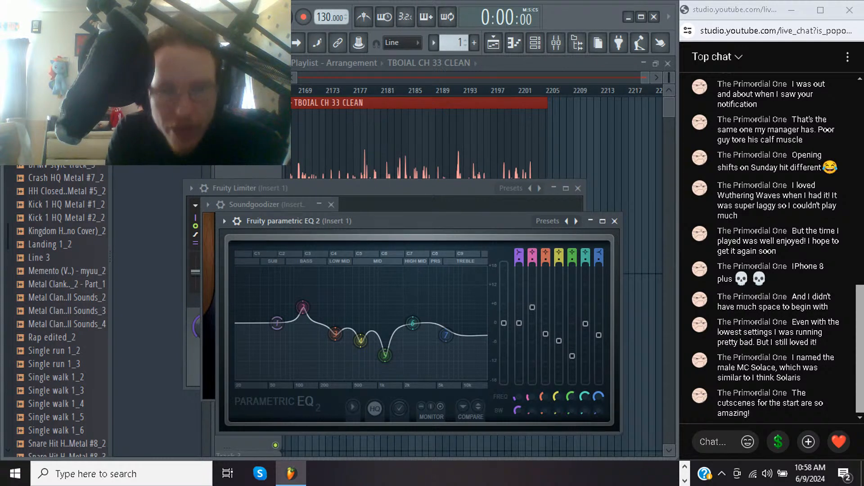
Remove the TBOIAL CH 33 CLEAN clip from the playlist
key(F5)
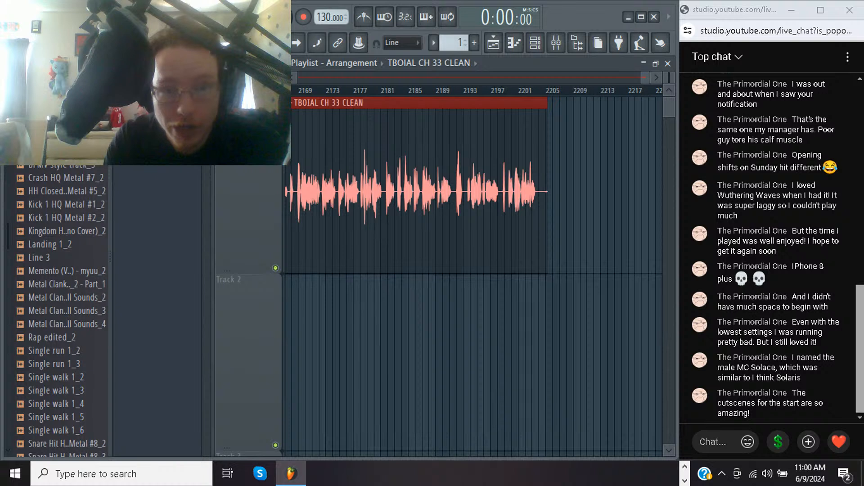
key(Delete)
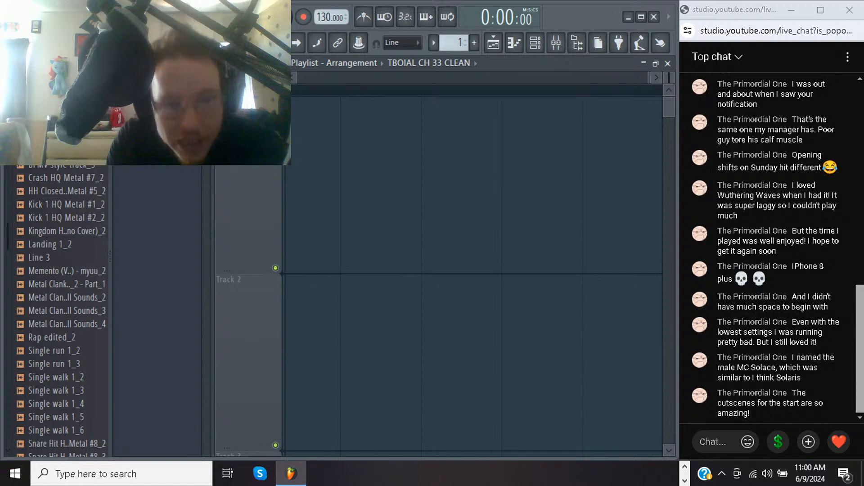
Replace the TBOIAL CH 33 CLEAN audio clip's sample with TBOIAL CH 34 CLEAN.mp3 from the Music folder
right_click(143, 113)
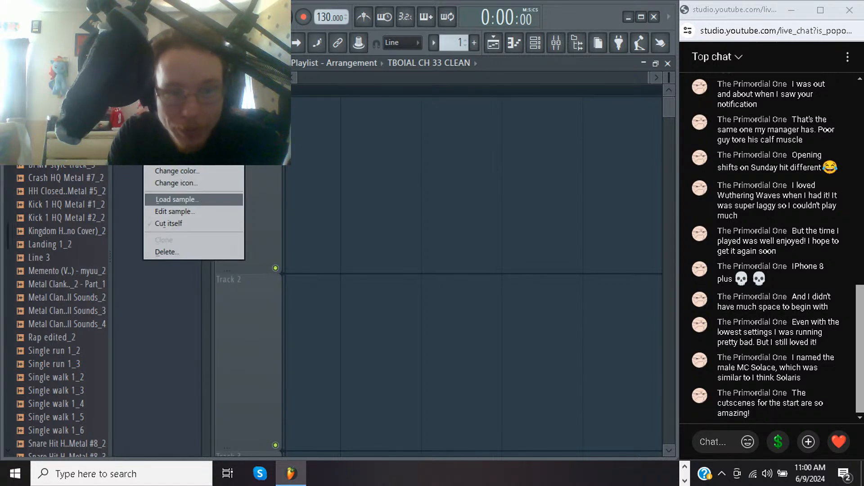
click(175, 199)
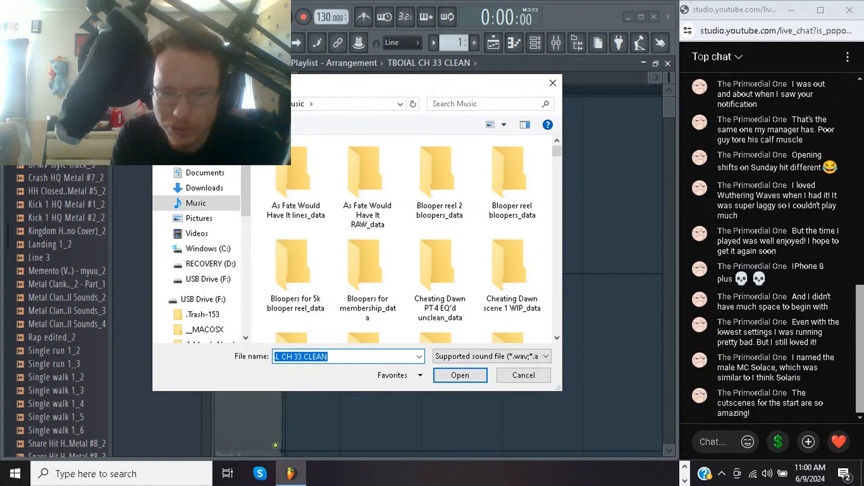
key(End)
key(BackSpace)
key(BackSpace)
key(BackSpace)
key(BackSpace)
key(BackSpace)
key(BackSpace)
key(BackSpace)
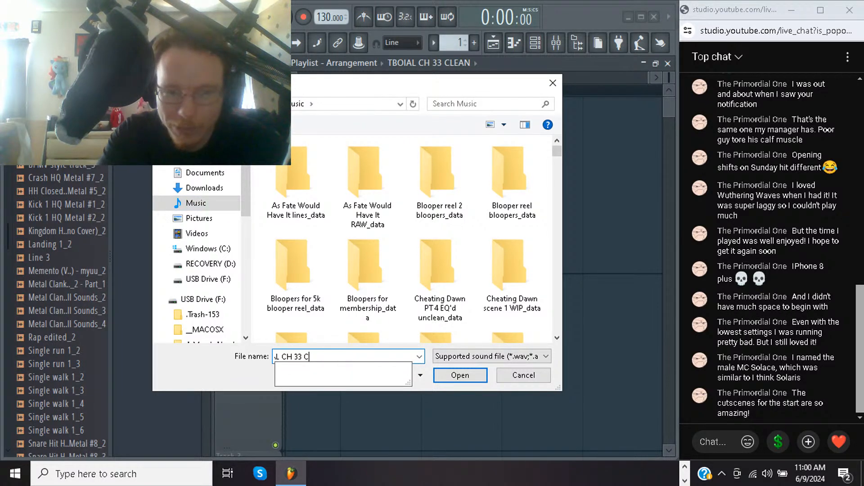
text(4)
key(Return)
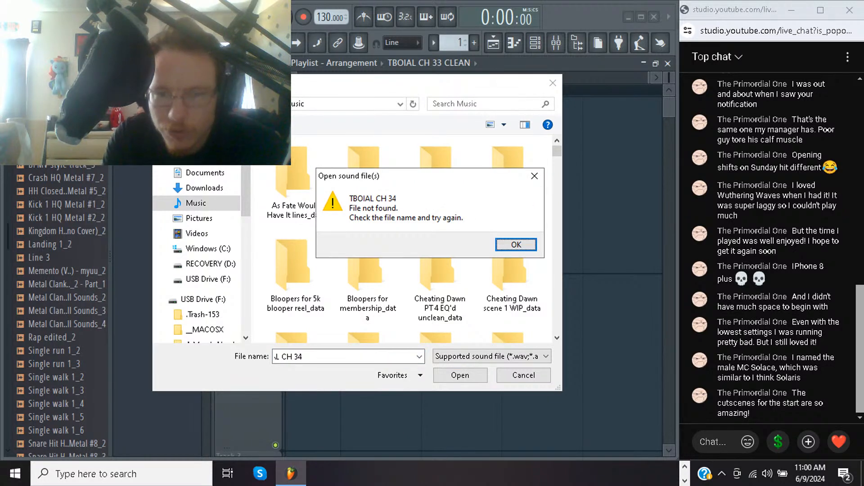
key(Return)
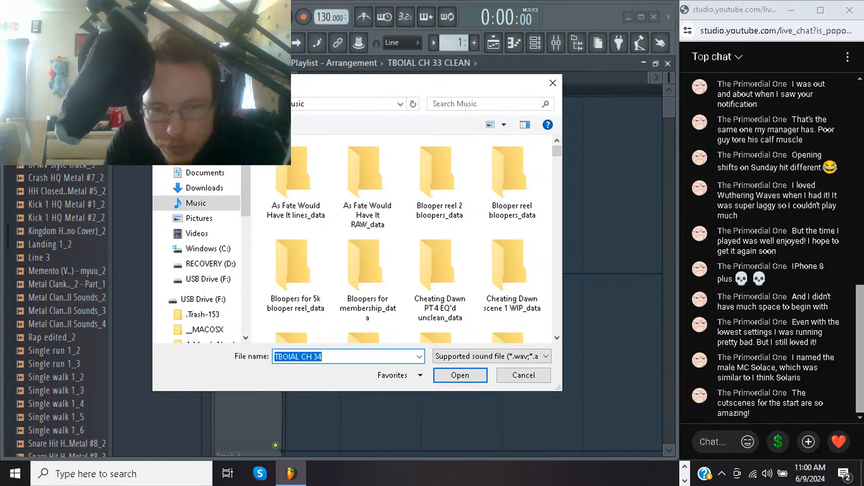
key(End)
text(C)
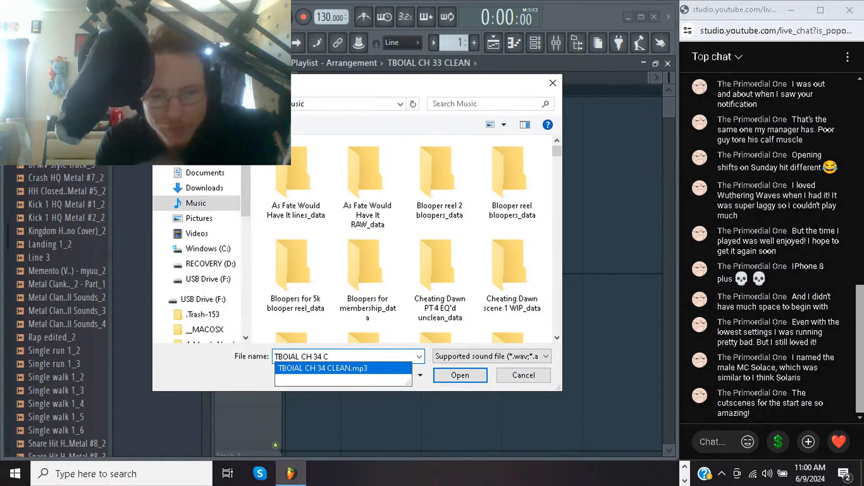
click(343, 369)
key(Return)
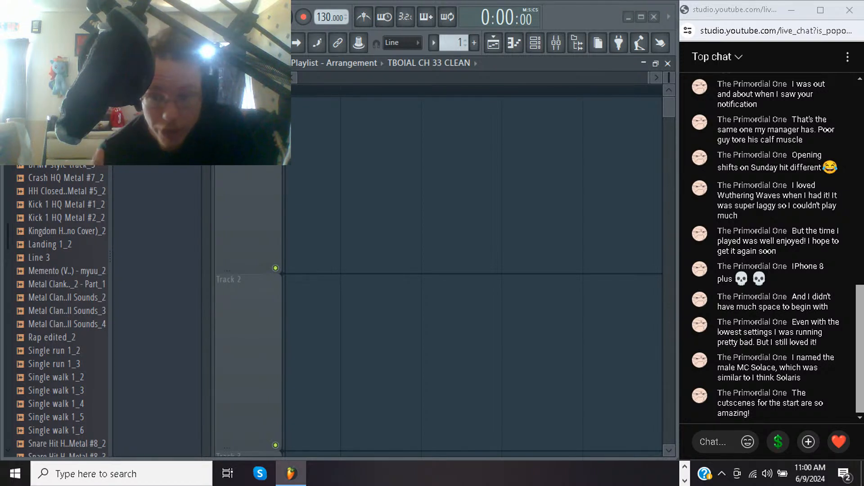
key(Return)
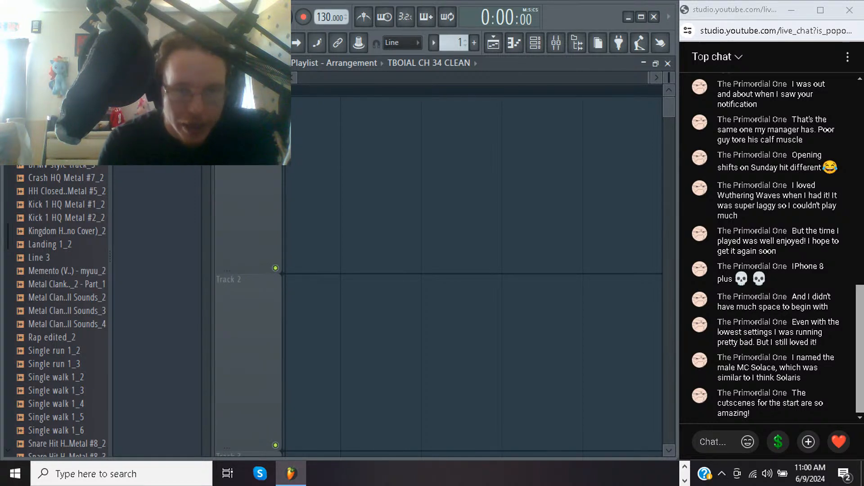
Place the TBOIAL CH 34 CLEAN clip on Track 1 and align it with the start of the playlist
drag(155, 103, 316, 191)
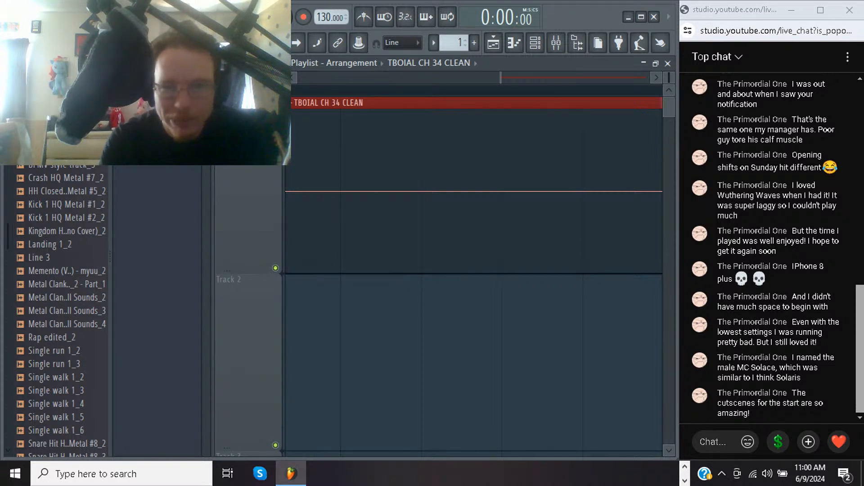
key(shift+4)
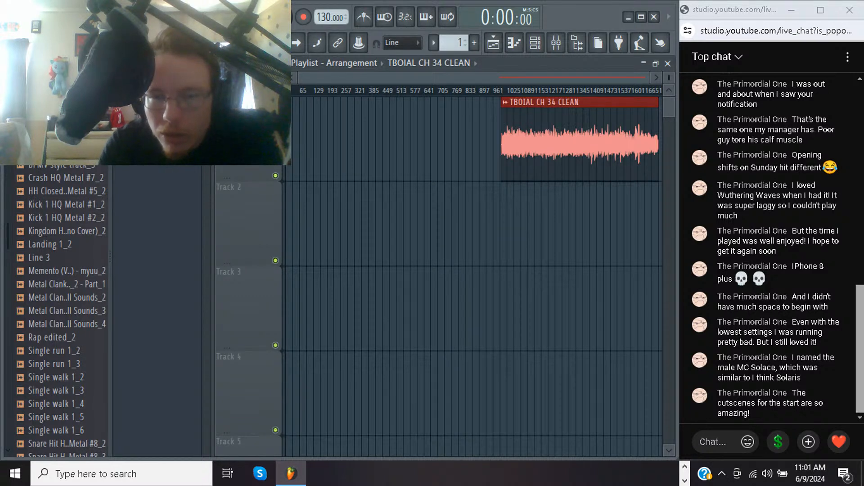
drag(563, 144, 347, 144)
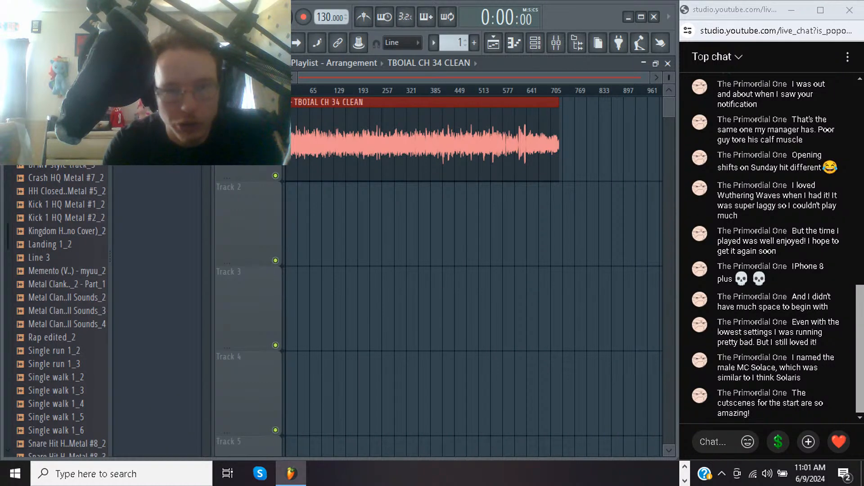
Play the opening of the narration from just before bar 5, and stop playback
drag(287, 139, 313, 139)
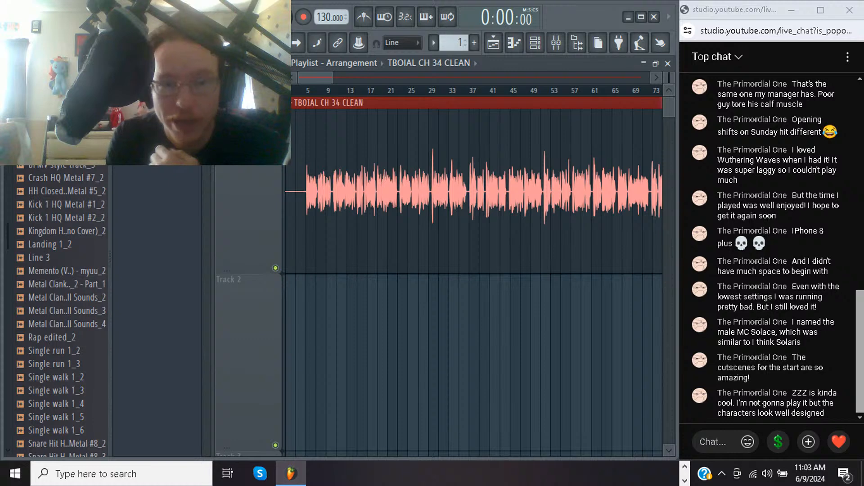
drag(294, 193, 366, 193)
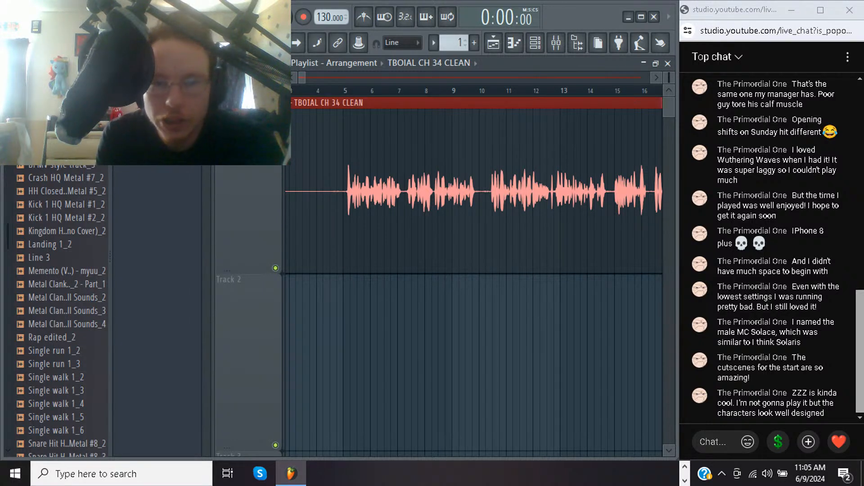
click(337, 91)
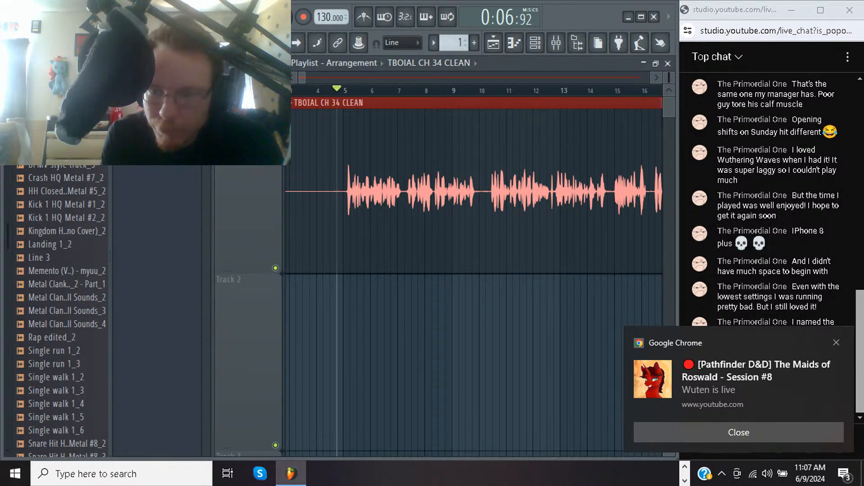
click(837, 342)
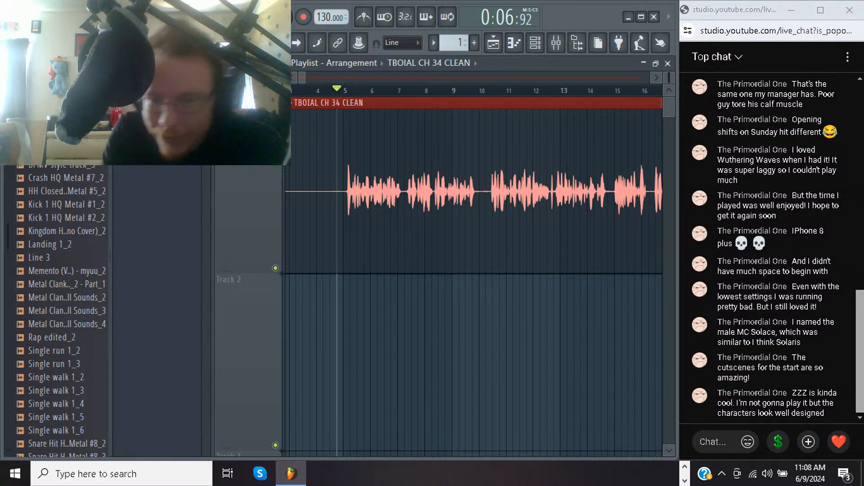
key(space)
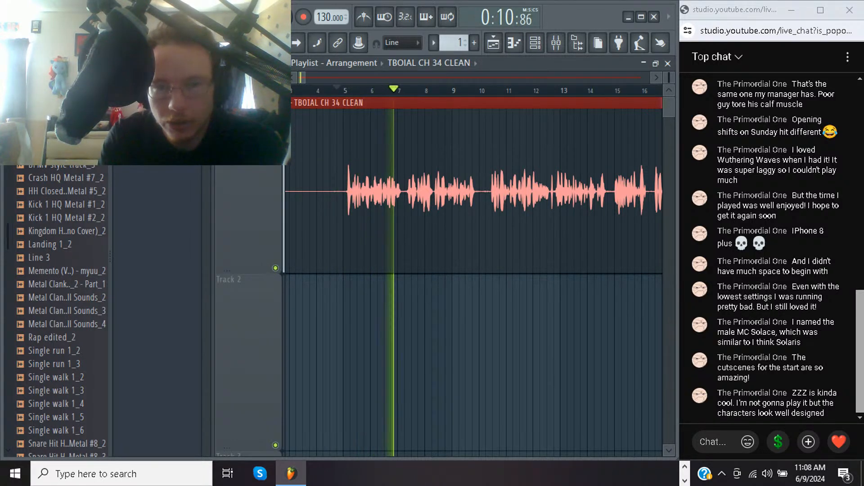
key(space)
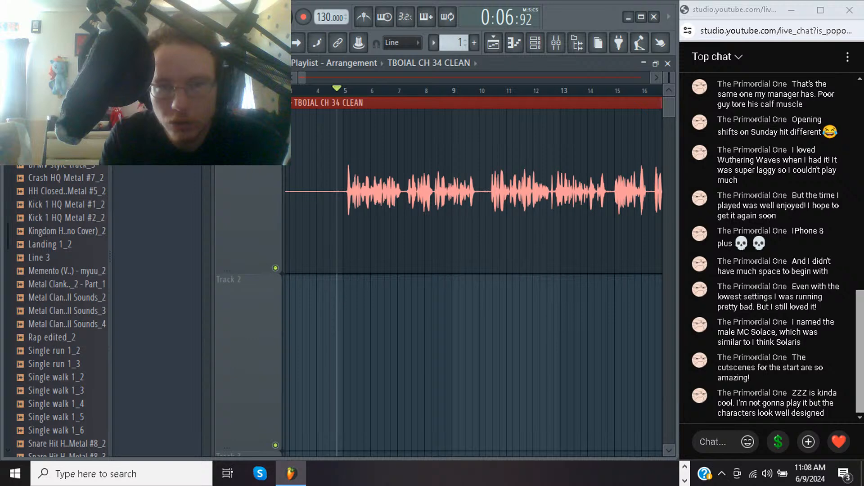
Enable the Fruity Limiter on mixer Insert 1, replay the narration's opening up to about bar 22, and stop playback
key(F6)
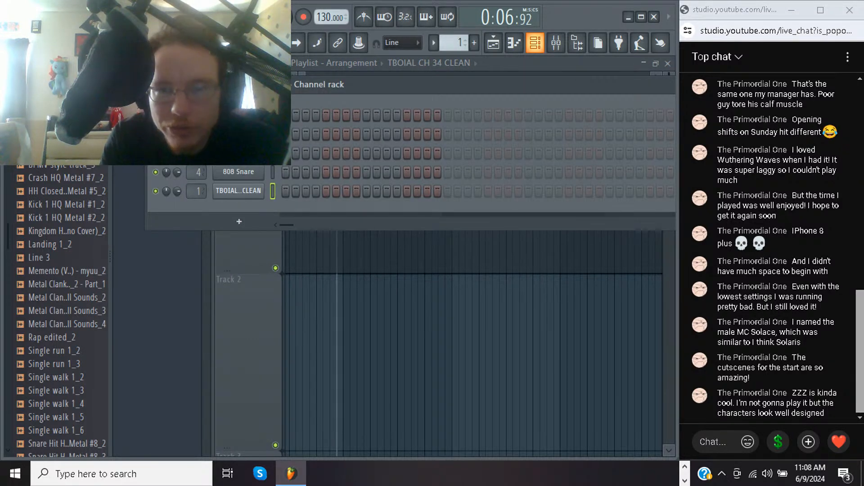
click(556, 43)
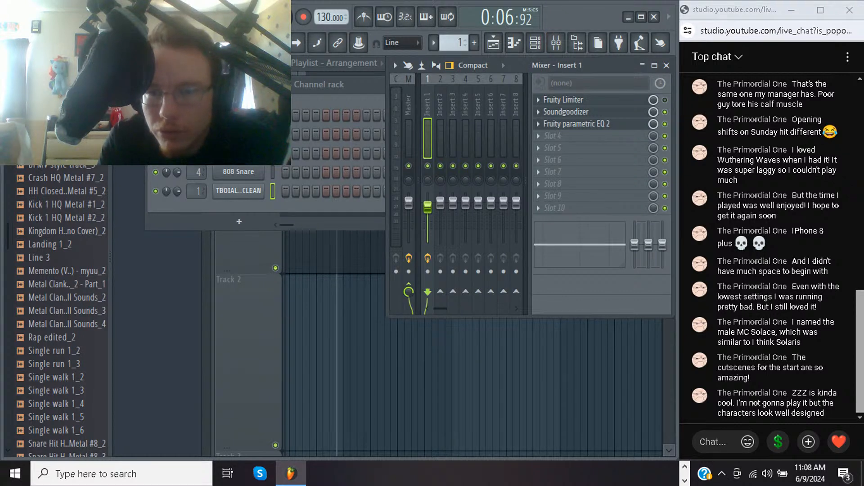
key(space)
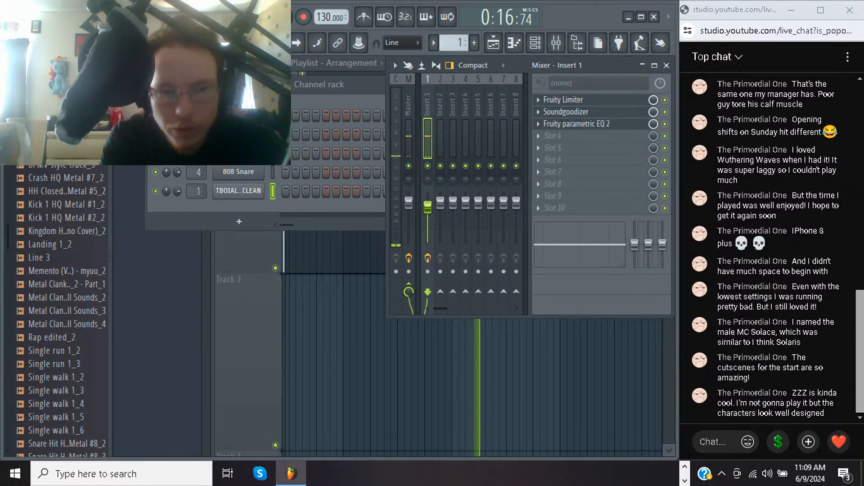
click(165, 306)
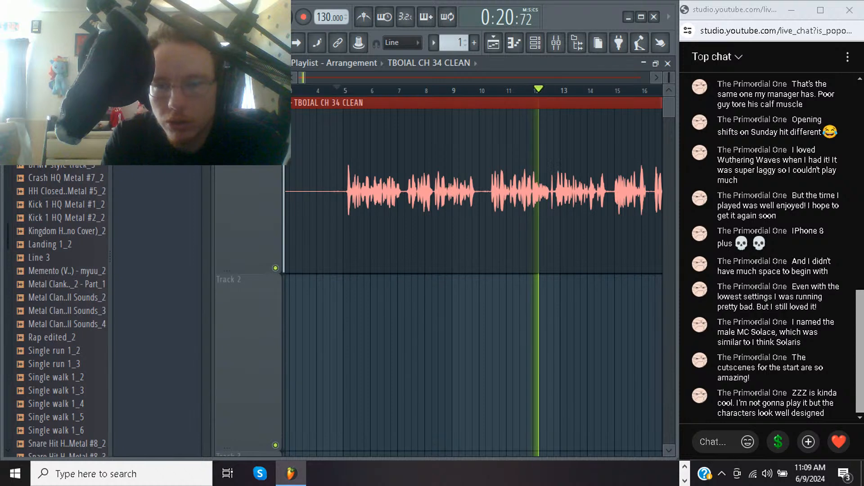
key(shift+4)
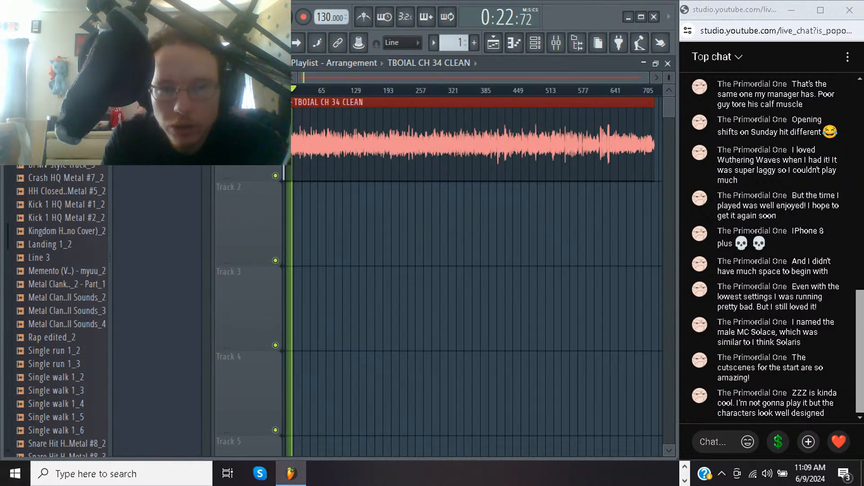
drag(288, 144, 303, 144)
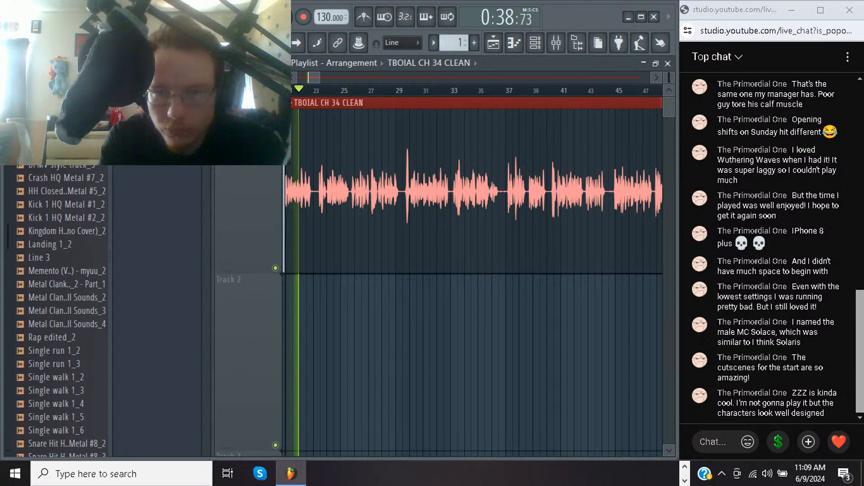
key(space)
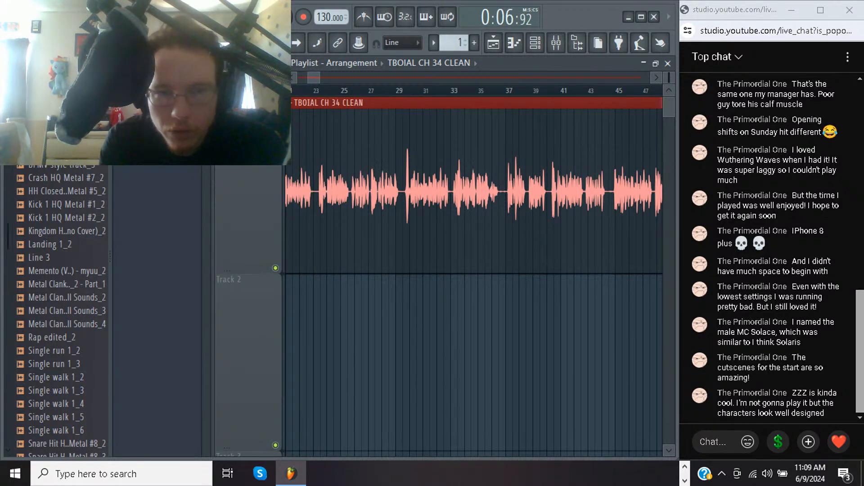
Spot-check the narration by playing passages from about bar 23 and about bar 72, and stop playback
click(314, 91)
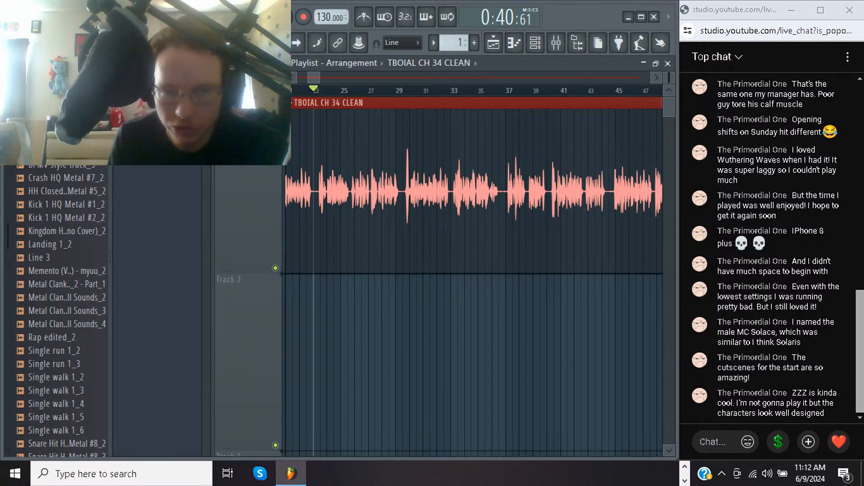
key(space)
key(space)
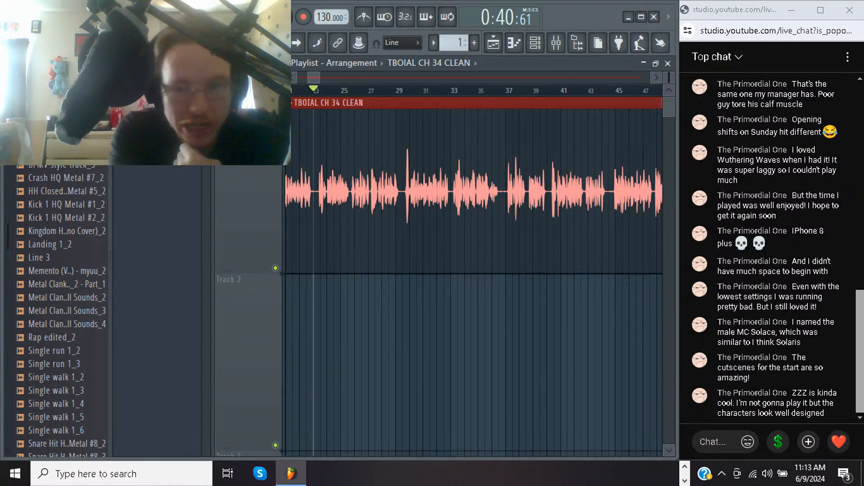
key(space)
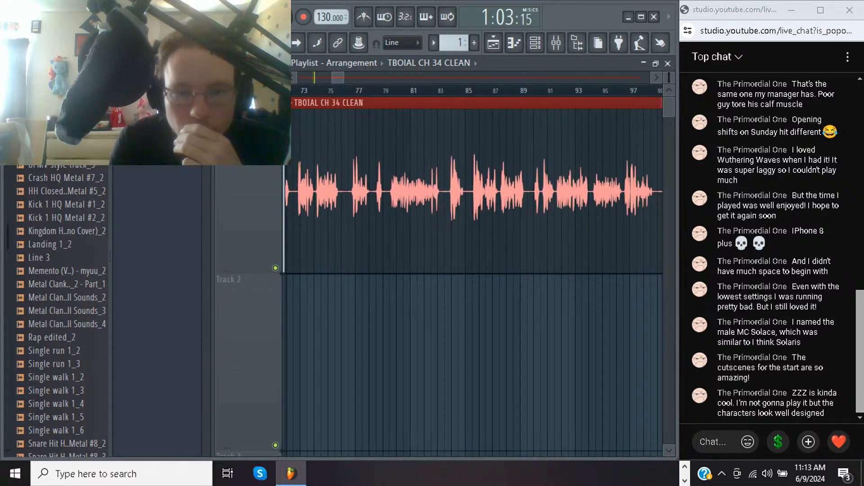
click(294, 91)
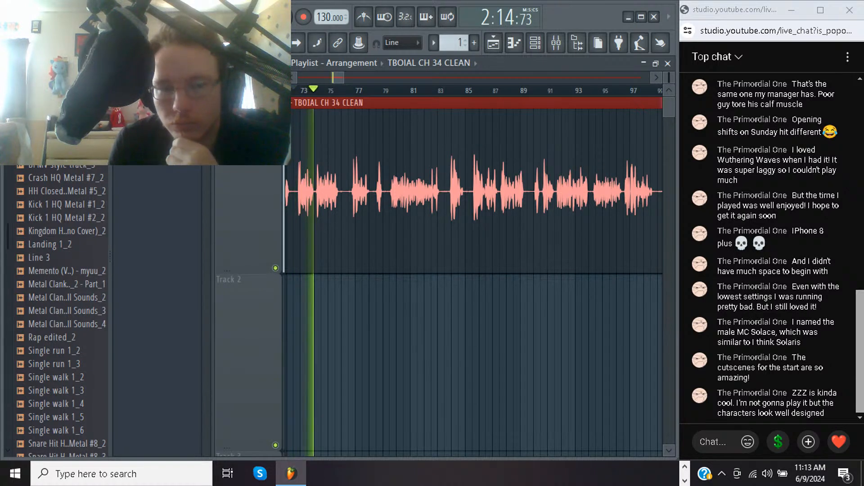
key(space)
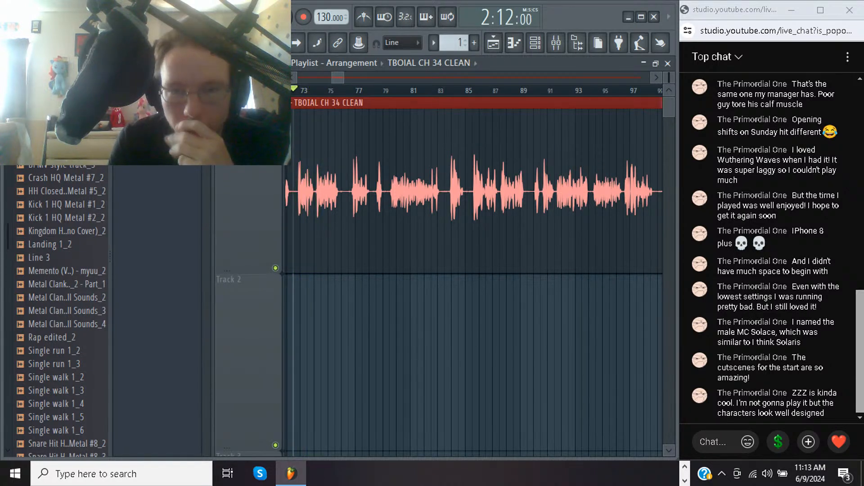
Scan the CH 34 waveform from about bar 73 onward, play the isolated loud peak near bar 551, and stop playback
scroll(477, 270, right, 6)
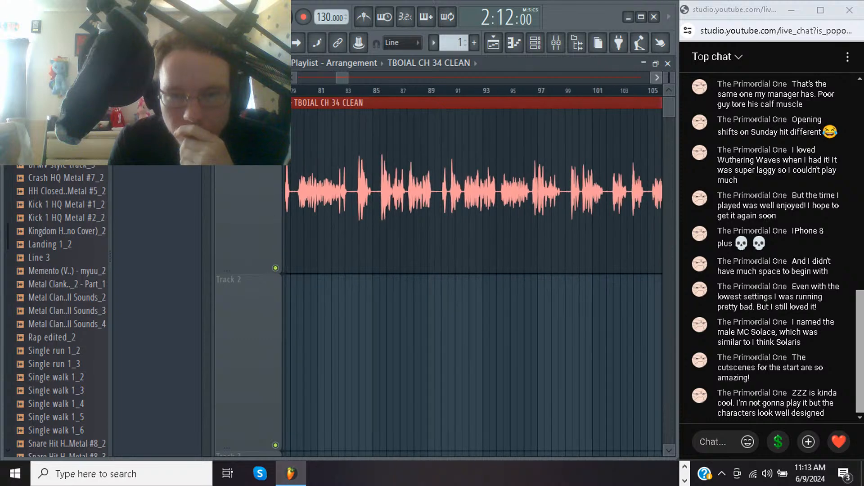
scroll(478, 270, right, 8)
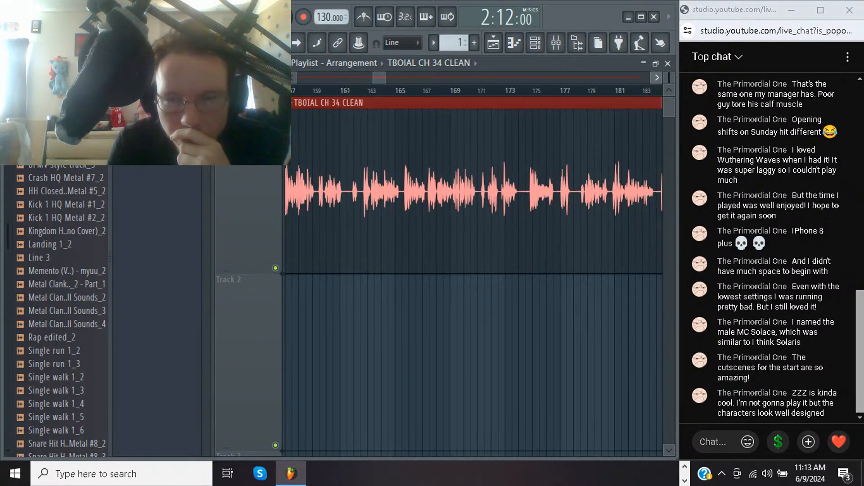
scroll(477, 271, right, 6)
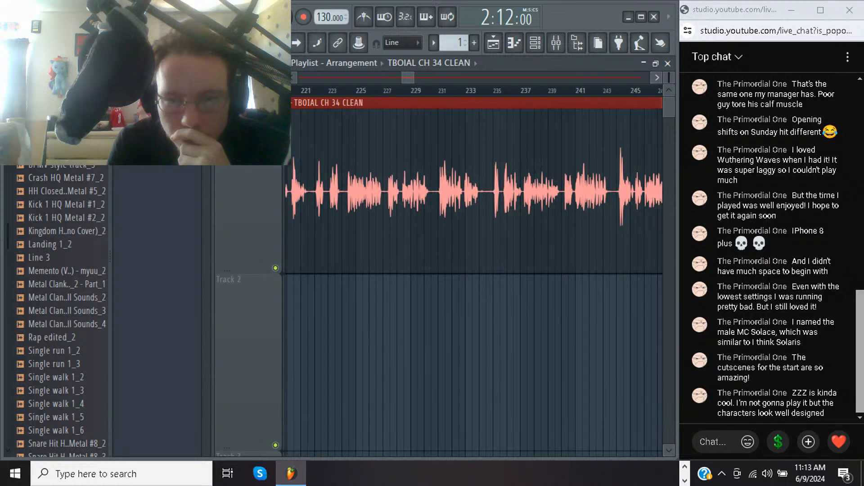
scroll(477, 270, right, 6)
scroll(477, 271, right, 9)
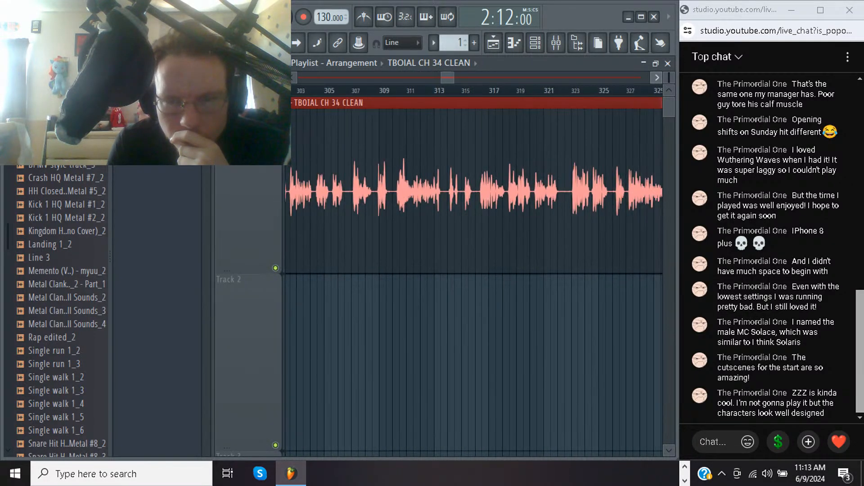
scroll(477, 270, right, 11)
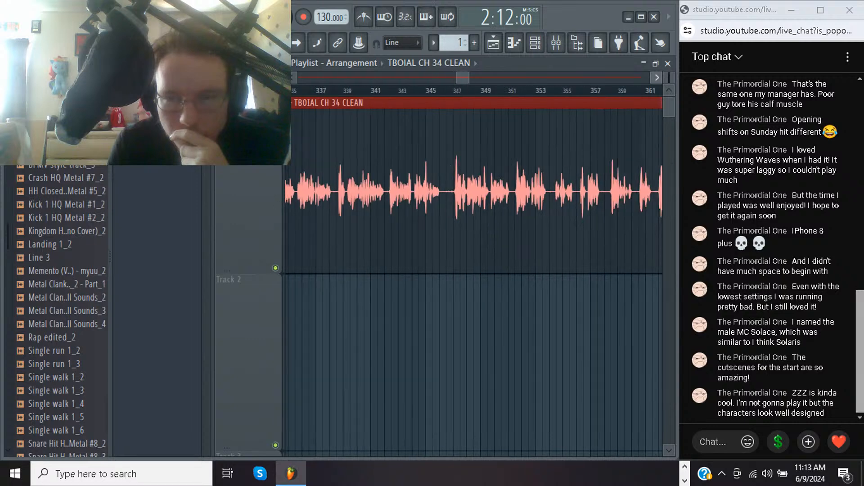
scroll(478, 270, right, 6)
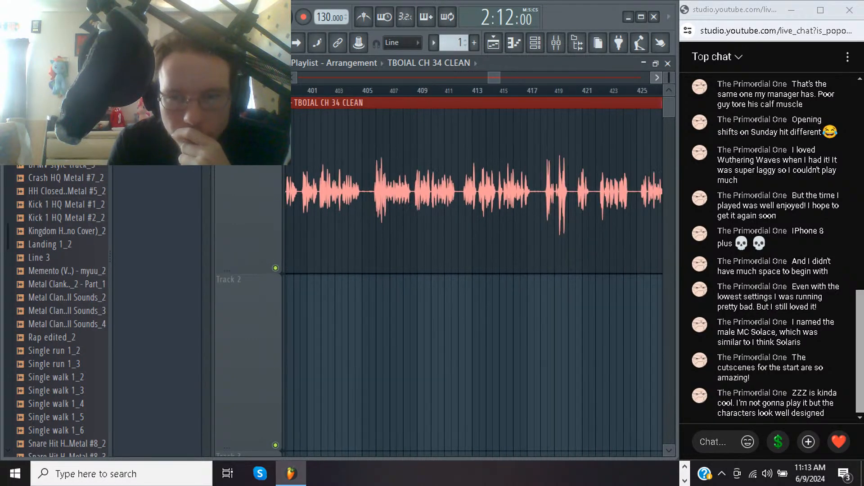
scroll(477, 270, right, 12)
scroll(477, 271, right, 6)
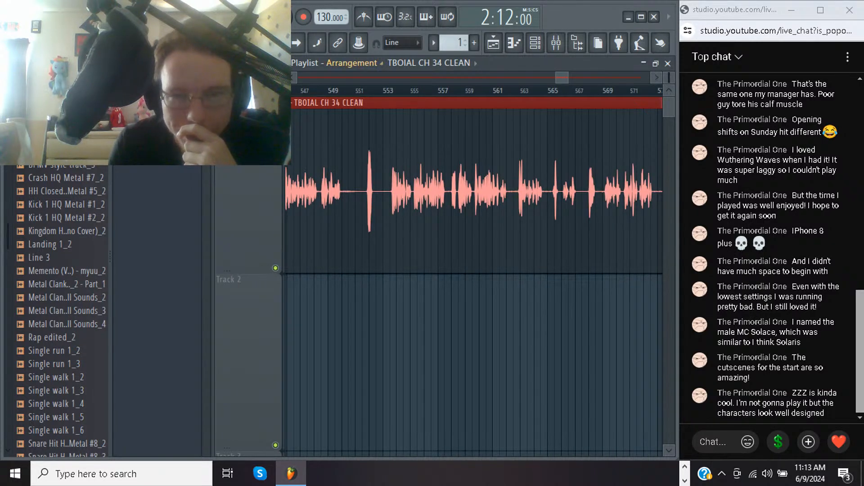
click(363, 91)
key(space)
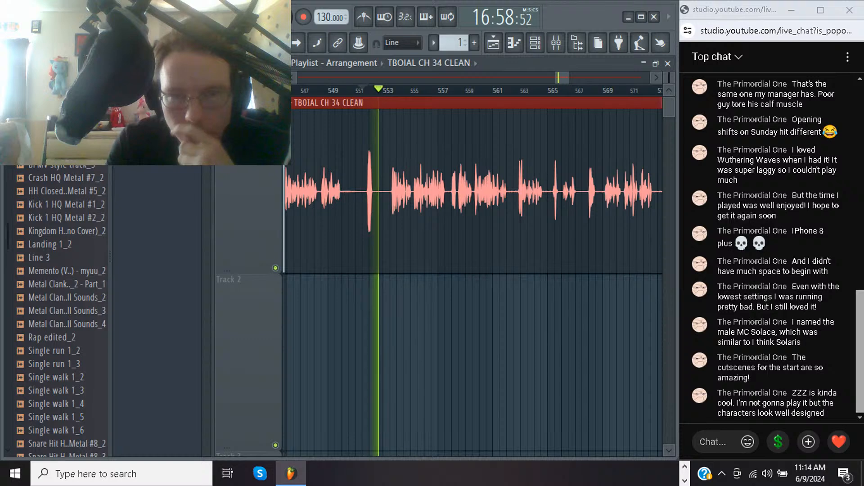
key(space)
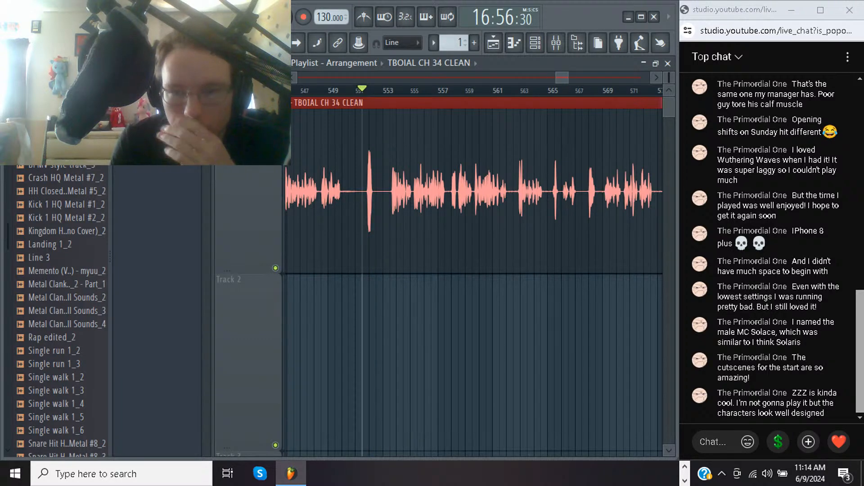
Play the narration's loud peaks from about bar 620 to bar 624, and stop playback
scroll(475, 281, right, 10)
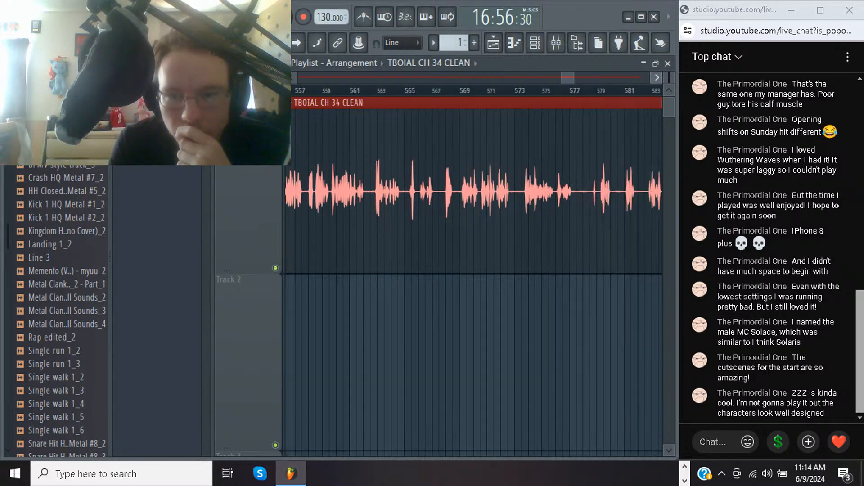
scroll(474, 282, right, 7)
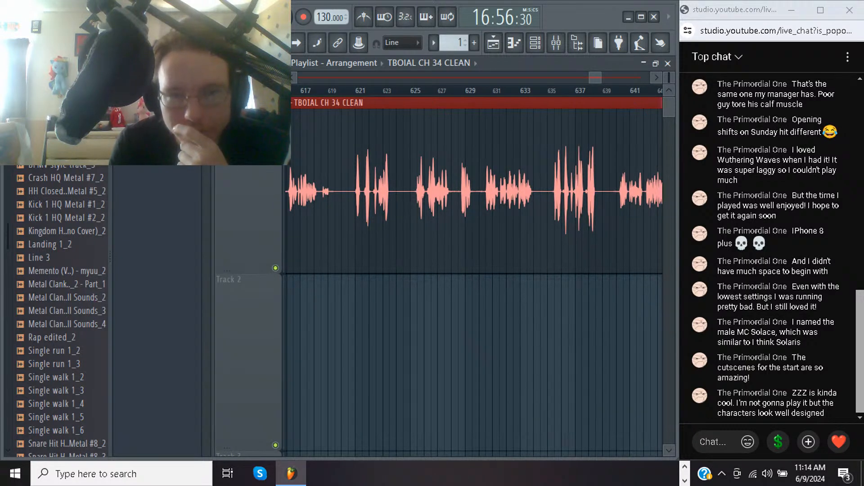
click(349, 90)
key(space)
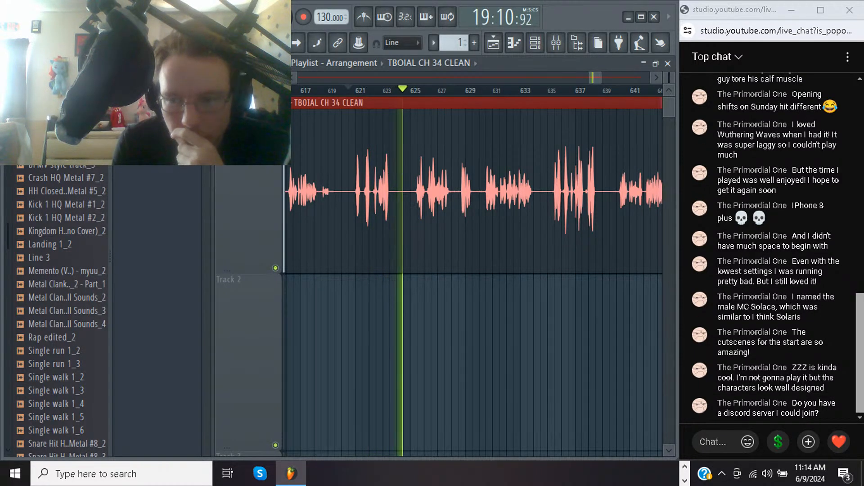
key(space)
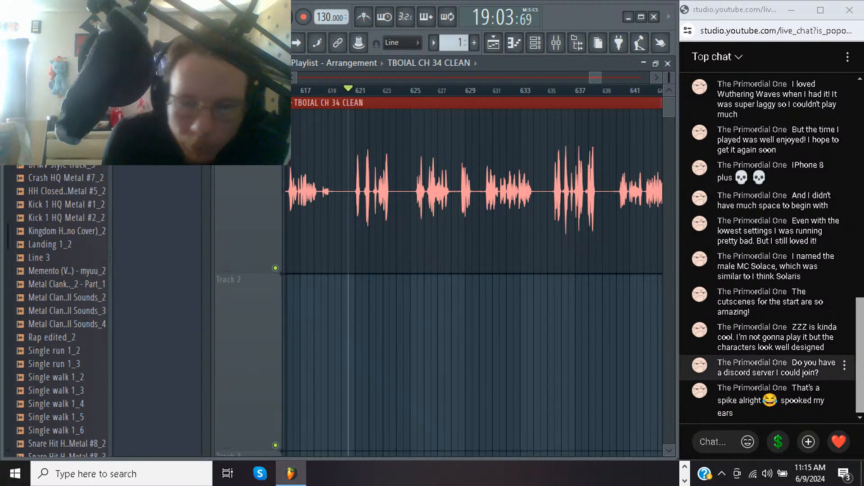
Switch to Chrome, load YouTube in a new tab, and open the signed-in account's own channel page
click(685, 467)
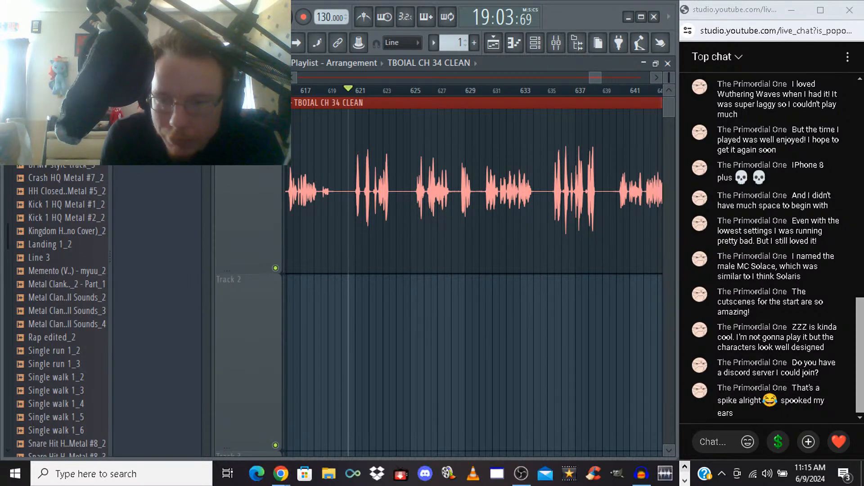
mouse_move(280, 474)
click(249, 421)
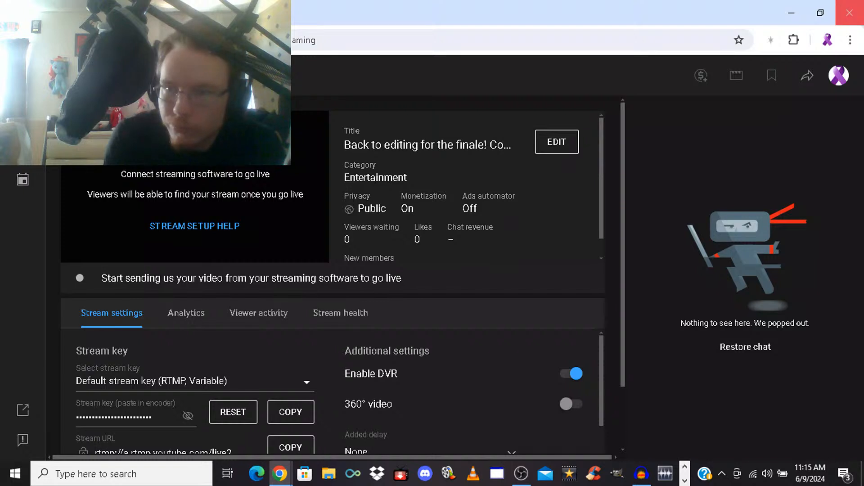
click(821, 13)
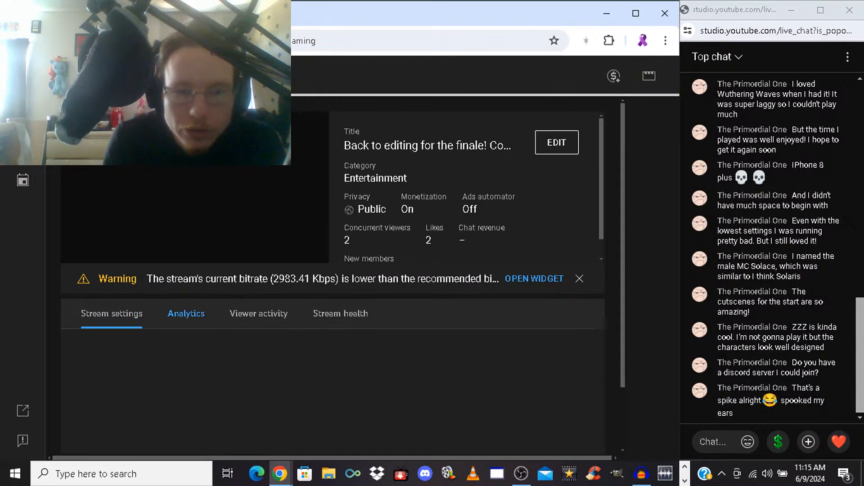
key(ctrl+t)
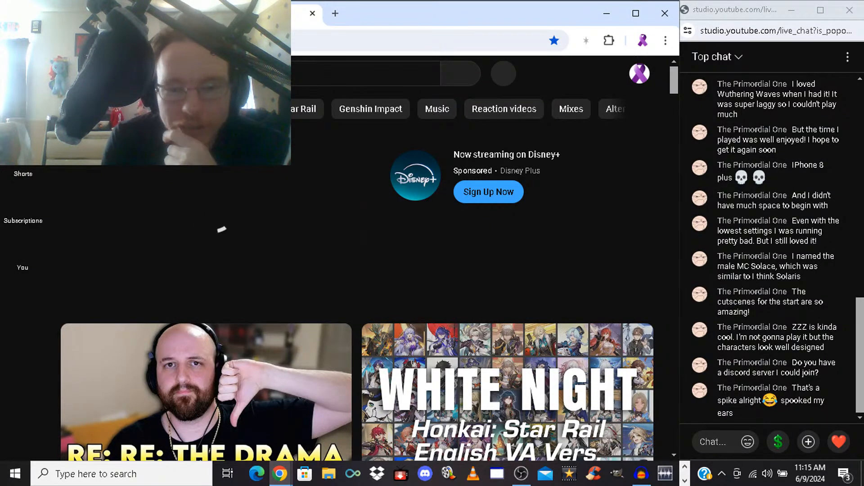
click(640, 73)
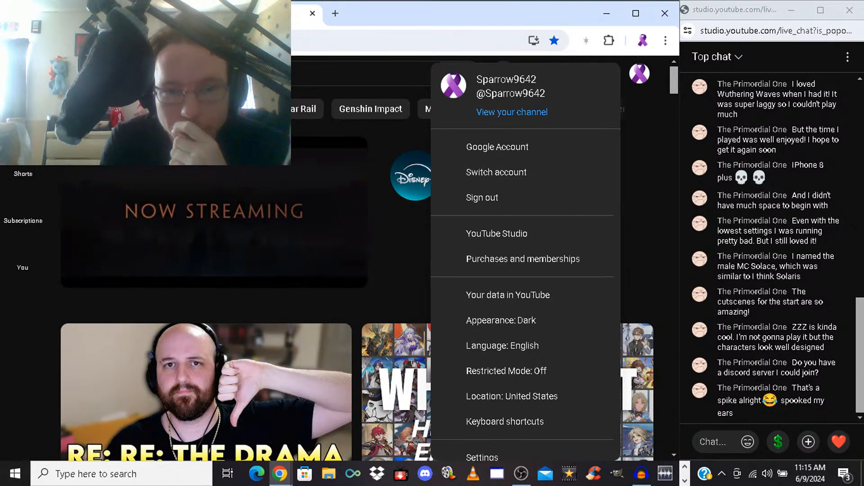
click(512, 112)
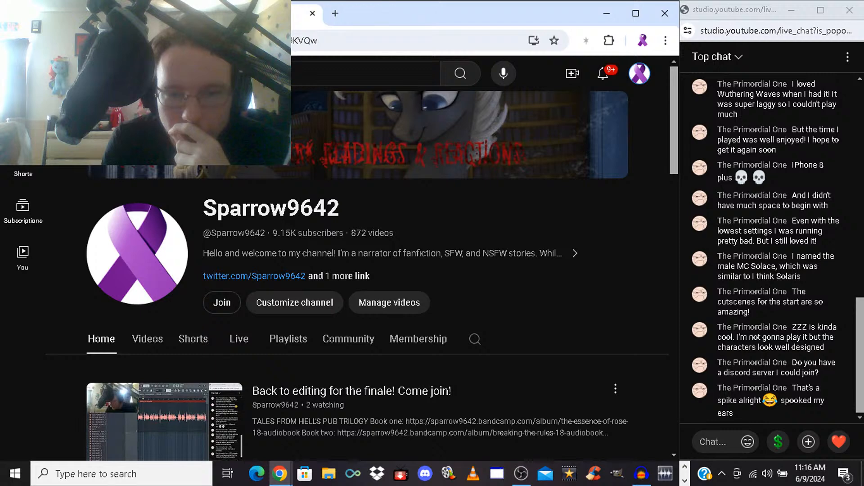
Check the channel's Membership section, search the channel for "About", and clear the search text
scroll(356, 270, down, 3)
scroll(356, 270, up, 1)
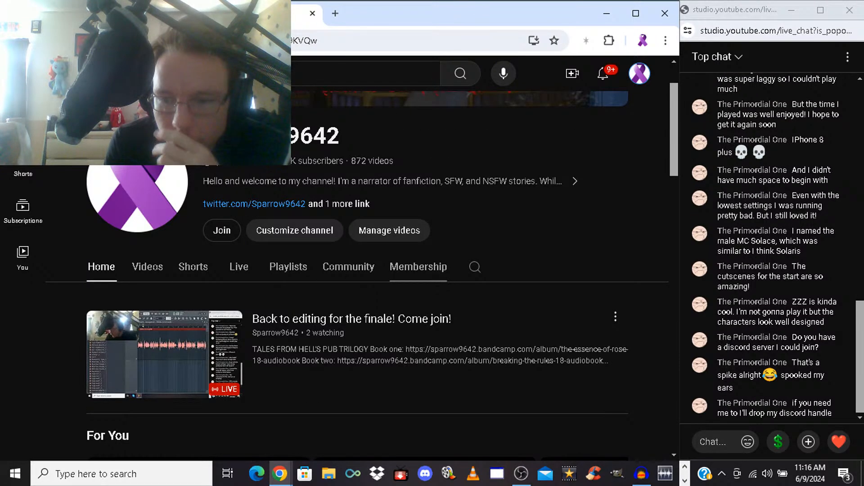
click(418, 267)
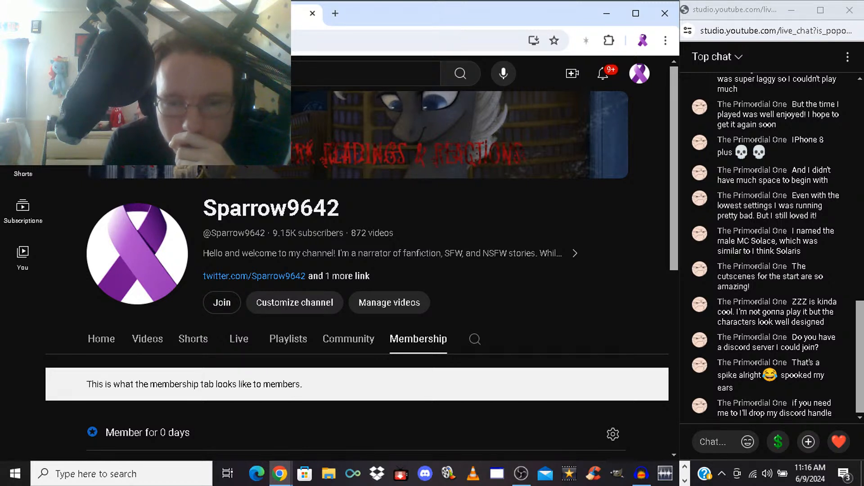
click(475, 339)
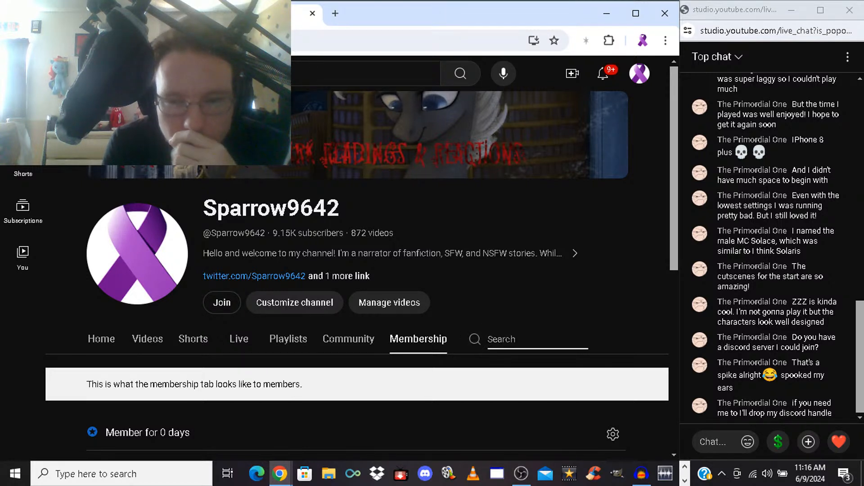
text(AB)
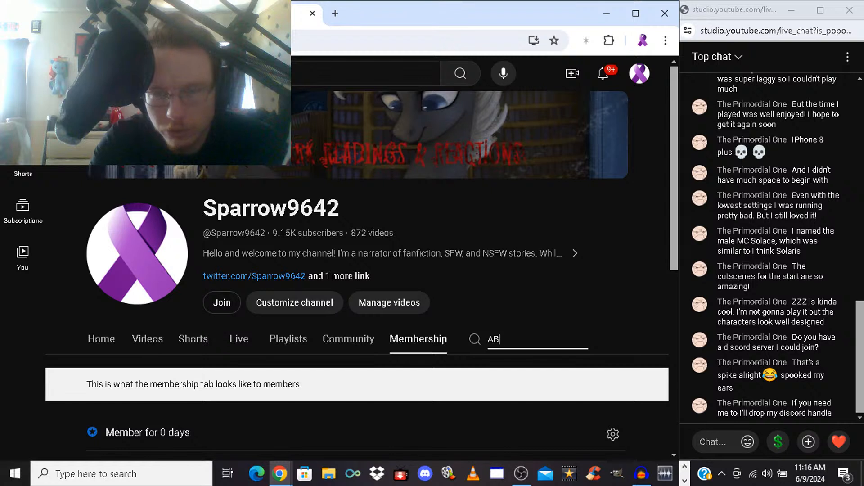
text(out)
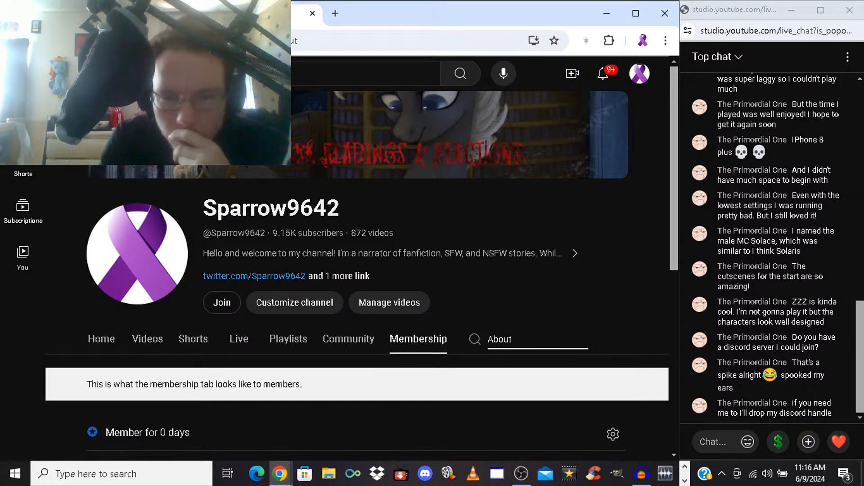
key(Return)
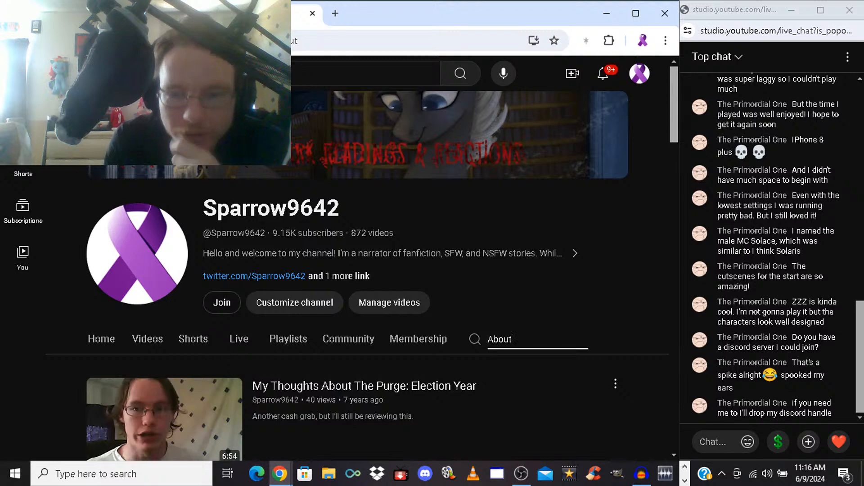
key(BackSpace)
key(BackSpace)
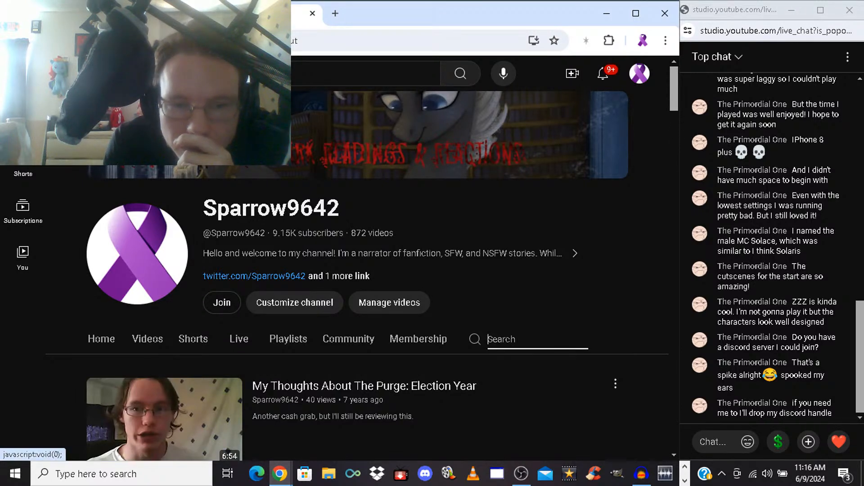
Copy the Discord account handle from the channel's full description, send it in the live chat, and close the description
click(339, 276)
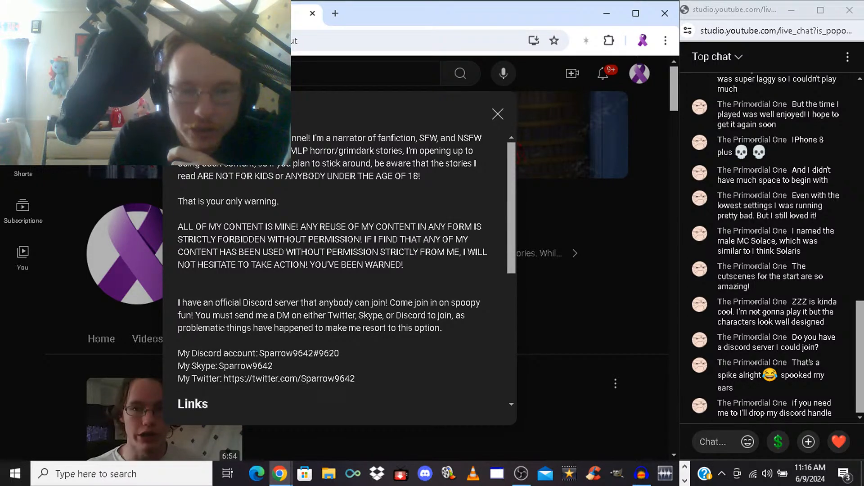
drag(335, 354, 259, 354)
key(ctrl+c)
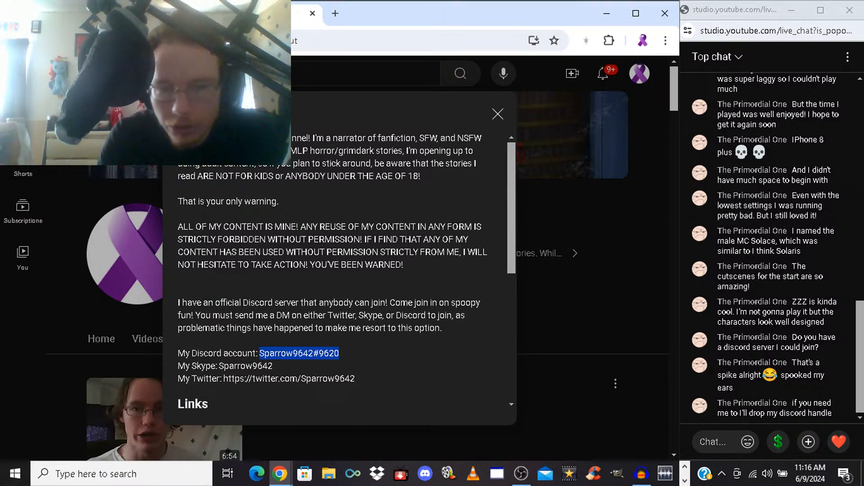
click(714, 442)
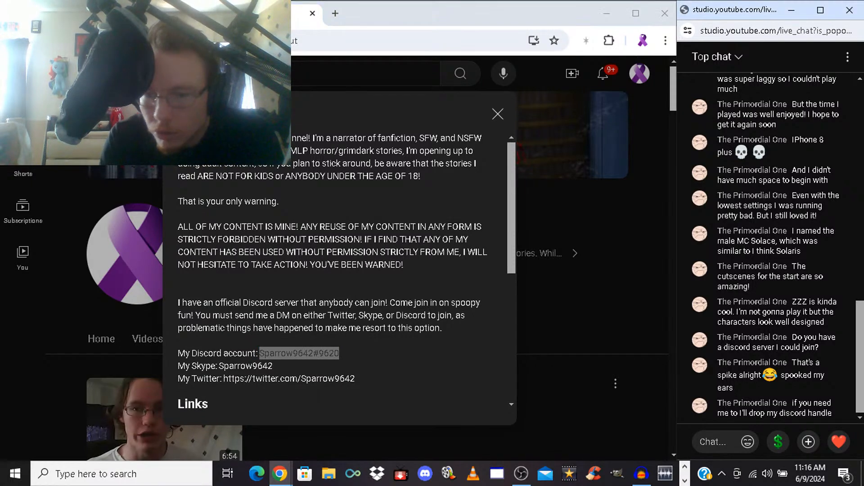
key(ctrl+v)
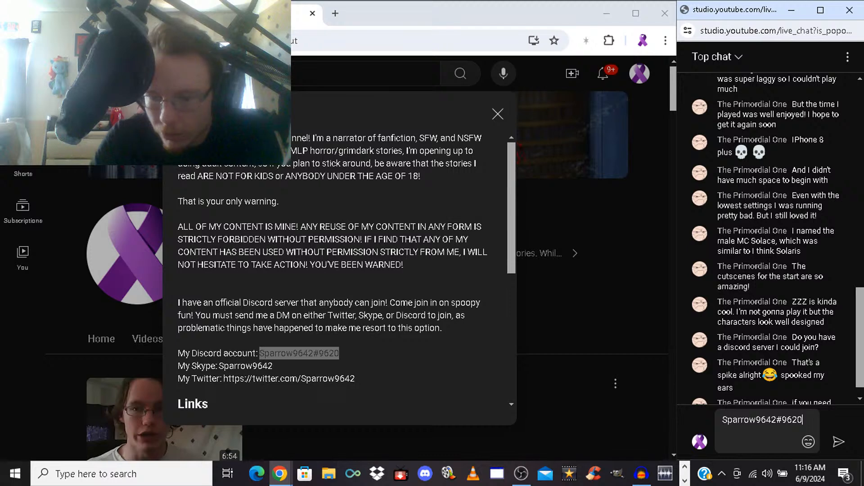
key(Return)
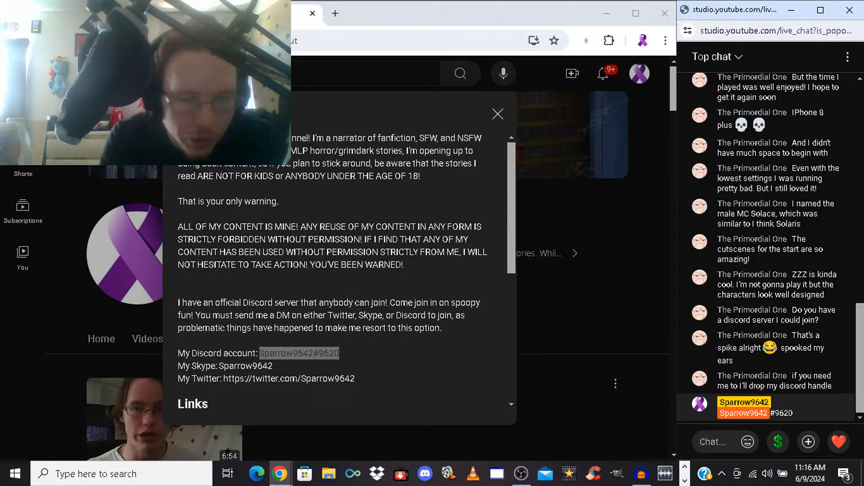
click(498, 114)
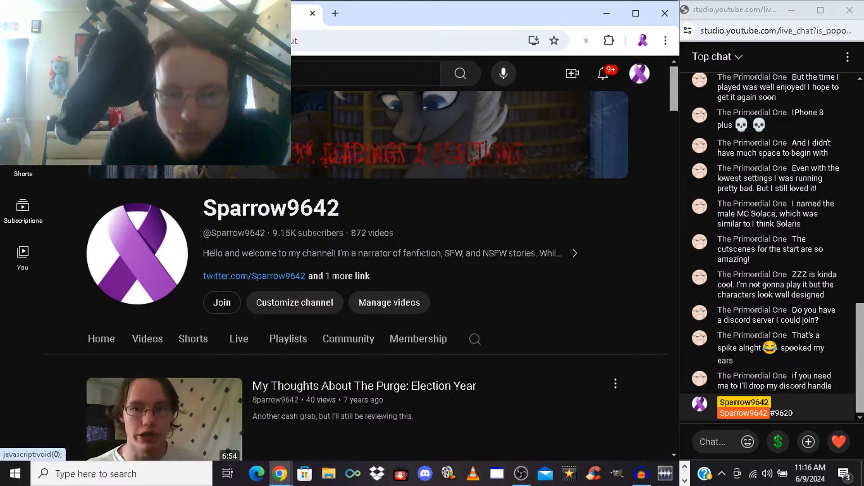
Reopen the channel's full description and examine its contact accounts, links and channel details
click(339, 276)
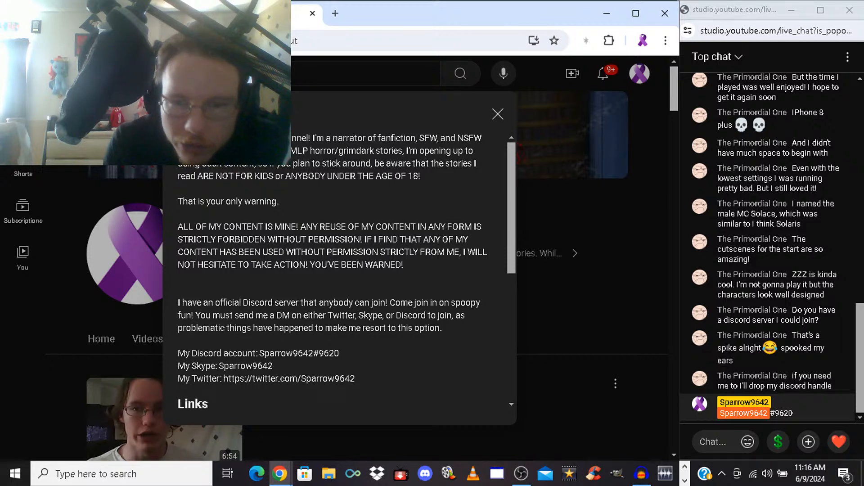
scroll(342, 270, down, 5)
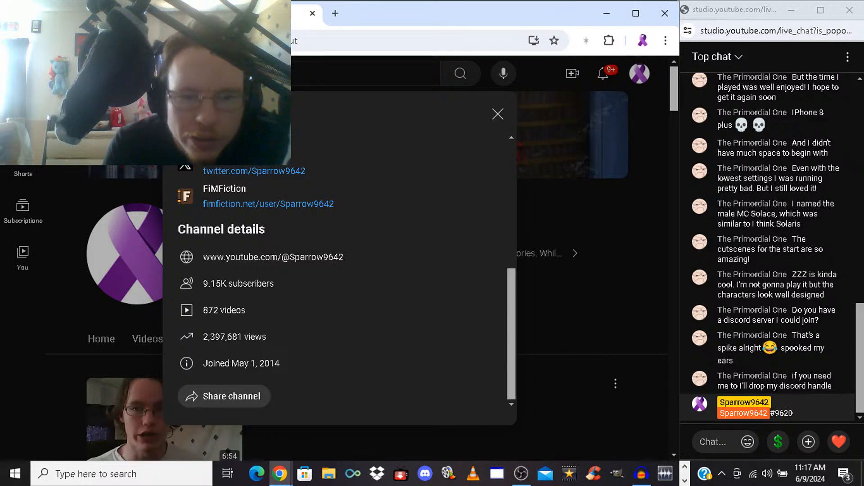
scroll(342, 270, up, 2)
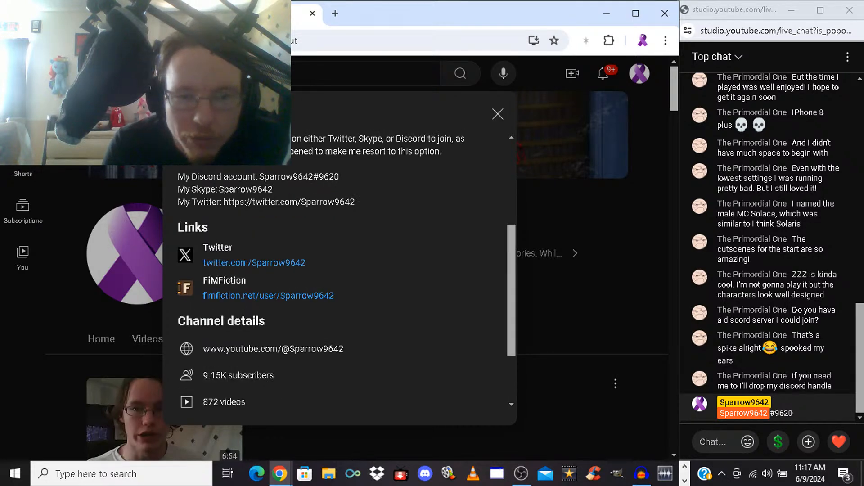
Close the channel description and its browser tab, minimize the browser, and switch back to the FL Studio playlist
scroll(342, 270, up, 4)
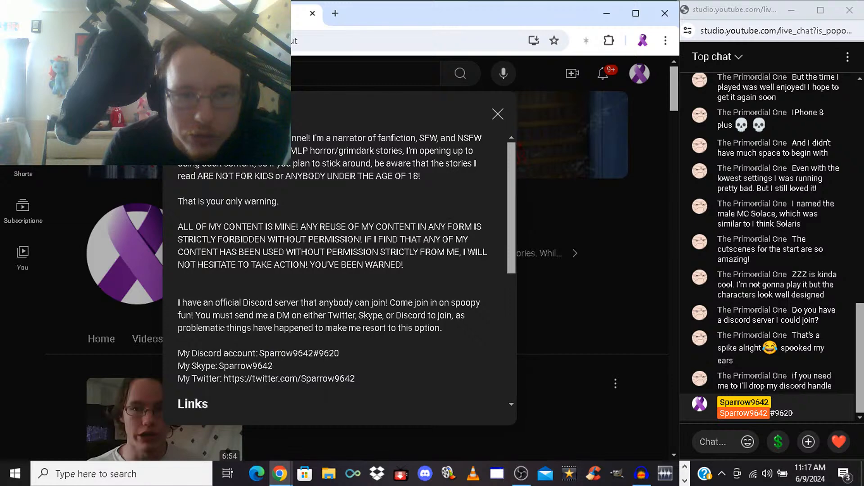
click(497, 114)
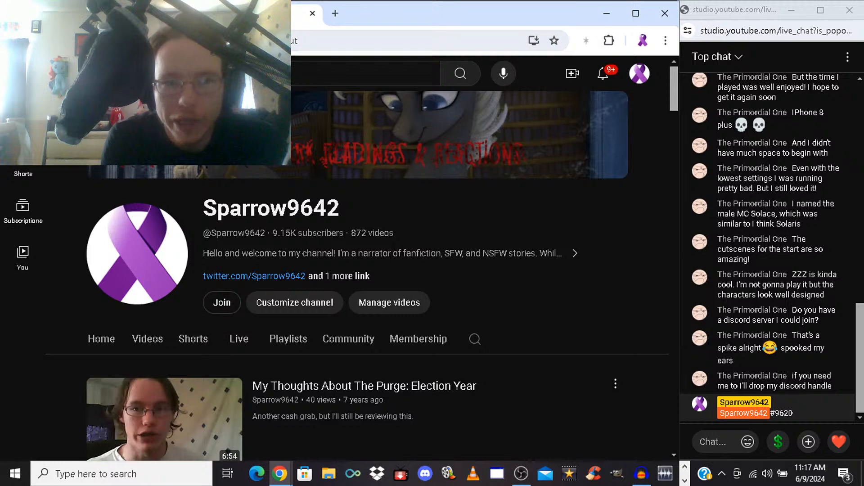
click(312, 14)
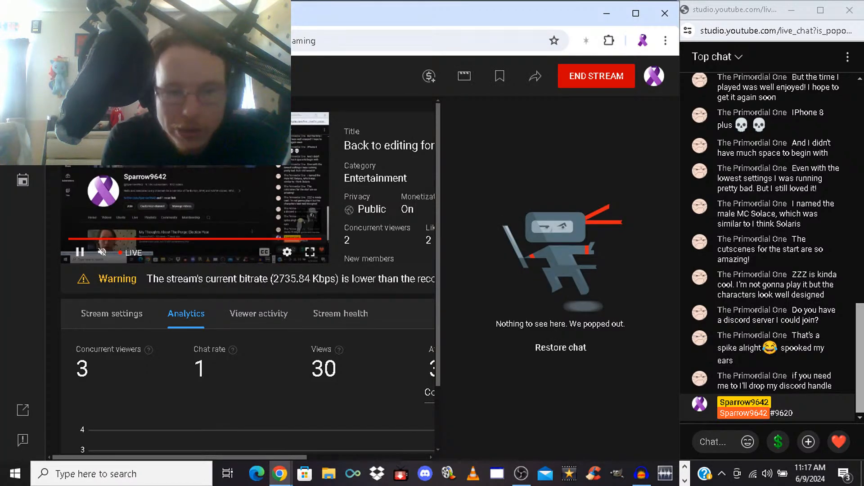
click(607, 13)
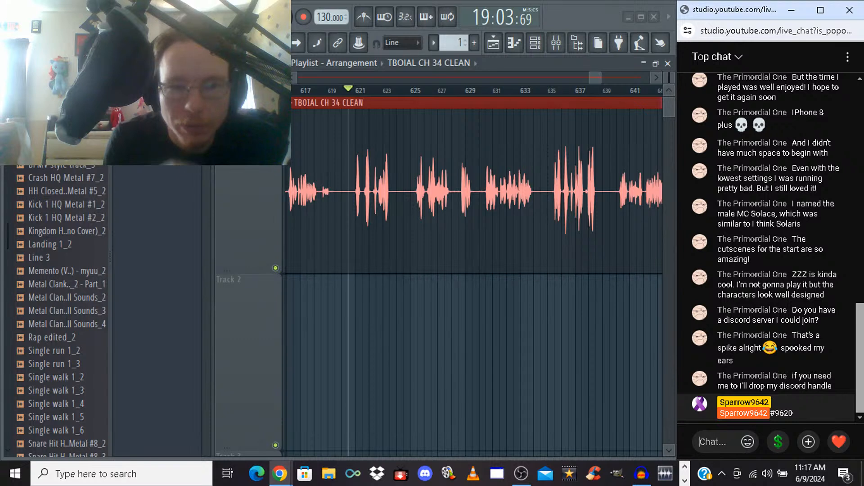
click(721, 442)
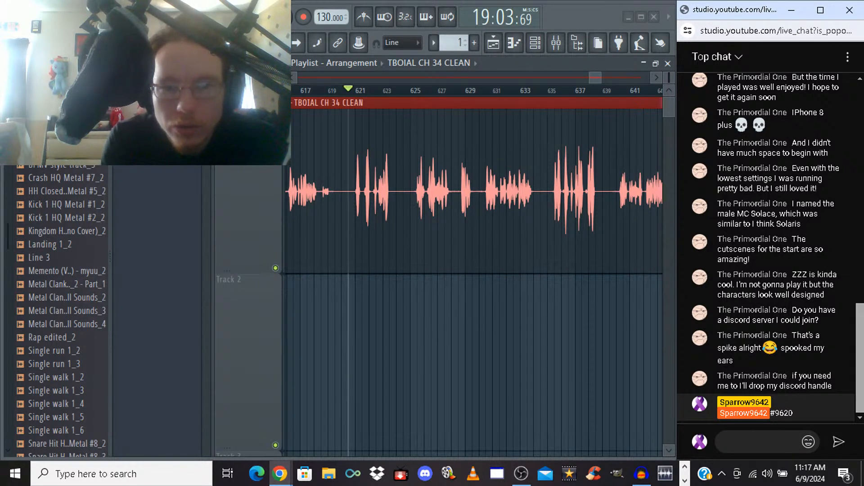
key(alt+Tab)
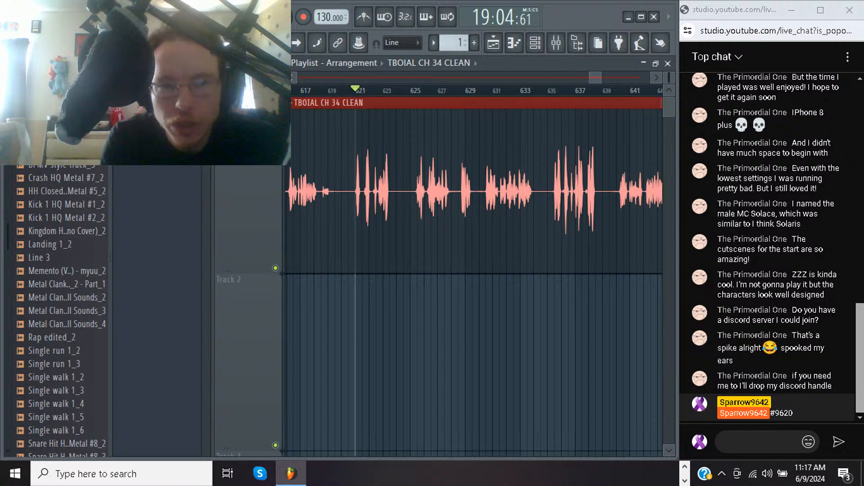
Play back the isolated tall peak just before bar 553 in the CH 34 CLEAN clip to check its volume
scroll(473, 282, left, 10)
scroll(474, 283, left, 6)
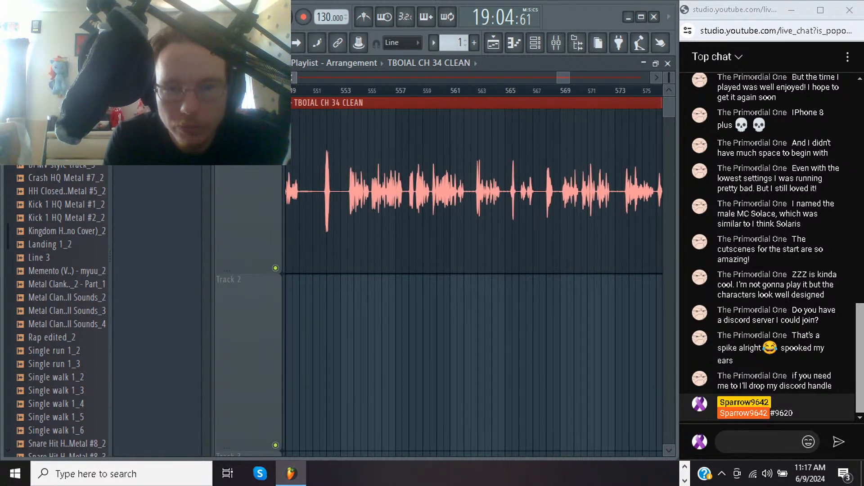
scroll(474, 282, left, 1)
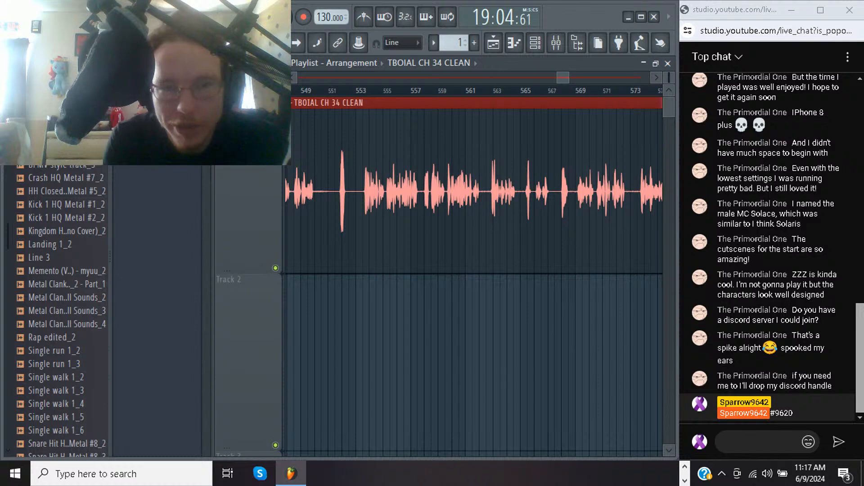
click(342, 91)
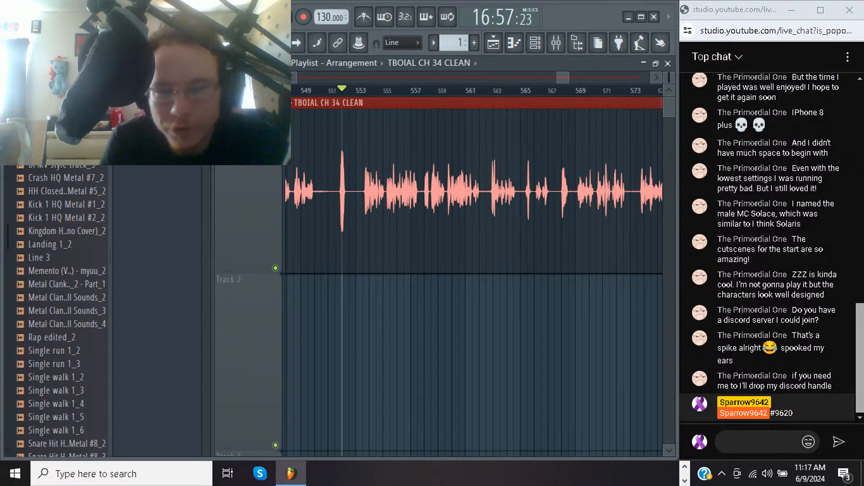
key(space)
key(space)
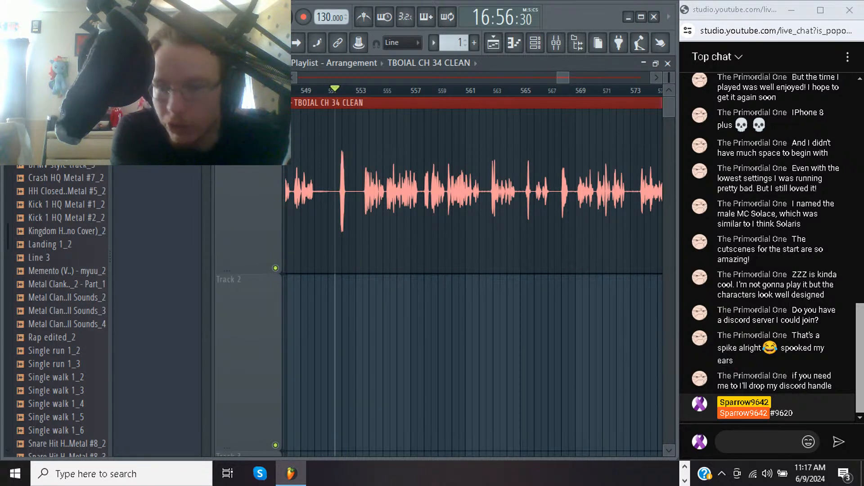
key(space)
key(space)
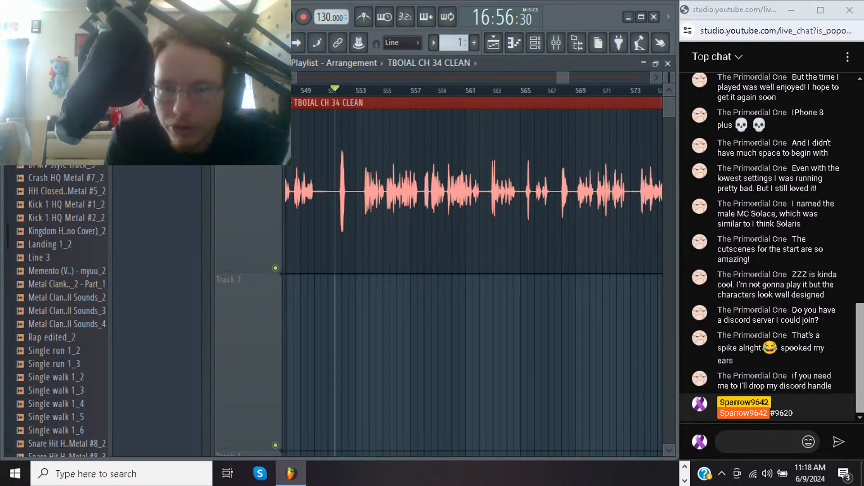
Play the closing section of the CH 34 CLEAN clip from bar 697 and listen for volume spikes up to its end
drag(562, 78, 567, 78)
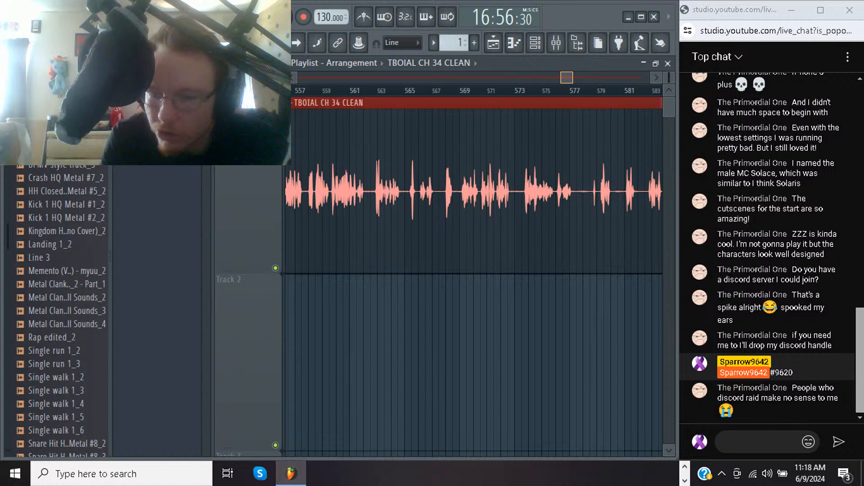
drag(567, 78, 627, 77)
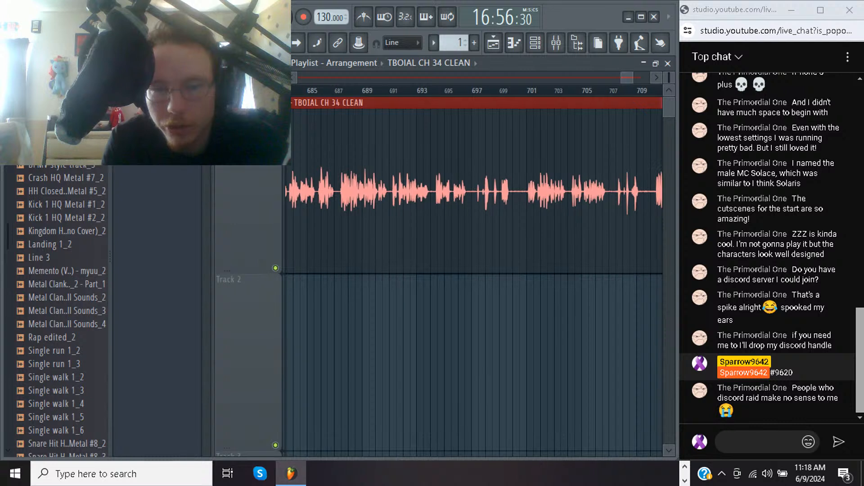
click(478, 91)
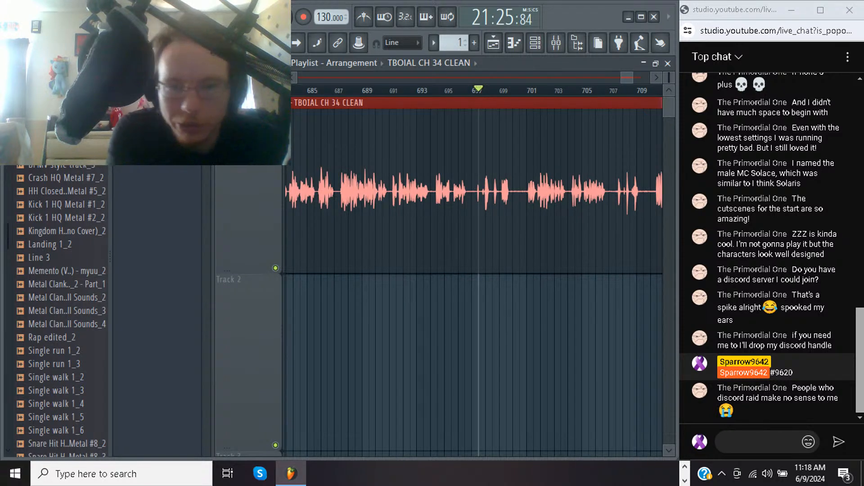
key(space)
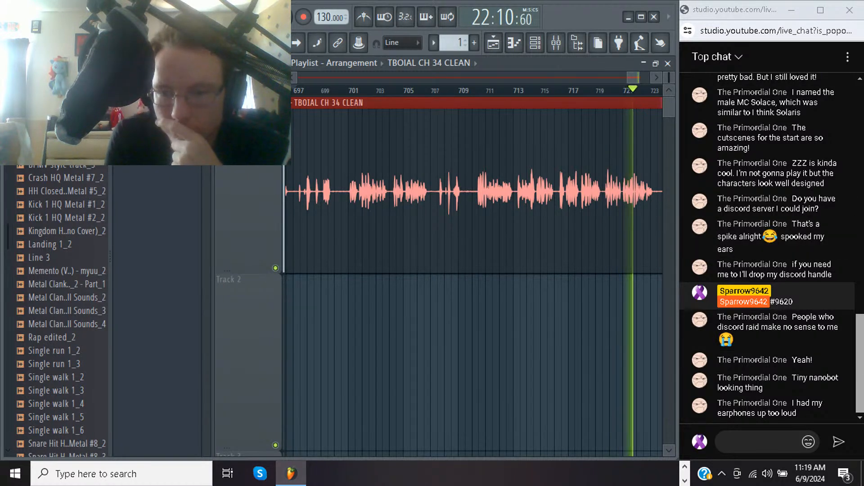
scroll(473, 275, down, 3)
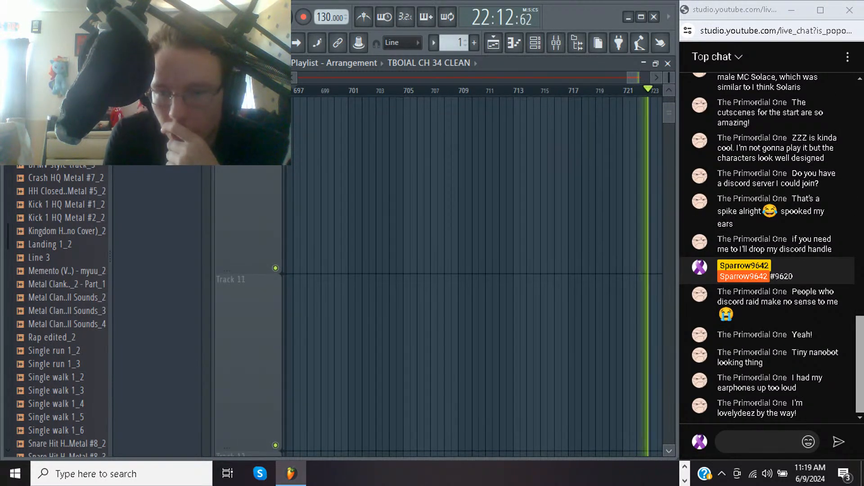
scroll(473, 275, up, 2)
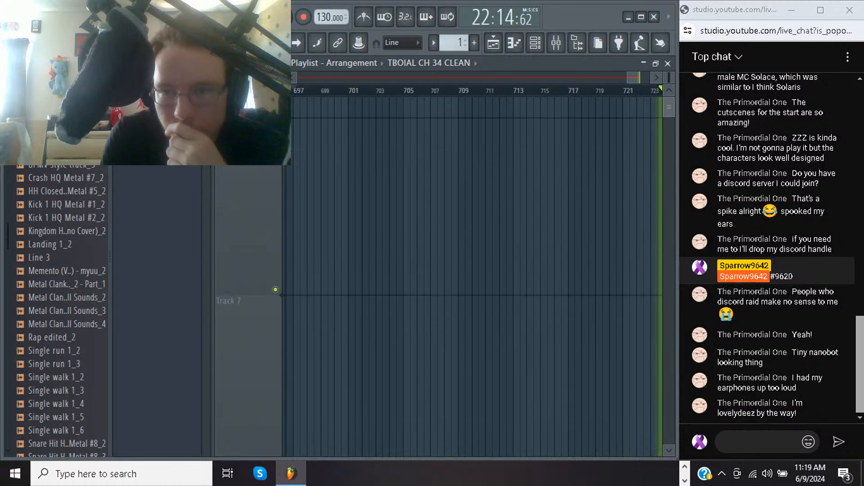
scroll(472, 275, up, 3)
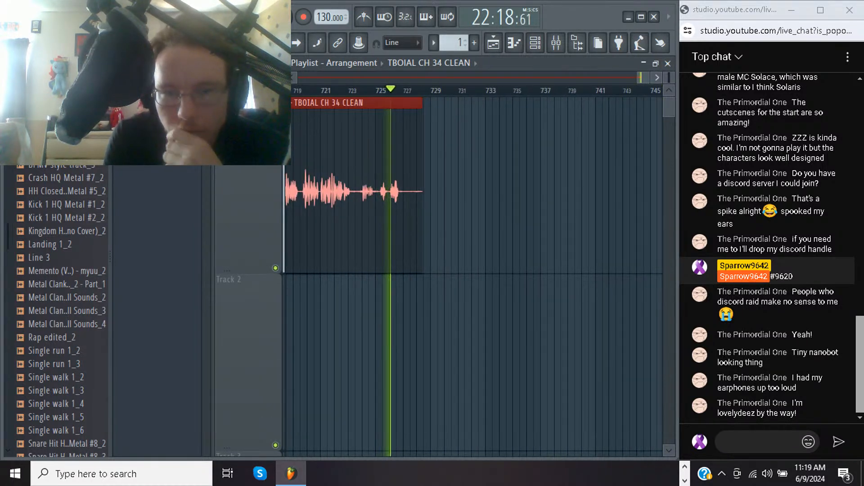
key(space)
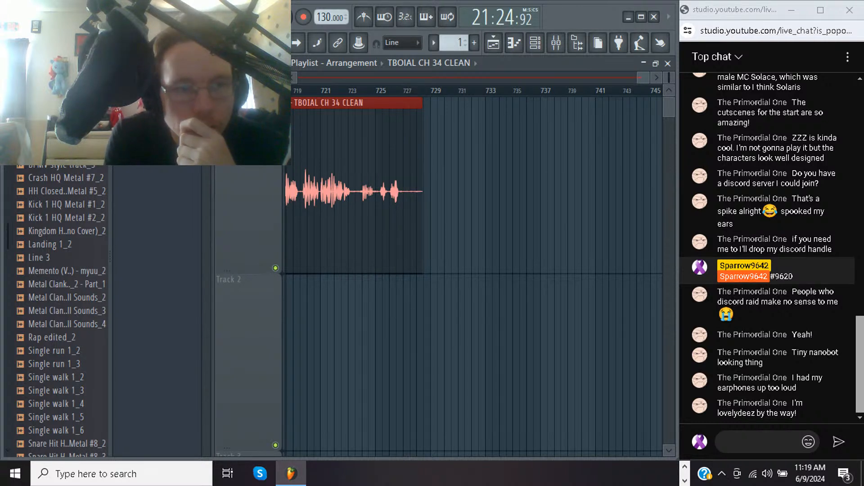
Export the project as an MP3 named TBOIAL CH 34 EQ CLEAN in the Music folder and start rendering it
click(23, 7)
click(45, 70)
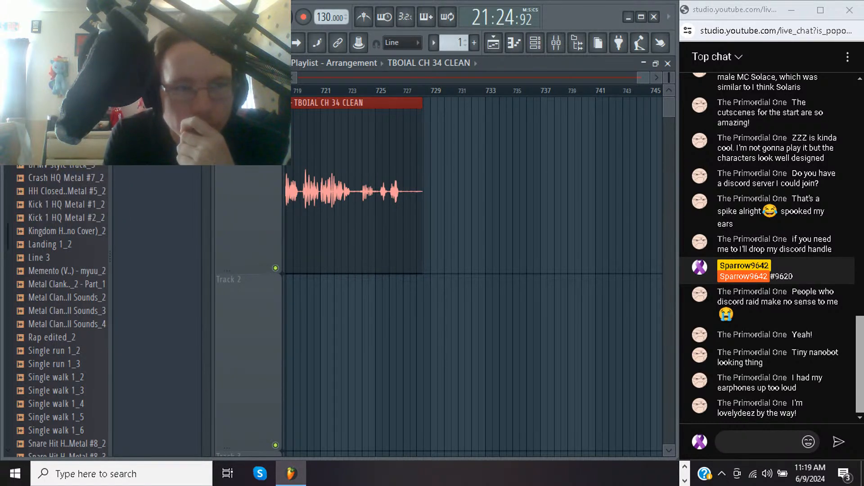
click(23, 8)
mouse_move(45, 128)
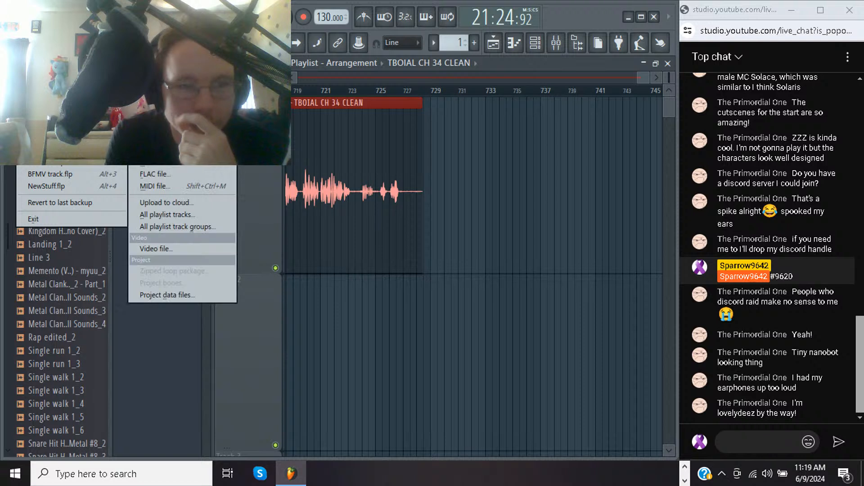
click(156, 139)
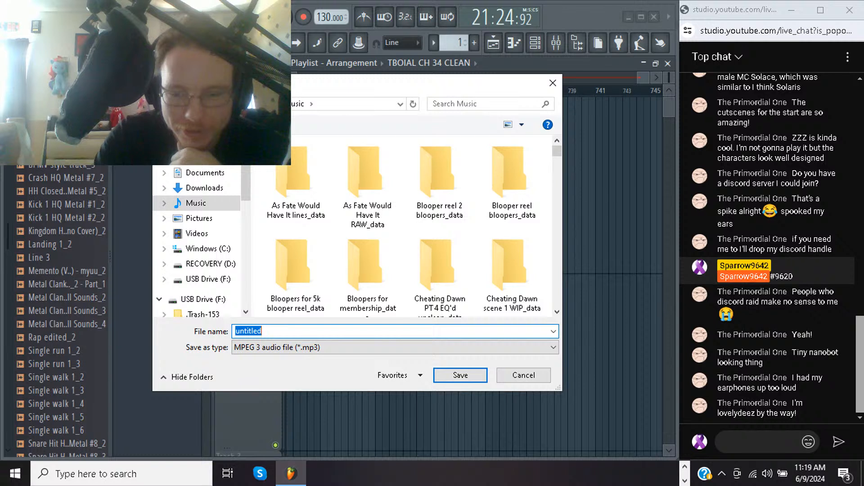
key(BackSpace)
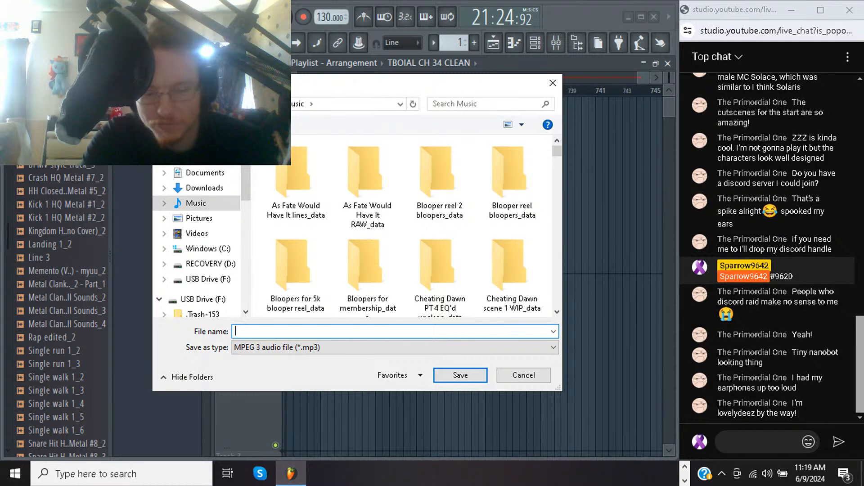
text(t)
key(BackSpace)
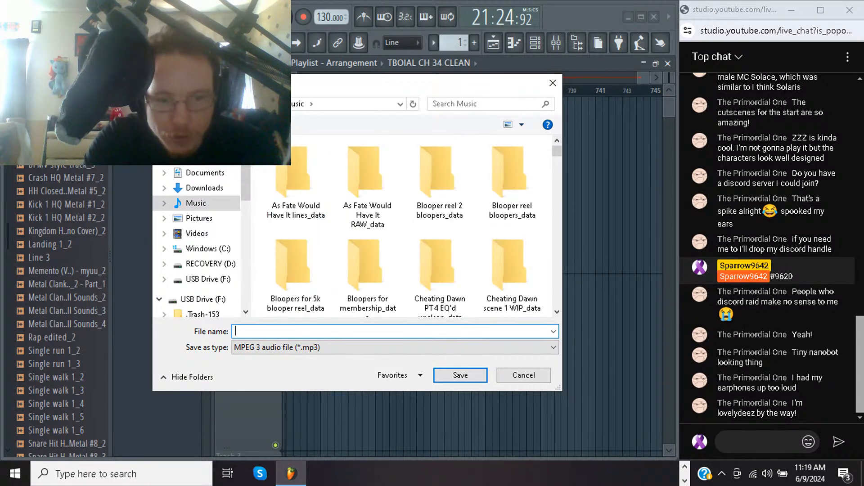
text(TBOIAL)
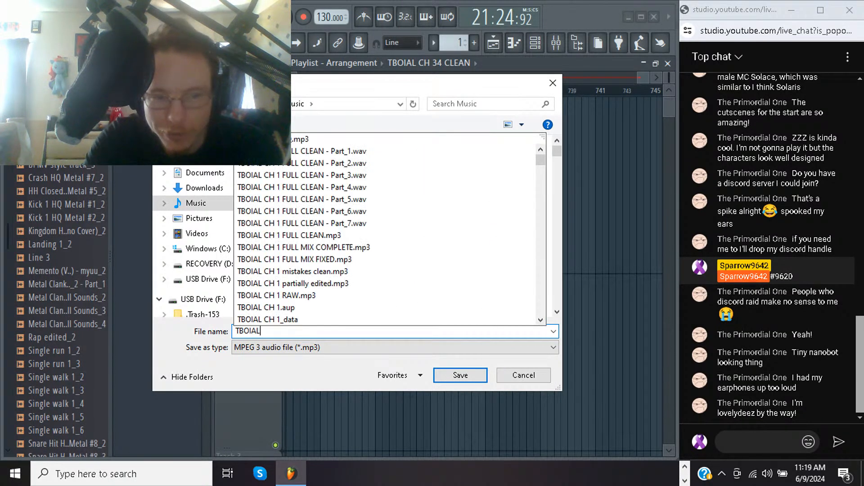
text( CH 34)
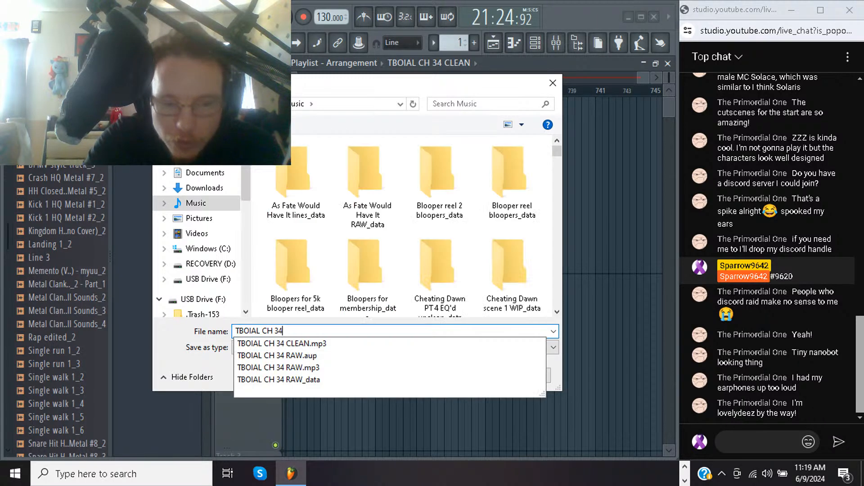
text( EQ CLEAN)
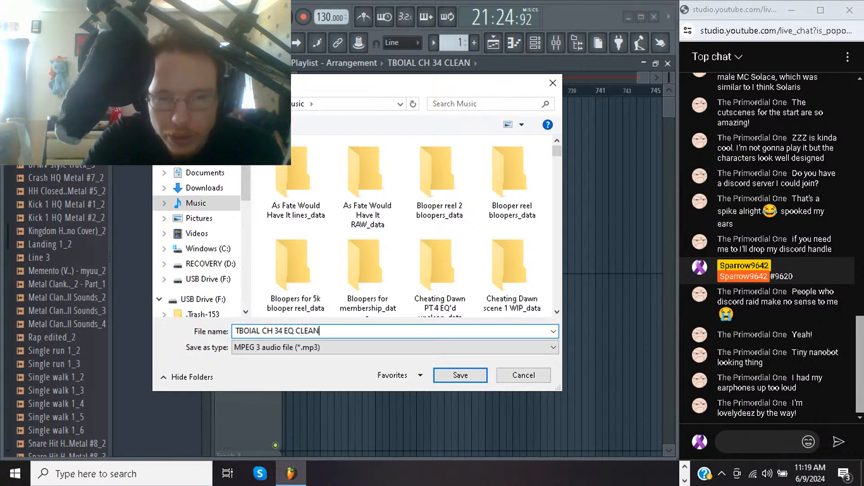
key(Return)
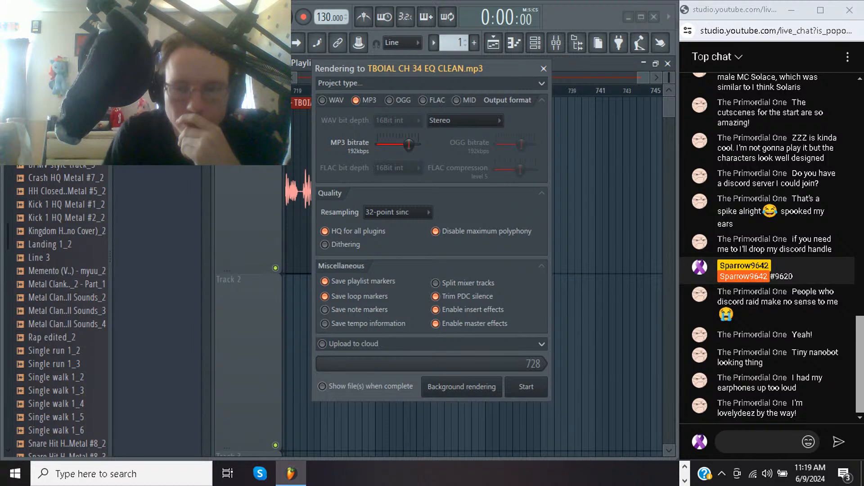
key(Return)
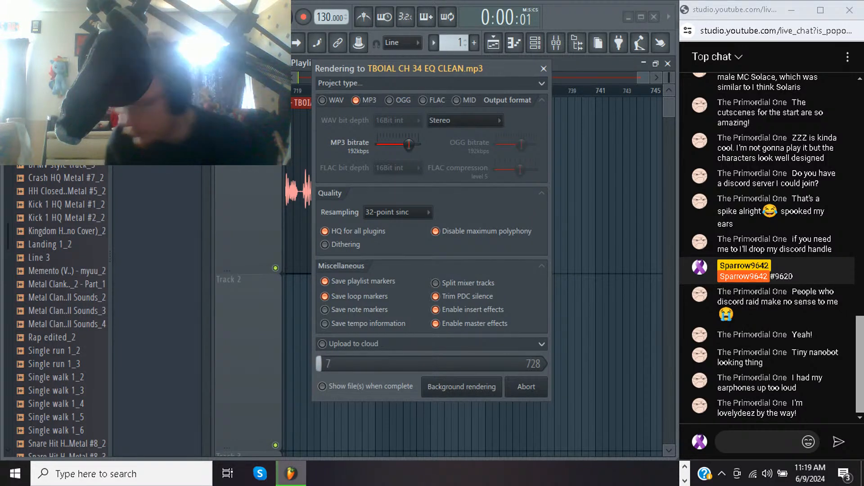
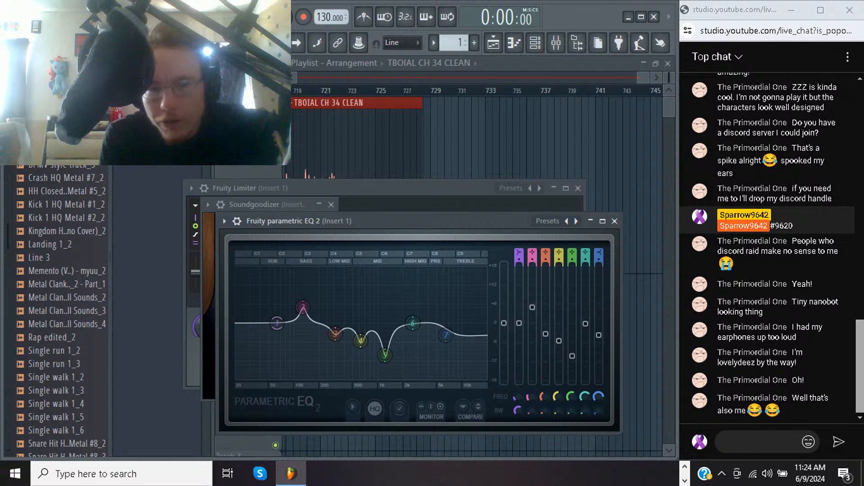
Delete the TBOIAL CH 34 CLEAN clip from the first playlist track
click(410, 90)
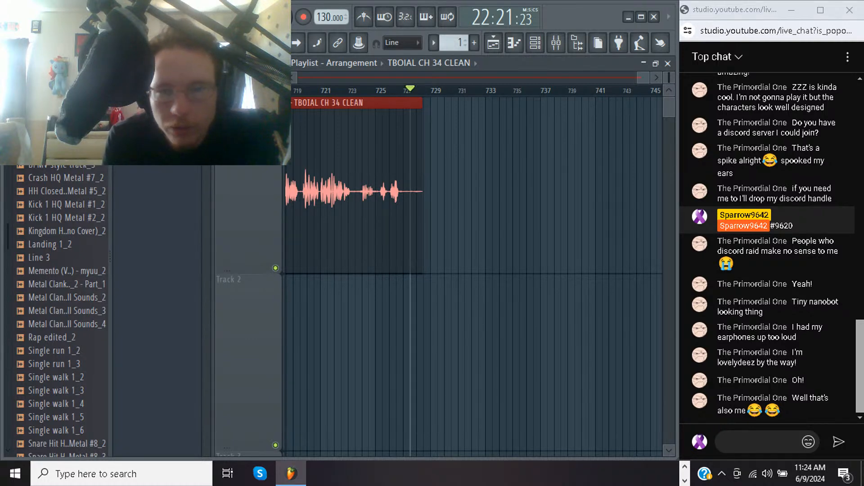
drag(643, 78, 304, 77)
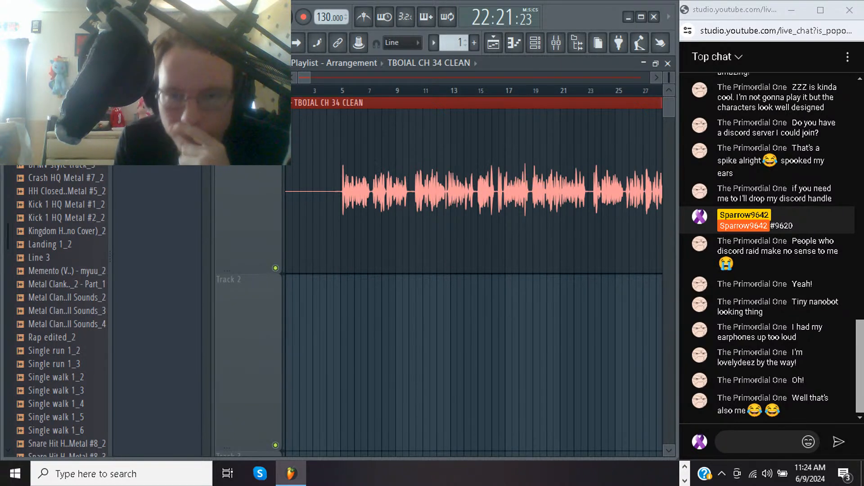
key(Delete)
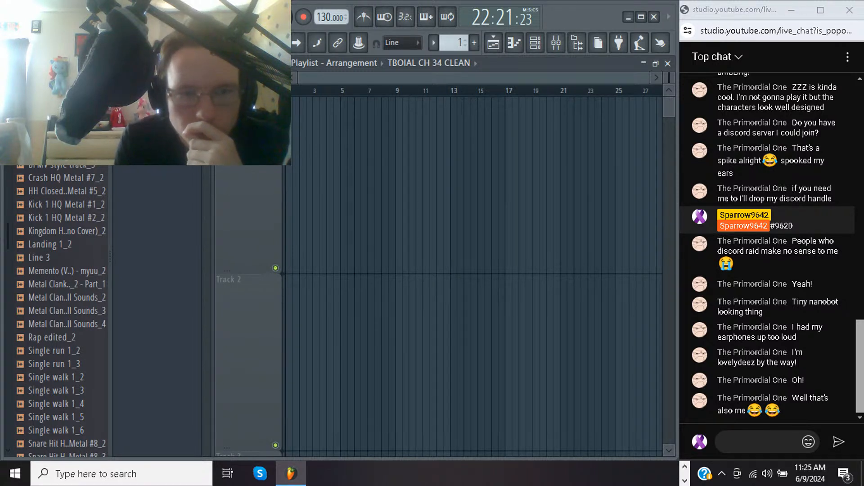
Load TBOIAL CH 35 CLEAN.mp3 from the Music folder as the sample of the TBOIAL CH 34 CLEAN audio clip
right_click(158, 117)
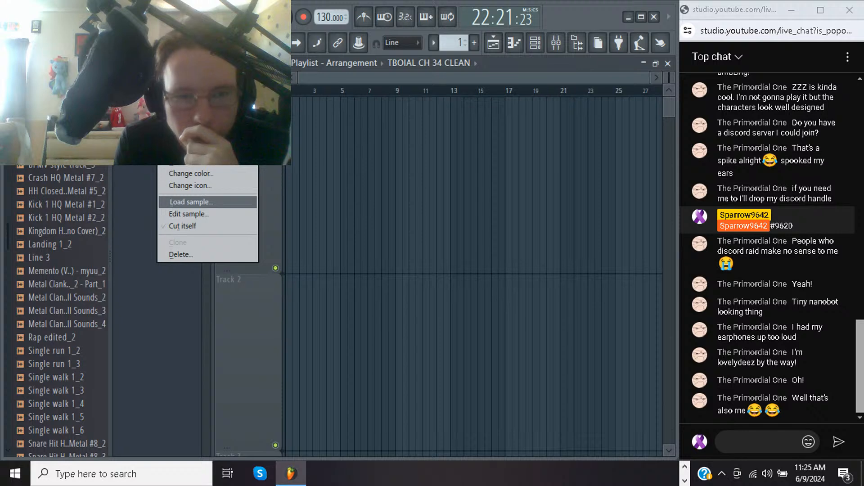
click(189, 202)
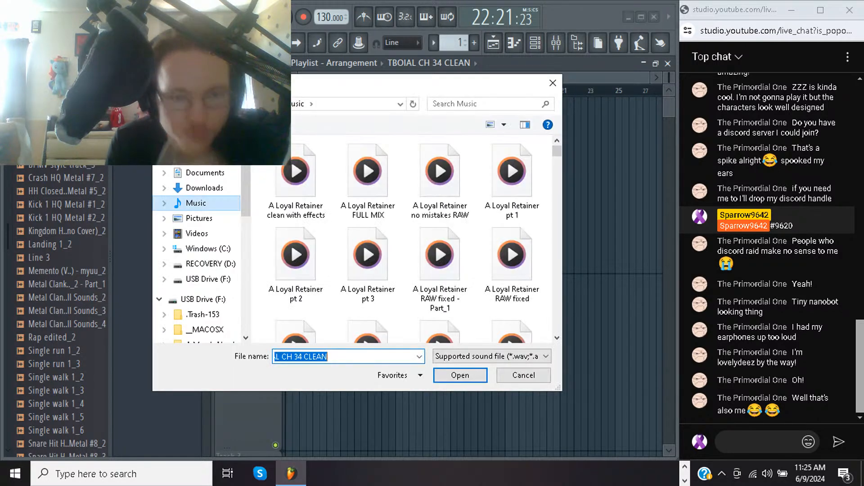
text(R)
key(BackSpace)
text(TBOIAL CH )
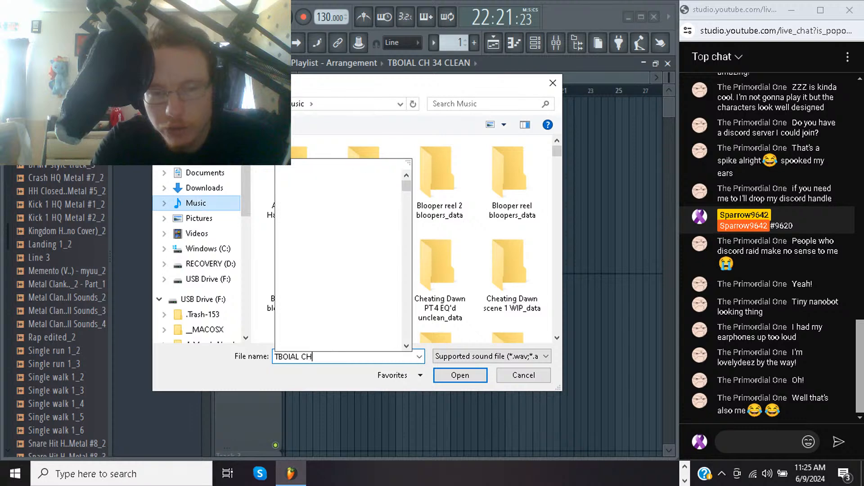
text(35)
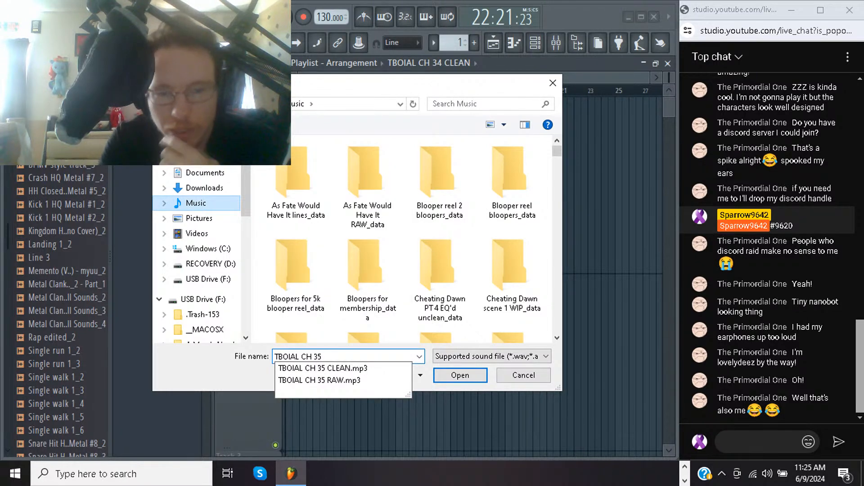
key(Down)
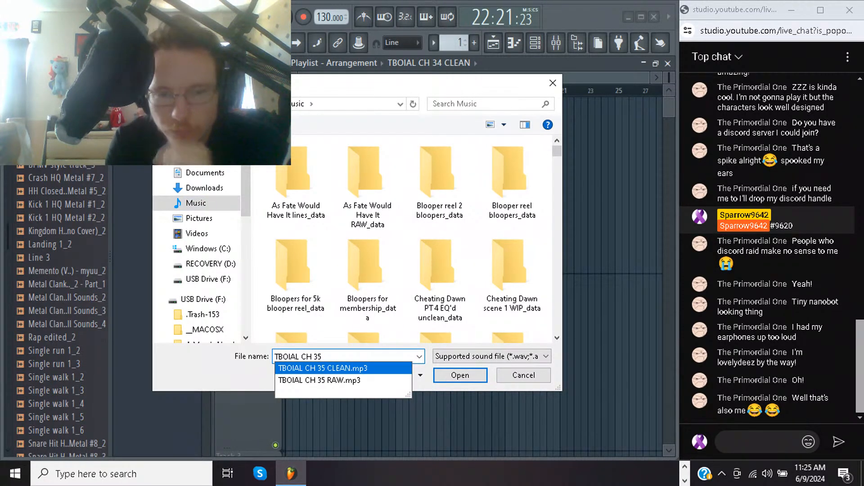
key(Return)
key(Return)
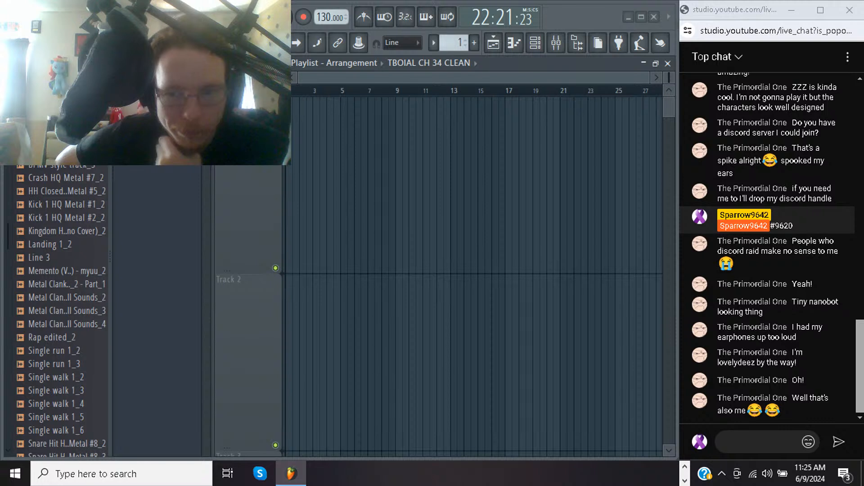
key(ctrl+n)
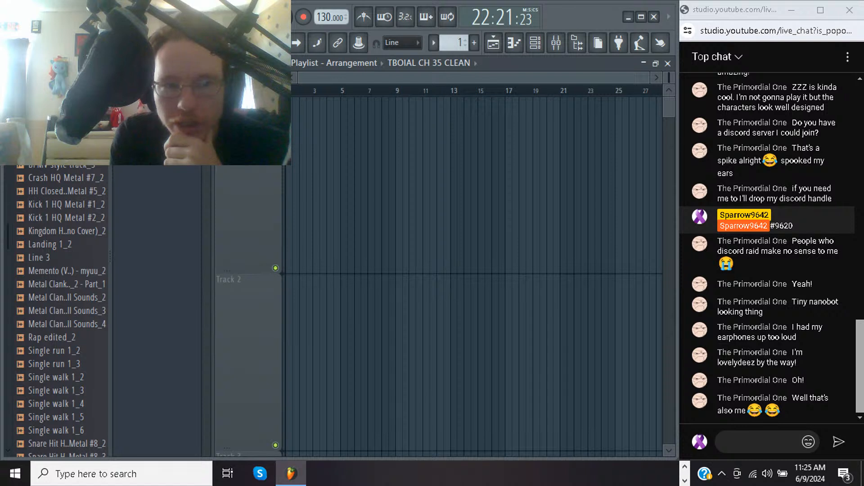
Place the TBOIAL CH 35 CLEAN clip at the start of the first playlist track and check its full extent
drag(157, 112, 304, 147)
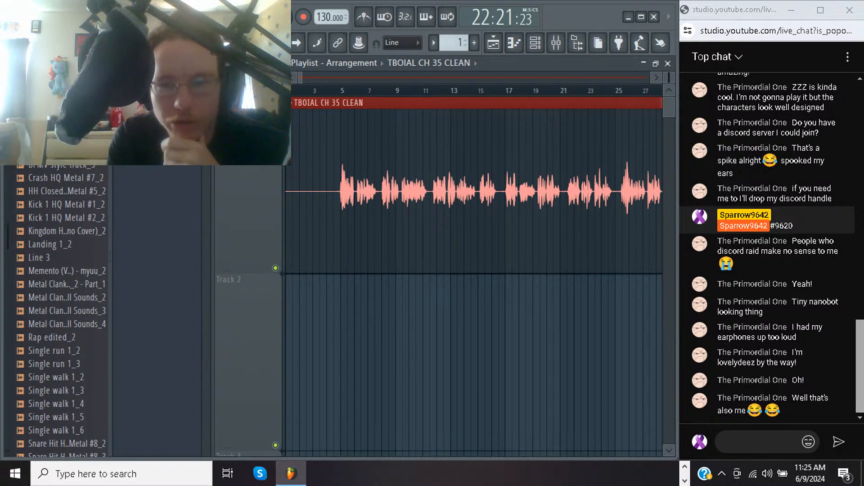
key(shift+4)
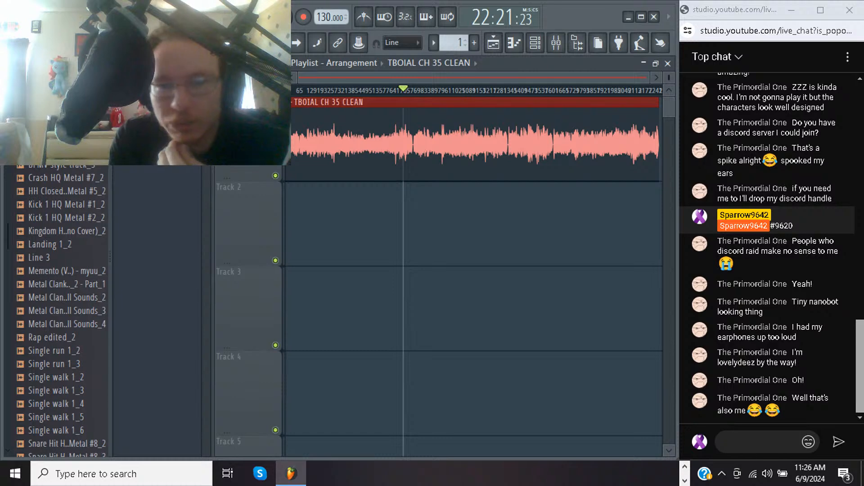
drag(644, 144, 662, 144)
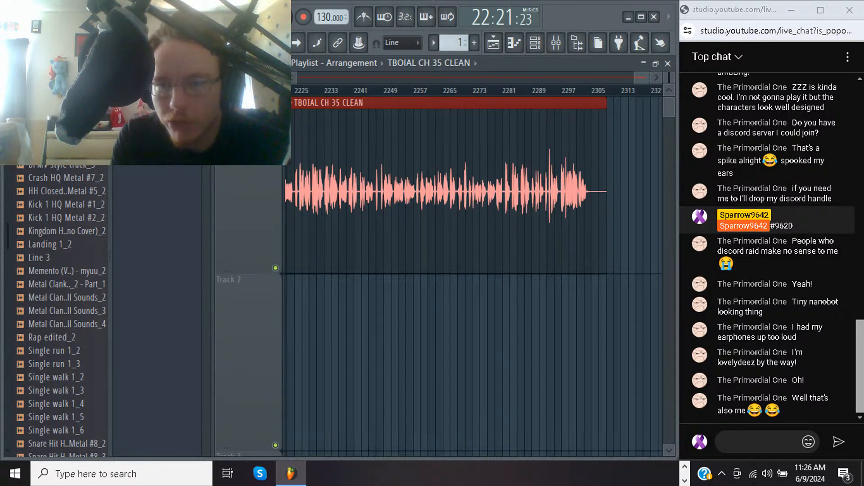
drag(641, 78, 305, 77)
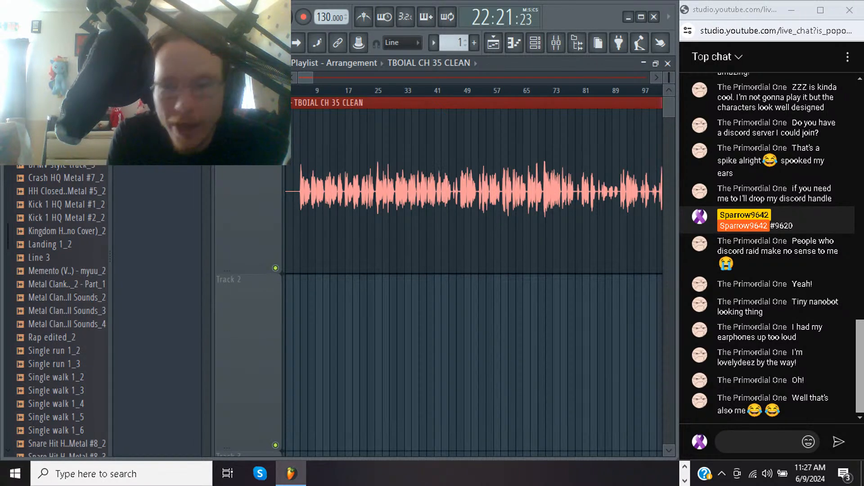
Listen to the TBOIAL CH 35 CLEAN clip from its beginning and from about bar 77
key(space)
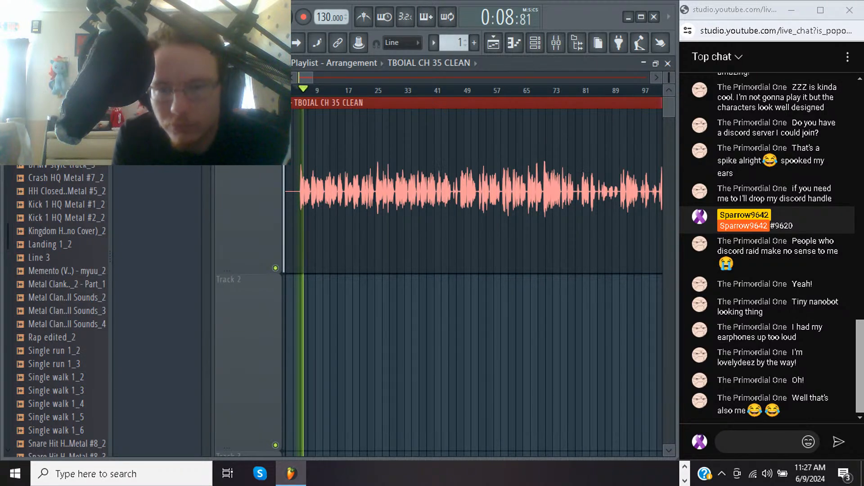
key(space)
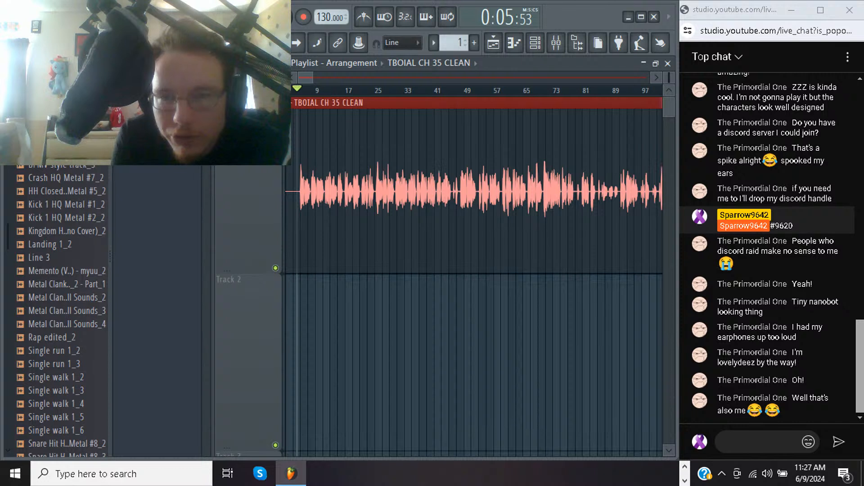
click(568, 90)
key(space)
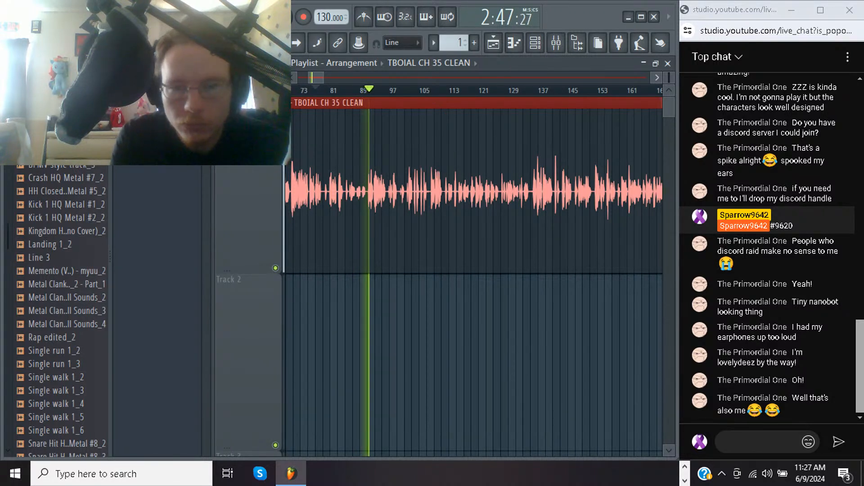
key(space)
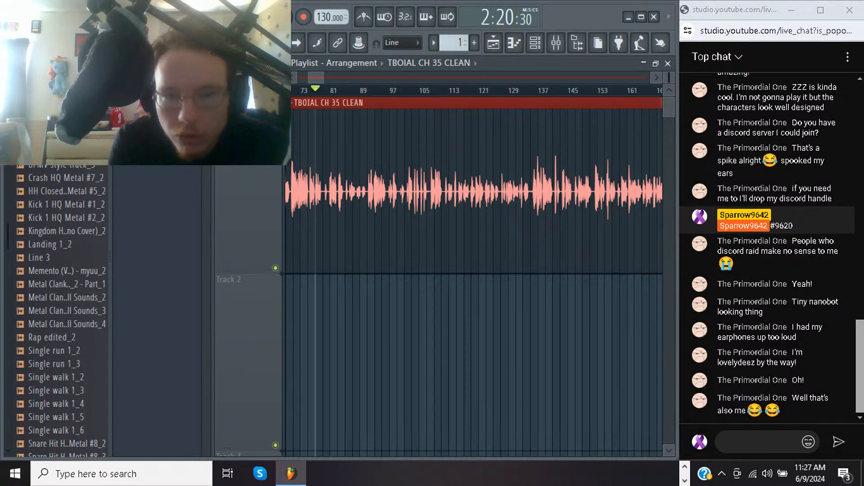
Play back the cluster of sharp peaks in the clip from about bar 298
drag(308, 78, 319, 77)
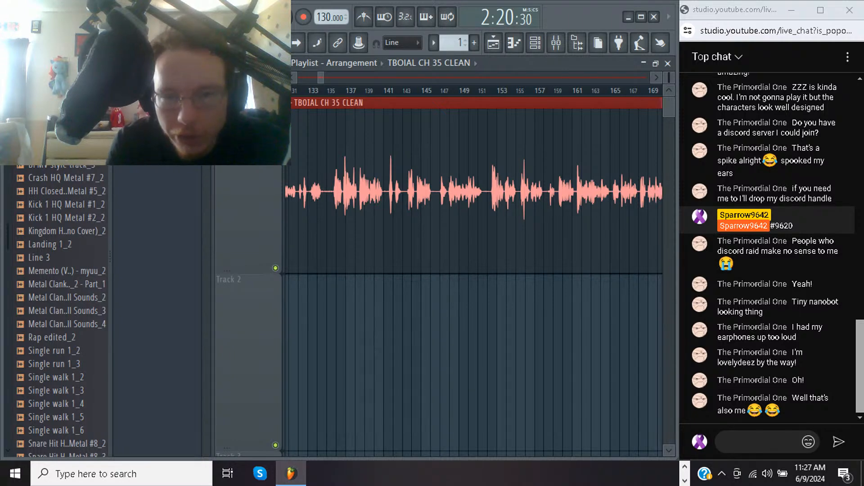
drag(321, 78, 342, 78)
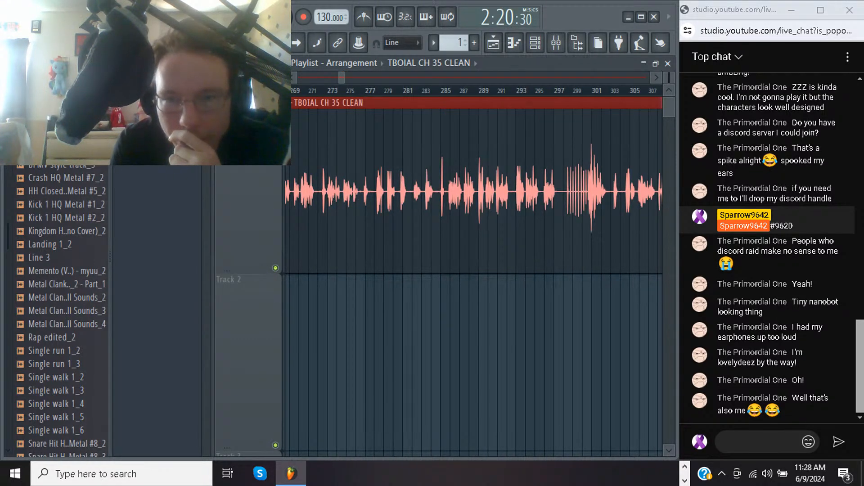
click(564, 91)
key(space)
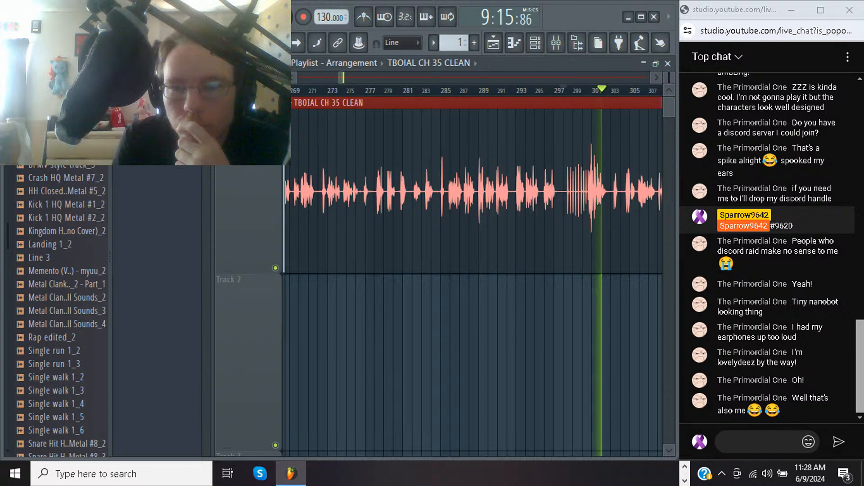
key(space)
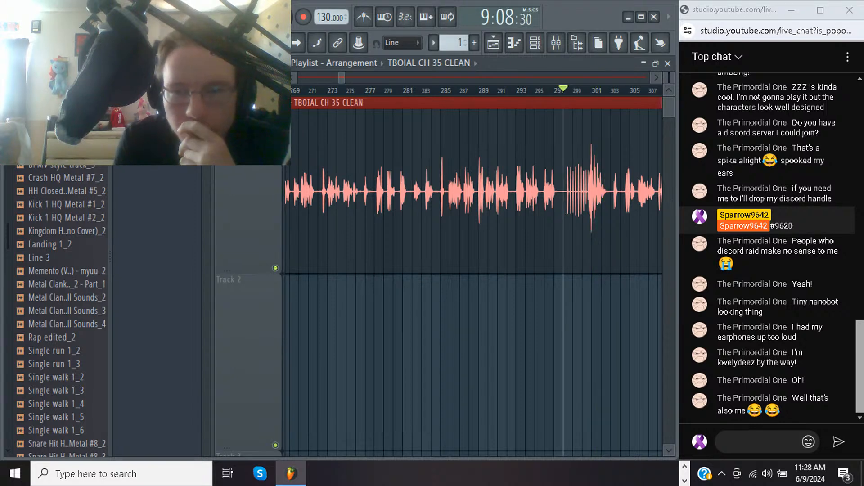
Inspect the waveform for further peaks up to bar 717 and listen to the clip from about bar 712
click(657, 78)
scroll(474, 273, right, 15)
scroll(474, 273, right, 8)
scroll(474, 273, right, 20)
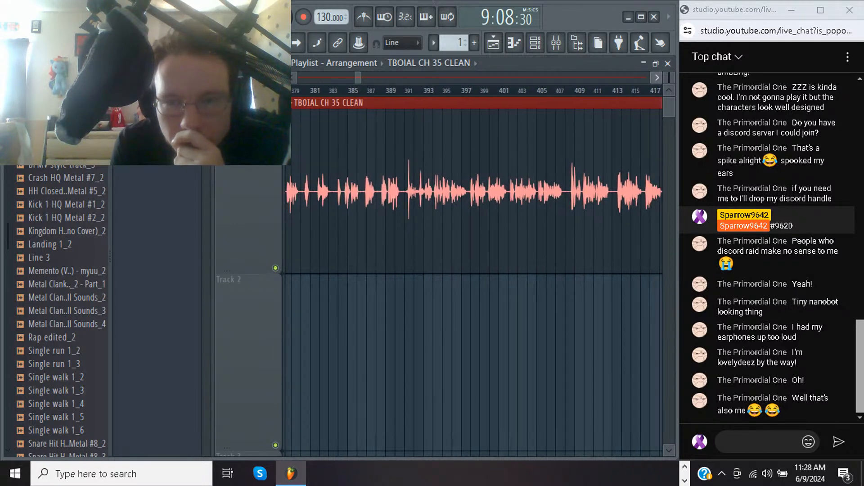
scroll(474, 273, right, 11)
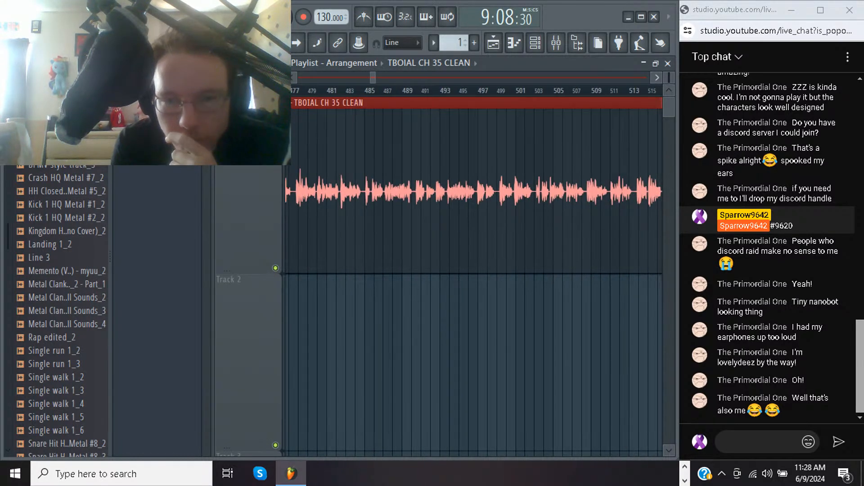
scroll(473, 273, right, 20)
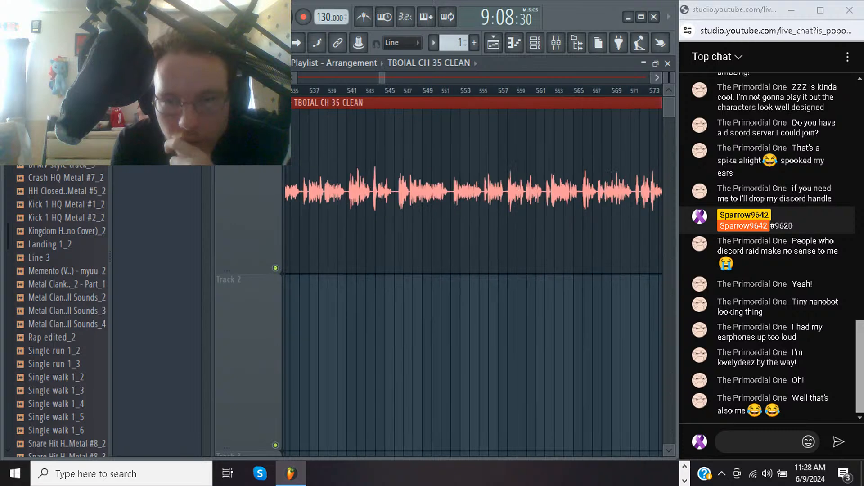
scroll(473, 273, right, 1)
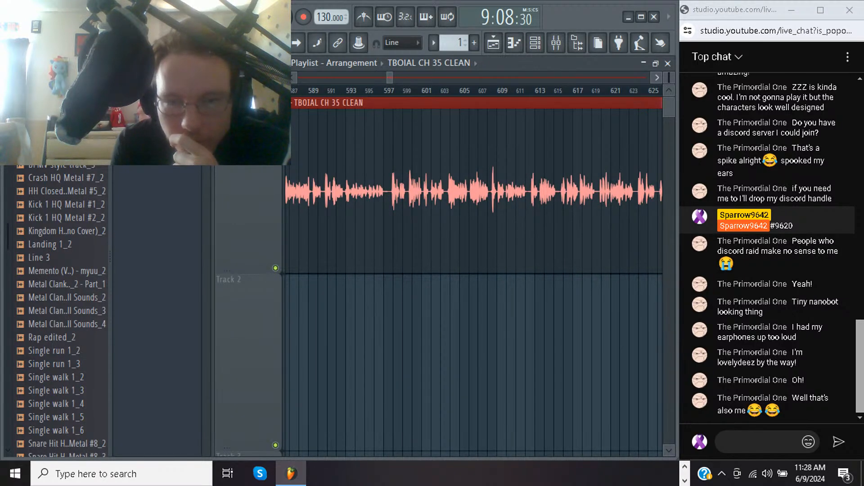
scroll(474, 273, right, 18)
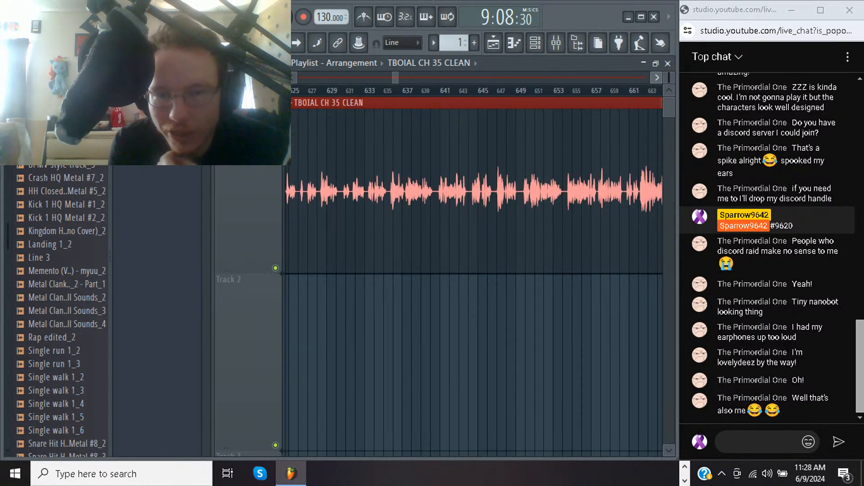
scroll(473, 273, right, 6)
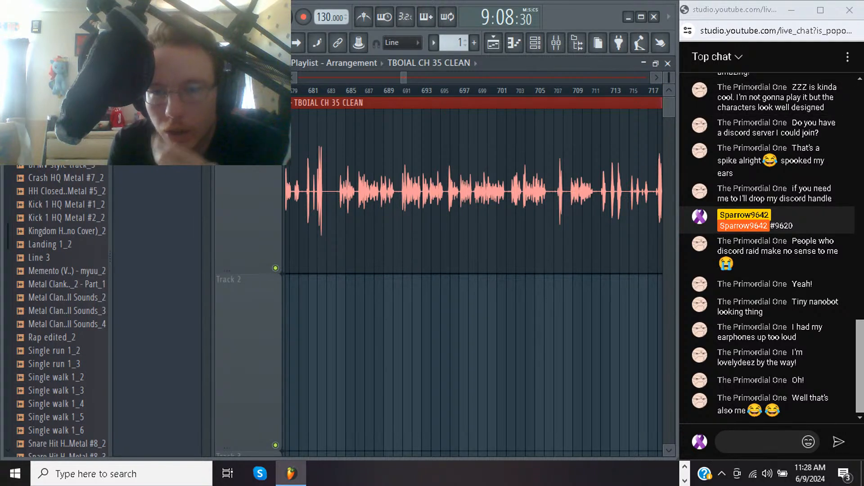
click(601, 91)
key(space)
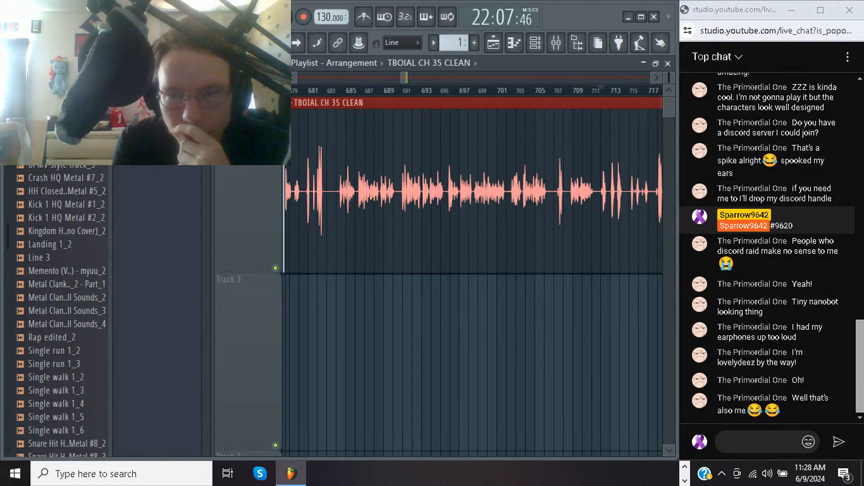
key(space)
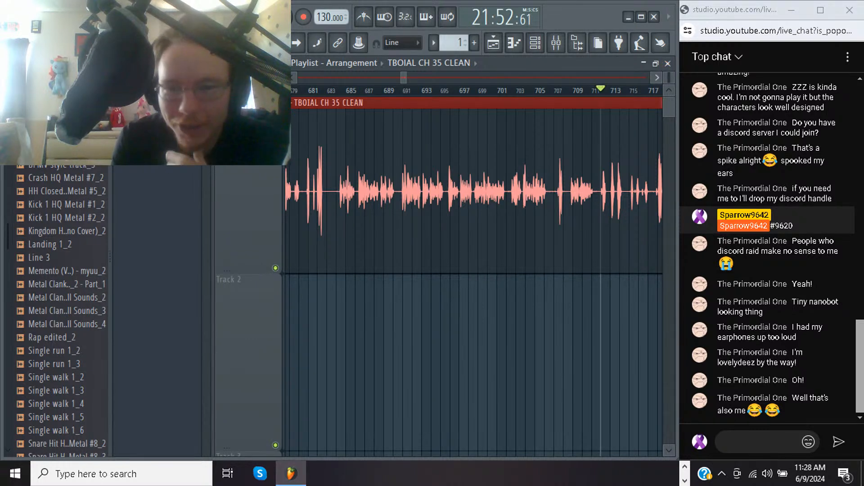
Listen to the clip from about bar 721 and examine the waveform beyond bar 785
scroll(473, 270, right, 5)
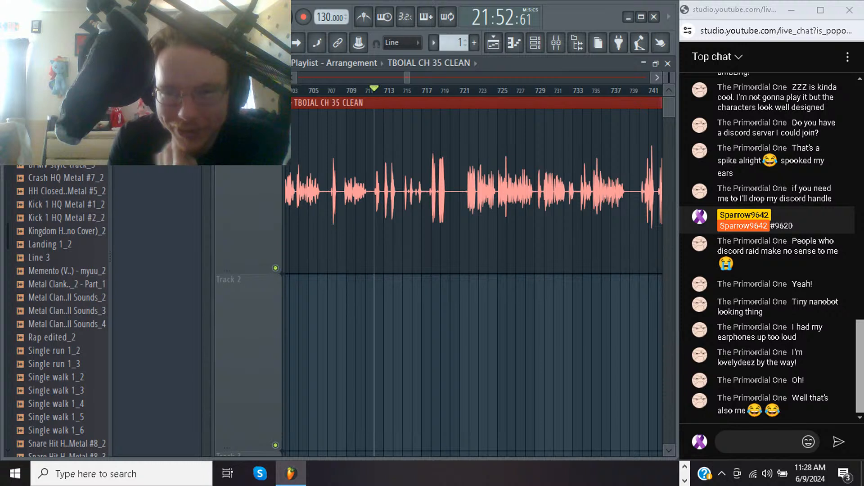
click(459, 91)
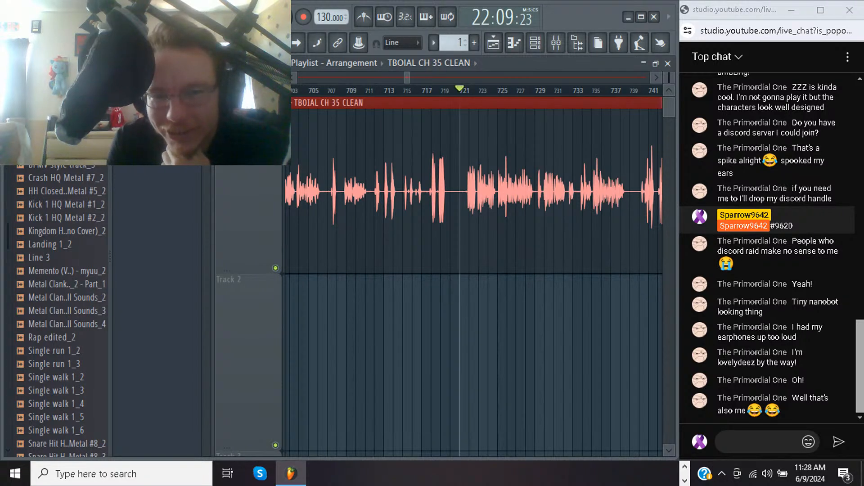
key(space)
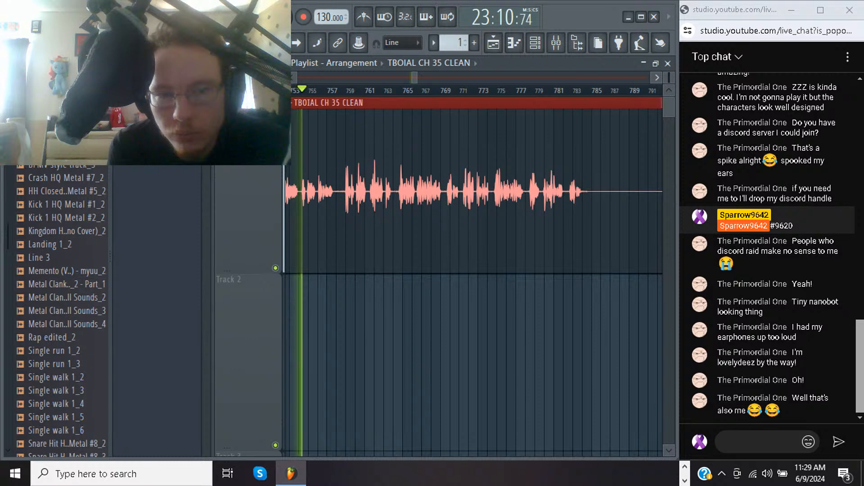
key(space)
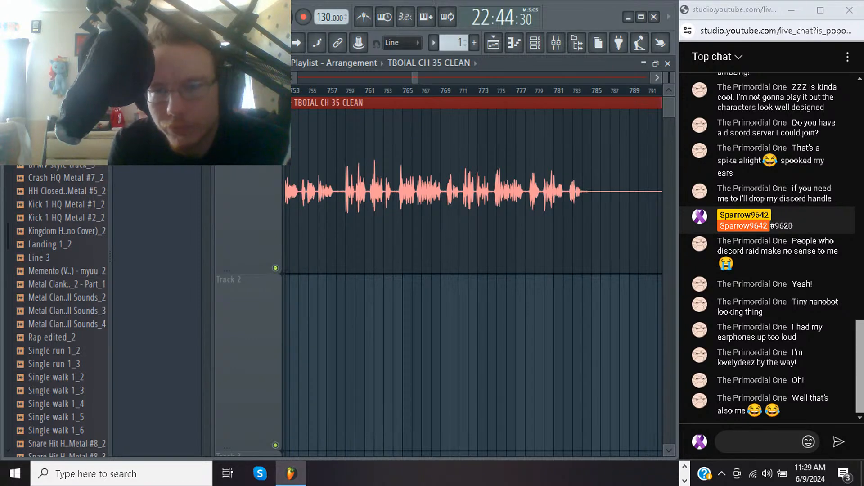
scroll(474, 275, right, 5)
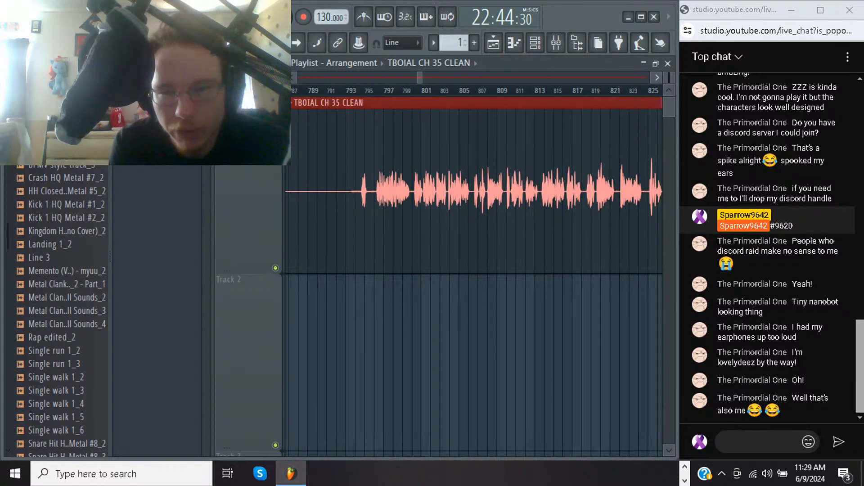
Inspect the waveform up to bar 901 and replay the sharp peak in the clip from about bar 883
scroll(474, 275, right, 4)
scroll(474, 274, right, 5)
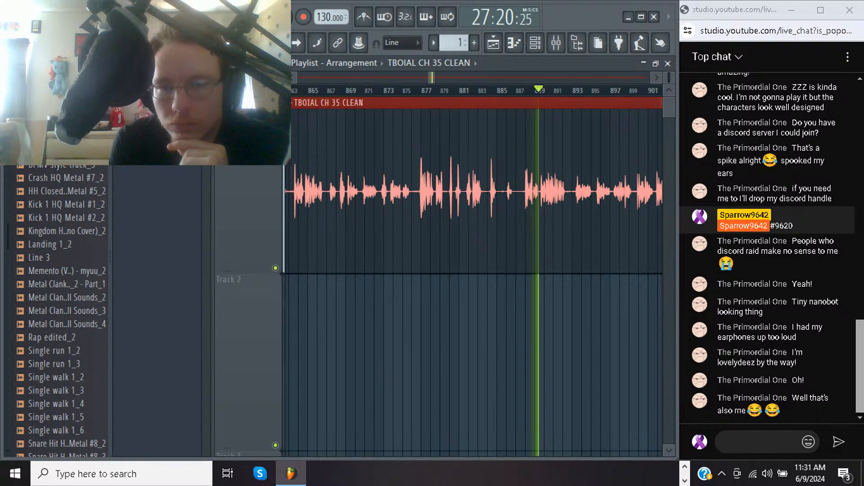
click(488, 90)
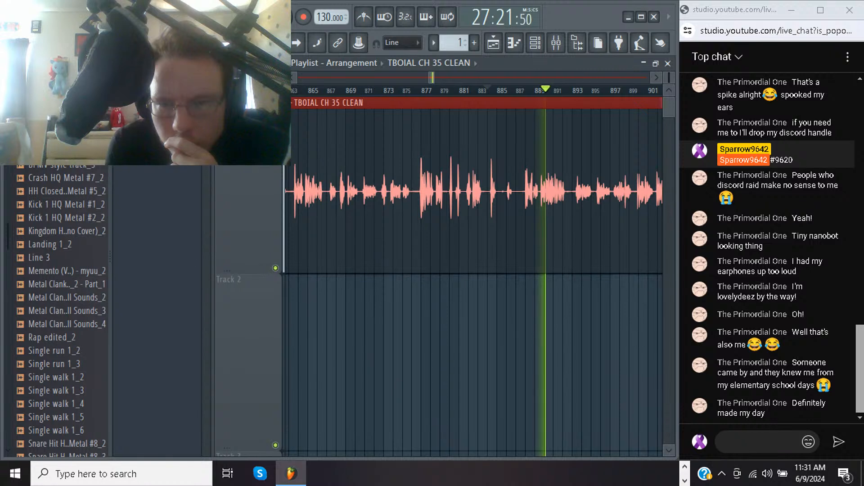
key(space)
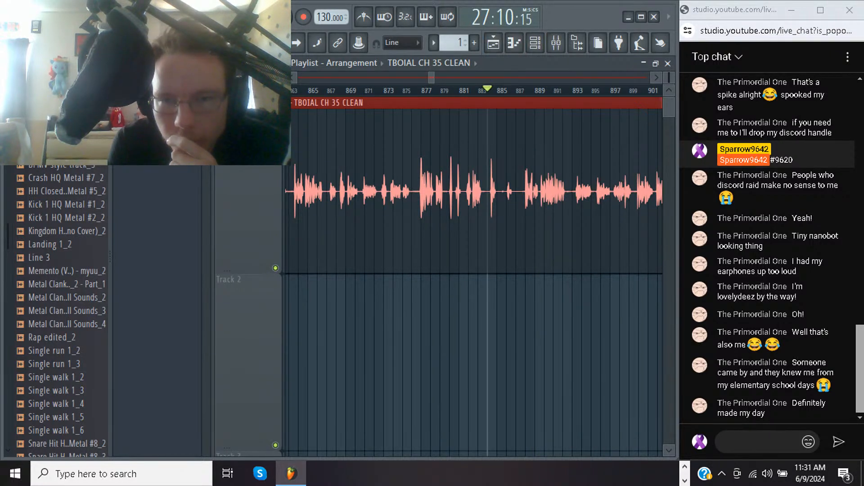
key(space)
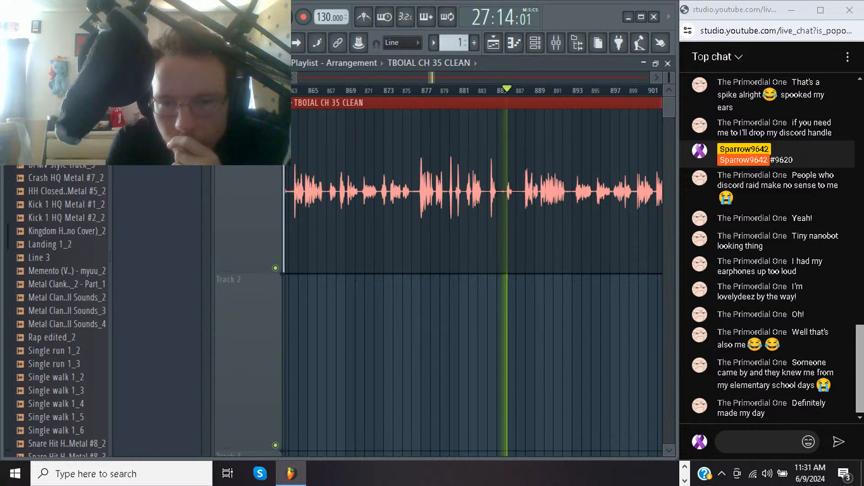
key(space)
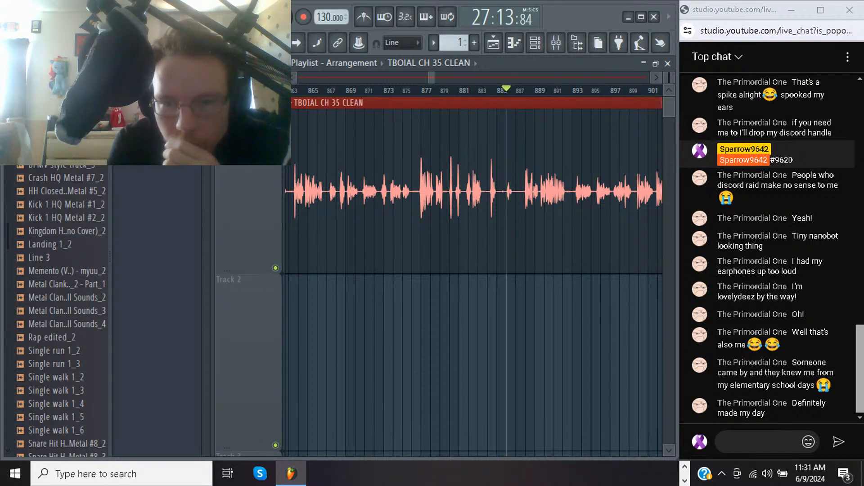
key(space)
key(space)
key(space)
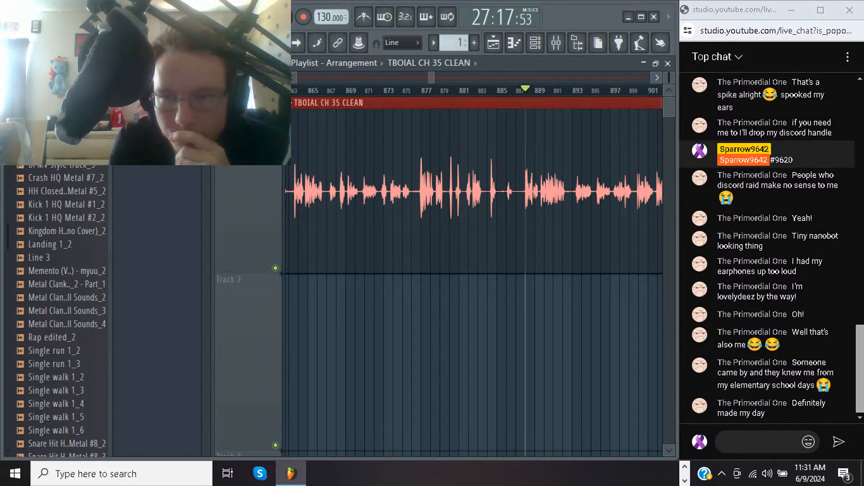
Listen to the TBOIAL CH 35 CLEAN clip from about bar 893 through about bar 913
scroll(474, 270, right, 6)
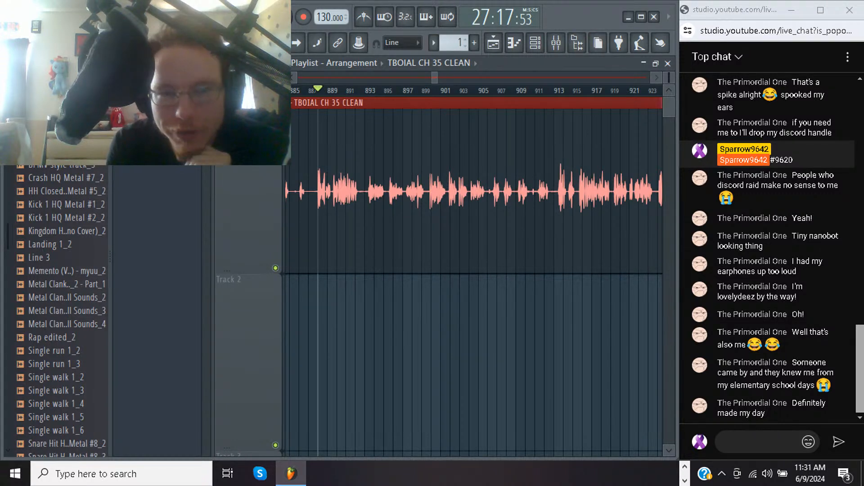
click(373, 90)
key(space)
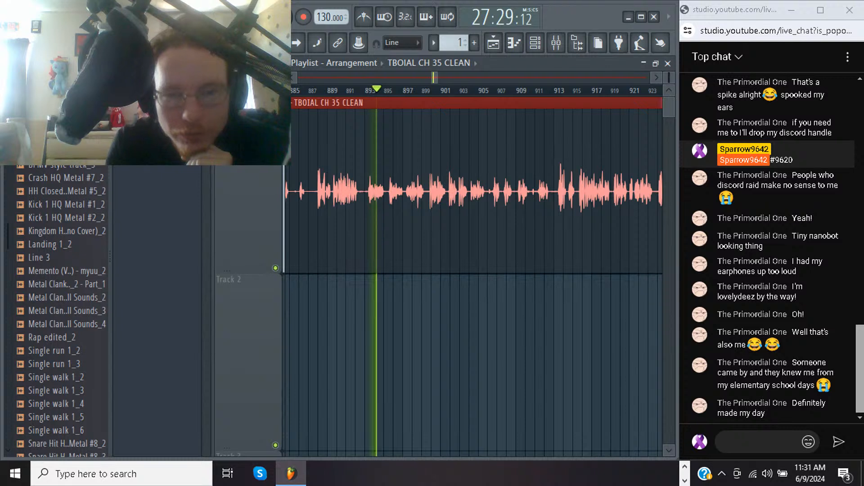
click(365, 90)
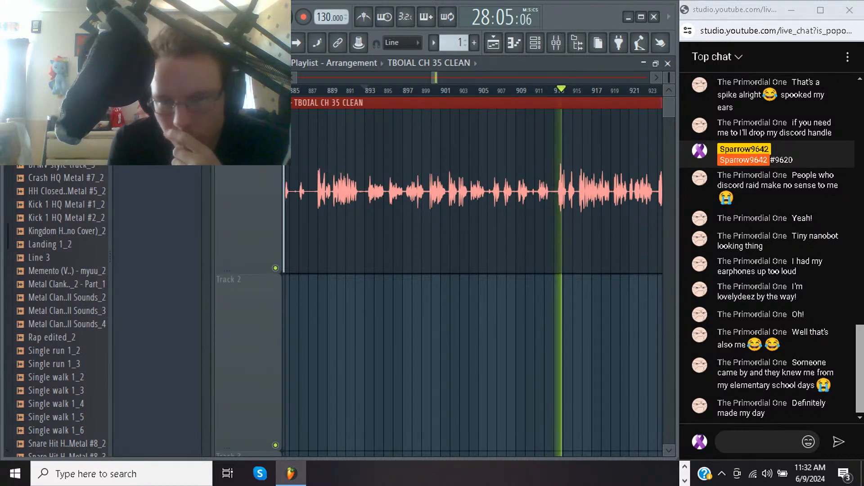
key(space)
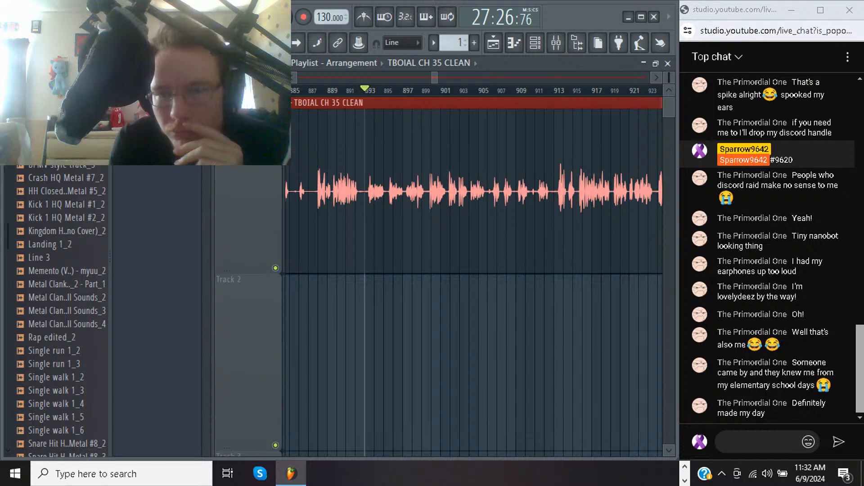
Check the waveform up to bar 995 and play back the tall peaks from about bar 967
scroll(474, 265, right, 8)
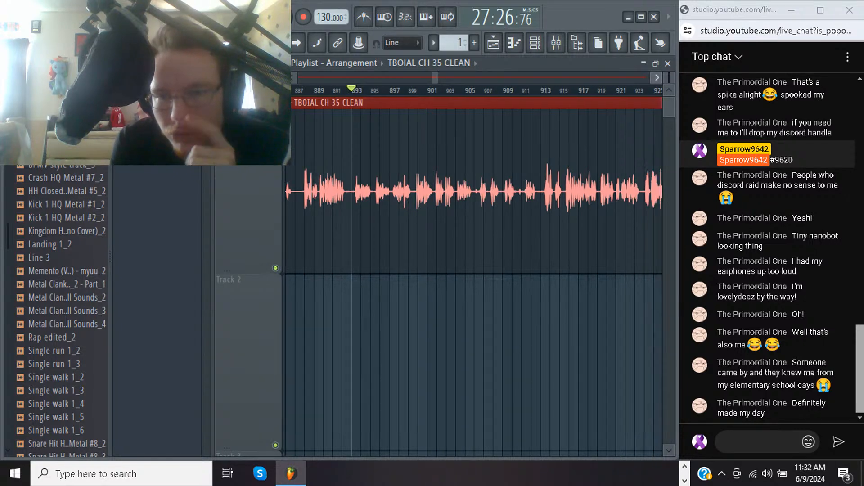
scroll(475, 264, right, 5)
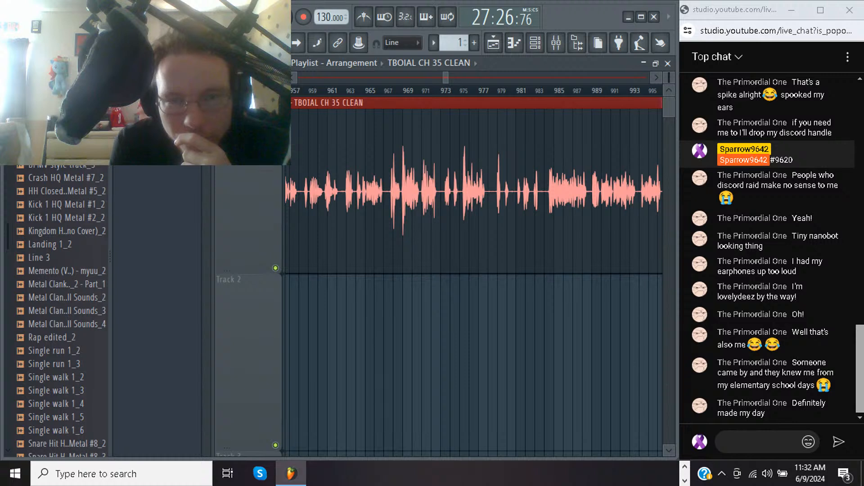
click(384, 91)
key(space)
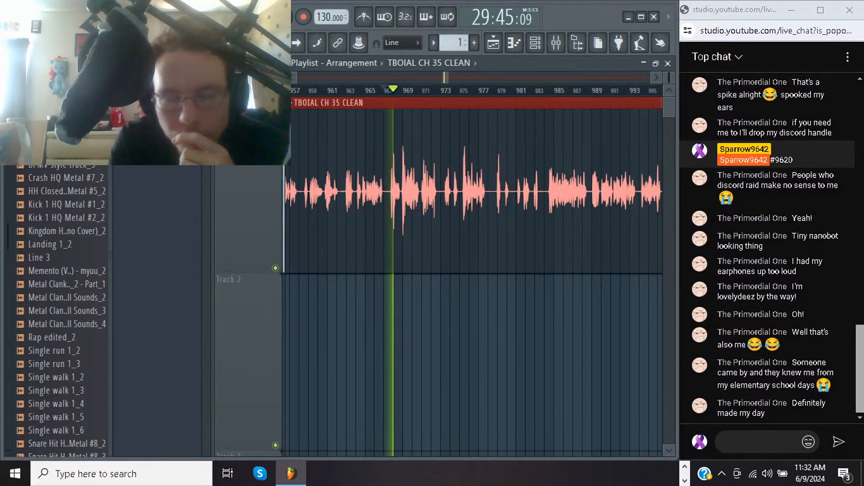
key(space)
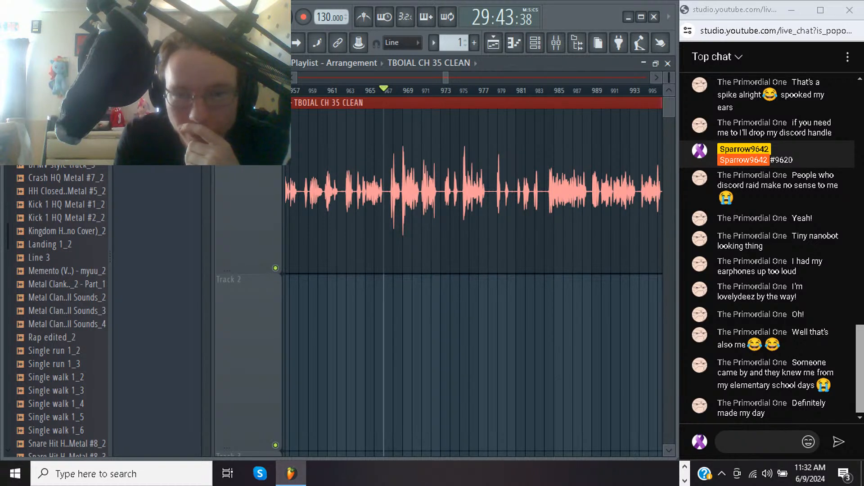
Examine the waveform from bar 997 to about bar 1215 for peaks while playing back parts of the clip
scroll(473, 270, right, 8)
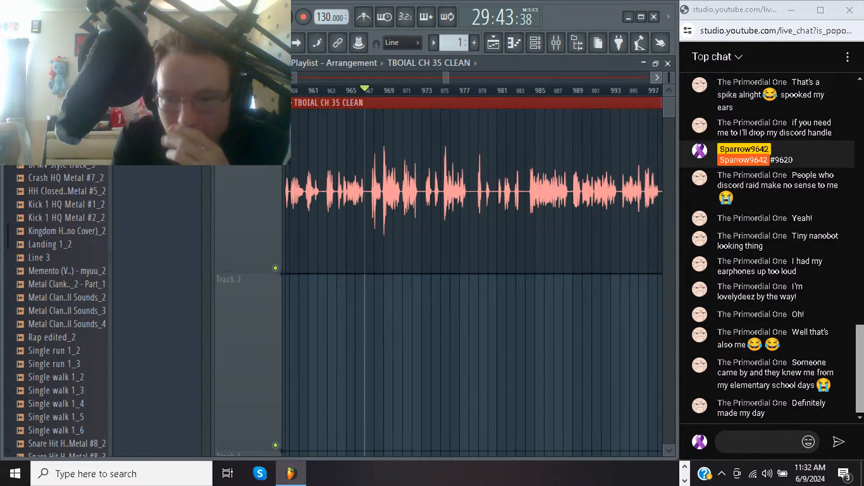
scroll(474, 270, right, 6)
scroll(474, 270, right, 1)
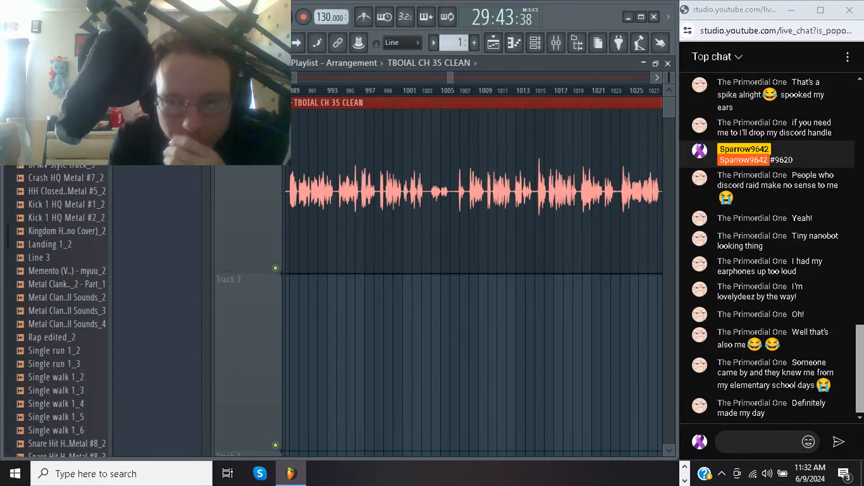
scroll(474, 270, right, 4)
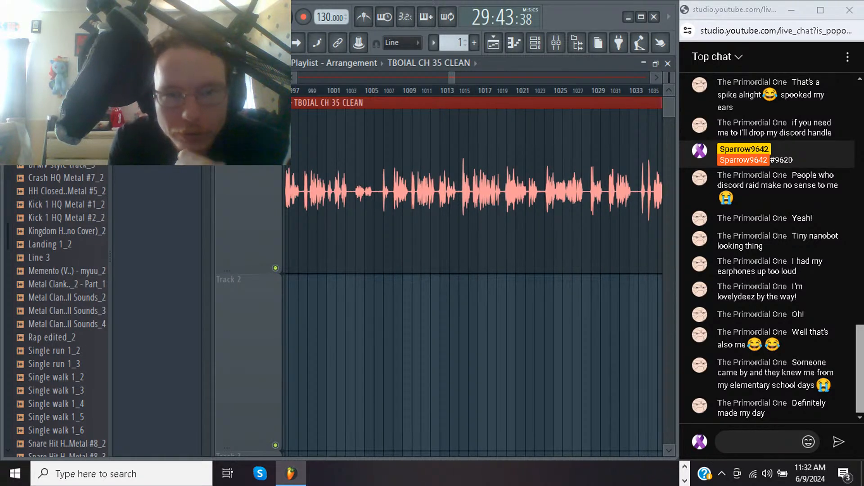
key(space)
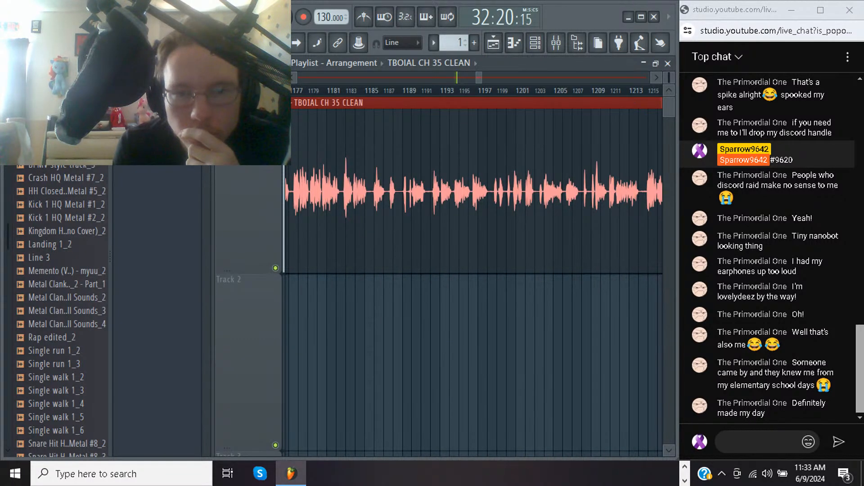
click(403, 90)
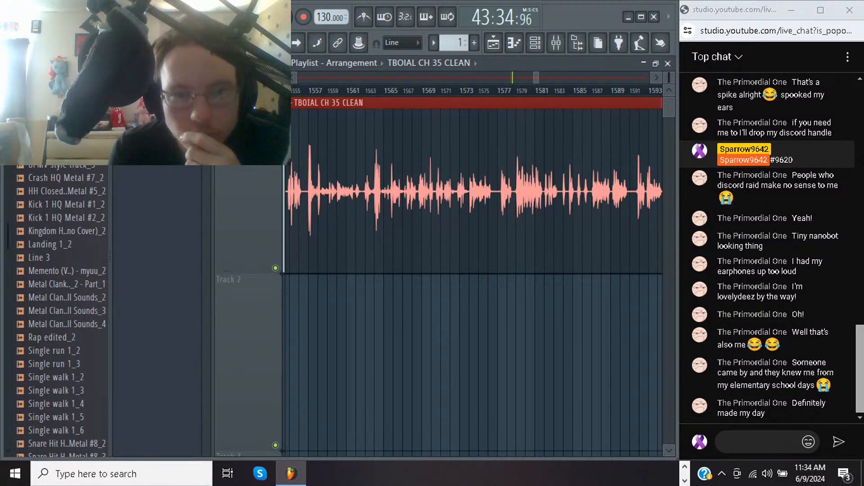
Listen to the peaks from about bar 1556 and inspect the waveform up to bar 1641
click(308, 90)
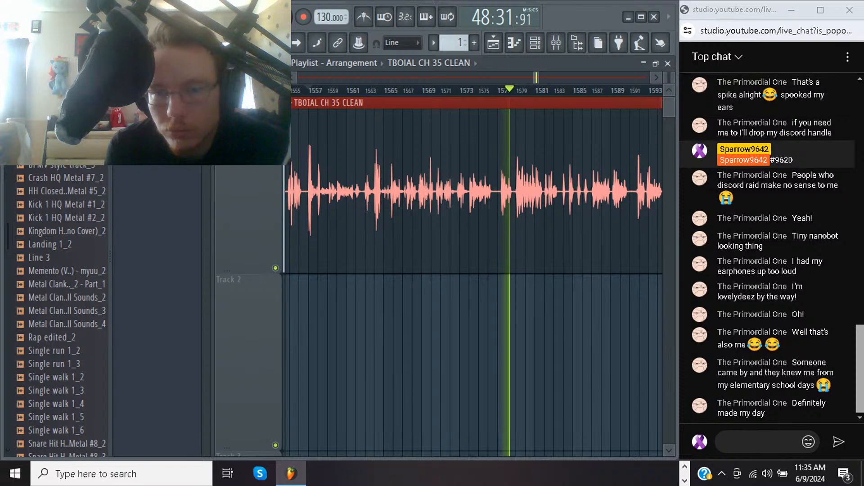
click(657, 77)
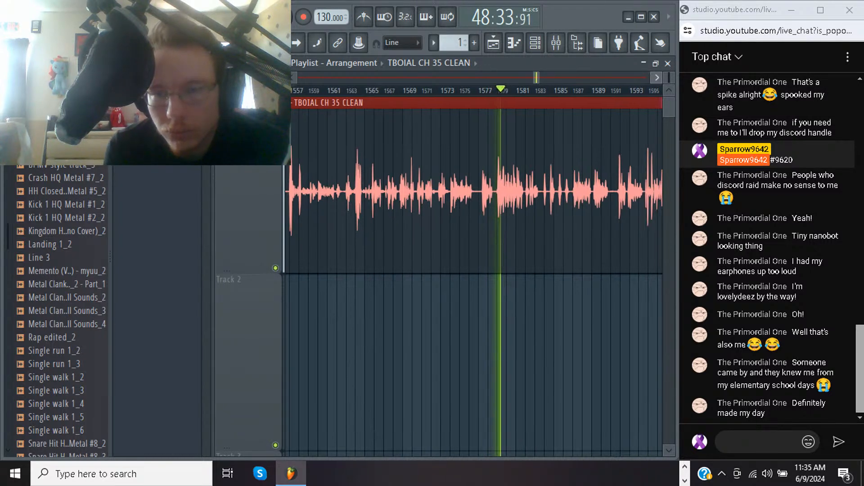
scroll(474, 274, right, 4)
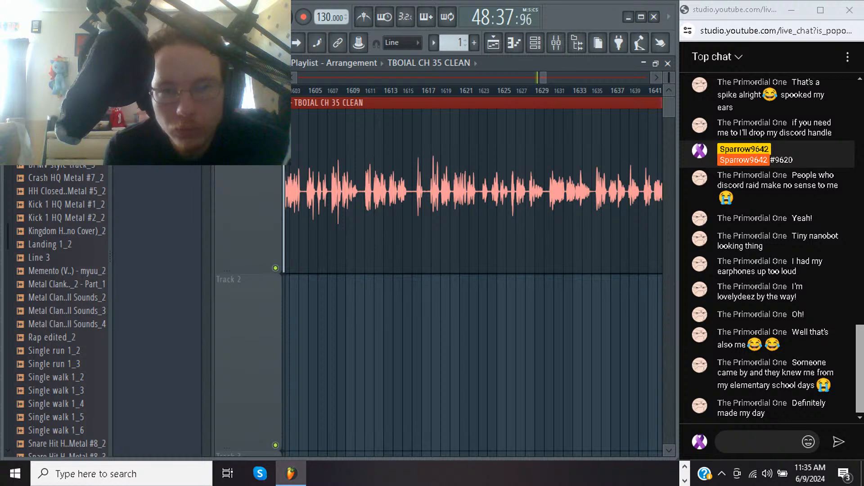
Listen to the clip from about bar 1610 and spot-check further sections up to about bar 1721
click(366, 91)
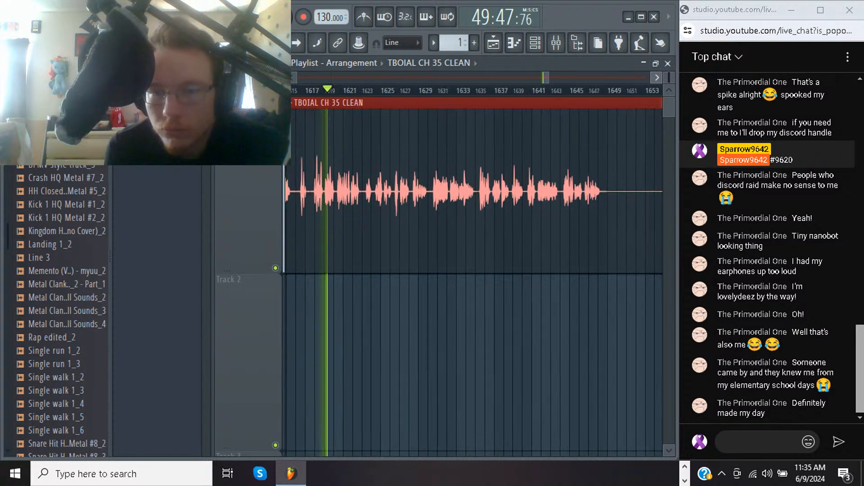
click(467, 90)
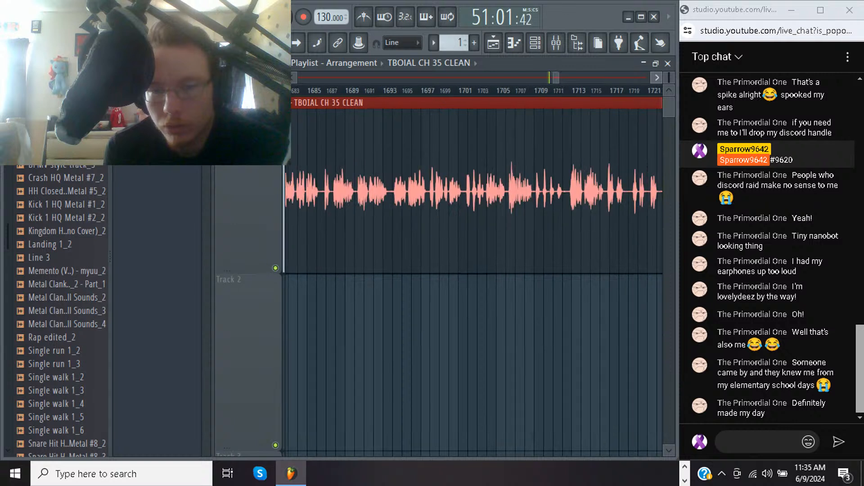
click(468, 91)
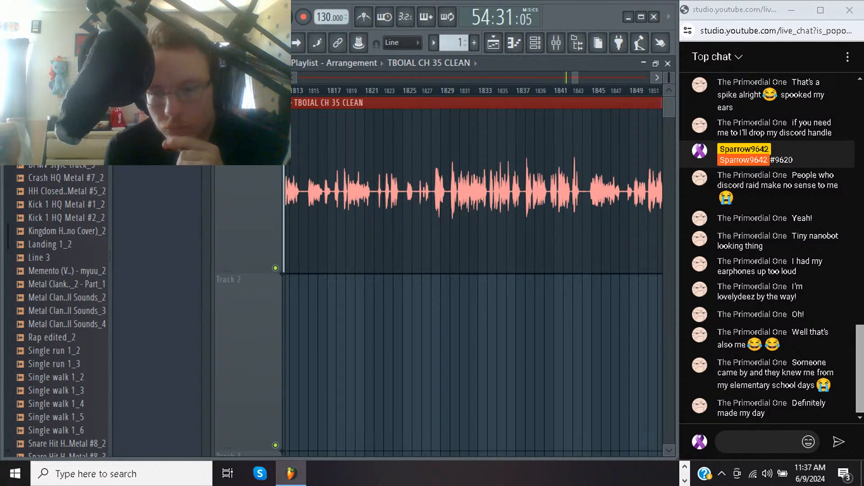
Listen to the clip from about bar 1824 and from about bar 1879 through bar 2031
click(402, 90)
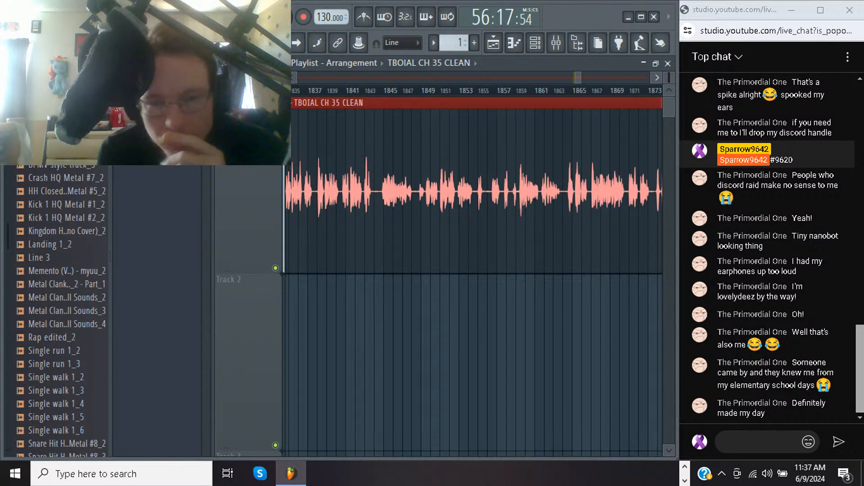
click(422, 90)
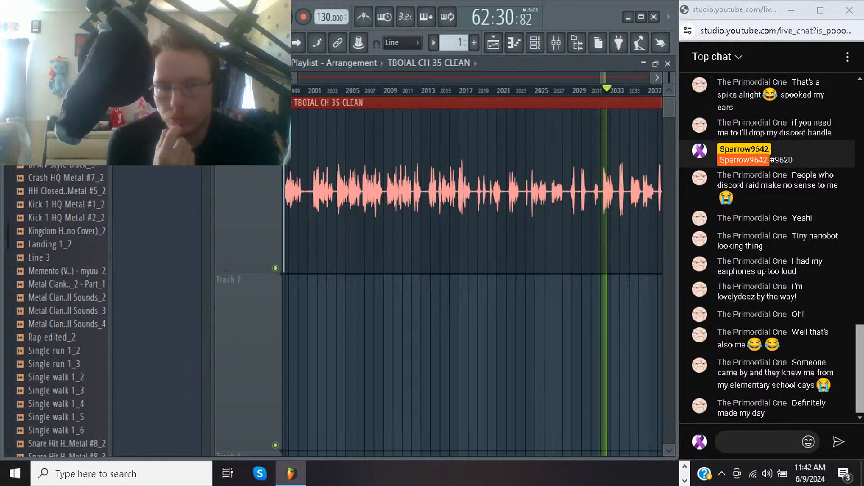
key(space)
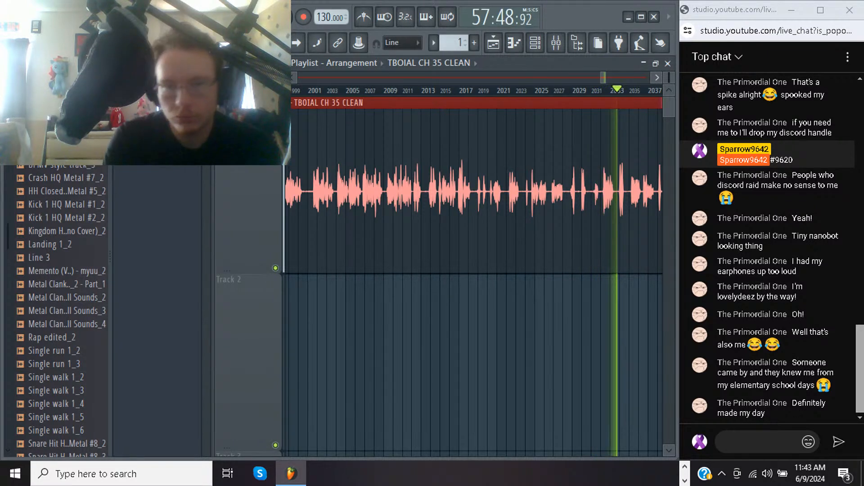
Return to the section after bar 1875 and play back the clip from about bar 1921
drag(603, 78, 585, 77)
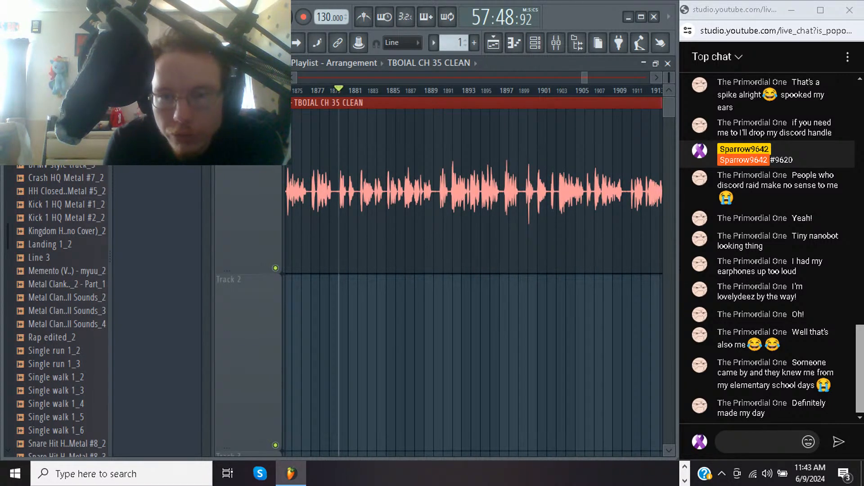
click(546, 90)
key(space)
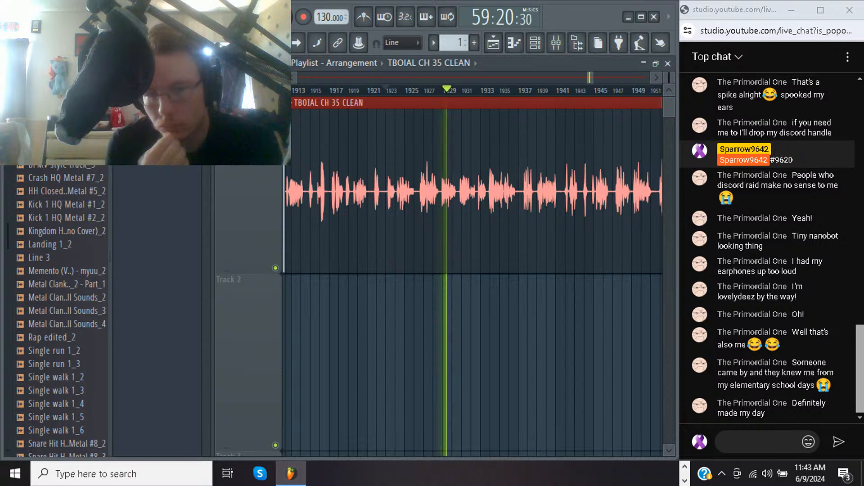
Examine the waveform around bars 1930 to 1944 up close and across the whole clip during playback, and stop it
drag(451, 192, 594, 191)
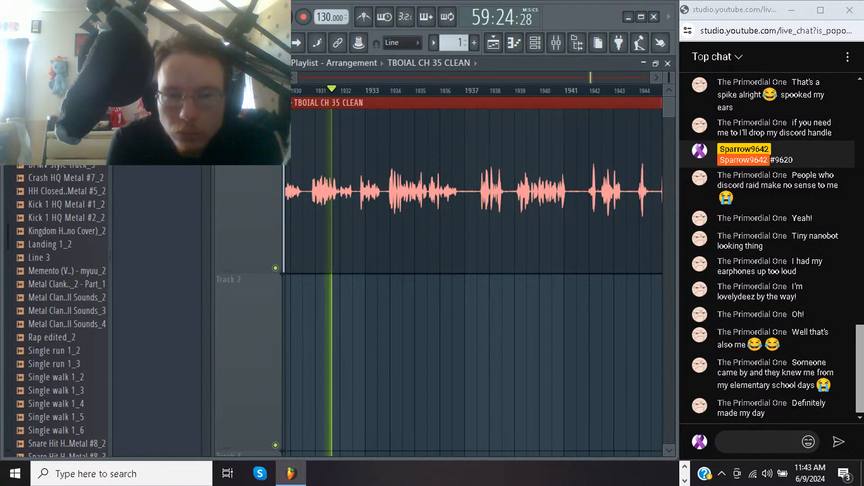
drag(379, 191, 402, 192)
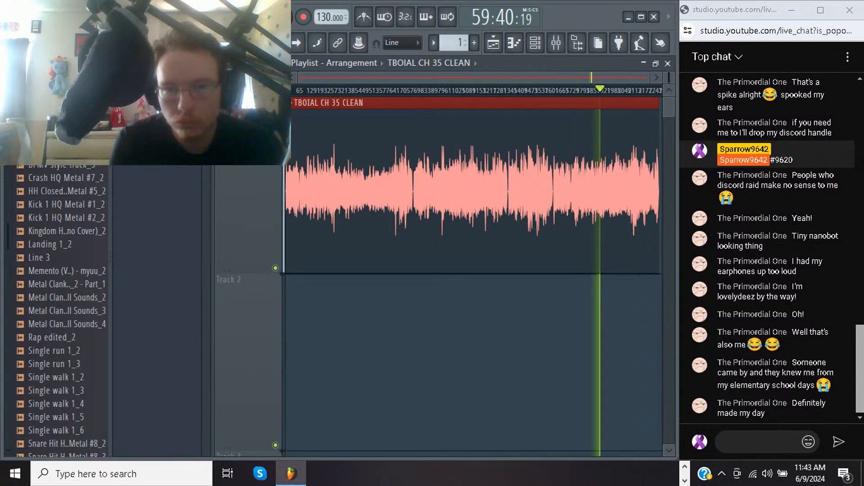
drag(590, 193, 617, 193)
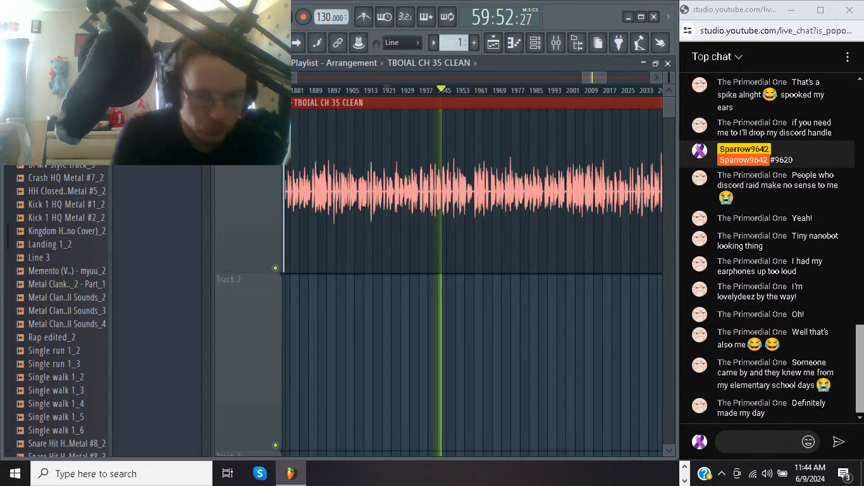
key(space)
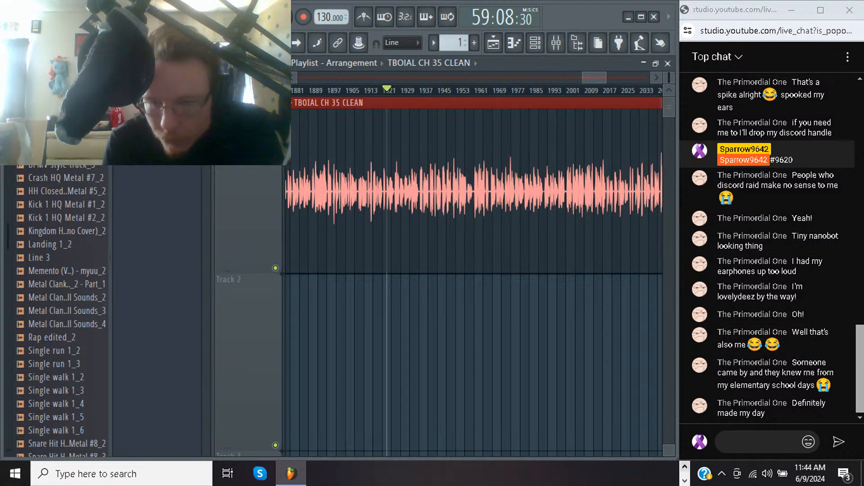
Switch to Audacity, close the epilogue track, and record a new narration take of about 16.7 seconds
click(685, 467)
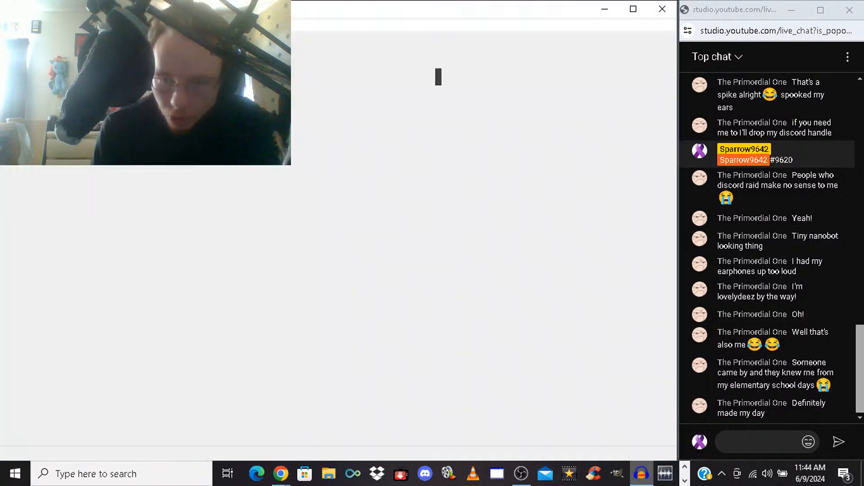
click(642, 474)
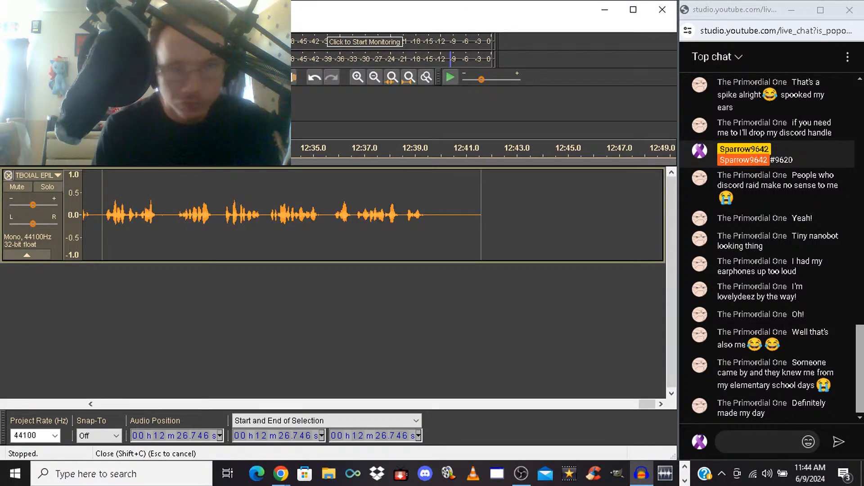
click(8, 175)
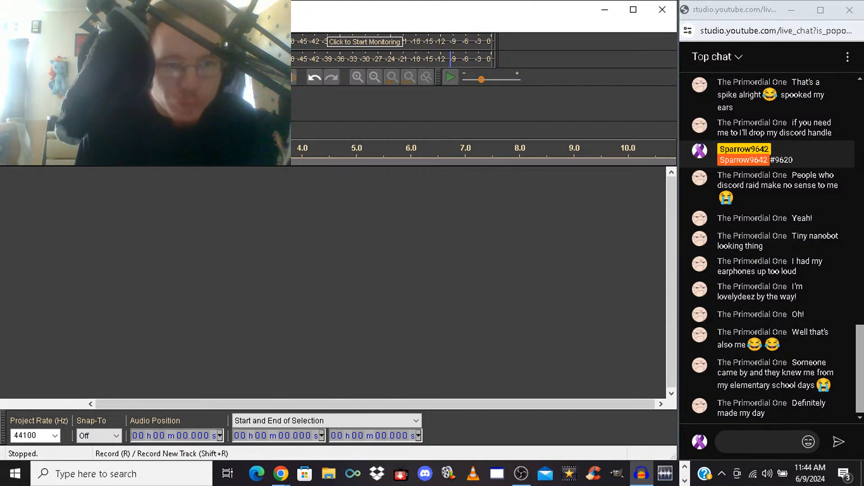
key(r)
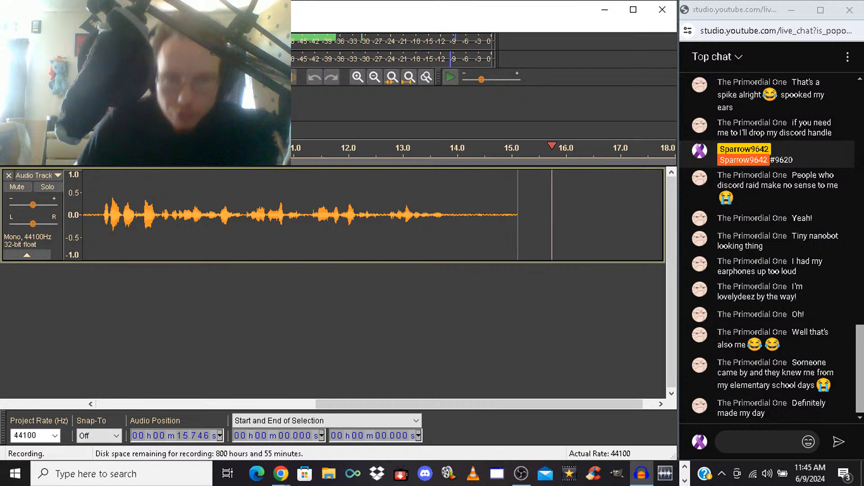
key(space)
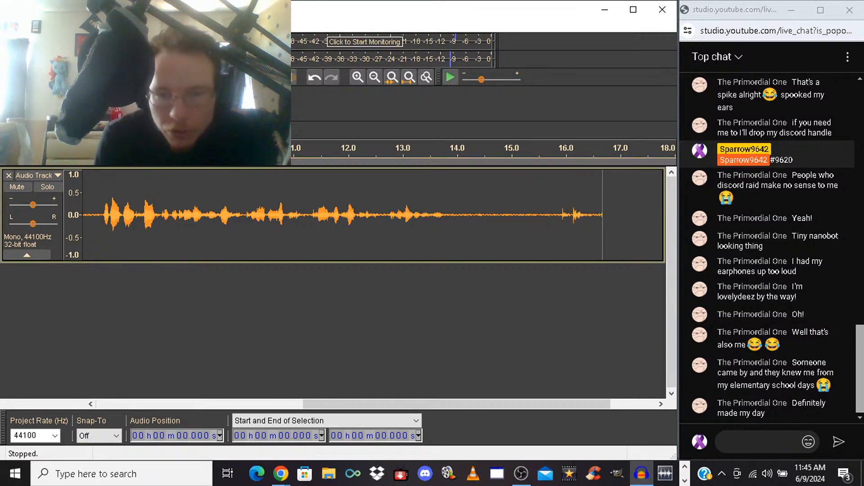
Take a noise profile from the silence at about 14.3 to 14.9 s and apply Noise Reduction to the whole take
drag(473, 217, 505, 216)
click(241, 24)
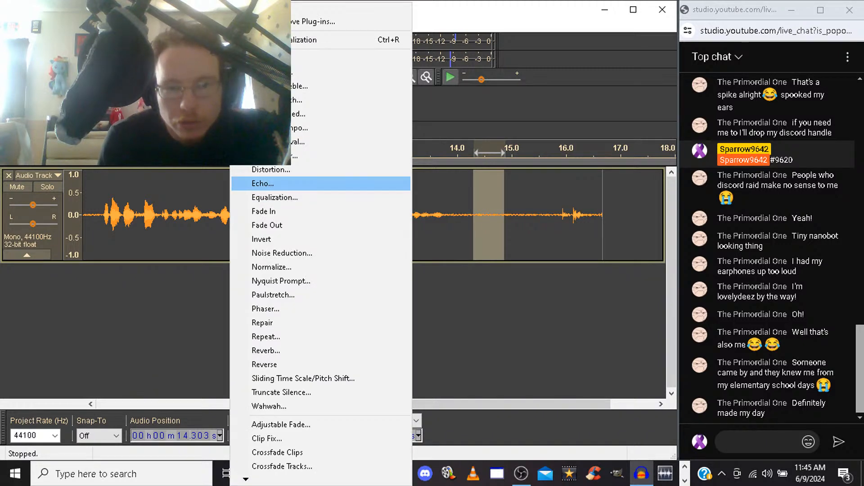
key(Return)
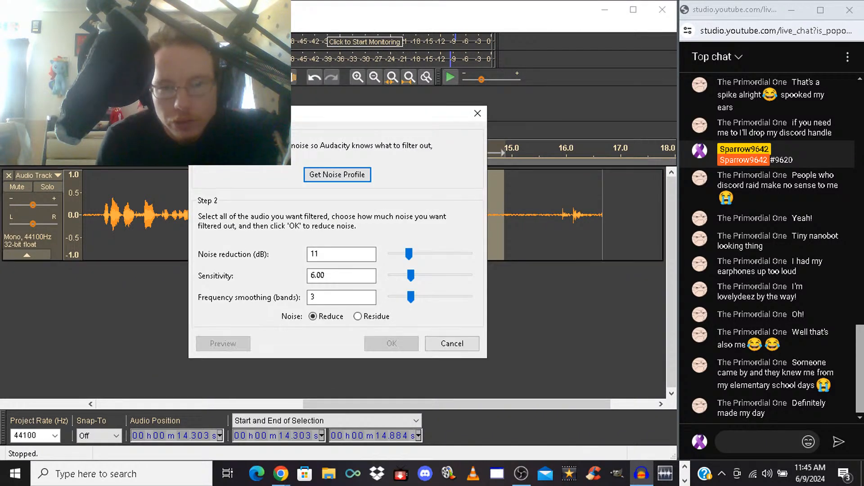
key(Return)
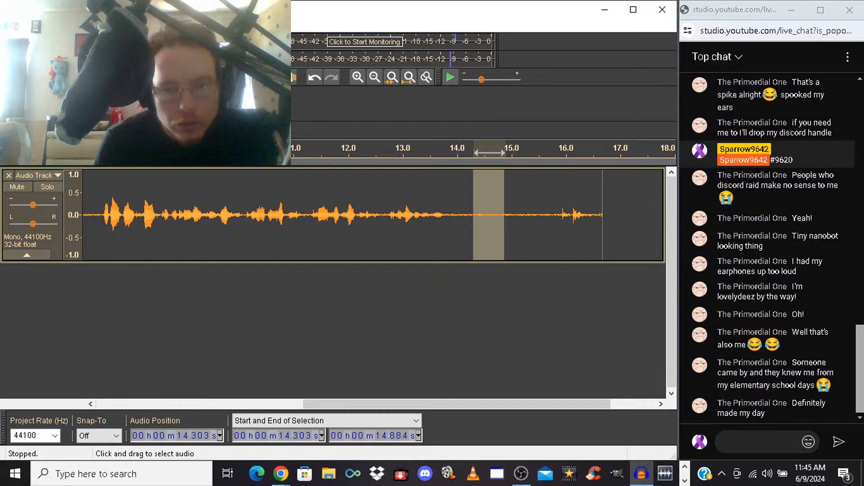
key(ctrl+a)
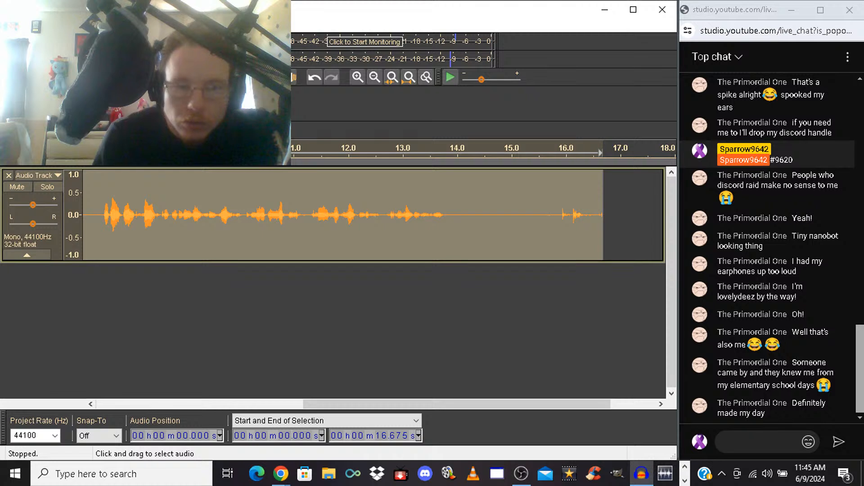
Play the take from 7.488 s and select the spoken line from there to 13.920 s
click(102, 216)
key(space)
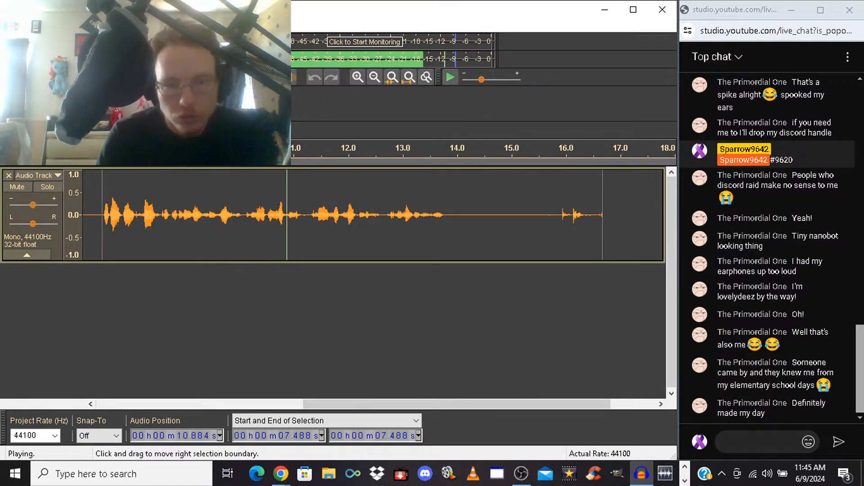
drag(102, 216, 452, 216)
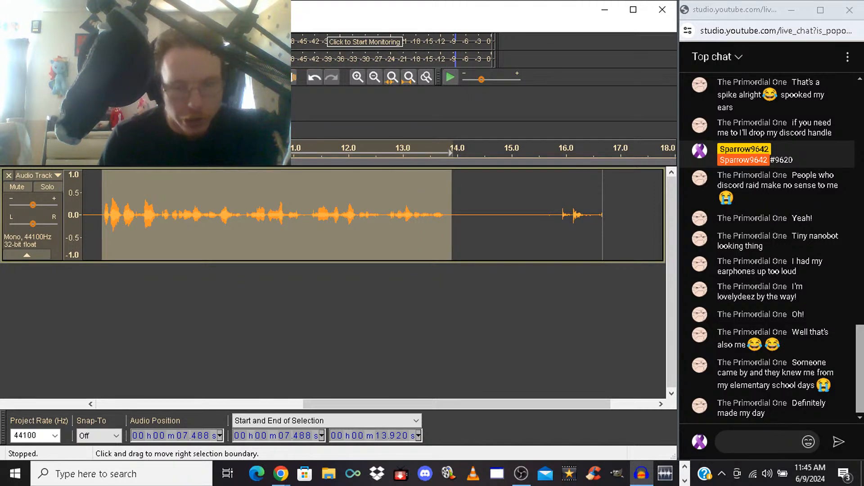
click(9, 25)
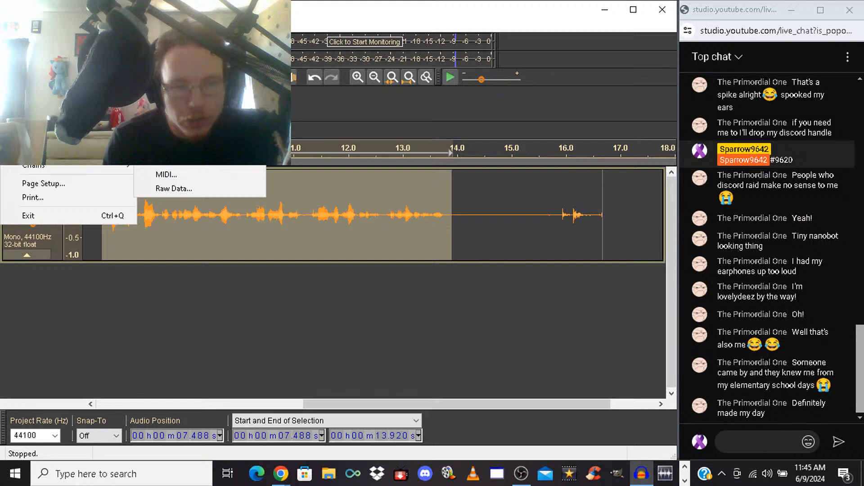
mouse_move(45, 129)
click(189, 129)
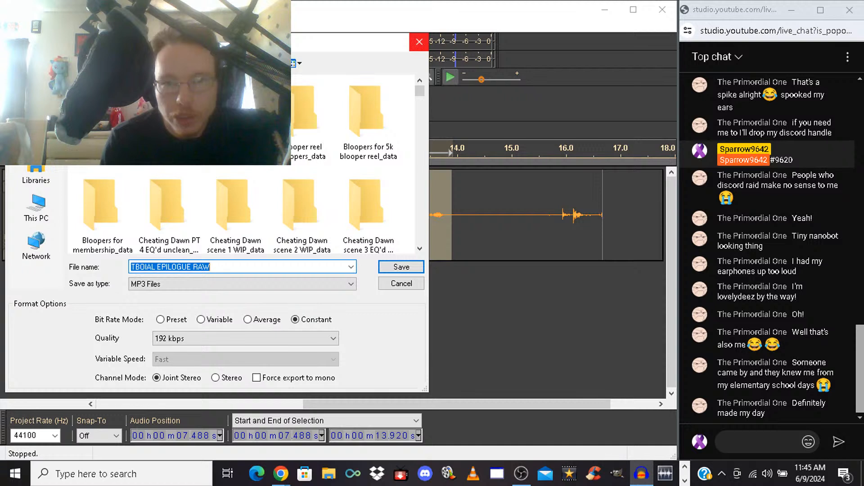
key(Escape)
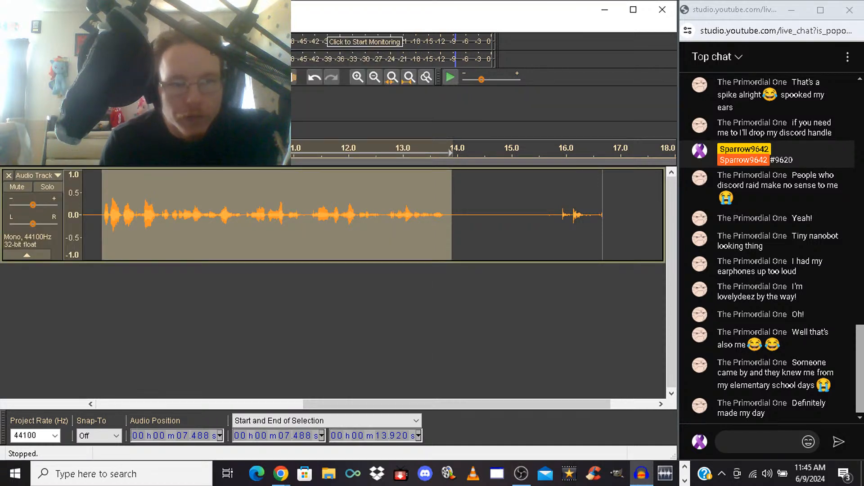
Try to export the selected audio as a signed 16-bit PCM WAV file named oops
click(10, 24)
mouse_move(50, 128)
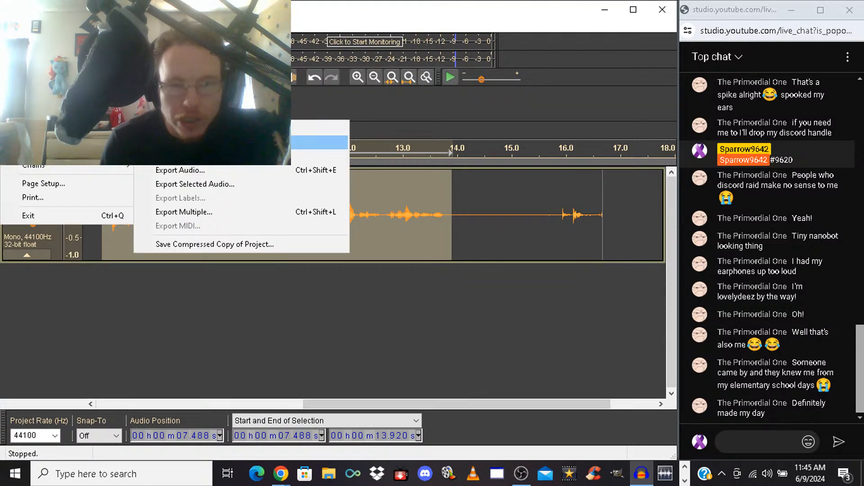
click(195, 184)
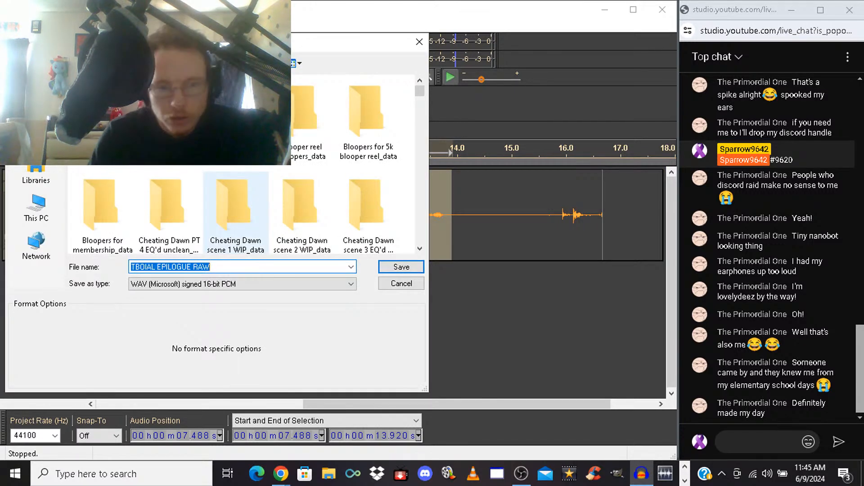
text(oops)
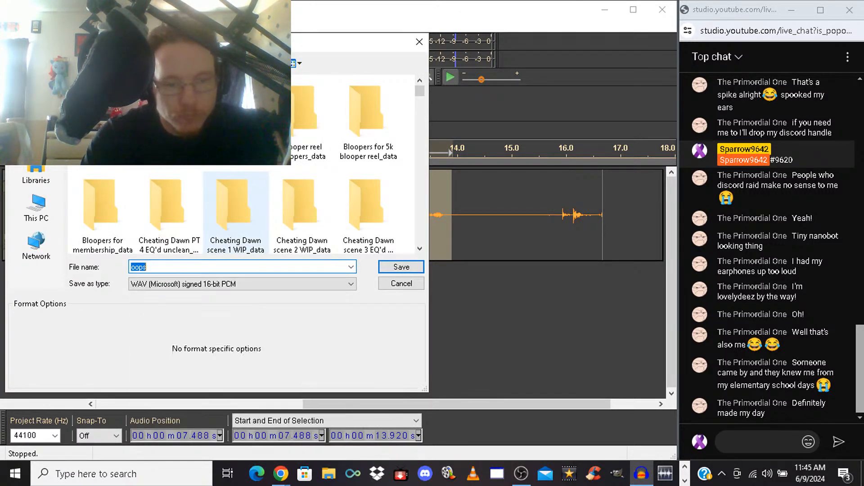
key(Return)
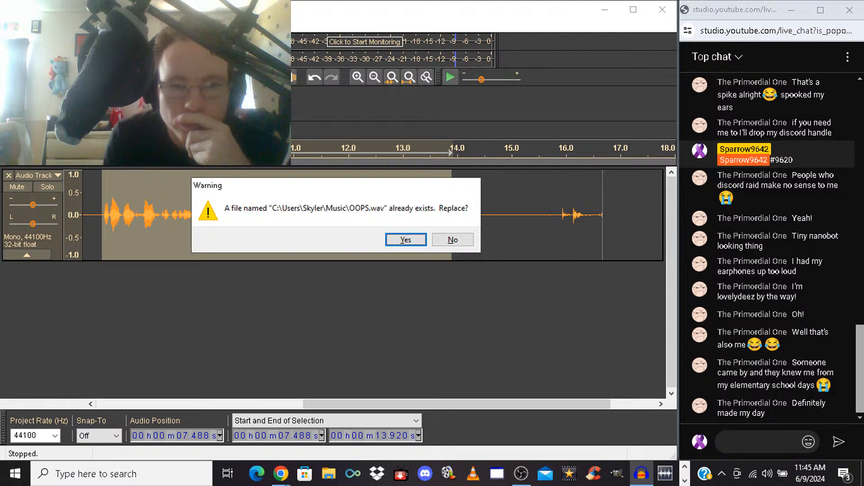
key(Return)
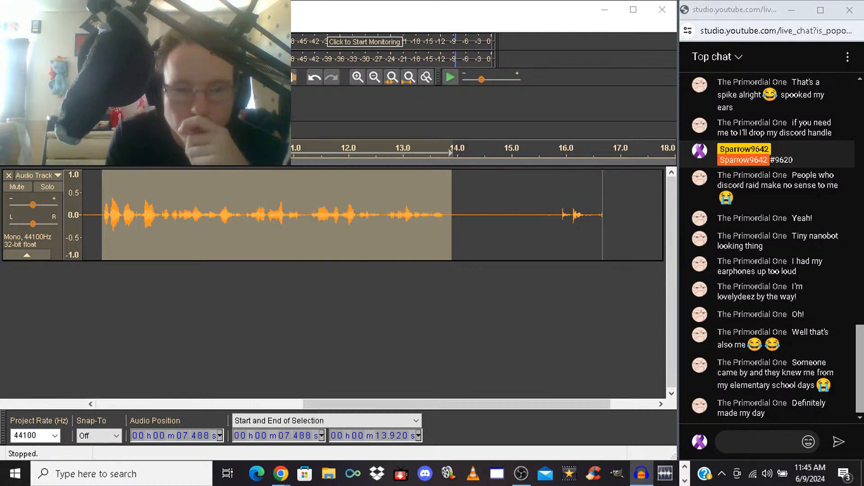
Export the audio as a signed 16-bit PCM WAV file named Zhongli oop, accepting the metadata as is
key(ctrl+shift+e)
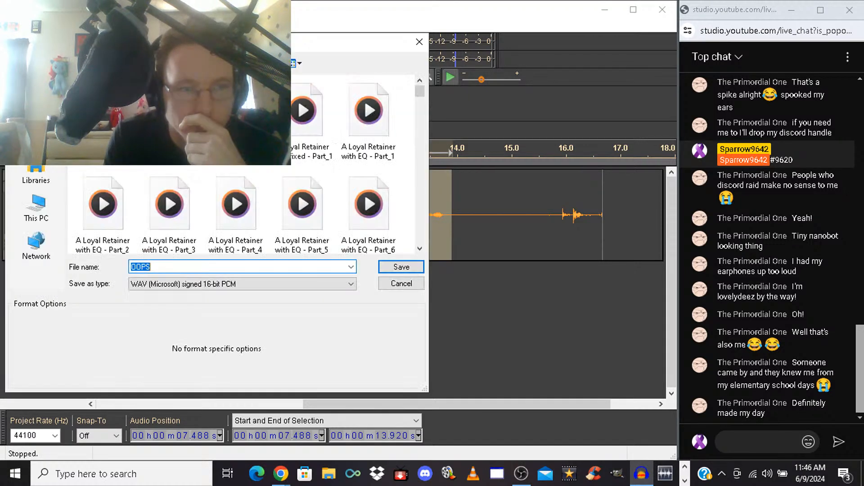
text(Zhongli oo)
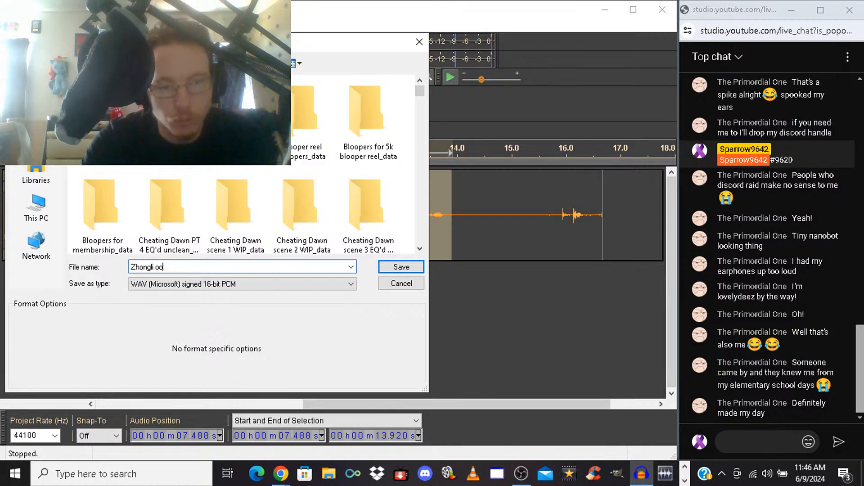
text(p)
key(Return)
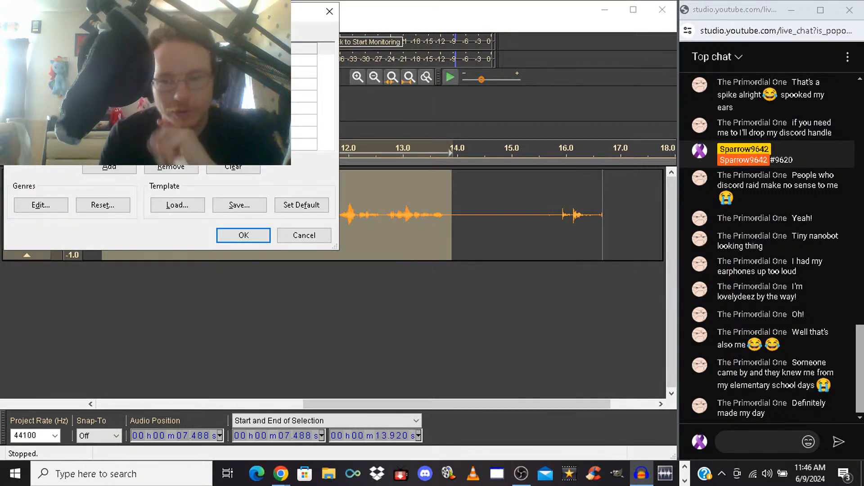
key(Return)
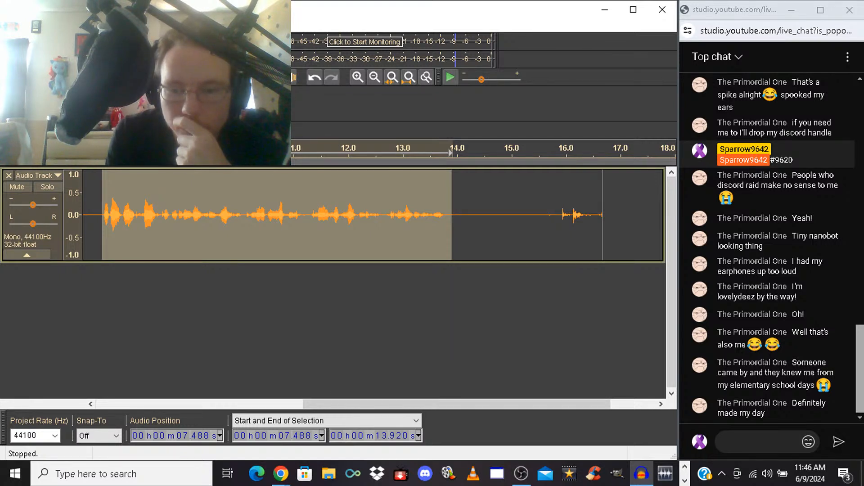
Switch to FL Studio and play back the chapter 35 clip from bar 1921 to locate the passage near bar 1935
click(685, 467)
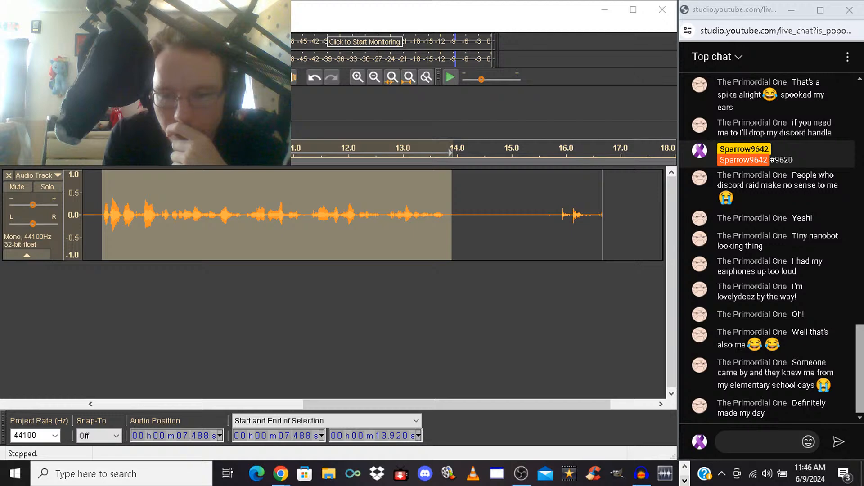
click(685, 480)
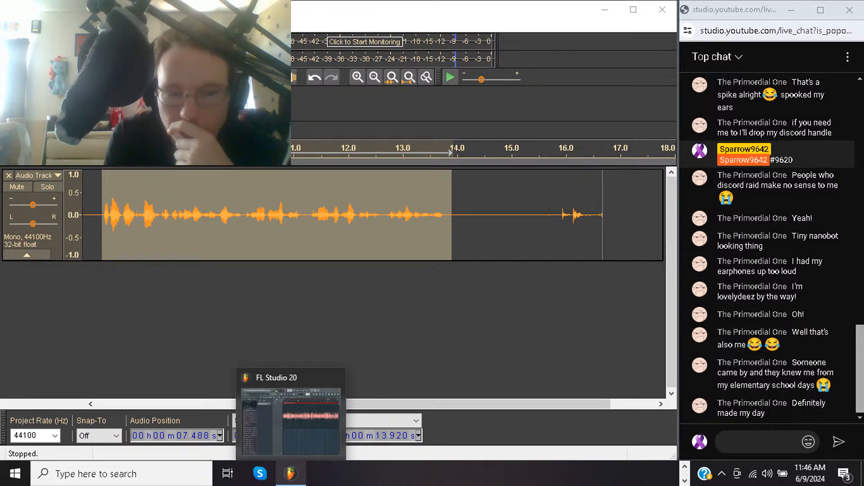
click(291, 473)
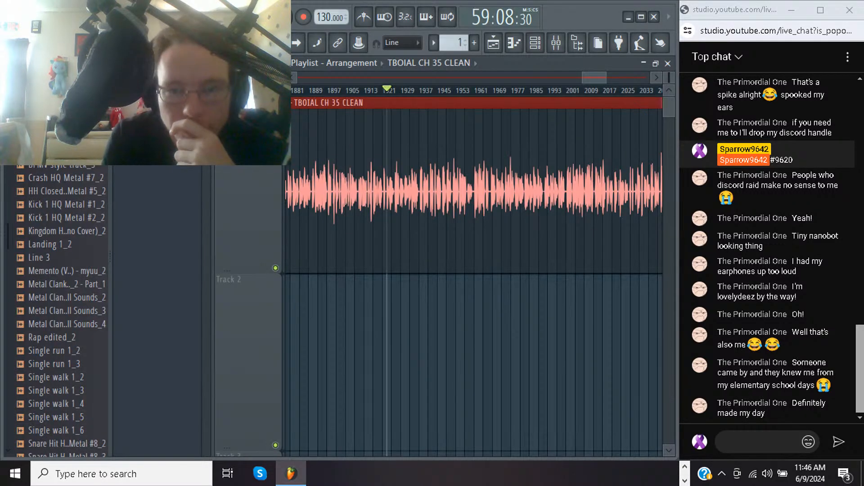
key(space)
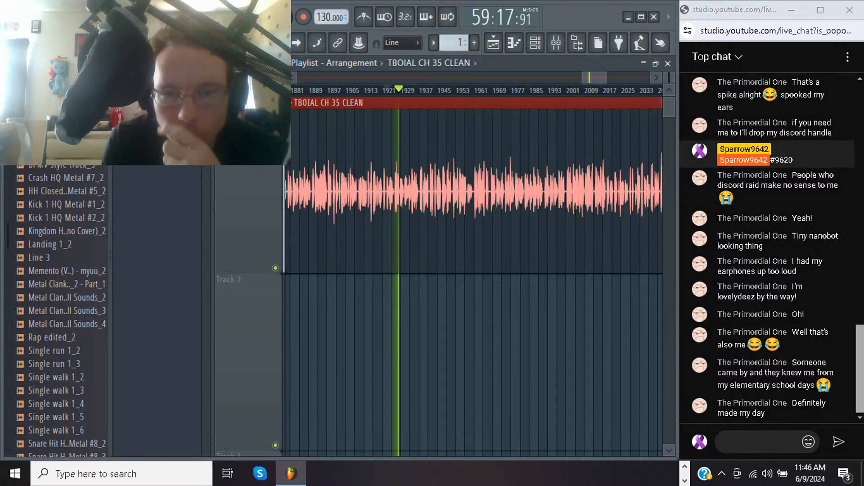
scroll(416, 185, up, 5)
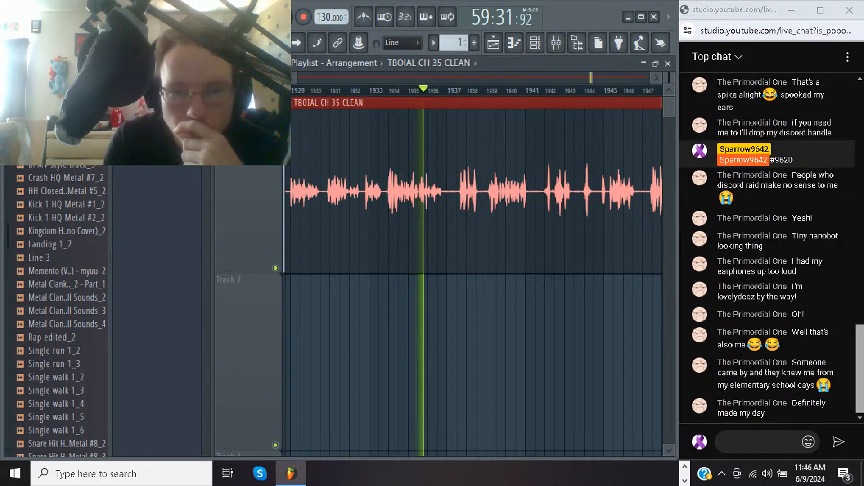
Slice the clip at about bar 1933 and just before bar 1937, stop playback, and delete the piece in between
drag(378, 114, 389, 265)
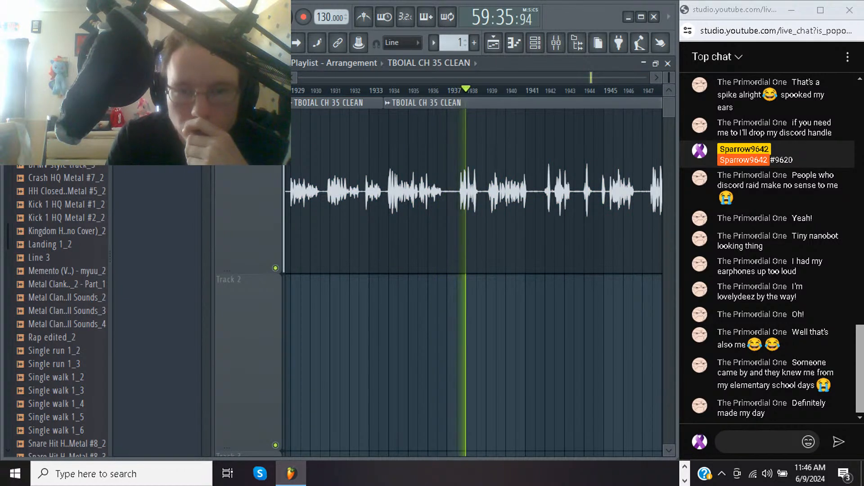
drag(448, 128, 447, 290)
key(space)
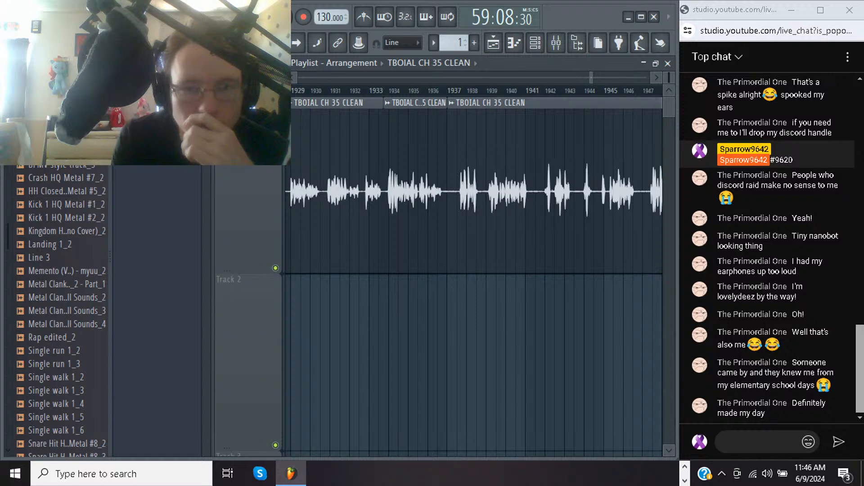
right_click(416, 216)
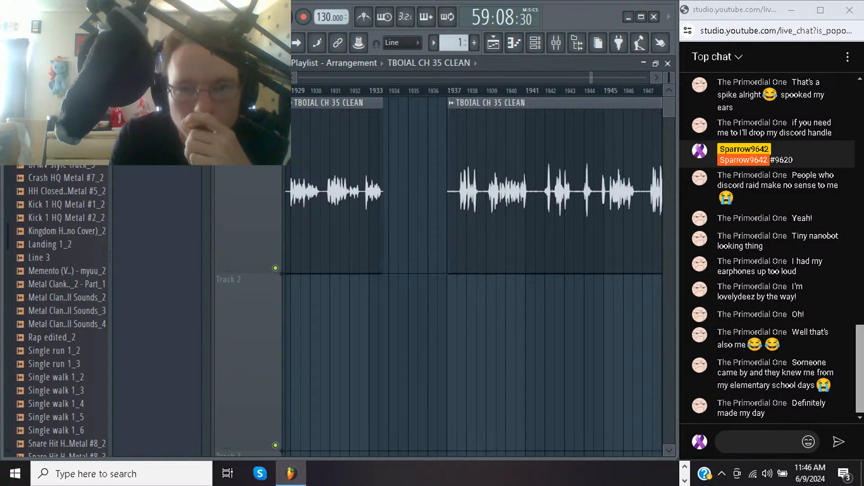
Add an Audio Clip channel to the channel rack and open its sample loading dialog
click(535, 43)
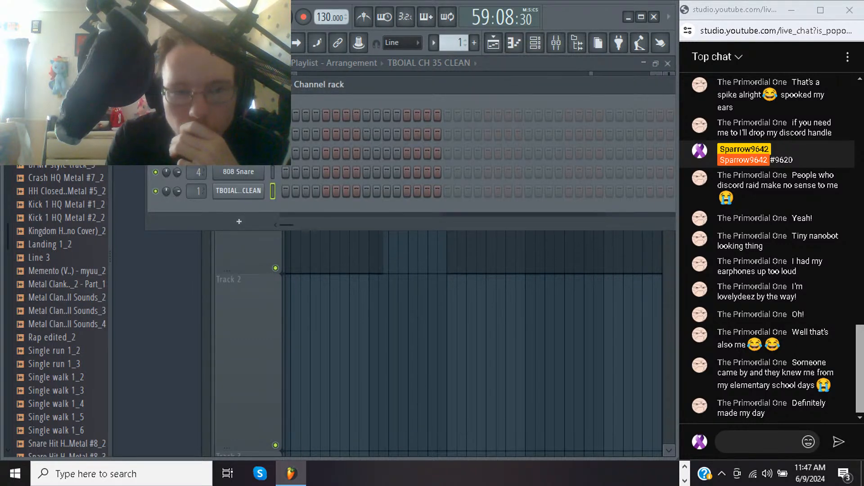
click(239, 222)
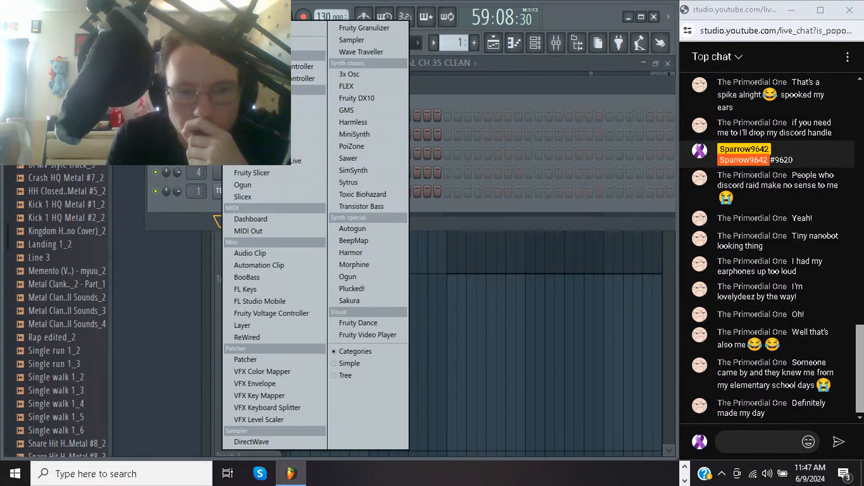
click(250, 253)
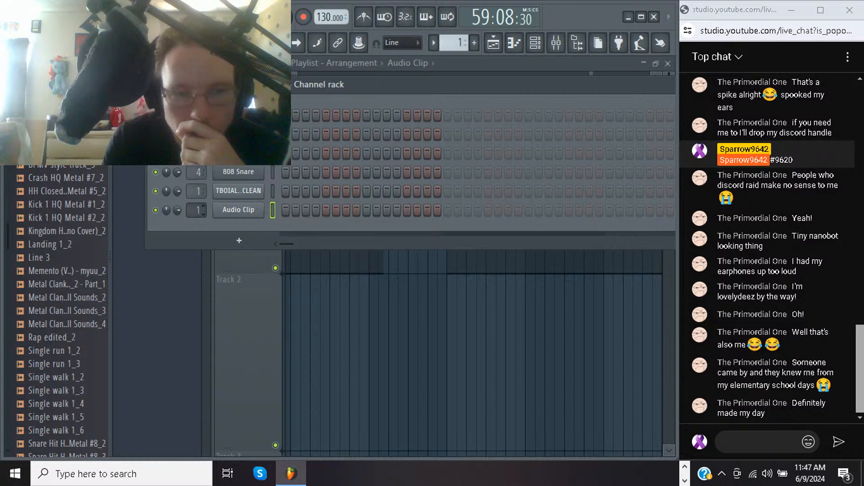
right_click(261, 208)
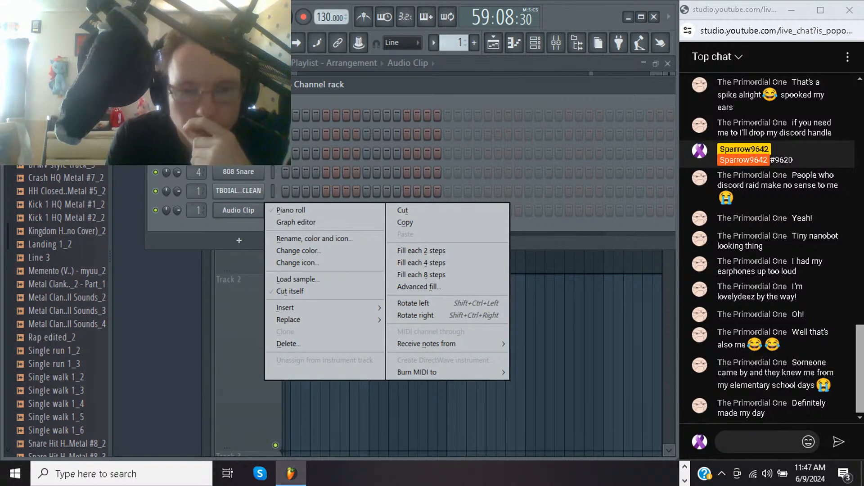
click(297, 279)
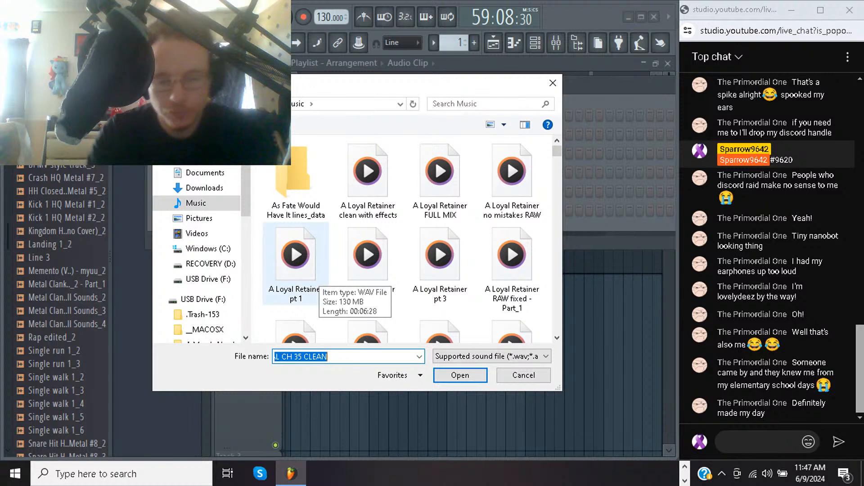
text(zo)
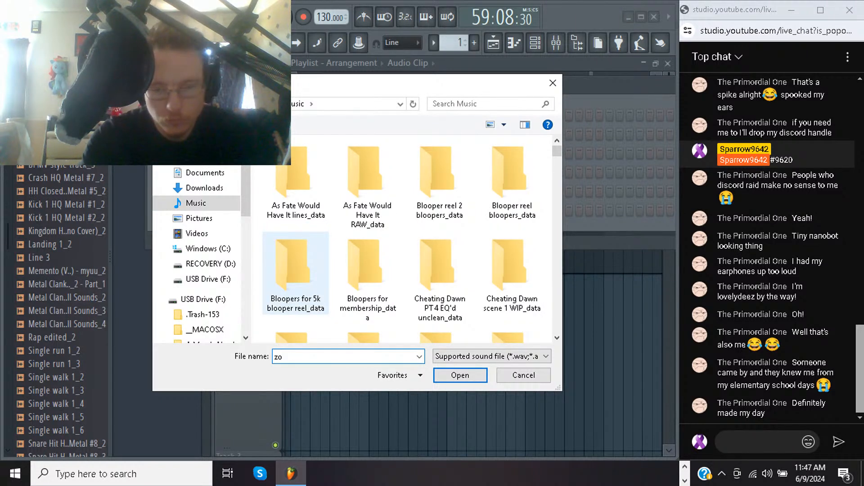
key(BackSpace)
click(296, 273)
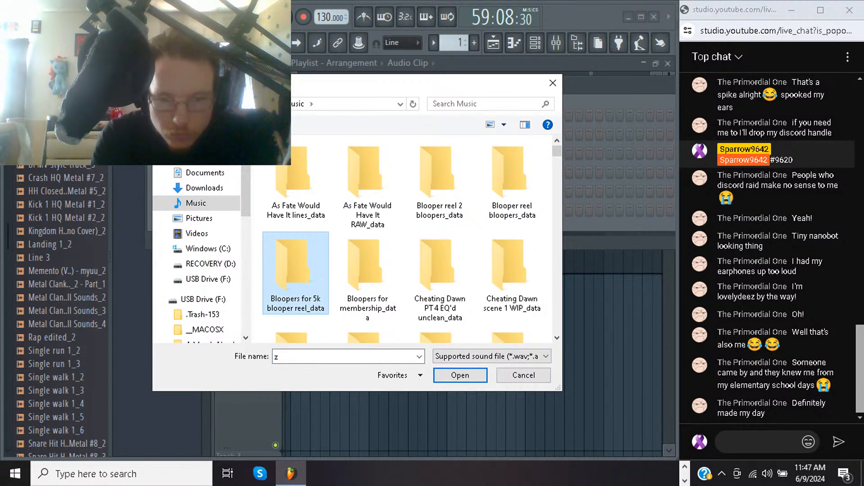
click(342, 357)
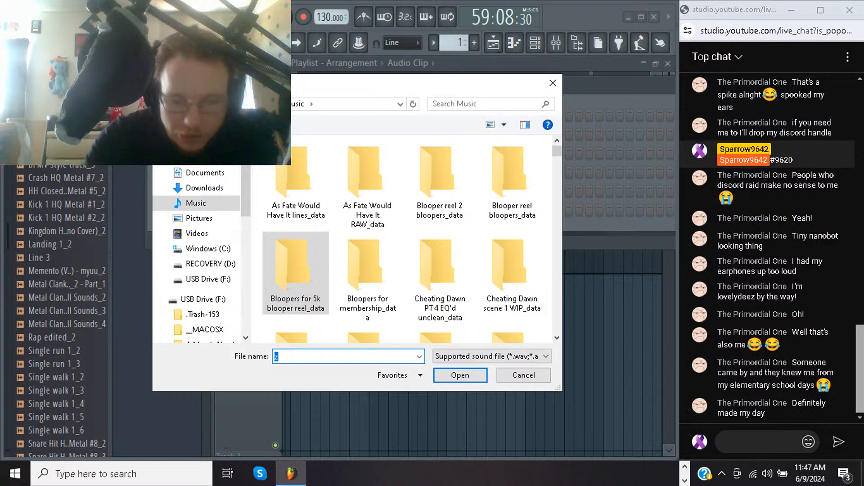
key(Return)
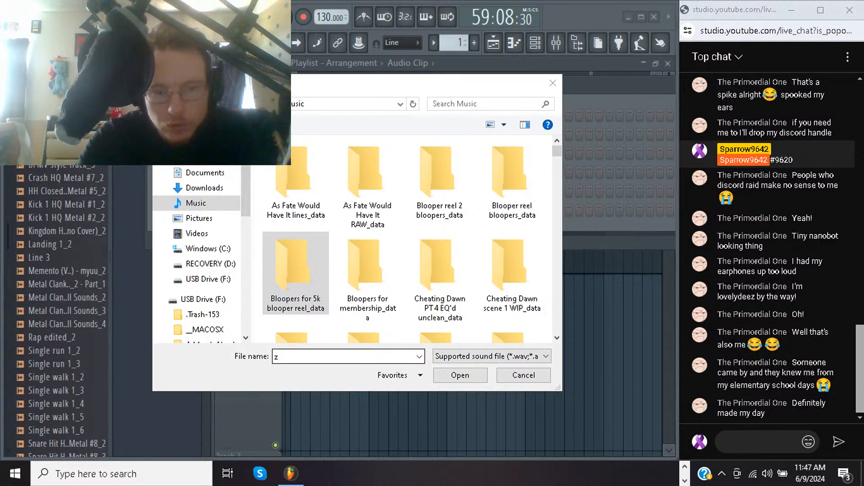
click(342, 357)
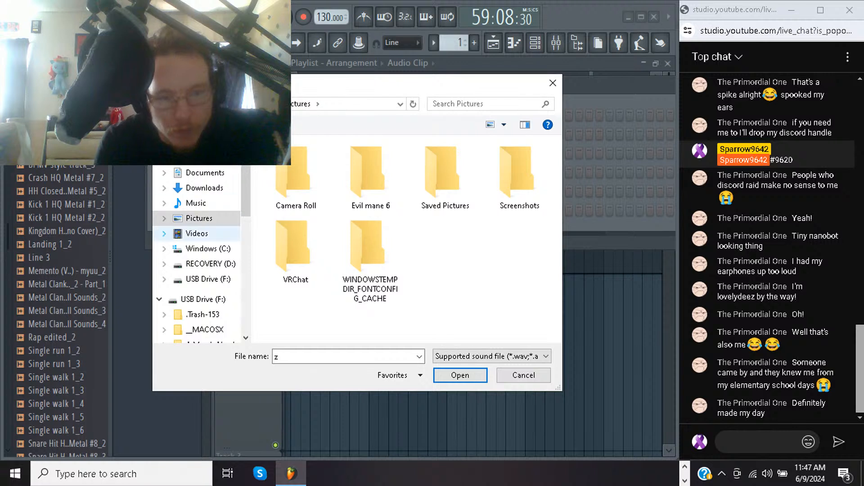
click(196, 204)
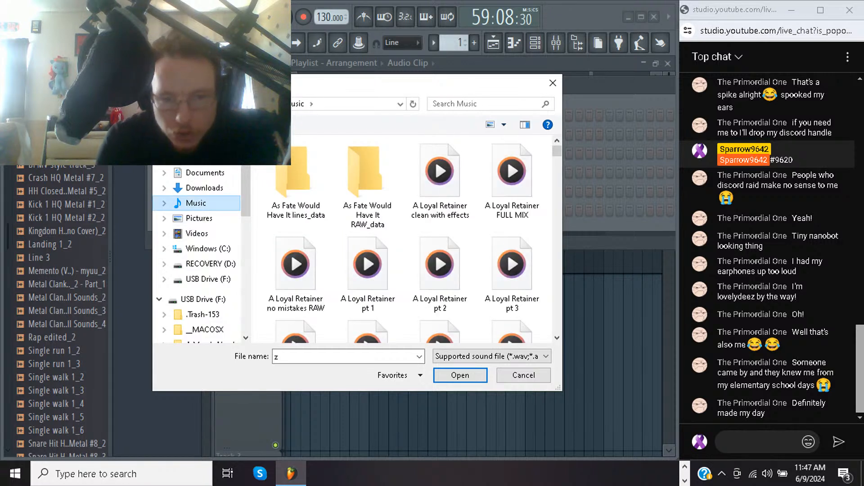
click(345, 356)
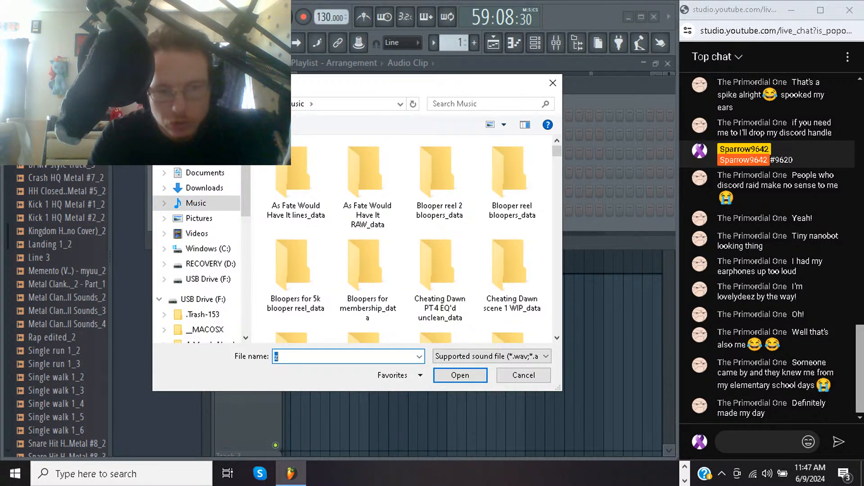
text(j)
key(super)
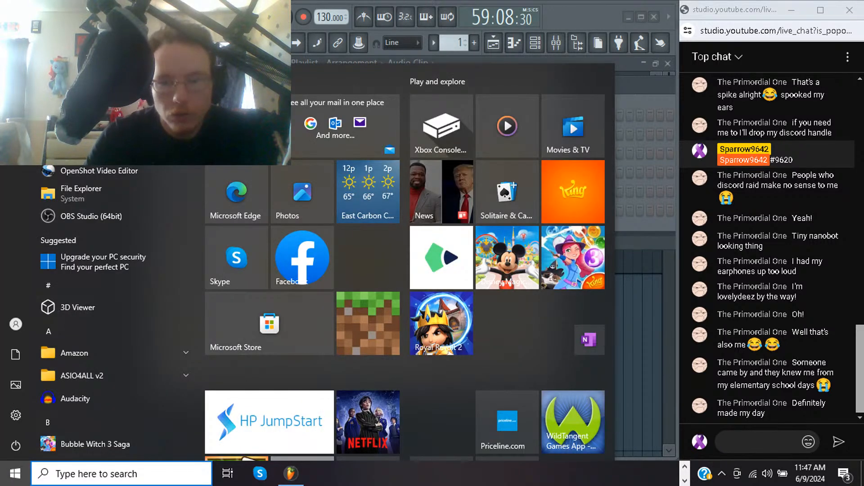
key(Escape)
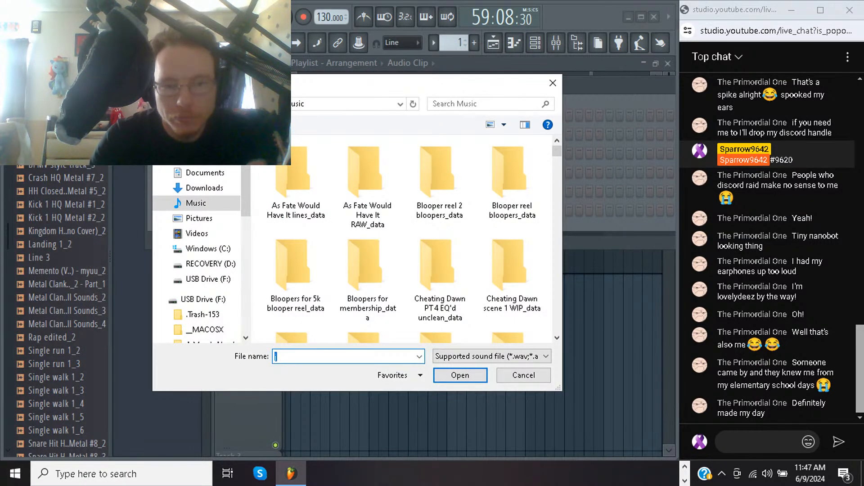
key(BackSpace)
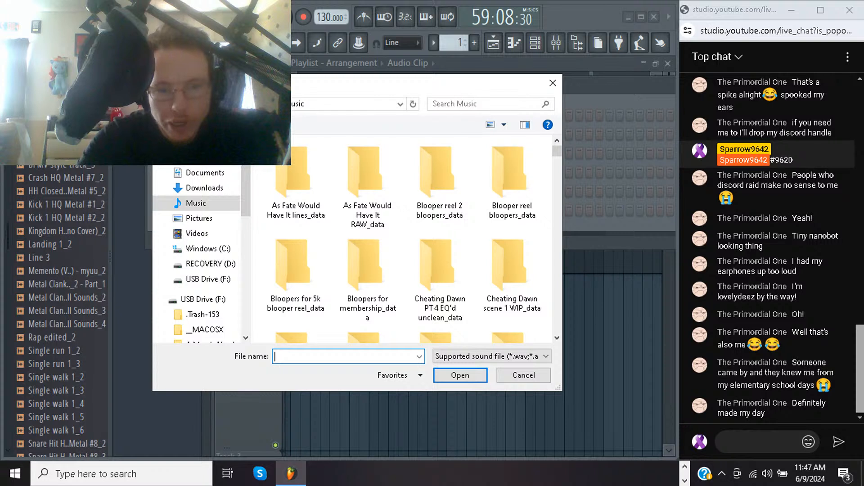
Load Zhongli oops.wav from the Music folder into the new Audio Clip channel
key(Tab)
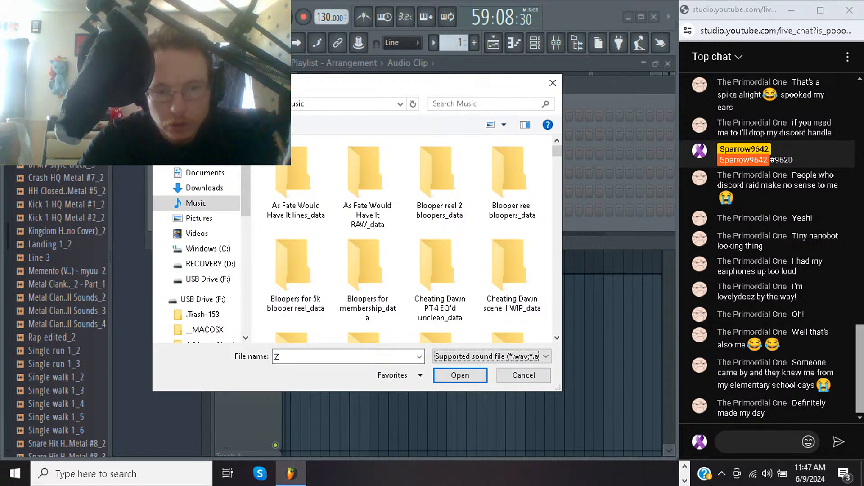
key(shift+Tab)
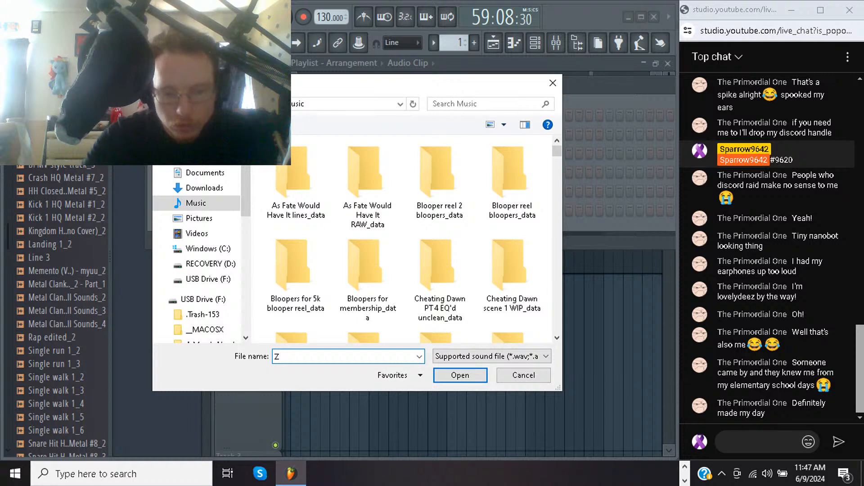
text(H)
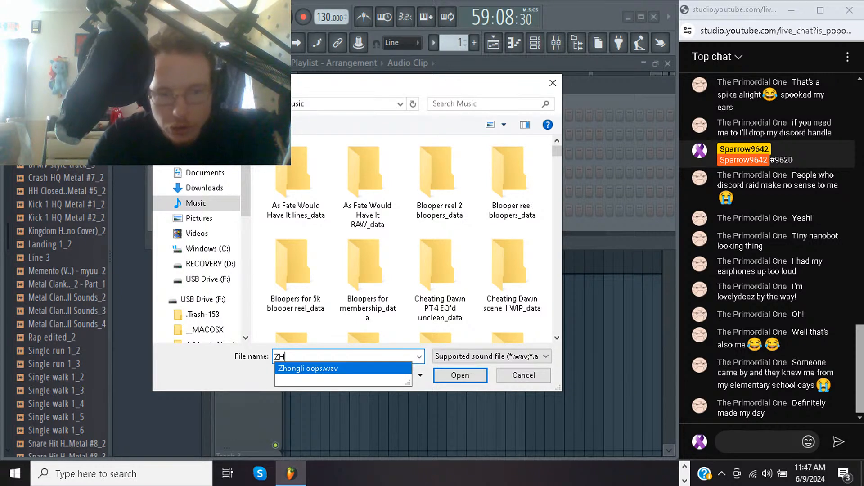
click(315, 369)
key(Return)
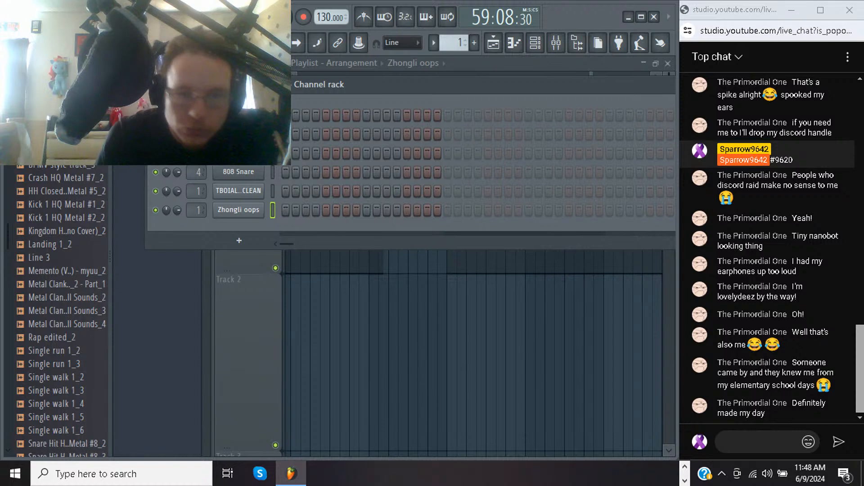
Place the Zhongli oops clip in the gap near bar 1933 and move the following chapter clip about half a bar later
key(F6)
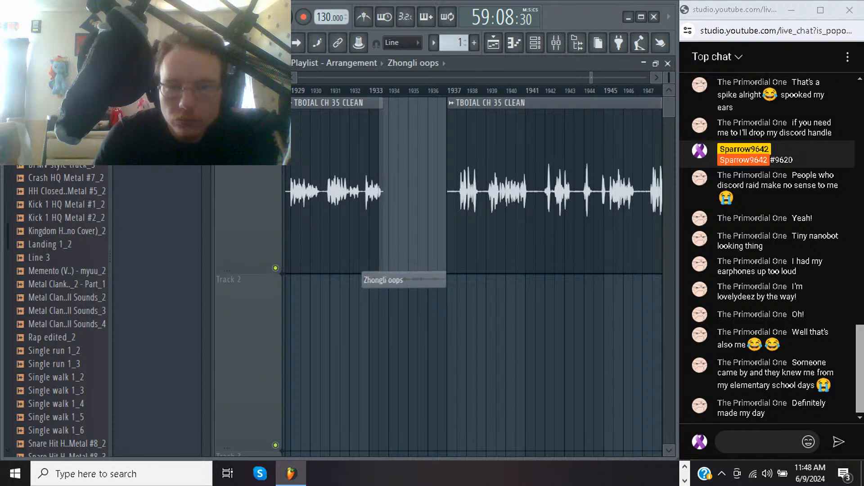
click(383, 270)
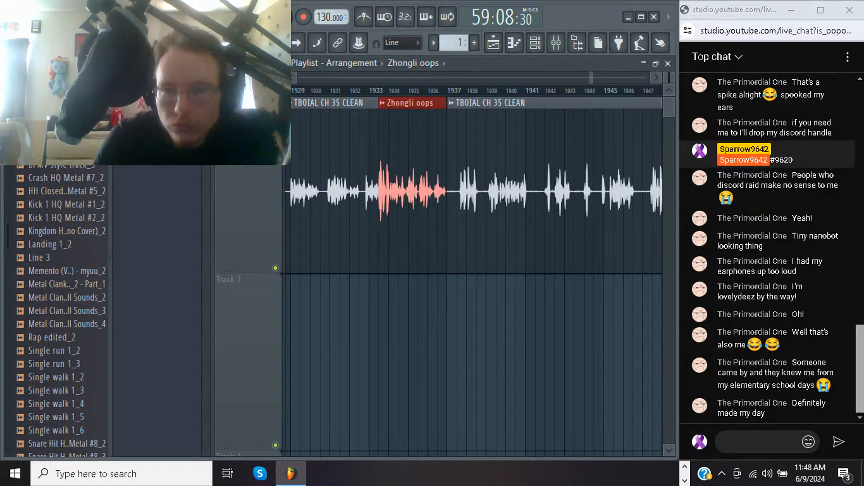
drag(495, 191, 505, 191)
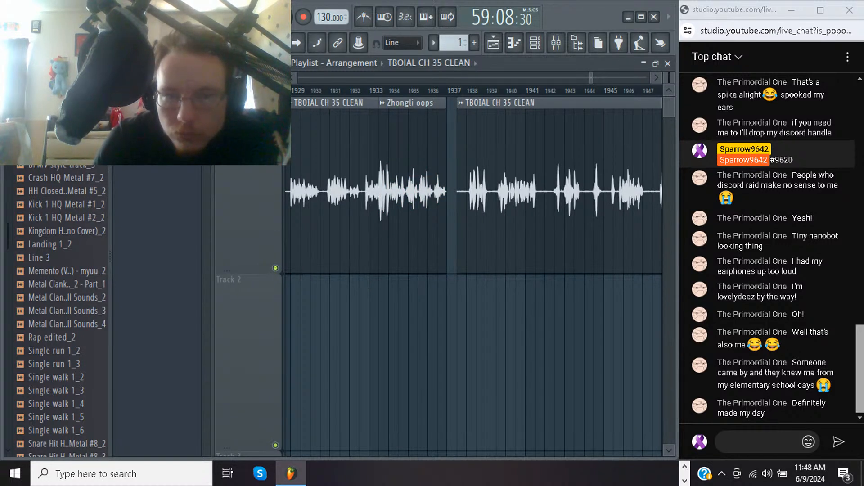
Move the Zhongli oops clip about half a bar later against the following chapter clip and play back the passage
drag(412, 191, 422, 191)
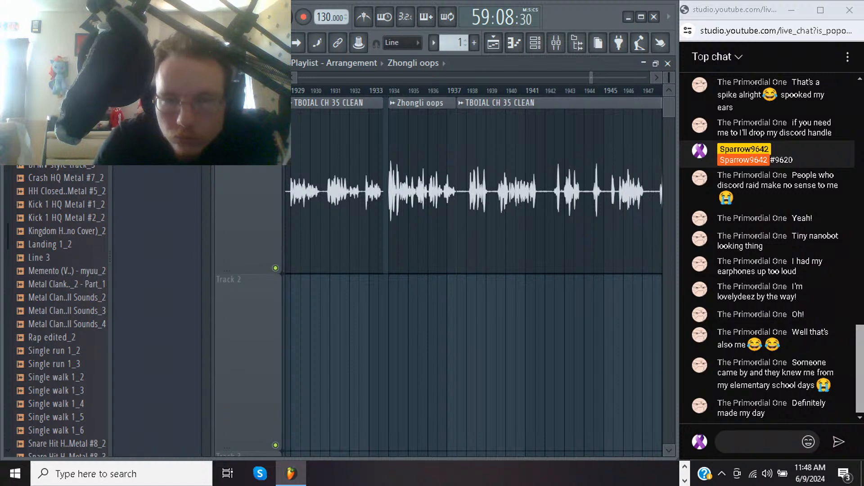
key(space)
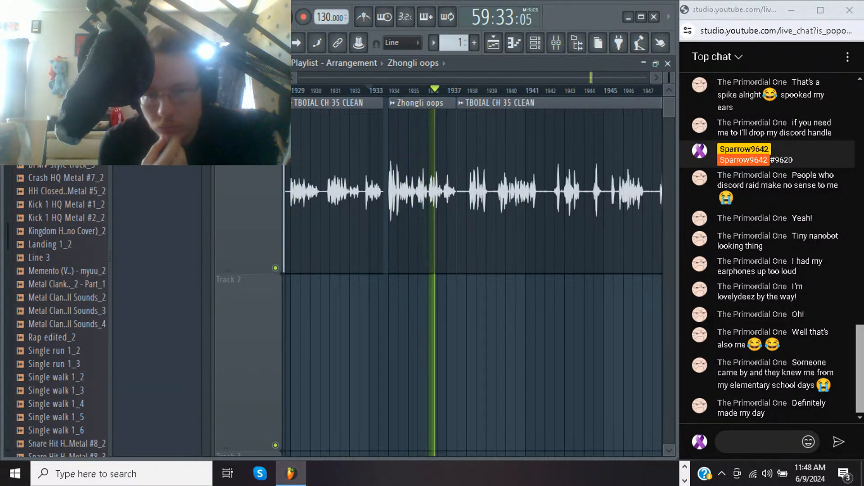
key(space)
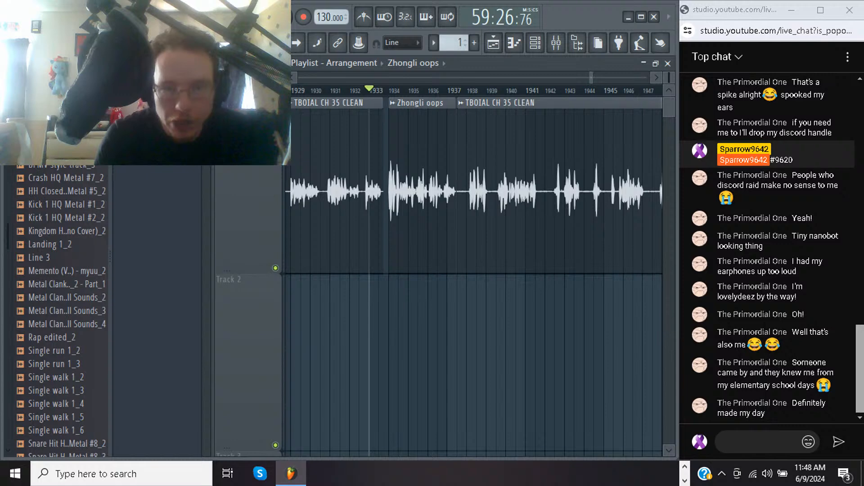
right_click(390, 110)
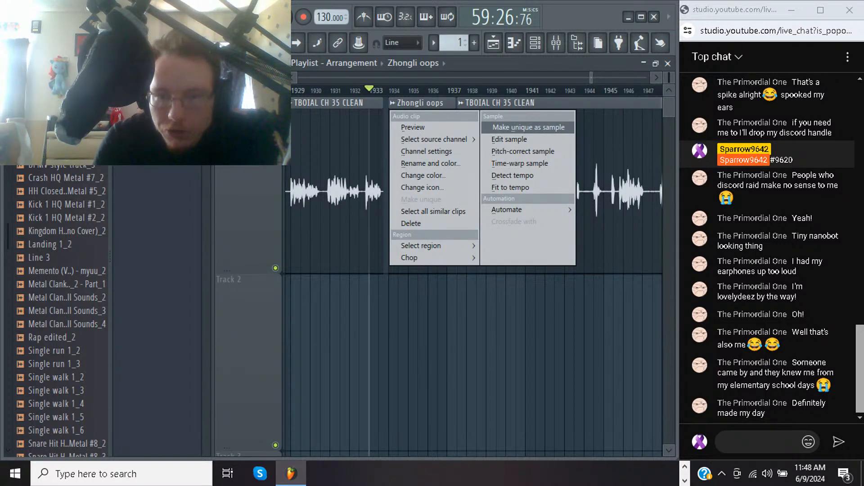
click(529, 127)
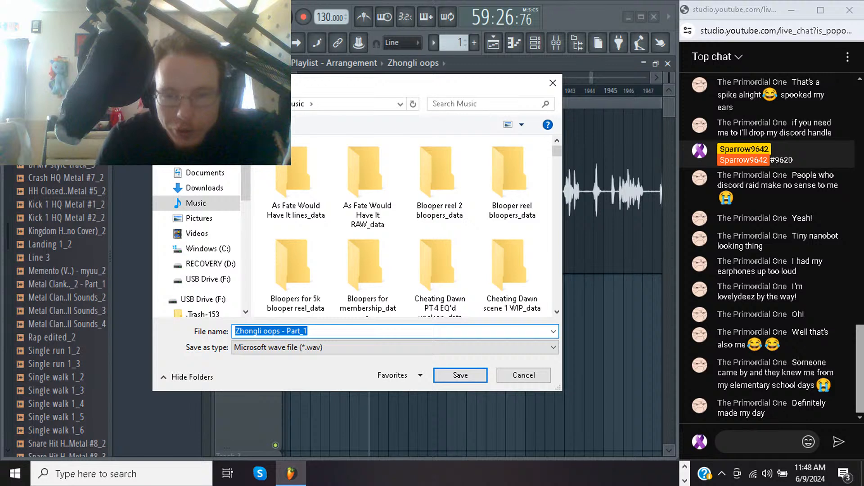
click(523, 375)
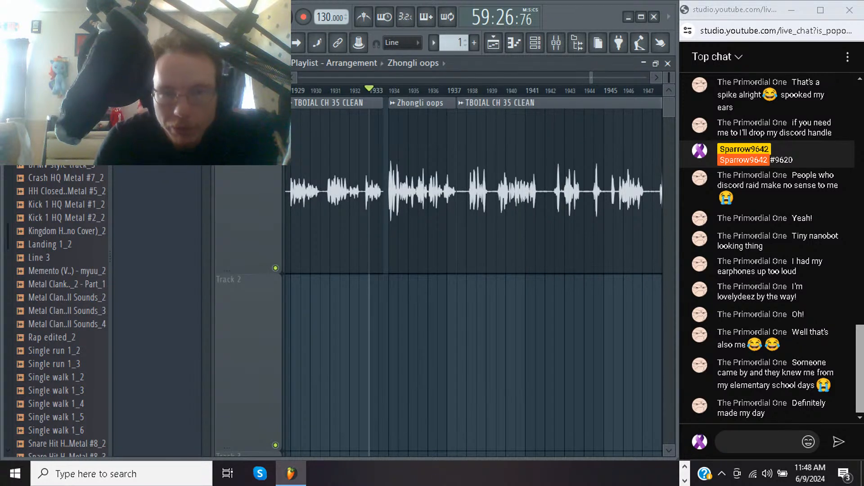
Create a volume automation clip for the Zhongli oops clip
click(392, 103)
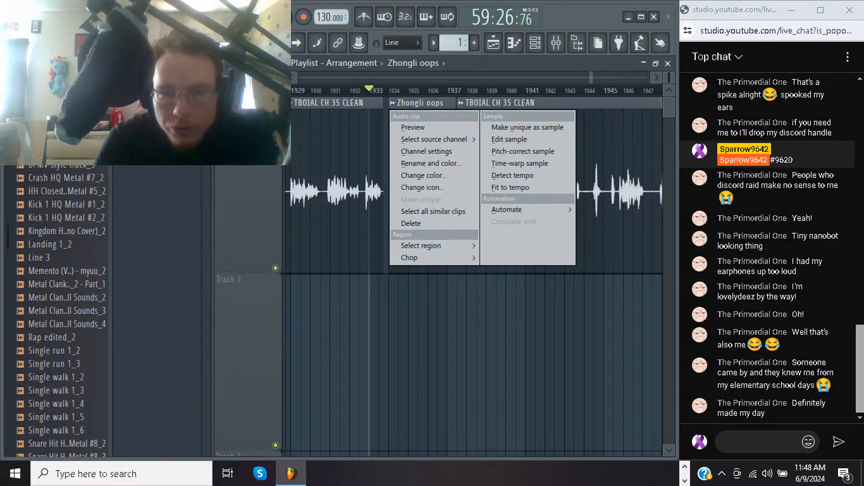
mouse_move(507, 210)
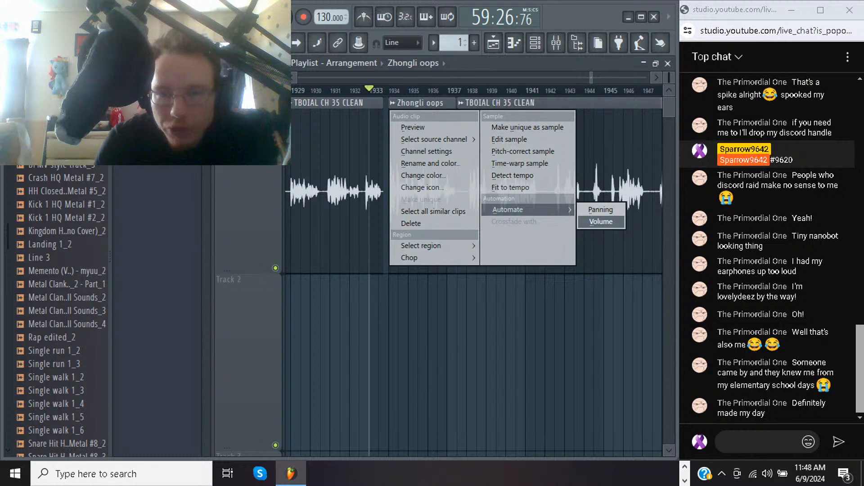
click(601, 222)
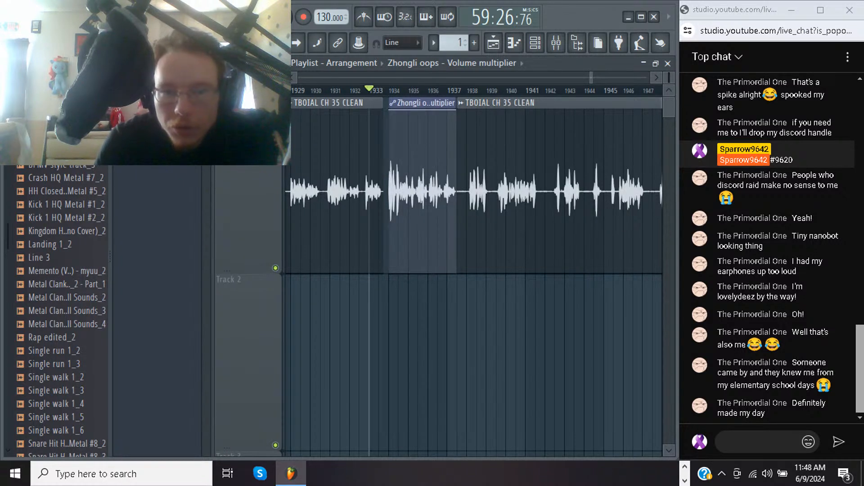
Lower the start and end points of the volume automation to the same slightly reduced level and play back the passage
drag(391, 111, 391, 137)
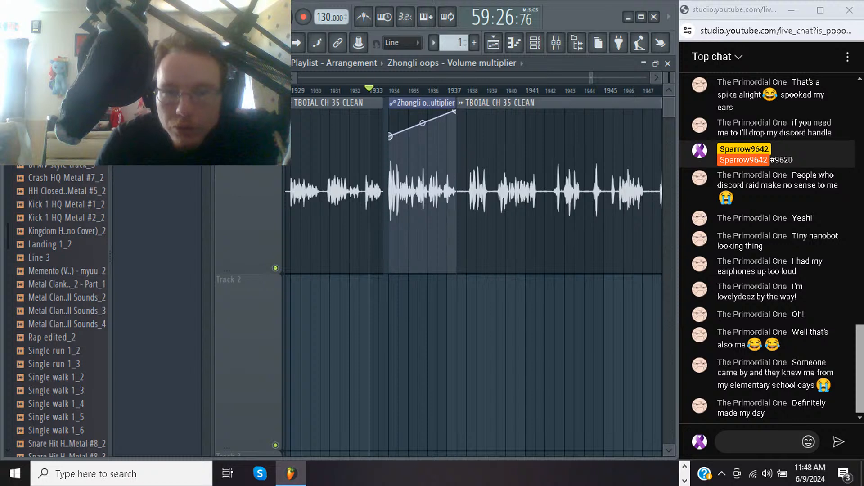
drag(454, 112, 456, 136)
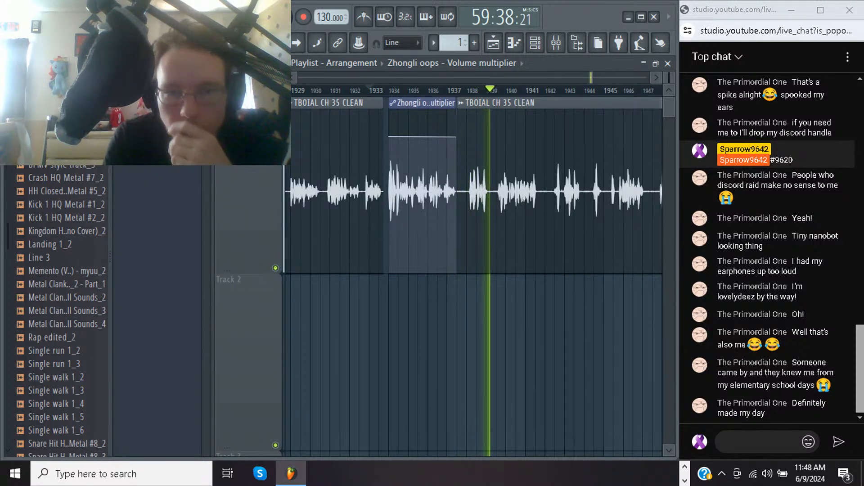
key(space)
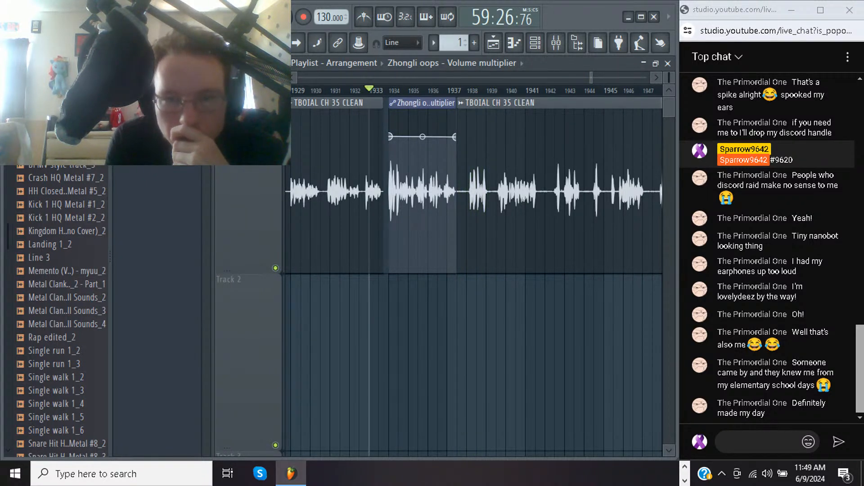
key(space)
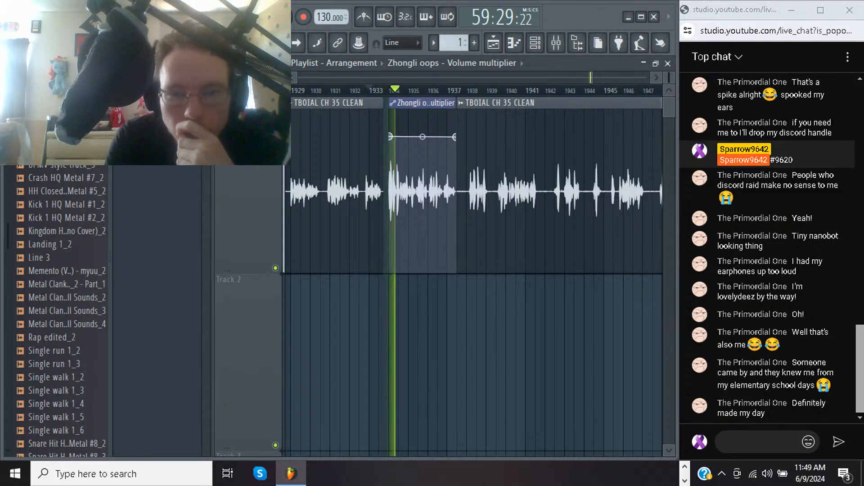
Lower the start and end points of the Zhongli oops volume automation slightly to the same level and play back the passage
key(space)
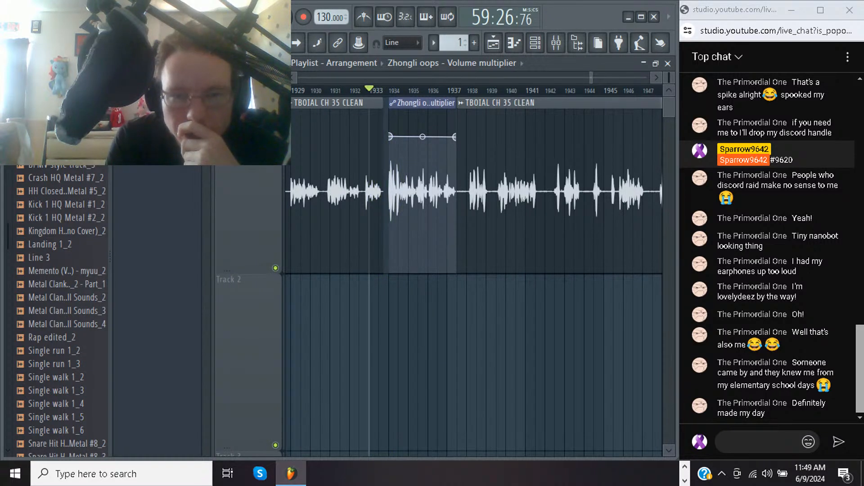
drag(390, 136, 391, 140)
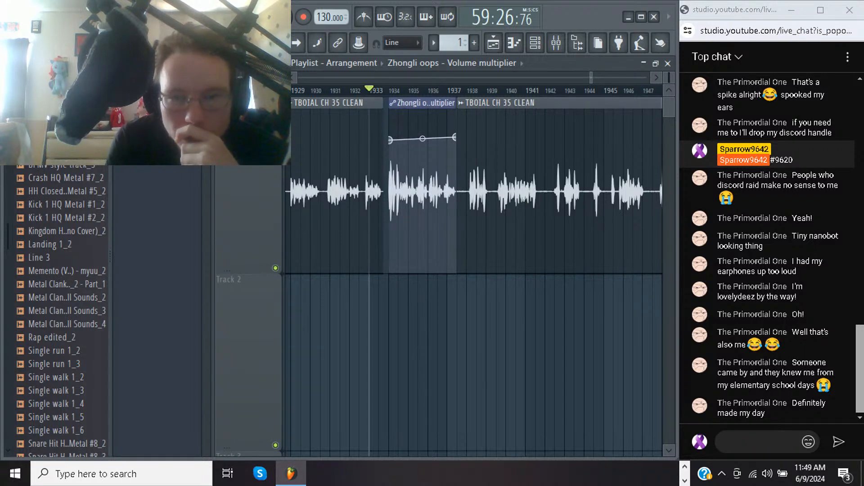
drag(454, 137, 454, 140)
key(space)
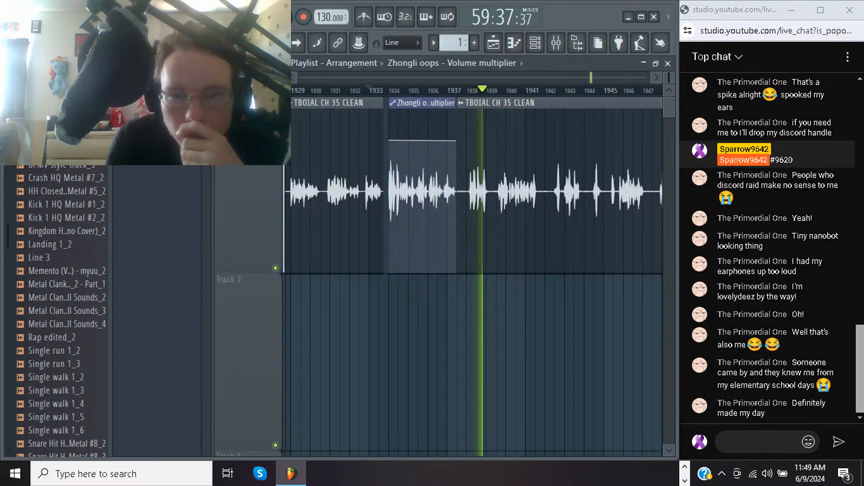
Raise both end points of the Zhongli oops volume automation to the same slightly higher level and replay the passage
drag(391, 141, 391, 135)
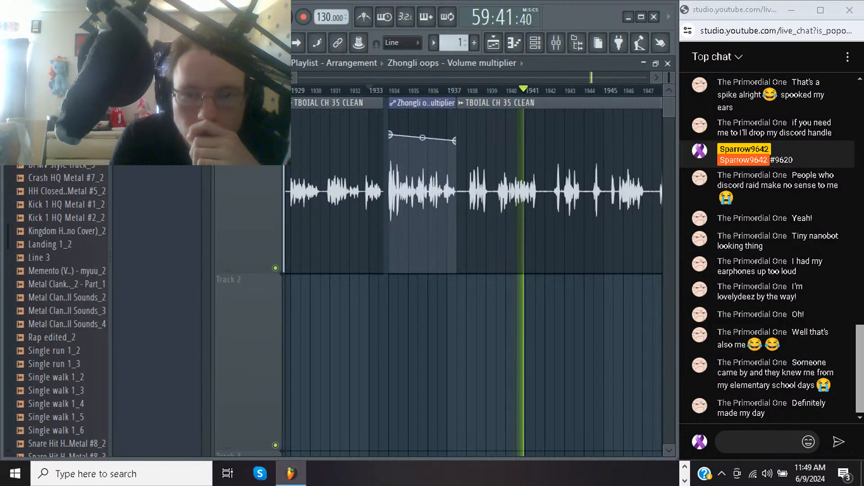
drag(454, 141, 453, 135)
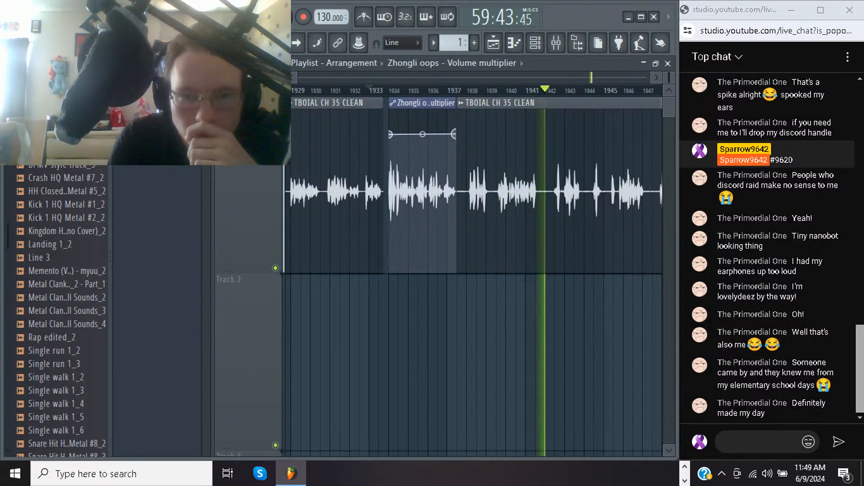
key(space)
key(space)
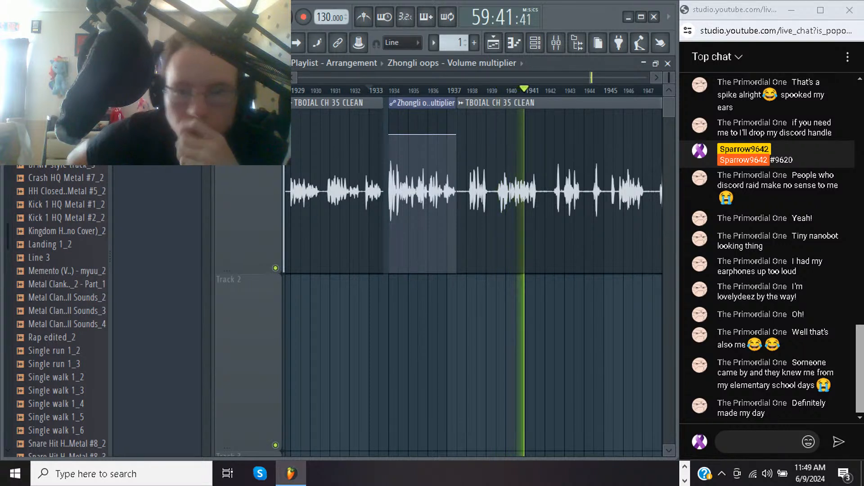
Move the TBOIAL CH 35 CLEAN clip that follows Zhongli oops about half a bar later and stop playback
key(ctrl+alt+z)
key(ctrl+alt+z)
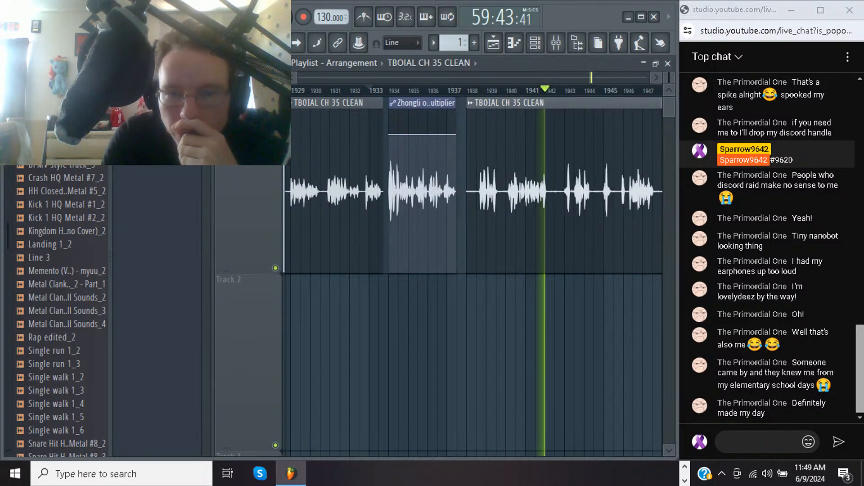
key(space)
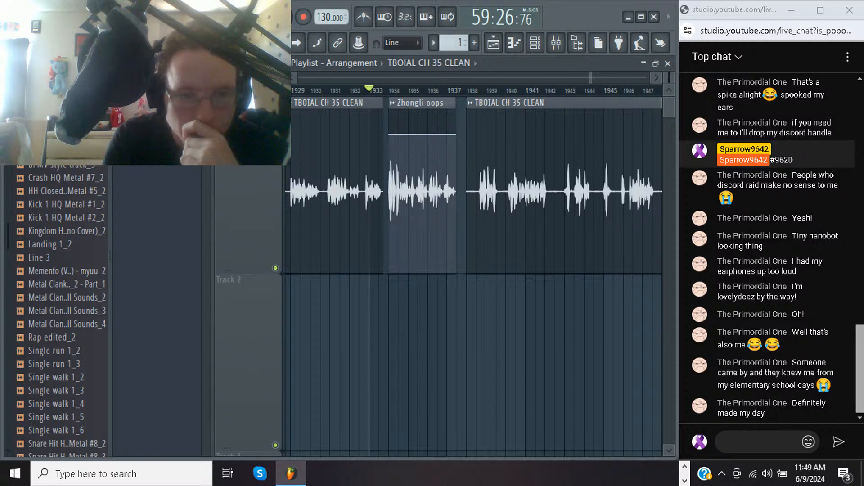
Make the Zhongli oops clip unique as a sample and save it as the wave file "Zhongli oops - Part_1"
right_click(167, 130)
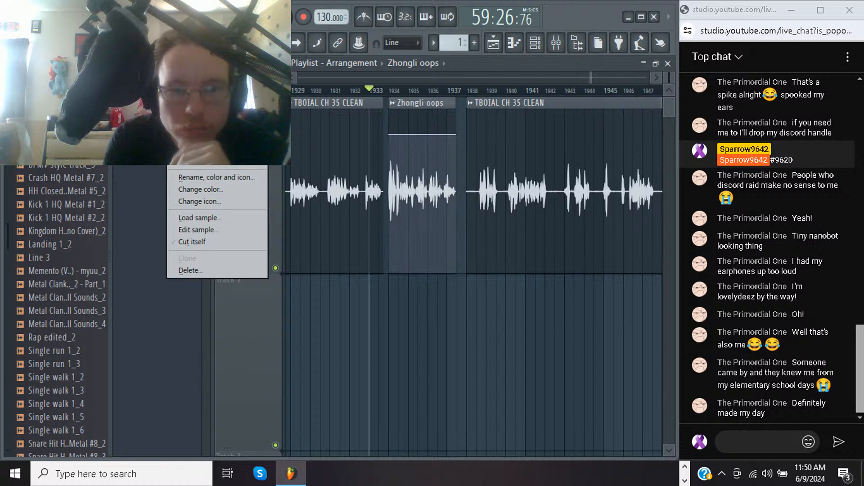
click(217, 178)
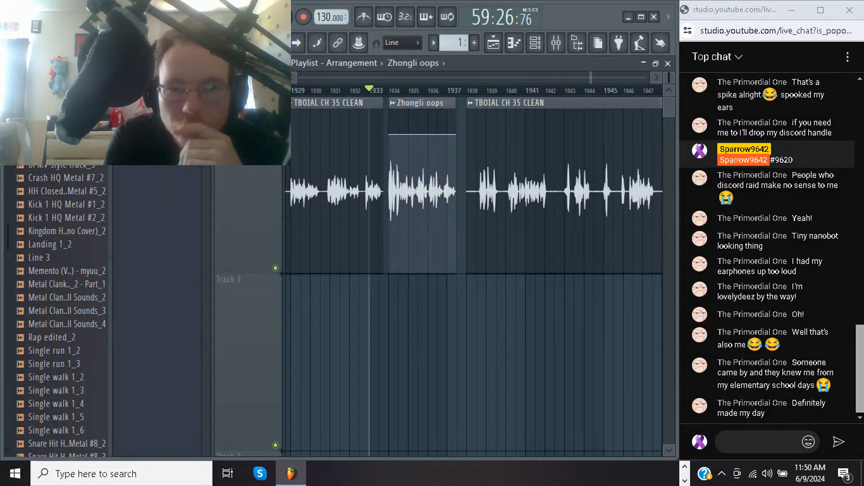
click(393, 103)
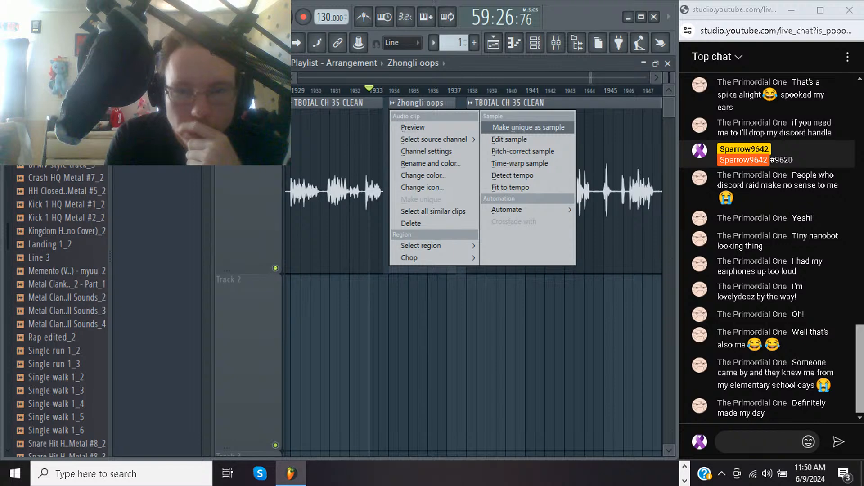
click(529, 128)
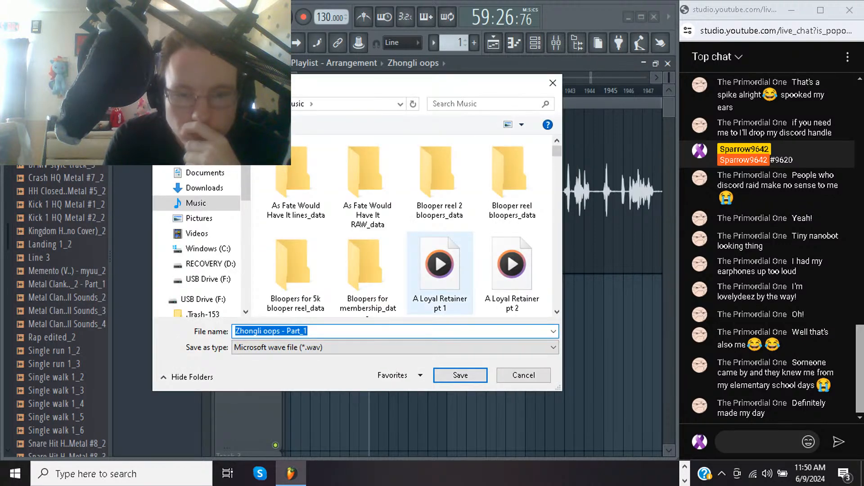
key(Return)
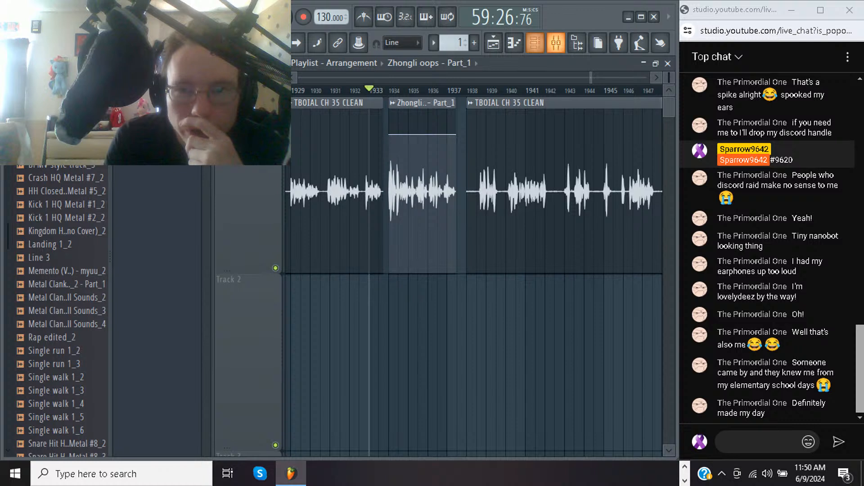
Delete the Zhongli oops volume multiplier automation channel and return to the playlist
click(535, 43)
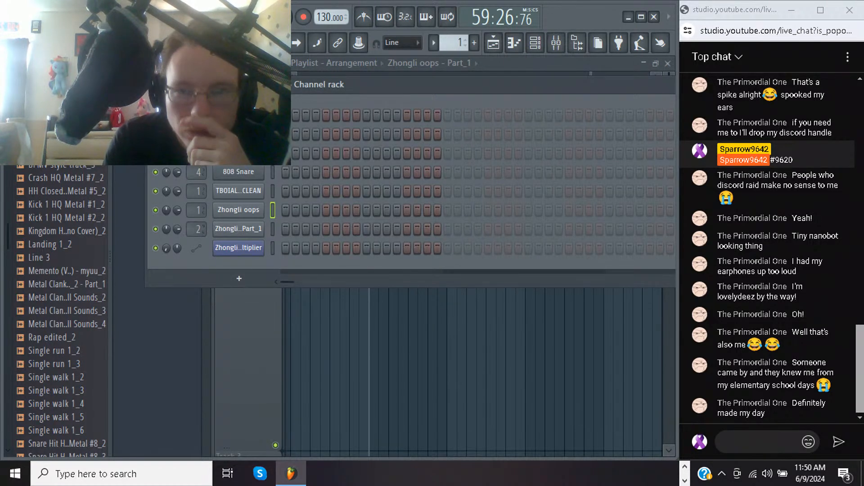
click(556, 43)
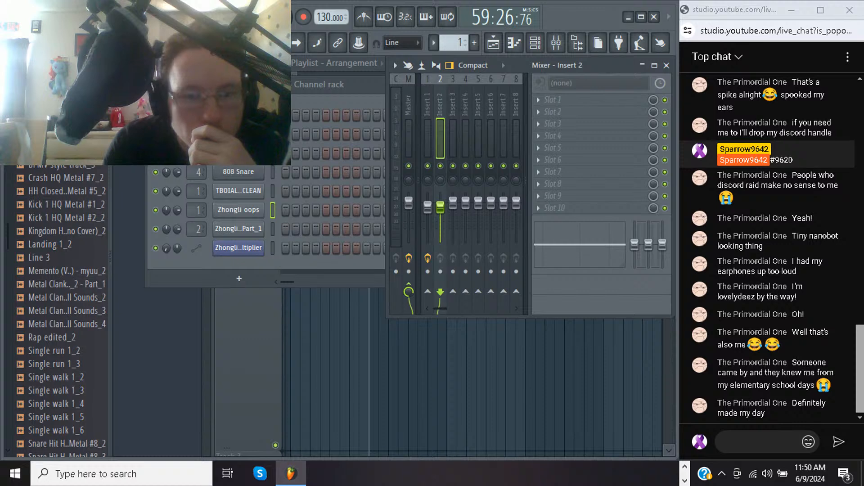
right_click(261, 247)
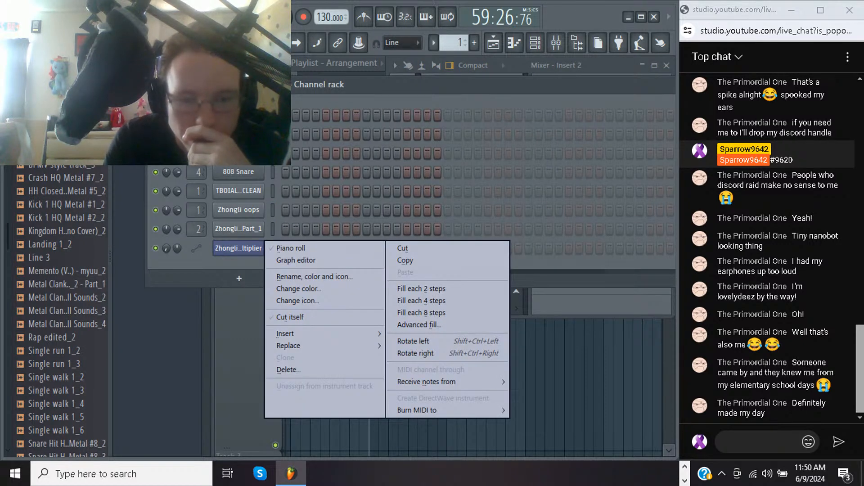
click(288, 369)
key(F5)
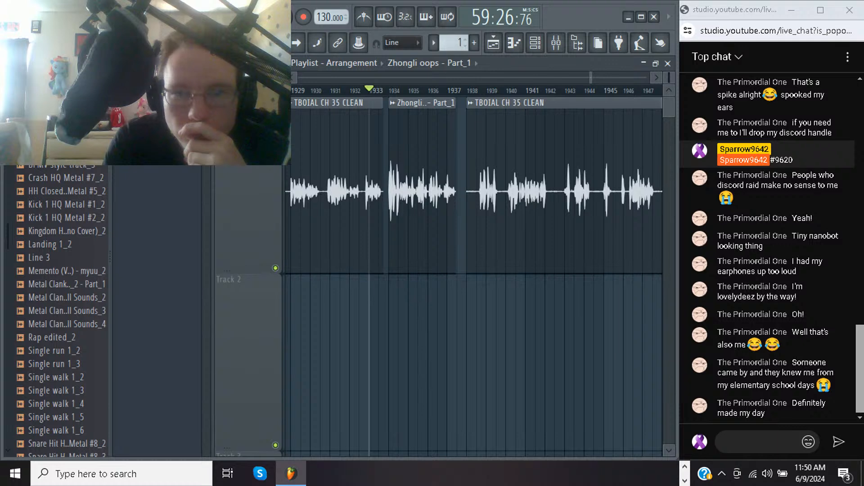
Load Fruity Limiter, Soundgoodizer and Fruity Parametric EQ 2 into the first three effect slots of mixer Insert 2
key(F9)
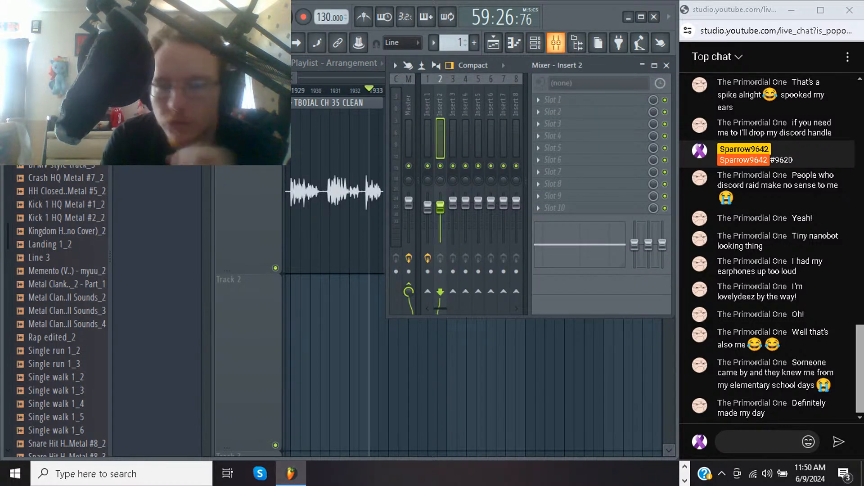
click(554, 99)
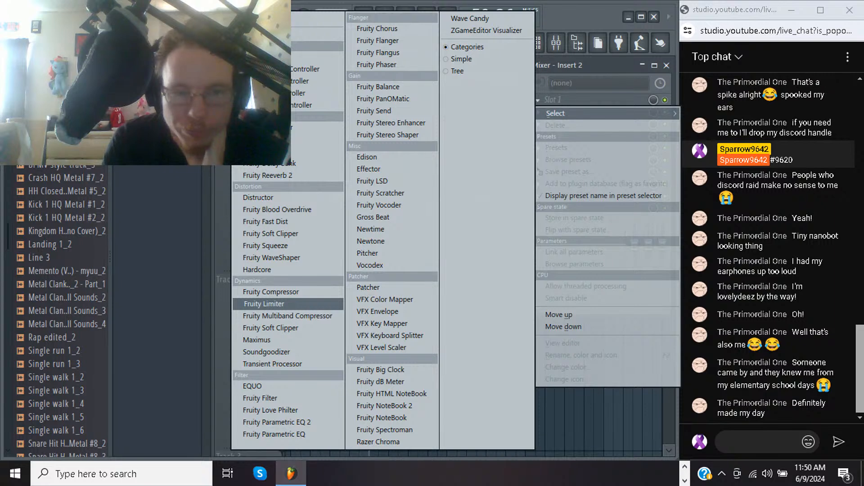
click(265, 304)
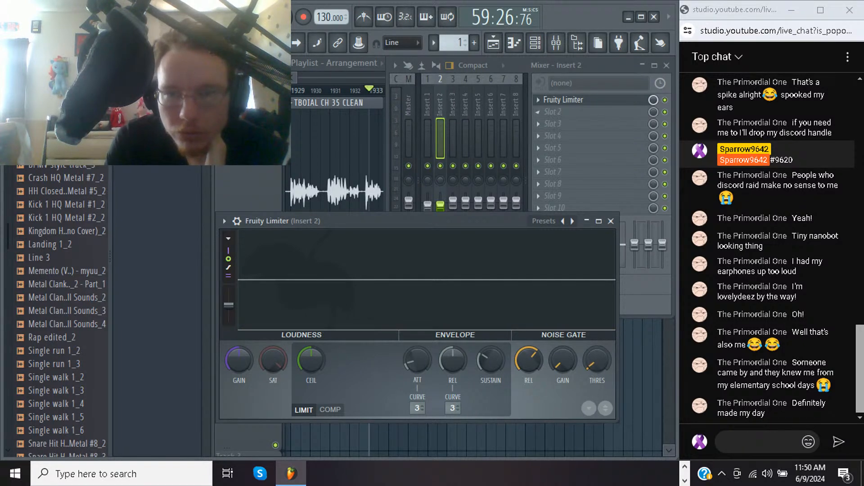
click(538, 112)
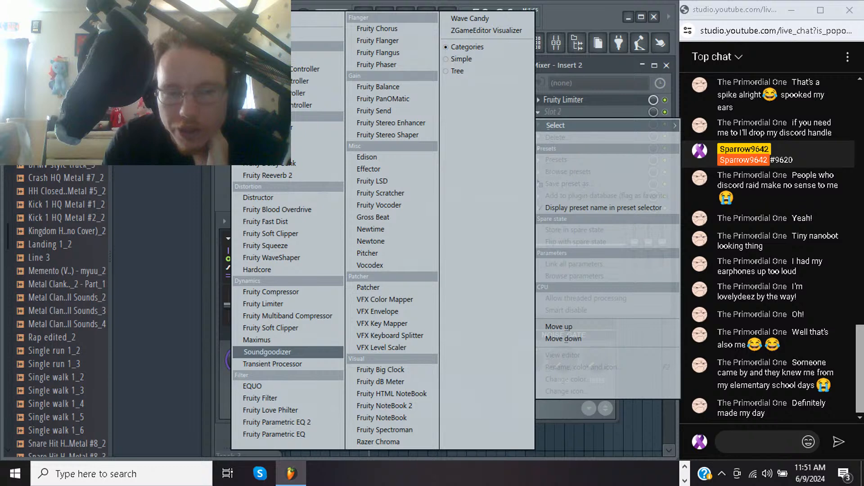
click(267, 352)
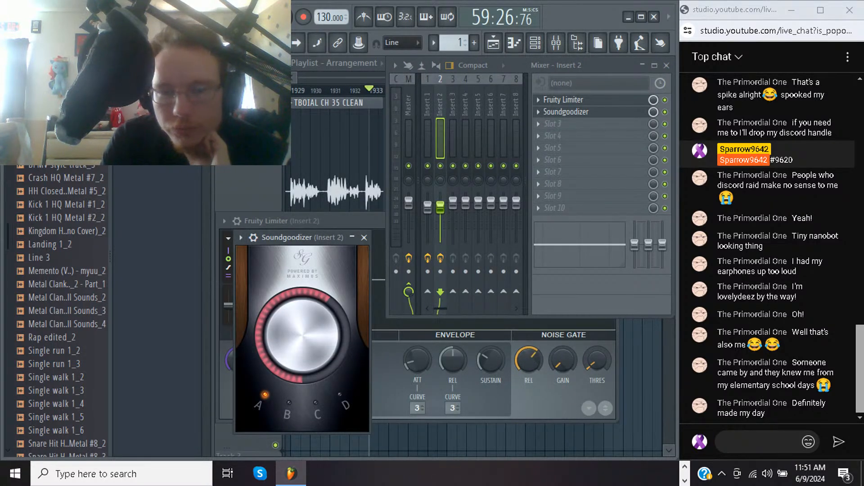
click(538, 124)
mouse_move(555, 137)
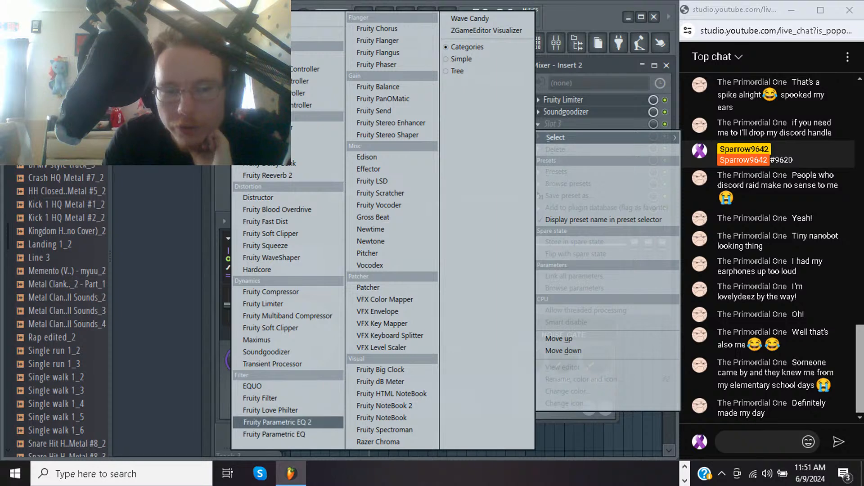
click(276, 423)
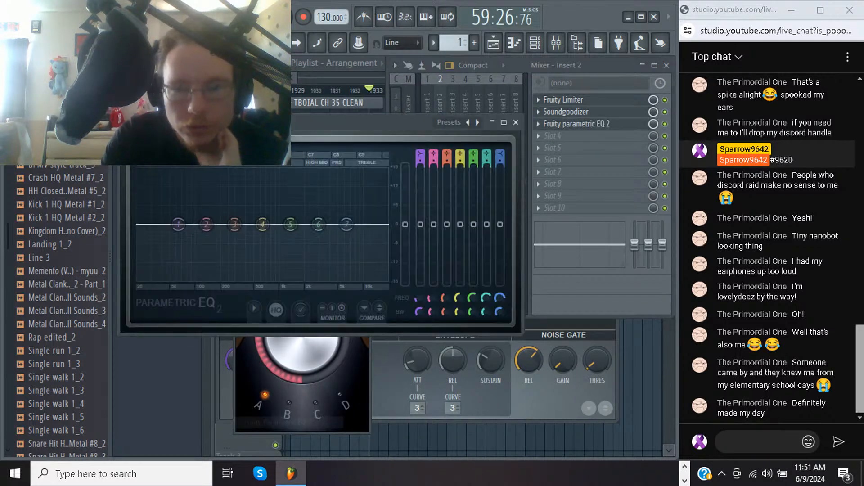
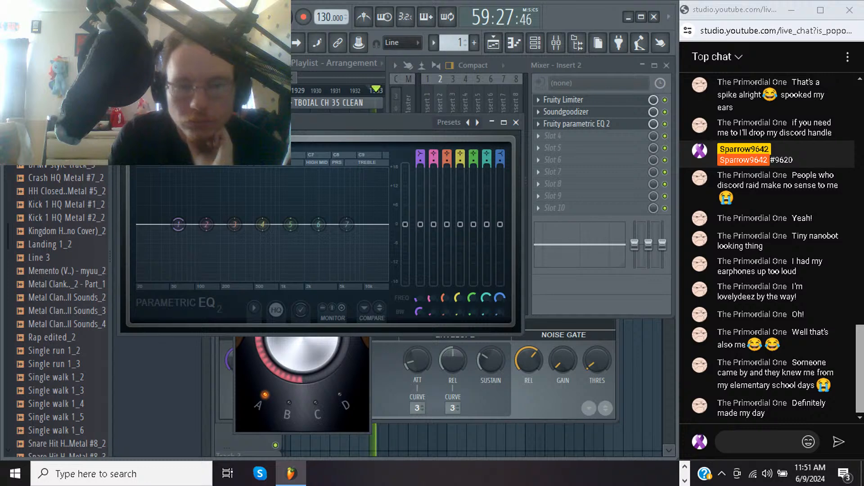
Shape the Insert 2 EQ by boosting band 2 about 9 dB and cutting bands 3, 4, 5 and 7 by about 9, 12, 7 and 6 dB
drag(206, 225, 203, 197)
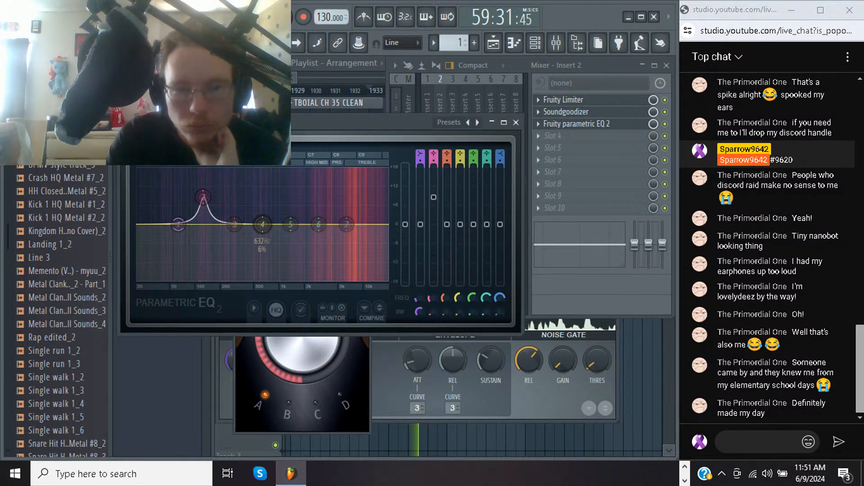
drag(234, 224, 236, 253)
drag(263, 224, 257, 263)
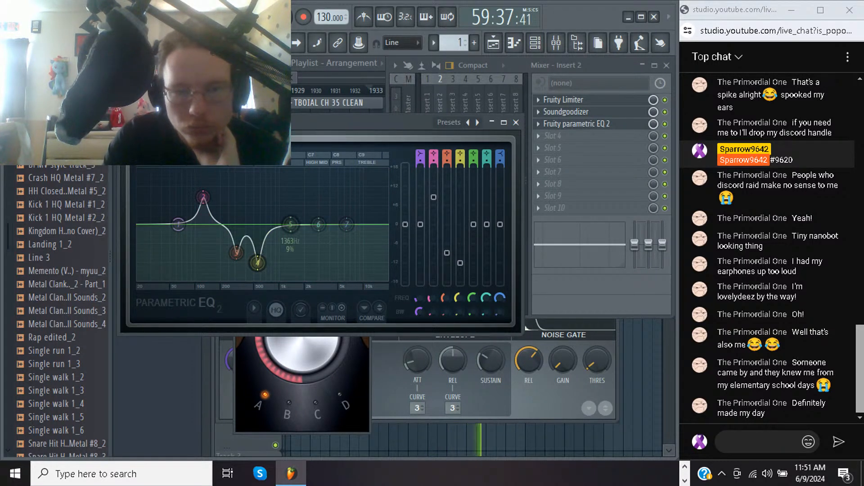
drag(290, 224, 287, 246)
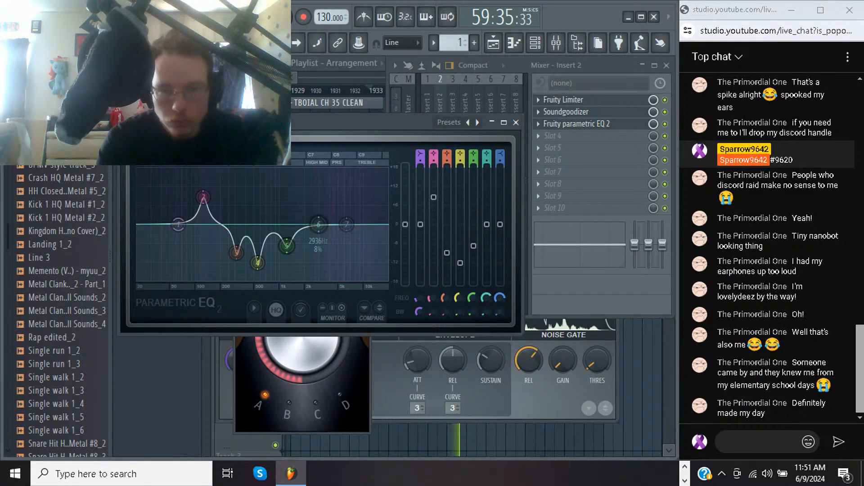
drag(346, 224, 344, 245)
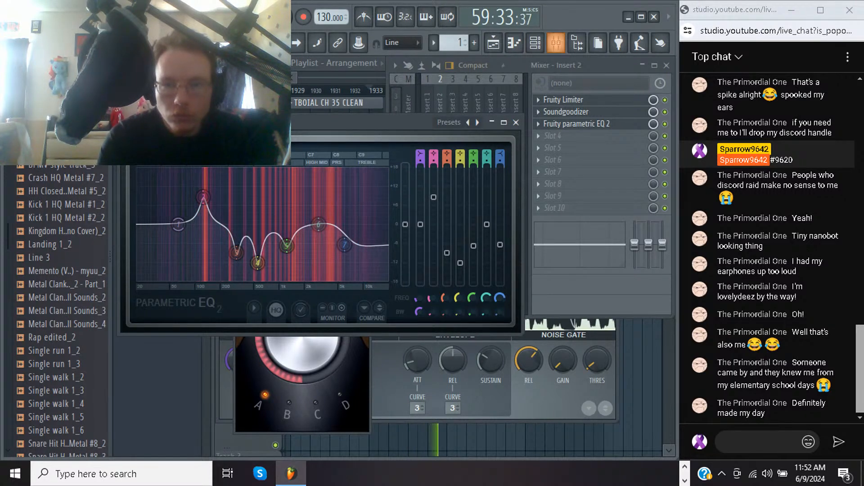
Try a lower Insert 2 volume and bring the fader back up near its starting level while auditioning the retake
key(F9)
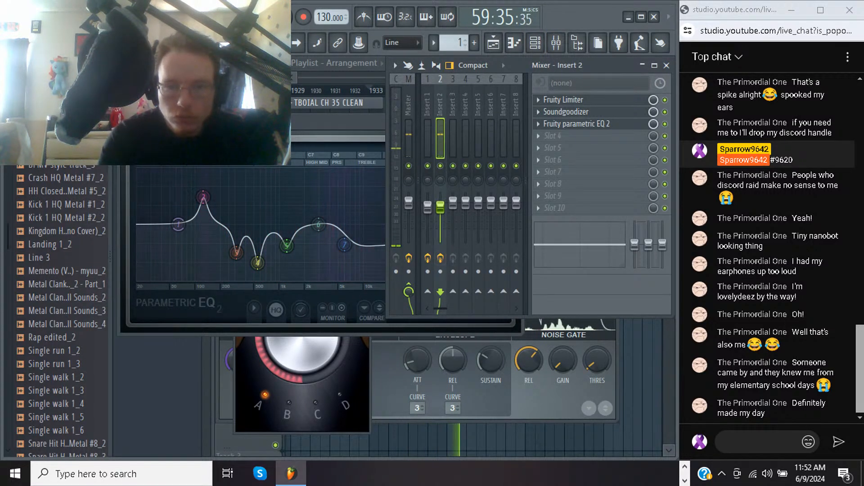
drag(440, 207, 441, 221)
key(space)
key(space)
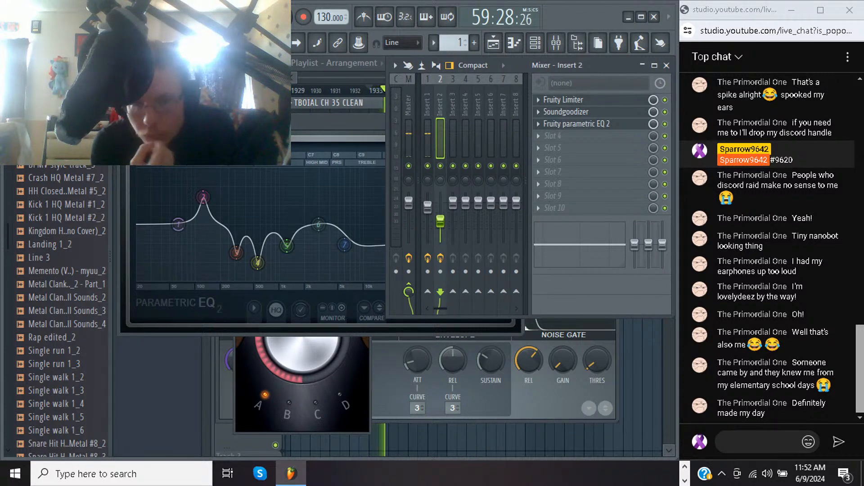
drag(440, 221, 440, 210)
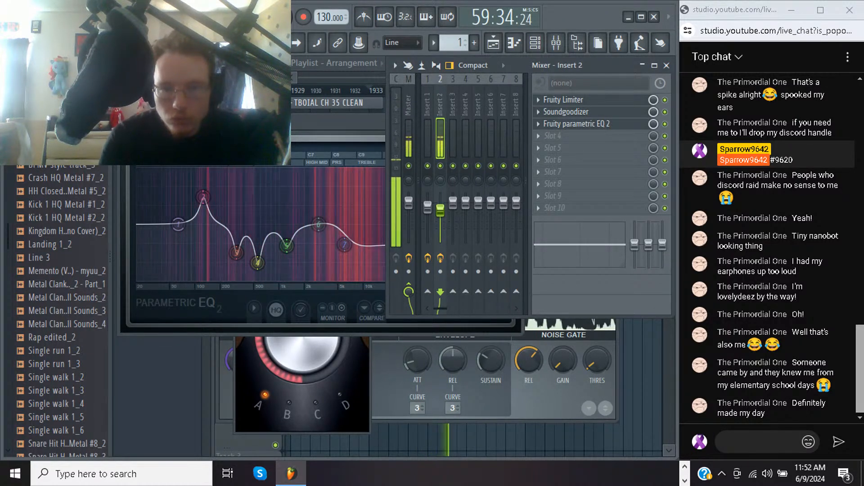
drag(440, 210, 440, 206)
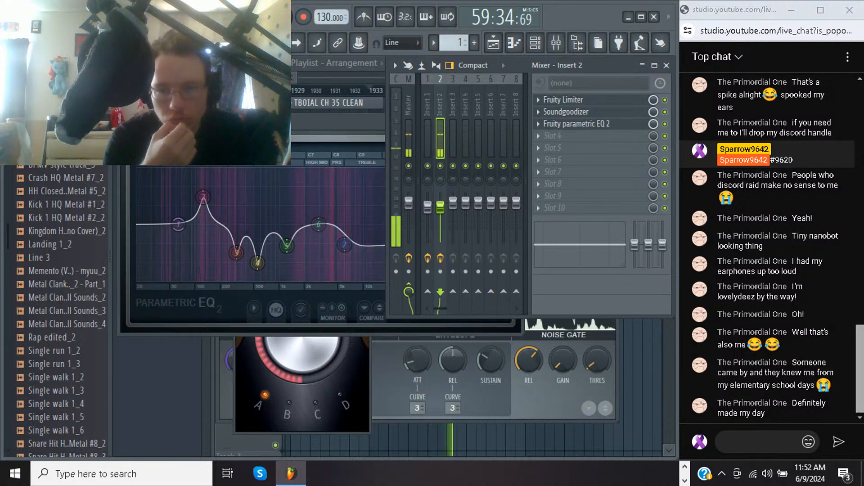
key(space)
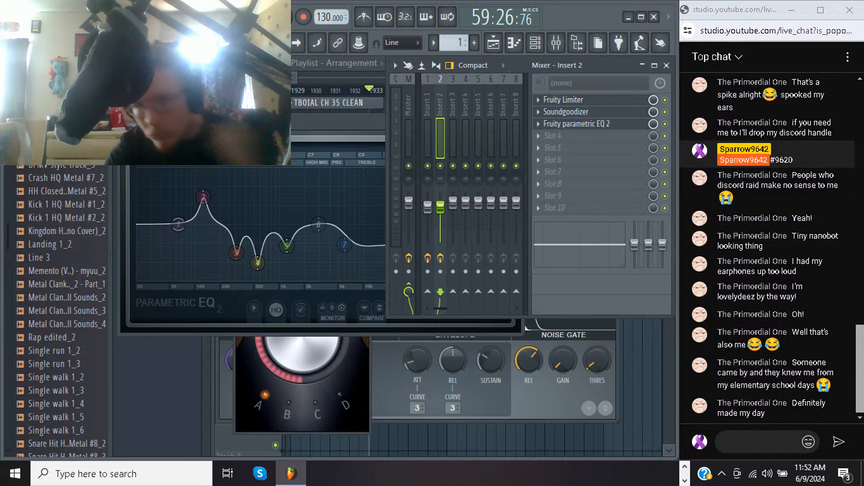
key(space)
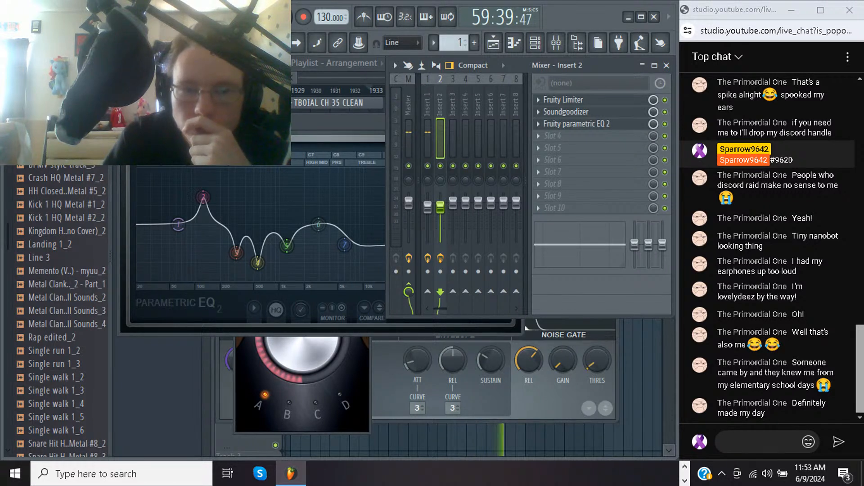
Deepen the EQ's band 5 cut to about 14 dB and pull band 6 down about 7 dB during playback
click(338, 122)
key(space)
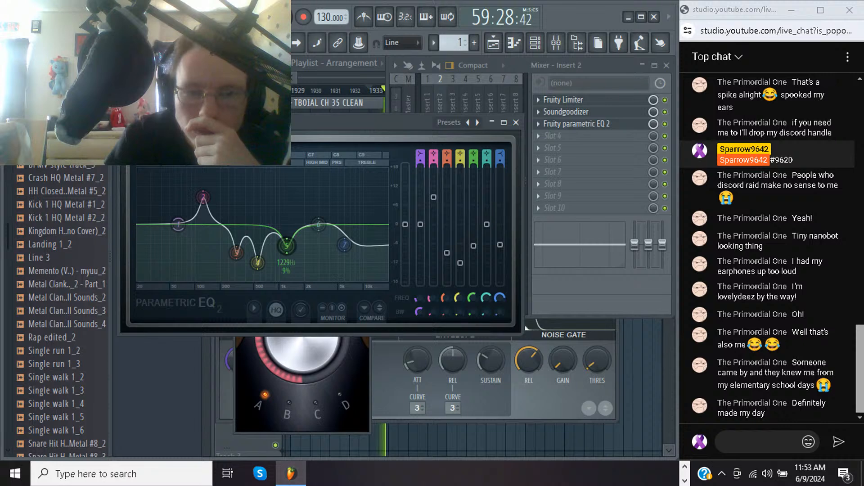
drag(286, 245, 285, 269)
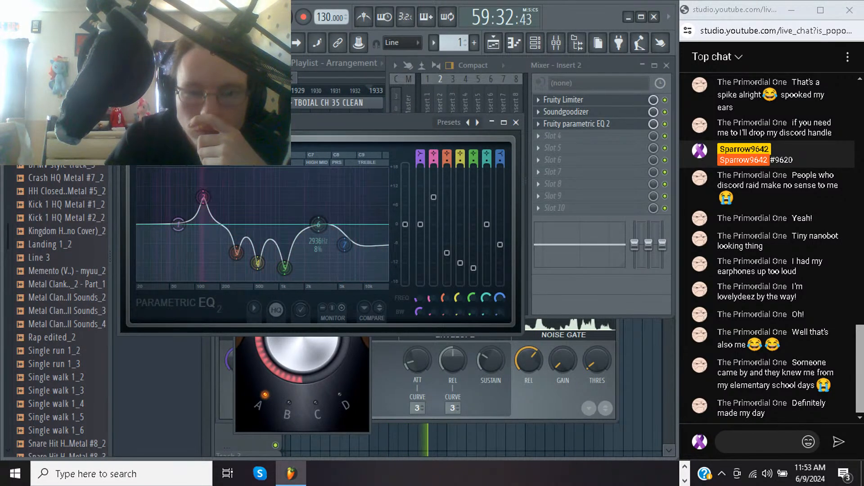
drag(318, 225, 314, 245)
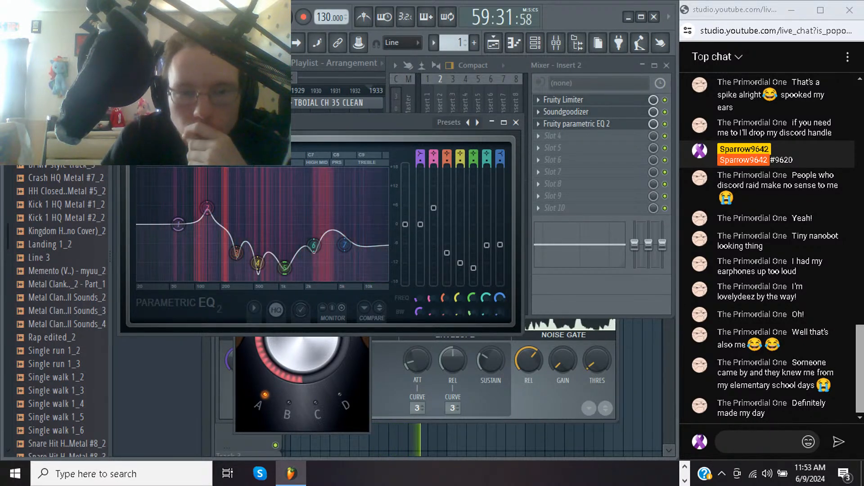
Ease the EQ's band 4 cut to about 6 dB near 593 Hz and return band 6 to 0 dB
mouse_move(258, 263)
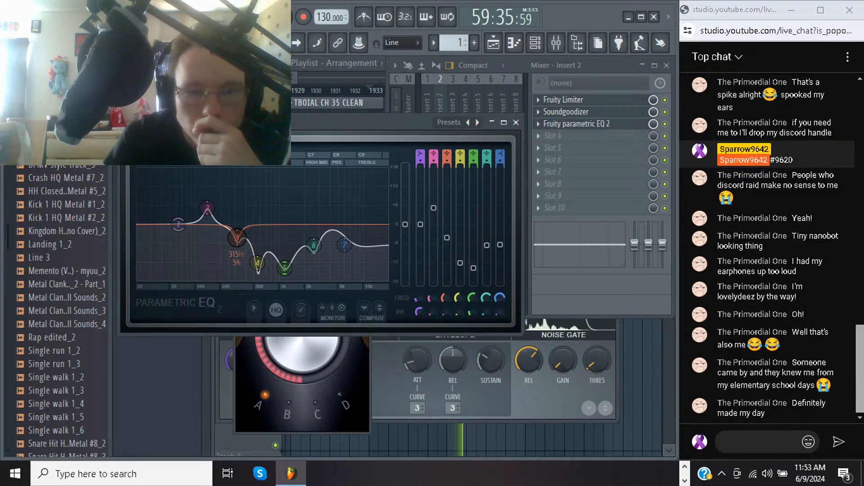
drag(258, 247, 260, 242)
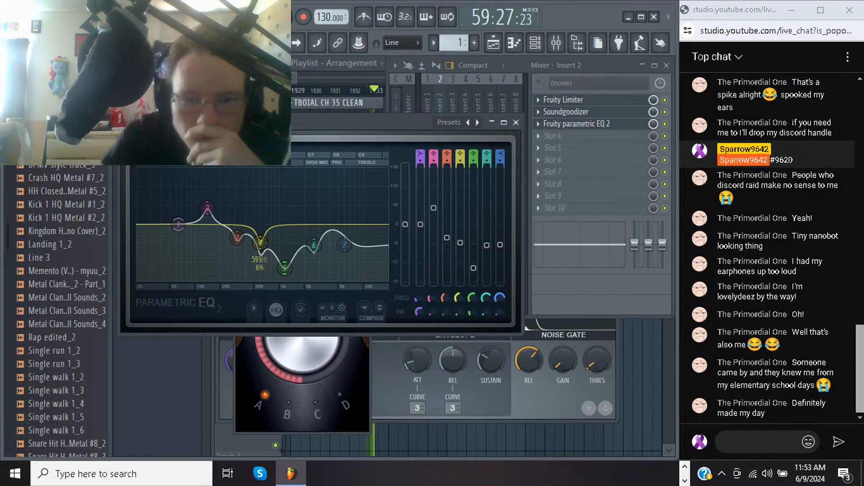
drag(314, 246, 316, 224)
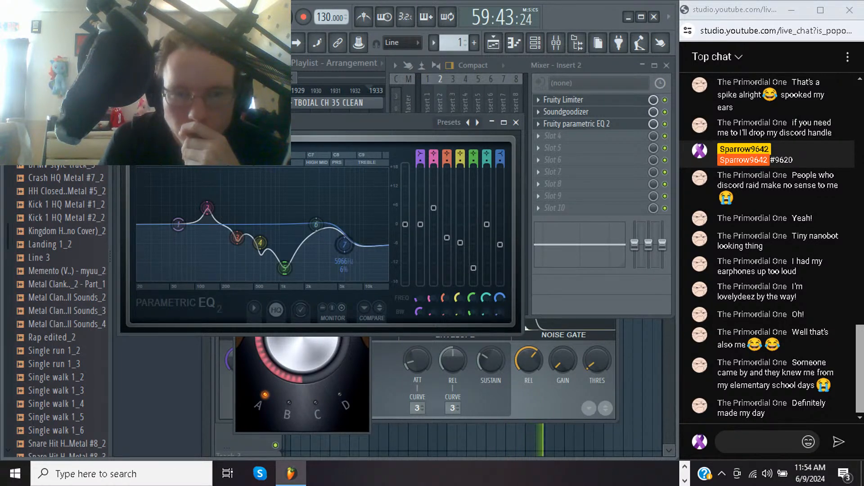
Reduce the EQ's band 7 cut to about 4 dB and deepen the band 3 cut to about 9 dB
key(space)
mouse_move(345, 245)
mouse_down()
mouse_move(351, 217)
mouse_move(339, 263)
mouse_move(346, 237)
mouse_up()
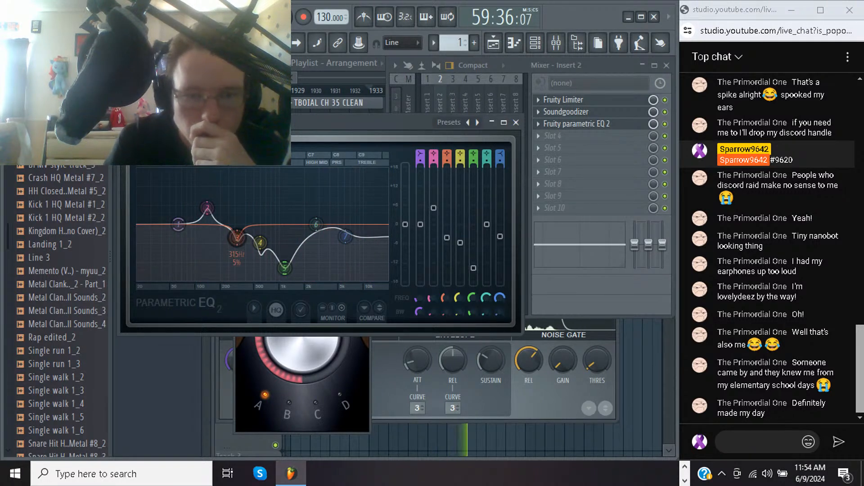
drag(236, 244, 235, 254)
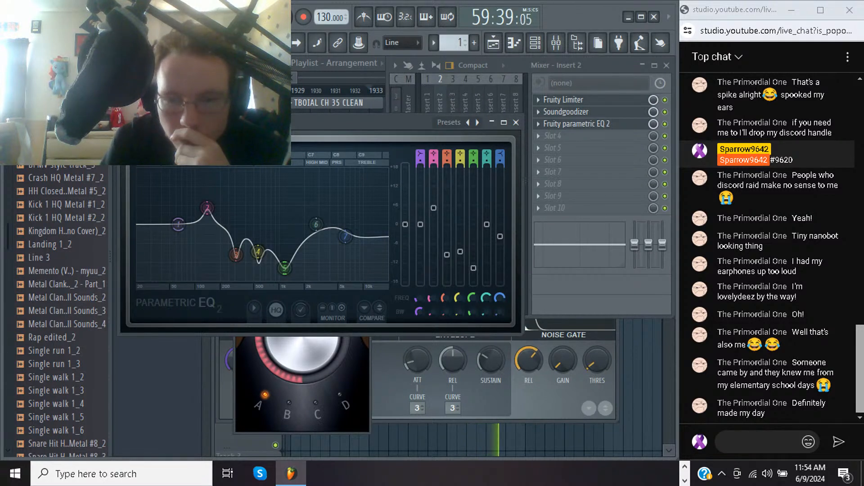
Raise the noise gate threshold of the Insert 2 Fruity Limiter slightly
click(597, 360)
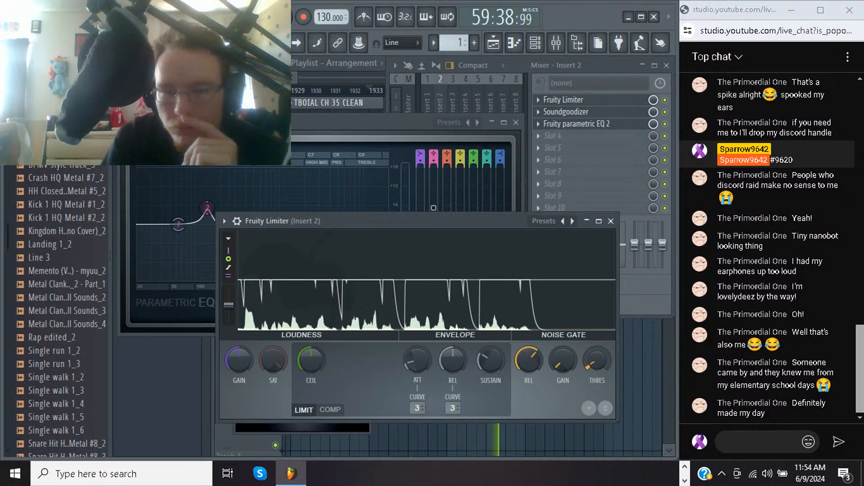
Create a volume automation clip for the Zhongli oops - Part_1 clip in the playlist and keep it after an undo and redo
key(F5)
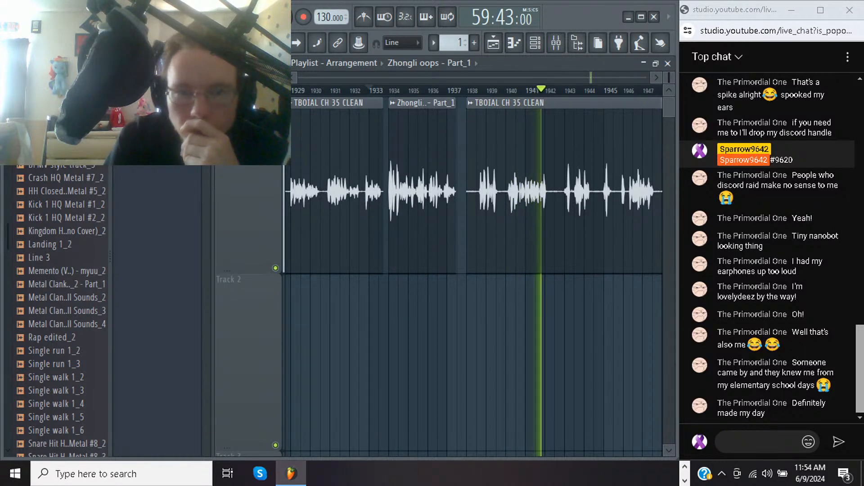
click(392, 103)
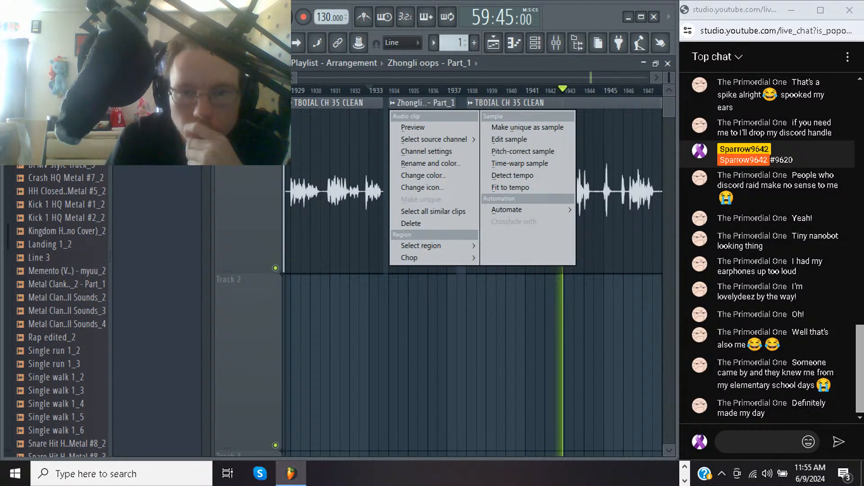
mouse_move(523, 209)
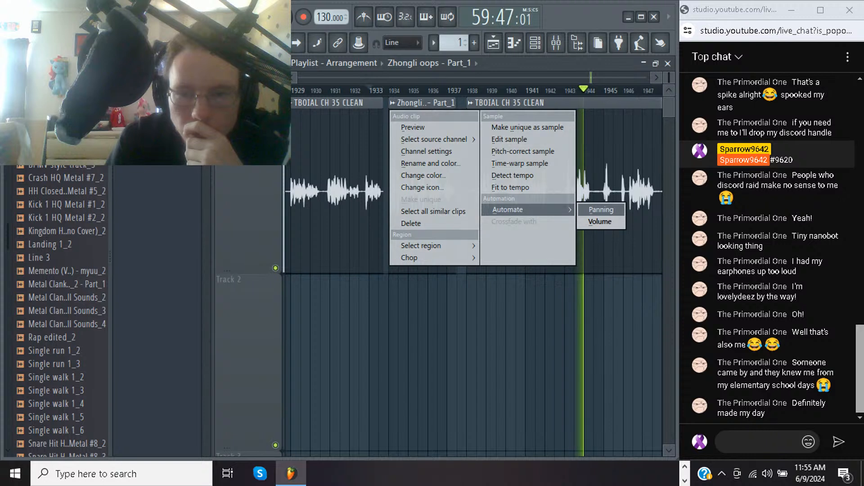
click(599, 223)
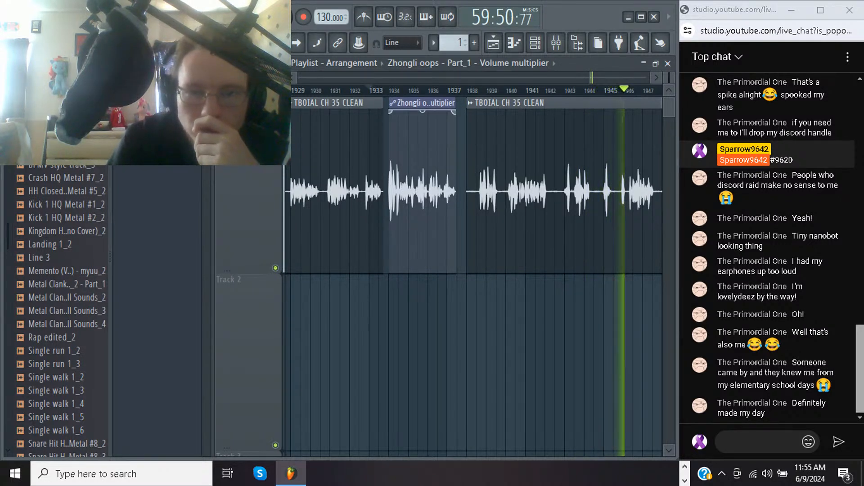
key(ctrl+z)
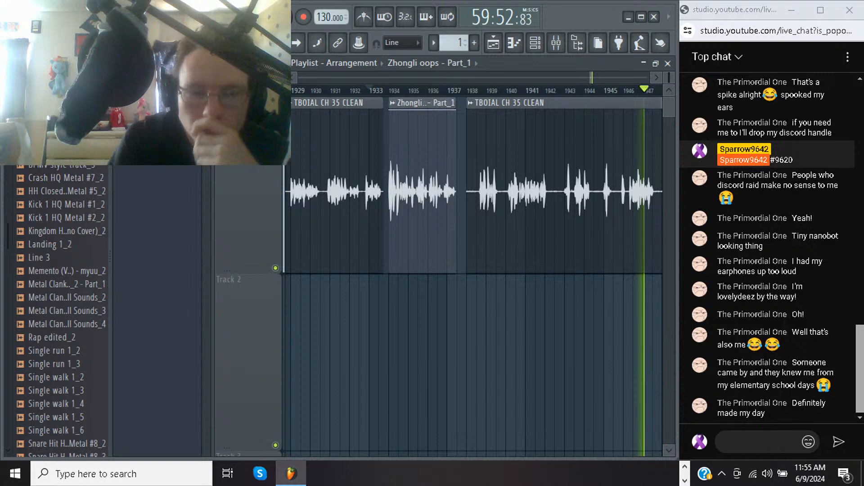
key(ctrl+z)
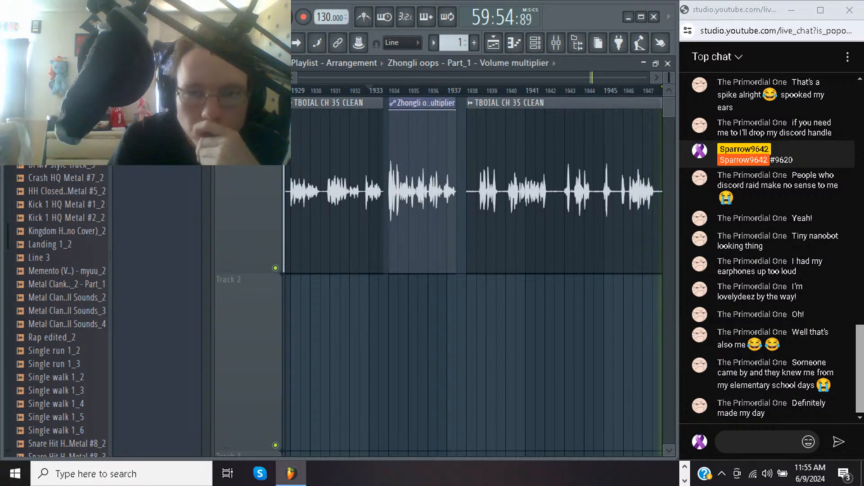
Shorten the volume automation clip to about one bar, lower its envelope over the retake's loud opening, and audition it
drag(455, 103, 408, 103)
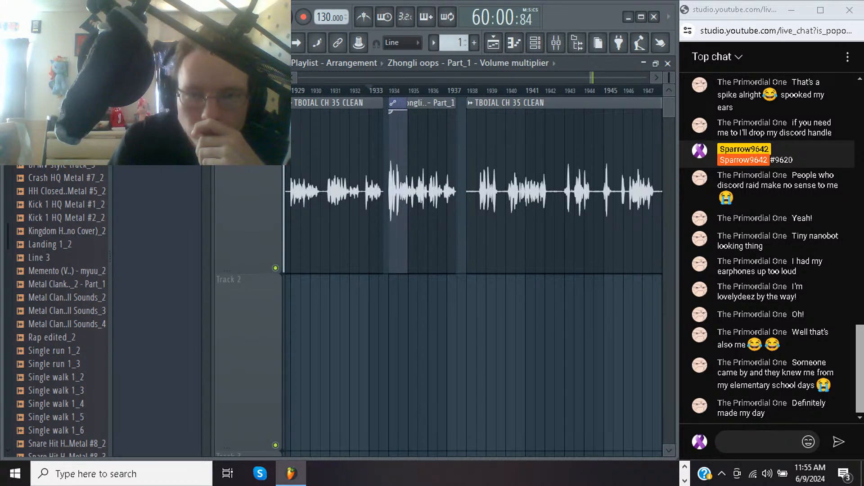
drag(390, 111, 391, 150)
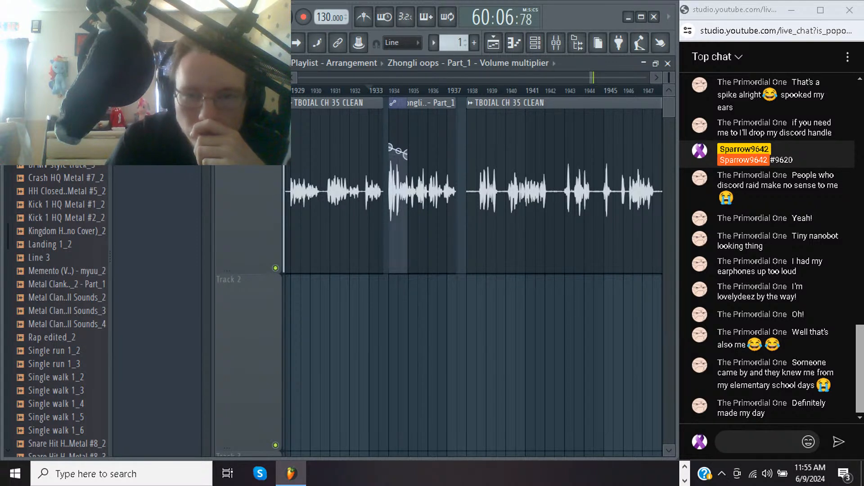
key(space)
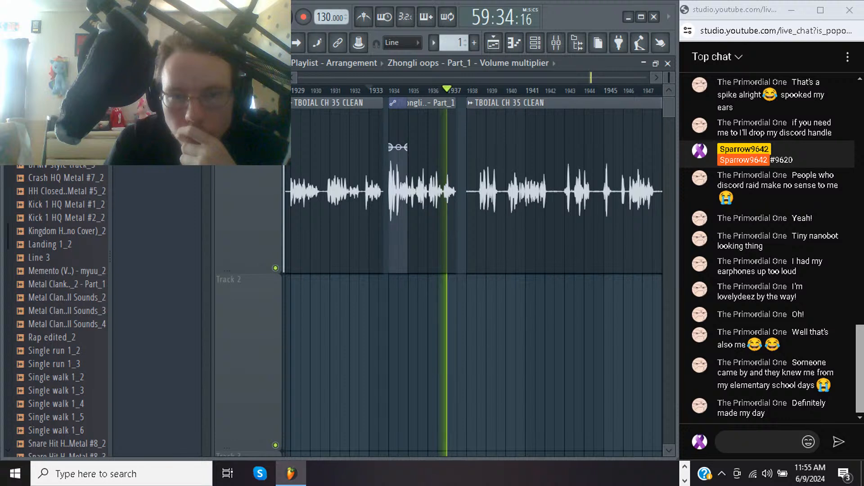
key(space)
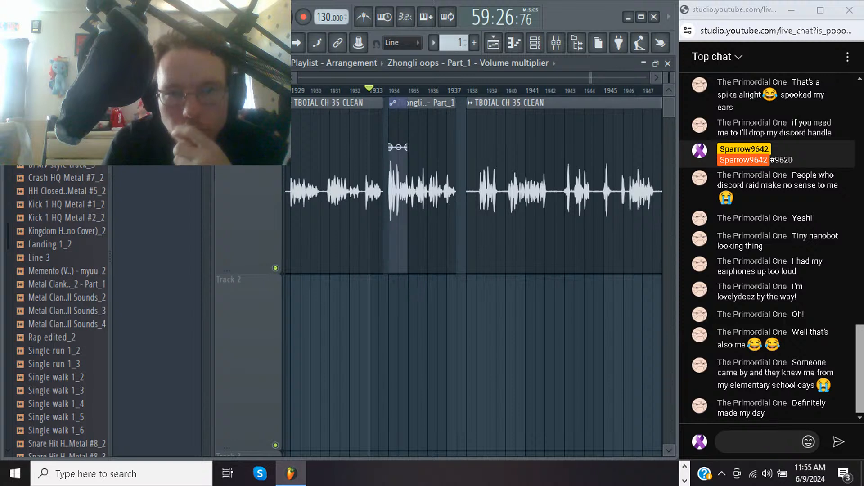
Extend the volume automation to the end of the Zhongli clip, raise the point near bar 1935 to full level, and audition the ramp
drag(406, 147, 457, 103)
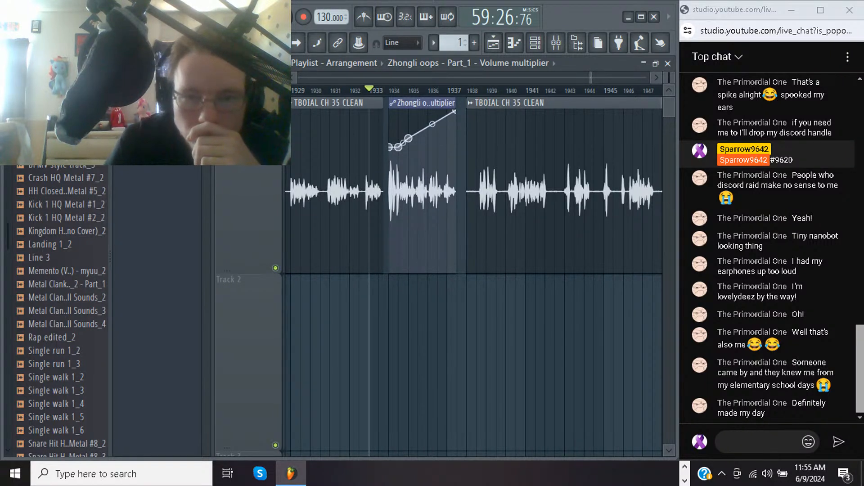
drag(408, 139, 408, 111)
key(space)
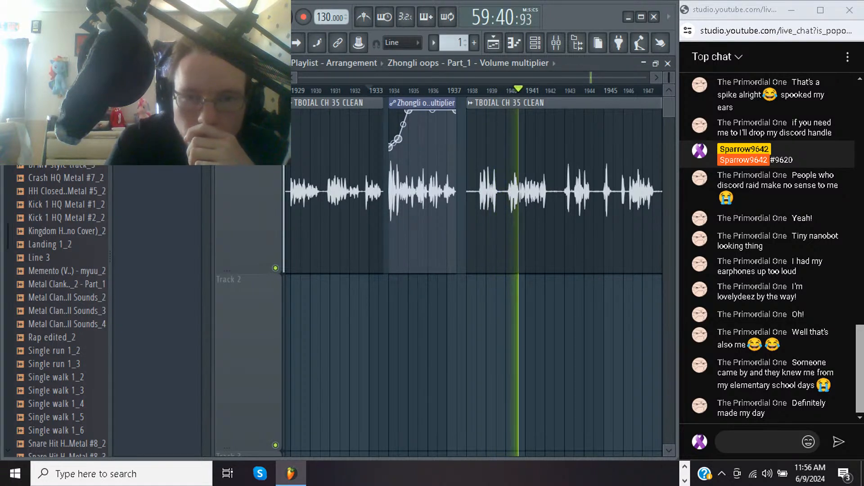
key(space)
key(space)
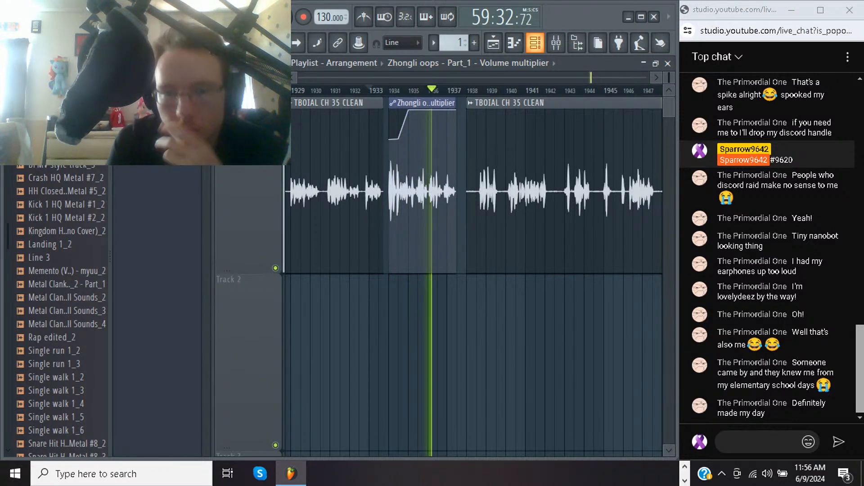
Reopen the Insert 2 Fruity Parametric EQ 2 and return band 7 to 0 dB at about 6.6 kHz
click(556, 43)
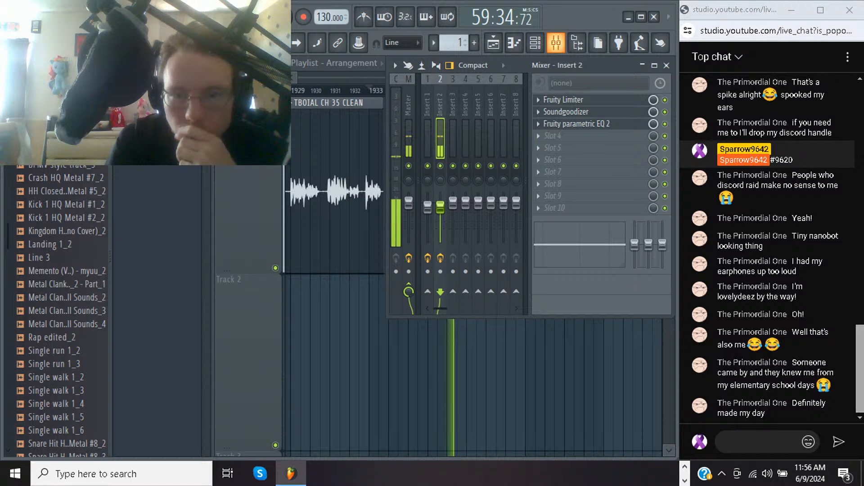
click(576, 124)
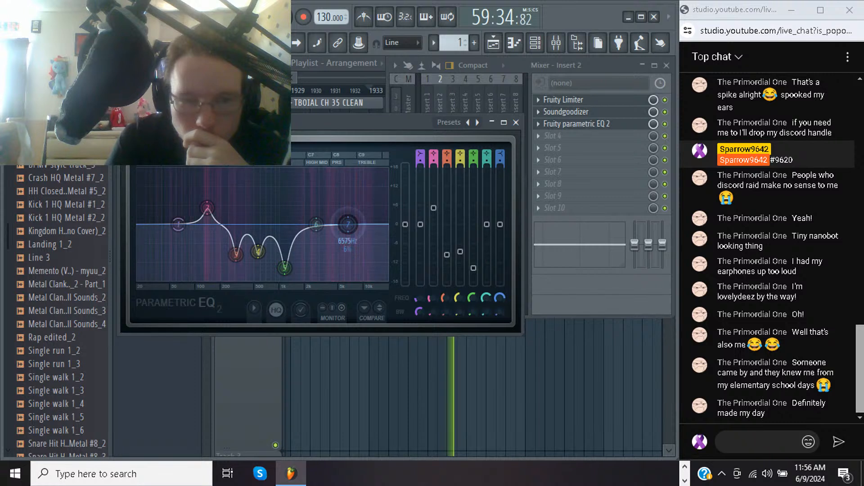
mouse_move(284, 268)
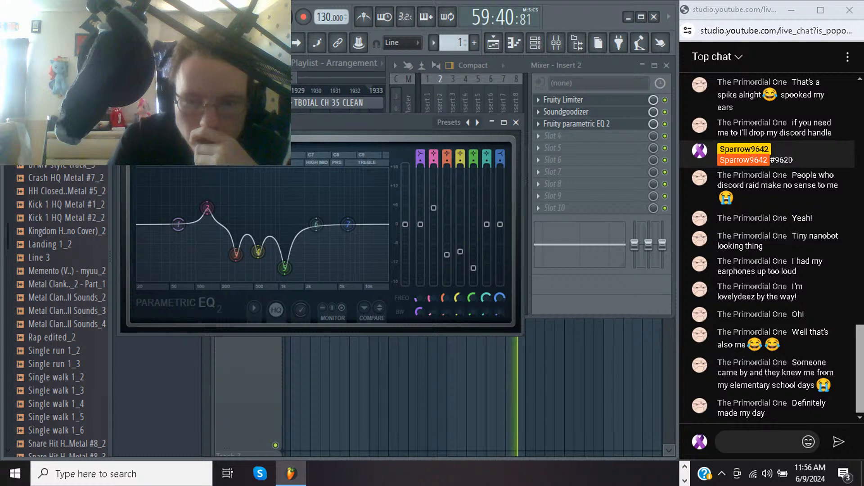
Raise EQ bands 3 and 4 to about -6 dB and cut band 6 to about -4 dB near 2.7 kHz while auditioning the retake
mouse_move(432, 312)
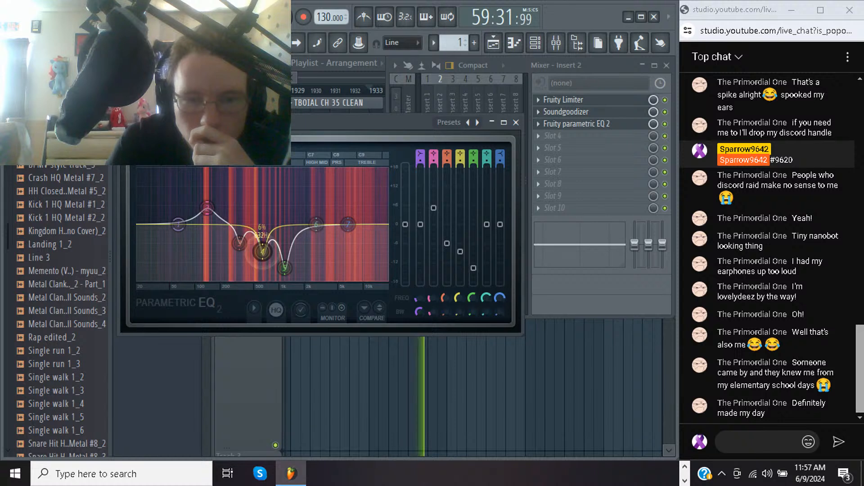
mouse_move(262, 252)
mouse_down()
mouse_move(262, 275)
mouse_move(262, 228)
mouse_move(261, 245)
mouse_up()
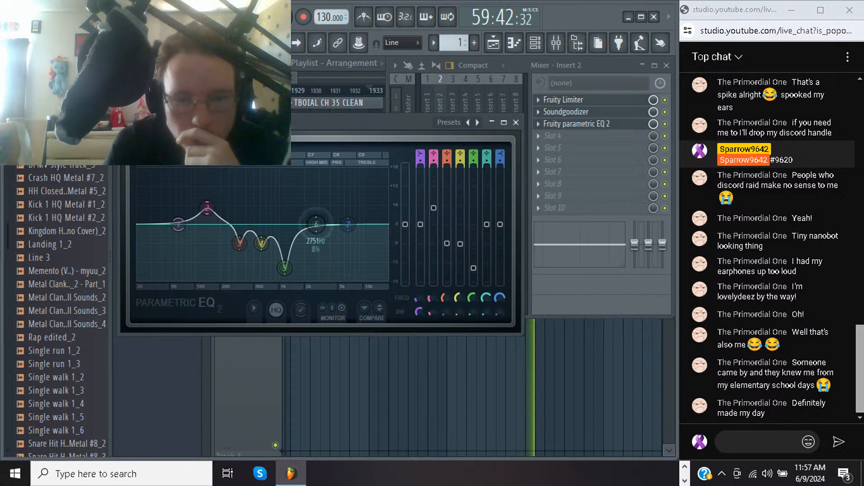
key(space)
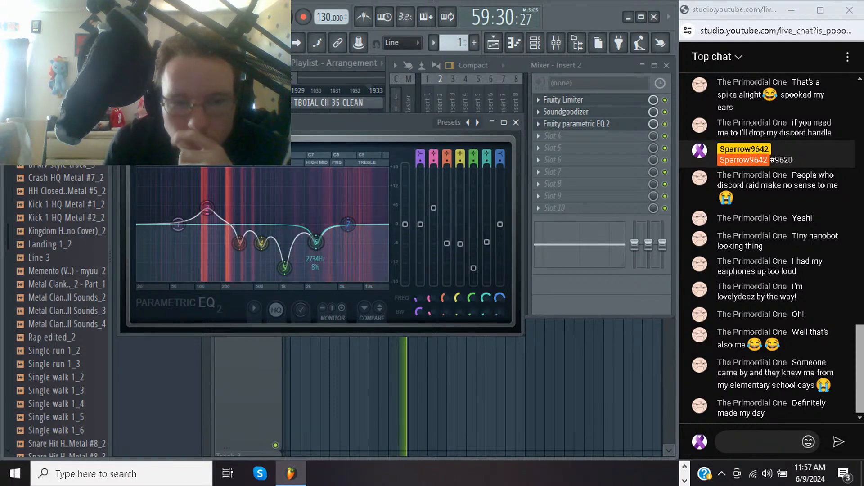
drag(316, 242, 316, 235)
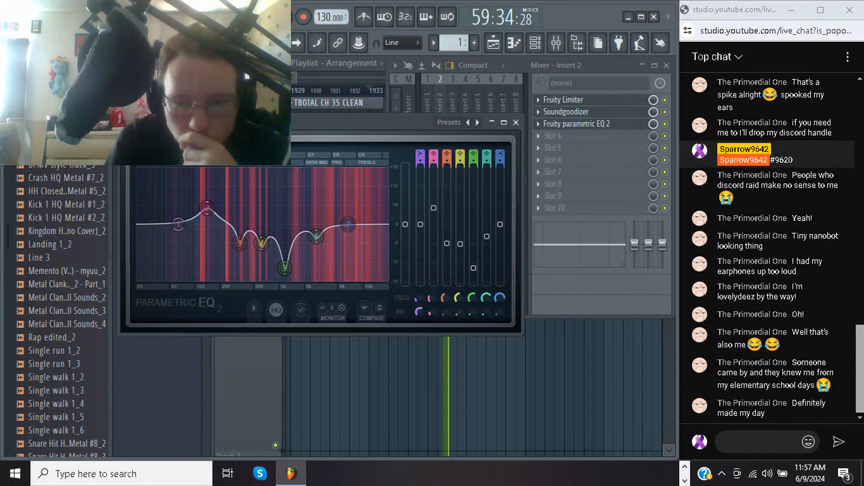
mouse_move(316, 237)
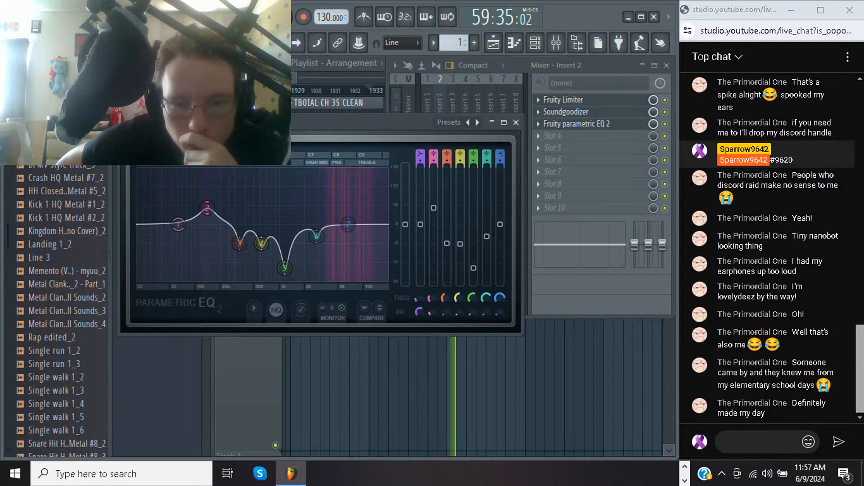
mouse_move(291, 474)
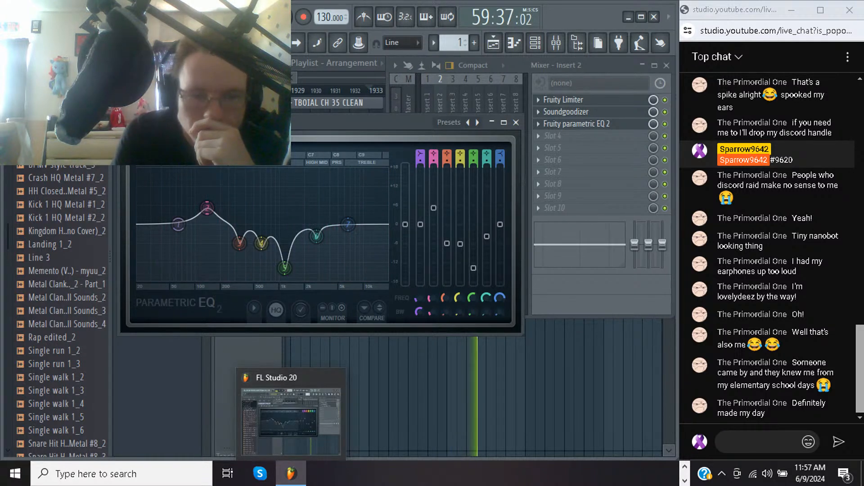
click(160, 370)
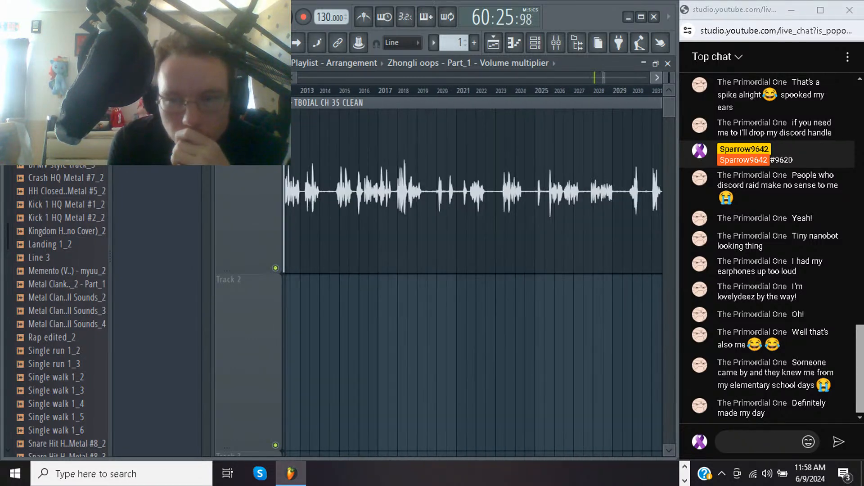
Audition the TBOIAL CH 35 CLEAN narration beyond the retake, skipping ahead to about bar 2030
click(309, 90)
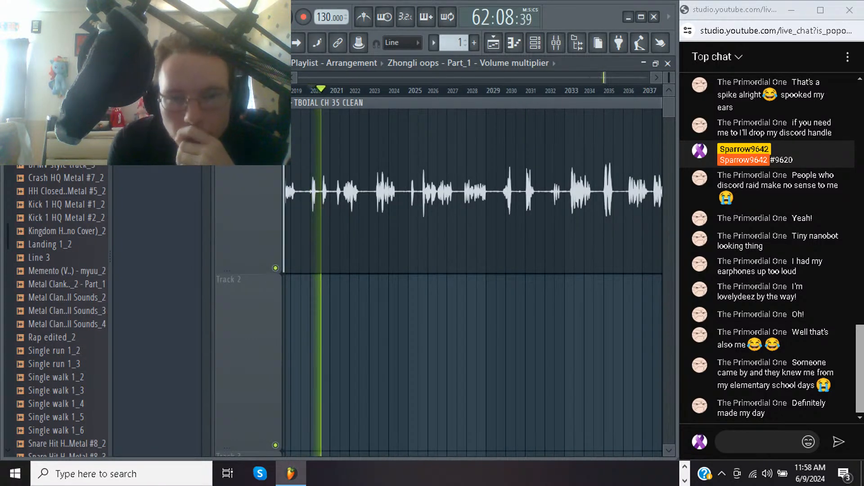
click(310, 91)
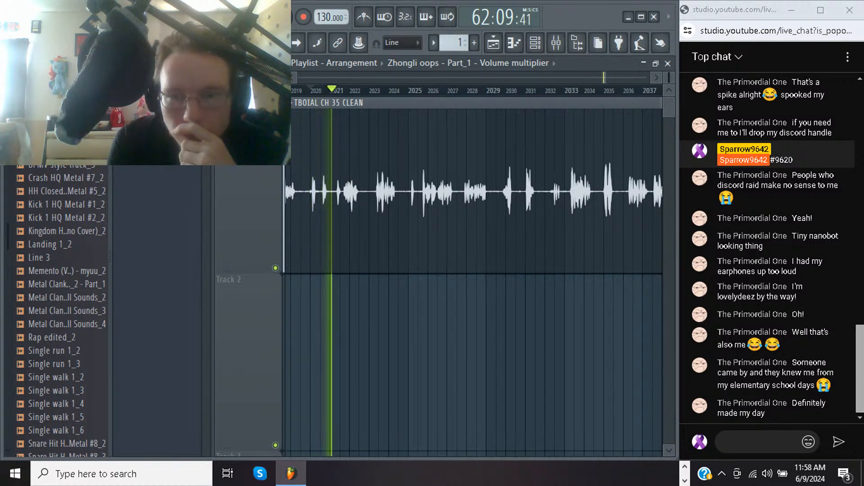
click(506, 90)
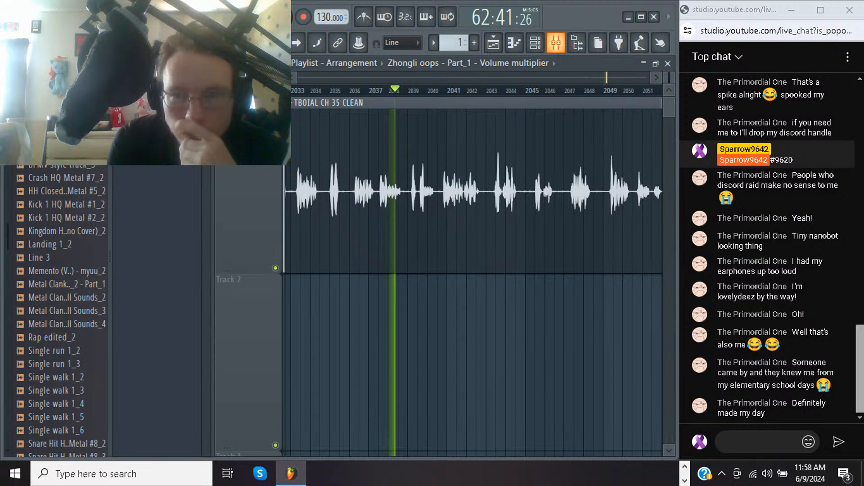
Check the Insert 1 and Insert 2 effect chains and the channel routing while the narration plays, and stop playback
click(556, 43)
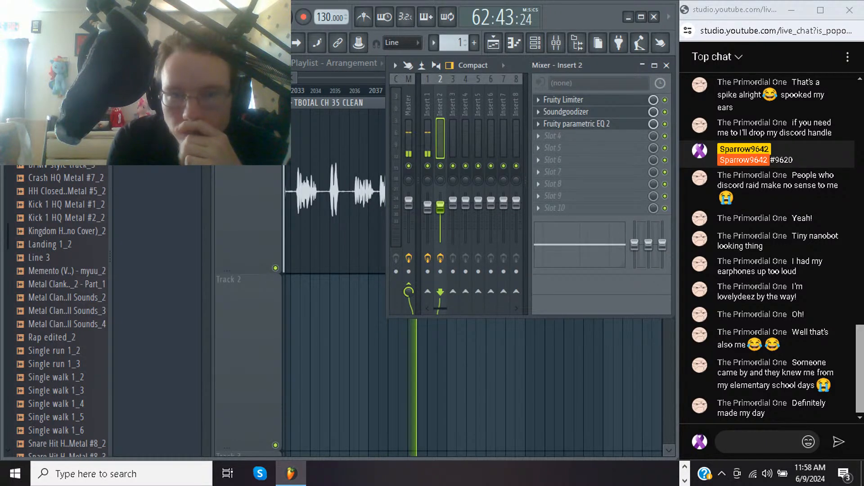
click(428, 135)
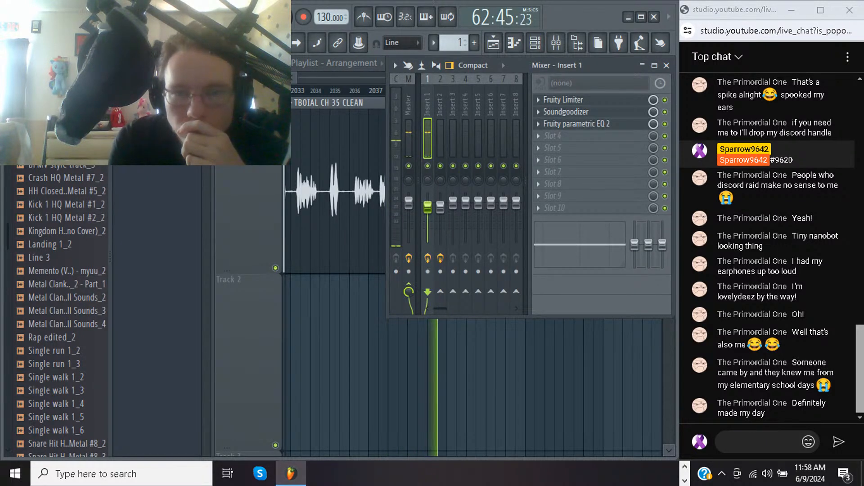
click(440, 135)
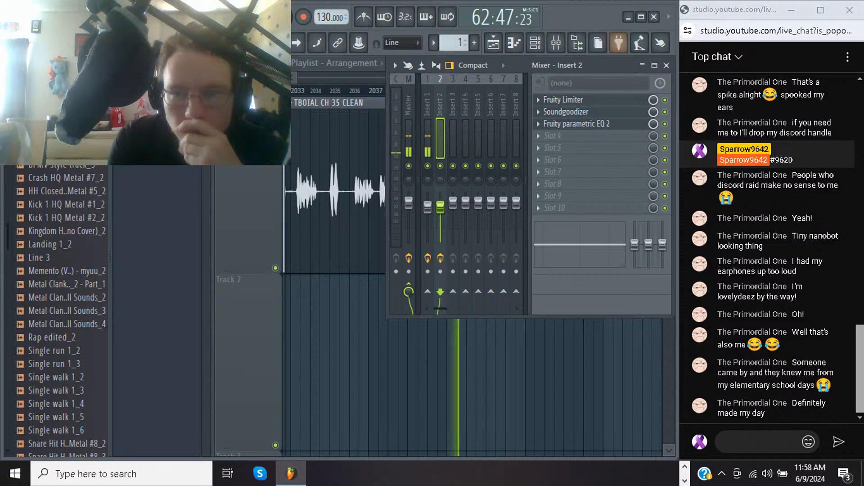
key(F6)
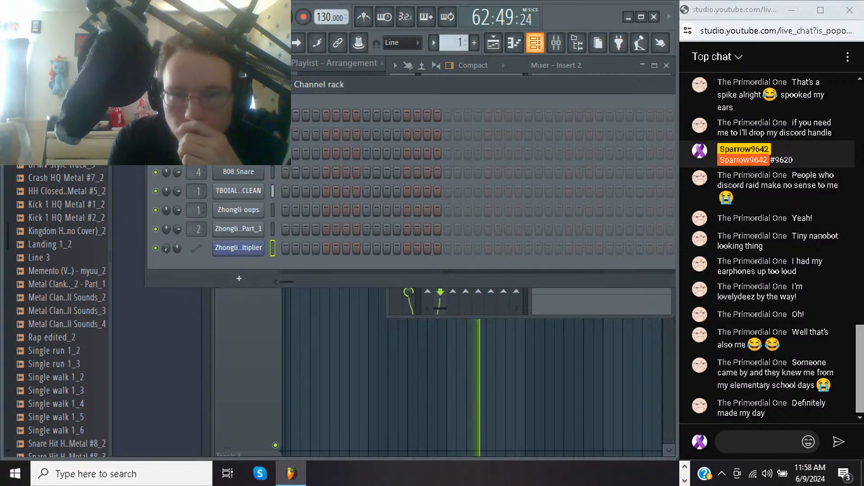
key(F6)
key(F9)
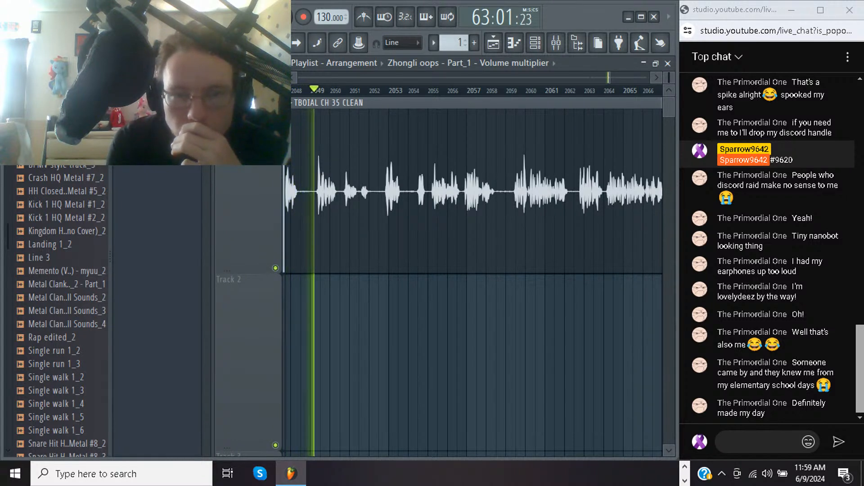
key(space)
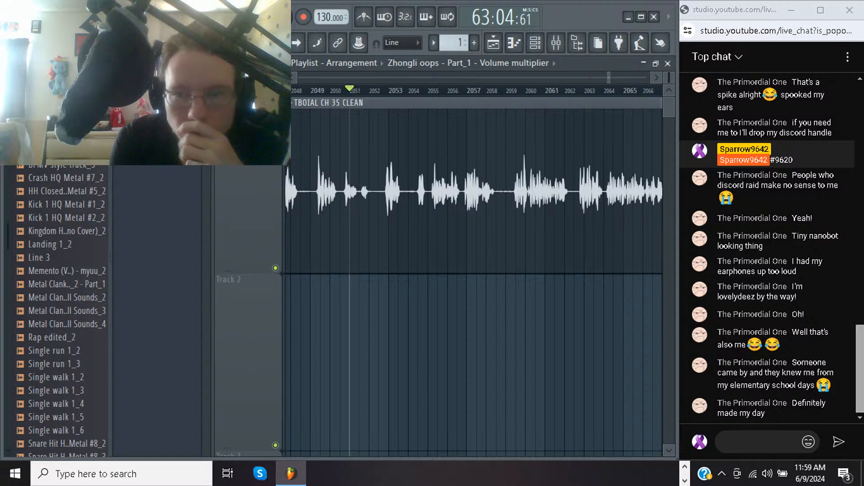
Spot-check the narration by playing from about bar 2099 and from about bar 2220 near the waveform spike
scroll(473, 270, right, 15)
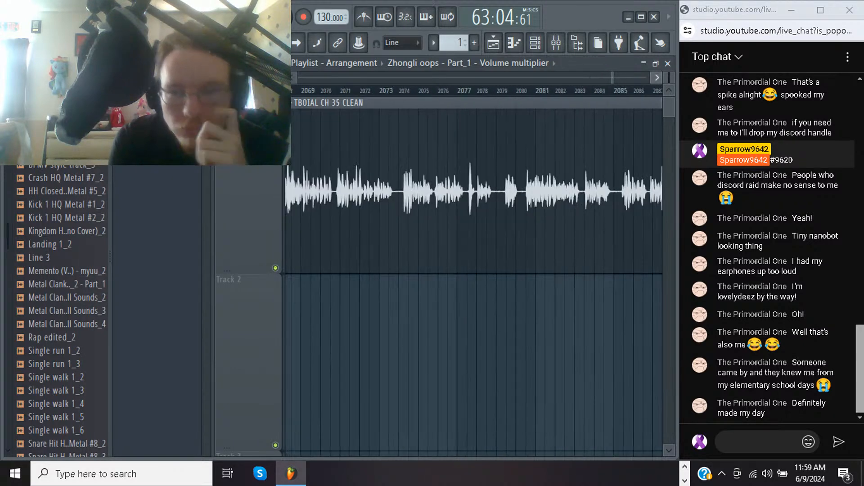
scroll(473, 270, right, 1)
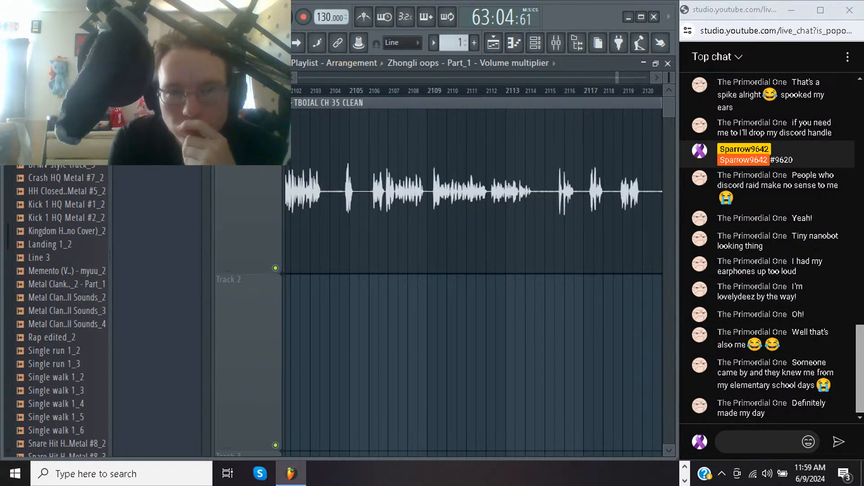
scroll(473, 270, left, 4)
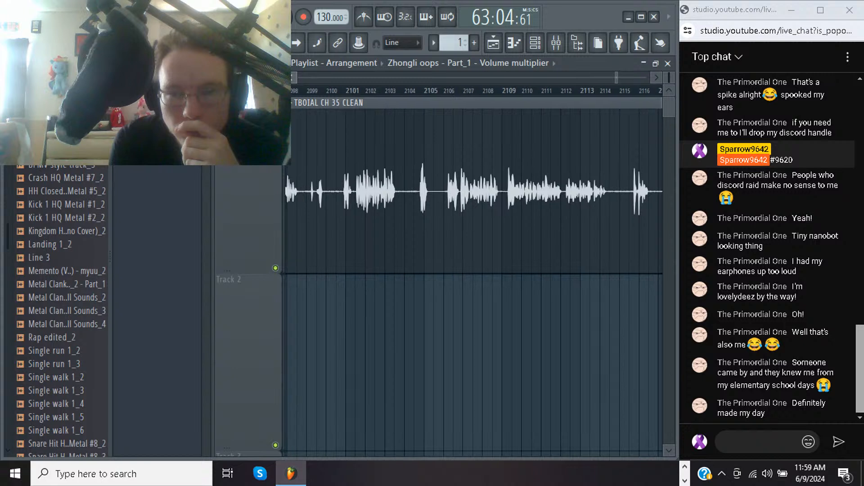
click(310, 90)
key(space)
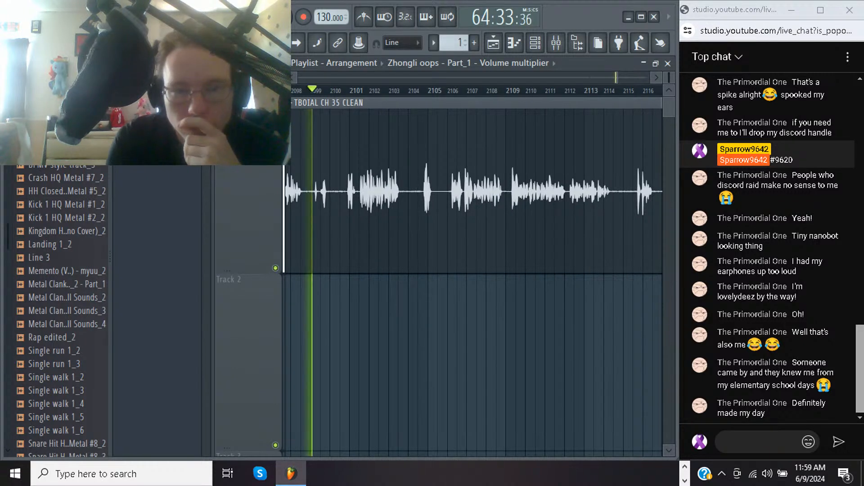
key(space)
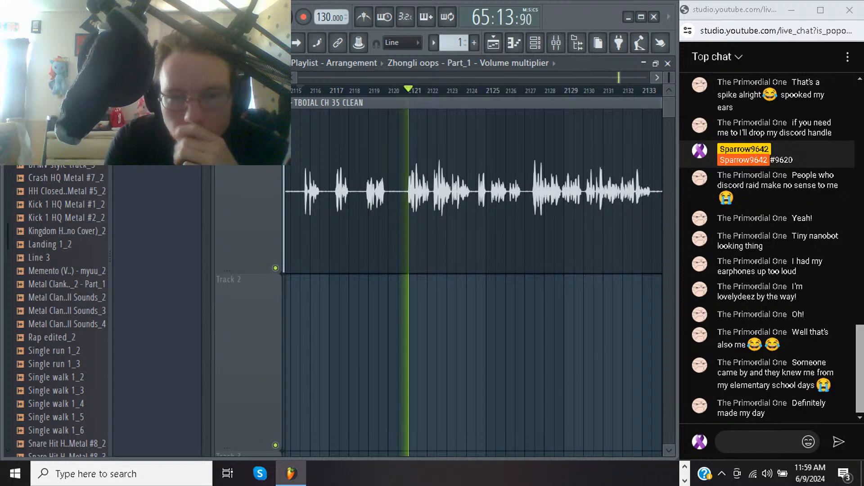
key(space)
scroll(474, 270, right, 10)
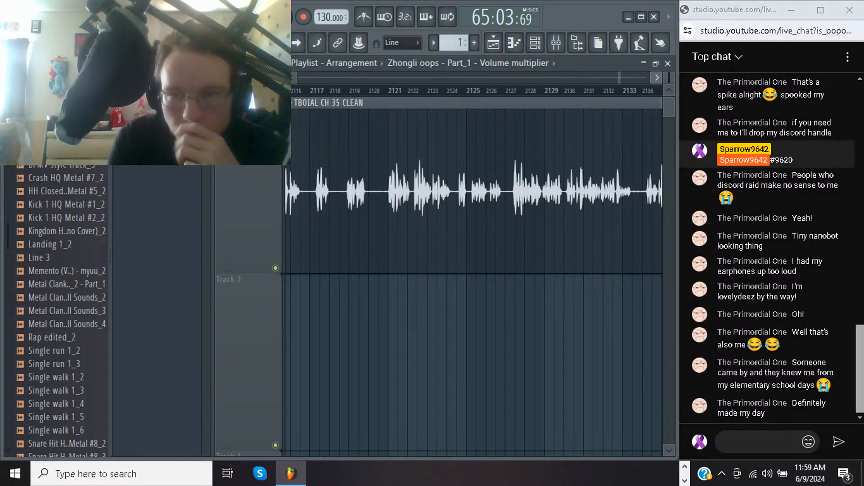
scroll(473, 270, right, 5)
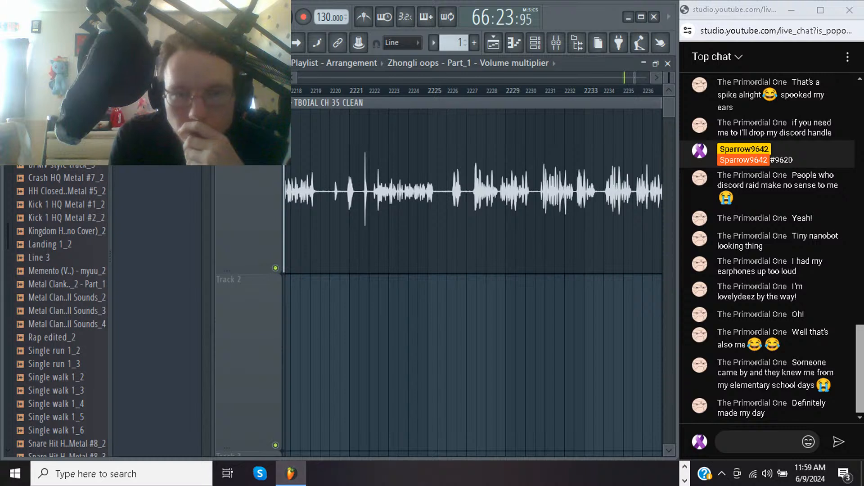
click(331, 91)
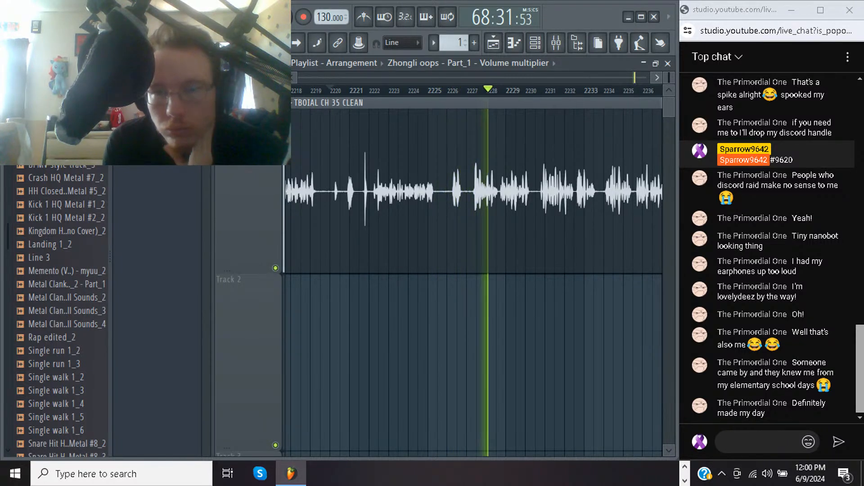
Inspect the Fruity Limiter on Insert 1 during playback of the passage near bar 2225, and close it
key(F9)
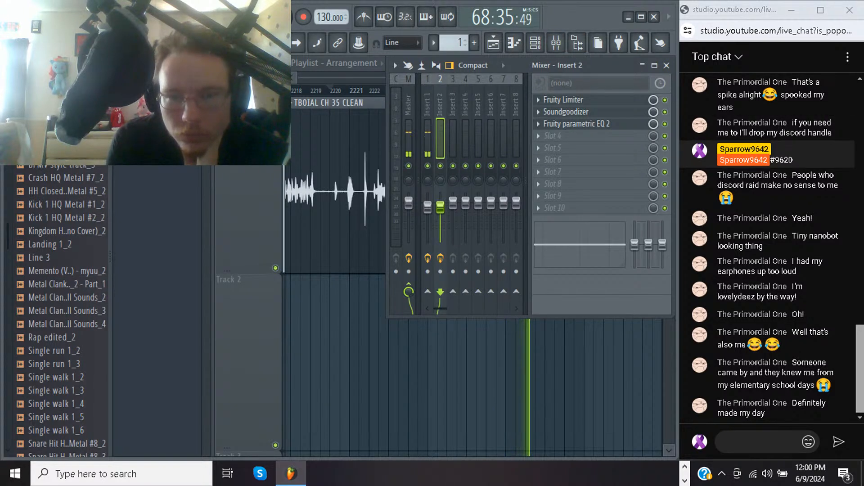
click(428, 130)
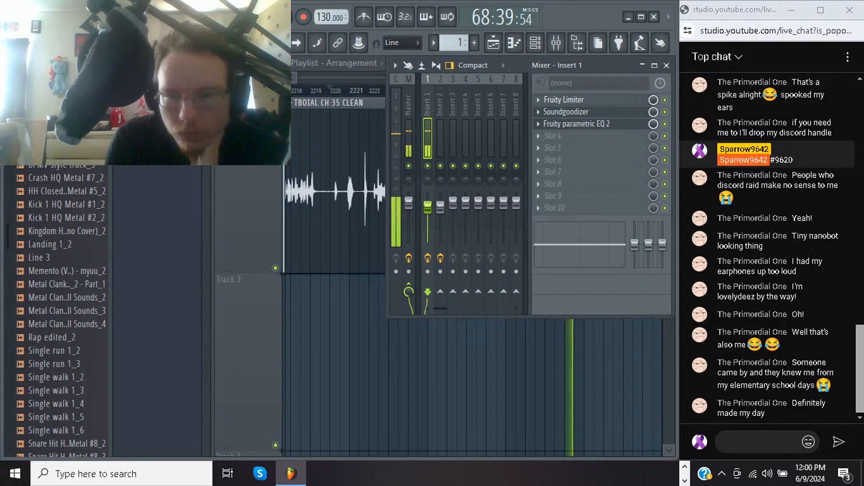
click(563, 100)
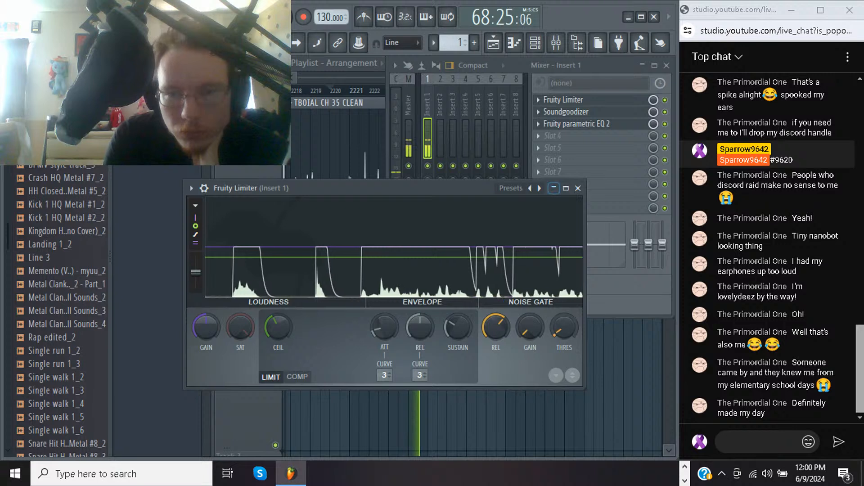
click(554, 189)
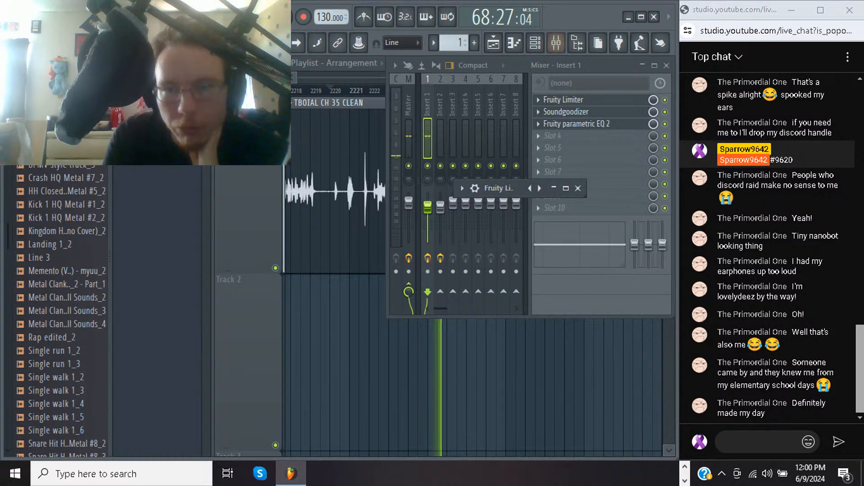
click(578, 188)
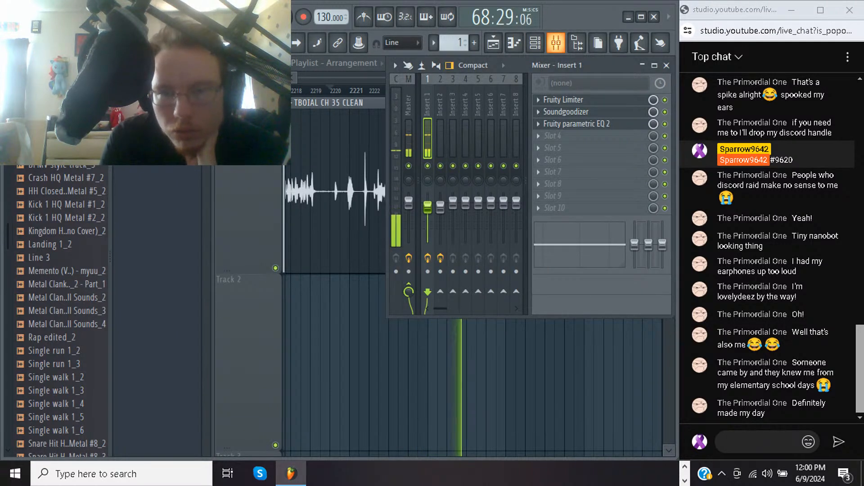
key(F9)
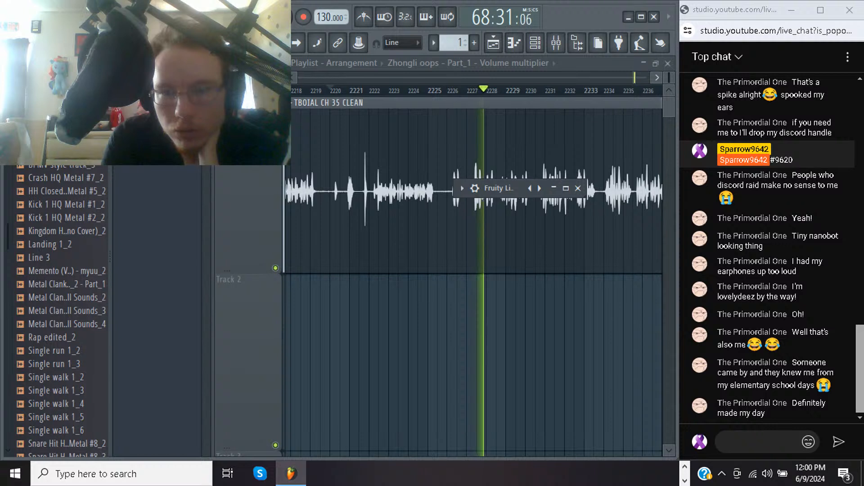
click(578, 188)
Play the TBOIAL CH 35 CLEAN narration through to its end near bar 2310, and begin an MP3 export
scroll(578, 188, right, 5)
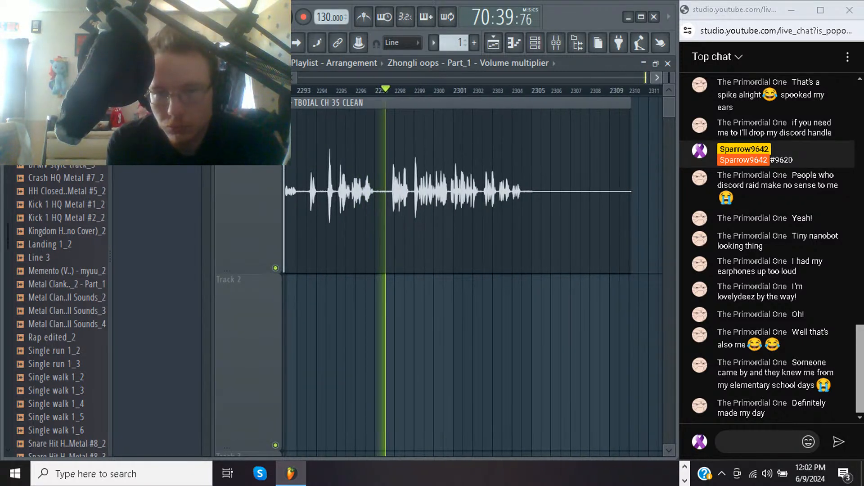
scroll(473, 275, right, 3)
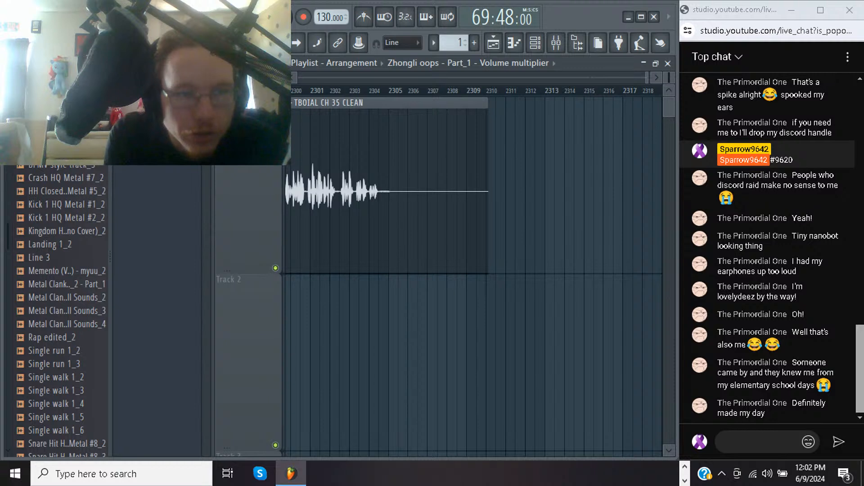
click(23, 8)
mouse_move(45, 128)
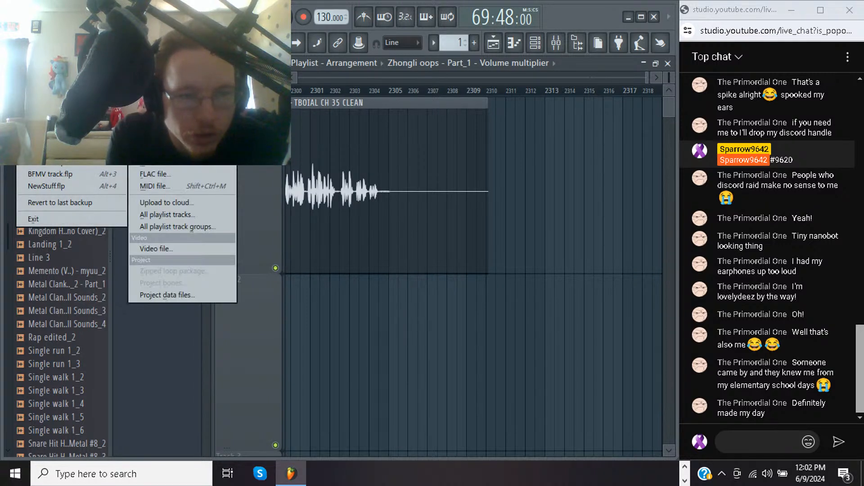
click(155, 150)
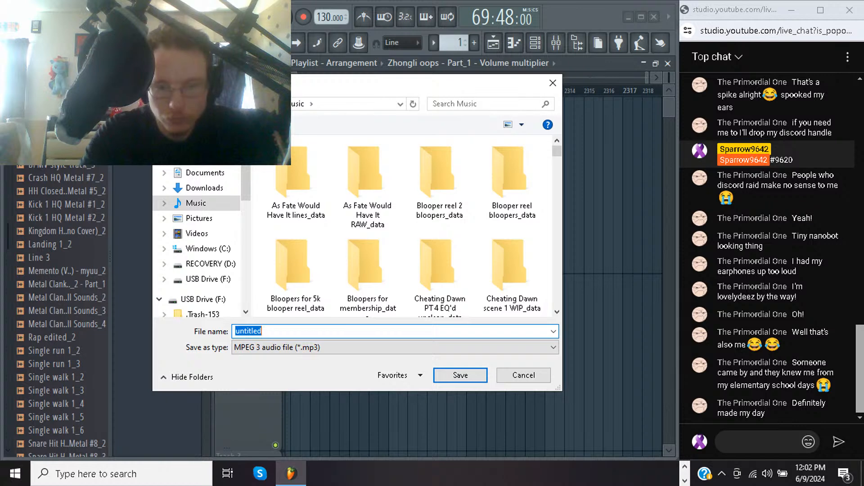
Name the MP3 in the Music folder as the TBOIAL CH 35 EQ version and run the export
text(tbo)
key(BackSpace)
key(BackSpace)
key(BackSpace)
text(TBOIAL)
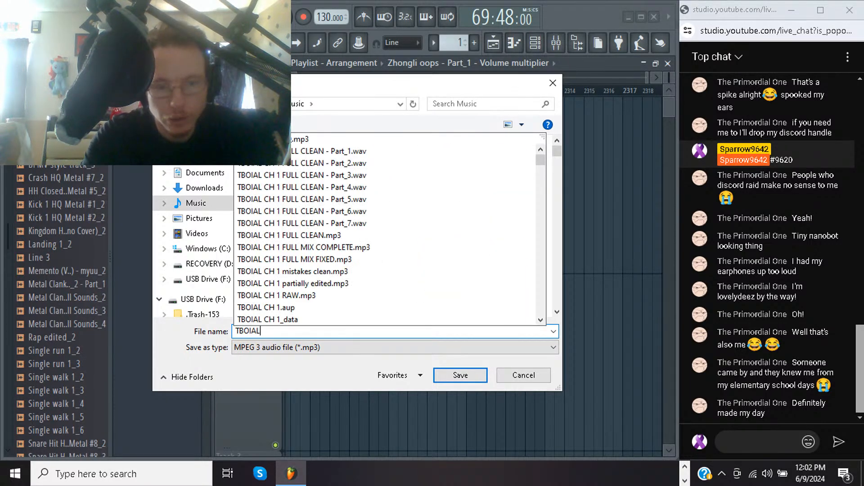
text( CH 25)
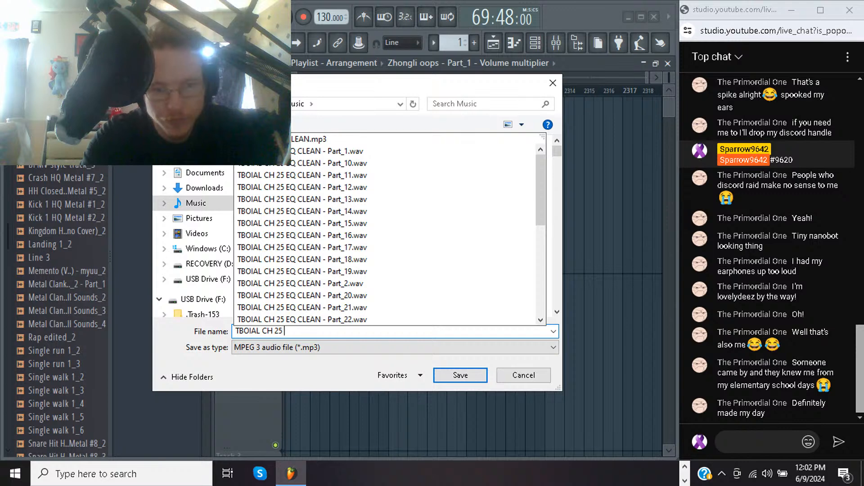
key(BackSpace)
key(BackSpace)
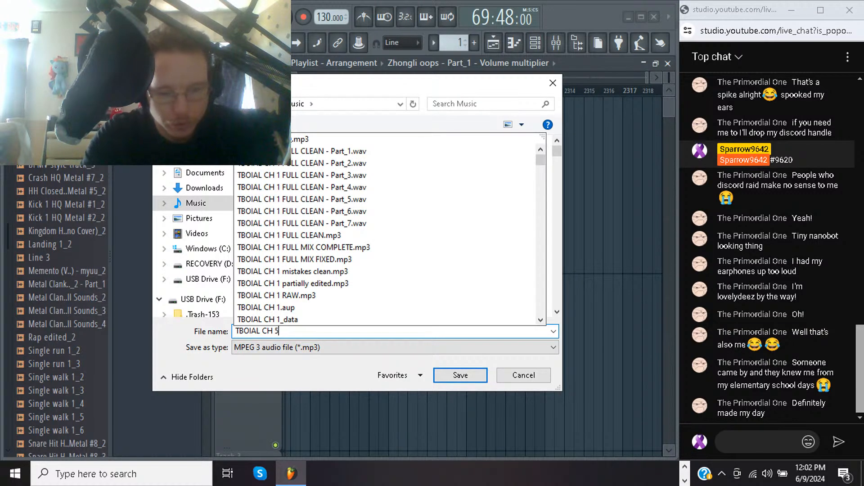
key(BackSpace)
text(35 )
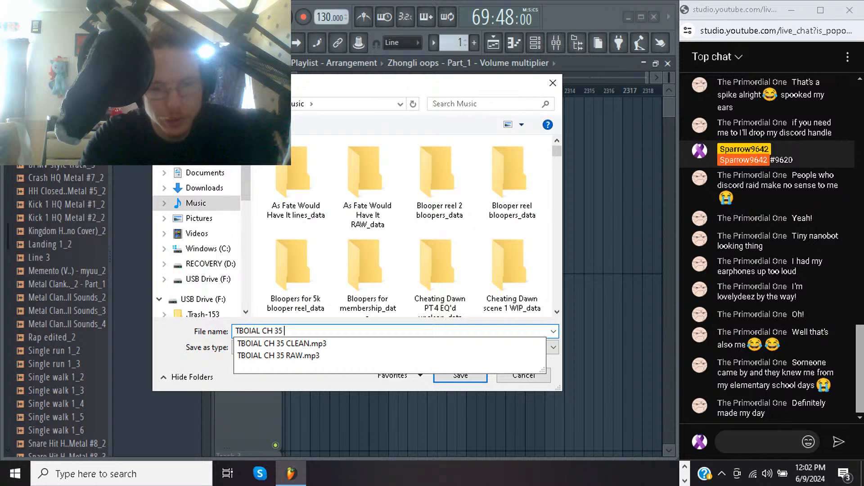
text(EDQ)
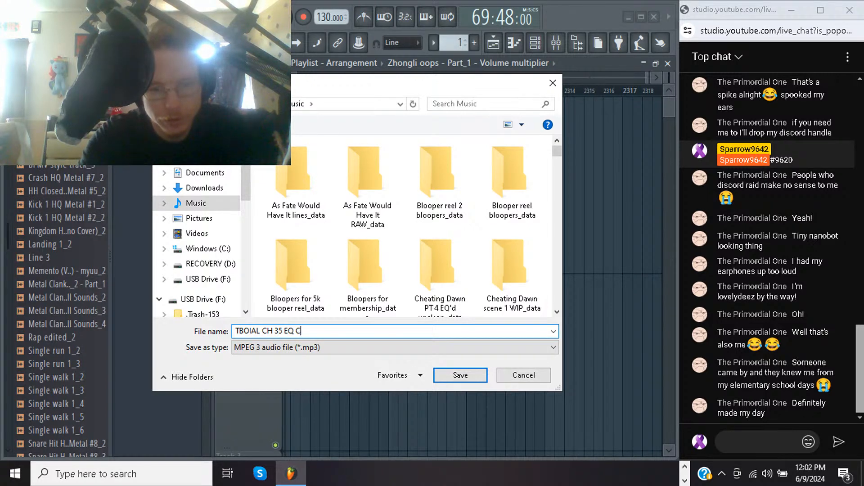
key(Return)
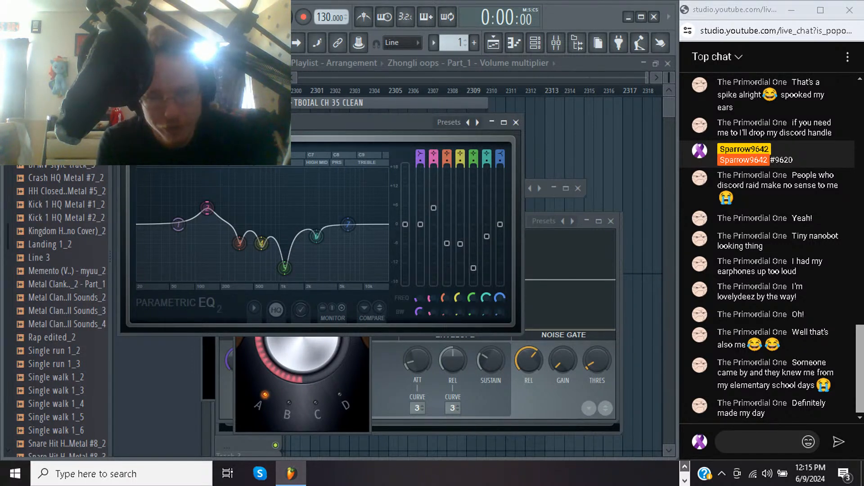
Switch to Chrome, open Google Drive in a new tab, and show its home page of suggested files
mouse_move(280, 474)
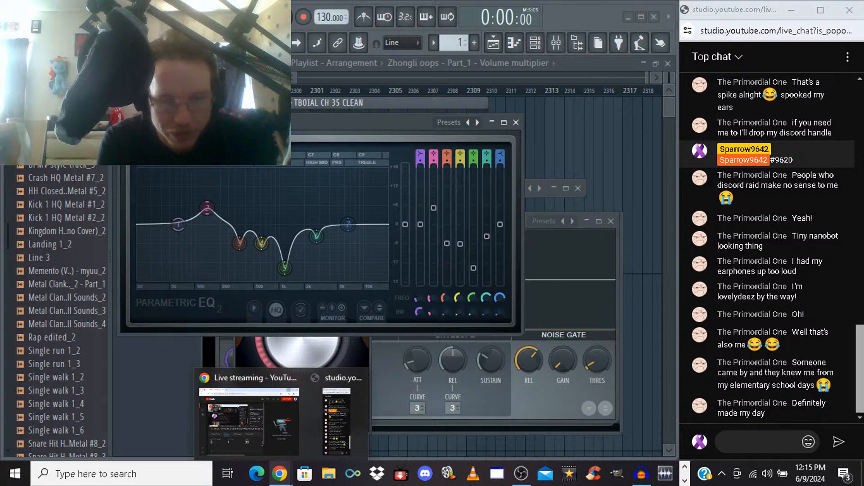
click(249, 421)
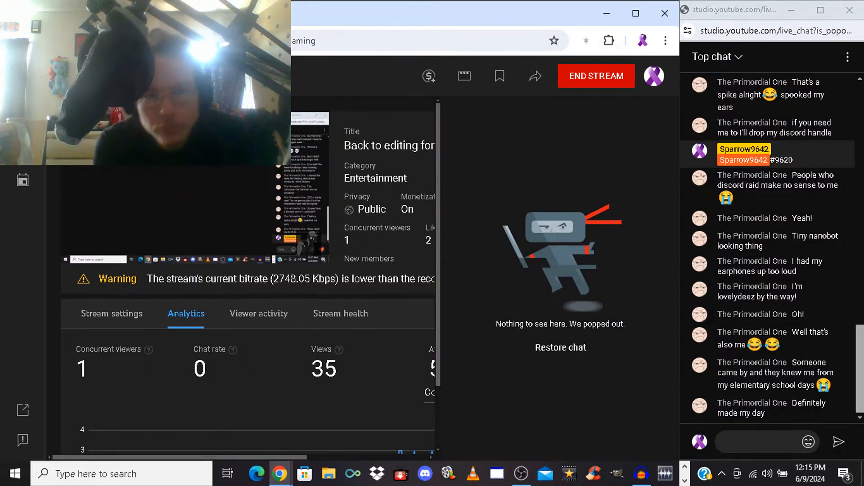
key(ctrl+t)
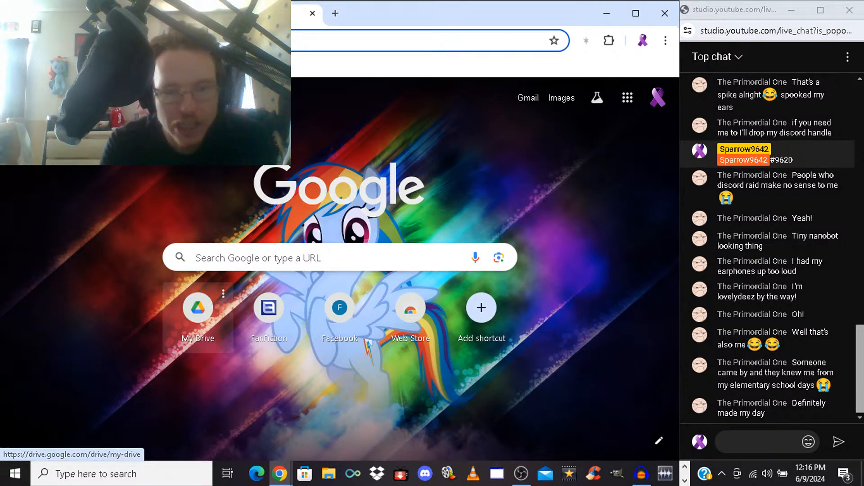
click(198, 315)
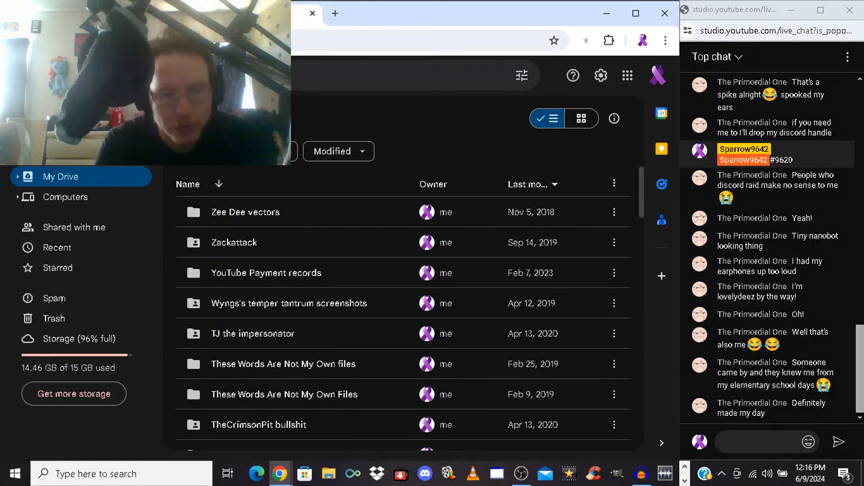
click(59, 156)
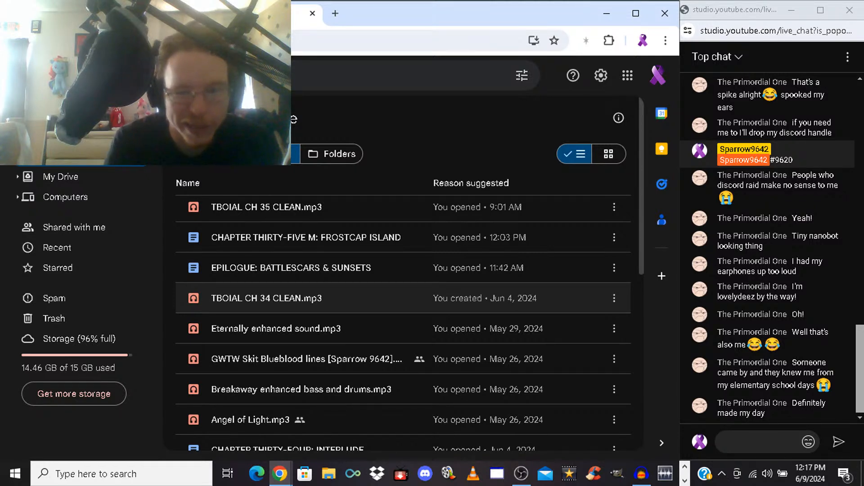
Move TBOIAL CH 34 CLEAN.mp3, TBOIAL CH 35 CLEAN.mp3 and TBOIAL CH 33 CLEAN.mp3 to the trash
right_click(255, 286)
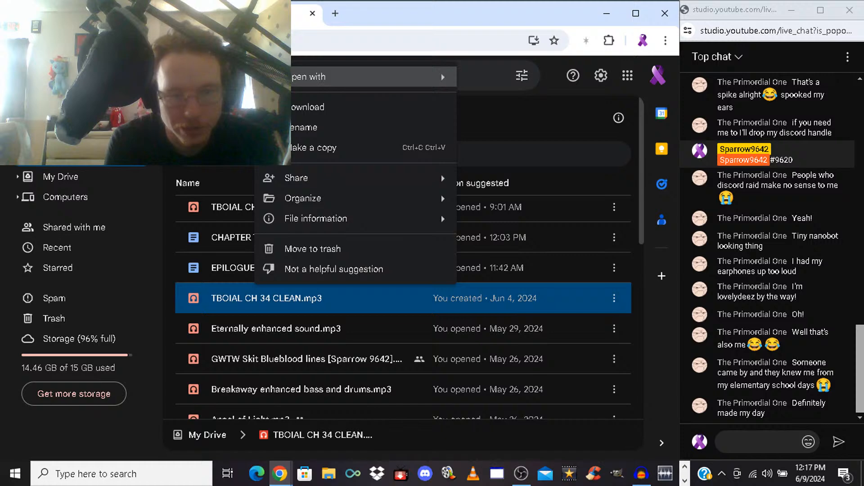
mouse_move(315, 218)
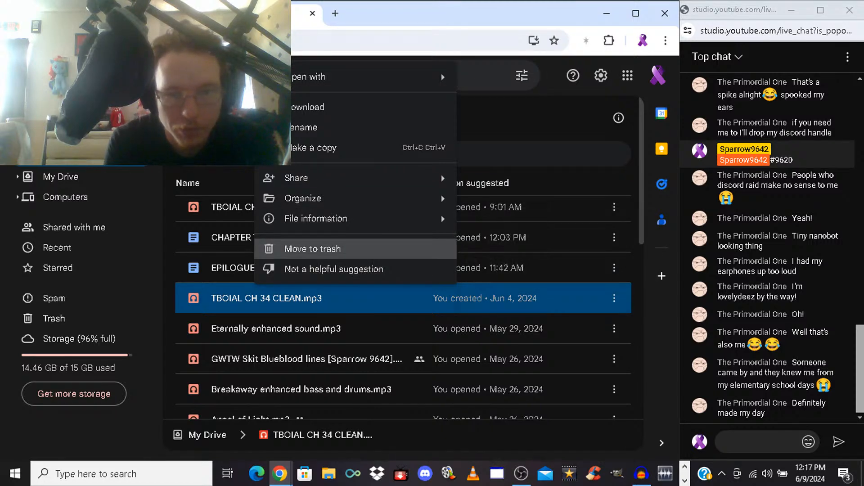
click(312, 249)
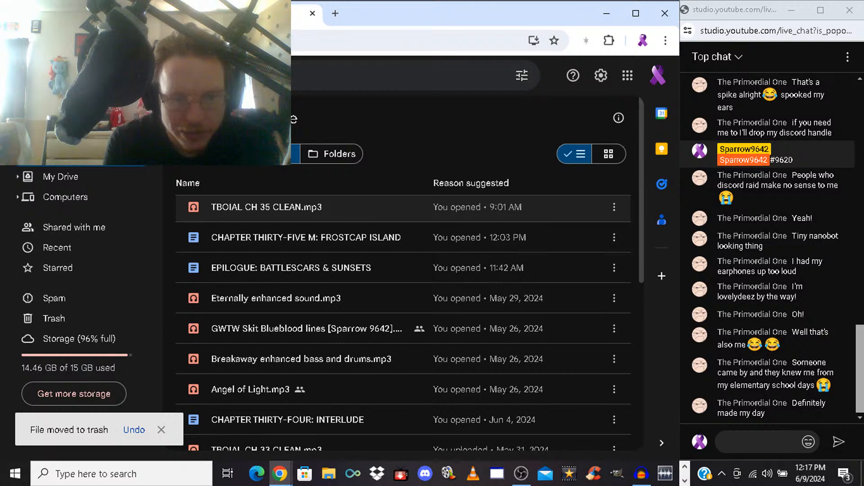
right_click(291, 209)
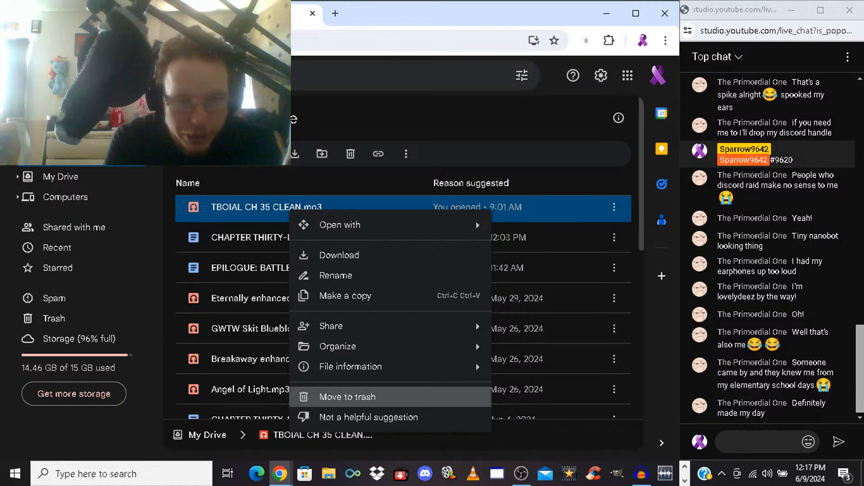
click(347, 397)
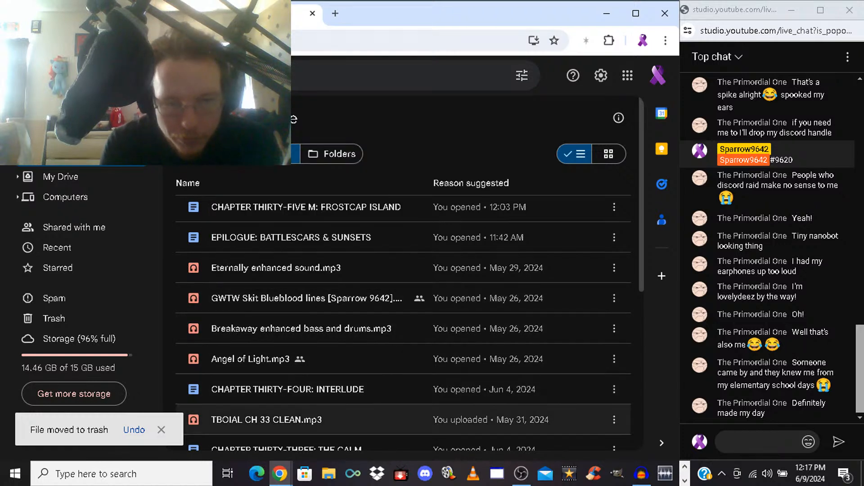
right_click(270, 420)
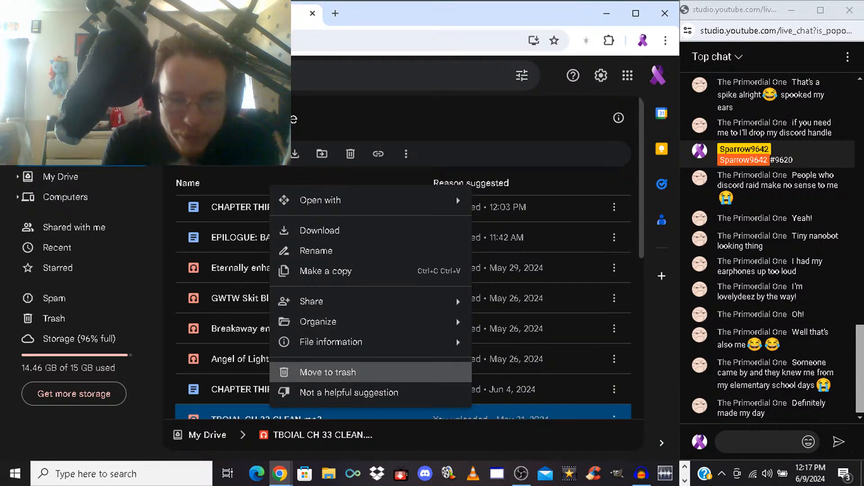
click(327, 372)
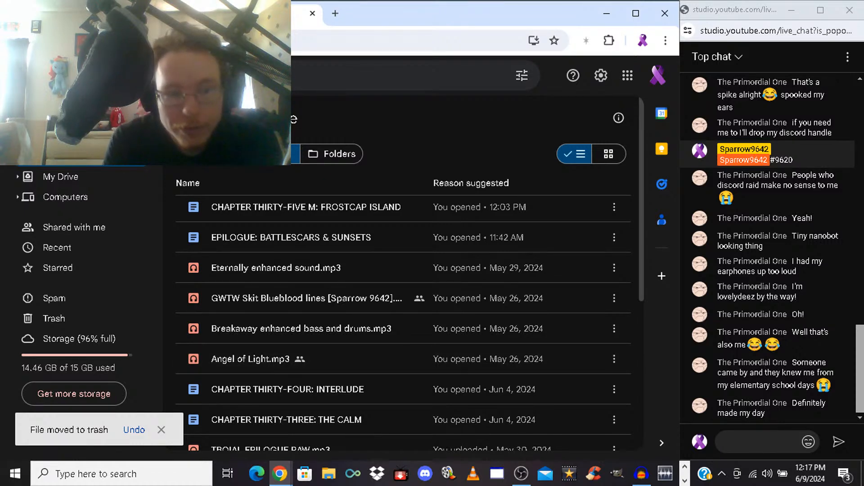
Empty the Drive trash permanently, reload the page, and permanently delete the leftover TBOIAL CH 35 CLEAN.mp3
click(58, 320)
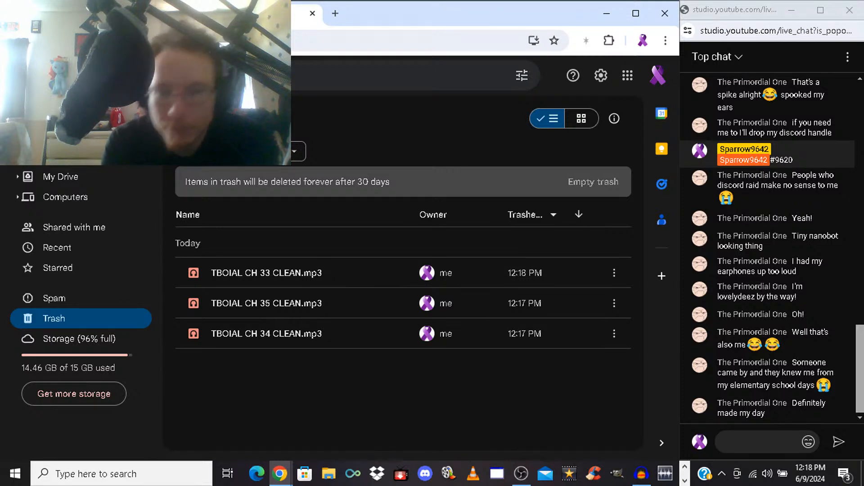
click(593, 181)
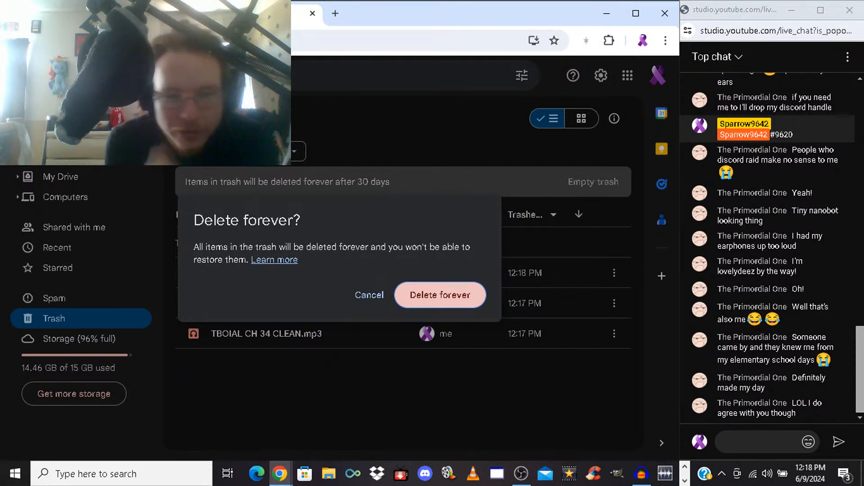
key(Return)
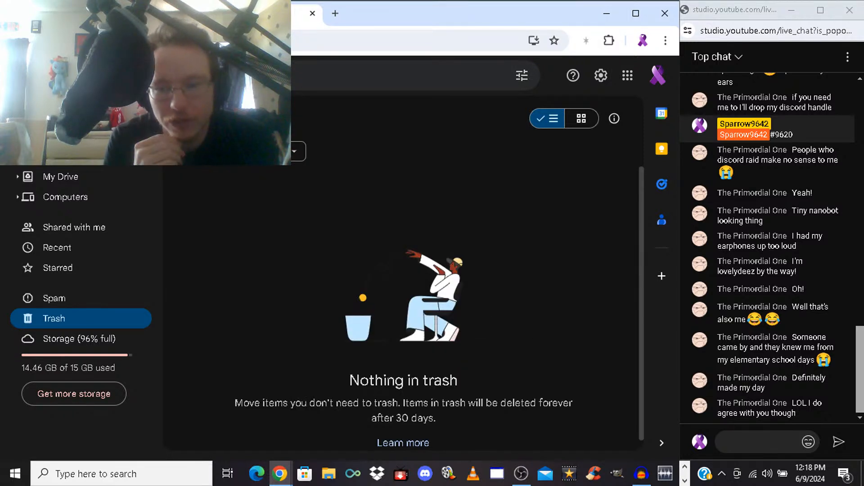
key(F5)
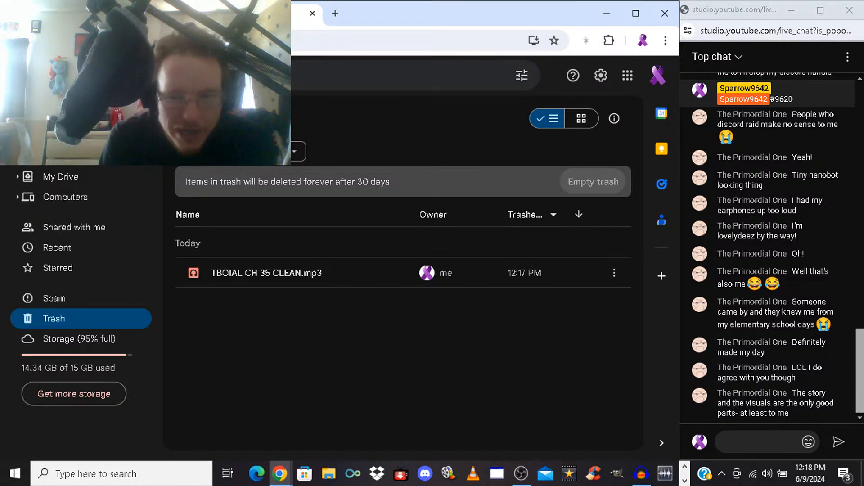
click(594, 181)
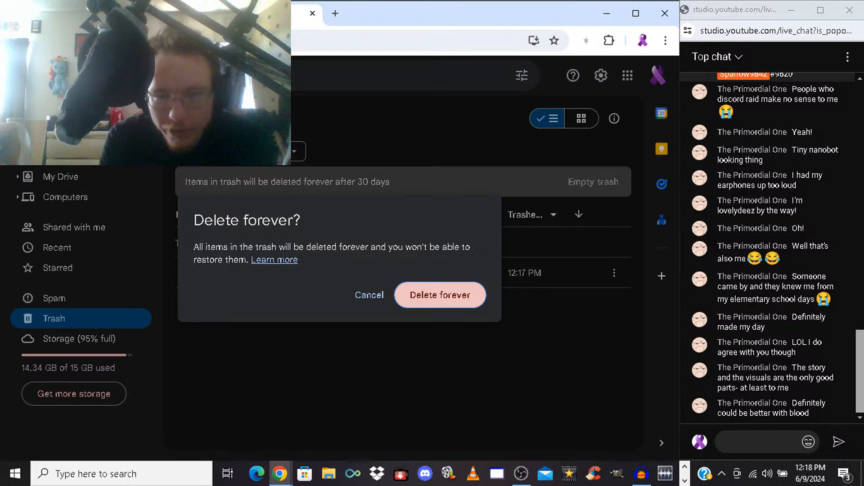
click(440, 295)
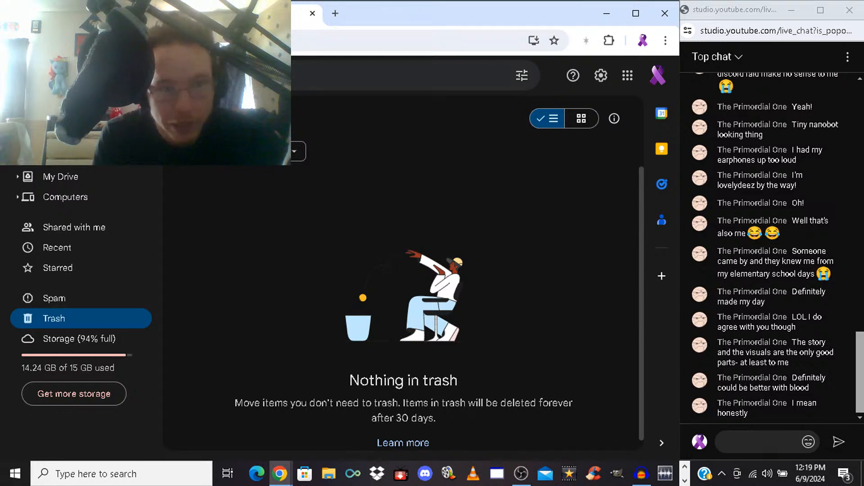
Upload TBOIAL CH 33 EQ CLEAN.mp3 from the Music folder to Google Drive
click(39, 119)
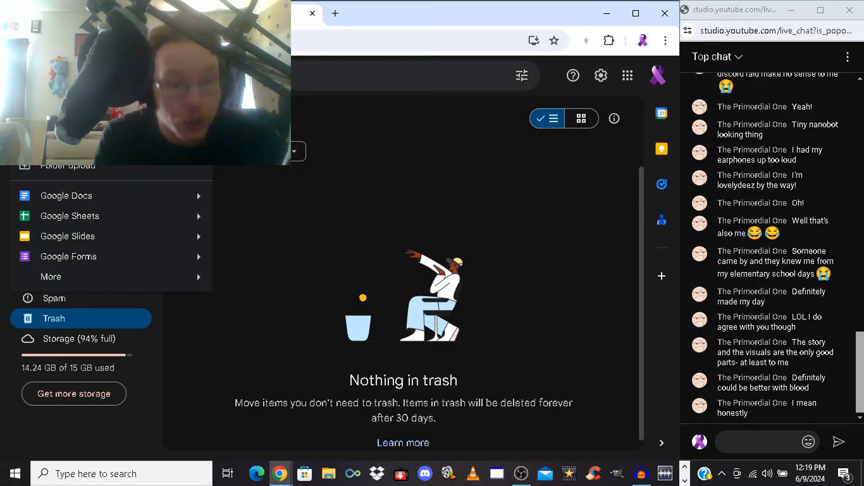
click(65, 145)
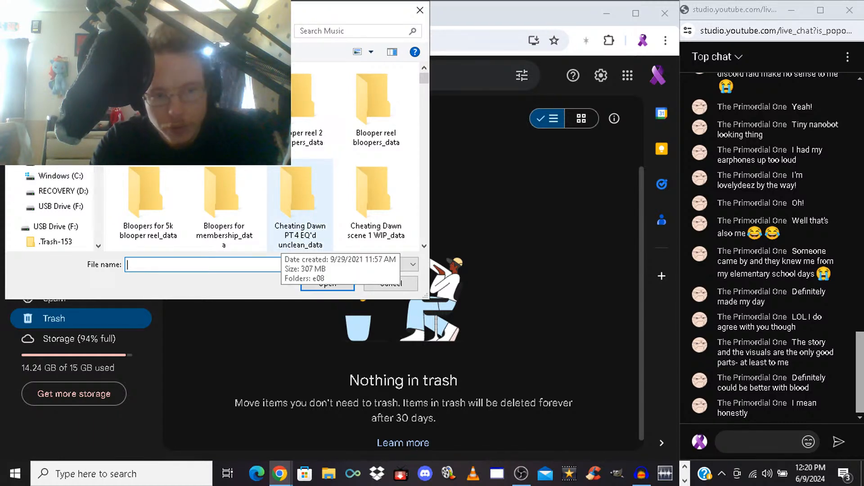
text(TBOIALC)
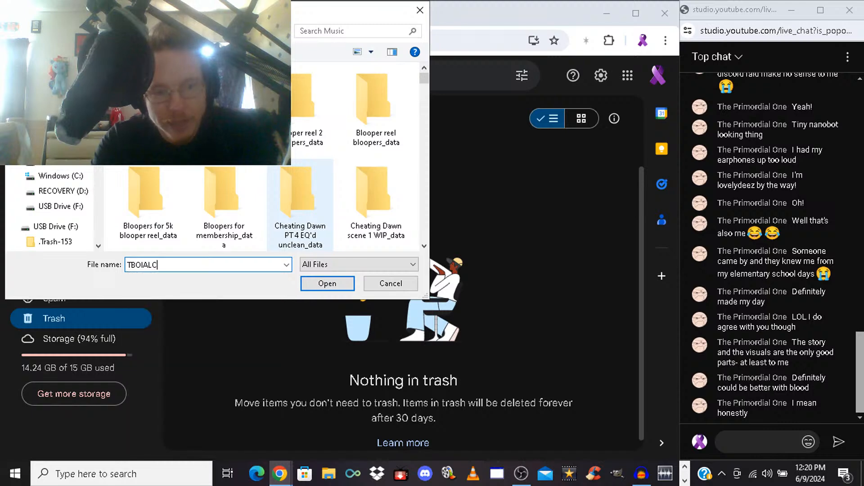
key(BackSpace)
text(CH)
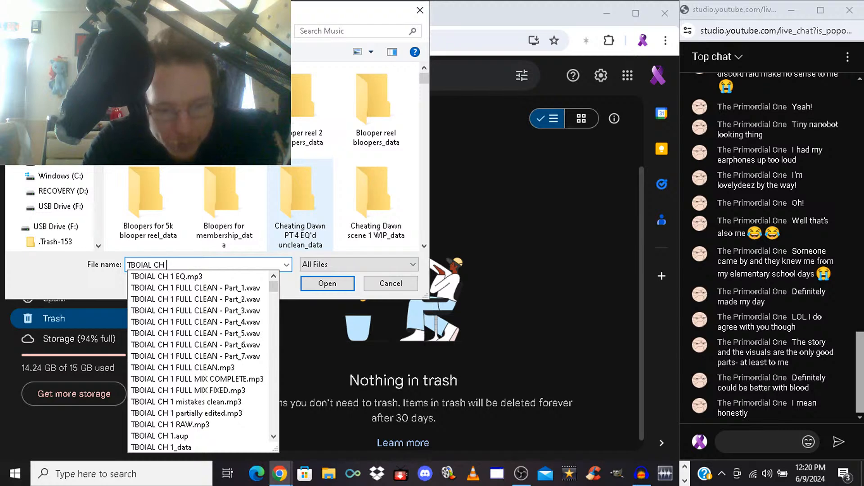
text(33)
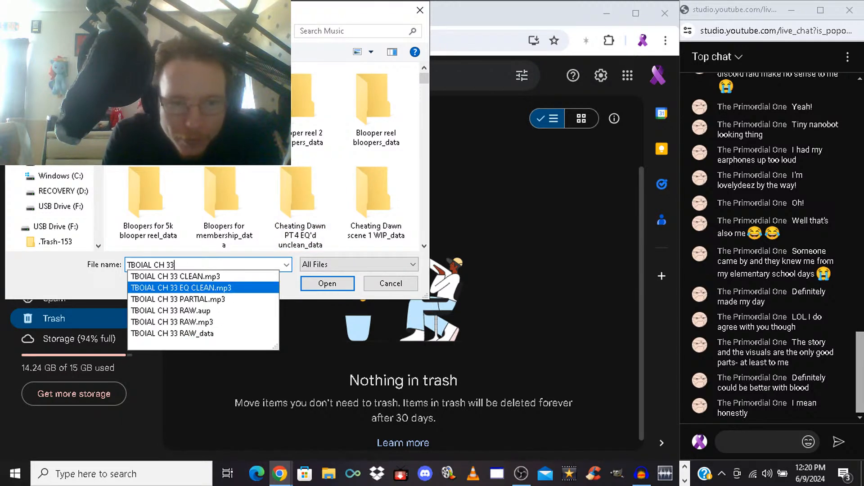
click(181, 288)
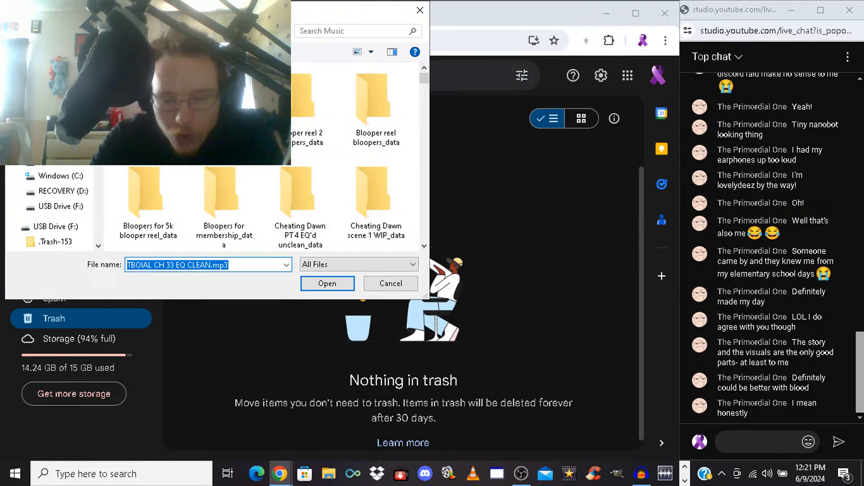
key(Return)
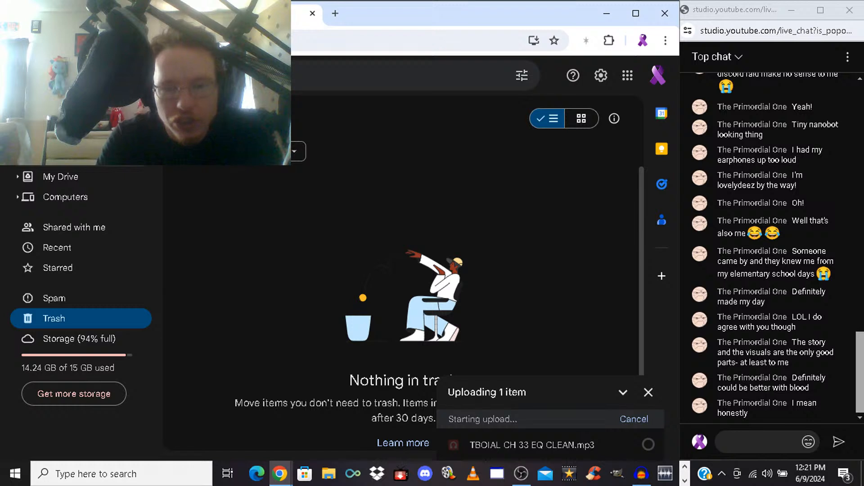
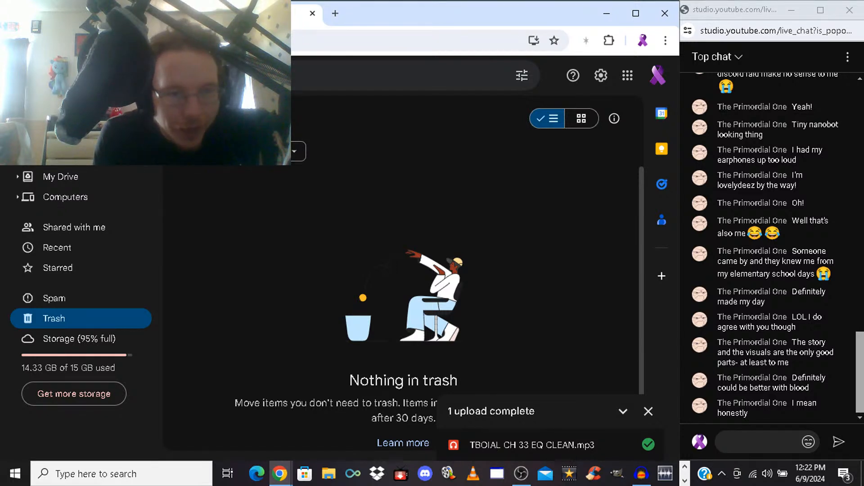
Upload TBOIAL CH 34 EQ CLEAN.mp3 from the Music folder to Google Drive
click(38, 118)
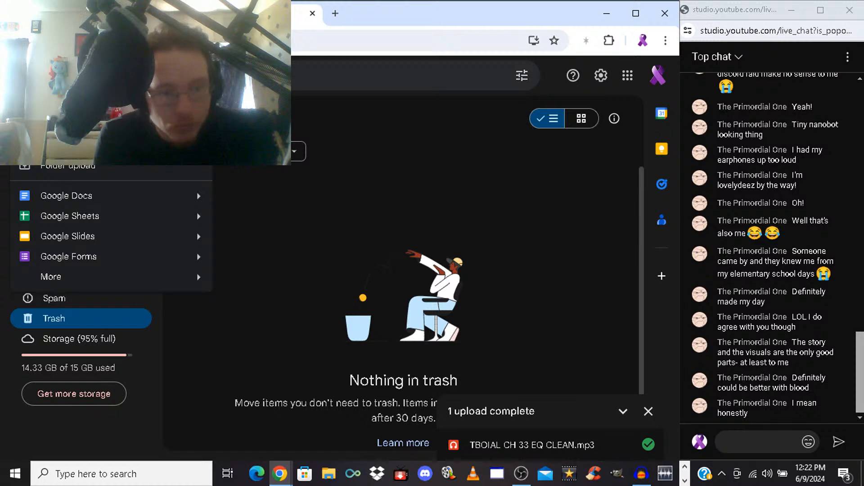
click(67, 145)
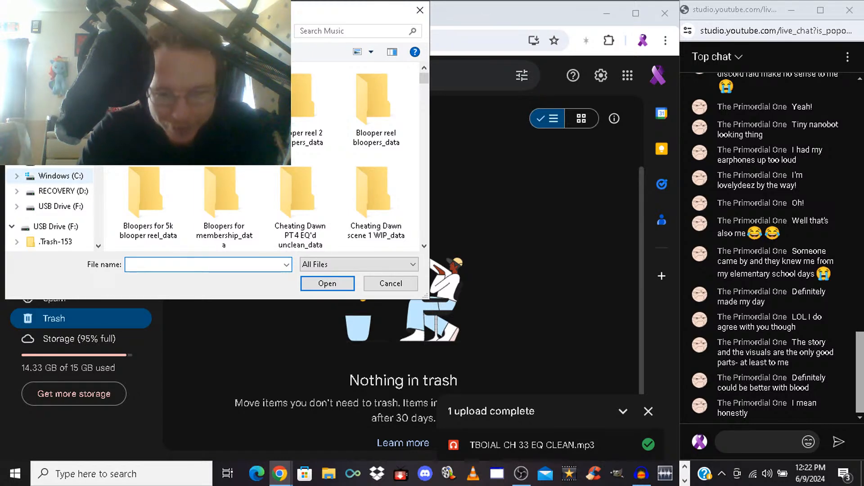
text(TBOIAL CH 34)
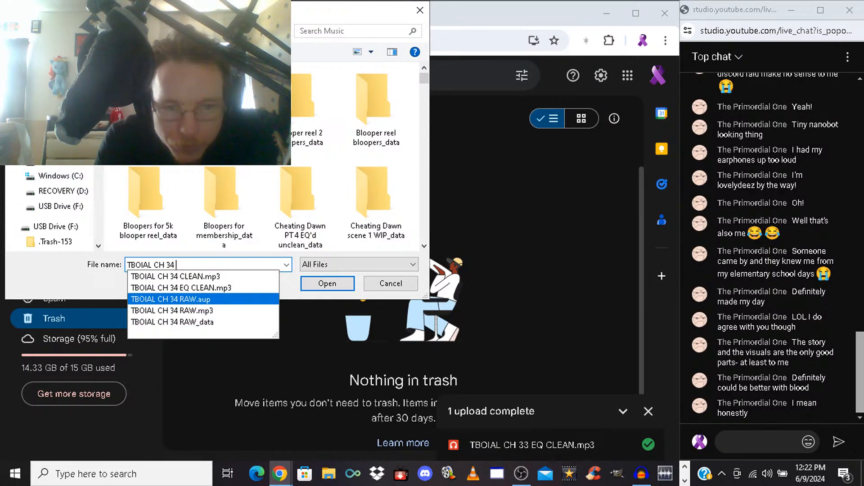
click(181, 288)
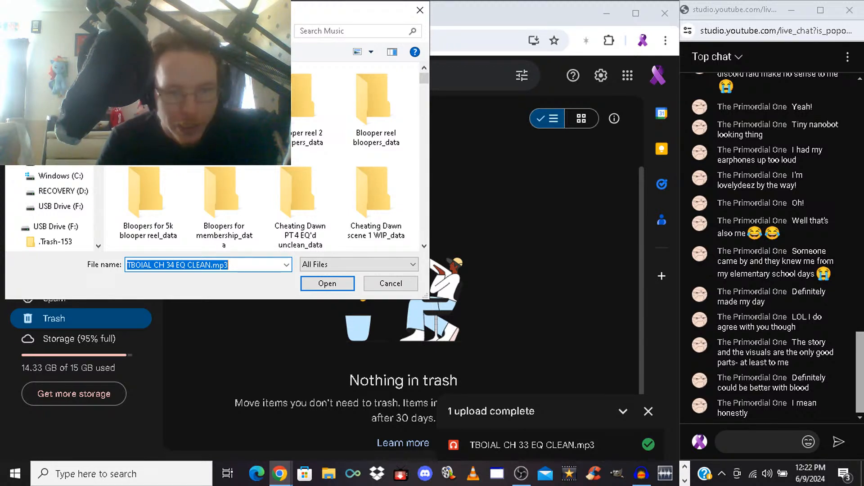
key(Return)
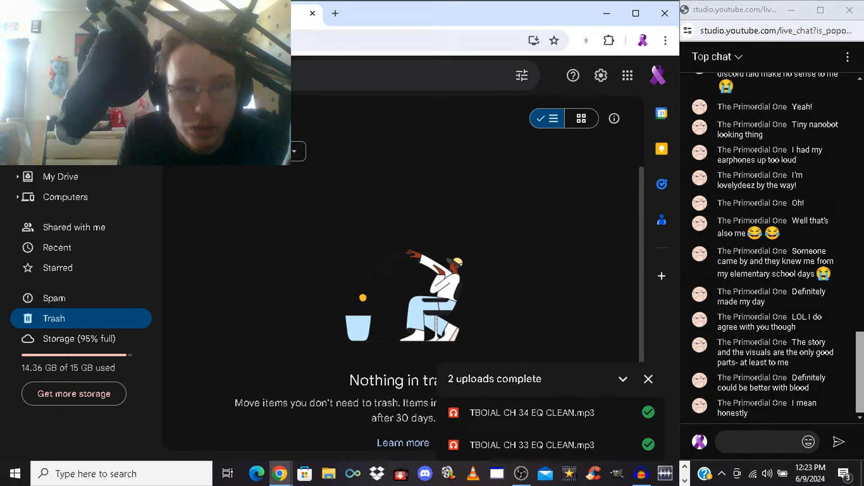
Upload TBOIAL CH 35 EQ CLEAN.mp3 from the Music folder to Google Drive
click(39, 115)
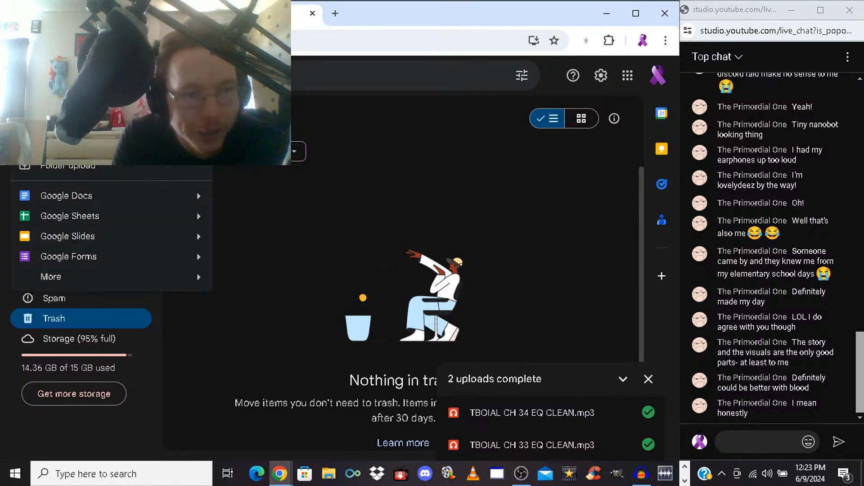
click(65, 145)
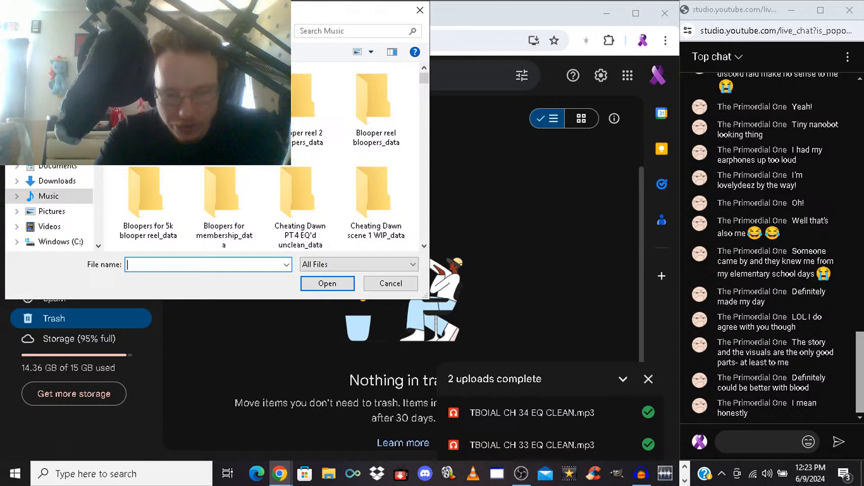
text(t)
key(BackSpace)
text(Te)
key(BackSpace)
key(BackSpace)
text(TBOIAL)
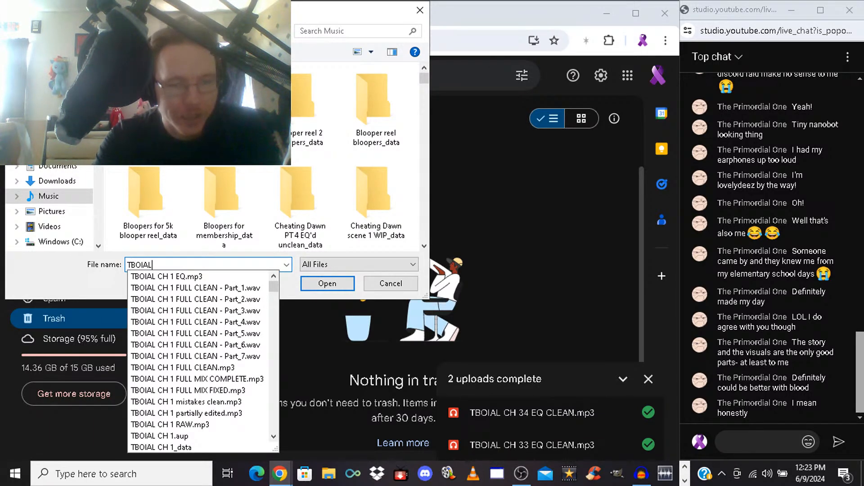
text( CH 35)
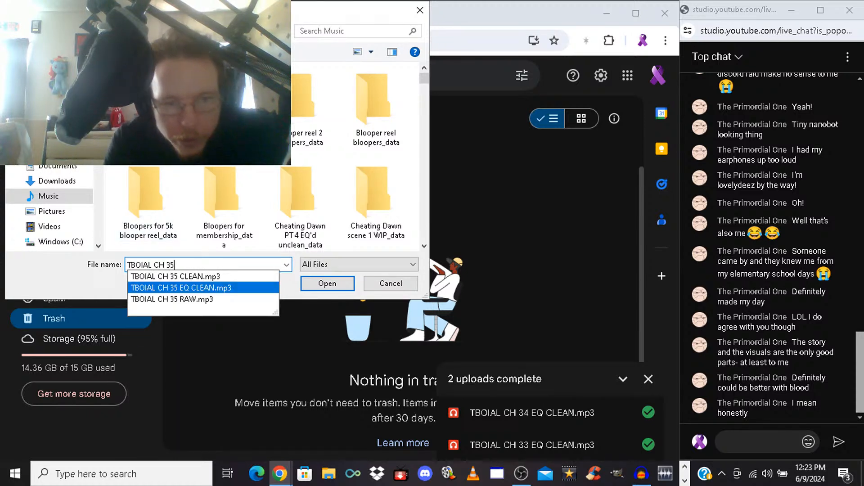
click(180, 288)
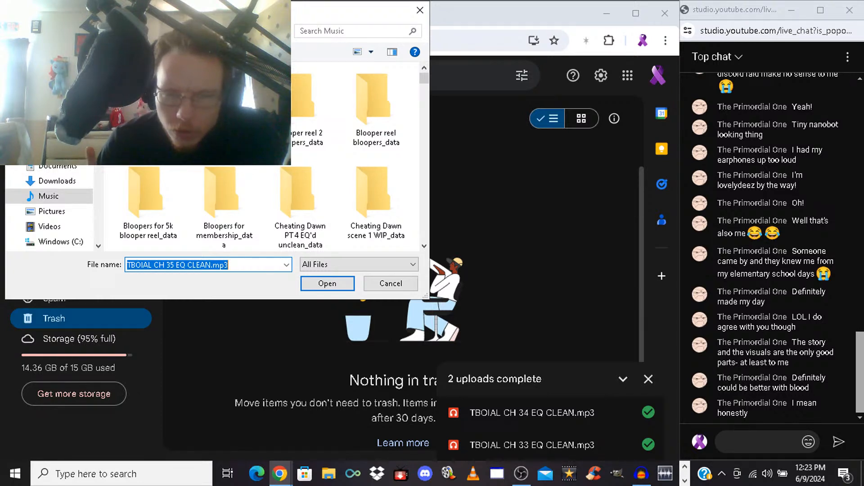
key(Return)
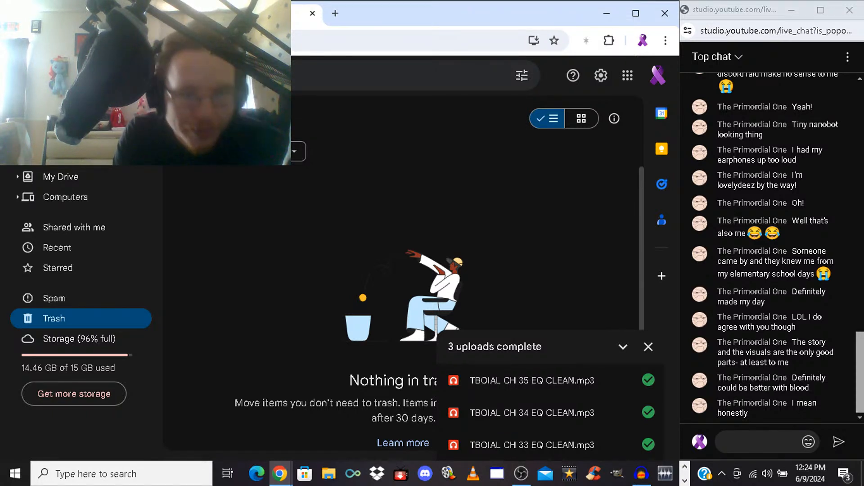
Switch to FL Studio and collapse the Parametric EQ 2 window
click(39, 112)
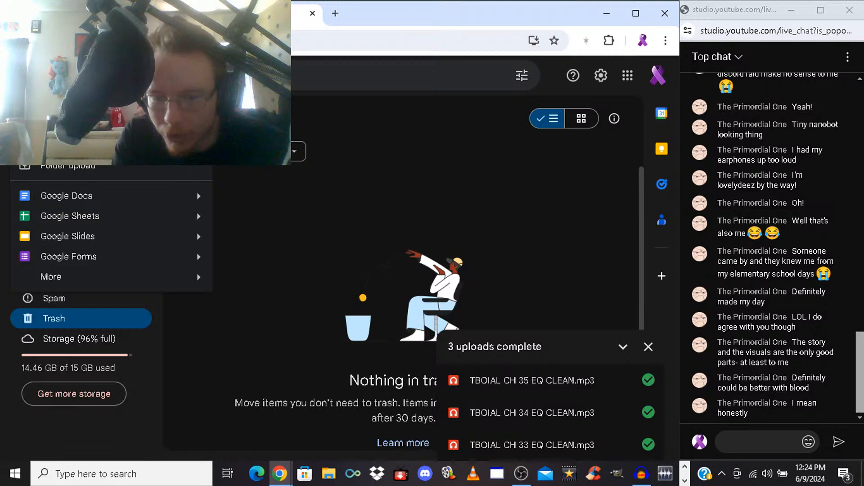
click(685, 481)
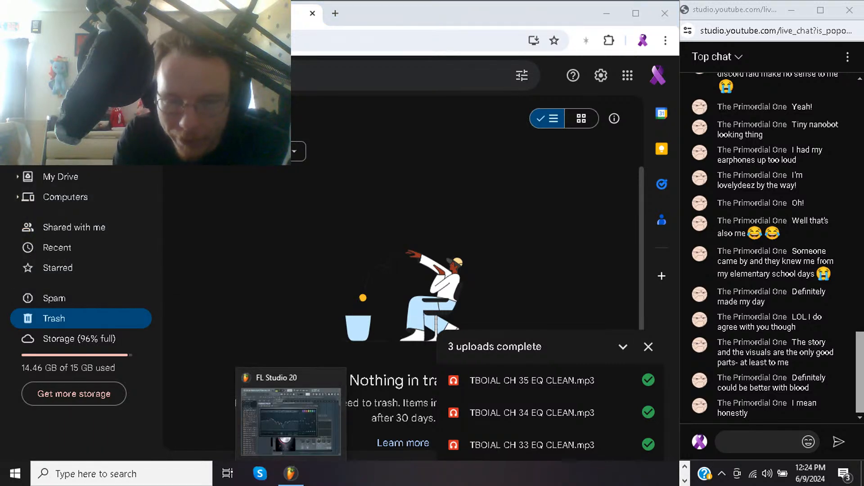
click(291, 474)
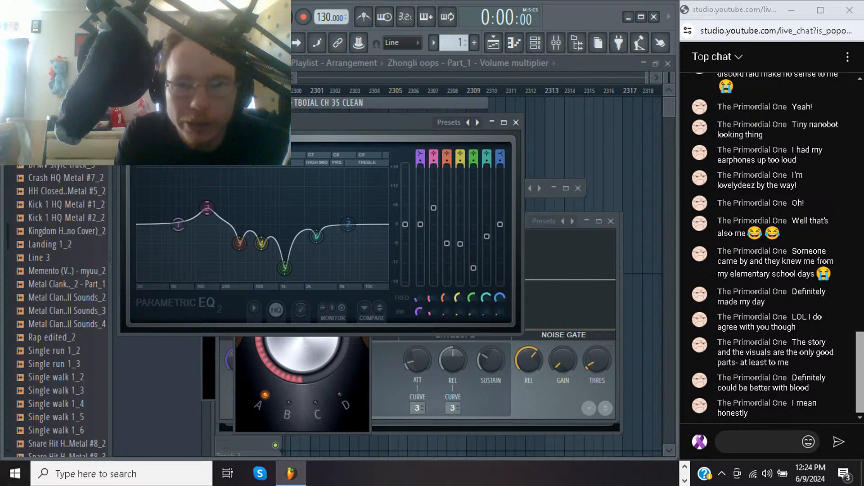
click(492, 122)
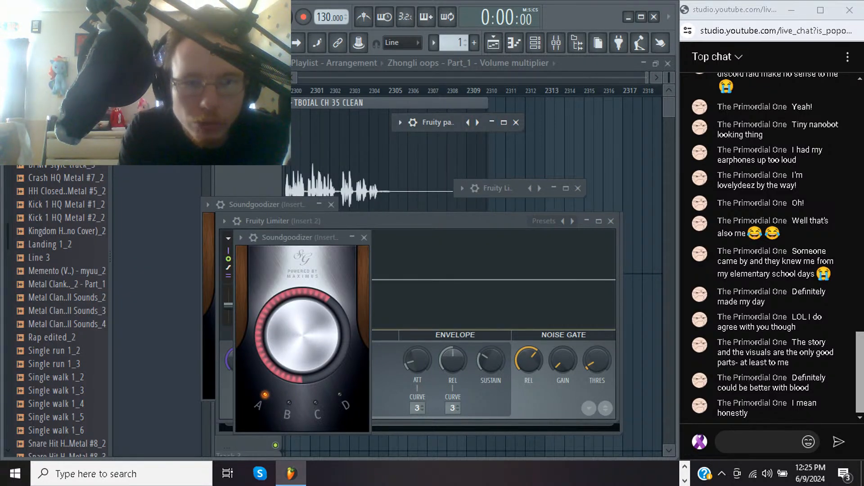
Delete the Zhongli oops - Part_1 - Volume multiplier, Zhongli oops - Part_1 and Zhongli oops items from the project
right_click(182, 108)
click(206, 218)
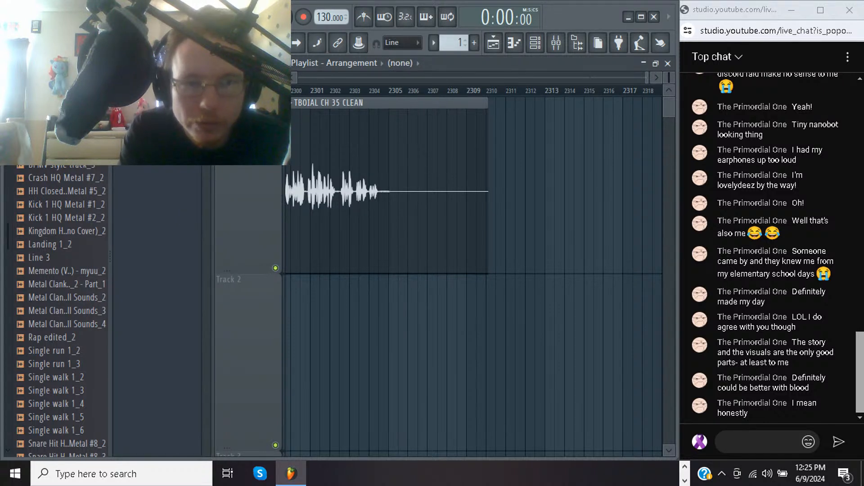
right_click(171, 115)
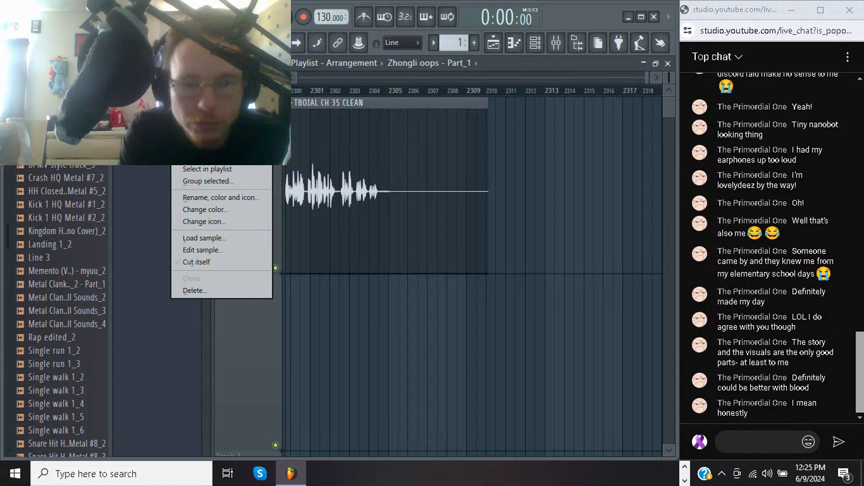
click(195, 291)
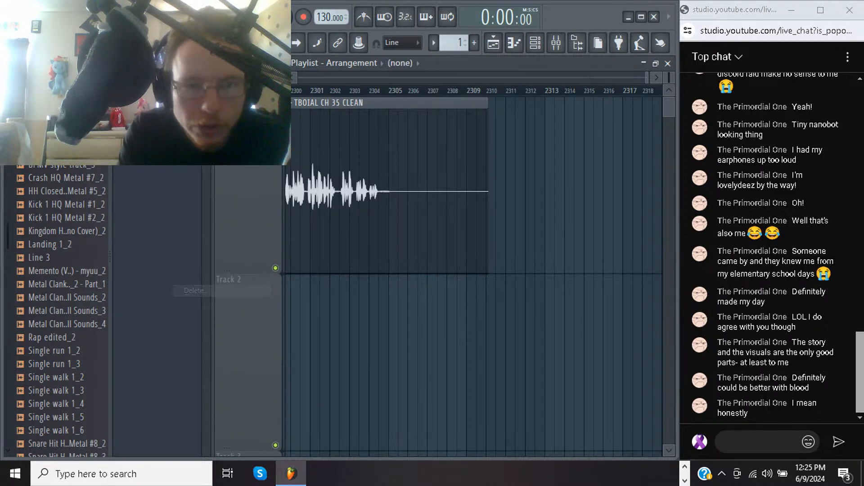
right_click(143, 95)
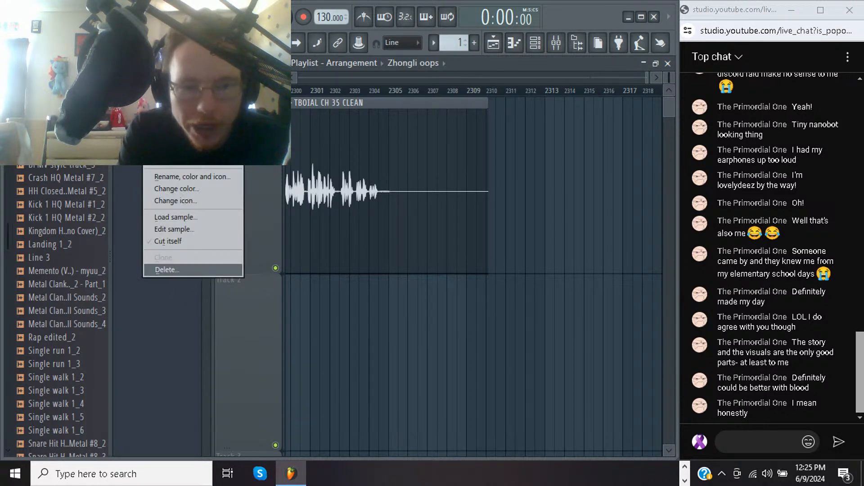
click(166, 269)
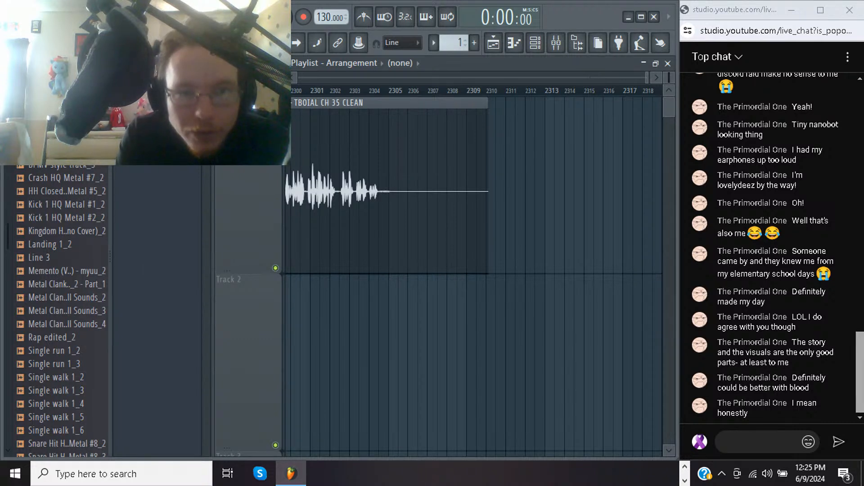
Select all TBOIAL CH 35 CLEAN clips in the playlist and delete them
key(shift+4)
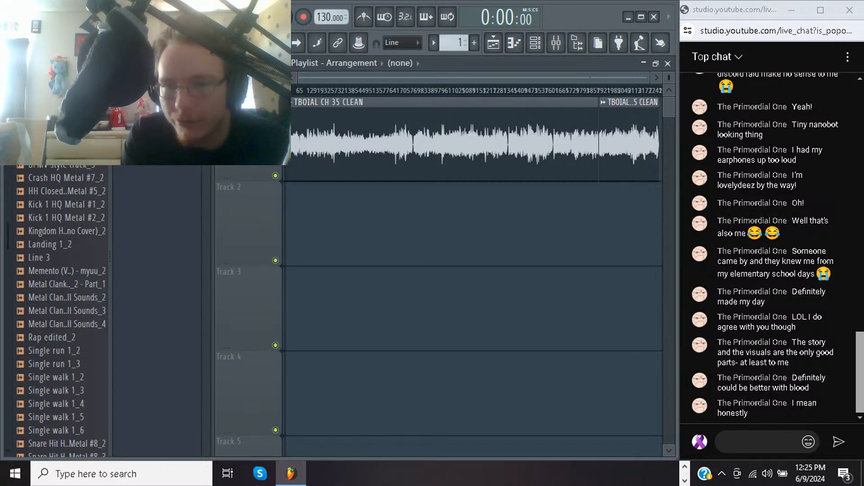
key(ctrl+a)
key(Delete)
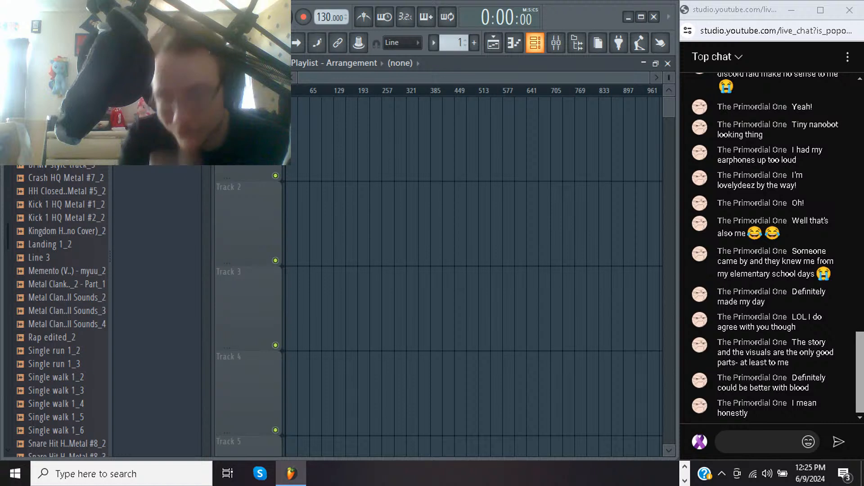
Show the channel rack and start loading a different sample into the TBOIAL CH 35 CLEAN channel
click(536, 42)
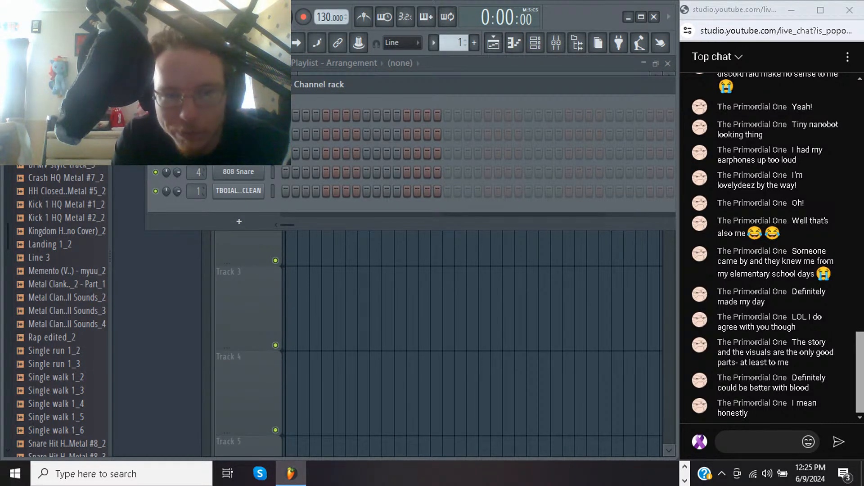
right_click(261, 189)
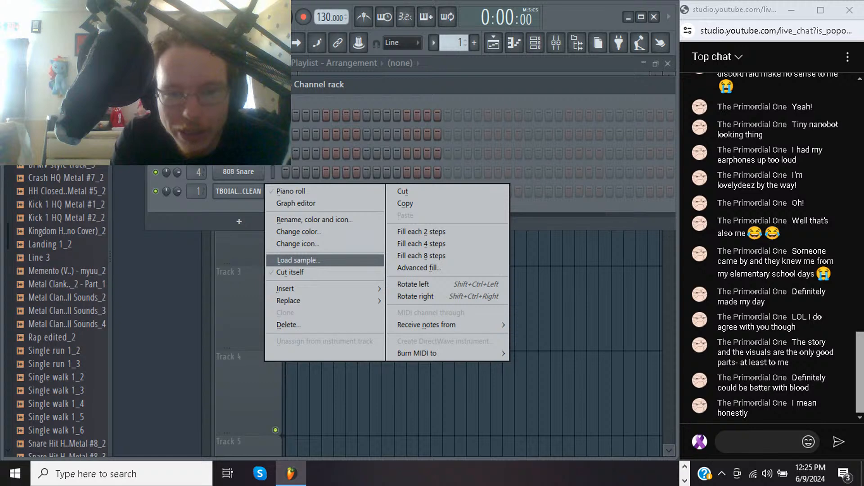
click(297, 260)
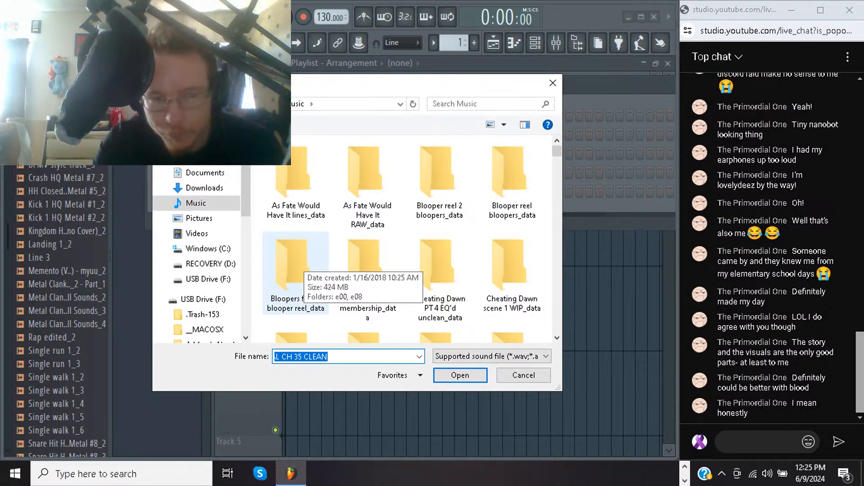
key(End)
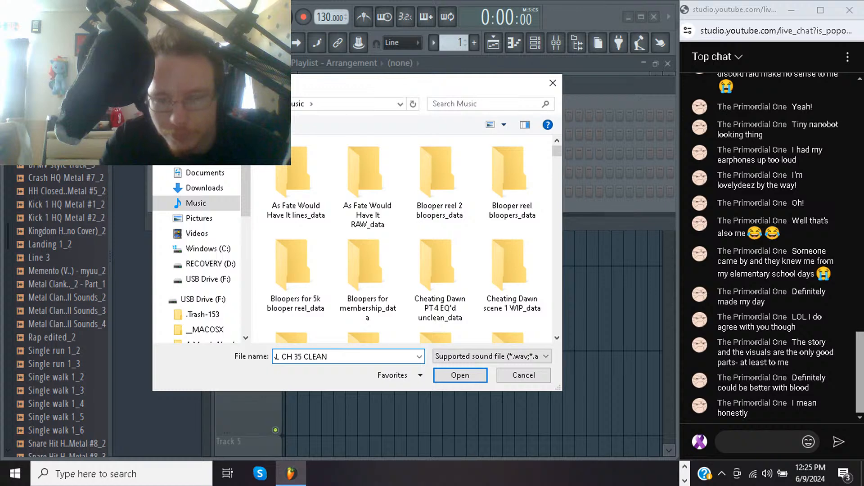
key(BackSpace)
key(BackSpace)
key(BackSpace)
key(BackSpace)
key(BackSpace)
key(BackSpace)
key(BackSpace)
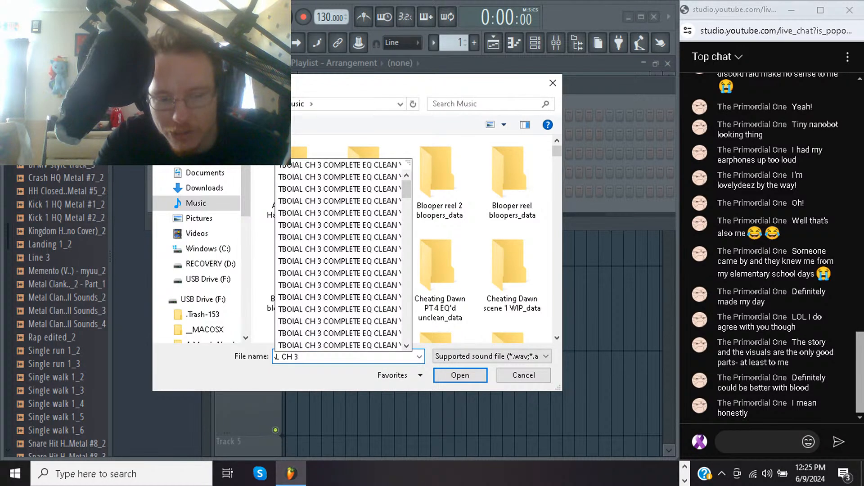
text(6 EQ)
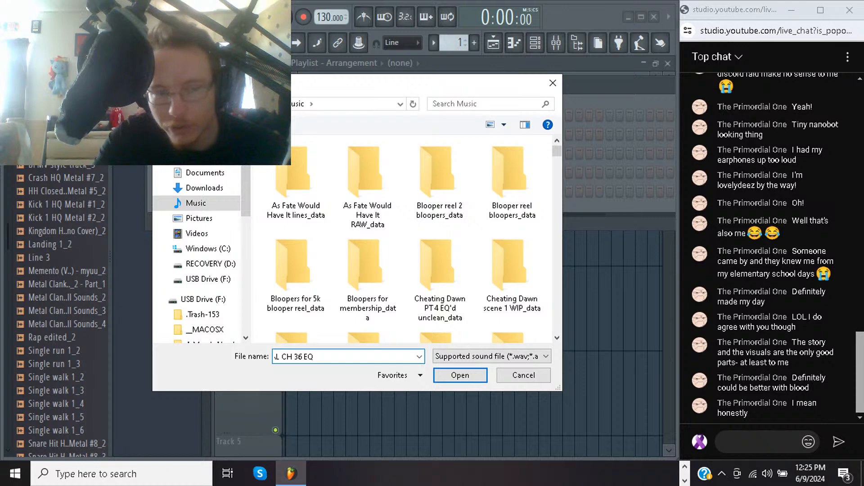
text( CL)
key(BackSpace)
key(BackSpace)
key(BackSpace)
key(BackSpace)
key(BackSpace)
key(BackSpace)
key(BackSpace)
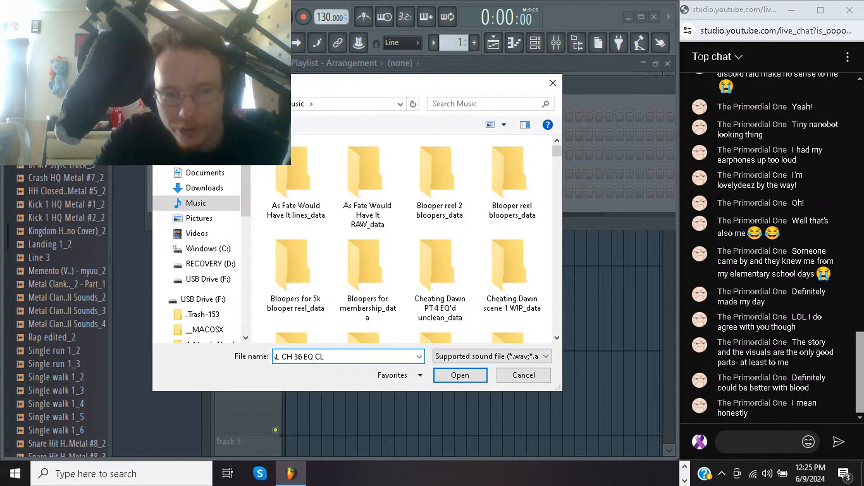
key(BackSpace)
key(BackSpace)
key(BackSpace)
key(BackSpace)
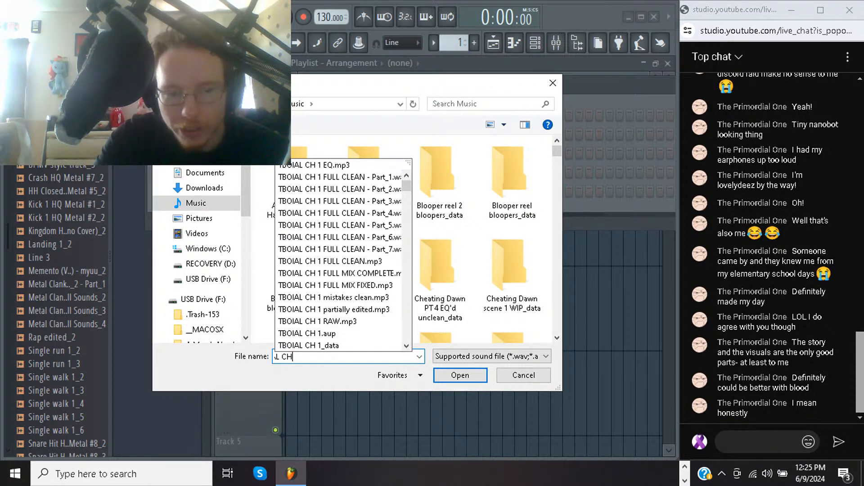
text(EP)
key(BackSpace)
key(BackSpace)
key(BackSpace)
key(BackSpace)
key(BackSpace)
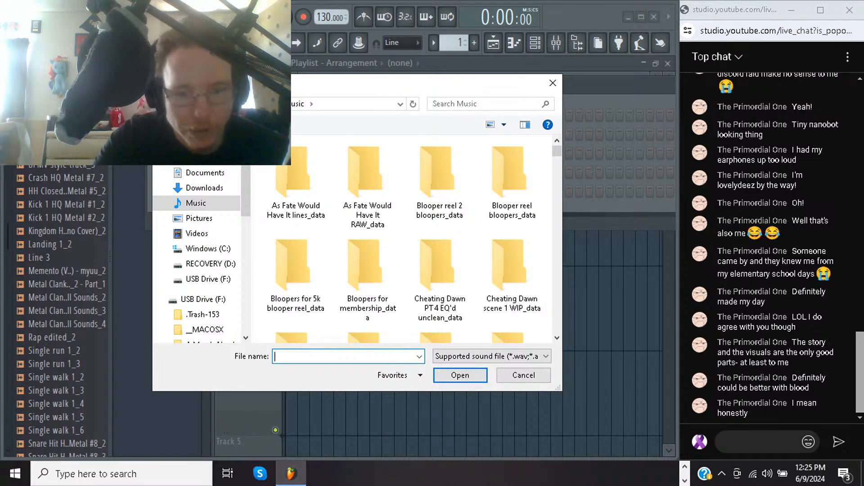
key(BackSpace)
key(BackSpace)
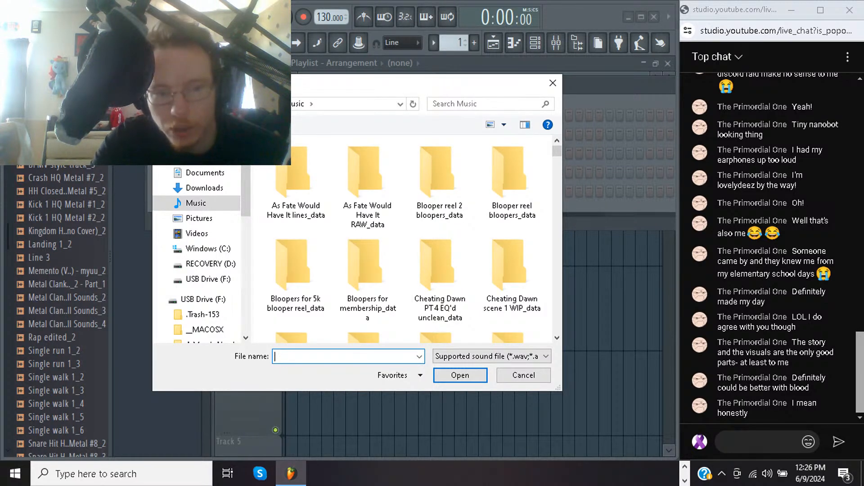
Search the Music folder for audio files whose names start with TBOIAL
text(TBOIAL E)
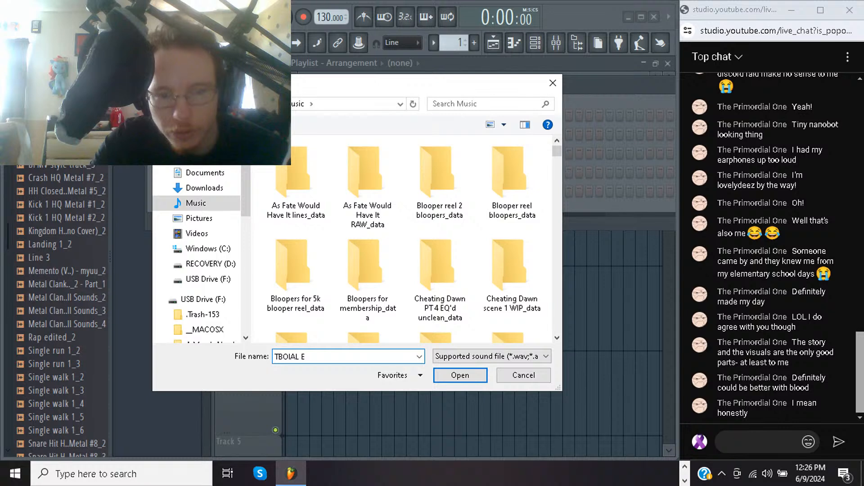
key(BackSpace)
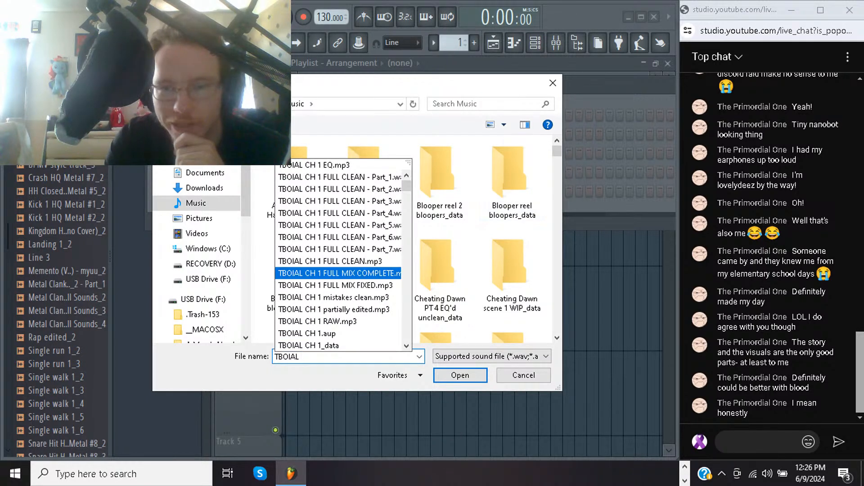
Find TBOIAL EPILOGUE CLEAN in the Music folder and load it into the channel
scroll(423, 238, down, 10)
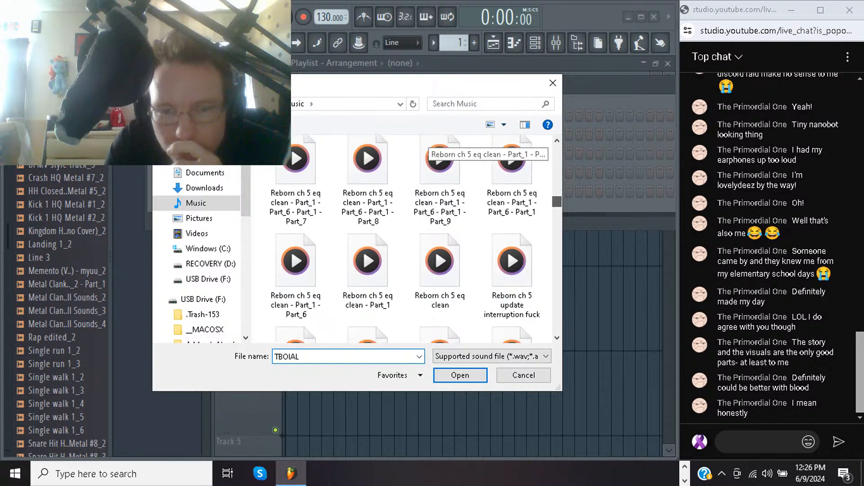
scroll(423, 144, down, 15)
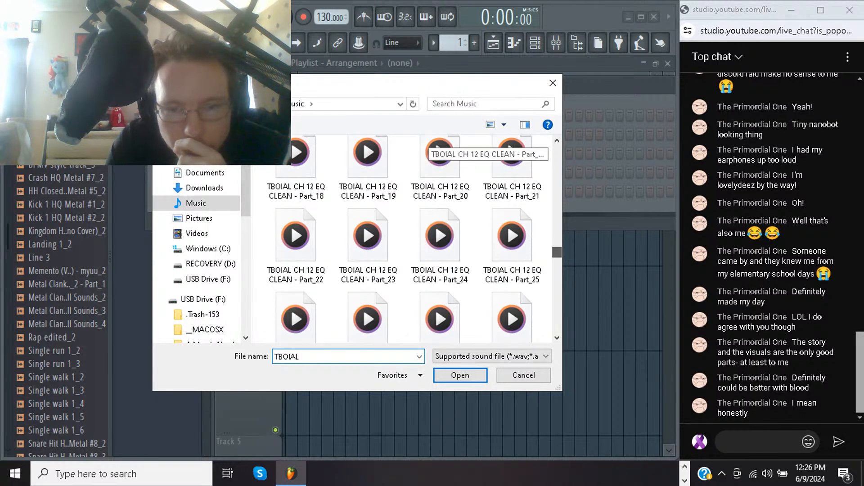
scroll(451, 144, down, 15)
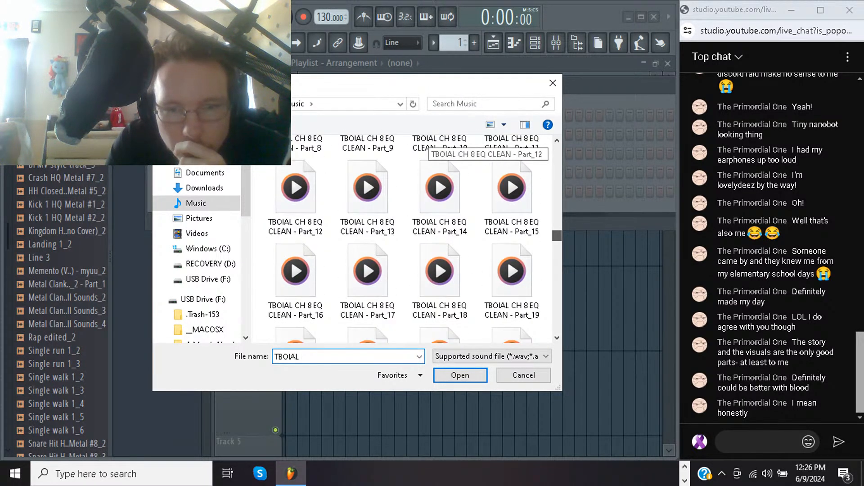
scroll(450, 144, down, 5)
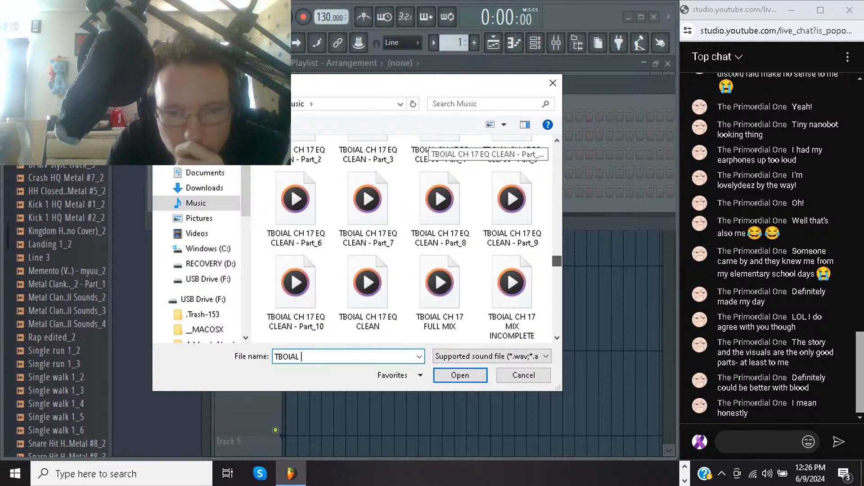
scroll(449, 145, down, 5)
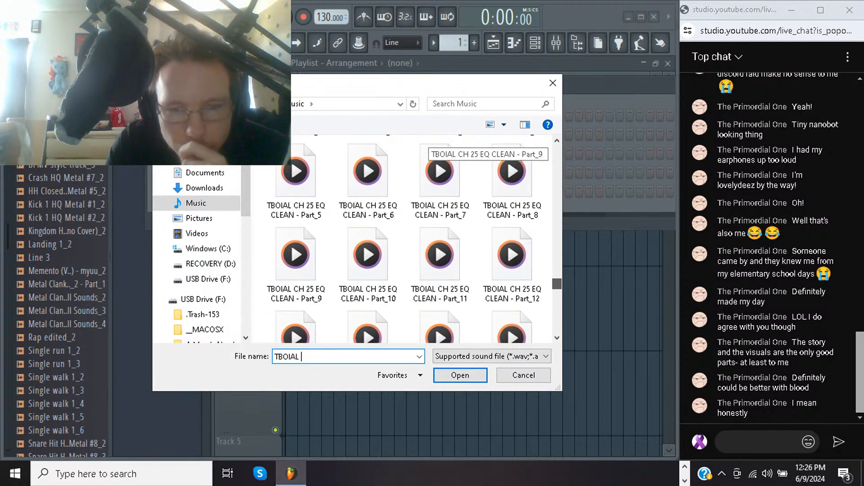
scroll(449, 145, down, 5)
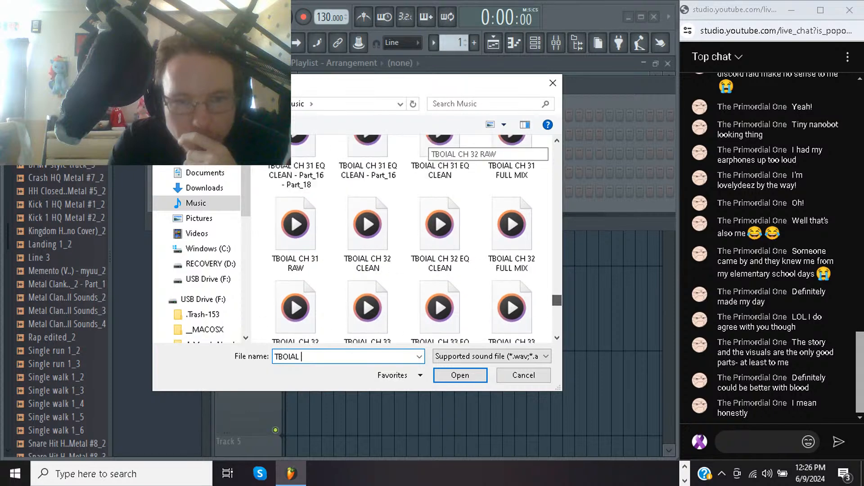
scroll(449, 145, up, 3)
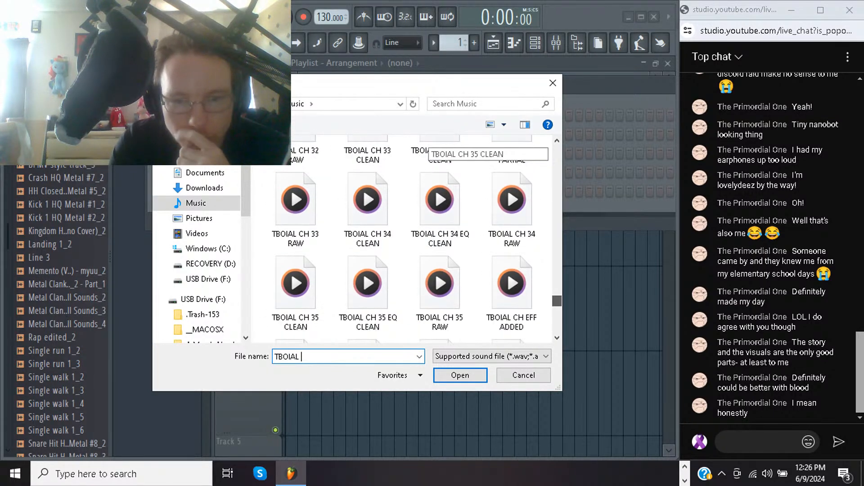
scroll(446, 149, down, 3)
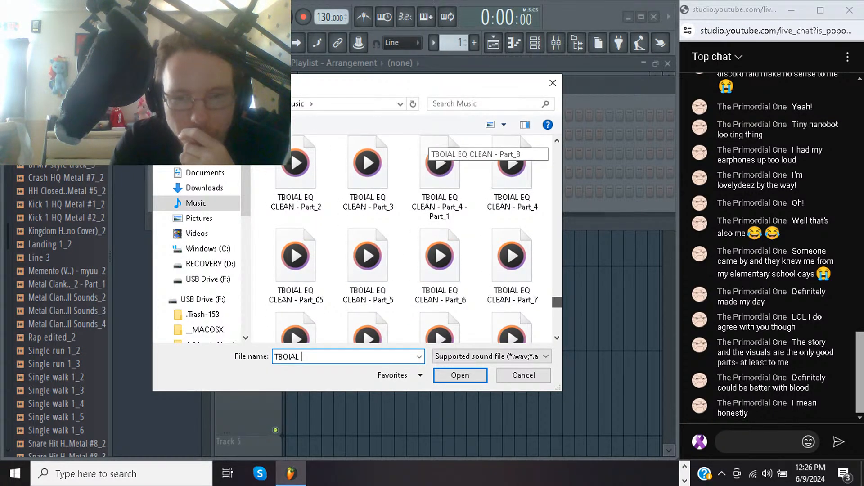
scroll(445, 148, up, 3)
scroll(446, 149, down, 3)
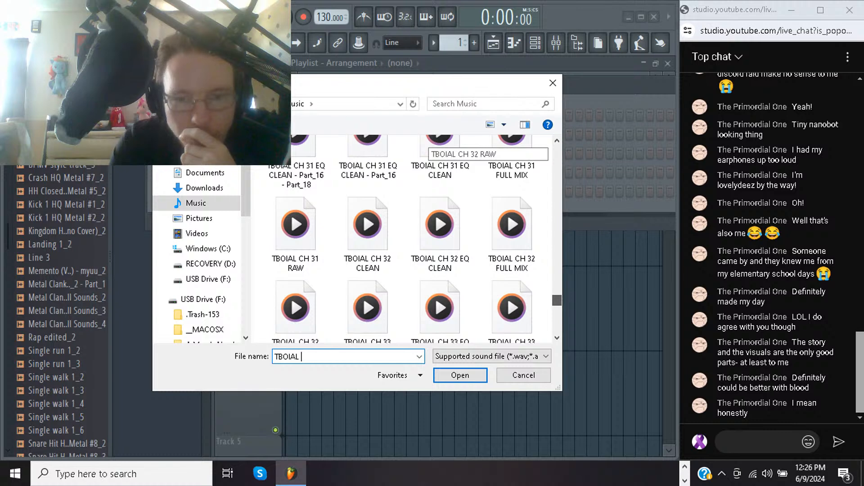
scroll(446, 148, down, 15)
scroll(446, 149, up, 3)
scroll(446, 149, up, 3)
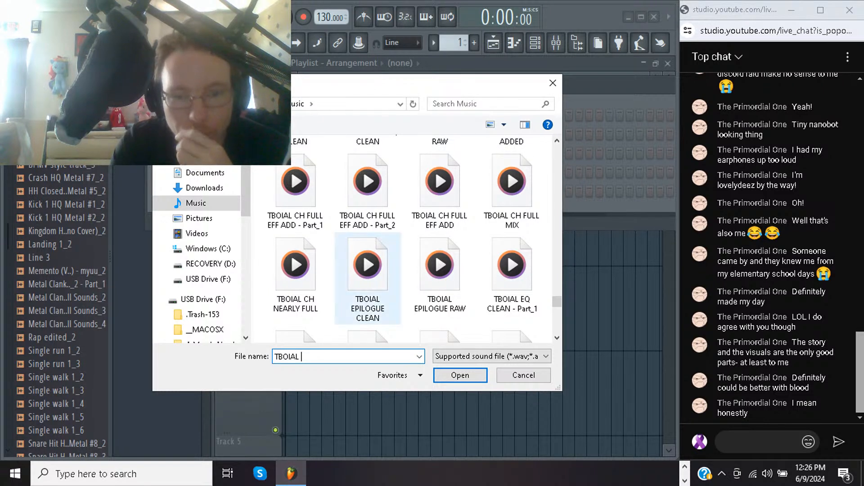
double_click(368, 270)
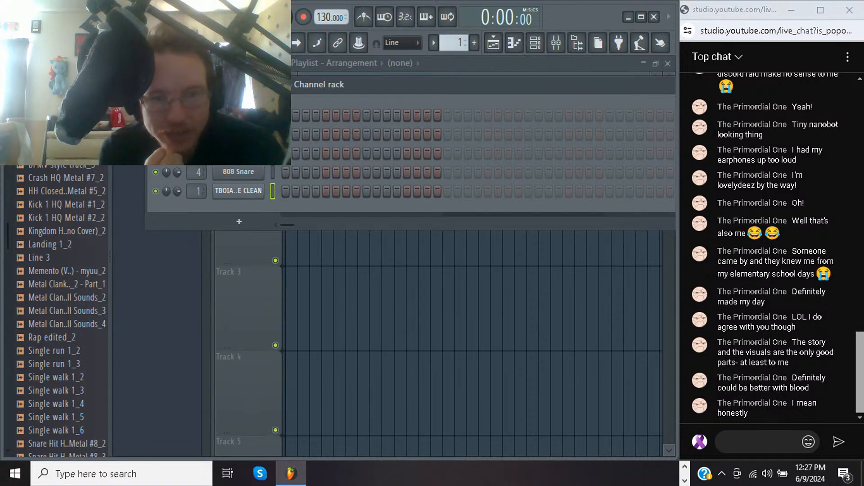
Place the TBOIAL EPILOGUE CLEAN clip on the first playlist track at the song's start, with its end extended slightly past the audio
key(F6)
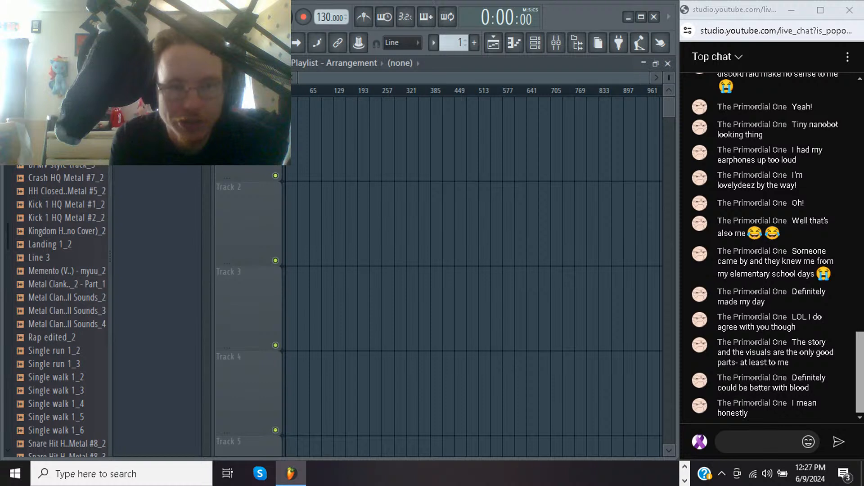
drag(67, 135, 381, 148)
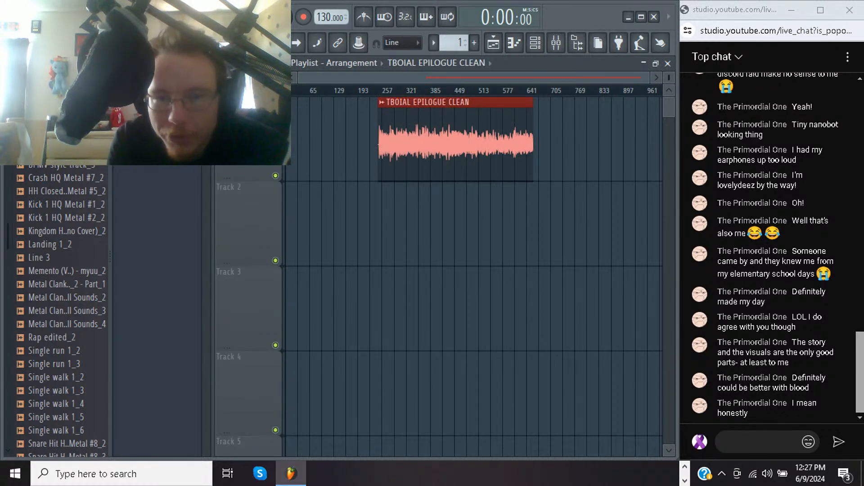
drag(533, 144, 540, 144)
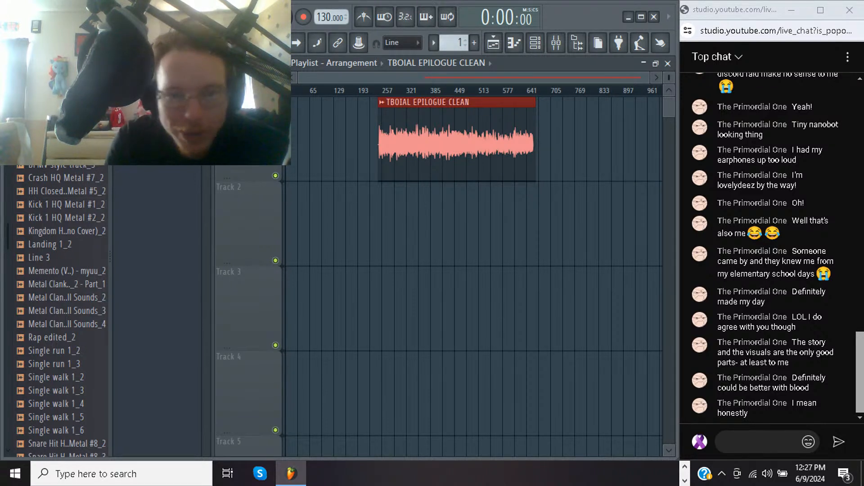
drag(432, 144, 340, 144)
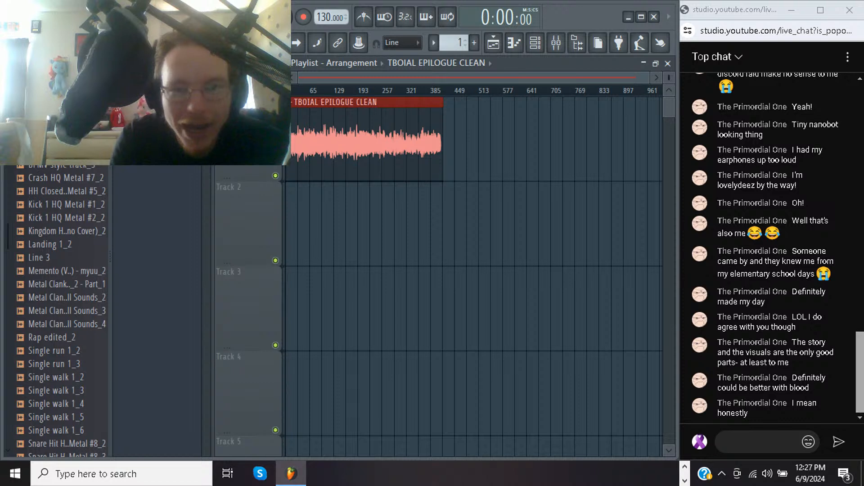
Check the epilogue clip's end, and listen to it from the start and from about bars 305, 277 and 272
drag(411, 101, 463, 177)
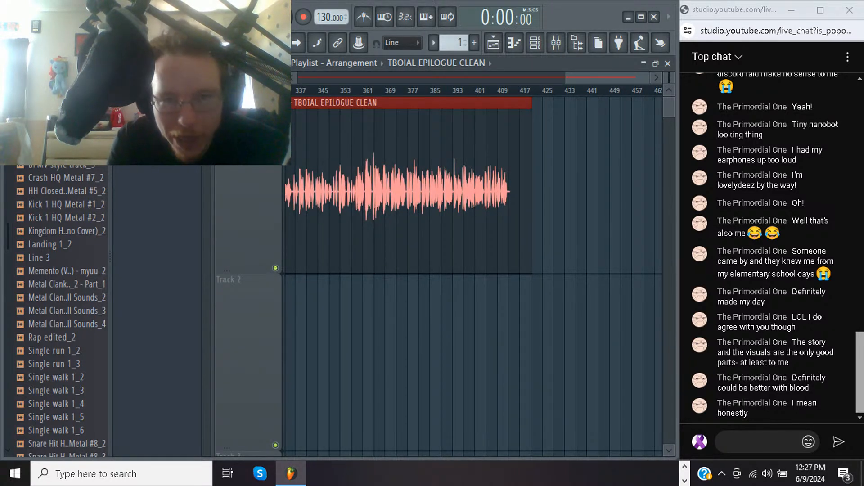
drag(608, 77, 340, 78)
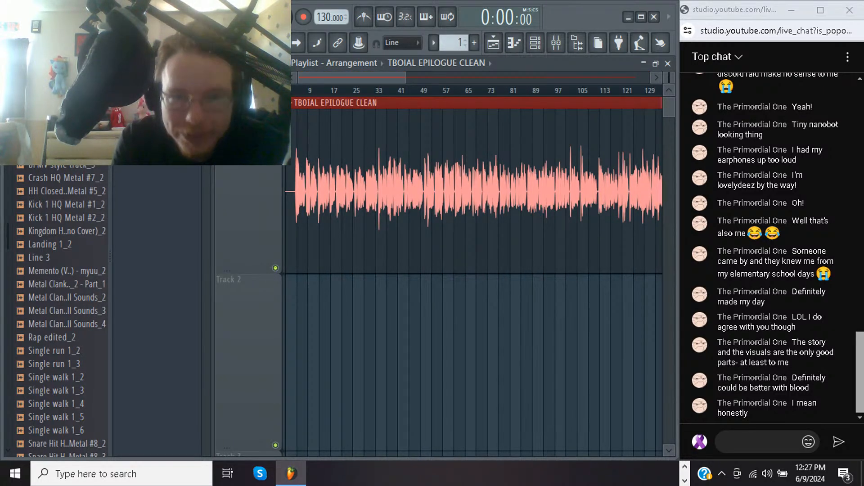
key(space)
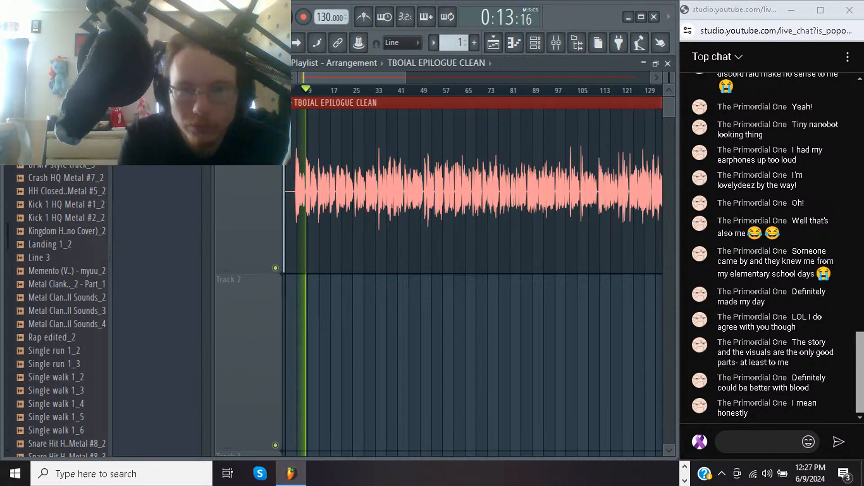
drag(352, 78, 547, 77)
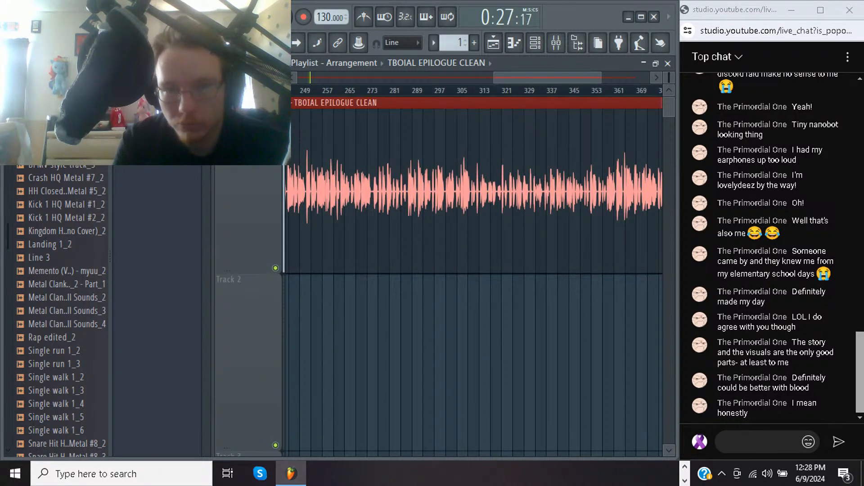
click(465, 91)
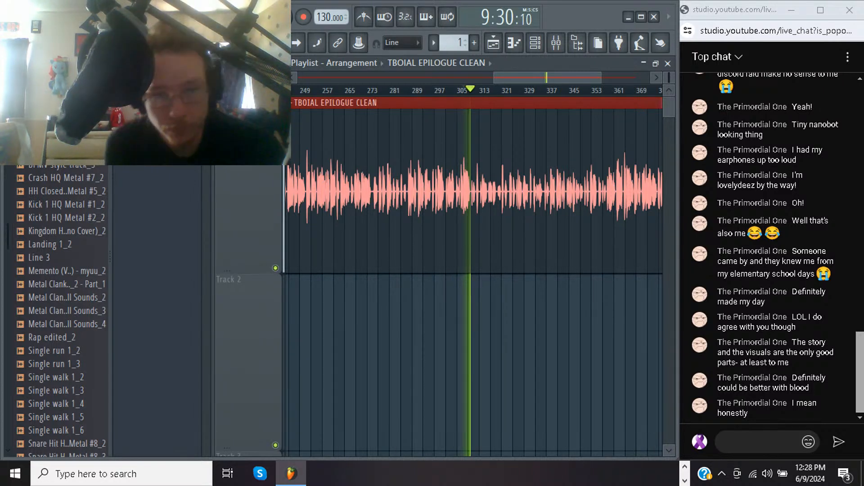
click(384, 91)
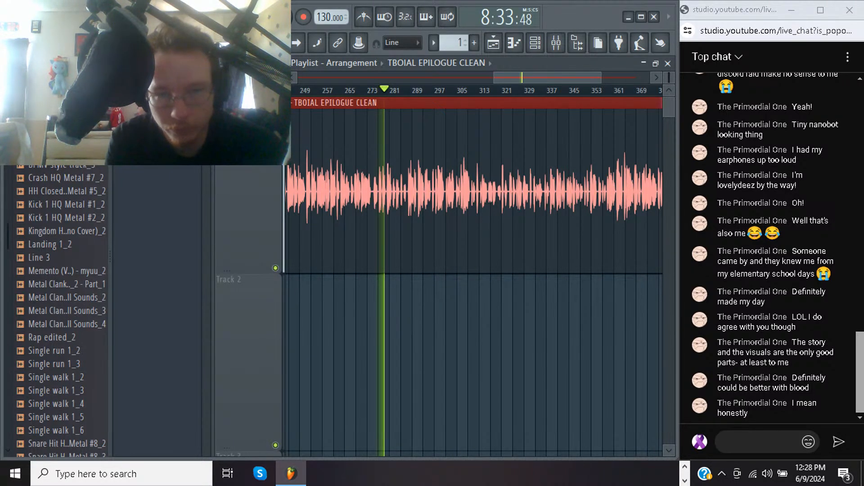
click(367, 91)
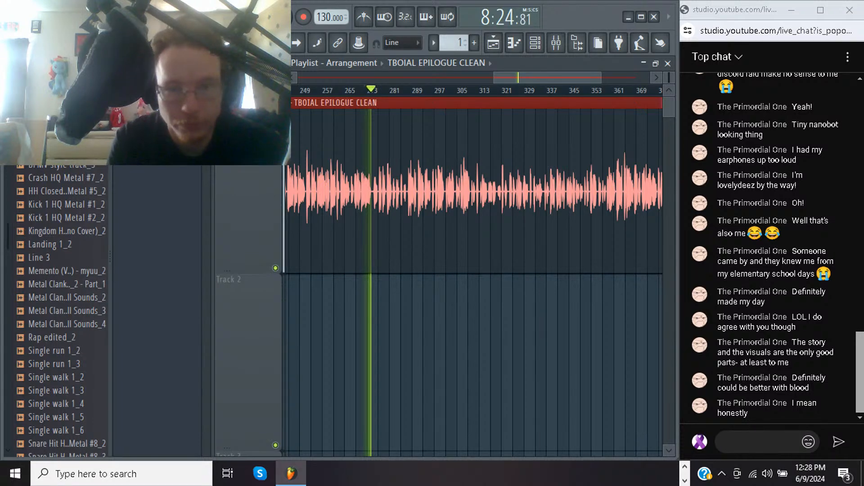
drag(361, 191, 409, 191)
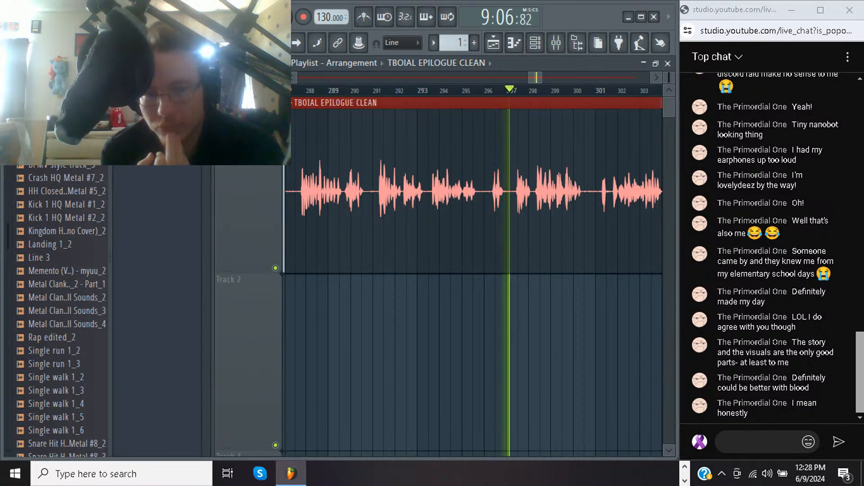
key(space)
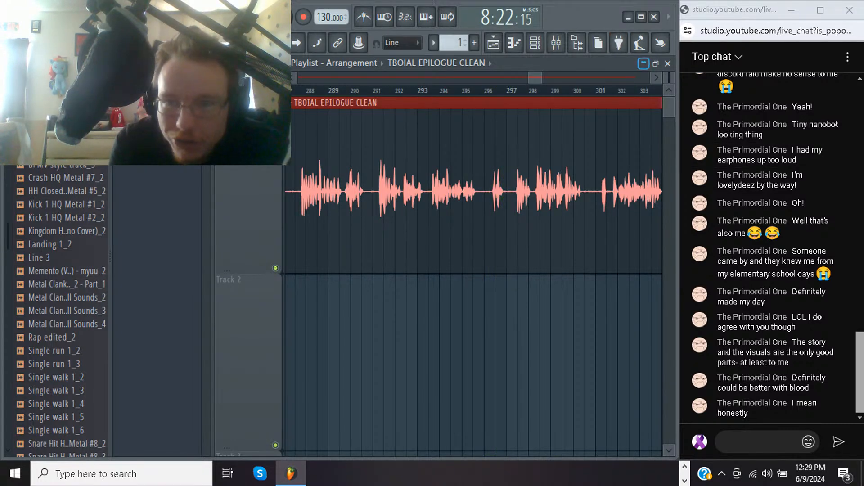
Listen to the epilogue clip from about bar 356 and examine its waveform through to the end
scroll(474, 270, right, 8)
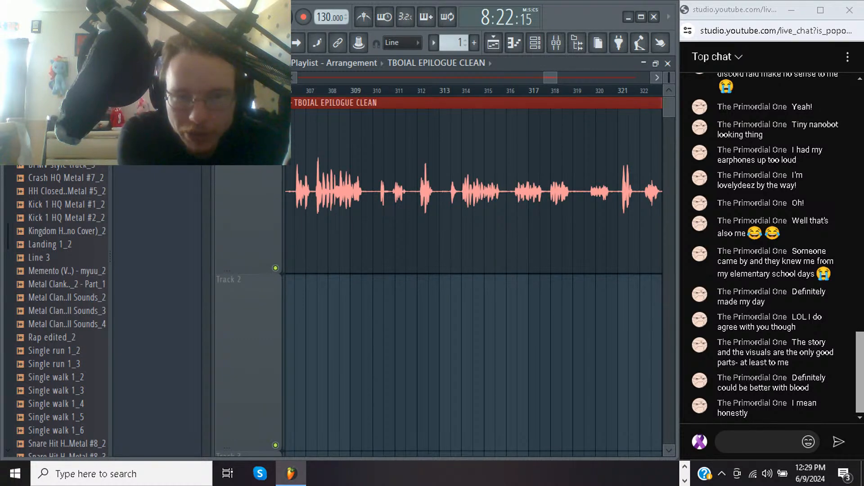
scroll(474, 270, right, 2)
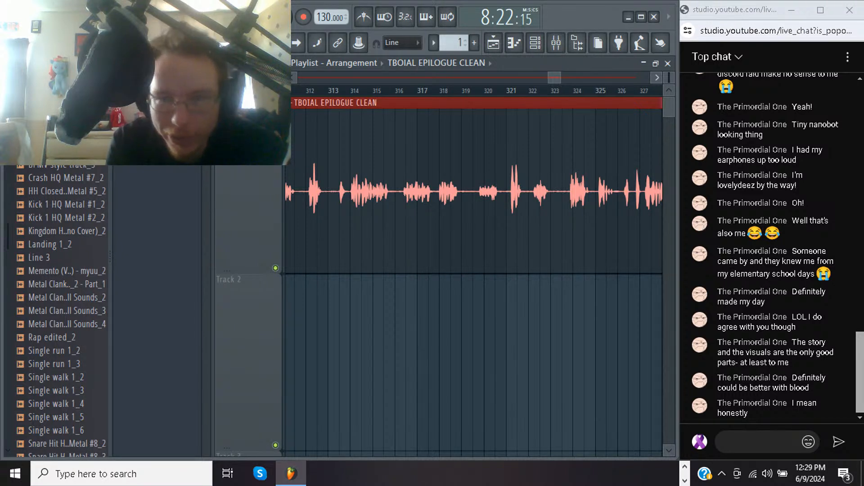
scroll(472, 266, right, 7)
scroll(473, 266, right, 2)
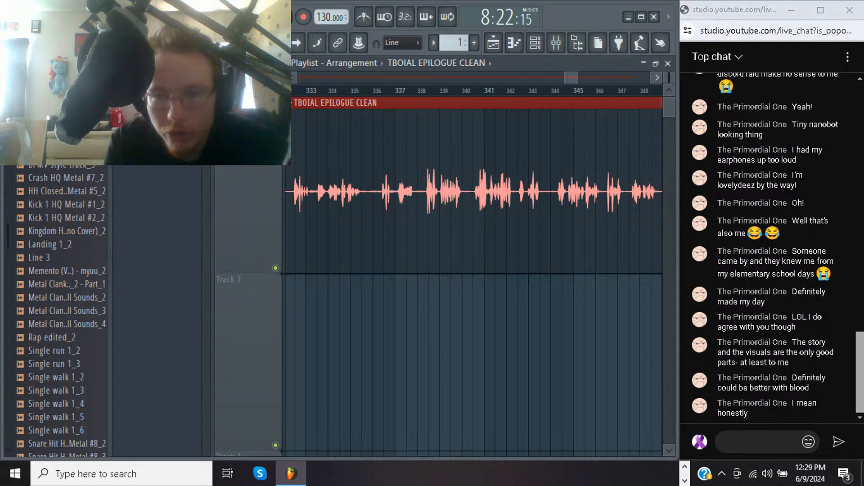
scroll(474, 270, right, 3)
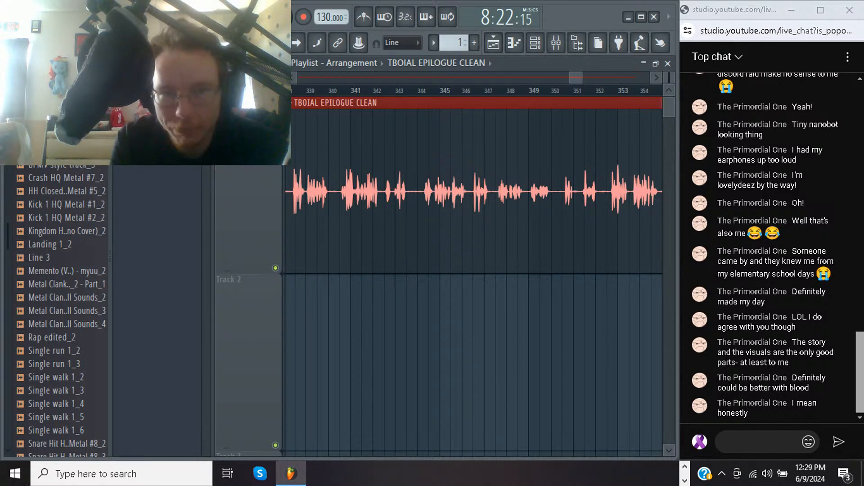
click(329, 90)
key(space)
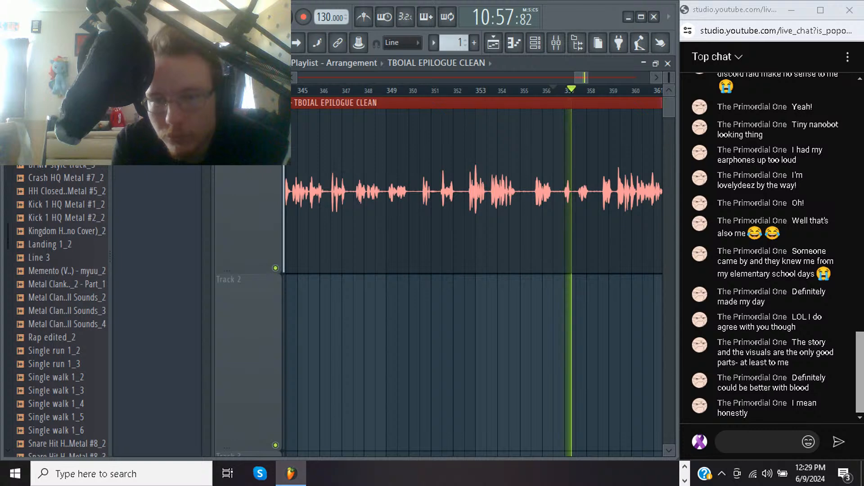
click(657, 77)
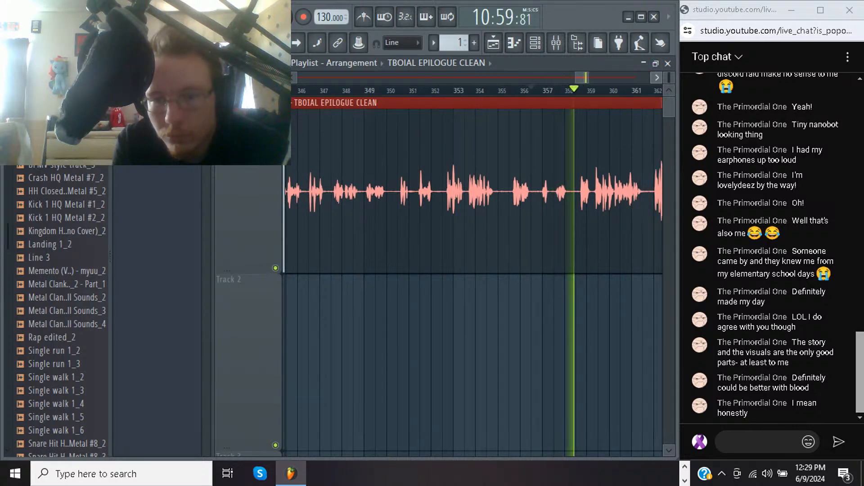
click(656, 78)
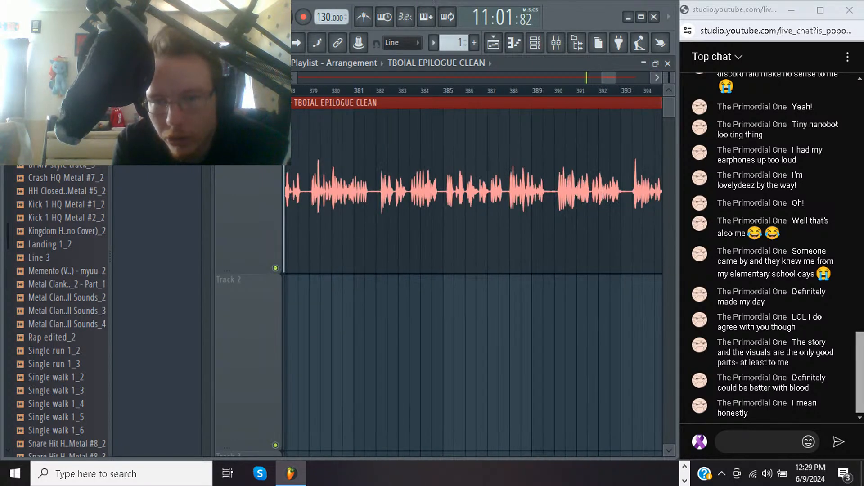
click(657, 77)
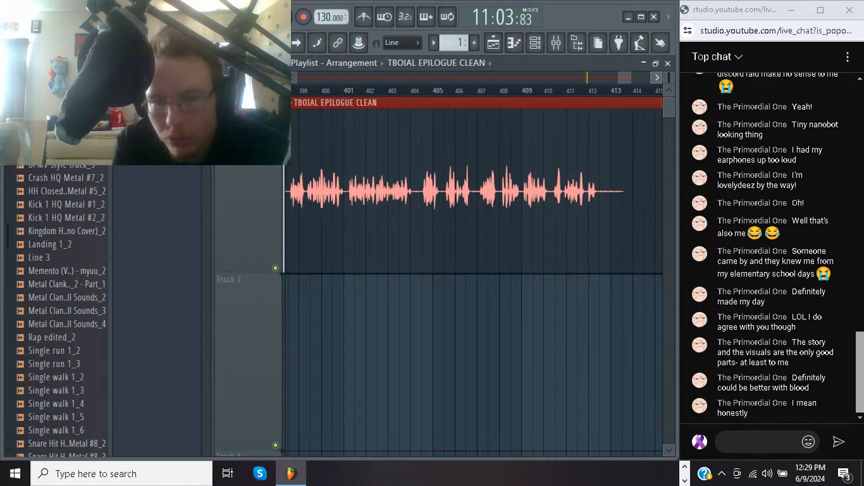
key(space)
Stop playback and trim the end of the TBOIAL EPILOGUE CLEAN clip back to where its audio ends, just past bar 413
key(space)
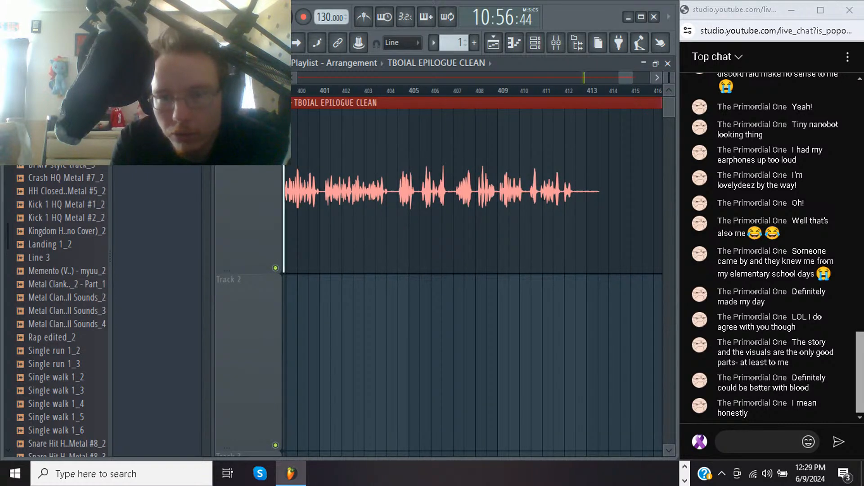
key(space)
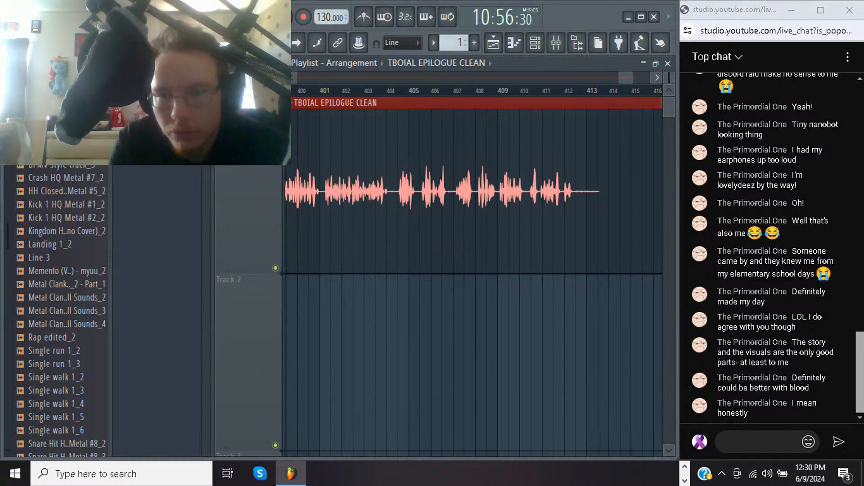
scroll(474, 275, right, 5)
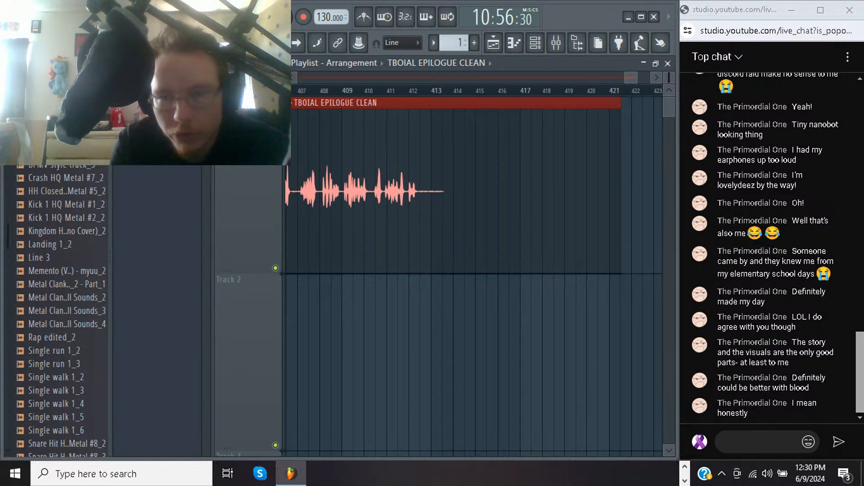
drag(620, 191, 443, 191)
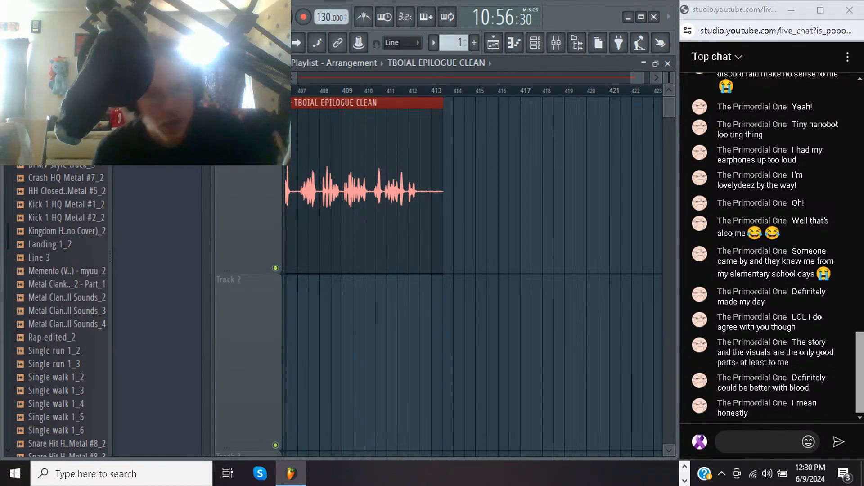
Export the project as an MP3 named TBOIAL EPILOGUE EQ CLEAN in the Music folder, and start the render
click(24, 8)
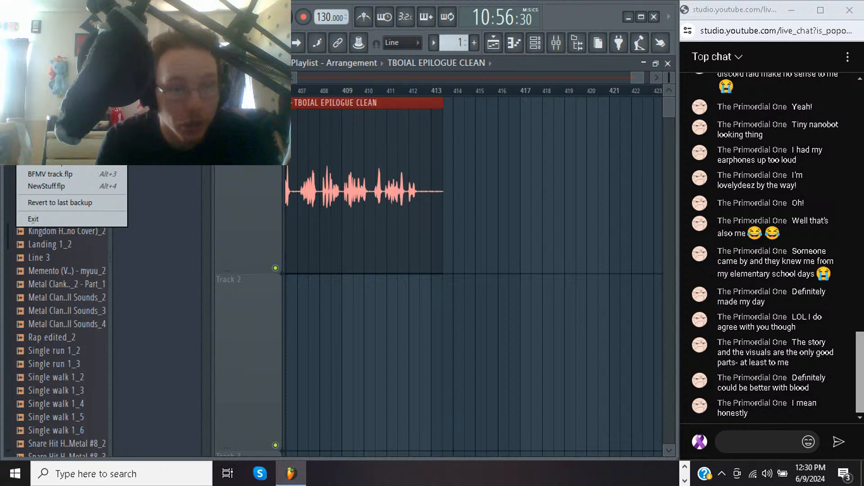
mouse_move(54, 133)
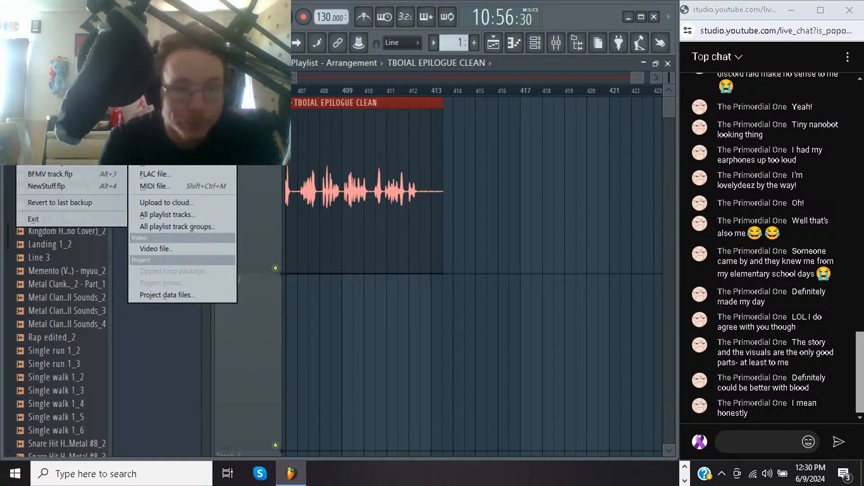
click(155, 139)
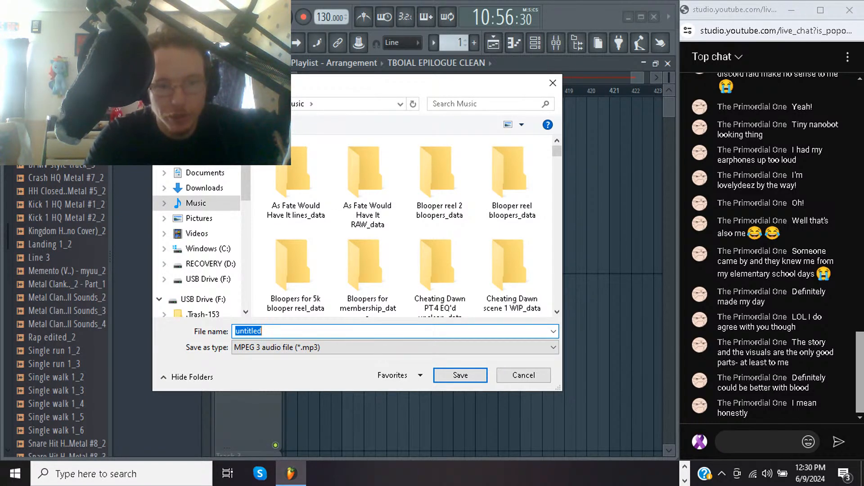
text(TBOIA)
text(L CH)
key(BackSpace)
key(BackSpace)
text(E)
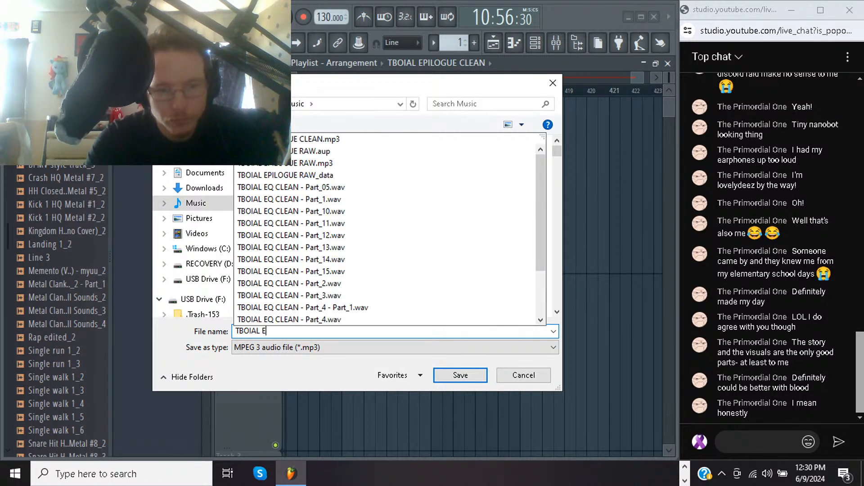
text(PILOGU)
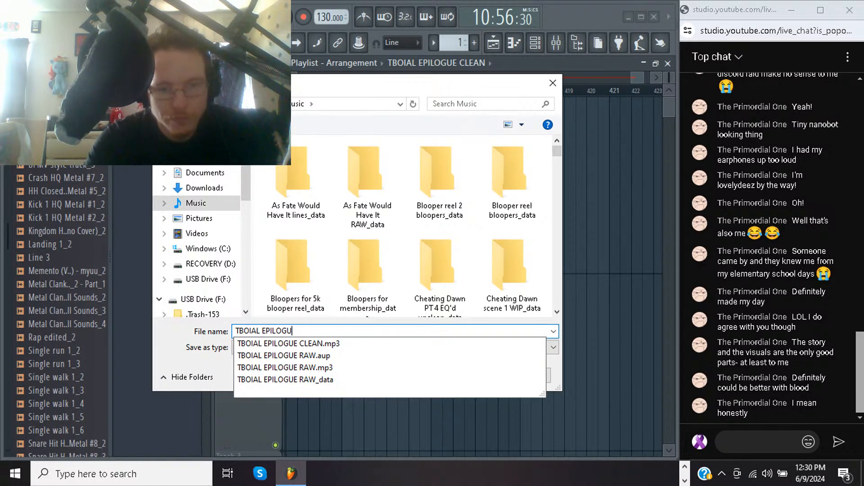
text(E EQ CLEAN)
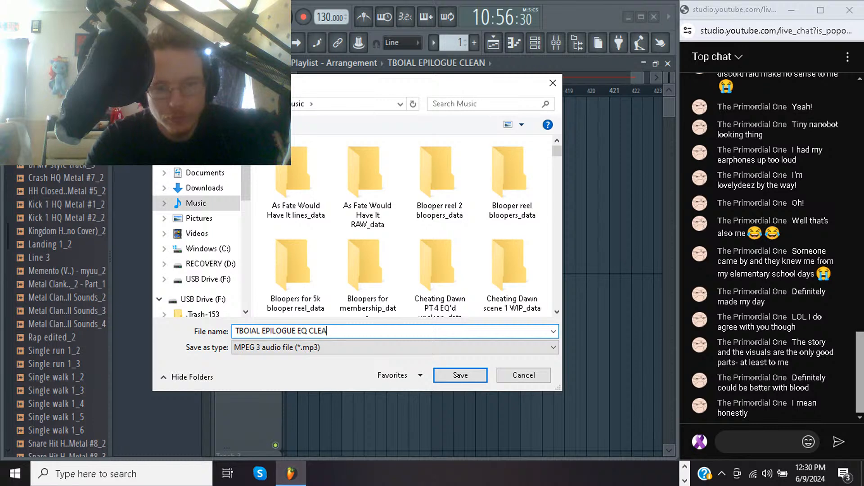
key(Return)
key(Return)
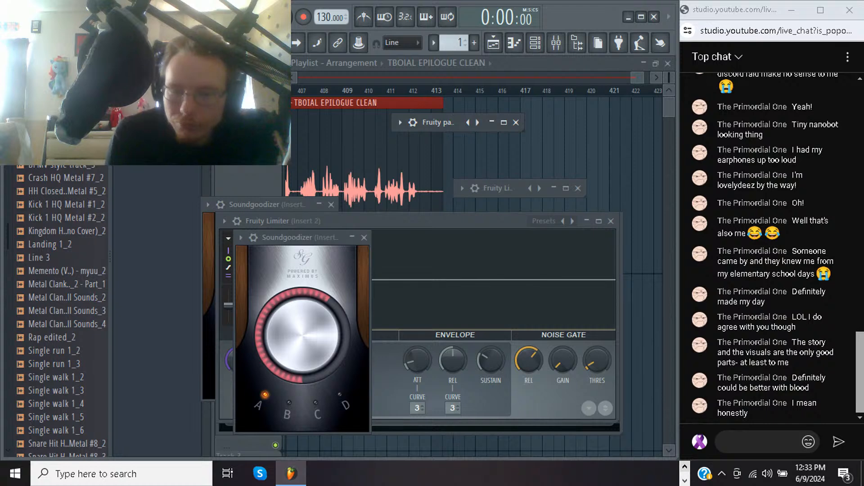
Switch to the Google Drive window in Chrome and start a new file upload
click(685, 467)
mouse_move(280, 473)
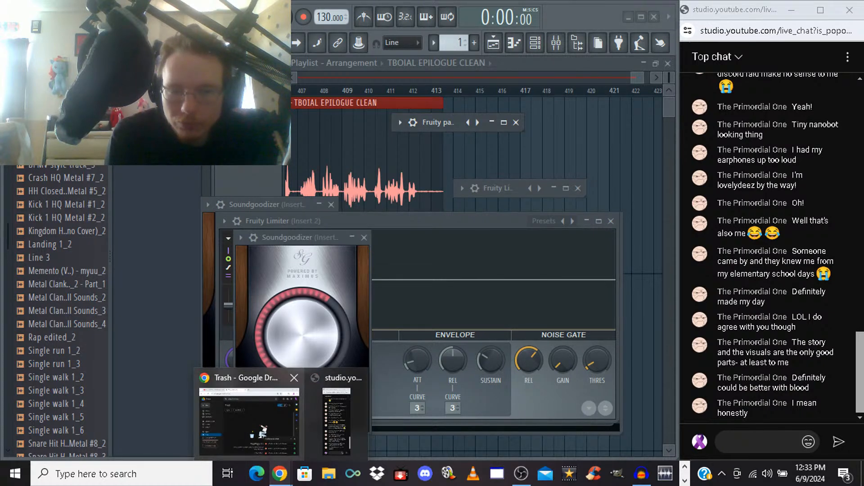
click(249, 416)
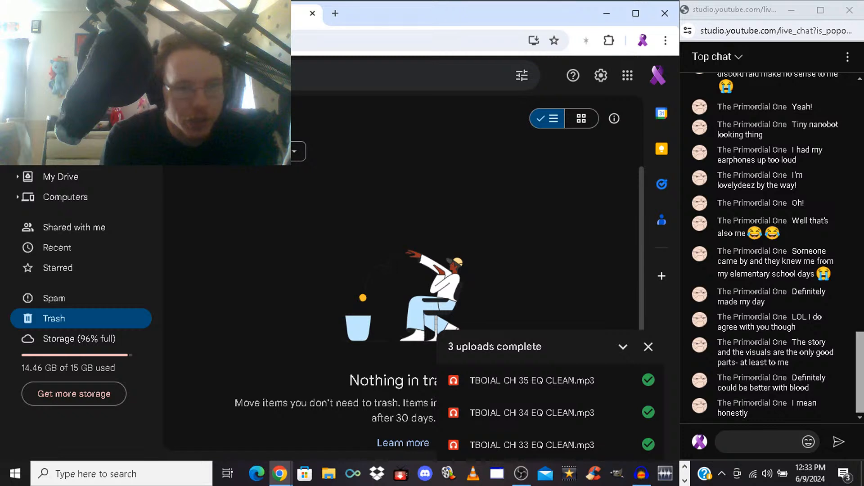
click(40, 117)
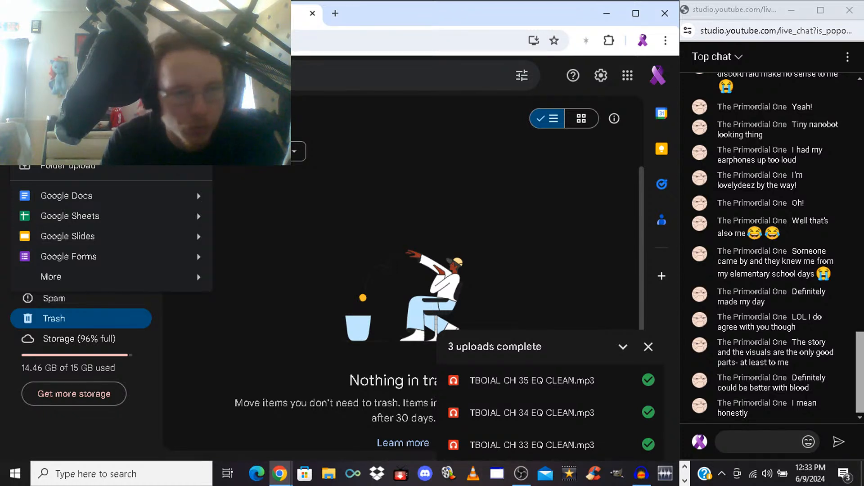
key(Escape)
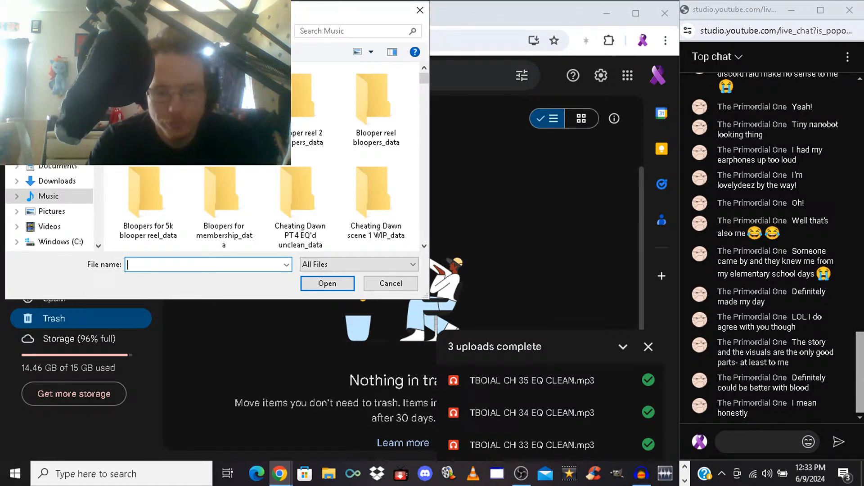
Choose TBOIAL EPILOGUE EQ CLEAN.mp3 from the Music folder and upload it to Google Drive
text(t)
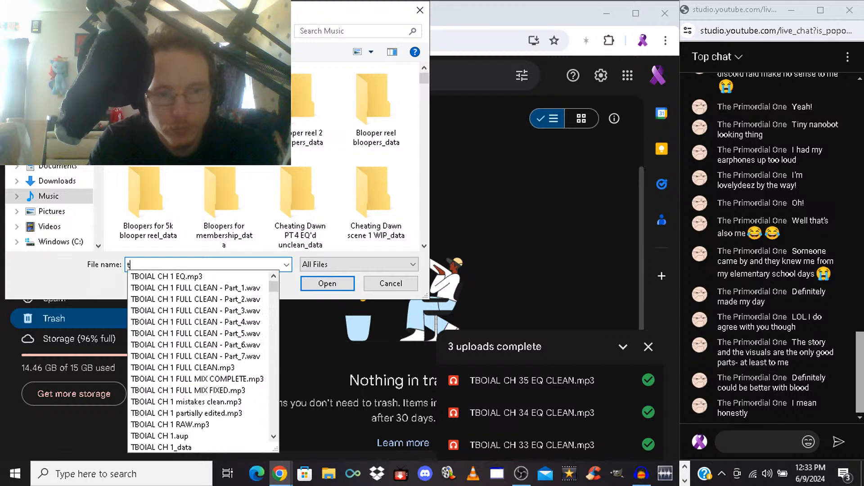
key(BackSpace)
text(TBO)
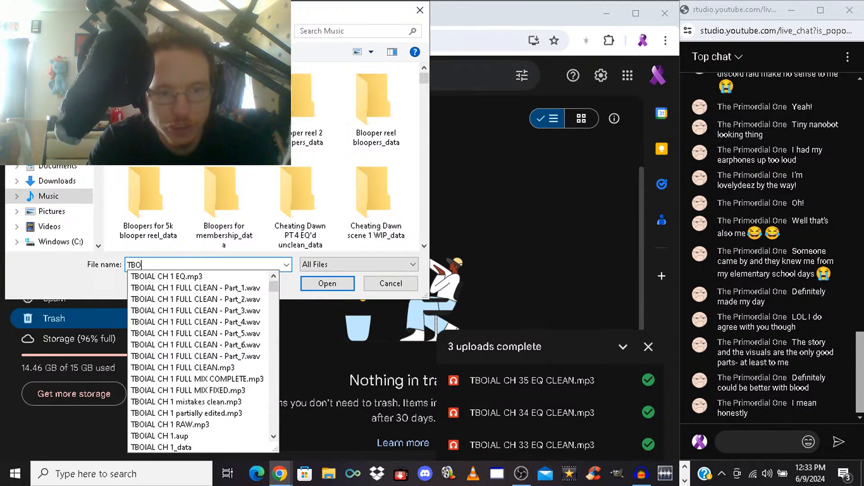
text(IAL CH)
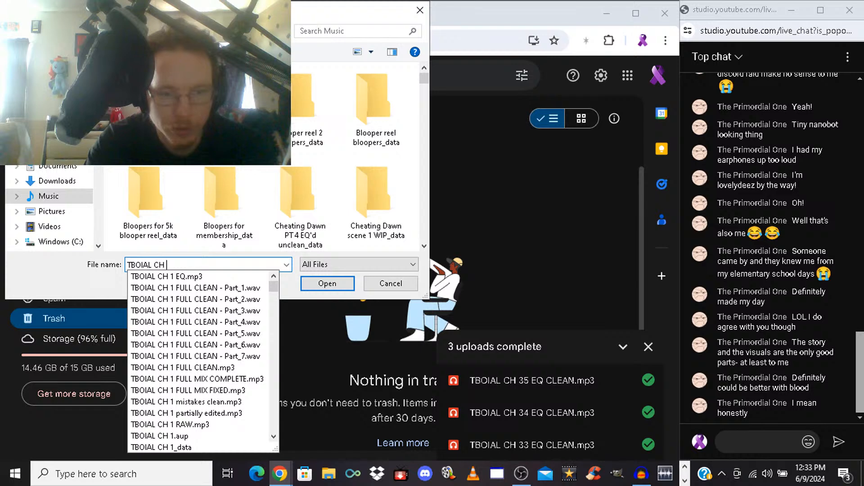
key(BackSpace)
key(BackSpace)
key(BackSpace)
text(E)
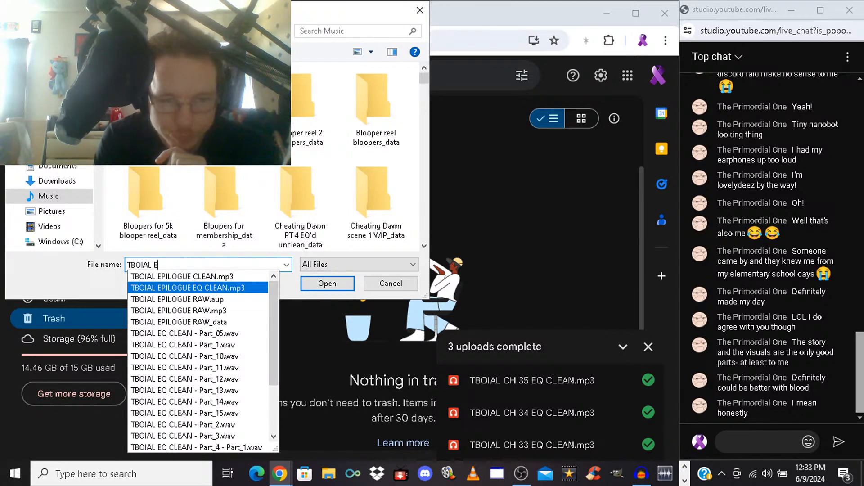
click(188, 287)
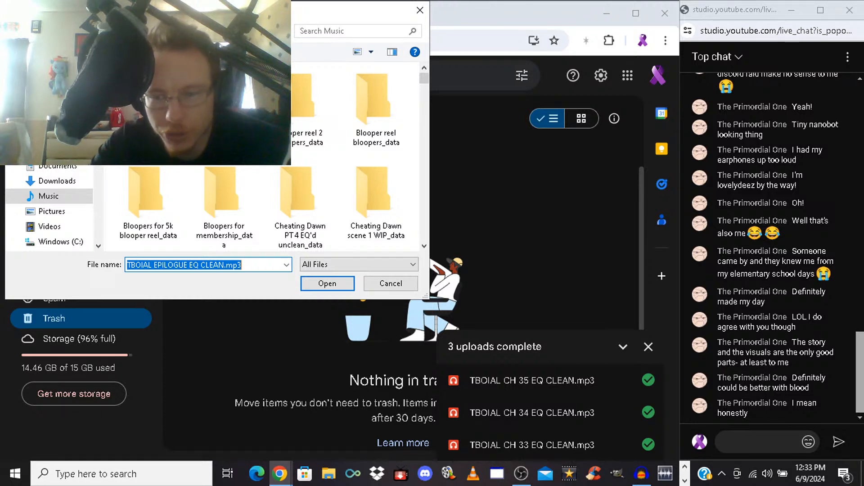
key(Return)
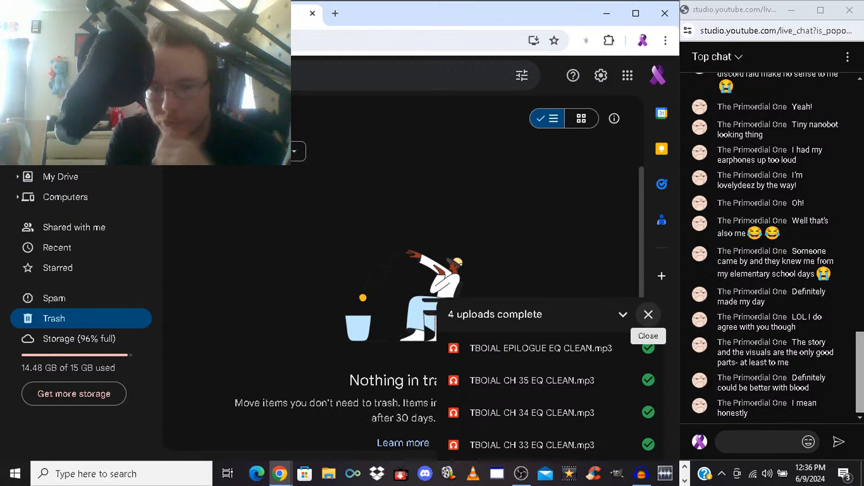
Dismiss Drive's list of completed uploads and the Secret4Studio video notification
click(649, 314)
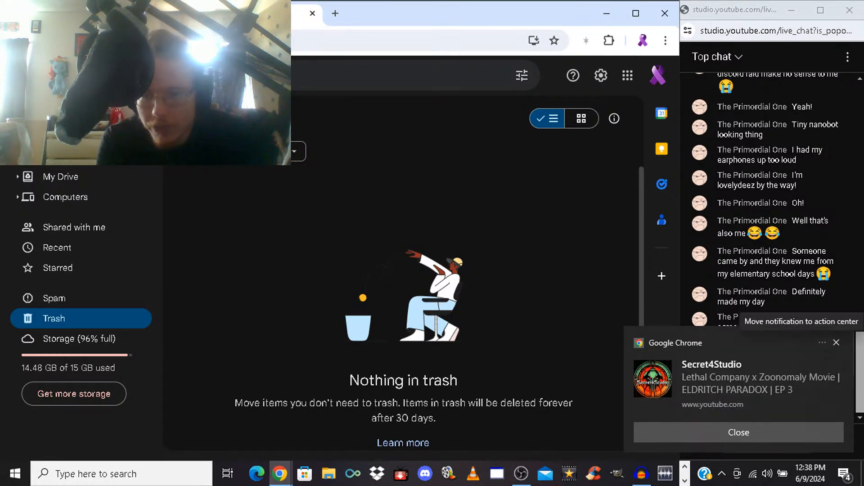
click(836, 343)
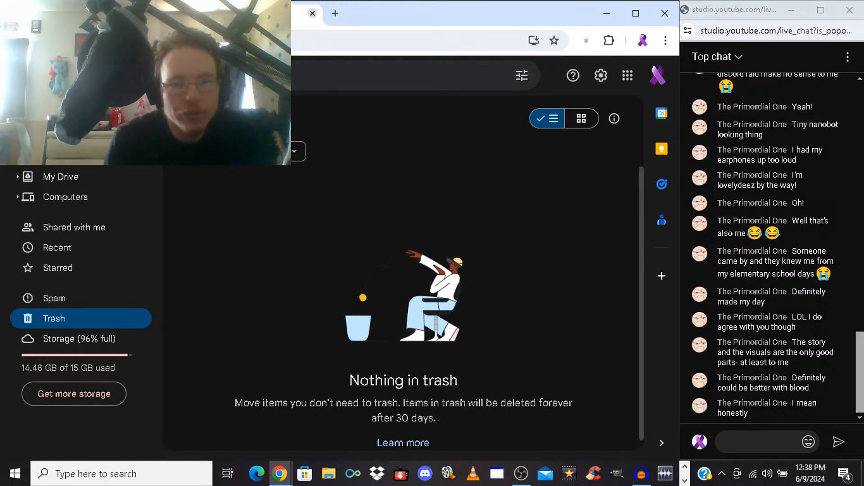
Close the Google Drive tab and end the live stream in YouTube Studio
click(313, 13)
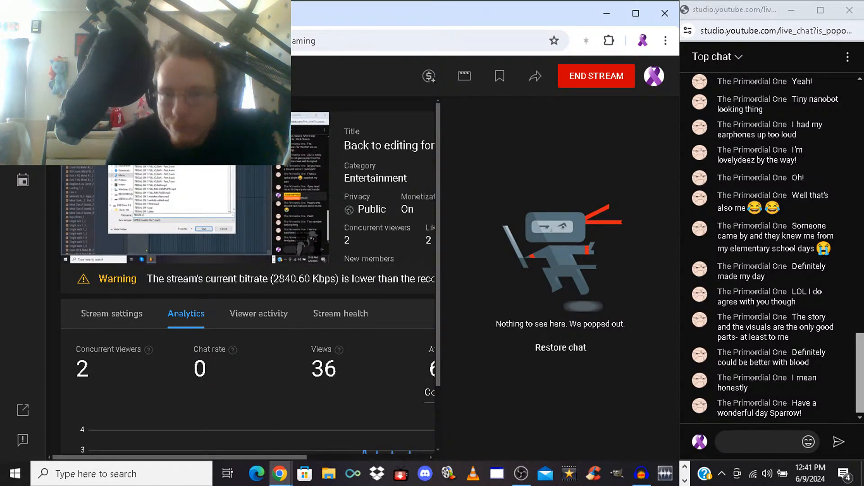
click(596, 76)
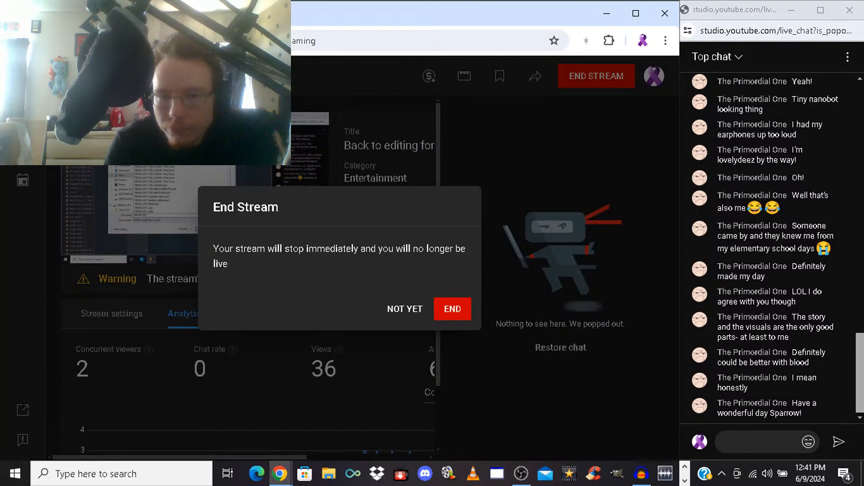